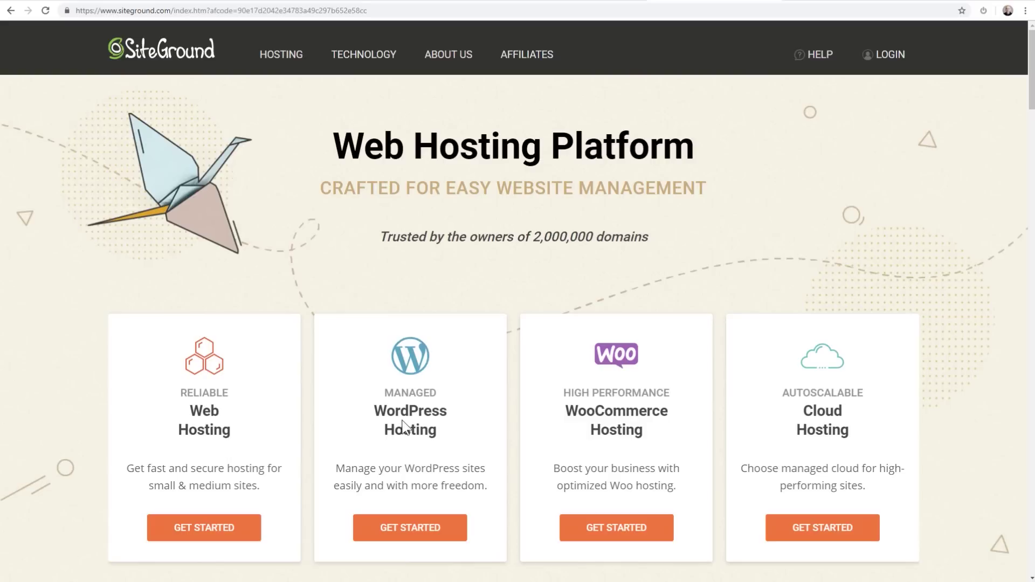
# Review the Web Hosting plans and order the GrowBig plan.
pyautogui.click(208, 527)
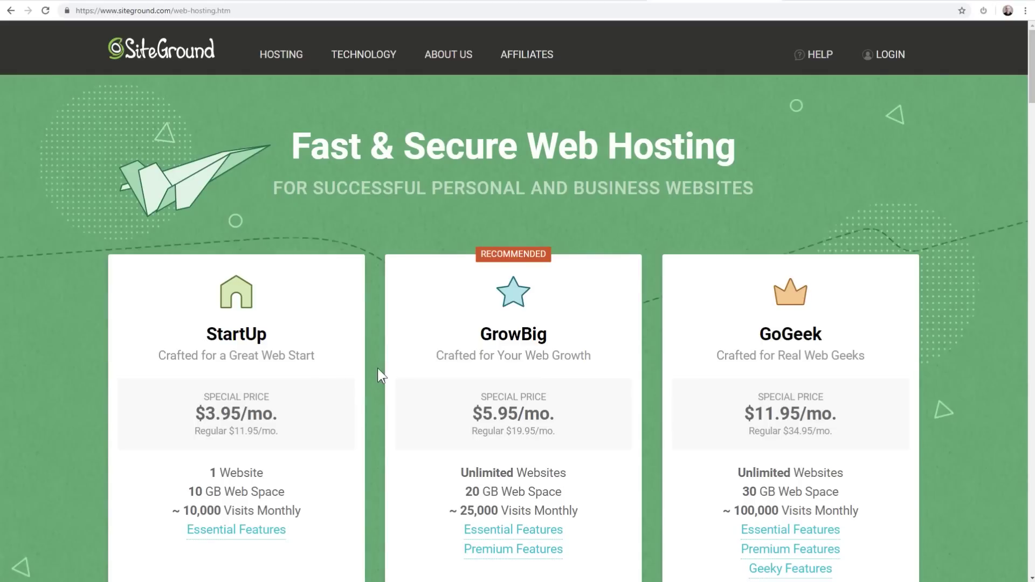
pyautogui.moveTo(479, 334); pyautogui.dragTo(548, 334)
pyautogui.click(548, 335)
pyautogui.moveTo(765, 334); pyautogui.dragTo(816, 334)
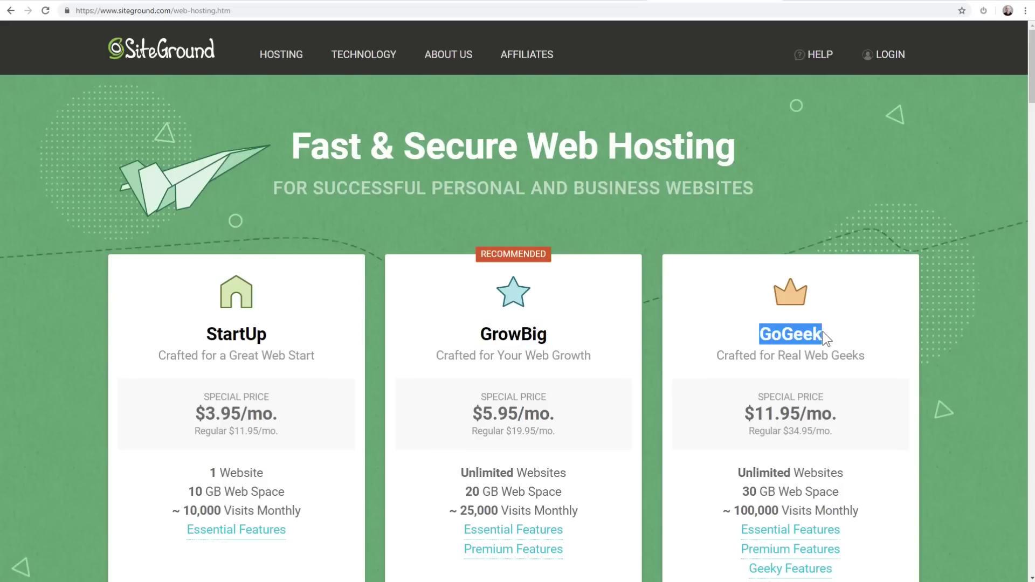
pyautogui.scroll(-3, 616, 333)
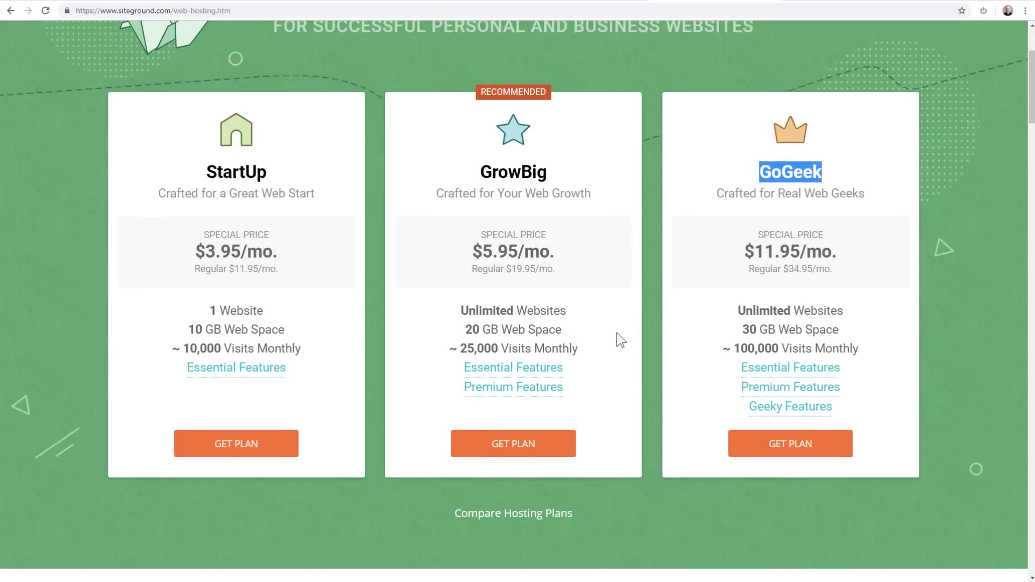
pyautogui.moveTo(481, 251); pyautogui.dragTo(518, 253)
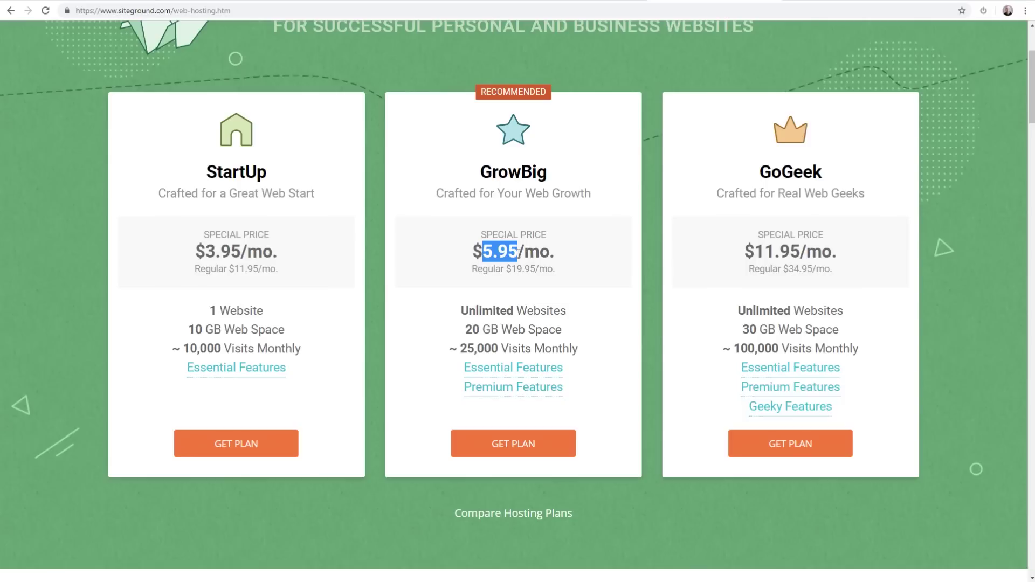
pyautogui.click(502, 455)
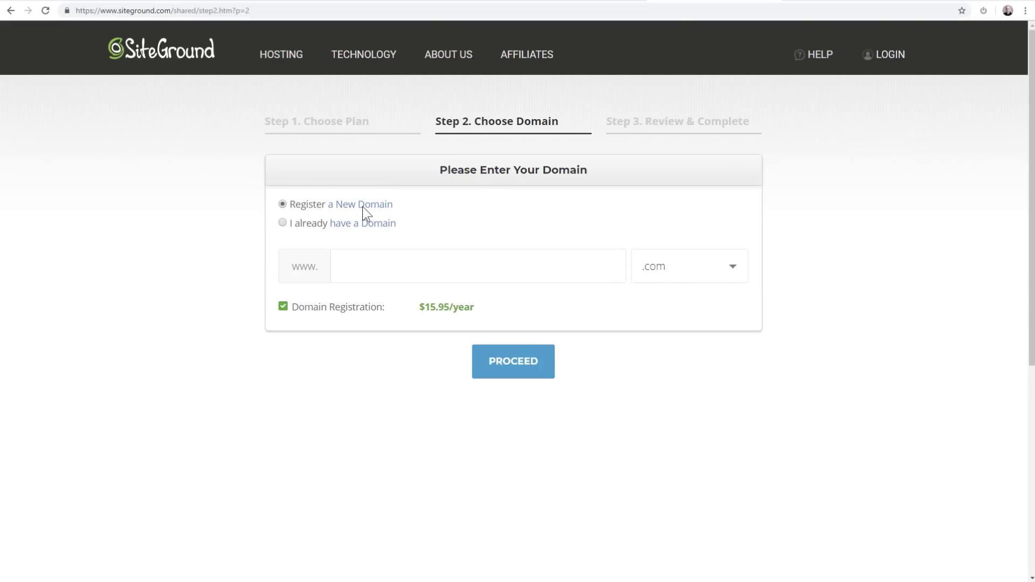
# Register the new domain letscreateanonlinecoursewebsite with the .com extension and proceed to the order review.
pyautogui.click(282, 222)
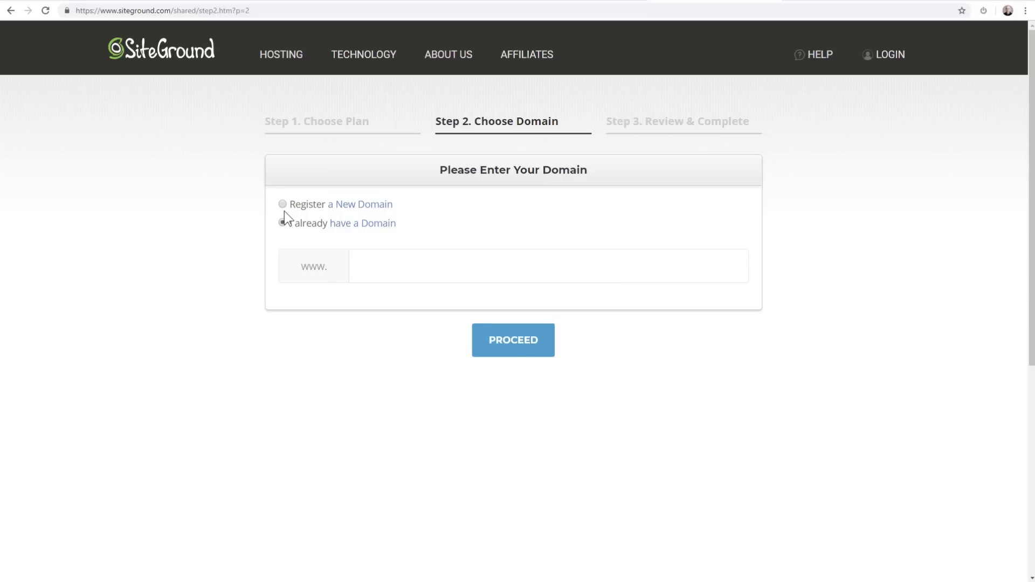
pyautogui.click(283, 204)
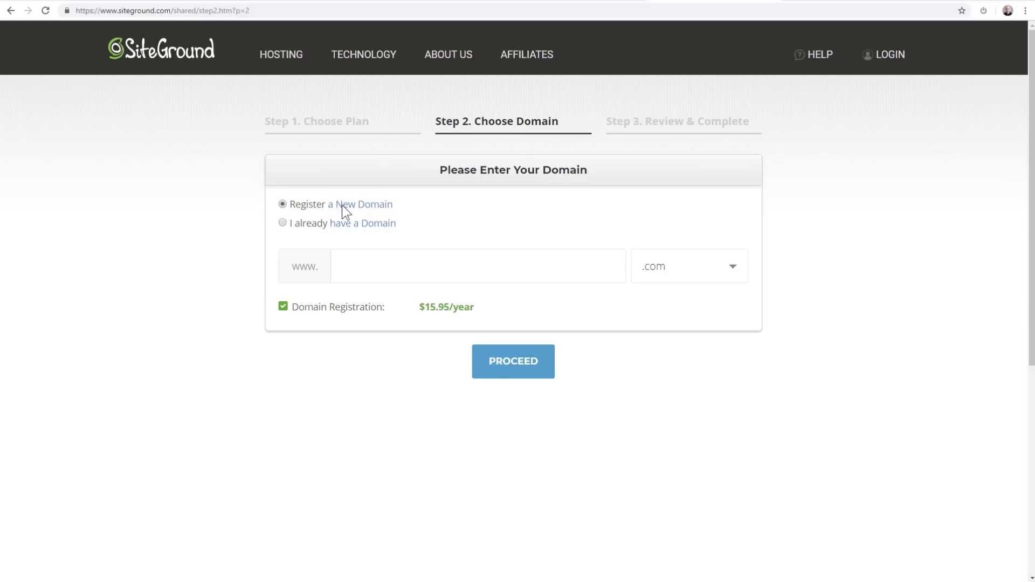
pyautogui.click(393, 264)
pyautogui.write('letscreateanonlinecoursewebsite')
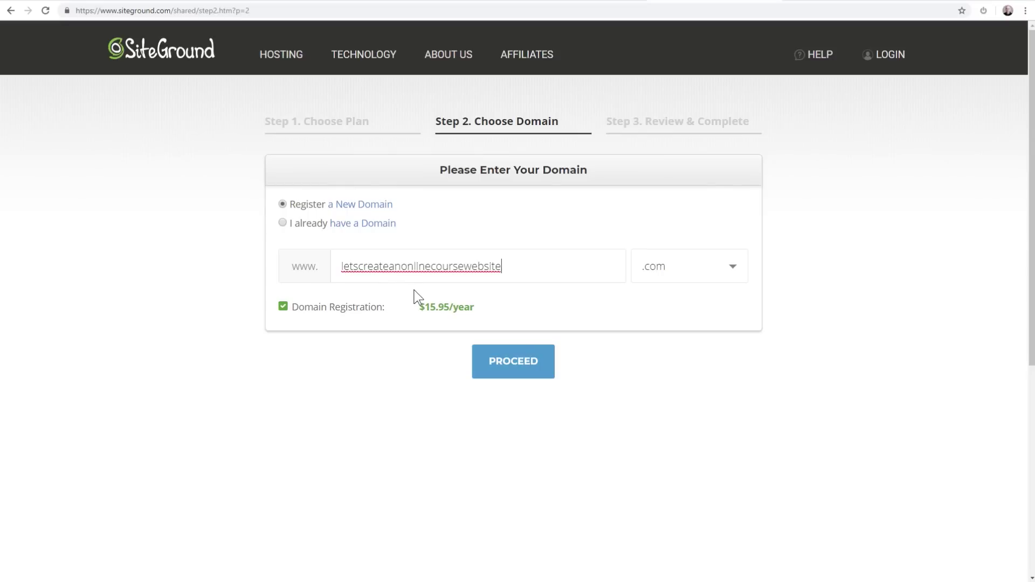
pyautogui.click(522, 362)
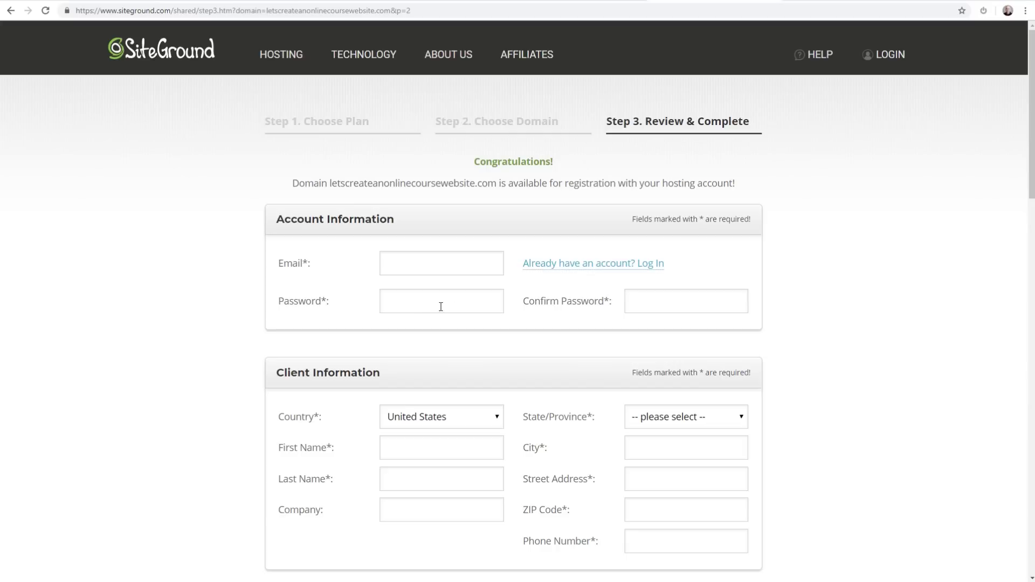
# In the purchase information, choose a 12-month hosting period and add Domain Privacy.
pyautogui.scroll(-5, 513, 337)
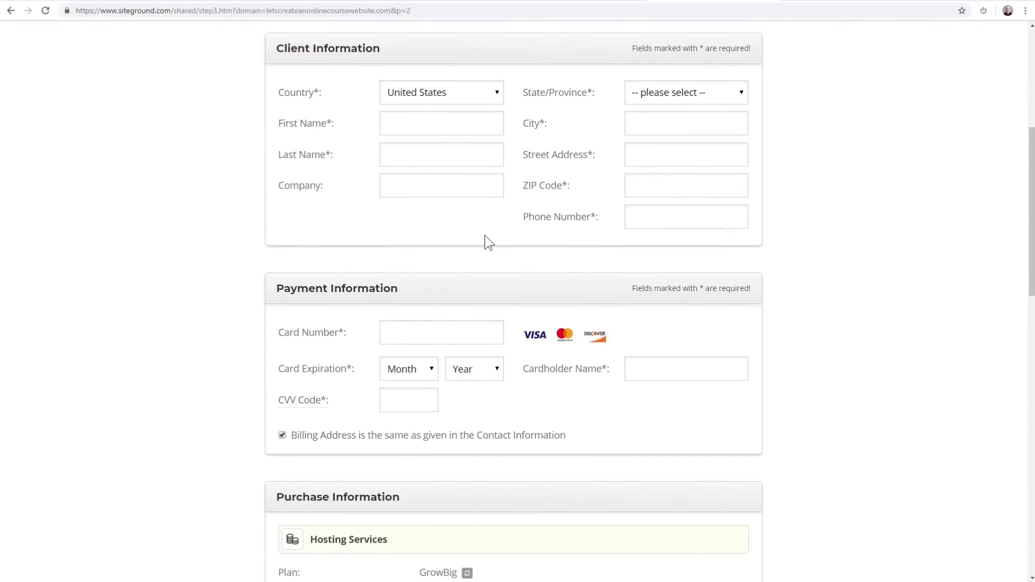
pyautogui.scroll(-3, 494, 256)
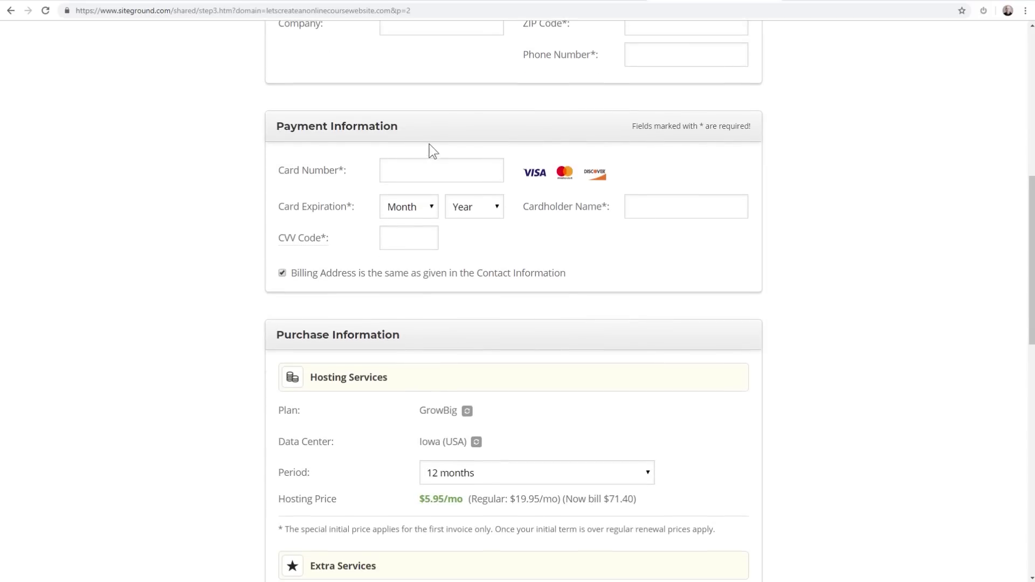
pyautogui.scroll(-5, 508, 259)
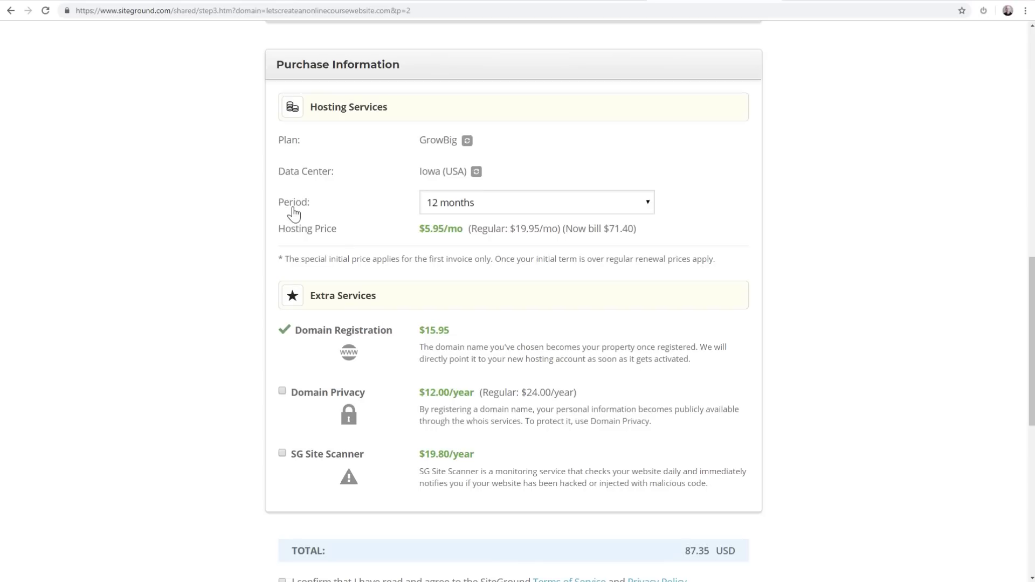
pyautogui.click(489, 208)
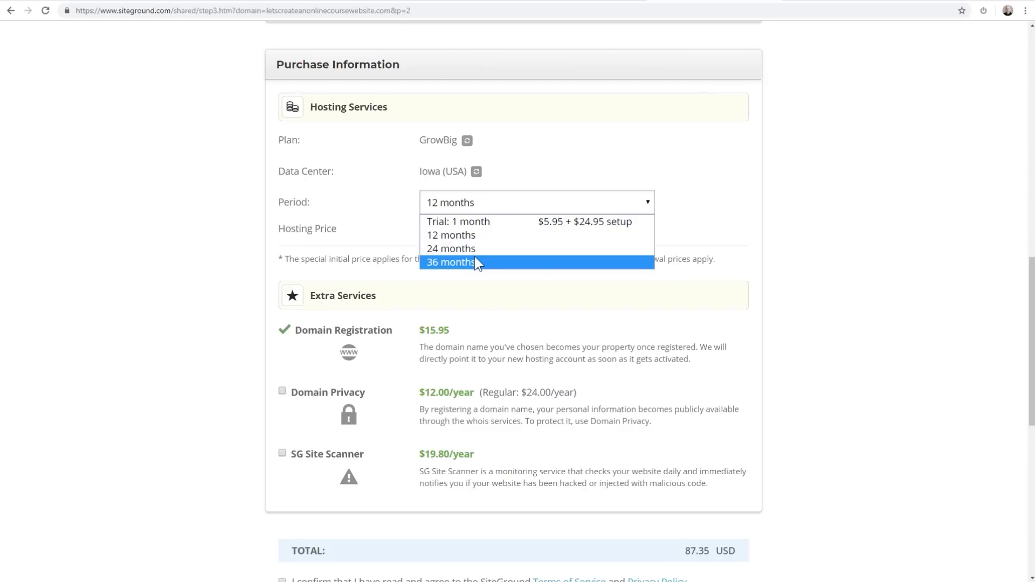
pyautogui.click(450, 235)
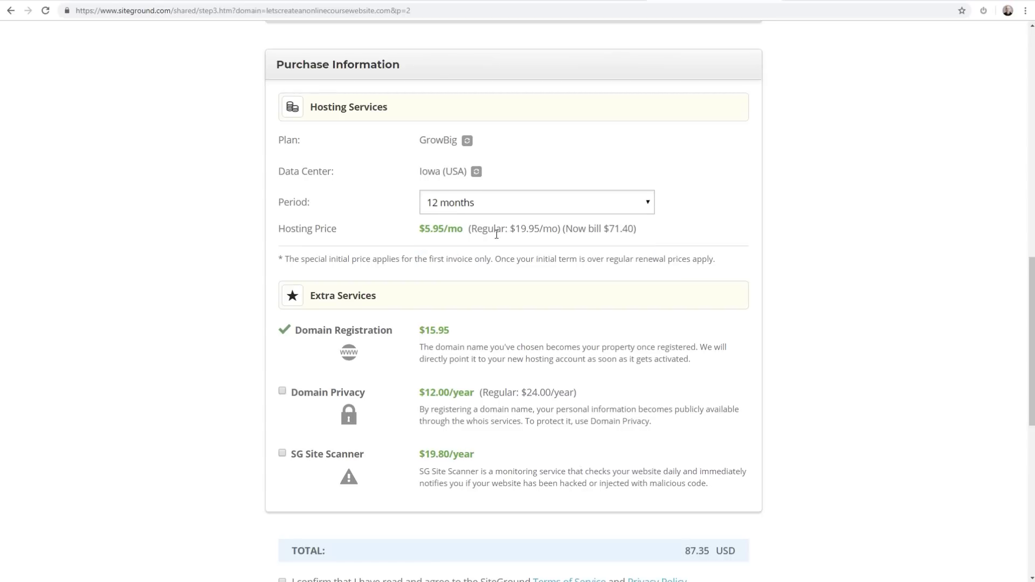
pyautogui.scroll(-3, 464, 231)
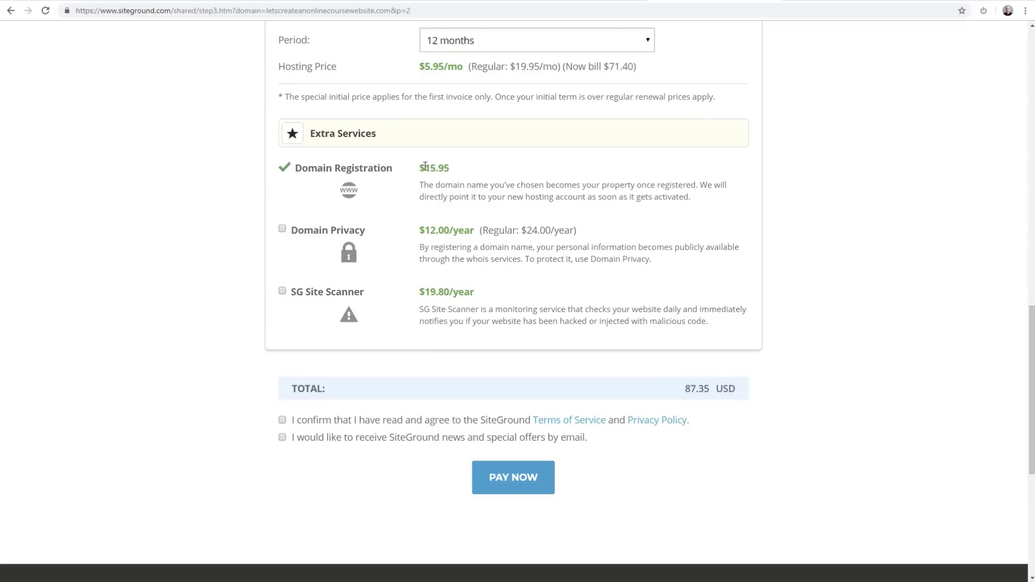
pyautogui.click(282, 228)
# Accept the terms of service and the news and special offers e-mails, and submit the payment.
pyautogui.scroll(-2, 363, 231)
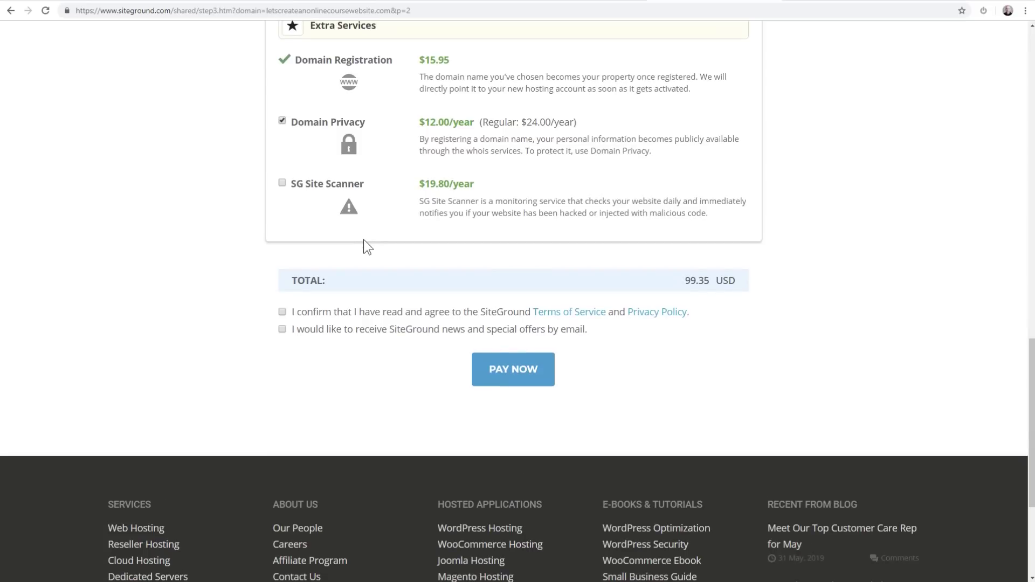
pyautogui.click(281, 330)
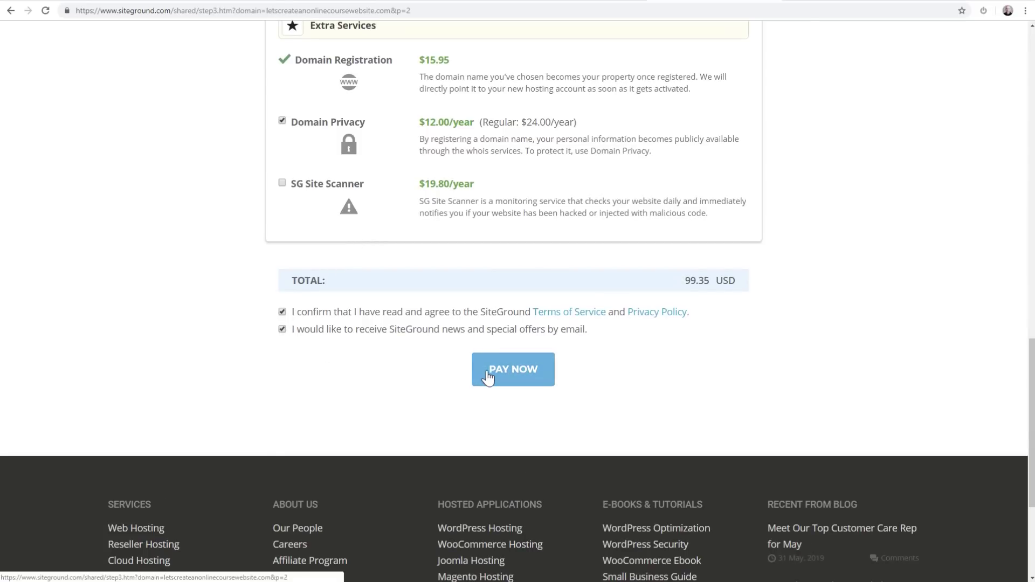
pyautogui.moveTo(728, 281)
pyautogui.mouseDown()
pyautogui.moveTo(686, 283)
pyautogui.moveTo(711, 286)
pyautogui.mouseUp()
pyautogui.click(638, 281)
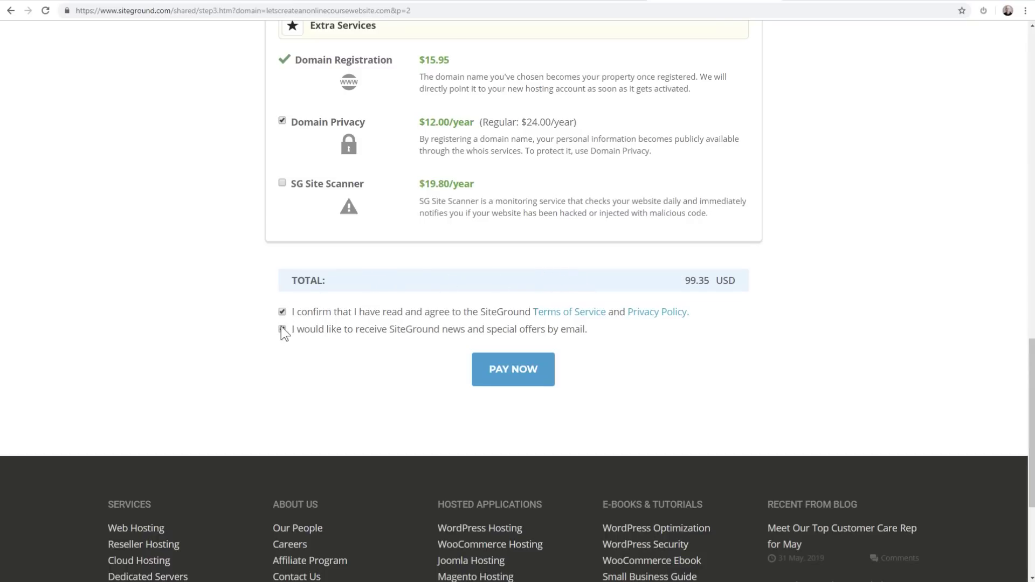
pyautogui.click(521, 372)
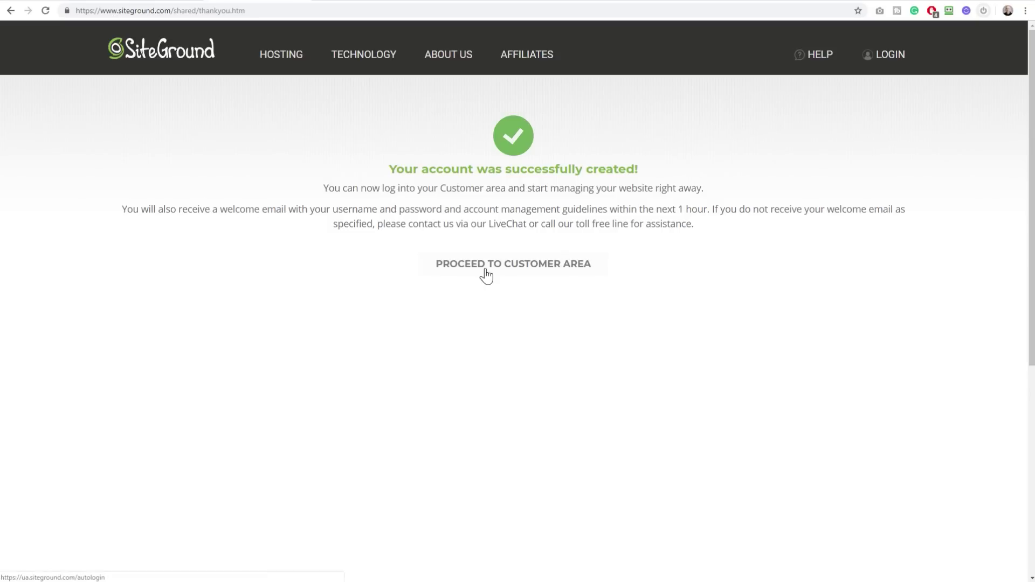
# From the customer area setup, start a new website with WordPress and enter the admin e-mail, username and password.
pyautogui.click(517, 273)
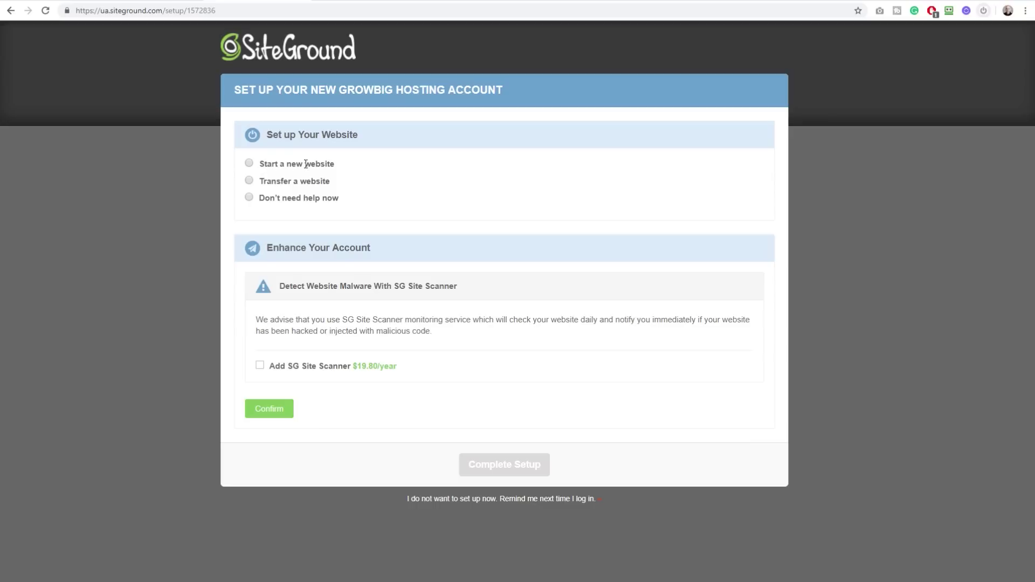
pyautogui.click(249, 163)
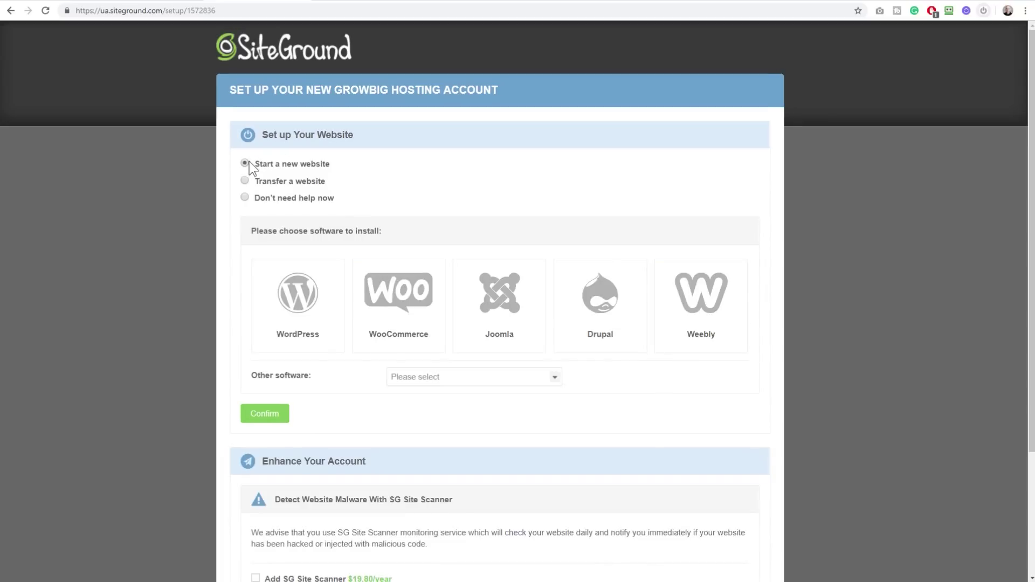
pyautogui.click(305, 304)
pyautogui.scroll(-5, 338, 240)
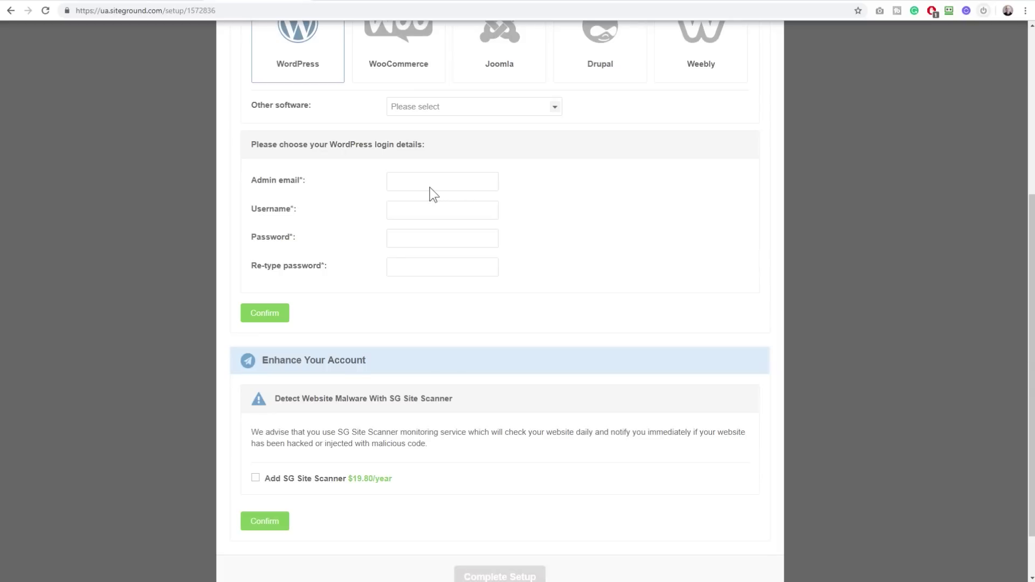
pyautogui.click(422, 185)
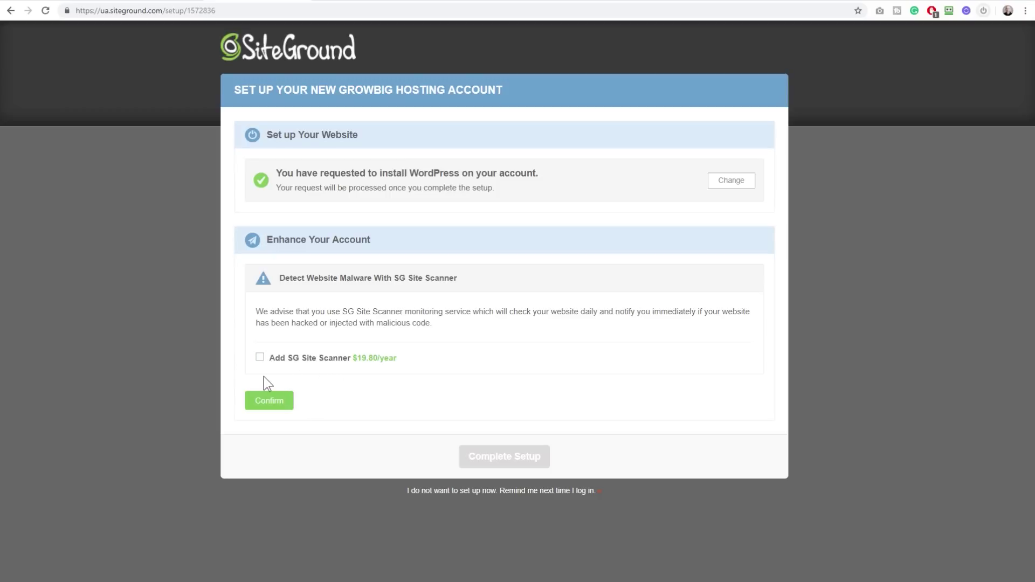
# Confirm the account without SG Site Scanner, agree to the terms of service and complete the setup.
pyautogui.click(267, 402)
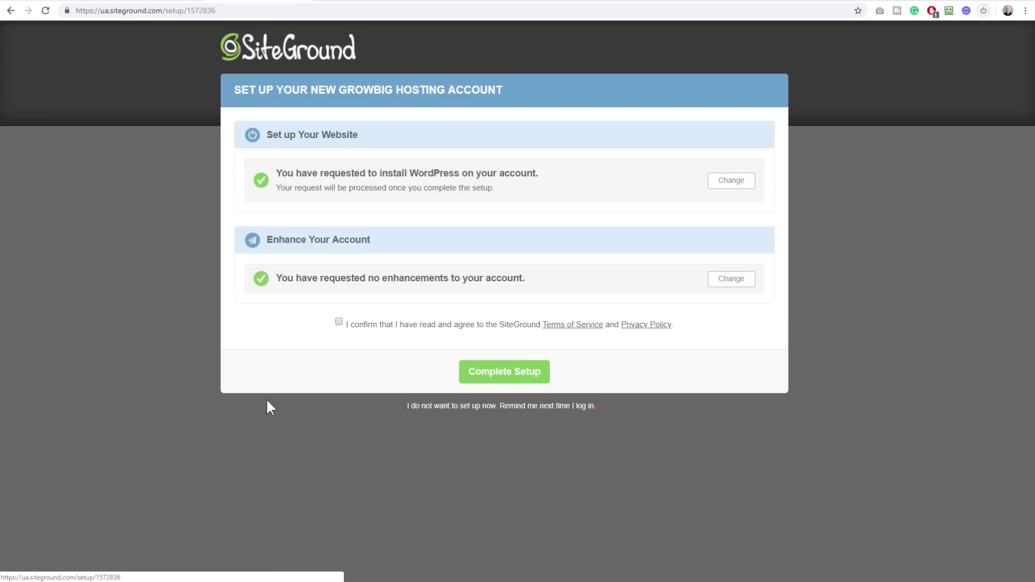
pyautogui.click(338, 322)
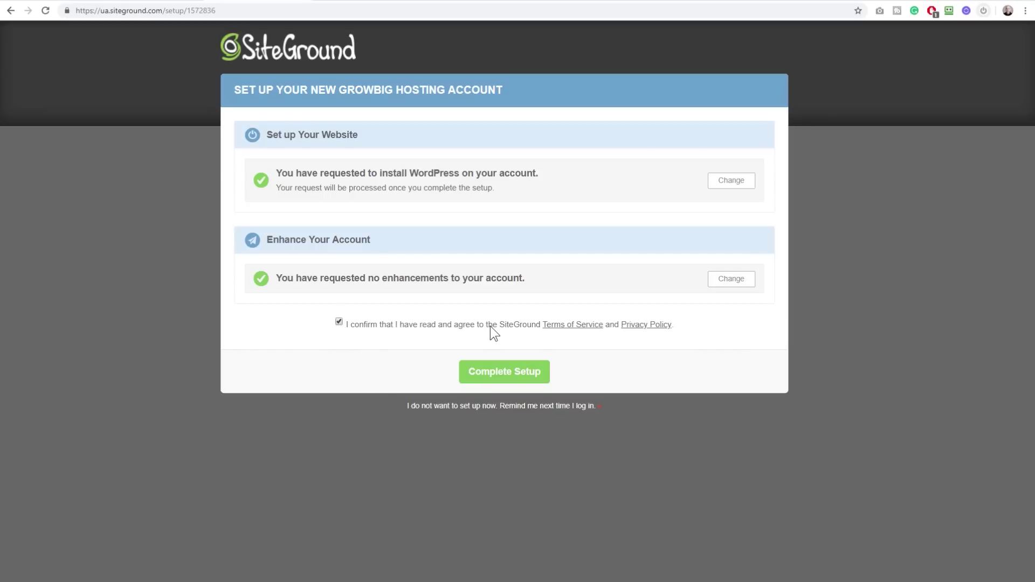
pyautogui.click(474, 375)
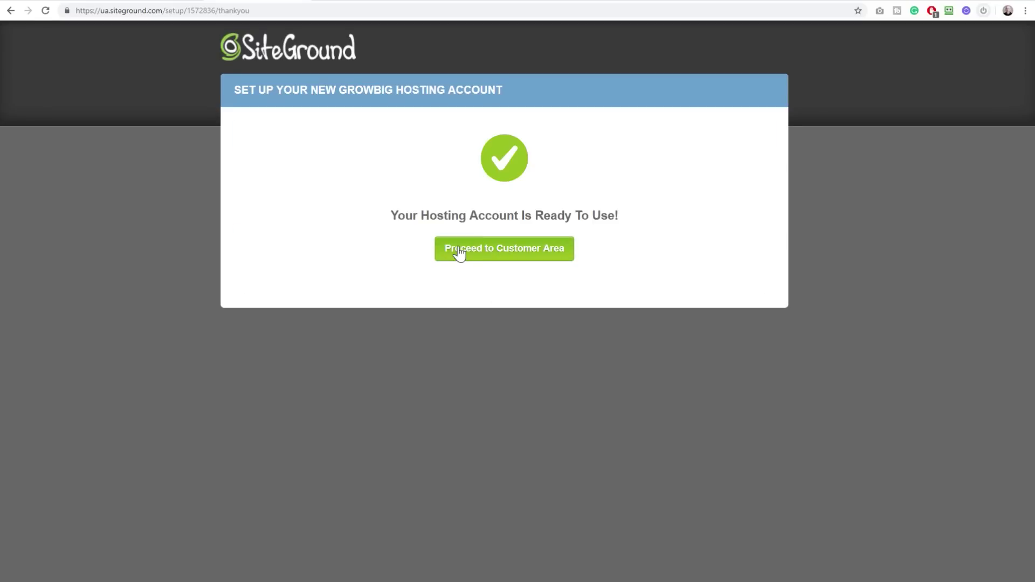
# Go to the customer area's hosting accounts and open cPanel with secure access.
pyautogui.click(495, 256)
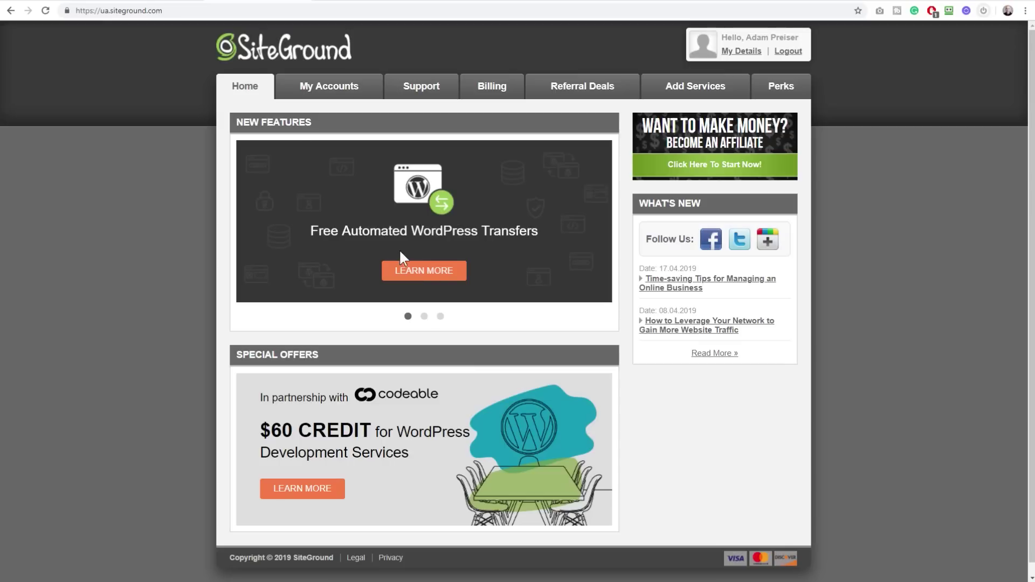
pyautogui.click(306, 94)
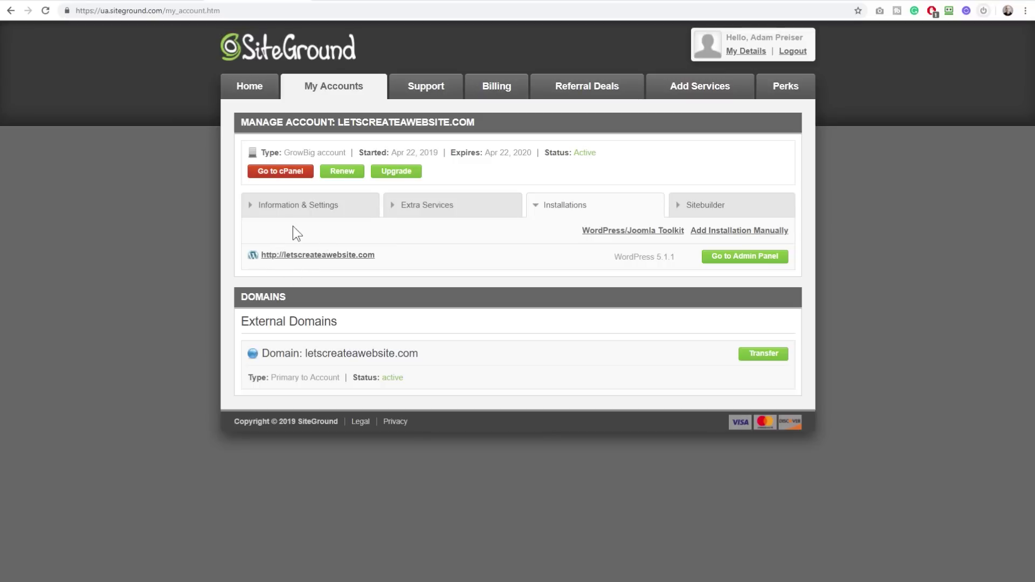
pyautogui.click(278, 173)
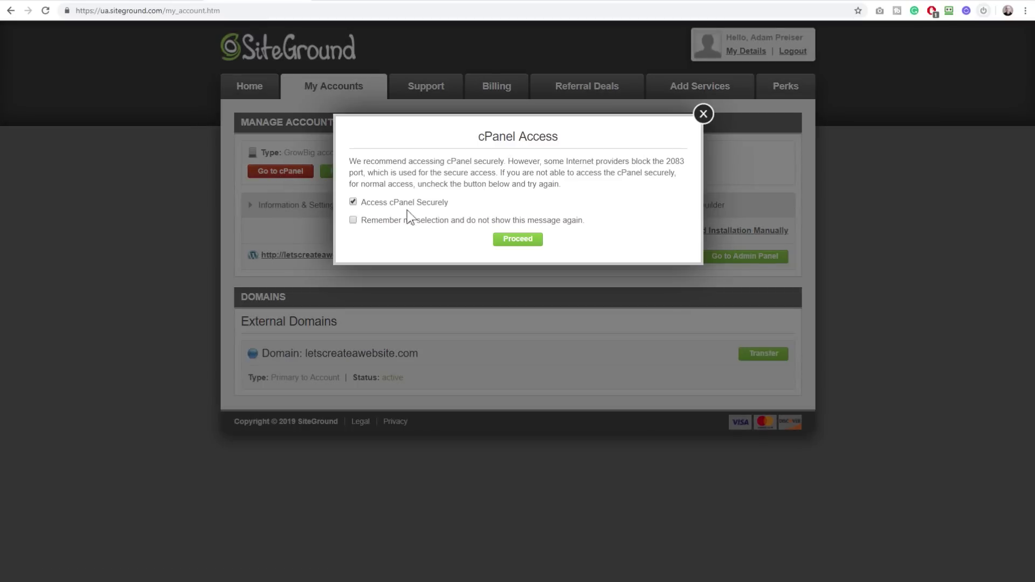
pyautogui.click(513, 240)
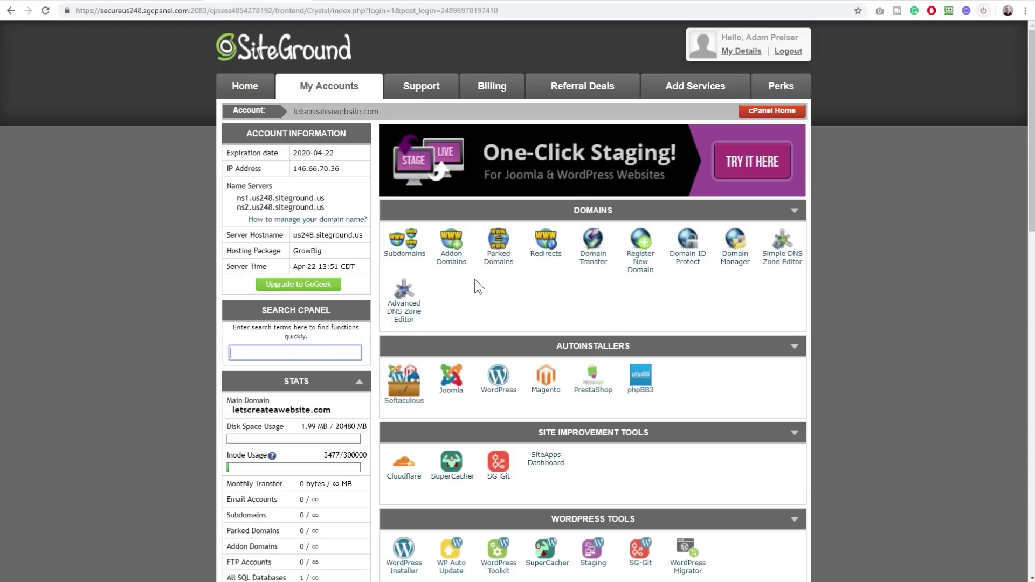
# Open Let's Encrypt in the cPanel security tools and install a standard Let's Encrypt SSL certificate for letscreateawebsite.com.
pyautogui.moveTo(588, 211); pyautogui.dragTo(509, 212)
pyautogui.scroll(-10, 504, 208)
pyautogui.scroll(-5, 509, 211)
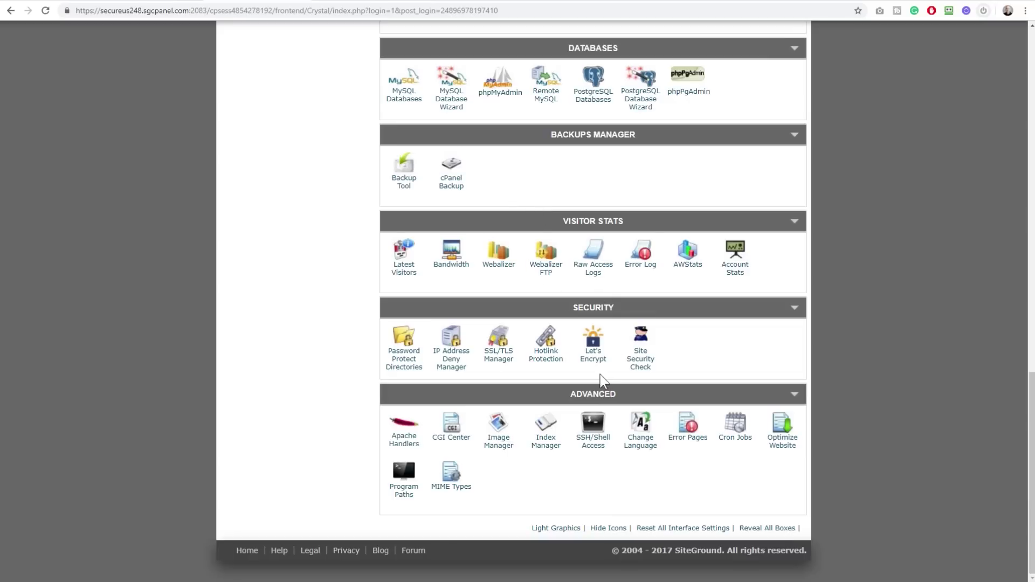
pyautogui.click(589, 360)
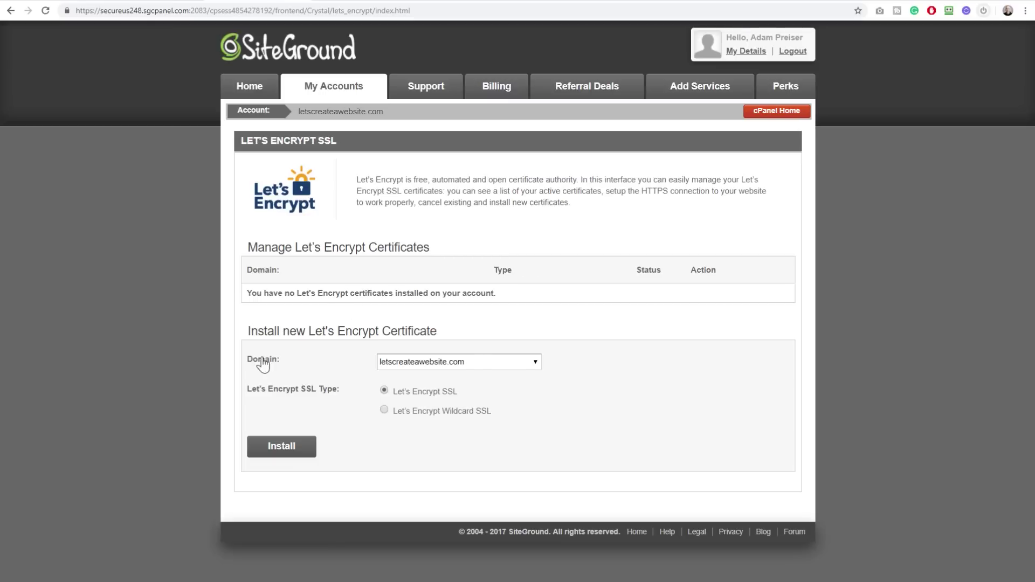
pyautogui.click(446, 363)
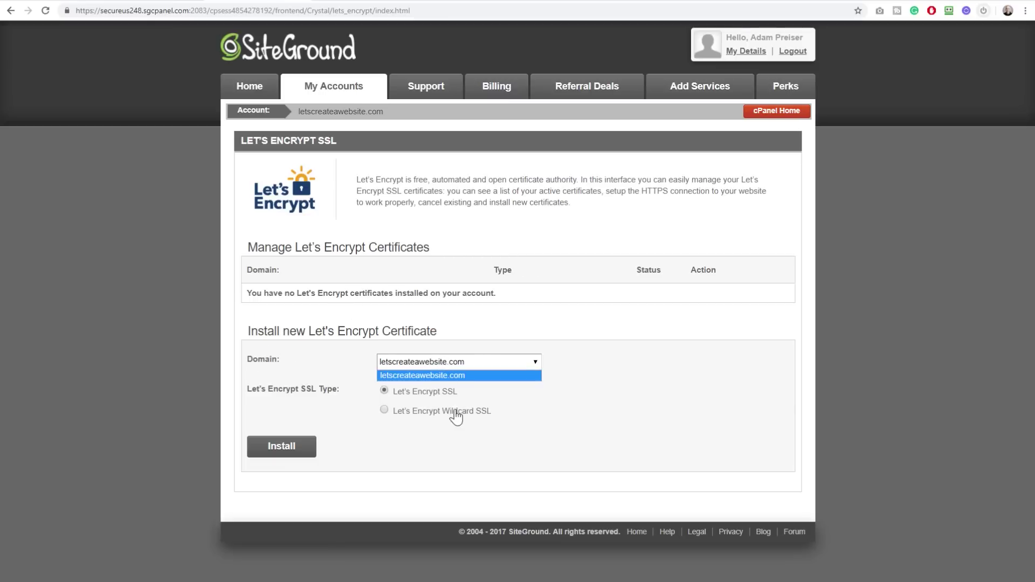
pyautogui.click(452, 376)
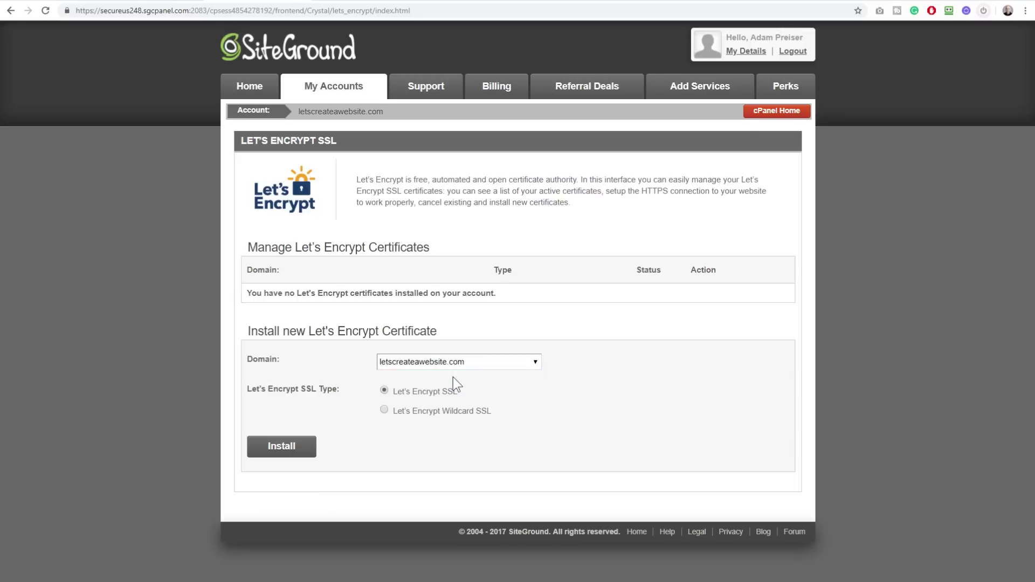
pyautogui.click(285, 450)
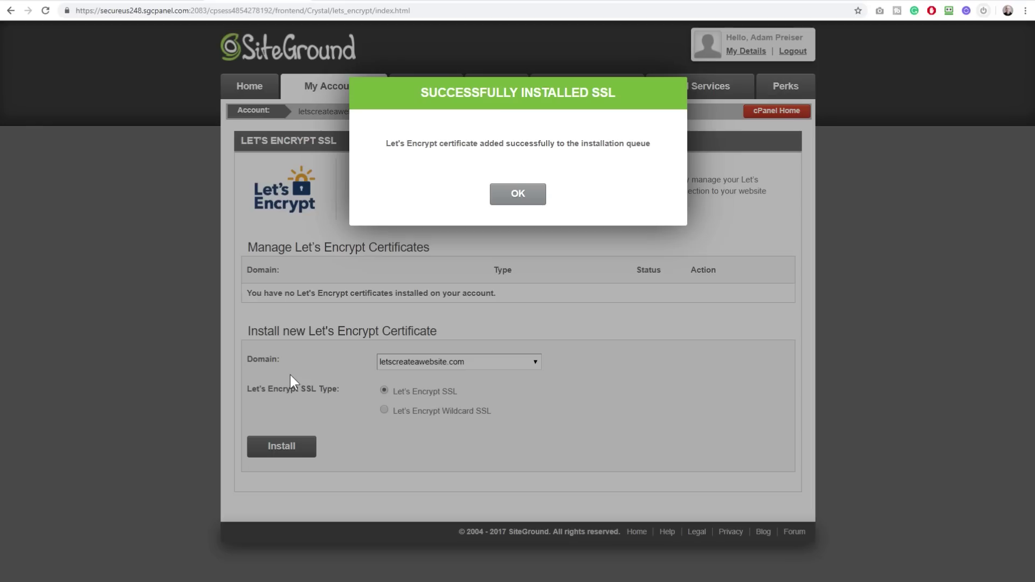
# Close the SSL installation notice, open the WordPress admin panel from the account's installations and exit the SiteGround starter wizard.
pyautogui.click(499, 195)
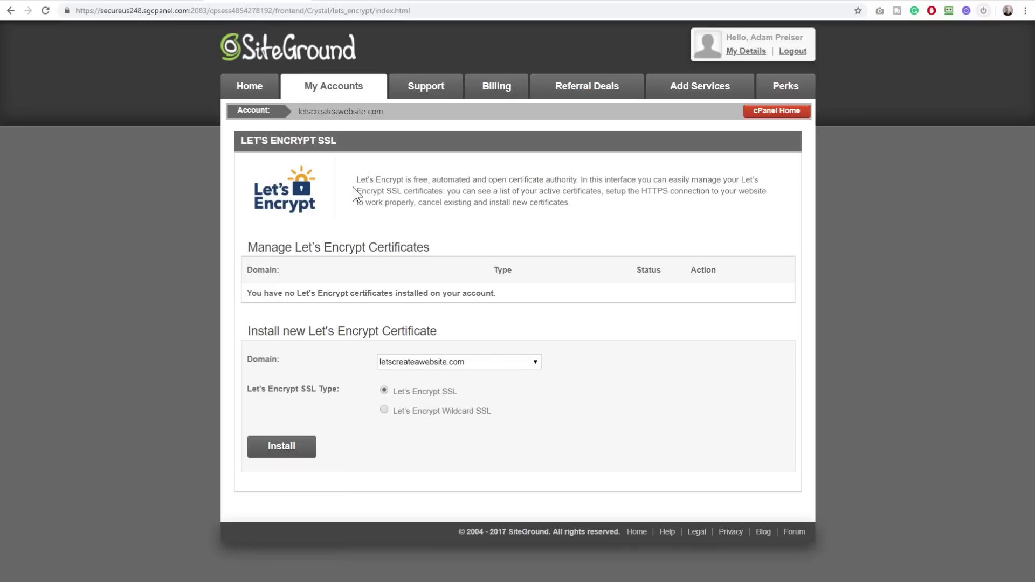
pyautogui.click(330, 93)
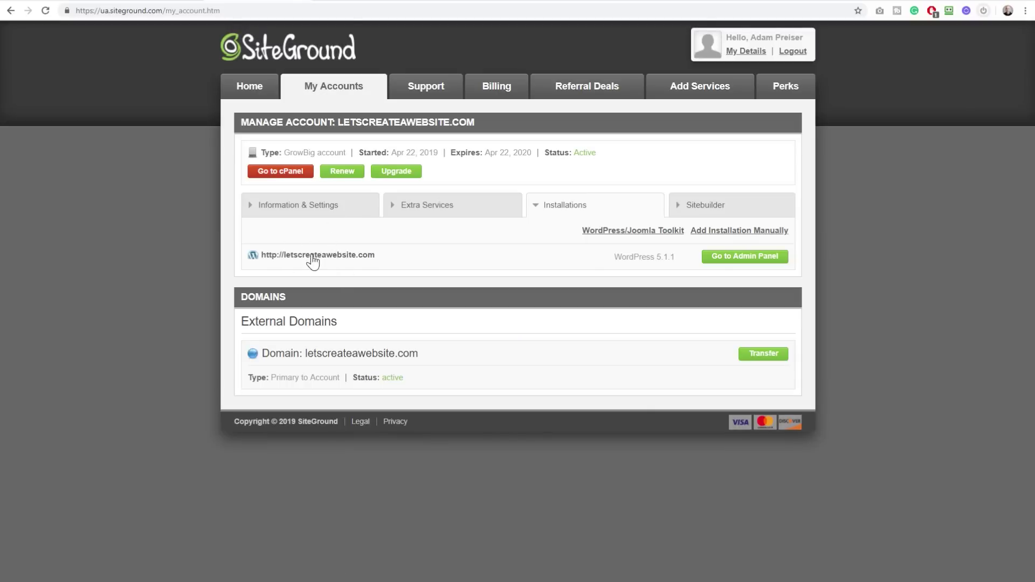
pyautogui.click(737, 263)
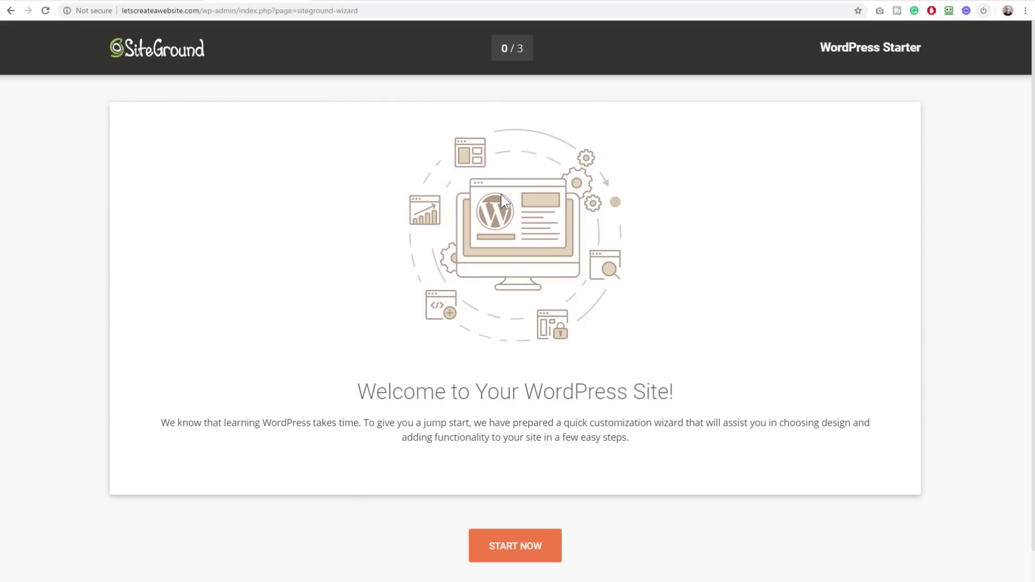
pyautogui.scroll(-1, 522, 243)
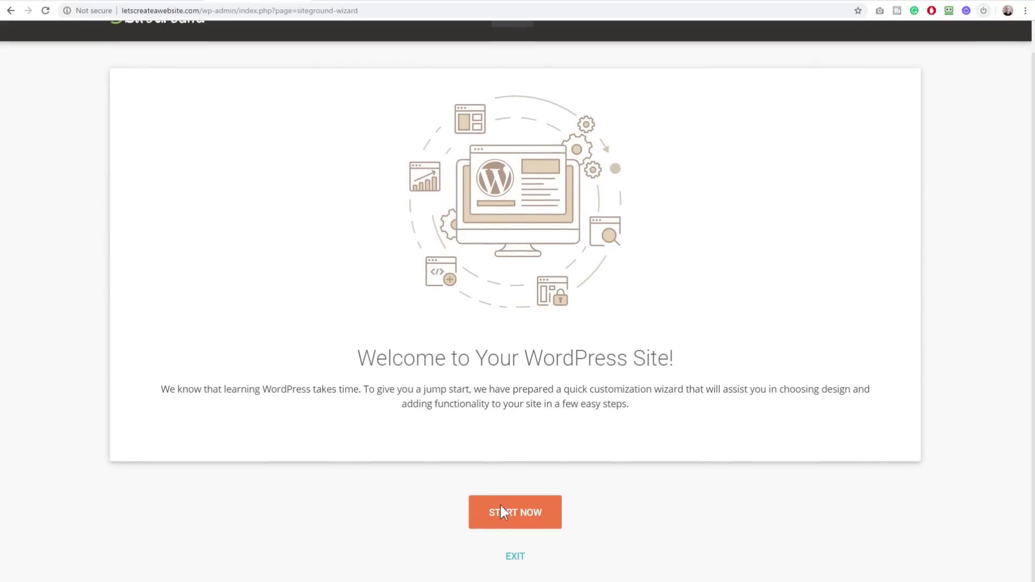
pyautogui.click(514, 557)
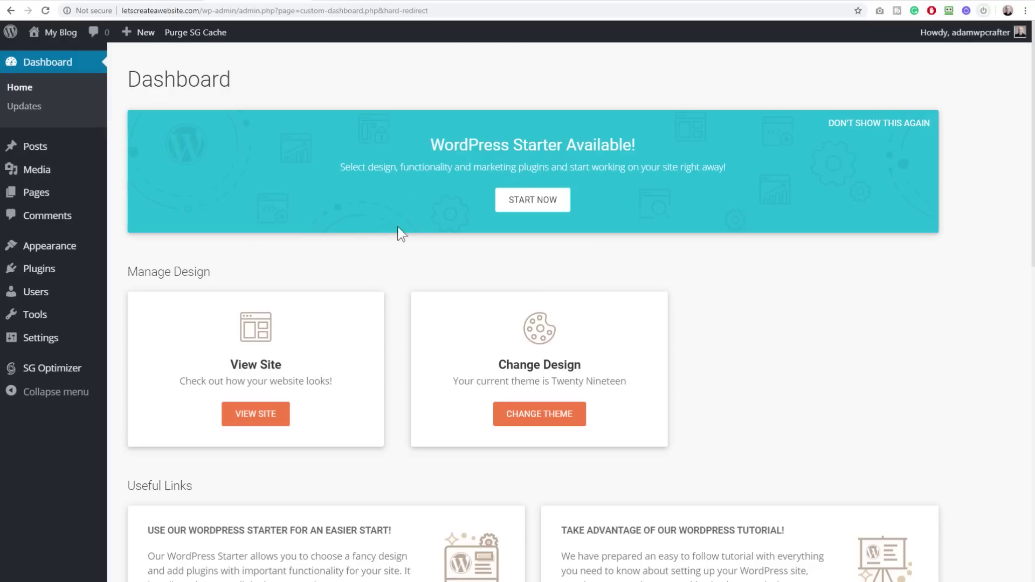
pyautogui.scroll(-2, 418, 318)
pyautogui.scroll(-10, 422, 320)
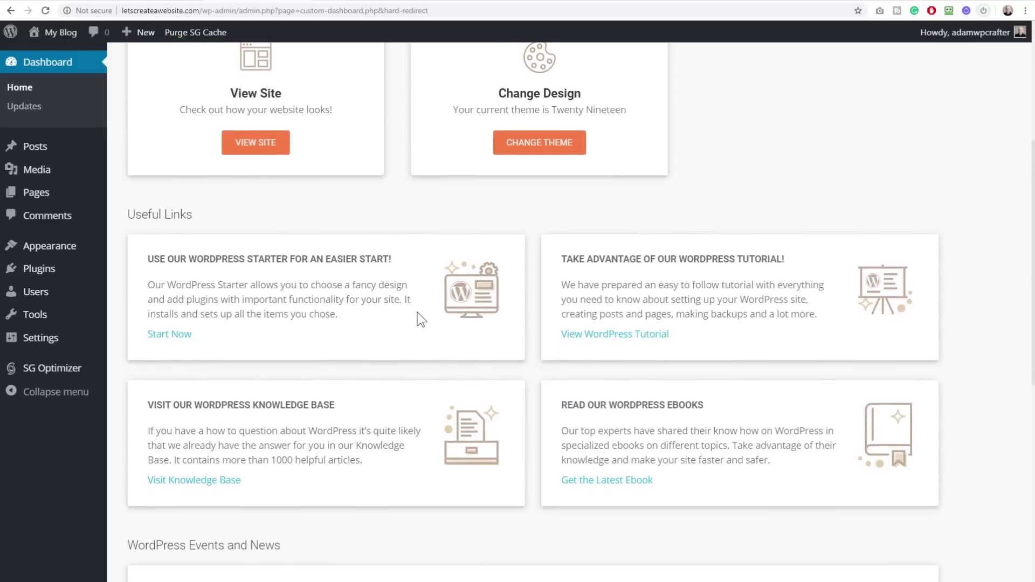
pyautogui.scroll(12, 419, 319)
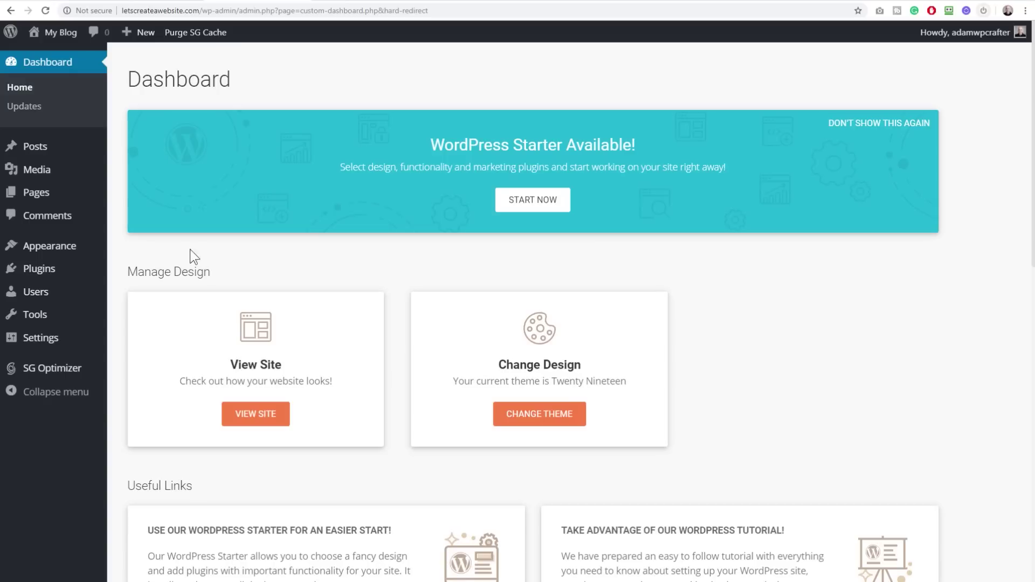
pyautogui.moveTo(52, 348)
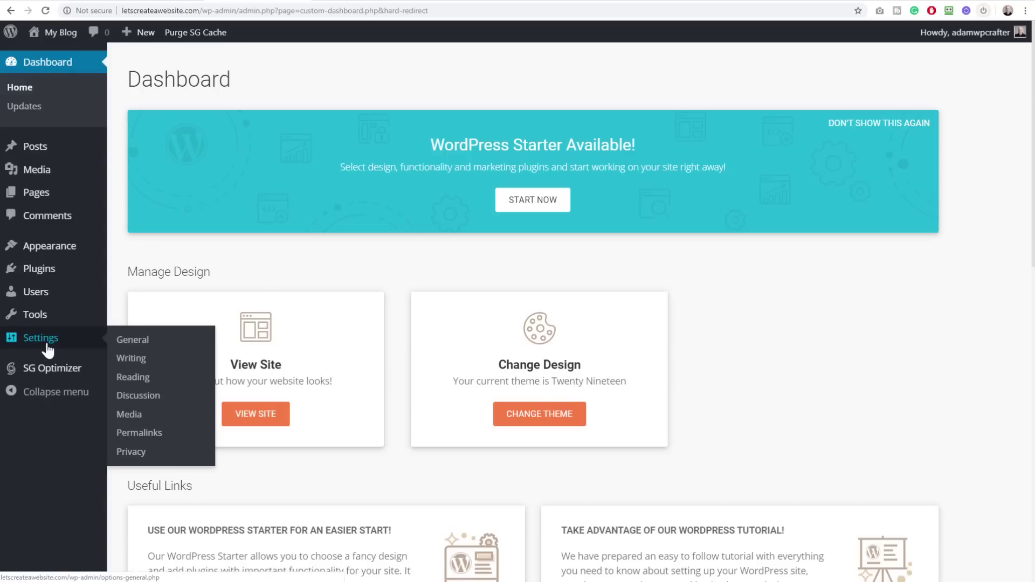
pyautogui.click(130, 341)
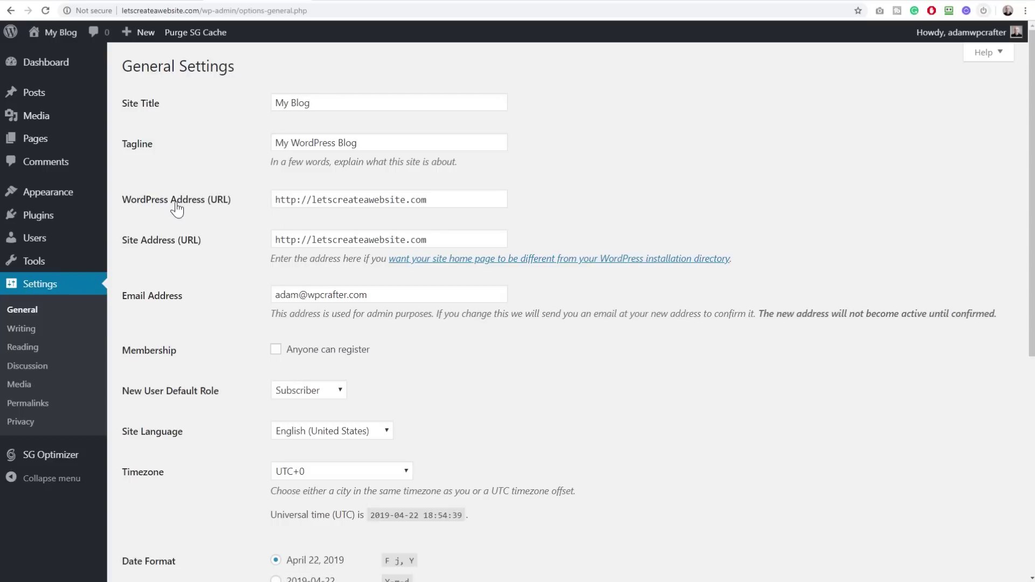
pyautogui.moveTo(438, 200); pyautogui.dragTo(255, 214)
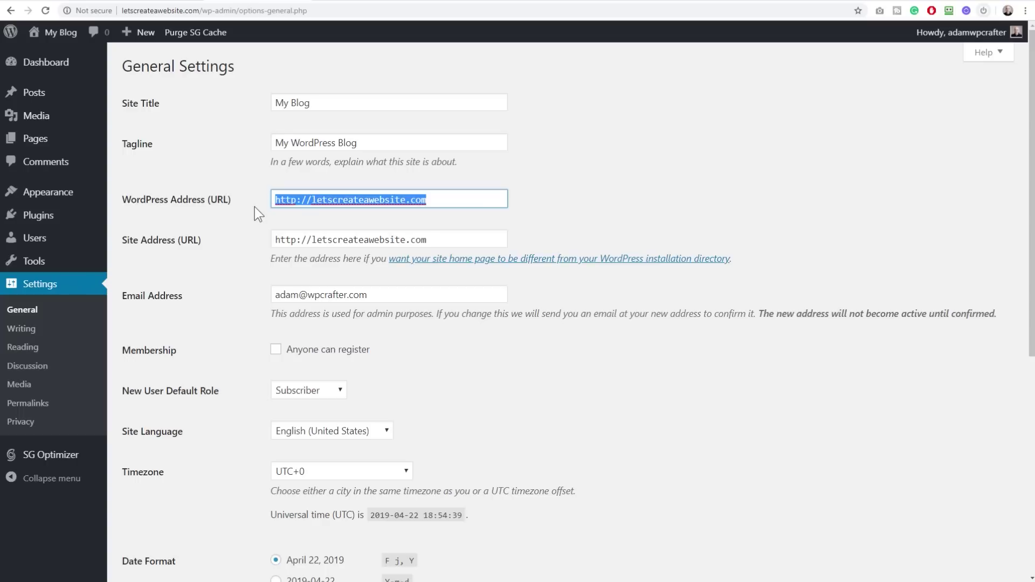
pyautogui.click(296, 201)
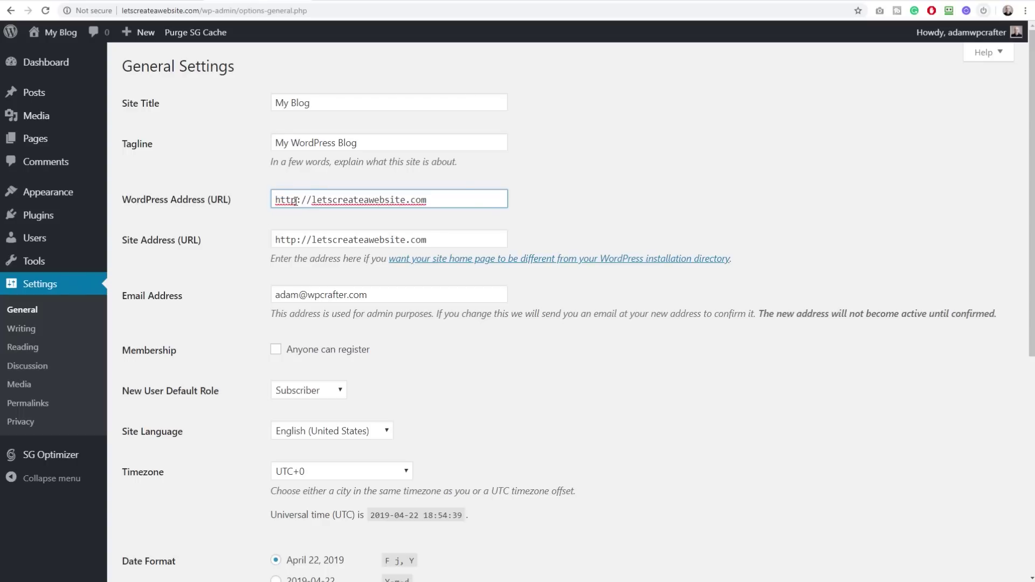
pyautogui.moveTo(275, 201)
pyautogui.mouseDown()
pyautogui.moveTo(296, 200)
pyautogui.moveTo(269, 200)
pyautogui.mouseUp()
pyautogui.write('s')
pyautogui.click(295, 239)
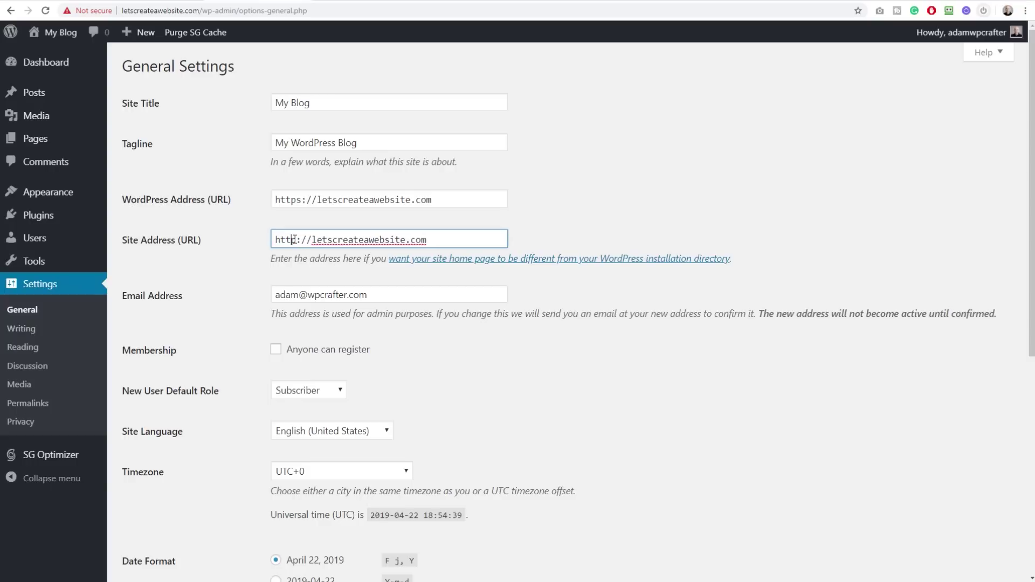
pyautogui.write('s')
pyautogui.click(247, 221)
pyautogui.scroll(-7, 246, 218)
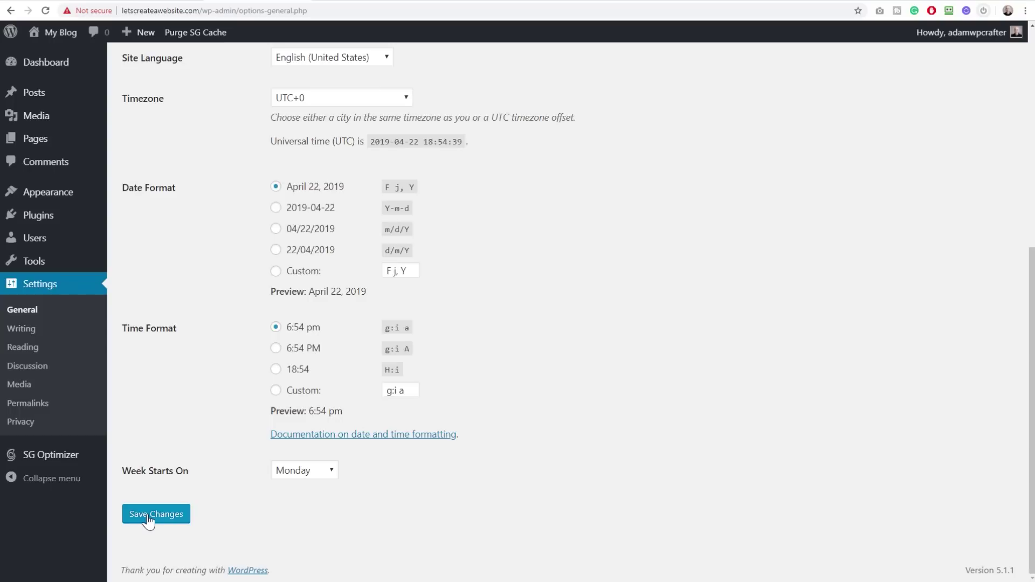
pyautogui.click(149, 520)
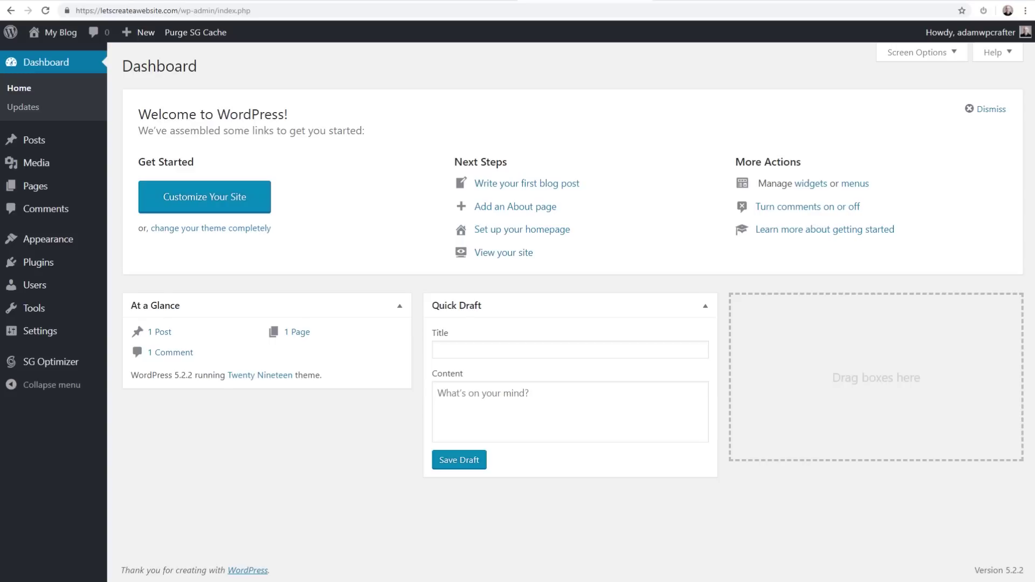
# In a new browser tab, download the Astra theme zip from wpcrafter.com/getastra and dismiss the download notice.
pyautogui.click(700, 2)
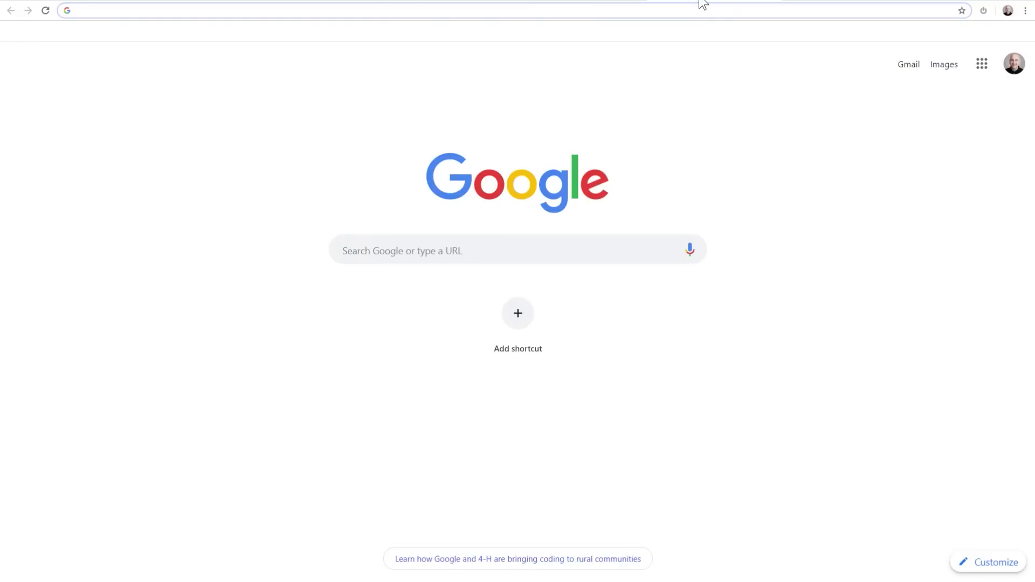
pyautogui.write('wpcra')
pyautogui.write('fter.com/')
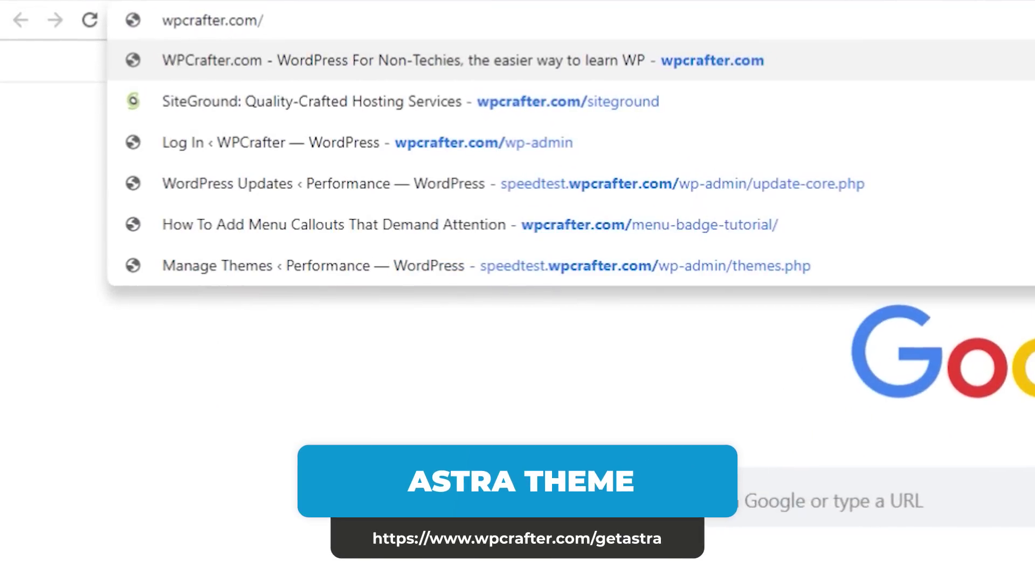
pyautogui.write('get')
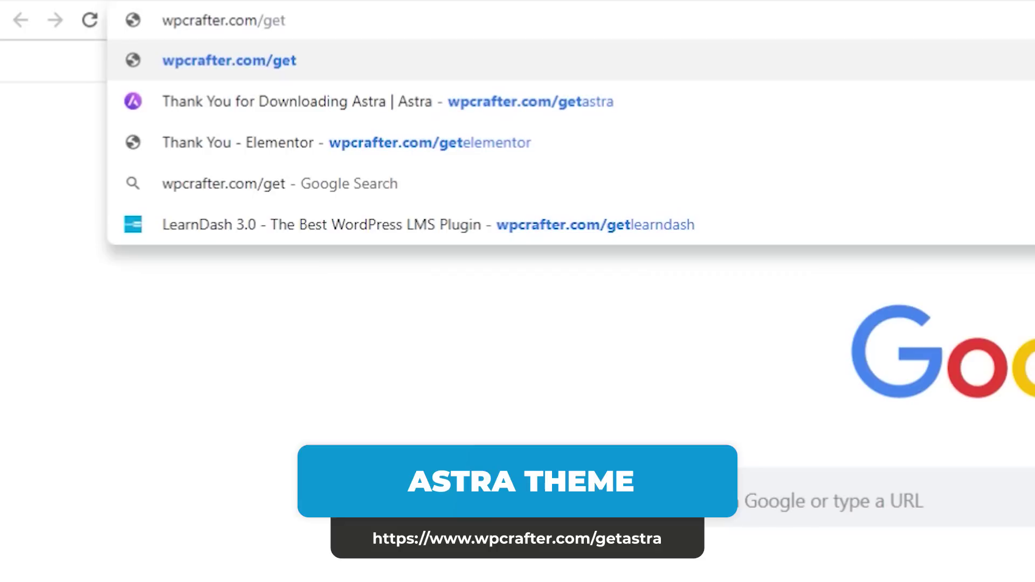
pyautogui.write('astra')
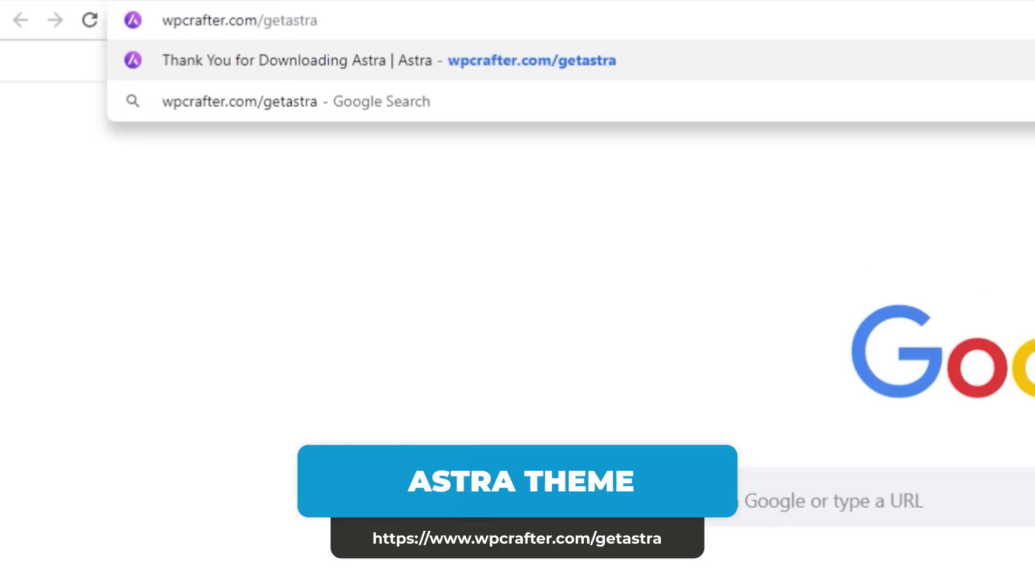
pyautogui.press('Return')
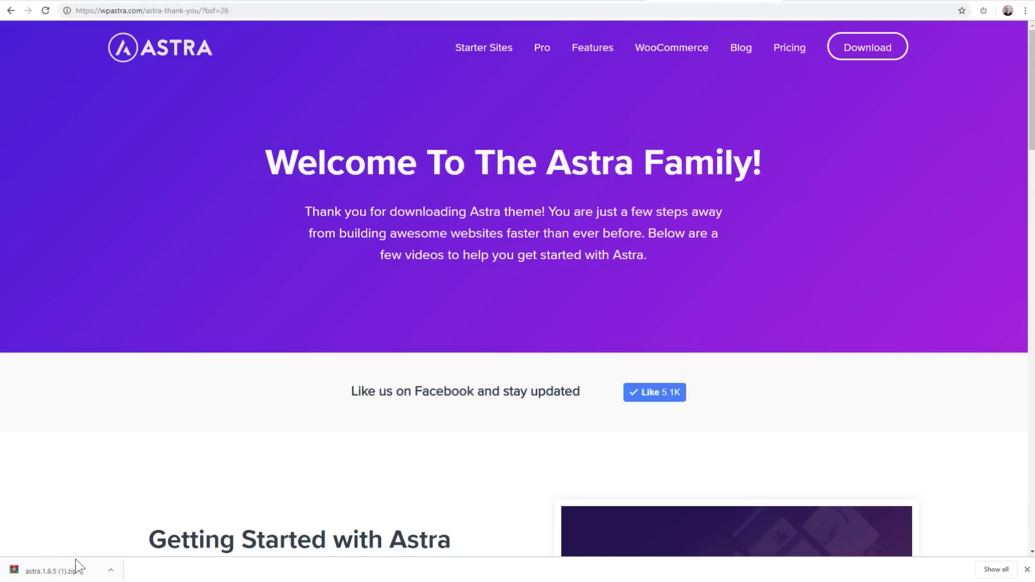
pyautogui.click(1027, 569)
# Download the Elementor plugin zip from wpcrafter.com/getelementor and dismiss the download notice.
pyautogui.click(356, 11)
pyautogui.write('wpcrafter.com')
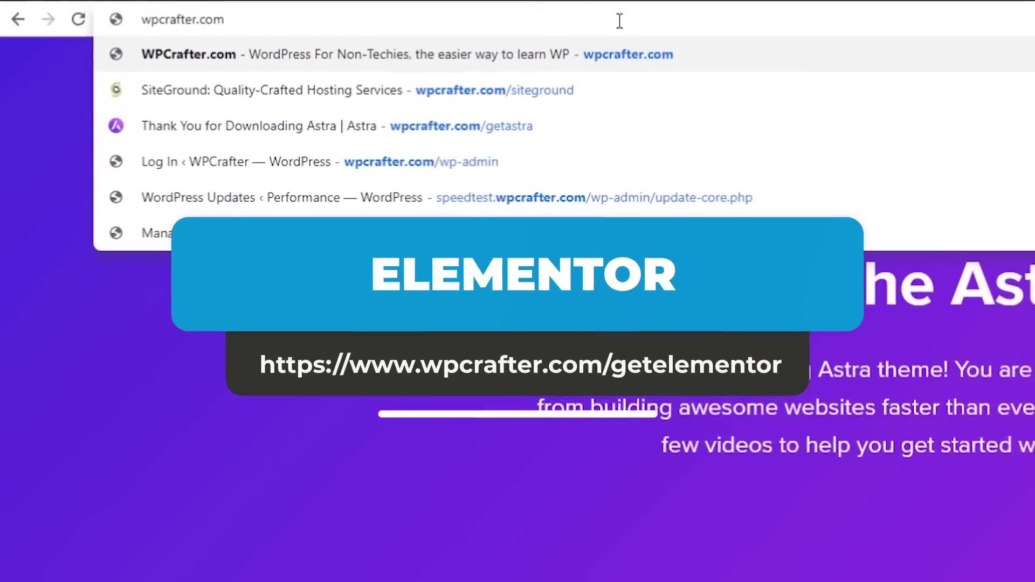
pyautogui.write('/')
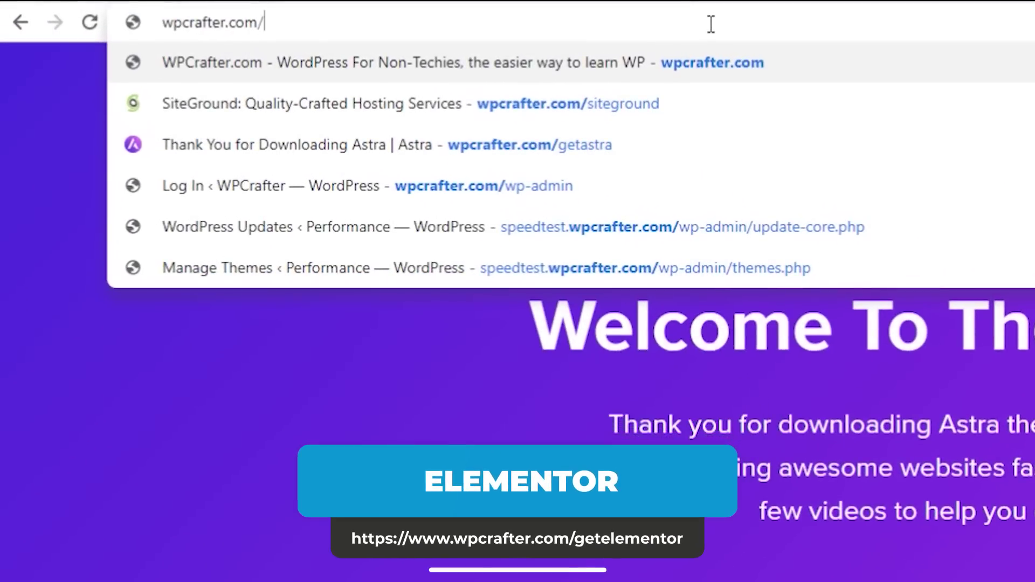
pyautogui.write('getelementor')
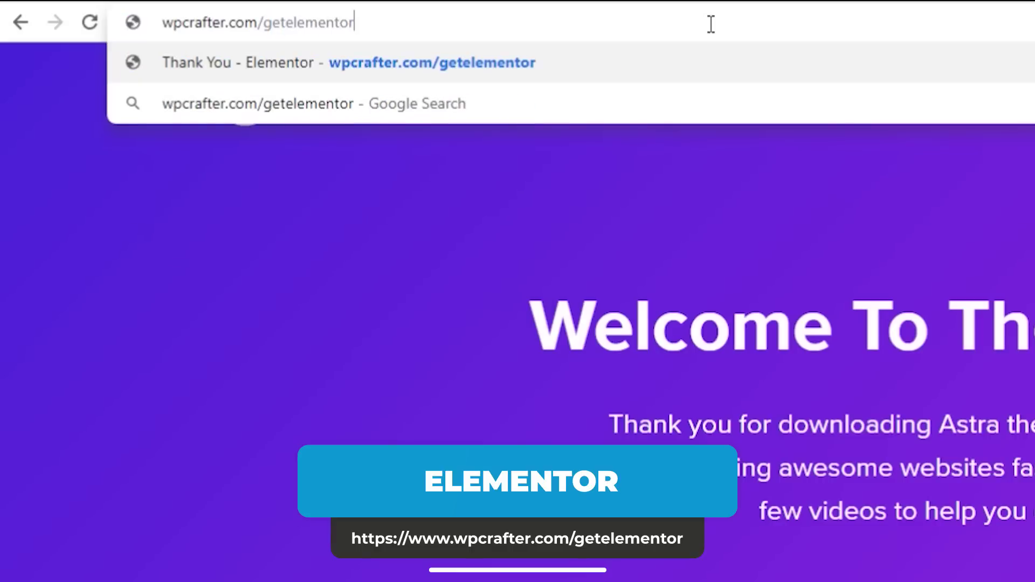
pyautogui.press('Return')
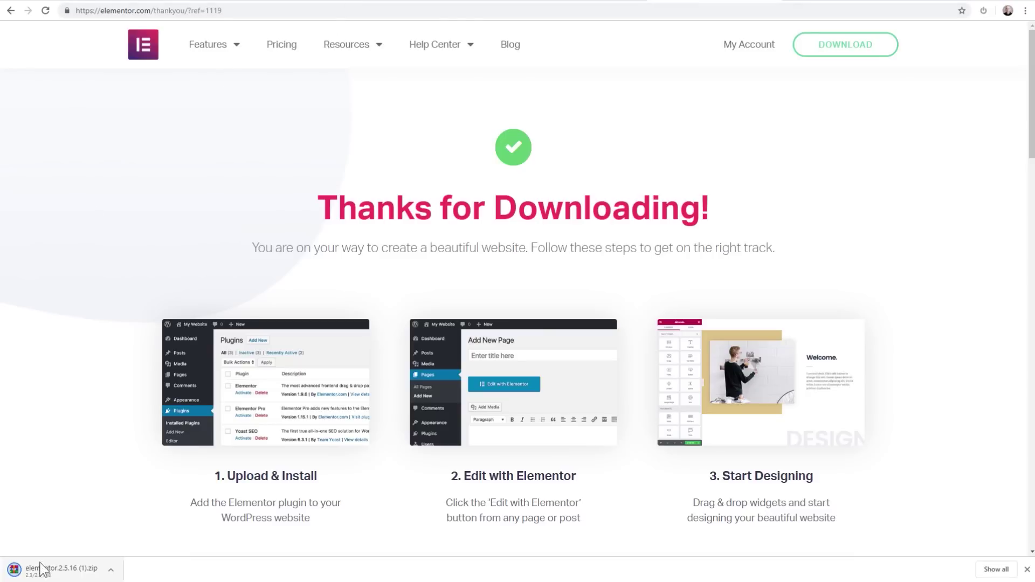
pyautogui.click(1026, 569)
# Go to the LearnDash 3.0 page through wpcrafter.com/getlearndash.
pyautogui.click(248, 11)
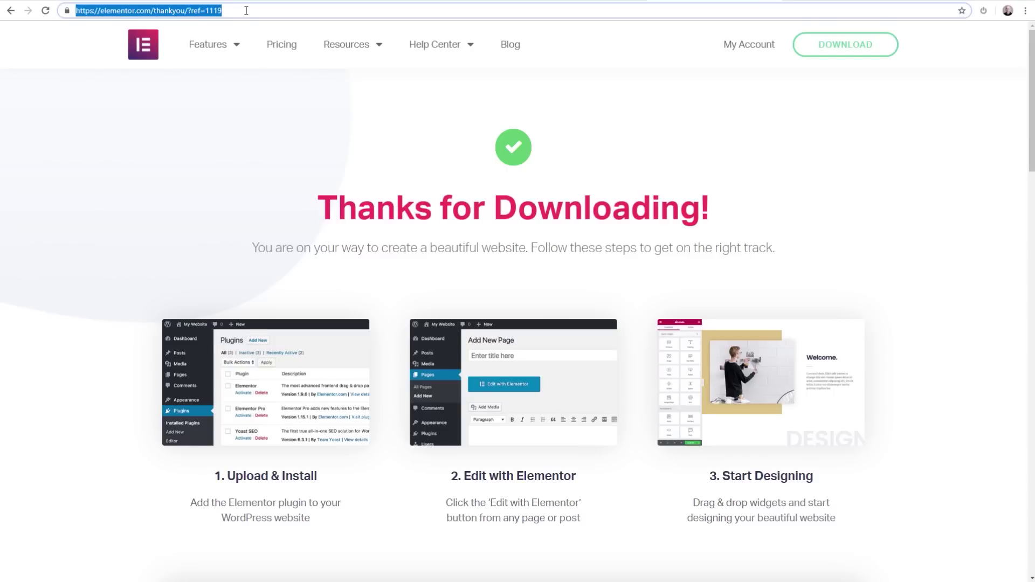
pyautogui.write('wpcrafter.com')
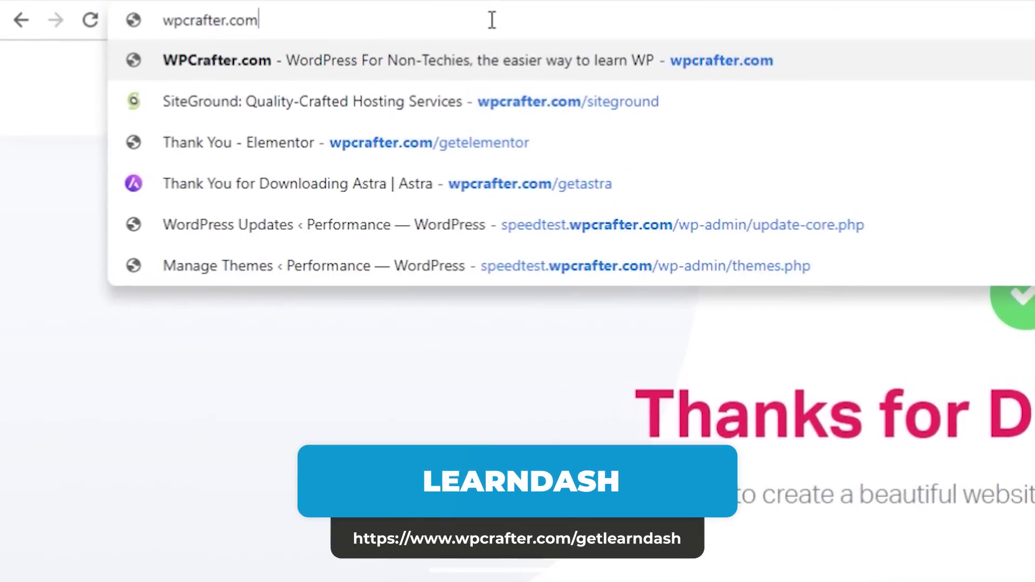
pyautogui.write('/')
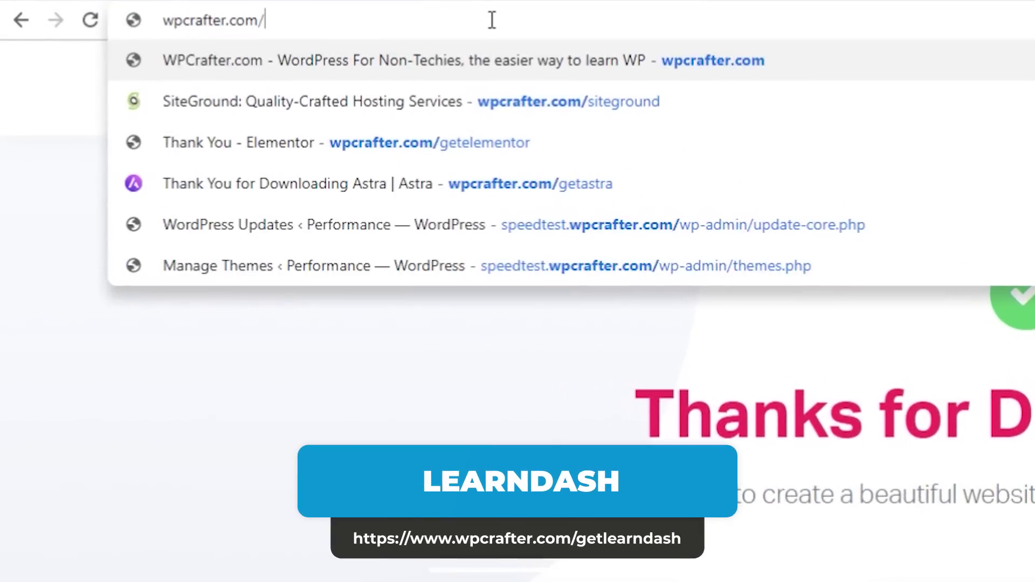
pyautogui.write('get')
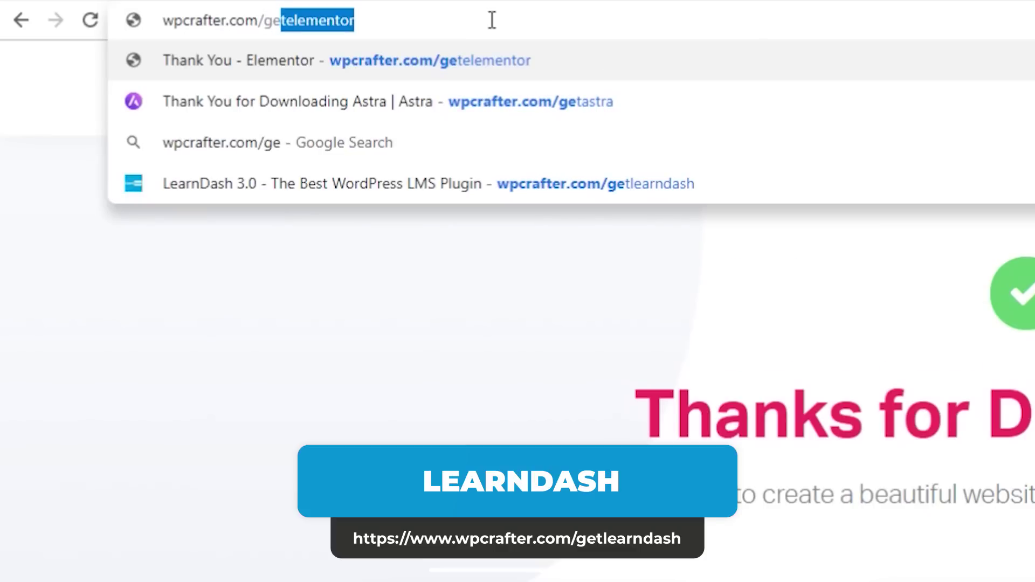
pyautogui.write('lea')
pyautogui.press('Return')
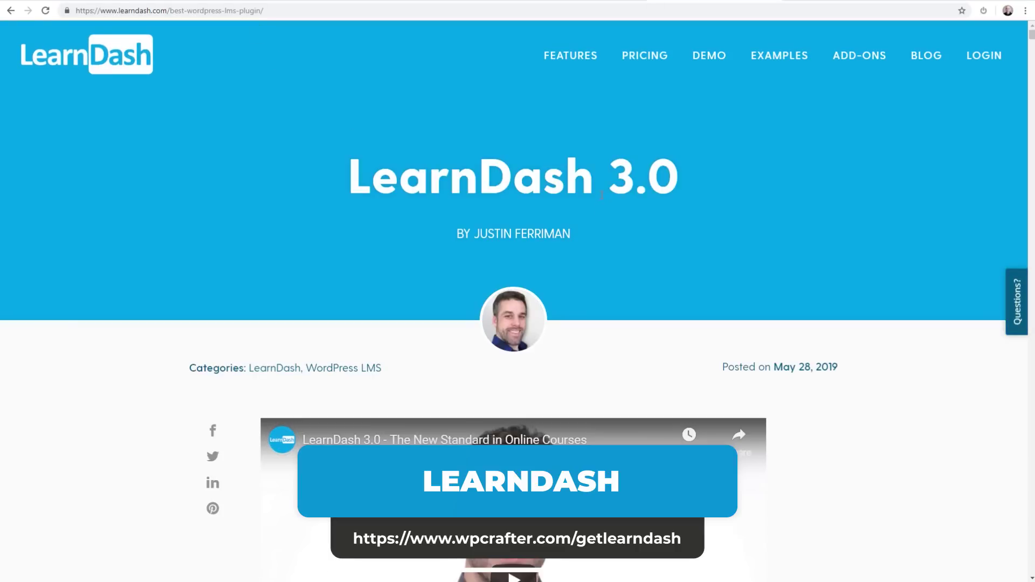
pyautogui.moveTo(359, 182); pyautogui.dragTo(711, 198)
pyautogui.click(656, 171)
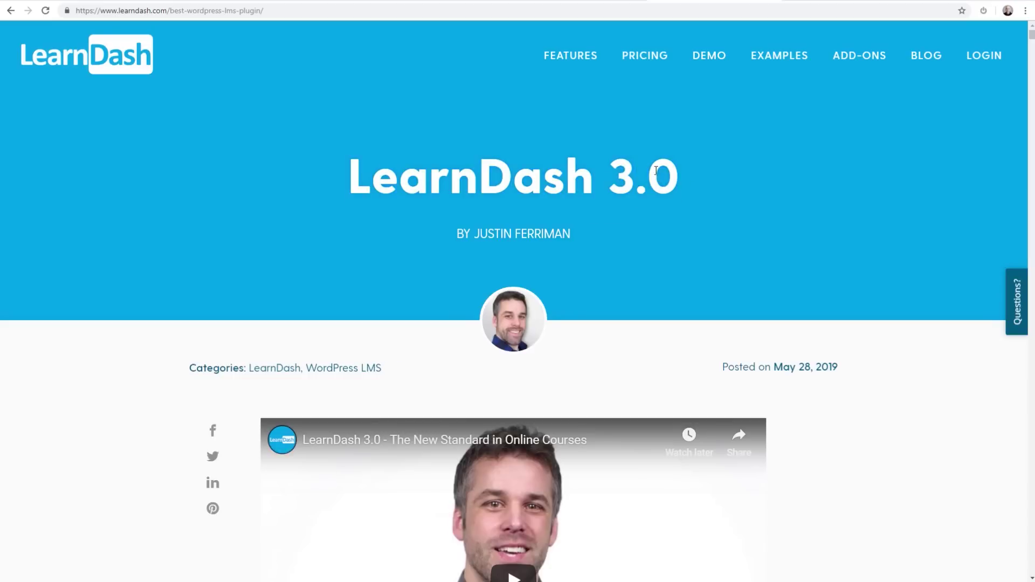
# Open LearnDash's pricing page and examine the price of the Basic package.
pyautogui.click(636, 60)
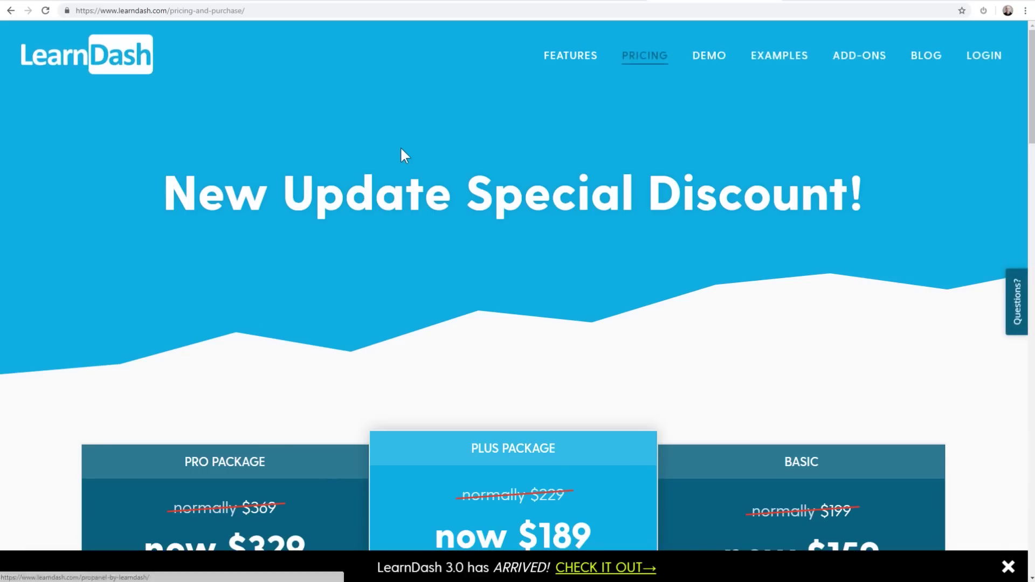
pyautogui.scroll(-7, 402, 154)
pyautogui.scroll(2, 400, 146)
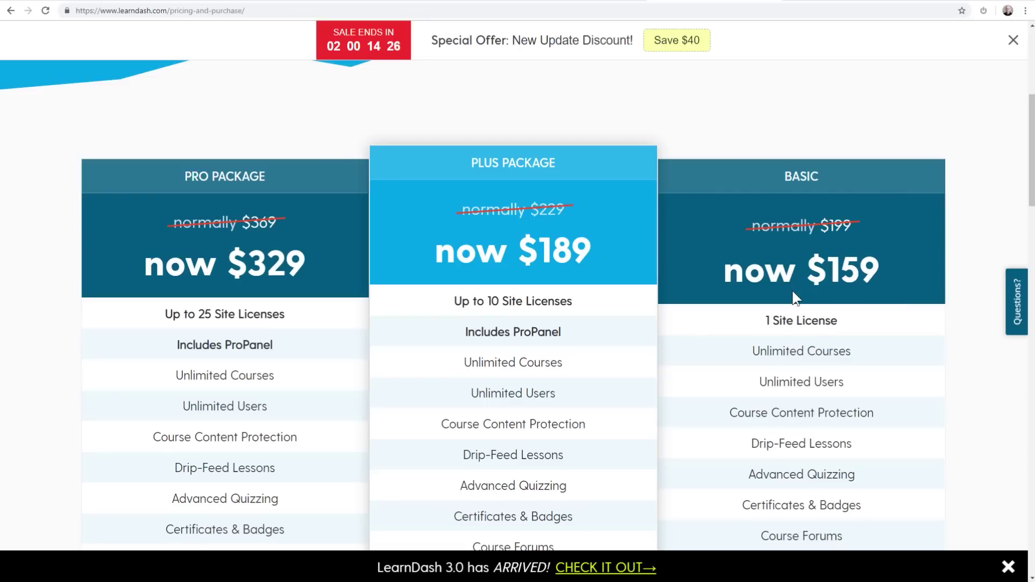
pyautogui.moveTo(882, 267); pyautogui.dragTo(827, 269)
pyautogui.click(632, 257)
# Examine the Plus package's site licence allowance and ProPanel inclusion on the LearnDash pricing page.
pyautogui.scroll(-1, 523, 257)
pyautogui.moveTo(577, 257)
pyautogui.moveTo(577, 250); pyautogui.dragTo(432, 247)
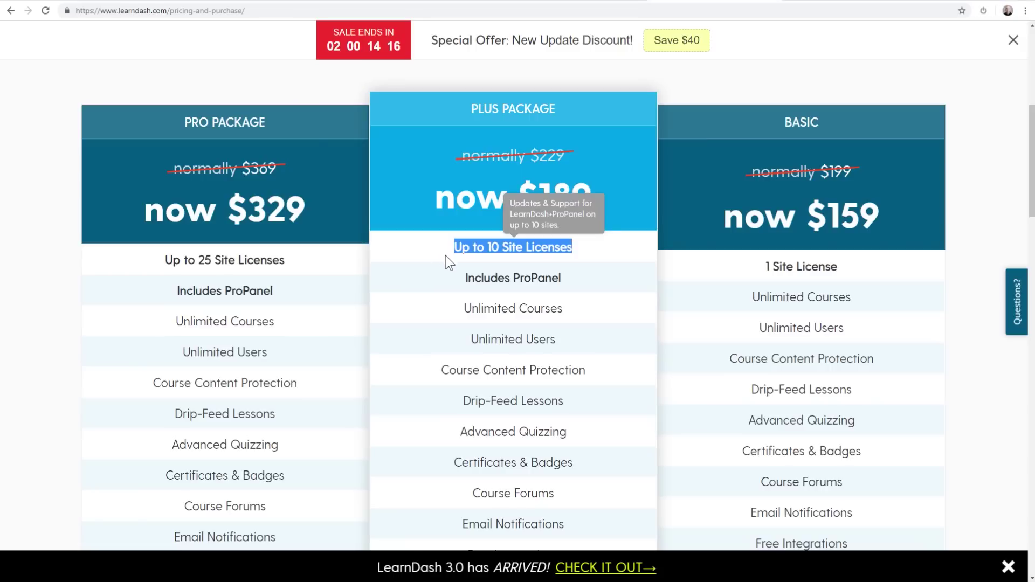
pyautogui.moveTo(568, 280)
pyautogui.moveTo(571, 276); pyautogui.dragTo(463, 275)
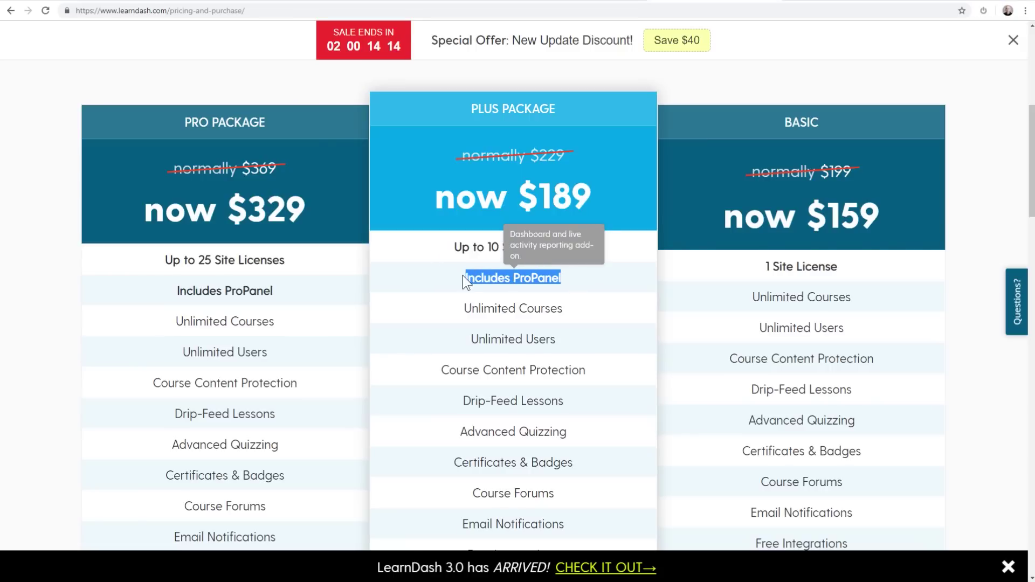
pyautogui.click(455, 274)
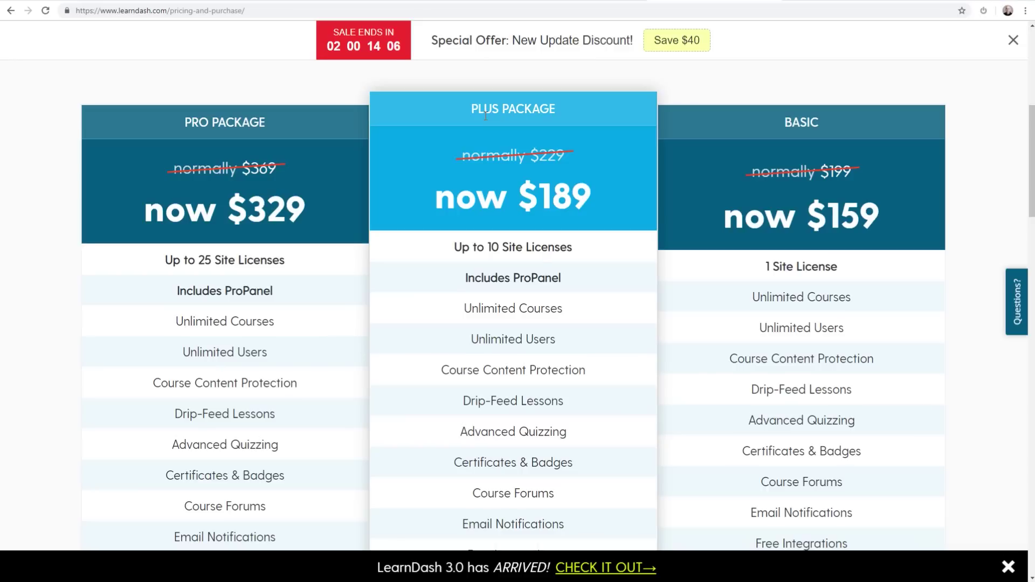
pyautogui.moveTo(612, 251)
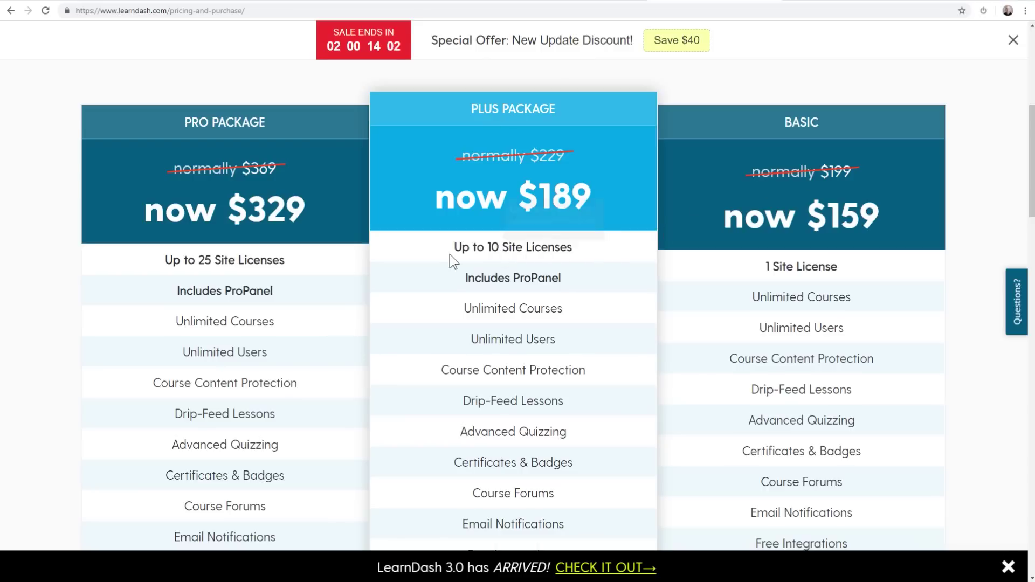
# Check the Plus package's ProPanel entry, then open the Basic package's checkout and review its order summary and payment form.
pyautogui.moveTo(570, 279)
pyautogui.moveTo(570, 279); pyautogui.dragTo(450, 276)
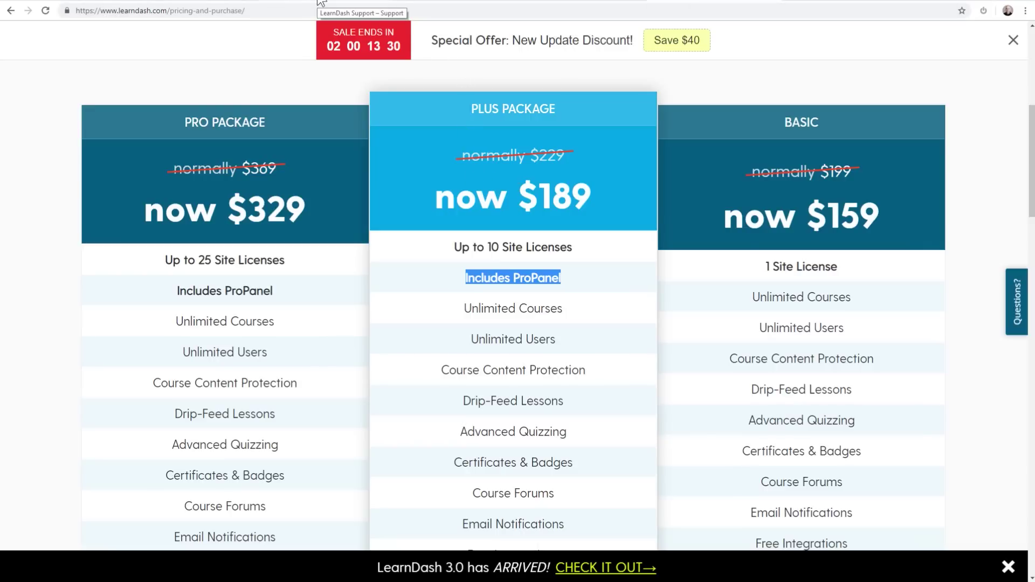
pyautogui.scroll(-5, 604, 302)
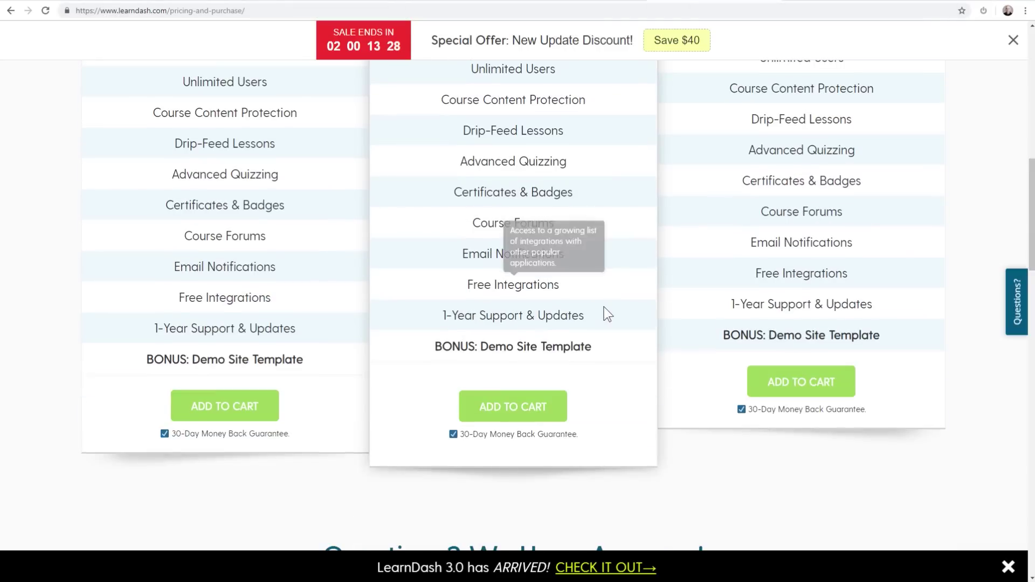
pyautogui.click(793, 384)
pyautogui.scroll(-2, 437, 215)
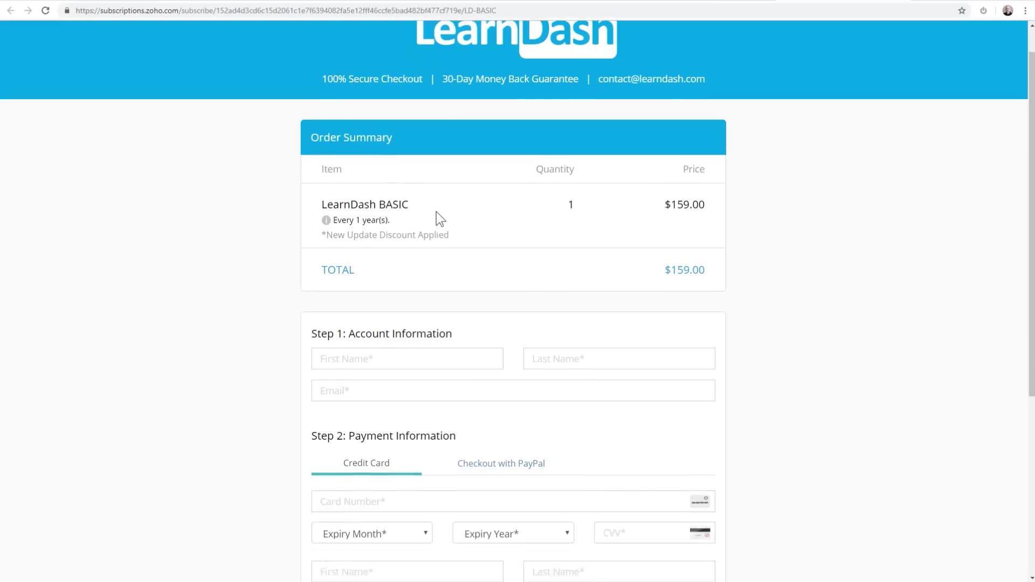
pyautogui.scroll(-4, 506, 390)
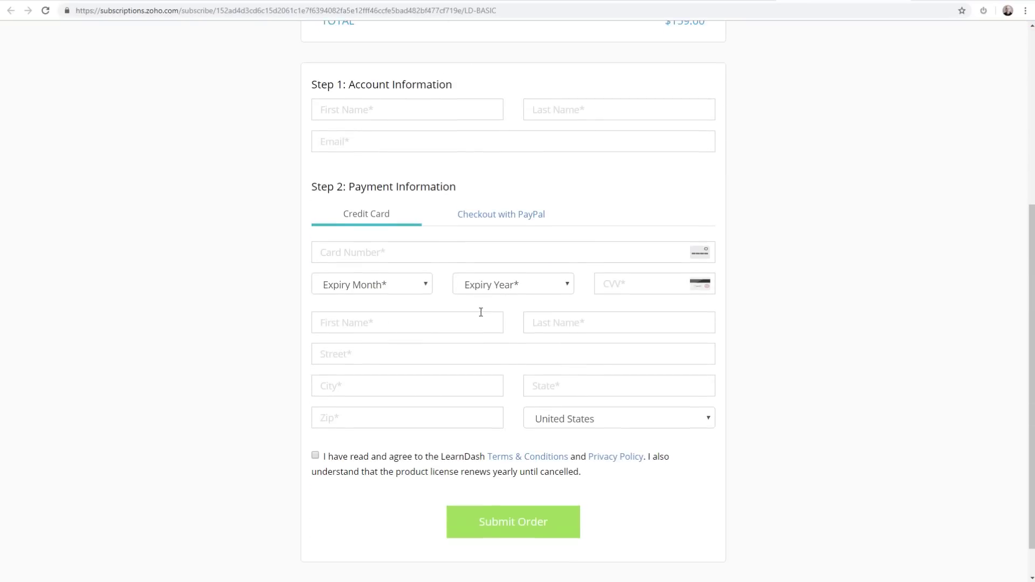
pyautogui.scroll(6, 453, 291)
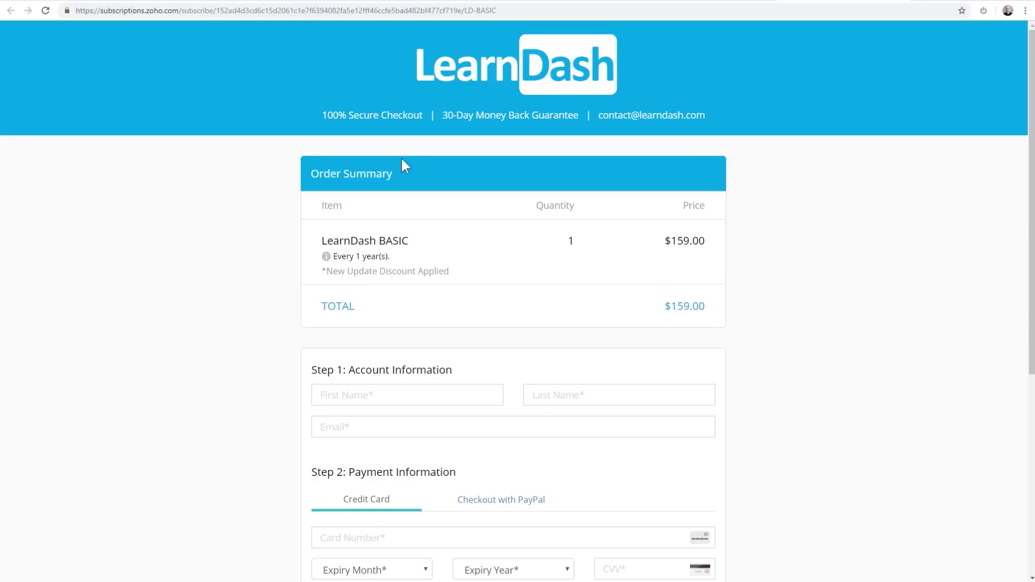
# Download the LearnDash v3.0.5.1 plugin zip from the LearnDash support account and dismiss the download notice.
pyautogui.click(333, 1)
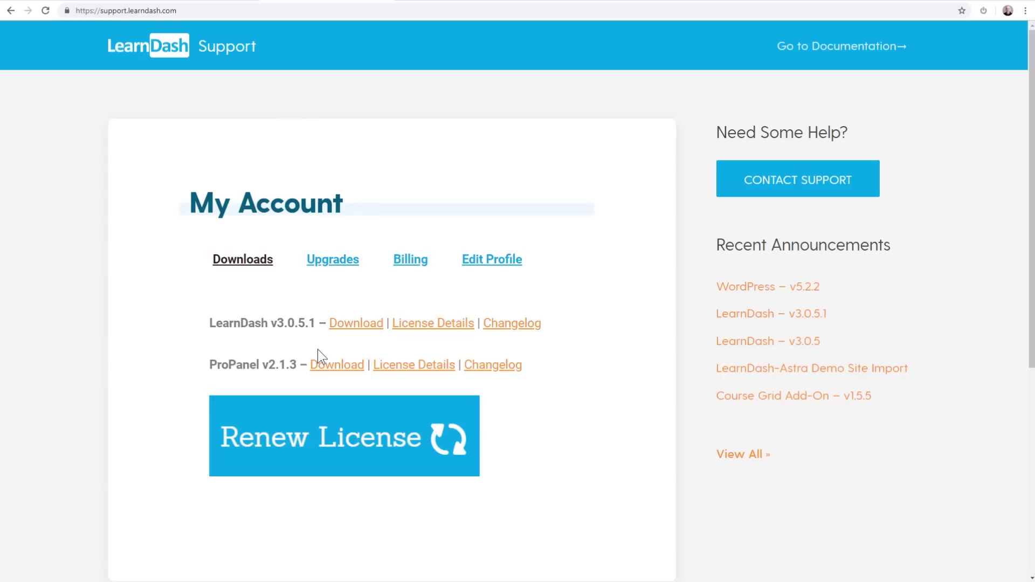
pyautogui.click(356, 323)
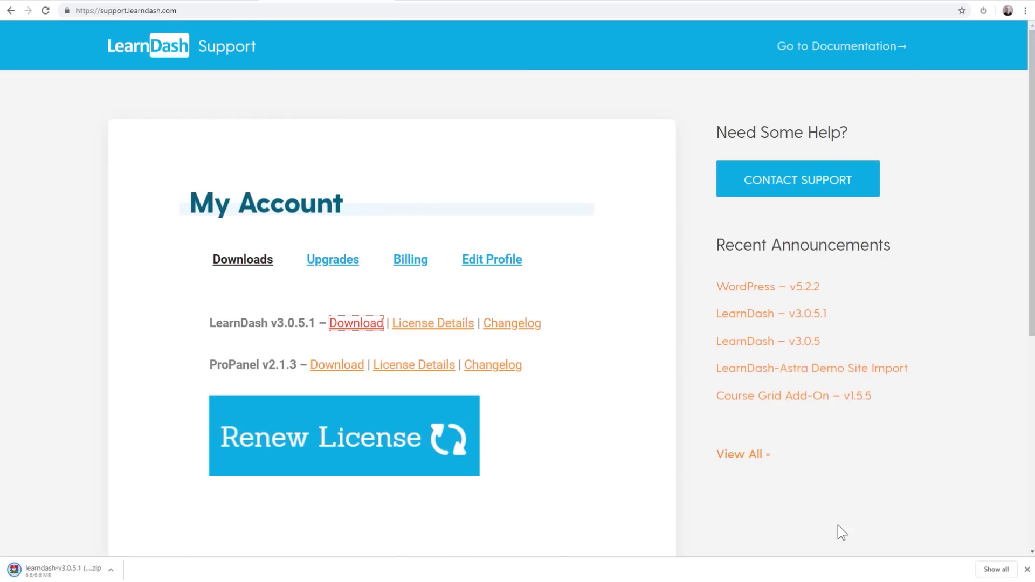
pyautogui.click(1027, 570)
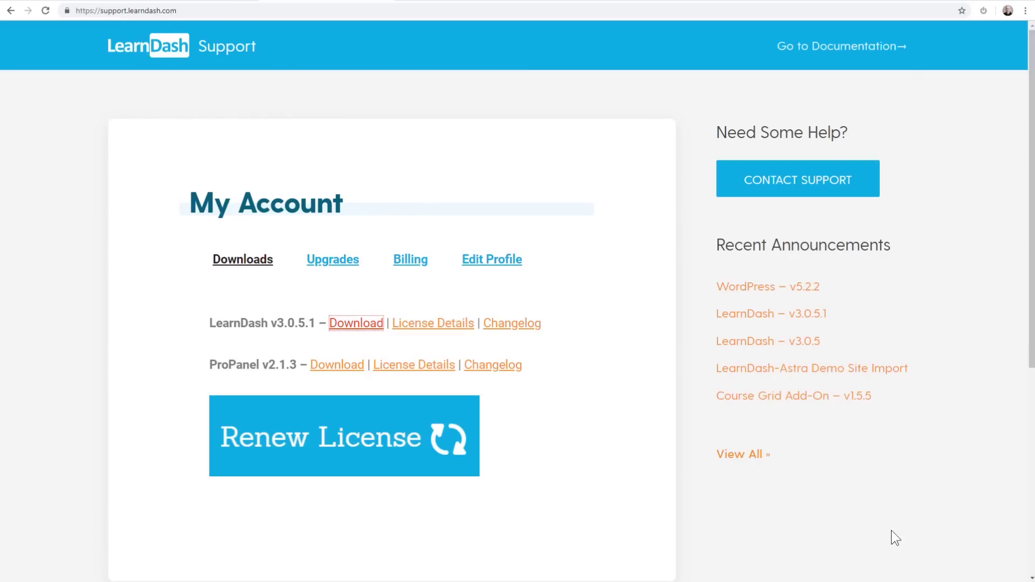
pyautogui.click(571, 416)
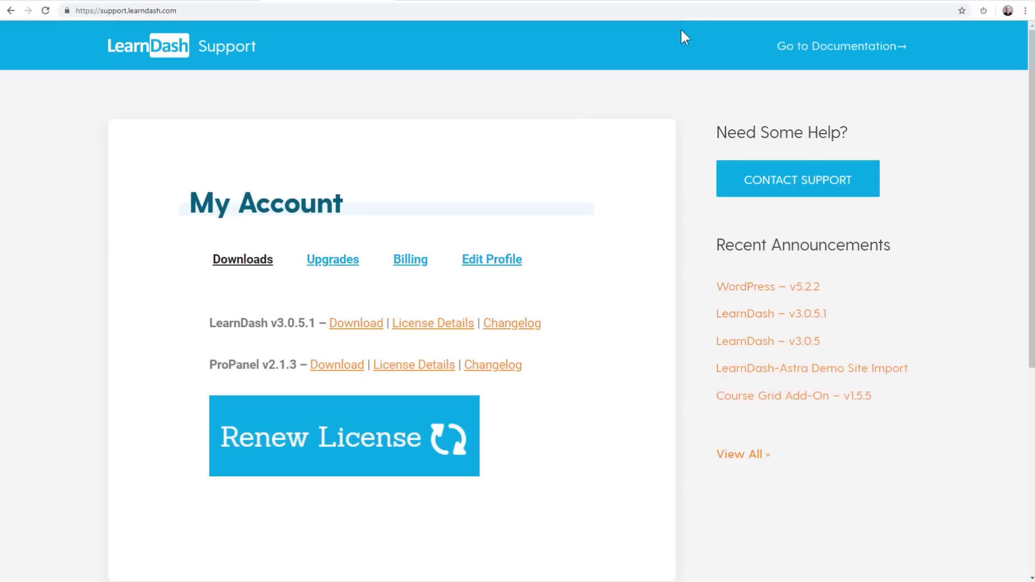
# In the WordPress admin, upload the plugin file elementor.2.5.16 (1).zip, then install and activate it.
pyautogui.click(570, 2)
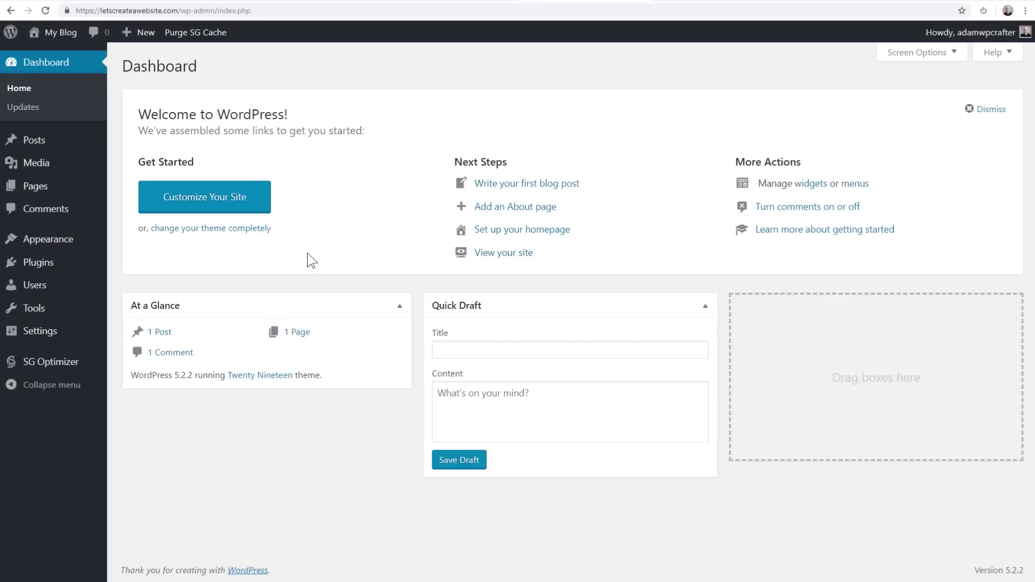
pyautogui.moveTo(51, 261)
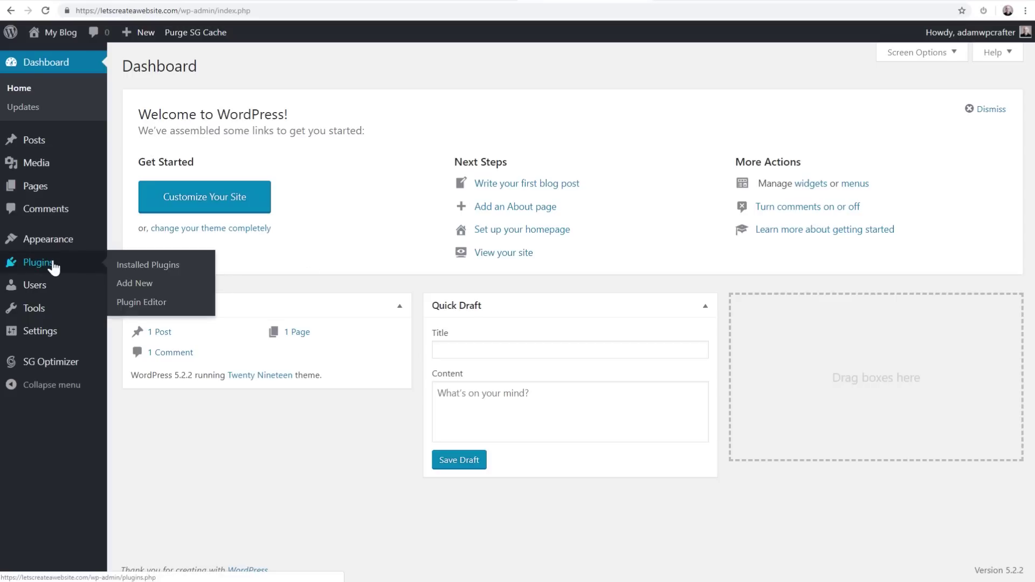
pyautogui.click(128, 282)
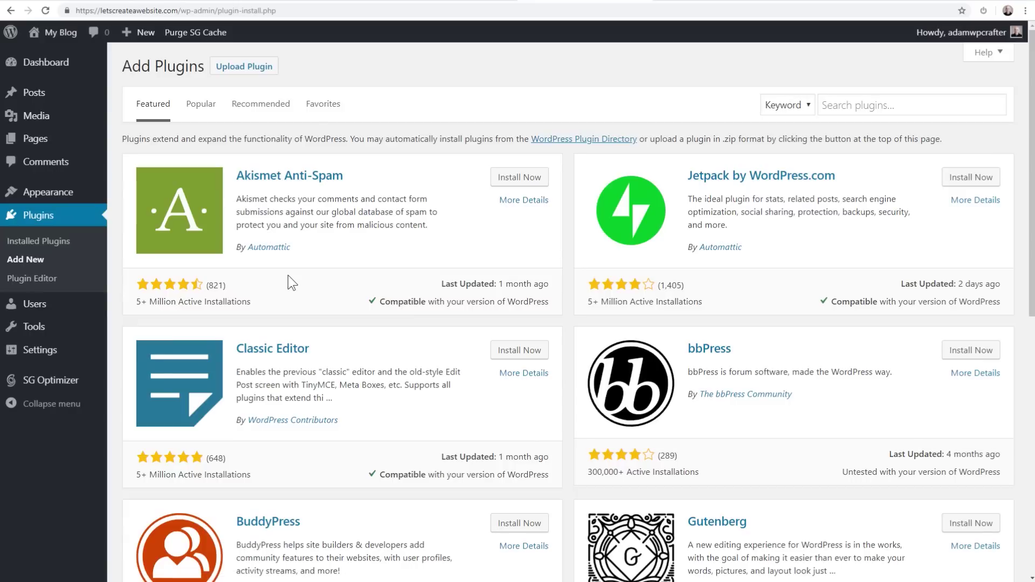
pyautogui.click(240, 67)
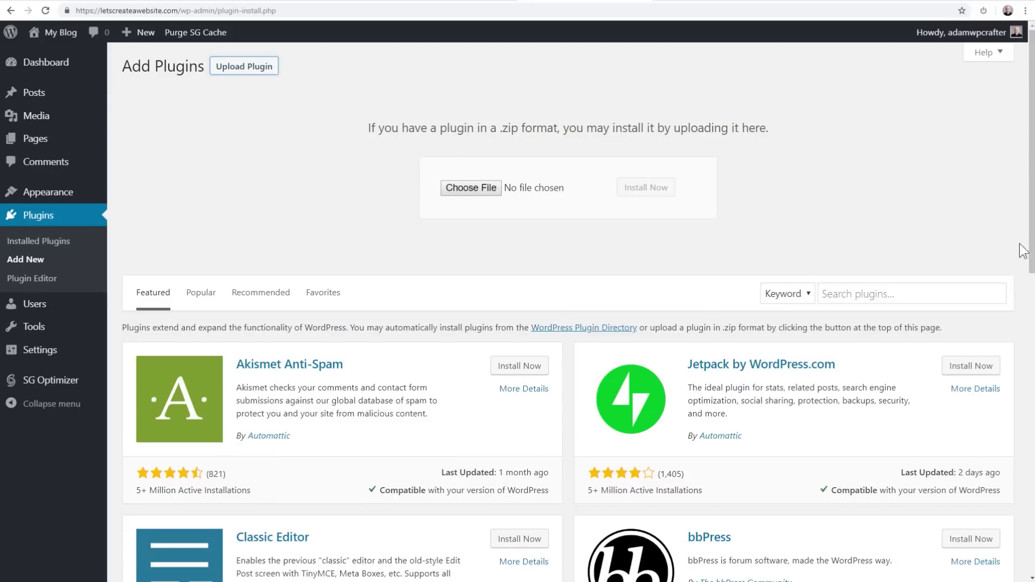
pyautogui.moveTo(1034, 227); pyautogui.dragTo(523, 194)
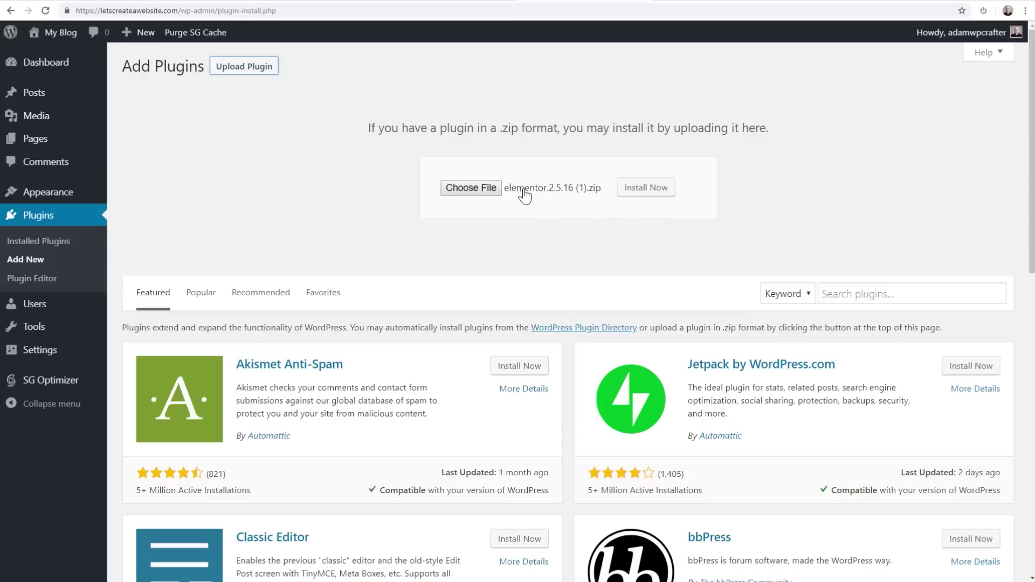
pyautogui.click(657, 189)
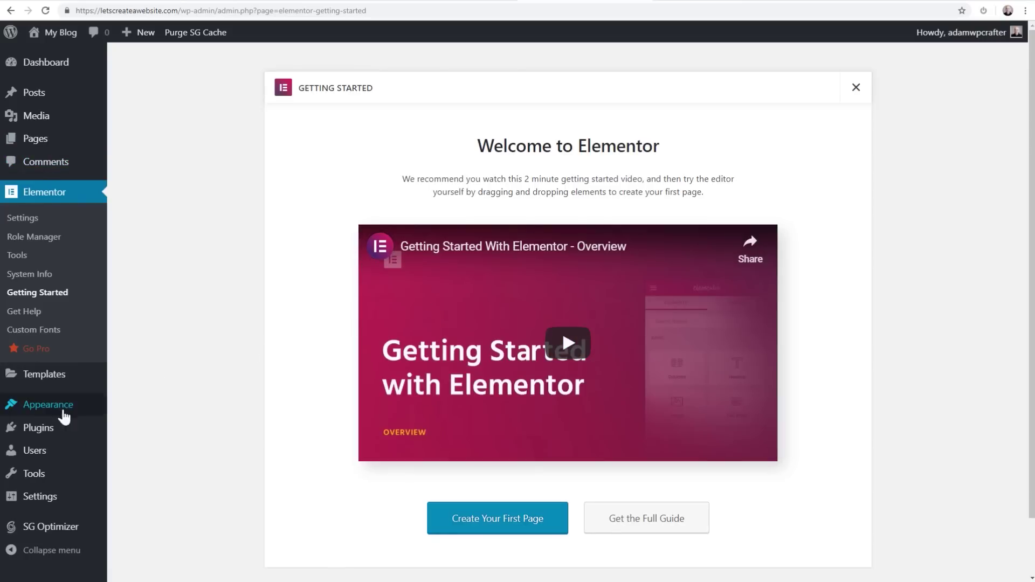
# Upload, install and activate the LearnDash LMS plugin zip, and dismiss its first-time-use notice.
pyautogui.click(134, 450)
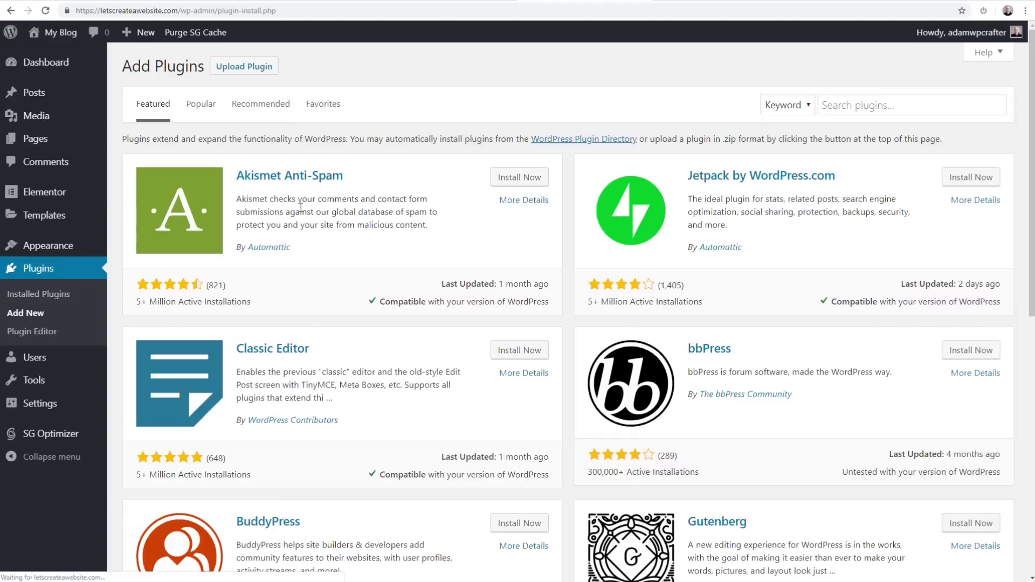
pyautogui.click(244, 66)
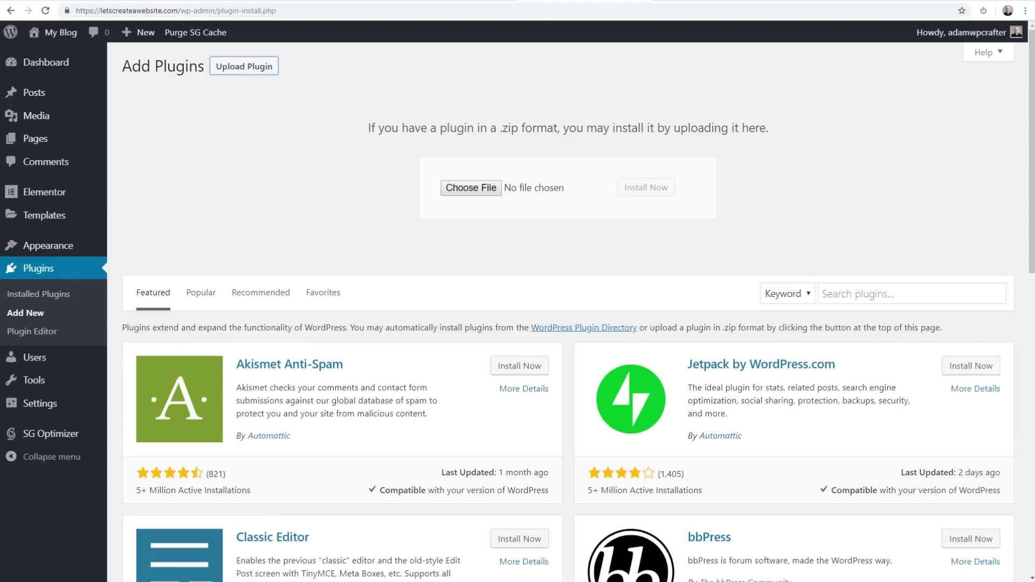
pyautogui.moveTo(1032, 237); pyautogui.dragTo(526, 199)
pyautogui.click(662, 193)
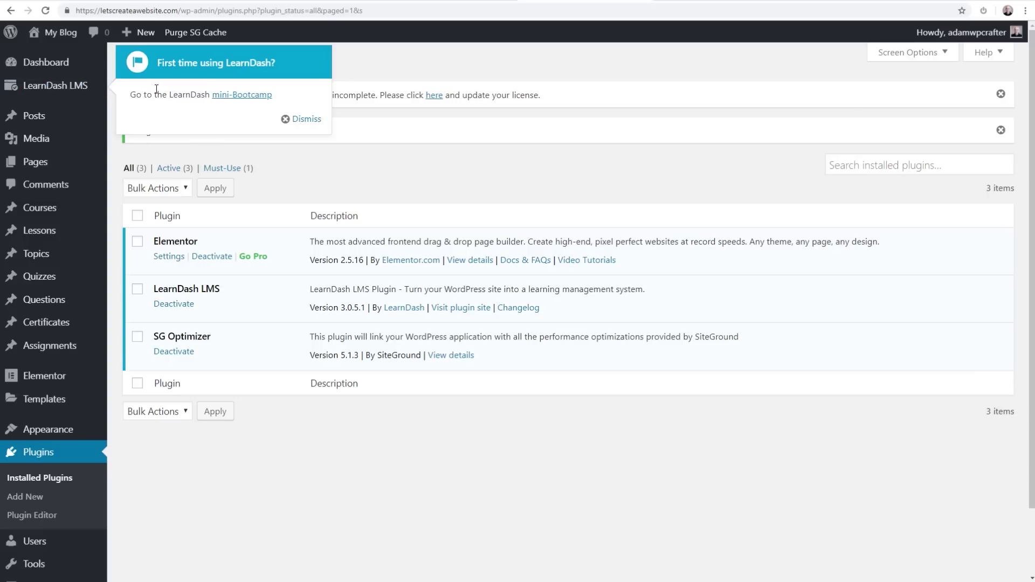
pyautogui.click(296, 119)
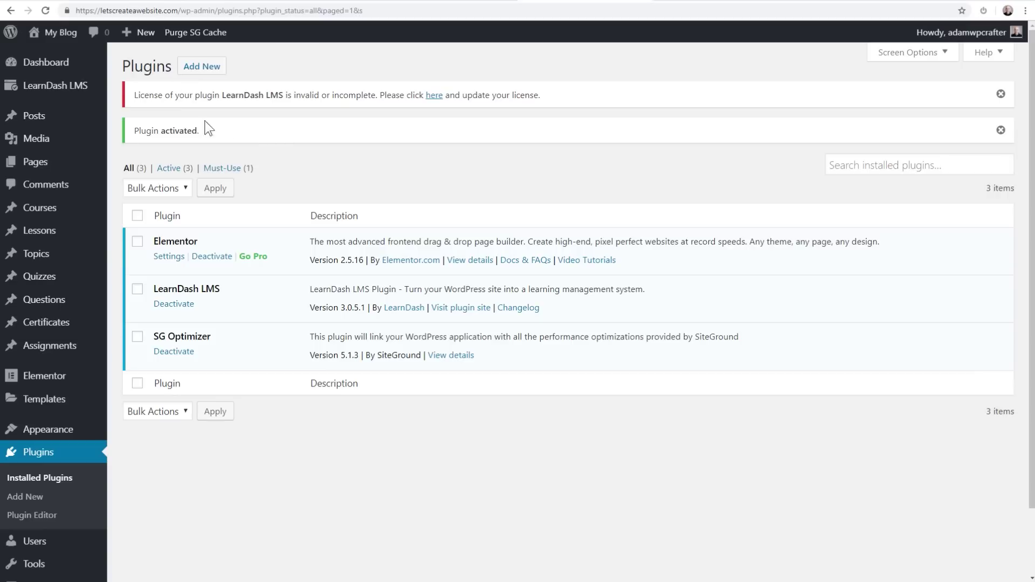
# Activate the LearnDash licence on its Overview page by entering the account email and licence key and saving them.
pyautogui.moveTo(34, 87)
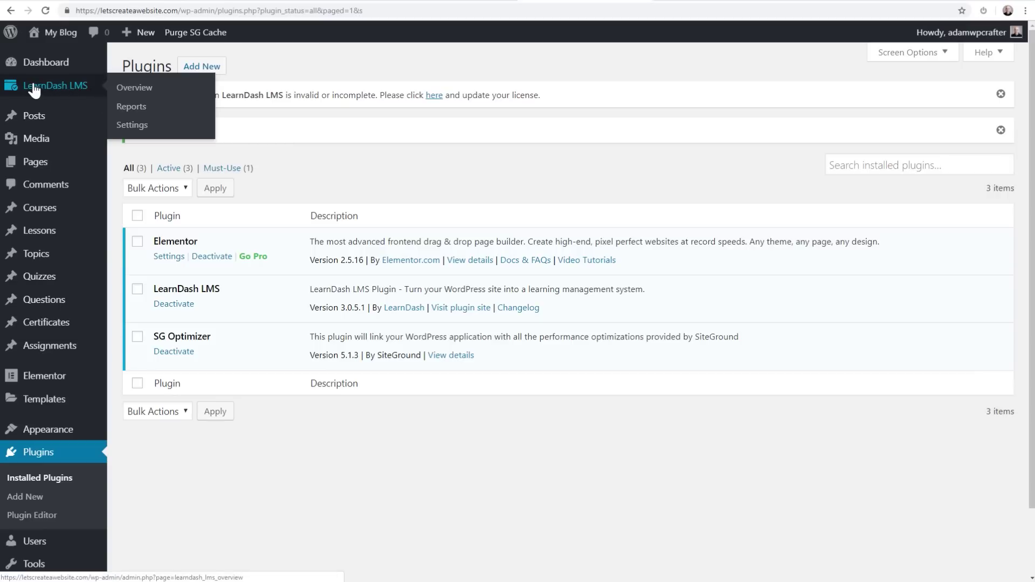
pyautogui.click(127, 90)
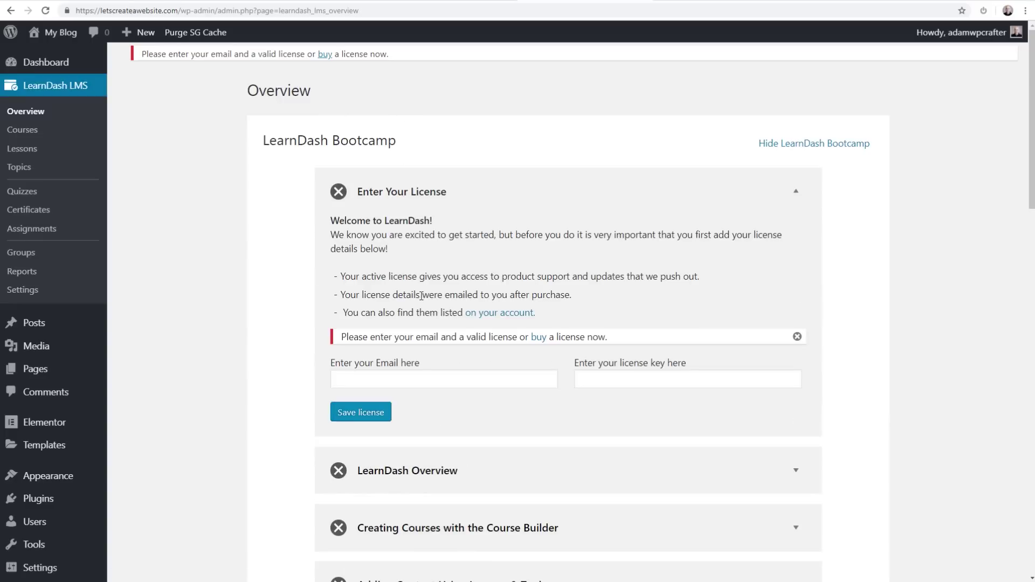
pyautogui.click(405, 380)
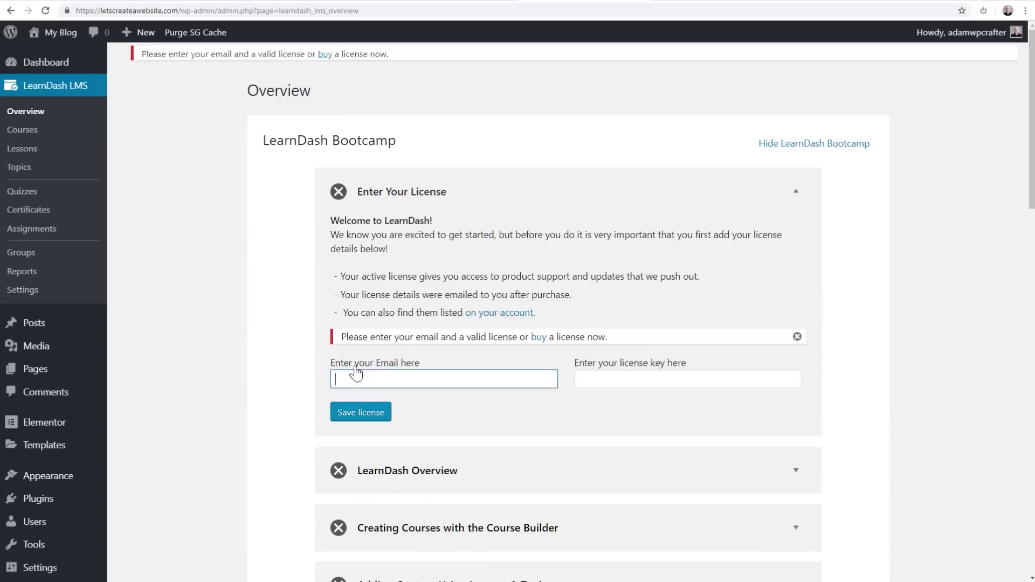
pyautogui.click(598, 382)
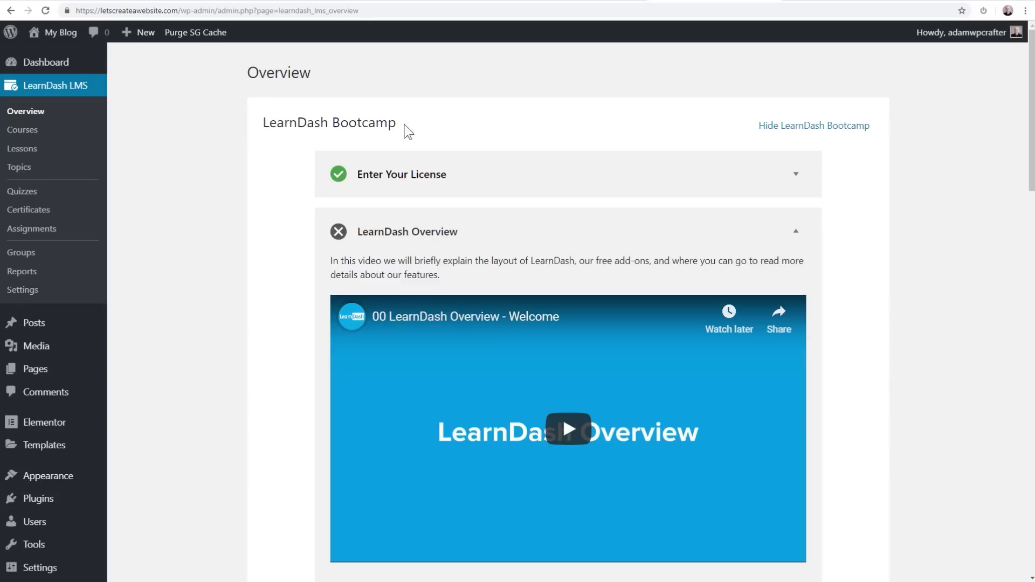
# Examine the LearnDash Bootcamp's overview video, additional resources and the list of setup topics down to Important Resources.
pyautogui.scroll(-3, 290, 243)
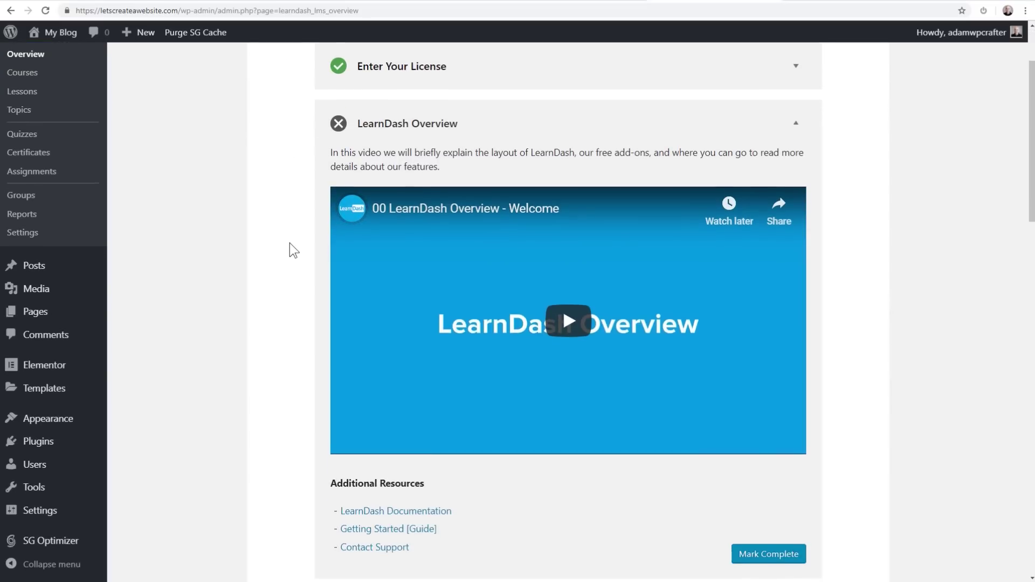
pyautogui.scroll(-4, 289, 243)
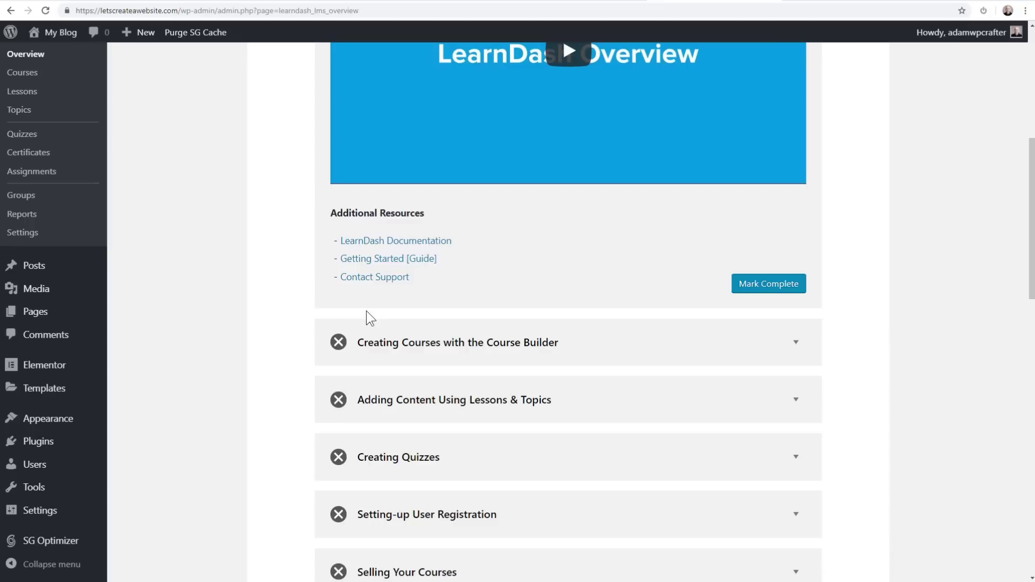
pyautogui.scroll(-5, 502, 347)
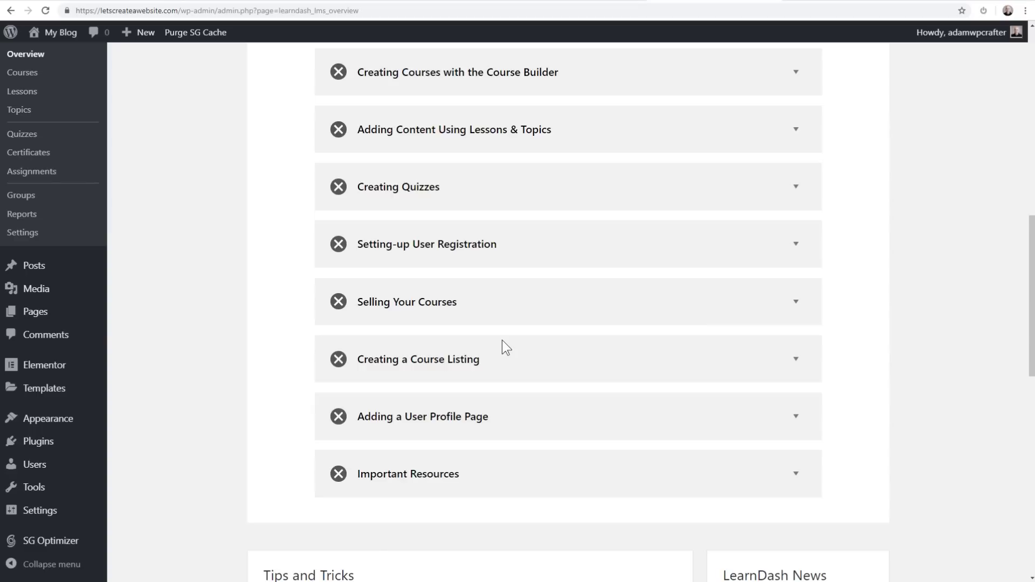
pyautogui.scroll(4, 502, 347)
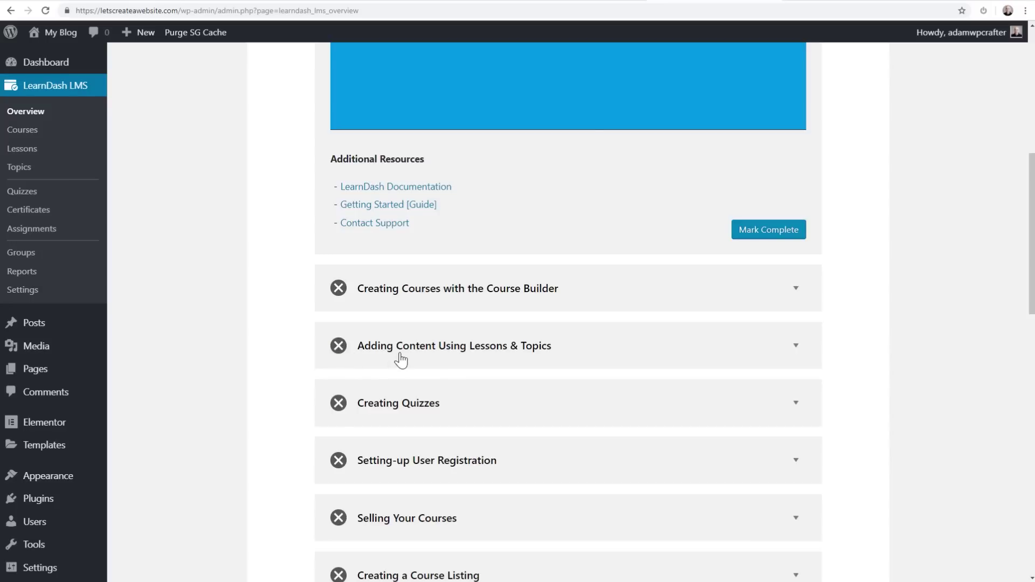
pyautogui.scroll(-2, 401, 362)
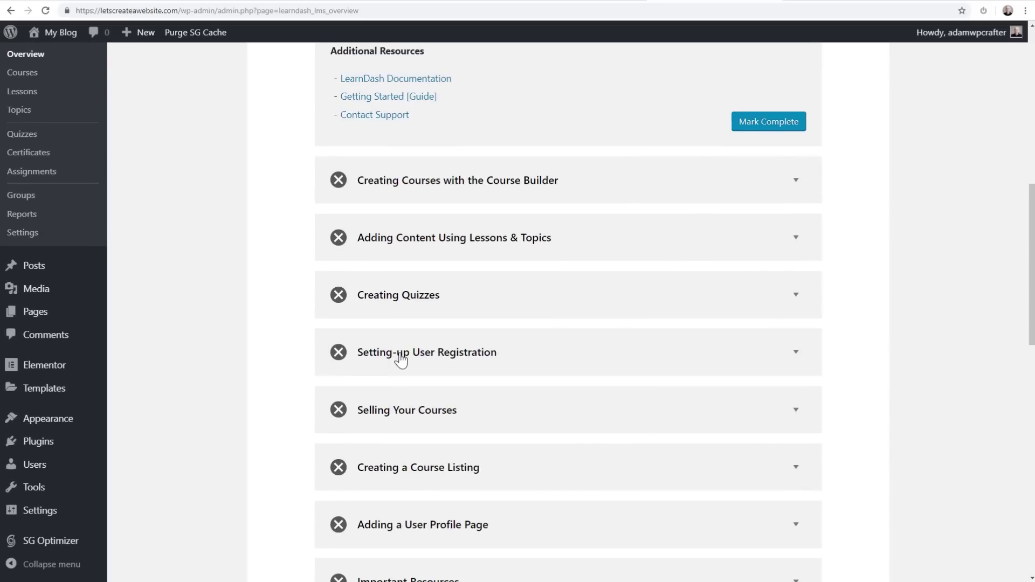
pyautogui.scroll(-1, 400, 360)
pyautogui.scroll(-2, 408, 328)
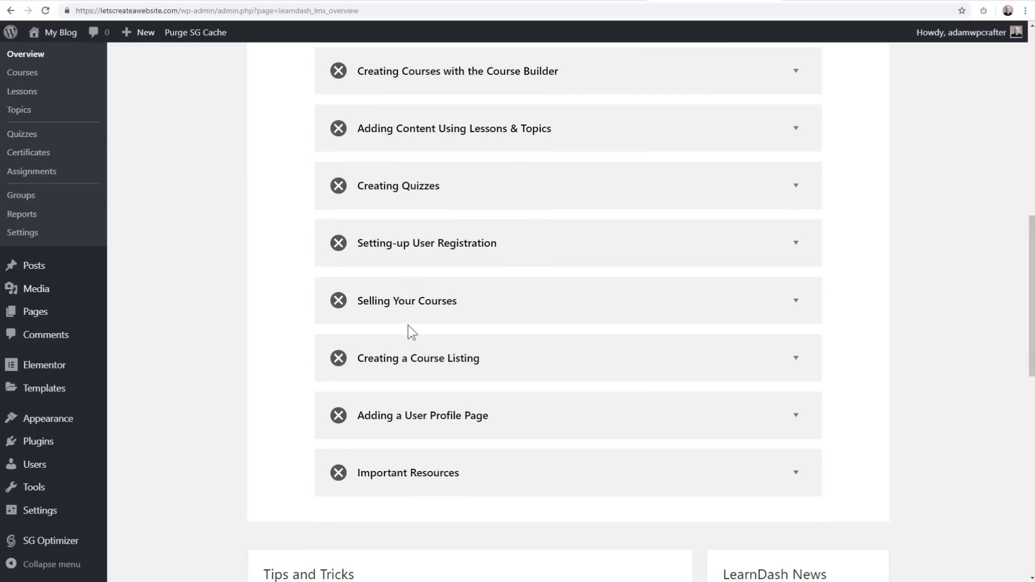
pyautogui.scroll(5, 406, 385)
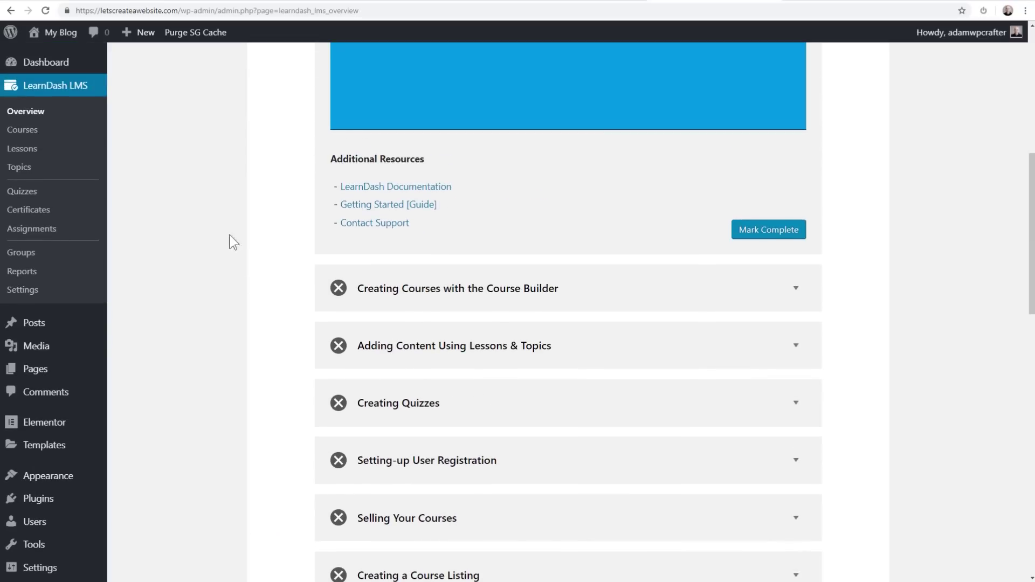
pyautogui.scroll(8, 254, 240)
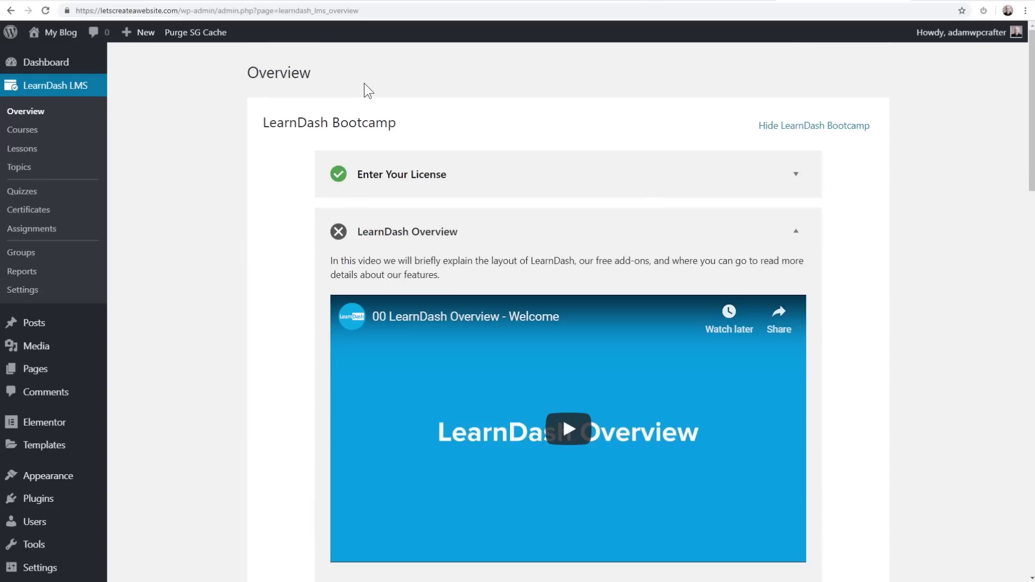
# Open LearnDash's documentation from the support account, look at its search page, and return to the LearnDash Overview in WordPress.
pyautogui.click(341, 1)
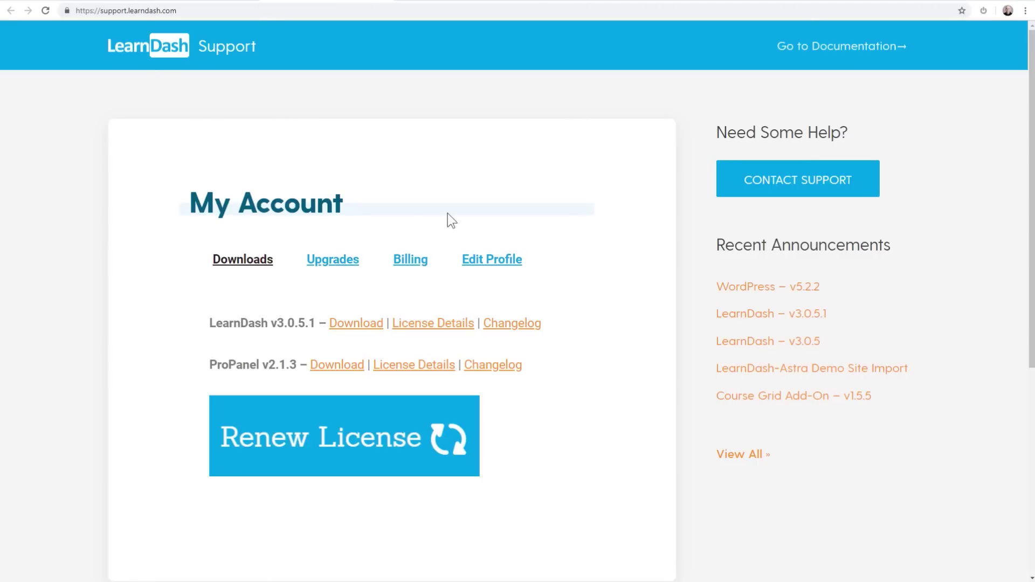
pyautogui.click(818, 54)
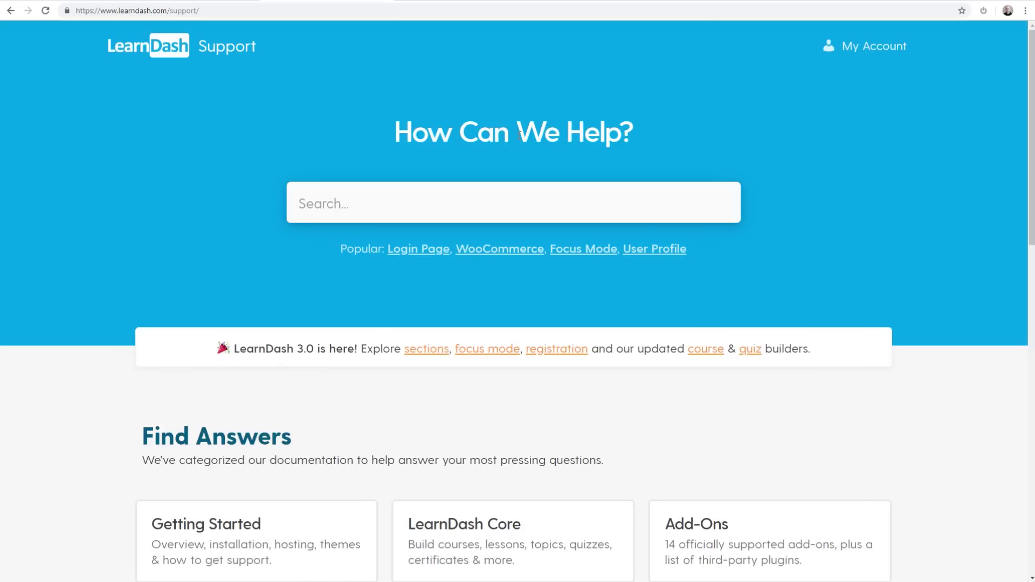
pyautogui.click(371, 200)
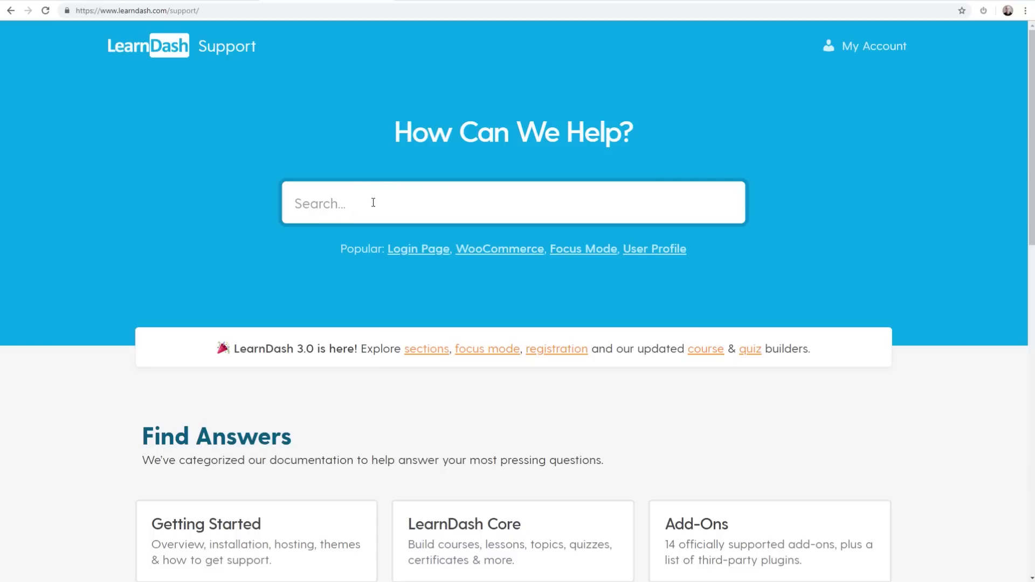
pyautogui.click(841, 6)
pyautogui.scroll(-6, 301, 176)
pyautogui.scroll(5, 301, 176)
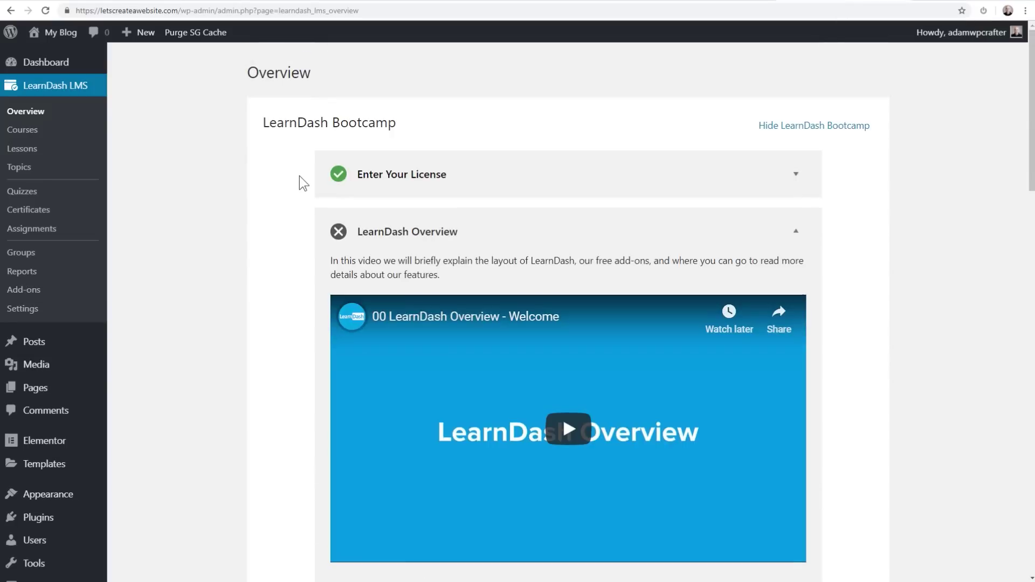
# Refresh LearnDash's add-on list by checking for updates, and install and activate the LearnDash Course Grid add-on.
pyautogui.click(26, 290)
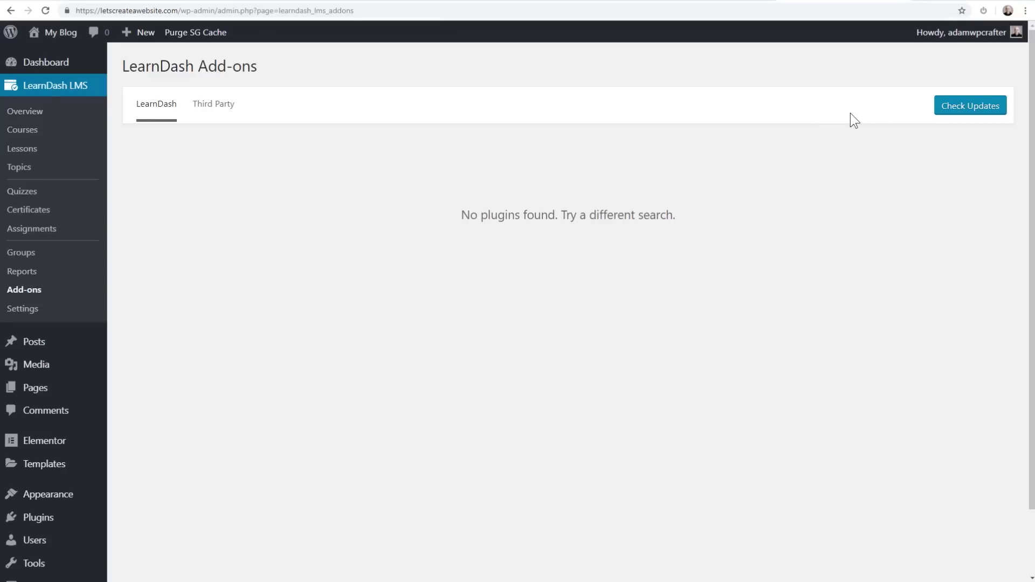
pyautogui.click(952, 105)
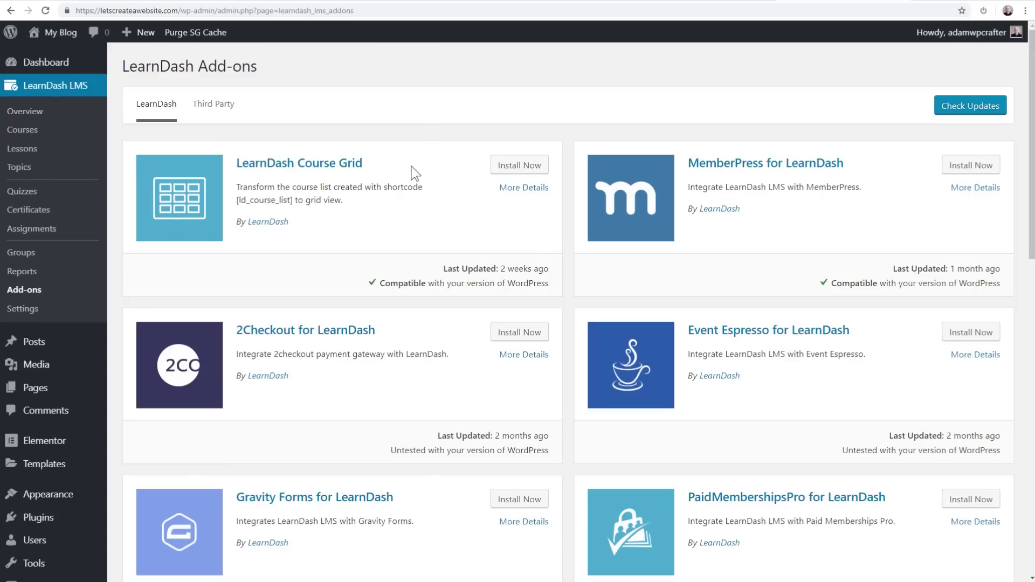
pyautogui.click(519, 167)
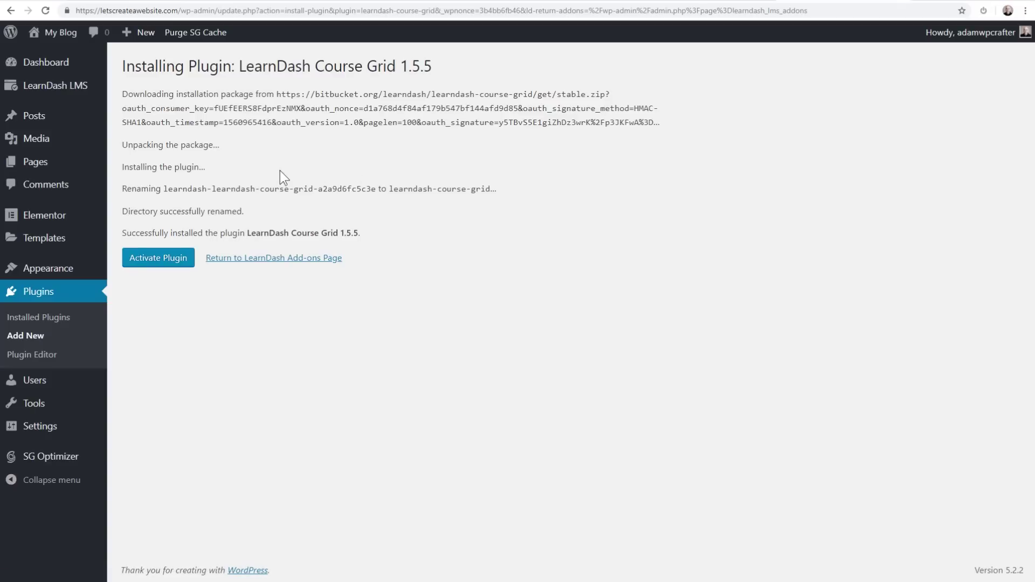
pyautogui.click(160, 257)
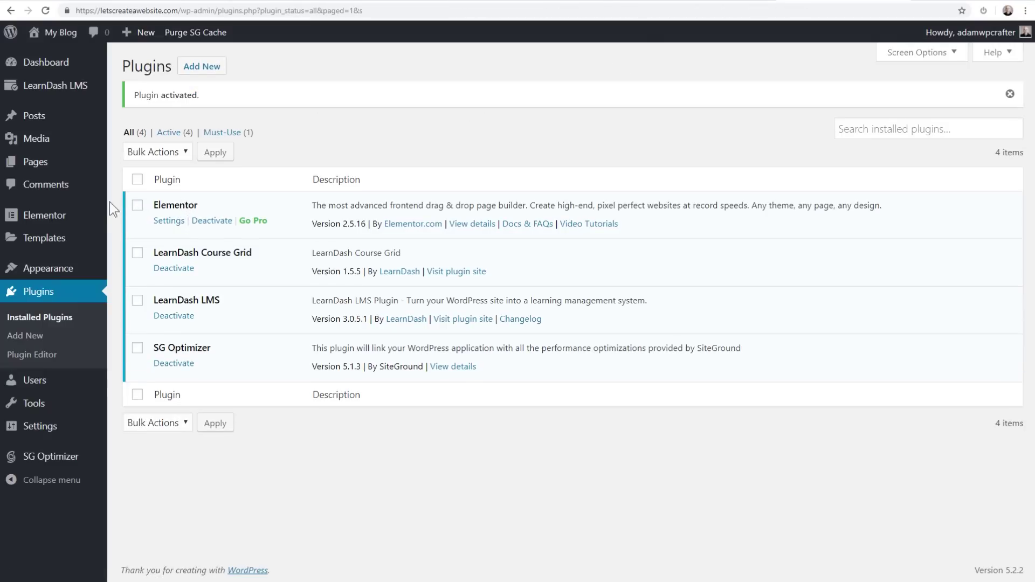
# Install the WooCommerce for LearnDash add-on from the LearnDash Add-ons page and try to activate it.
pyautogui.moveTo(55, 222)
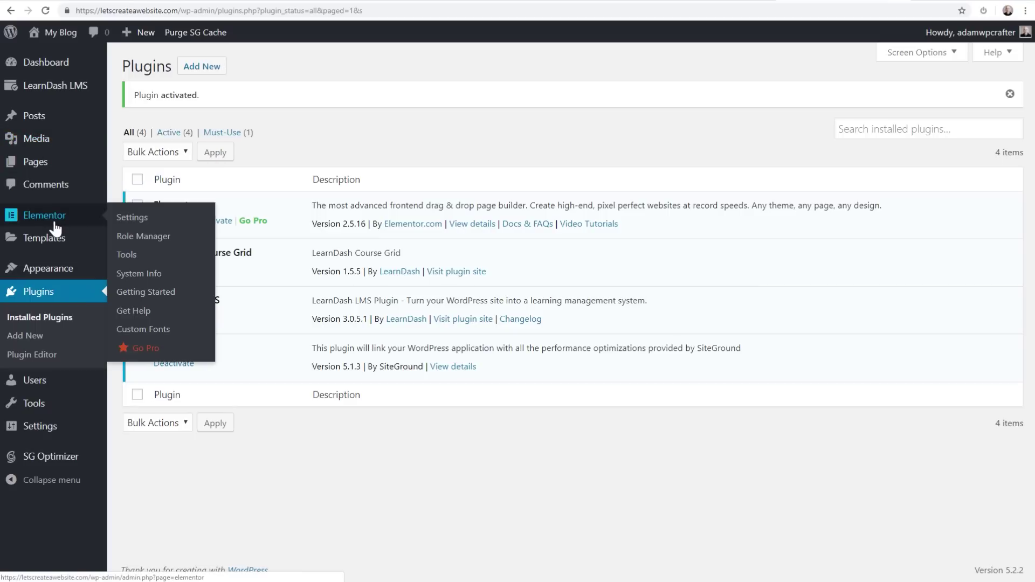
pyautogui.moveTo(51, 88)
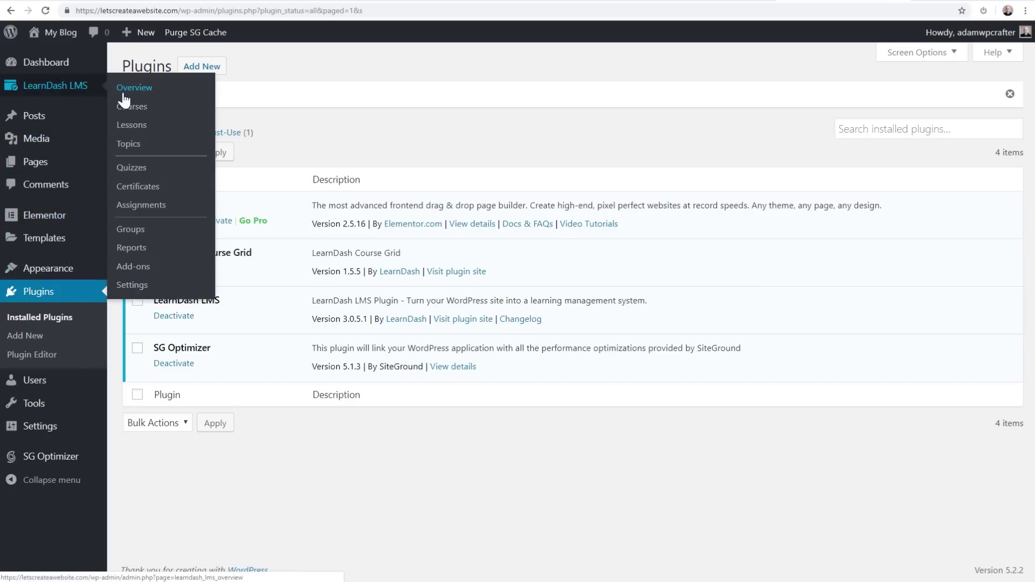
pyautogui.click(135, 268)
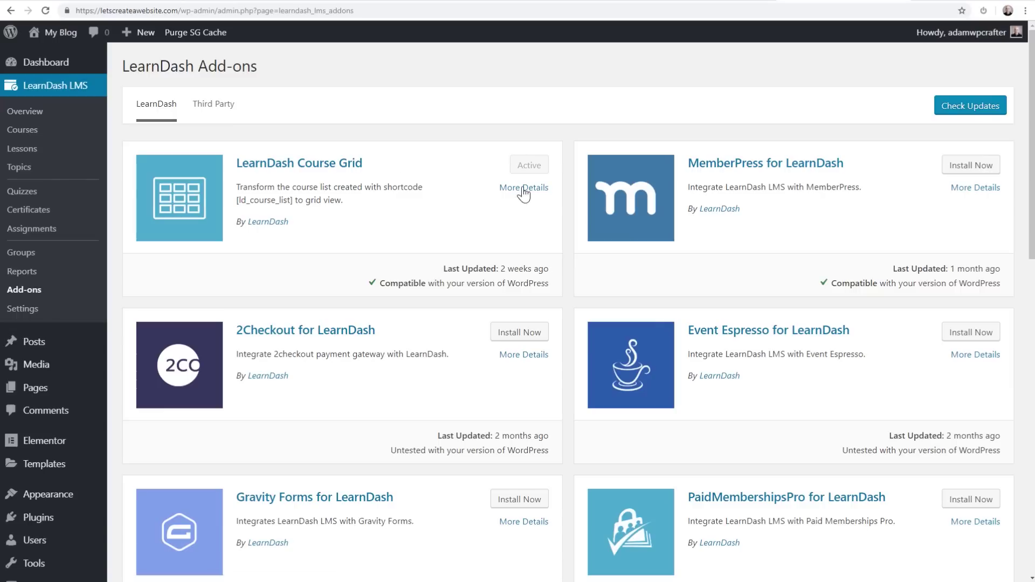
pyautogui.scroll(-8, 425, 177)
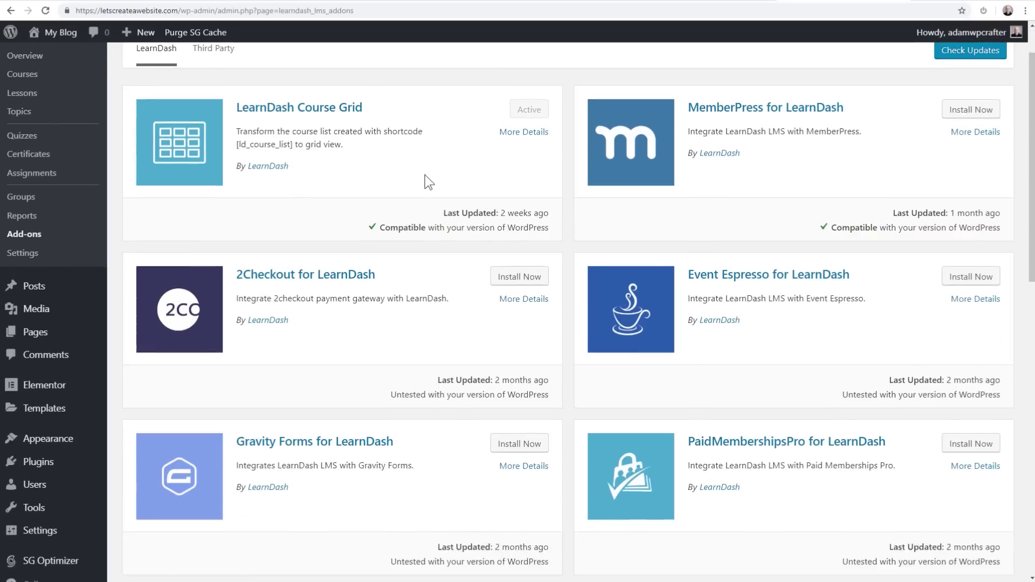
pyautogui.scroll(-3, 424, 174)
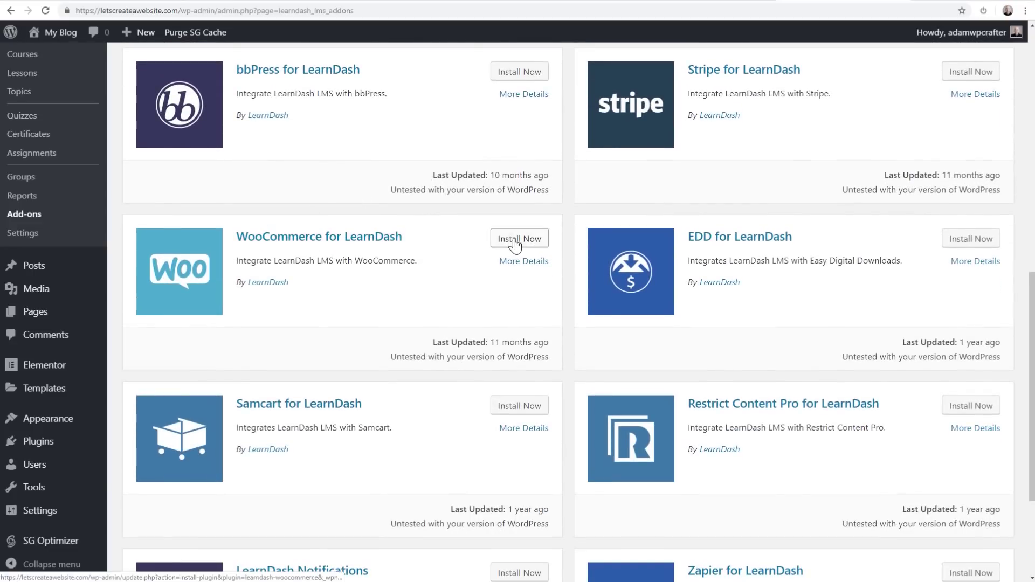
pyautogui.click(515, 241)
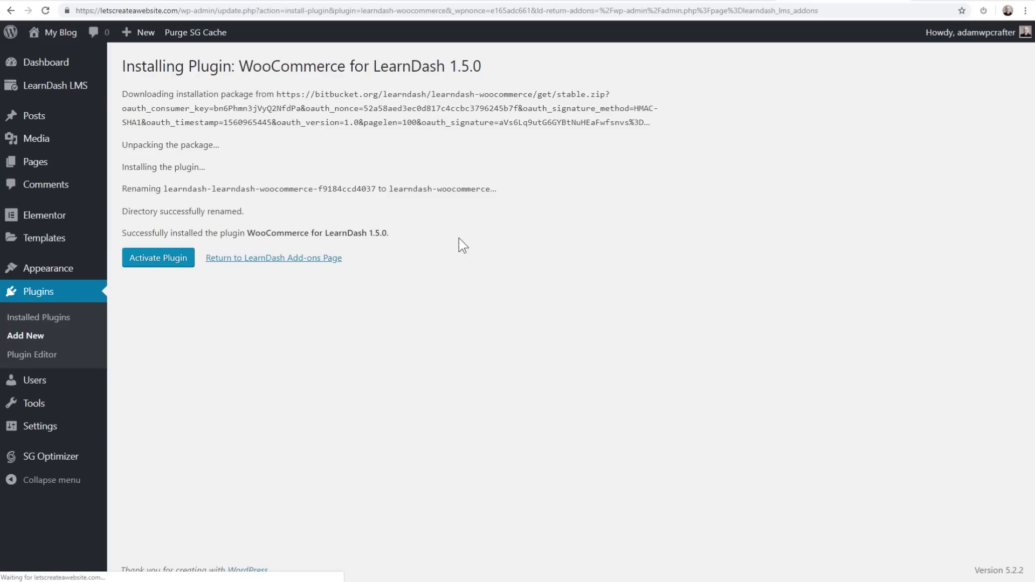
pyautogui.click(193, 262)
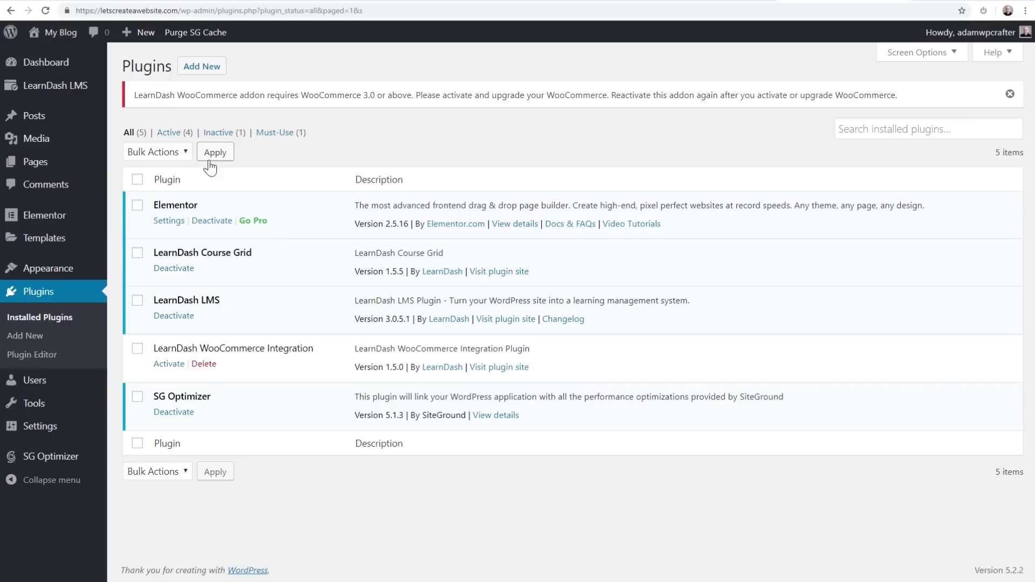
# Look through the LearnDash add-ons, and install and activate LearnDash Notifications.
pyautogui.moveTo(61, 93)
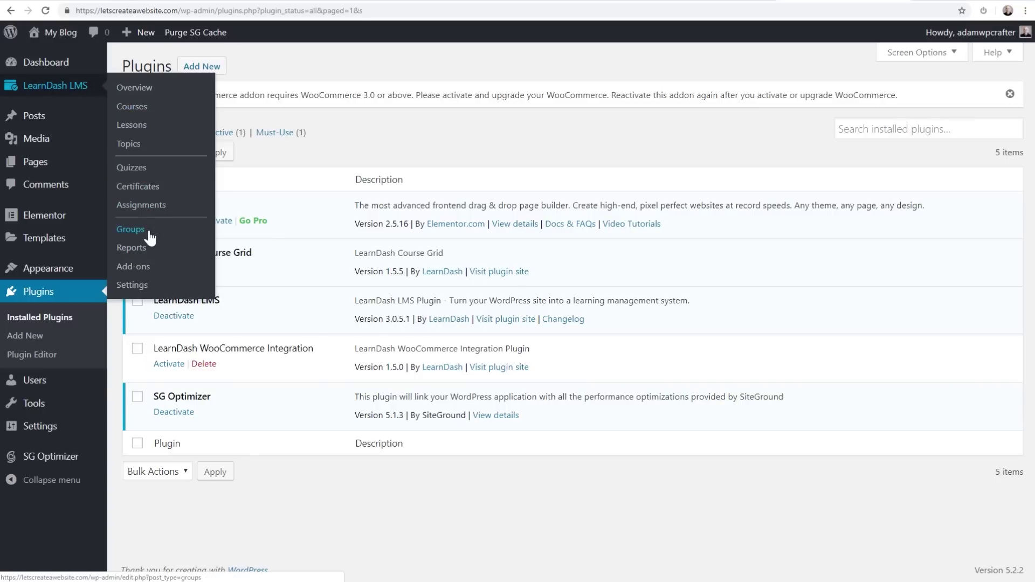
pyautogui.click(143, 266)
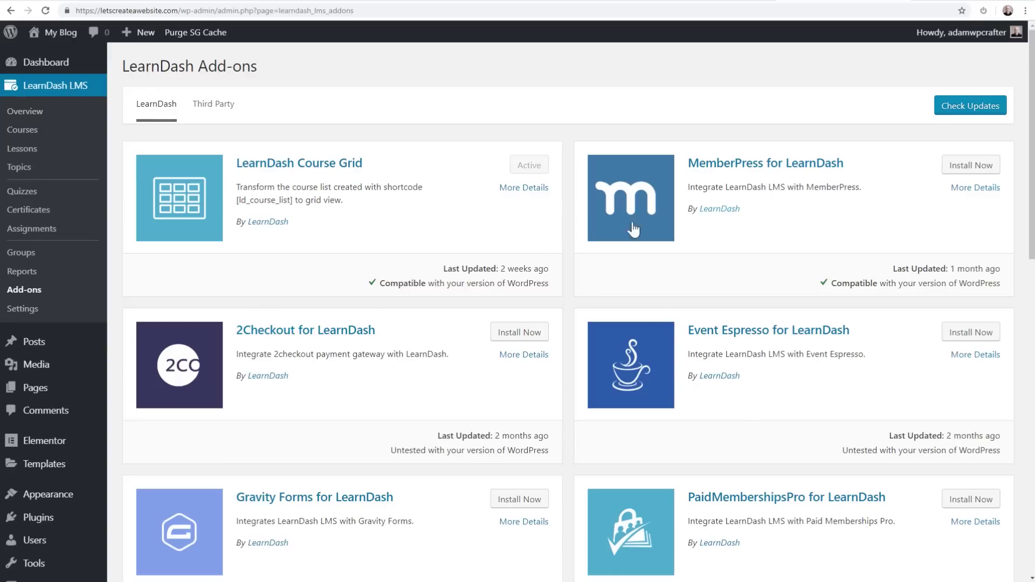
pyautogui.scroll(-4, 445, 227)
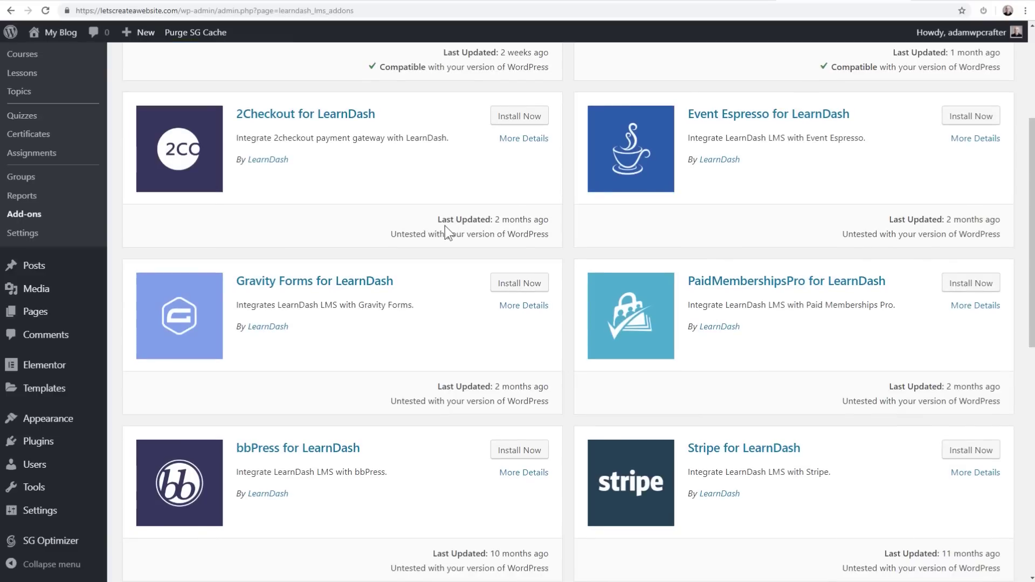
pyautogui.scroll(-4, 445, 226)
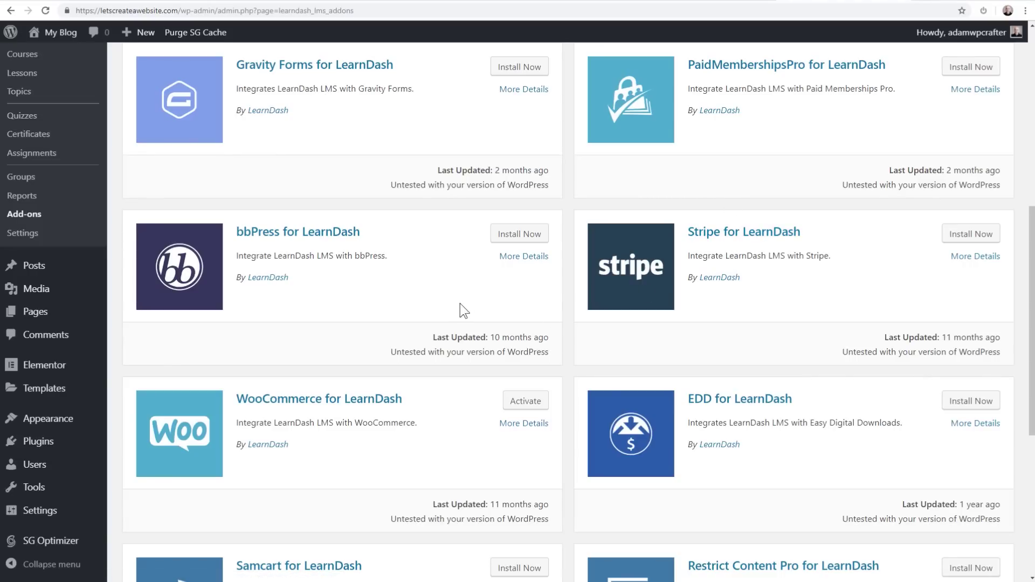
pyautogui.scroll(-1, 445, 299)
pyautogui.scroll(-5, 446, 305)
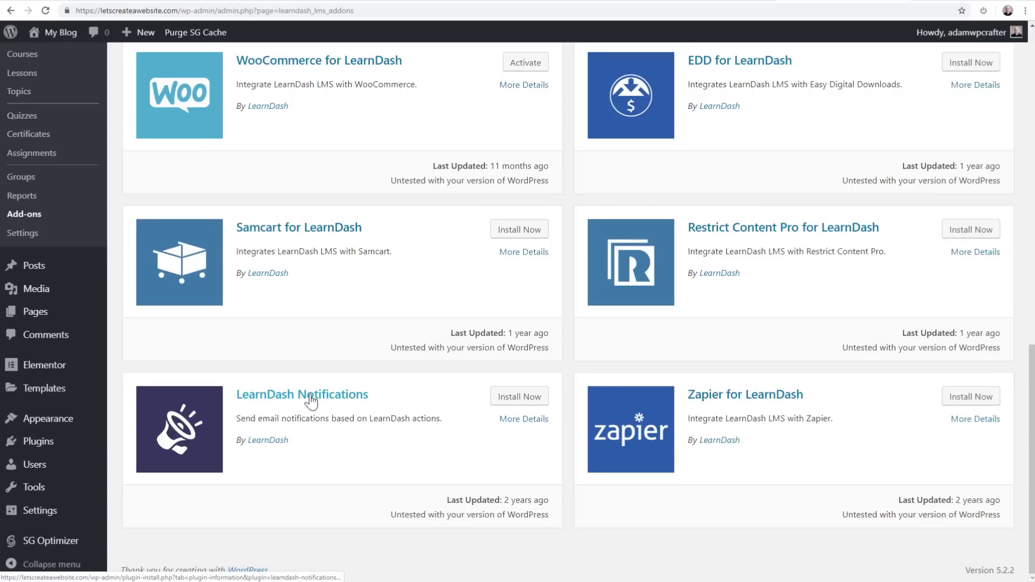
pyautogui.click(508, 399)
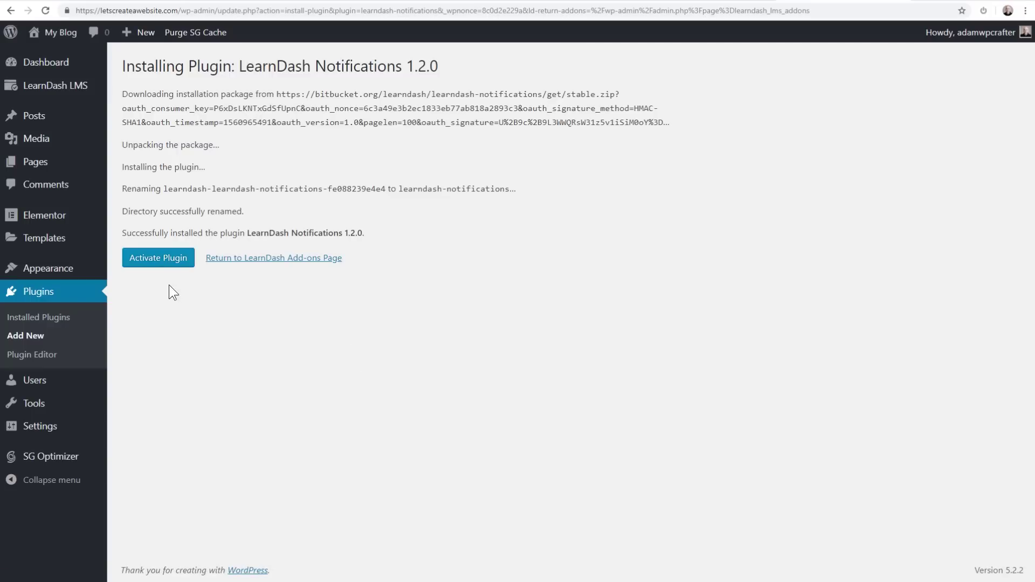
pyautogui.click(159, 260)
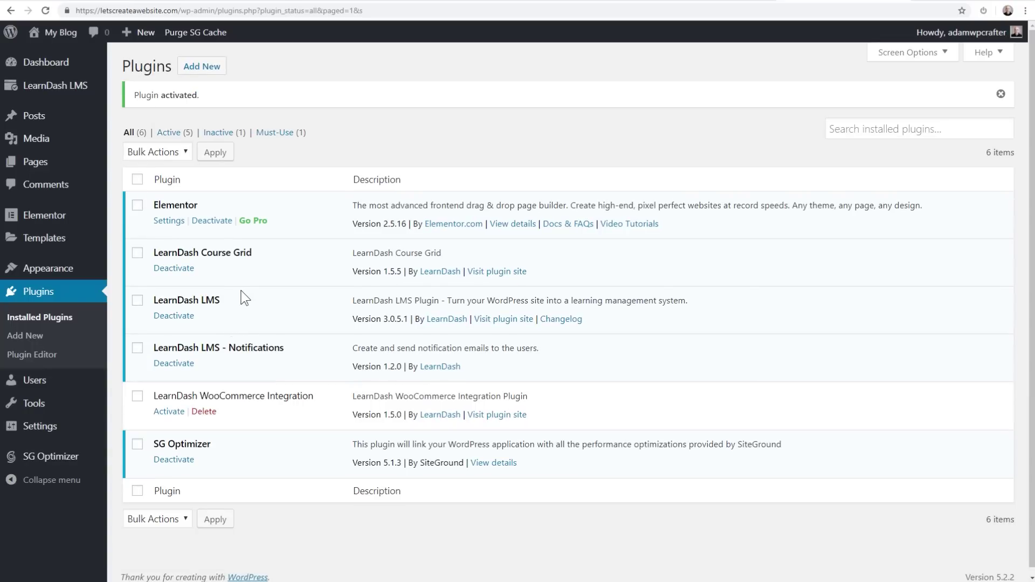
# Upload the theme file astra.1.8.5 (1).zip, and install and activate the Astra theme.
pyautogui.moveTo(72, 89)
pyautogui.click(126, 272)
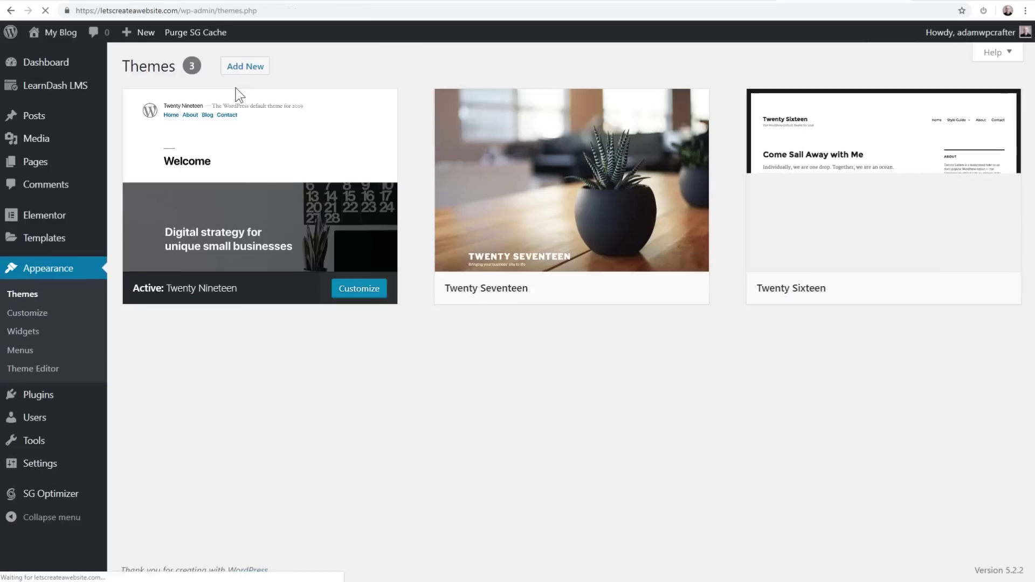
pyautogui.click(241, 69)
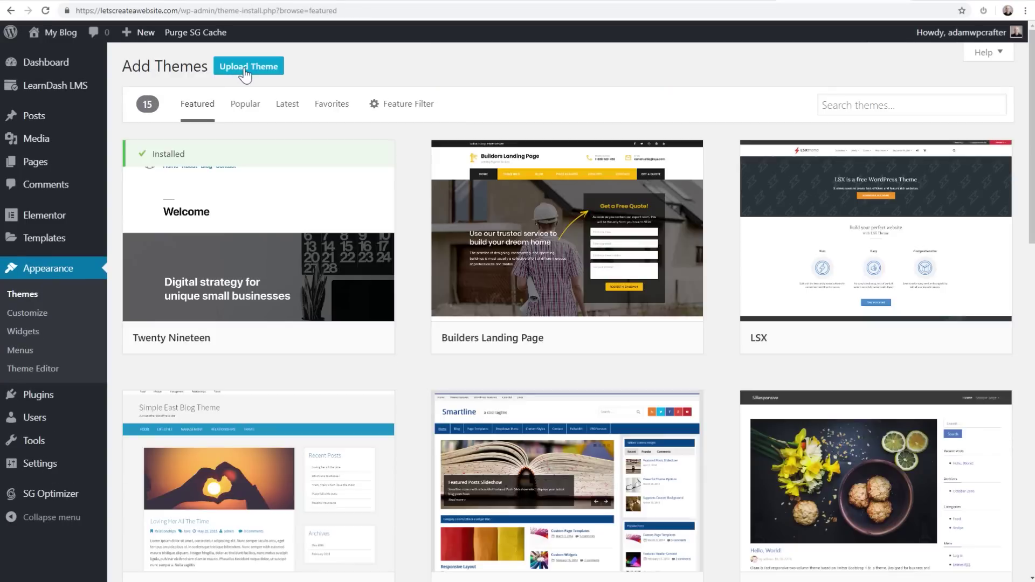
pyautogui.click(246, 73)
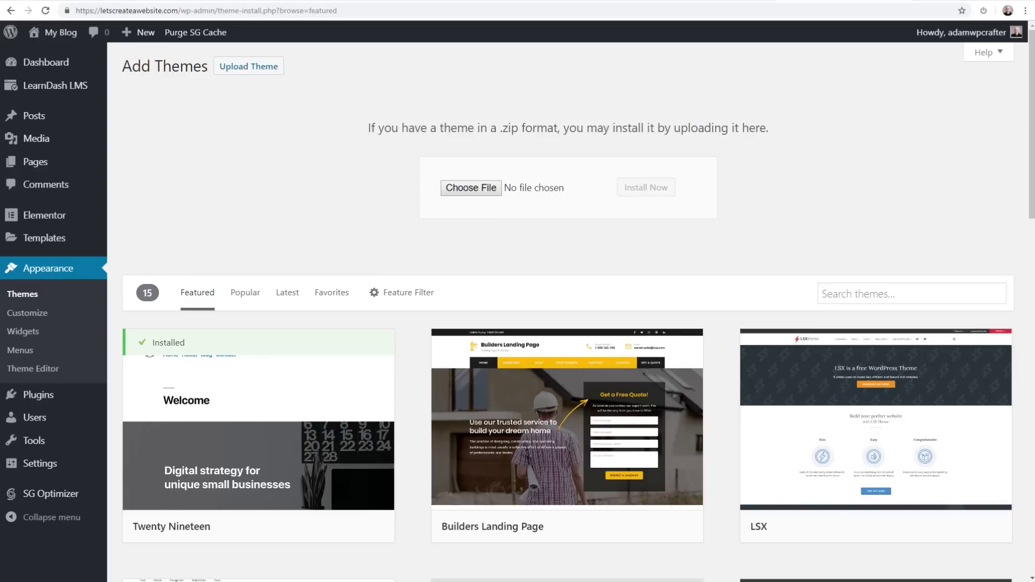
pyautogui.moveTo(972, 227); pyautogui.dragTo(515, 185)
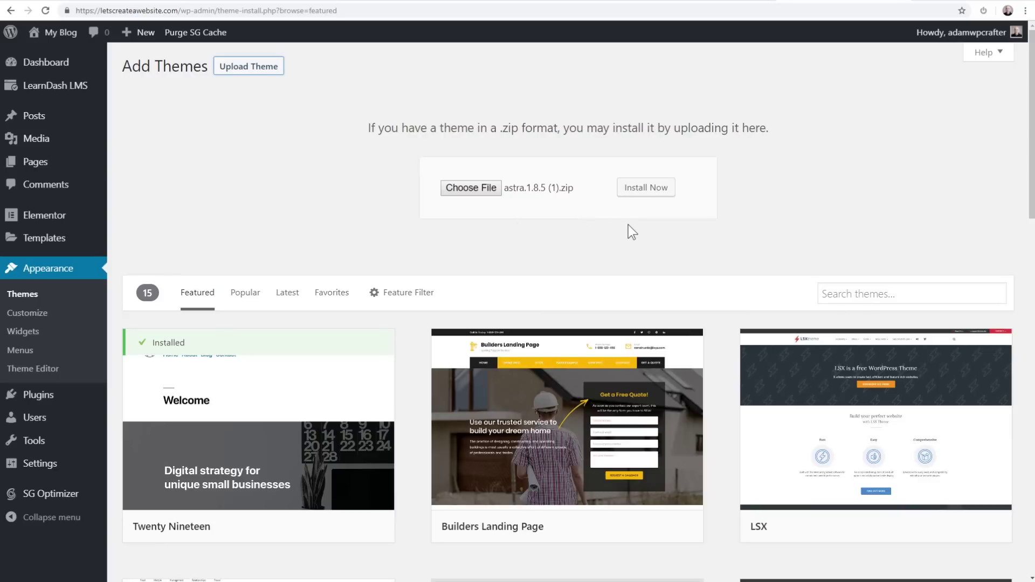
pyautogui.click(646, 194)
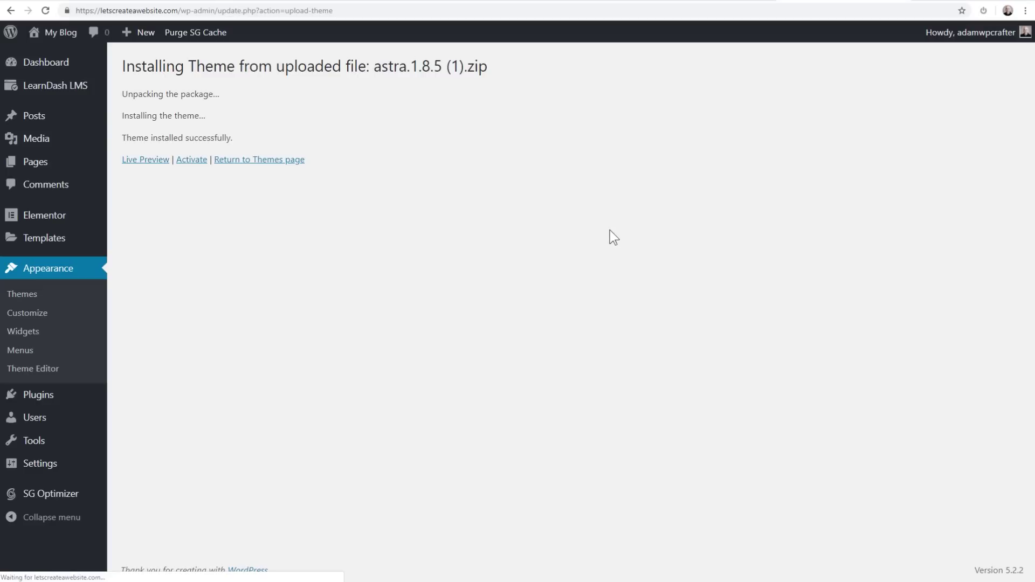
pyautogui.click(201, 158)
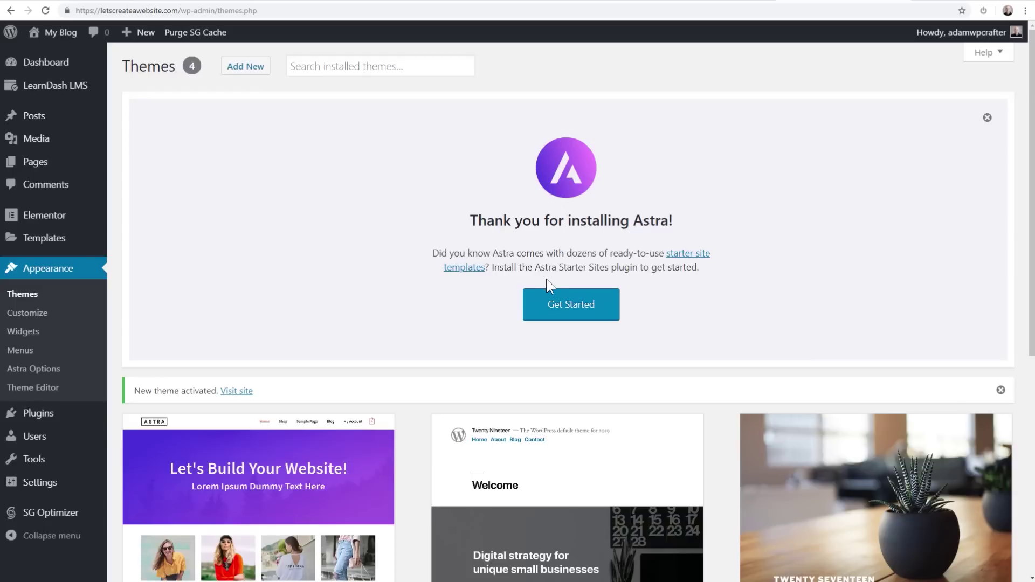
# Install the Astra Starter Sites plugin from Astra's welcome notice and choose Elementor as the page builder.
pyautogui.click(564, 312)
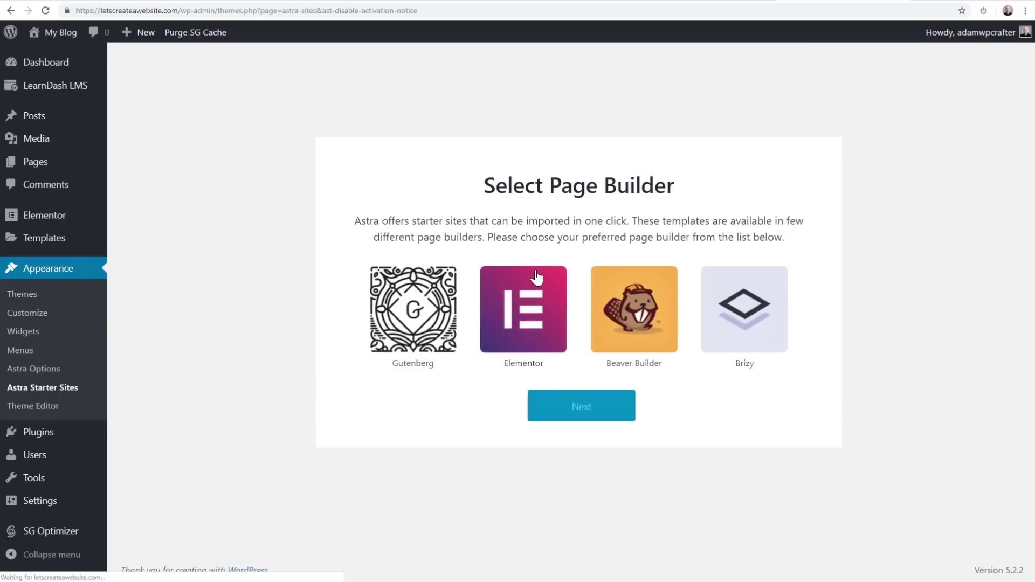
pyautogui.click(516, 319)
pyautogui.click(575, 415)
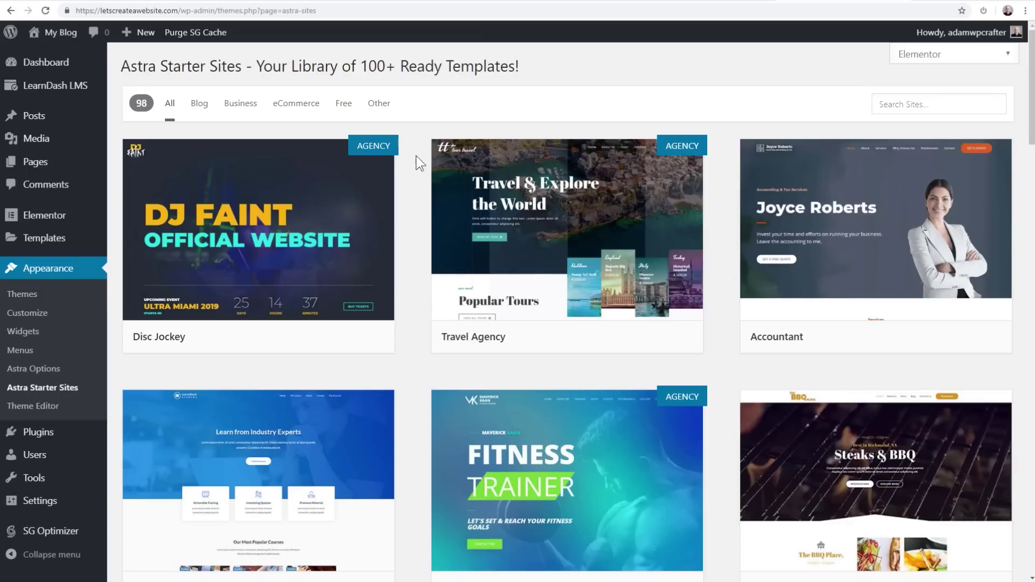
# Search the Astra starter sites for "learn" and open the preview of the LearnDash Academy template.
pyautogui.moveTo(377, 155)
pyautogui.scroll(-4, 413, 199)
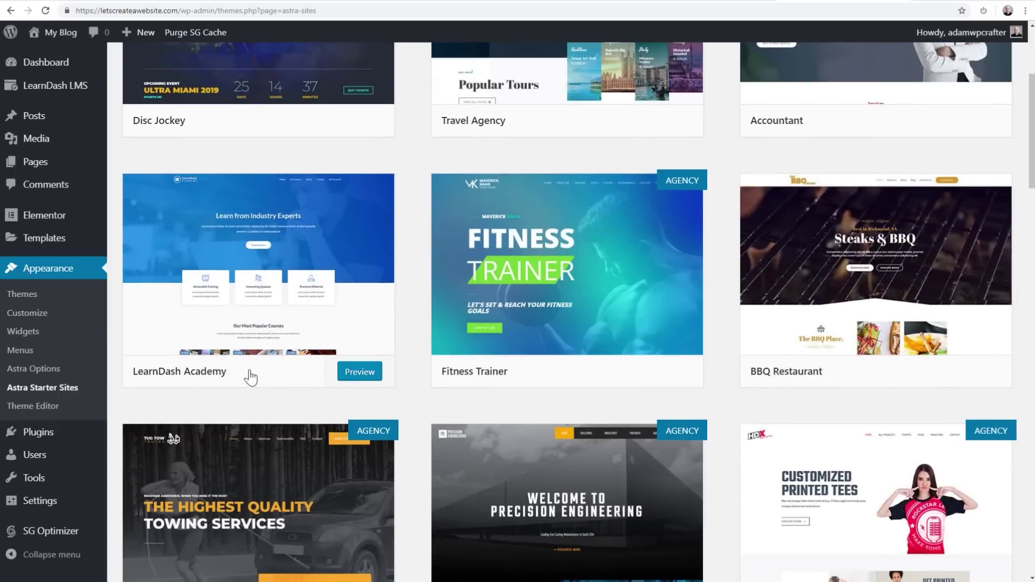
pyautogui.scroll(1, 264, 274)
pyautogui.scroll(4, 264, 275)
pyautogui.scroll(-4, 351, 240)
pyautogui.scroll(4, 386, 289)
pyautogui.click(915, 101)
pyautogui.write('lear')
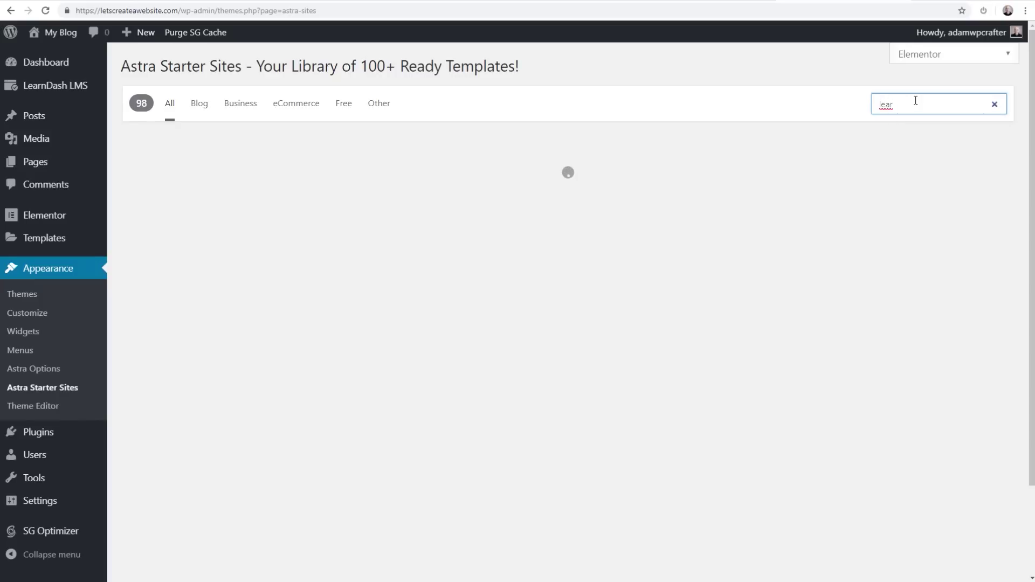
pyautogui.write('n')
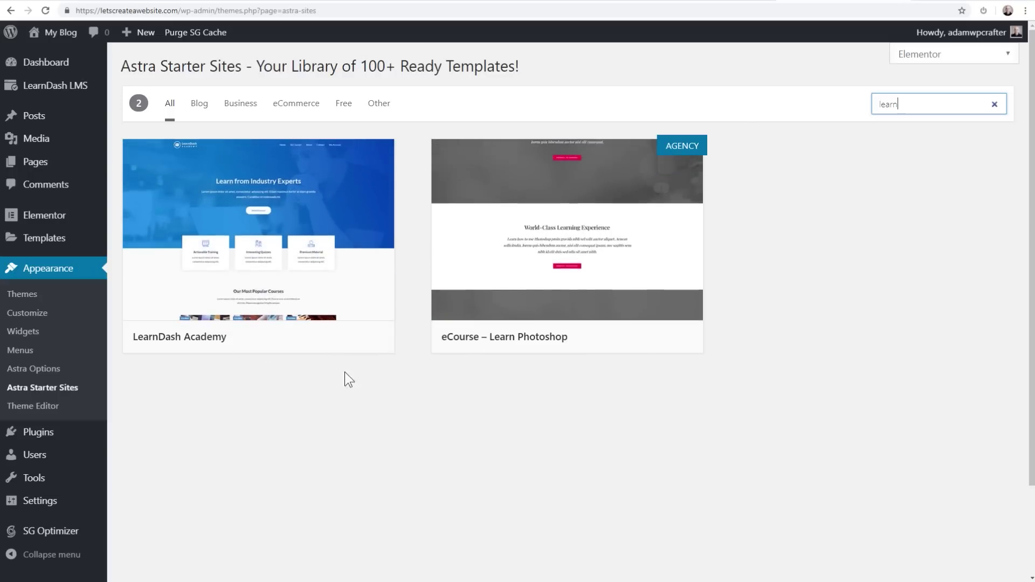
pyautogui.moveTo(254, 284)
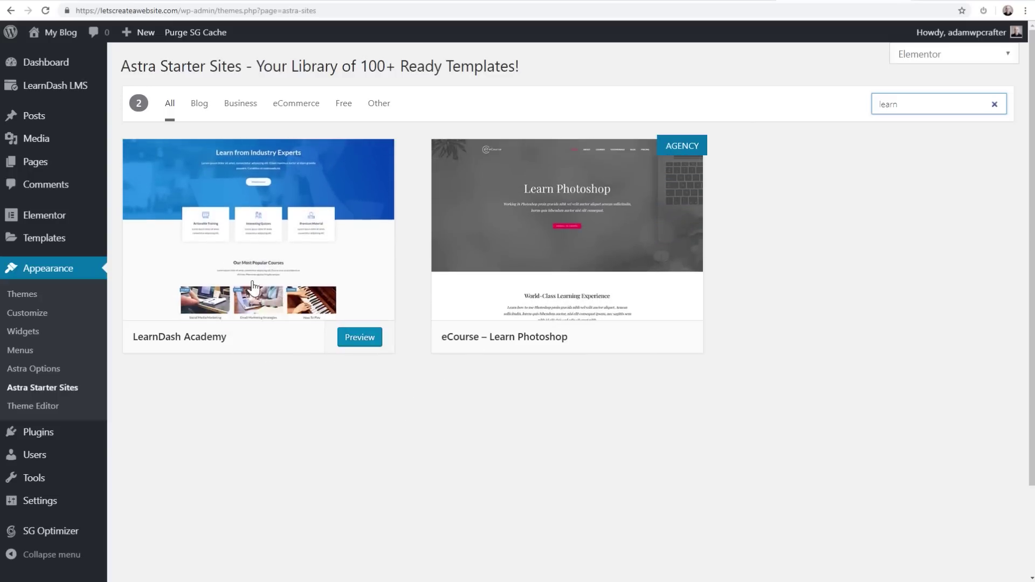
pyautogui.click(358, 338)
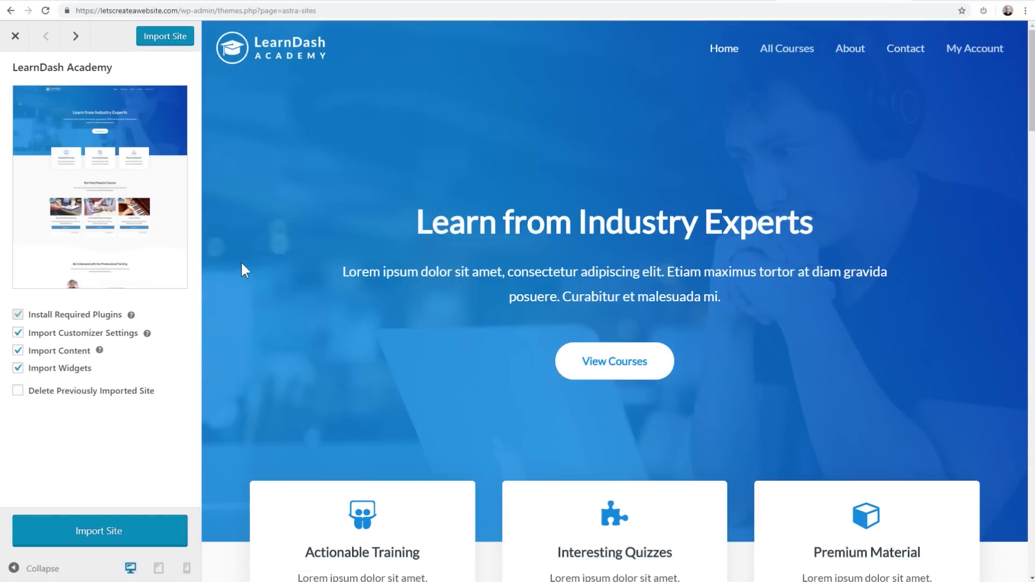
# Look over the LearnDash Academy preview and import the site with required plugins, customizer settings, content and widgets.
pyautogui.scroll(-5, 473, 202)
pyautogui.scroll(5, 473, 202)
pyautogui.click(99, 533)
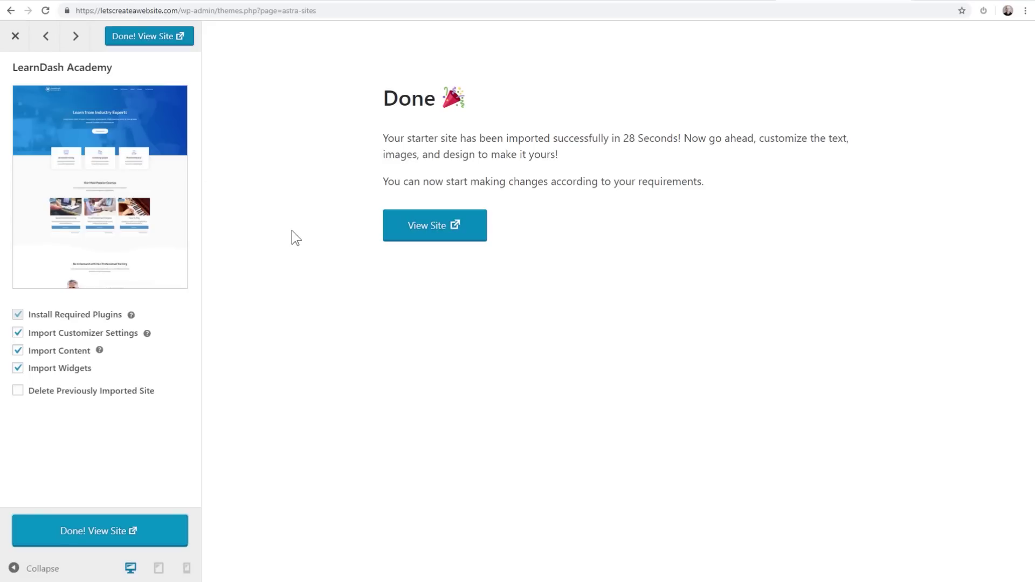
# Open the imported site's front page and examine its header, feature boxes and popular courses grid.
pyautogui.click(426, 230)
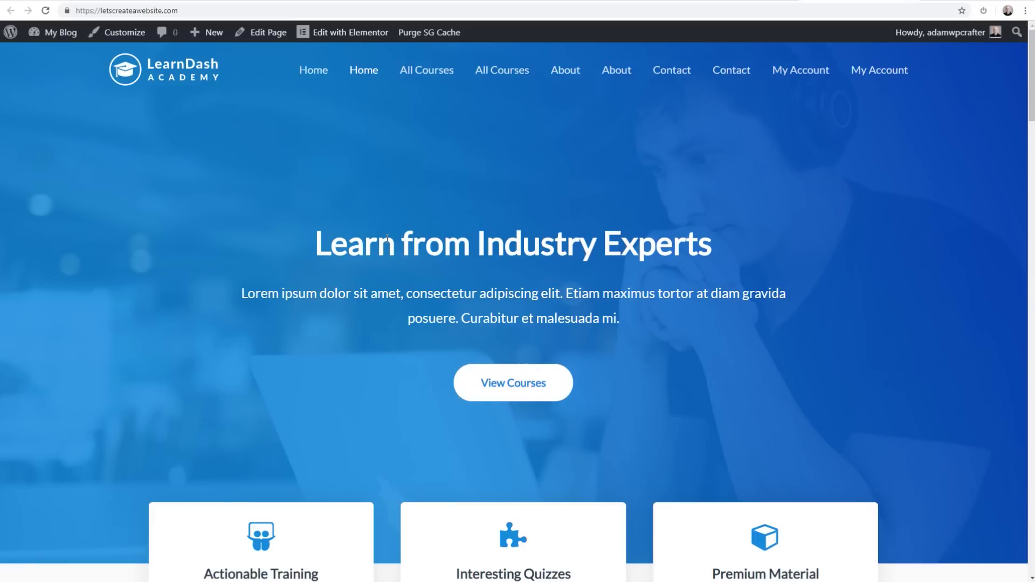
pyautogui.scroll(-10, 387, 237)
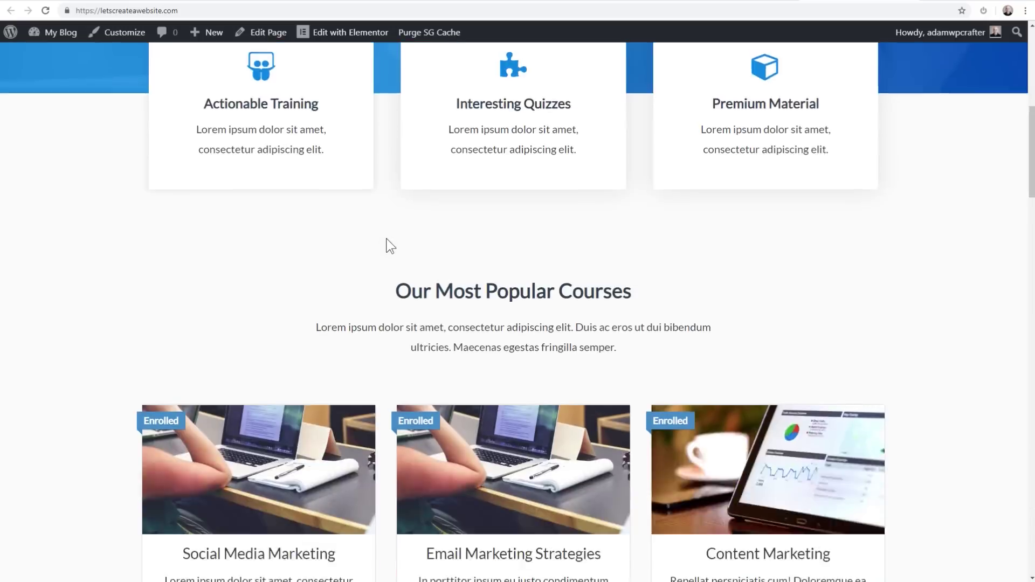
pyautogui.scroll(-2, 386, 238)
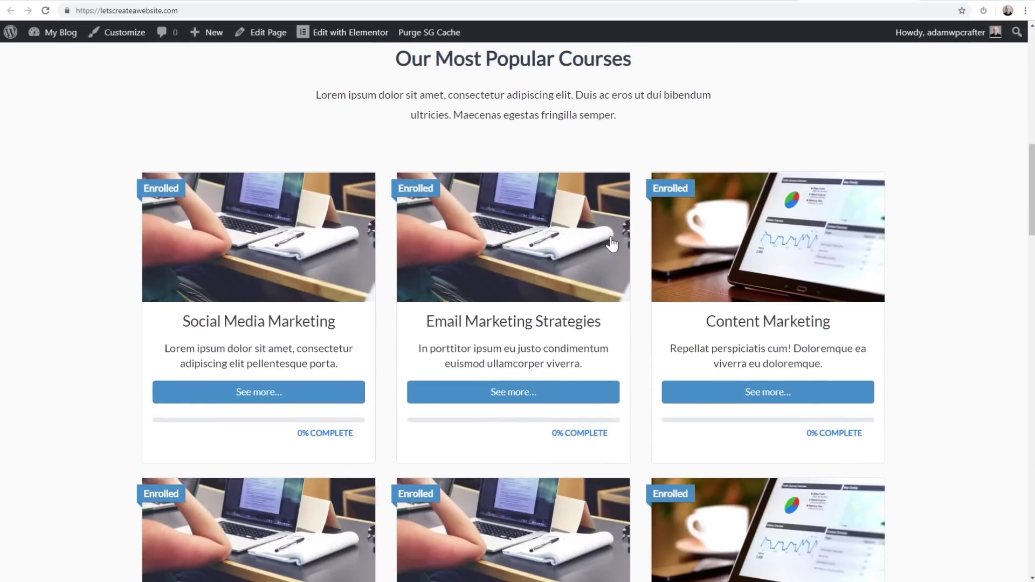
# Examine the front page's remaining course cards, professional training section and student testimonials.
pyautogui.scroll(-3, 610, 259)
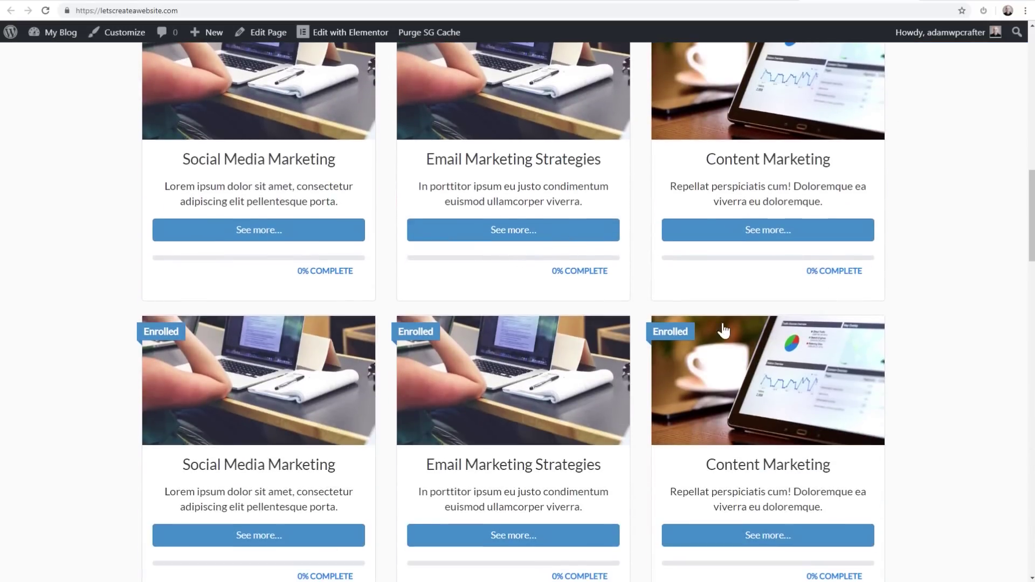
pyautogui.scroll(-15, 370, 312)
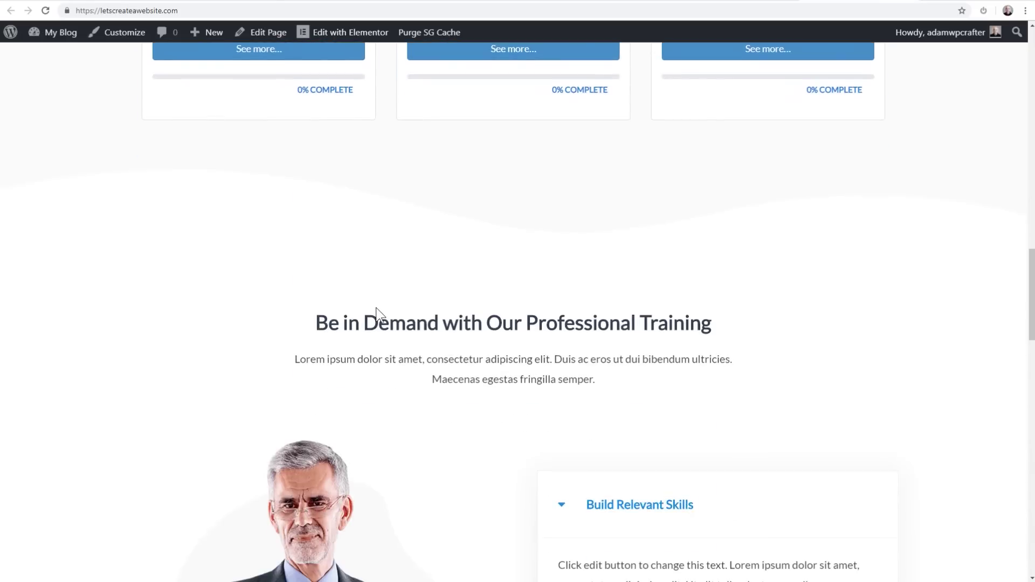
pyautogui.scroll(-9, 376, 308)
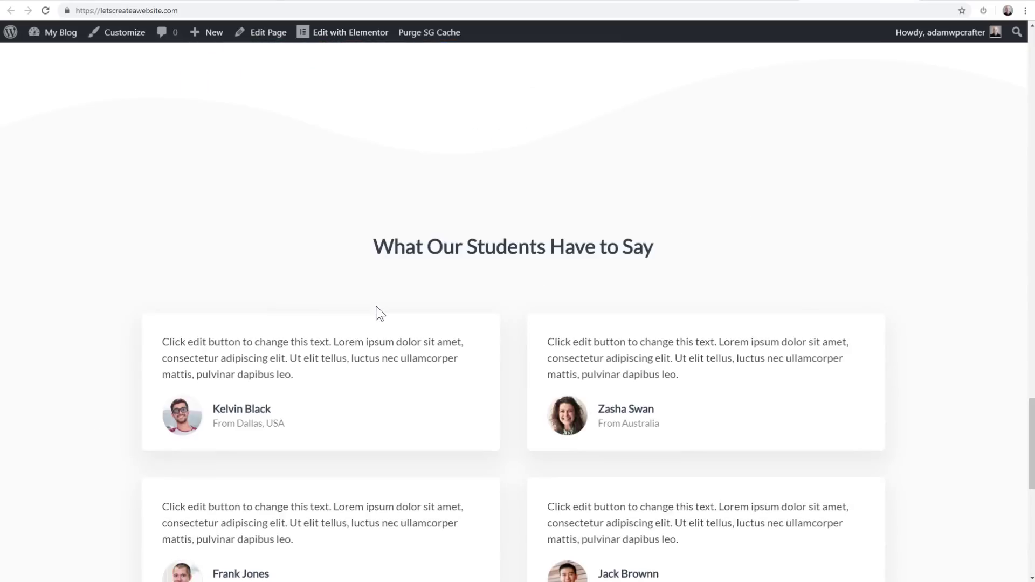
pyautogui.scroll(6, 377, 307)
pyautogui.scroll(15, 376, 305)
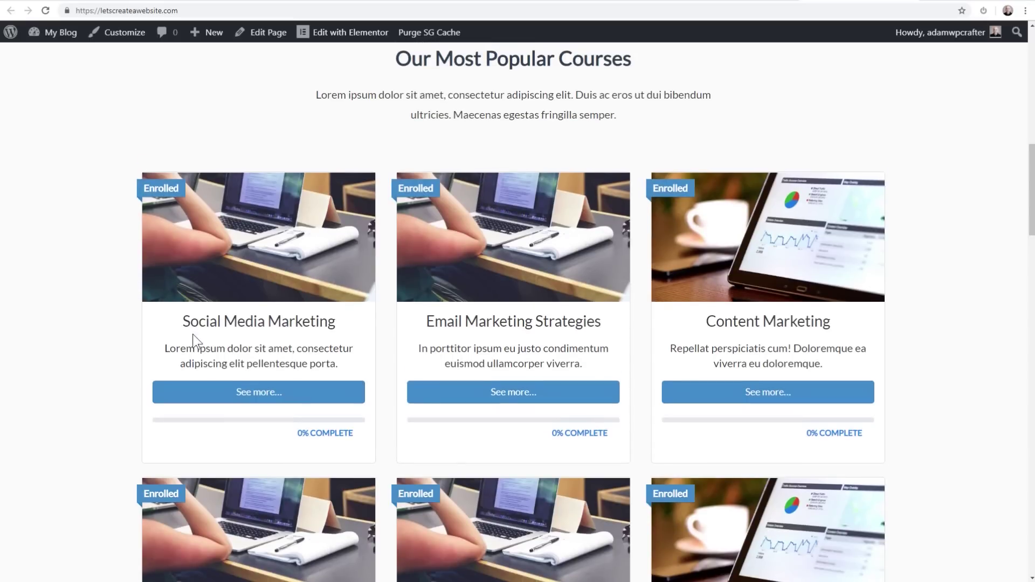
# Open the Social Media Marketing course and review its featured image, course description and course content list.
pyautogui.click(256, 399)
pyautogui.scroll(-5, 279, 347)
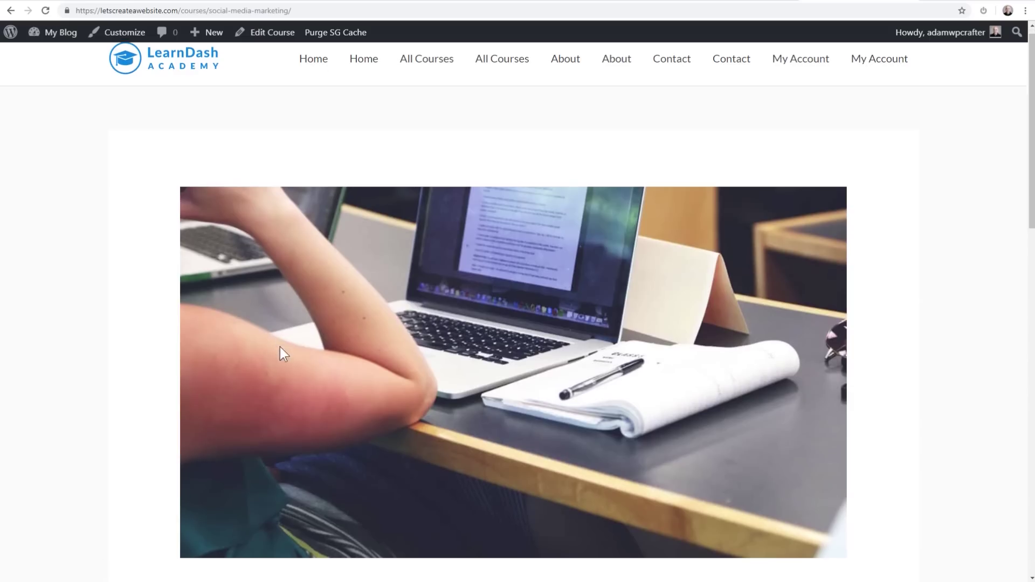
pyautogui.scroll(-9, 283, 341)
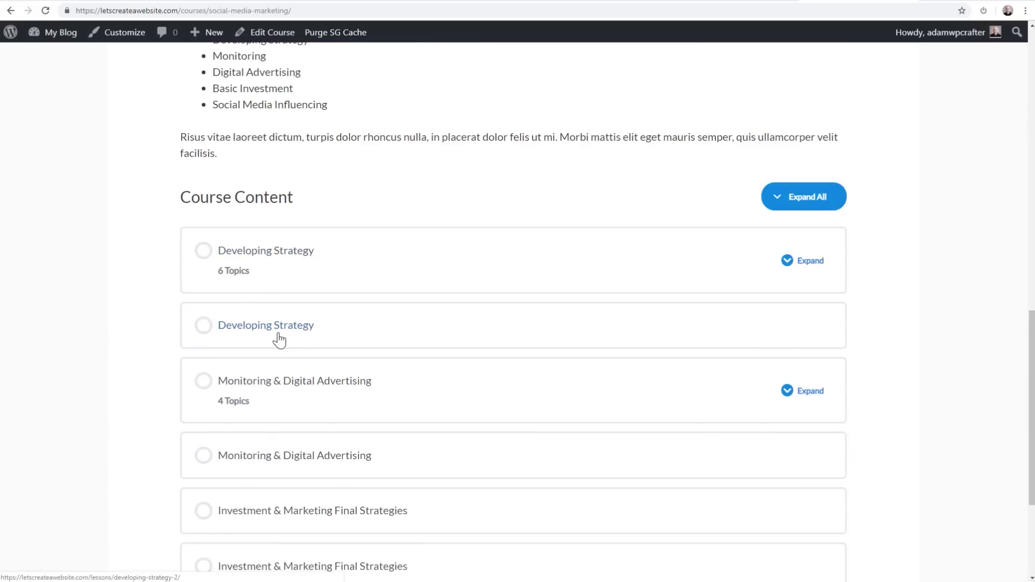
pyautogui.scroll(-4, 279, 338)
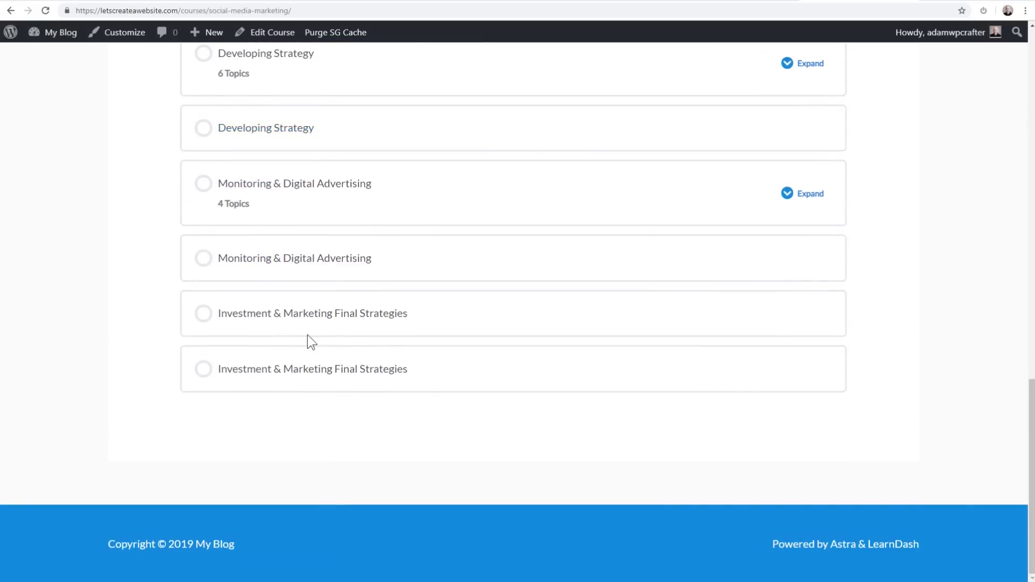
pyautogui.scroll(6, 386, 331)
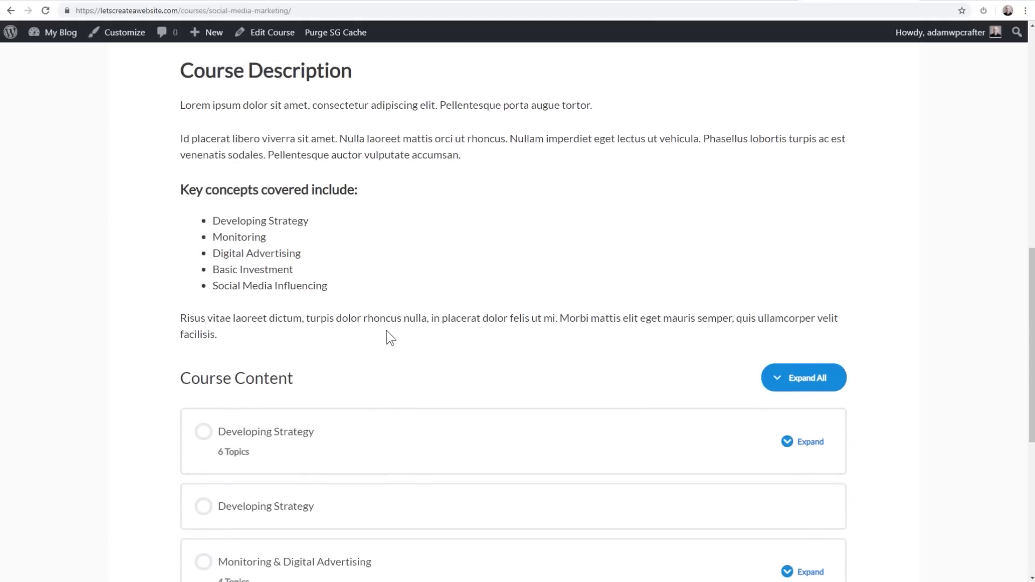
pyautogui.scroll(8, 386, 331)
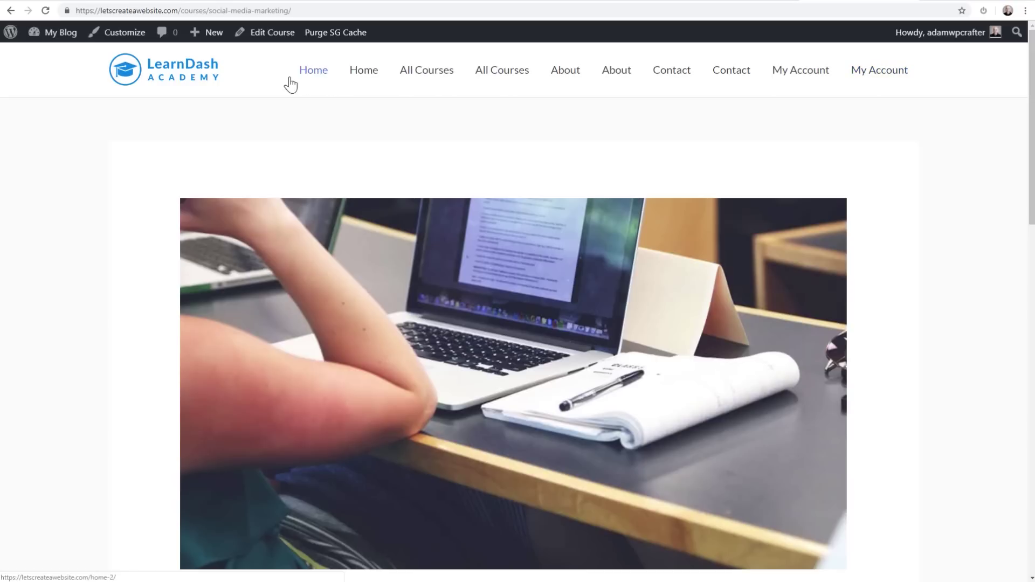
# Return to the site's front page and look through it from the header down to the call-to-action and footer.
pyautogui.click(180, 81)
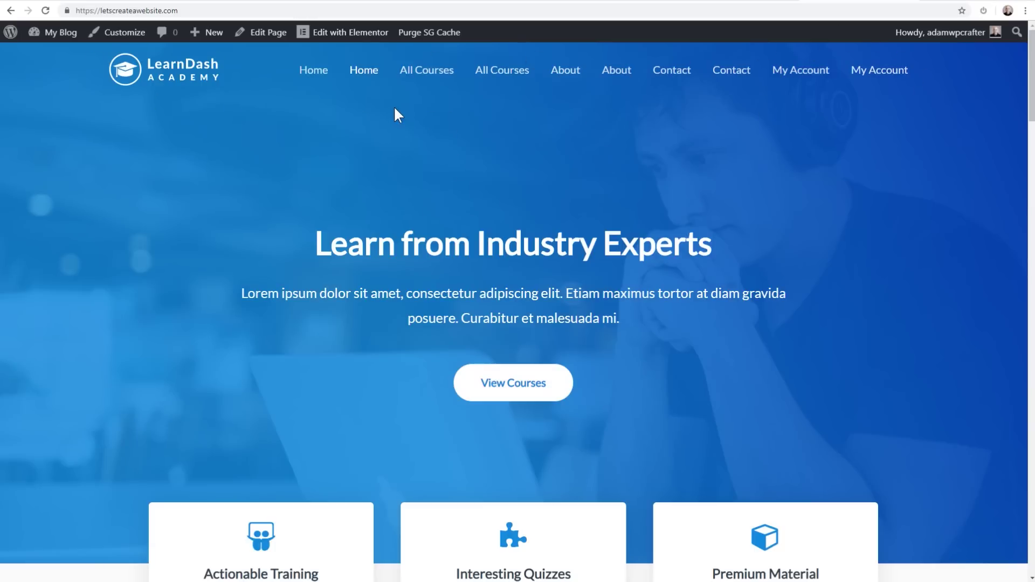
pyautogui.scroll(-20, 398, 114)
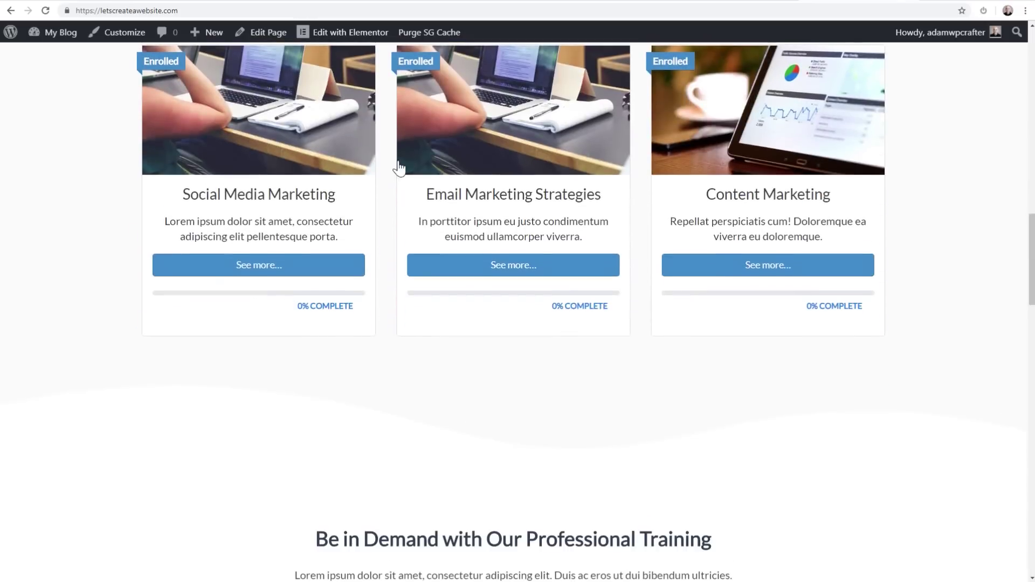
pyautogui.scroll(-20, 399, 168)
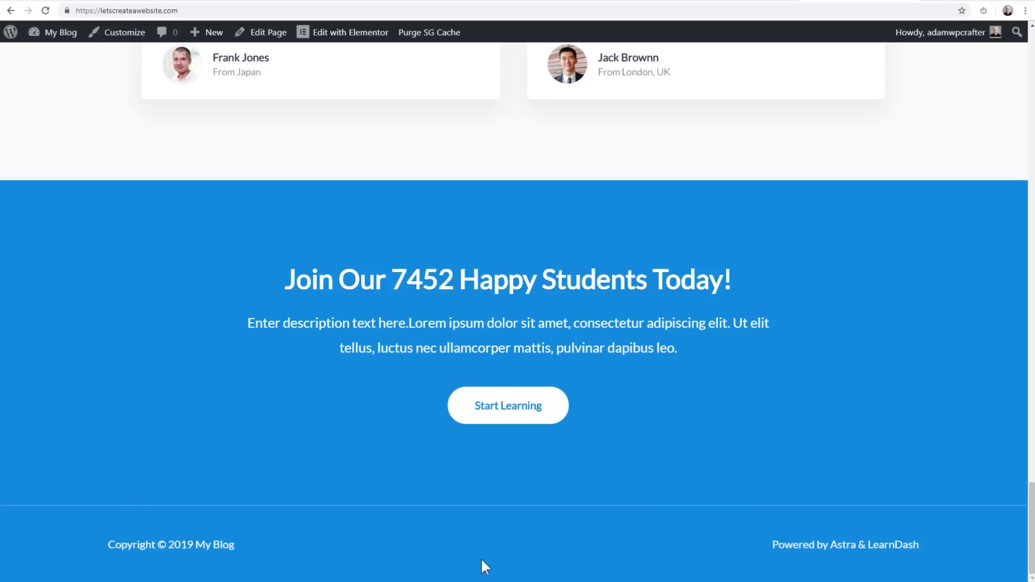
pyautogui.scroll(15, 246, 404)
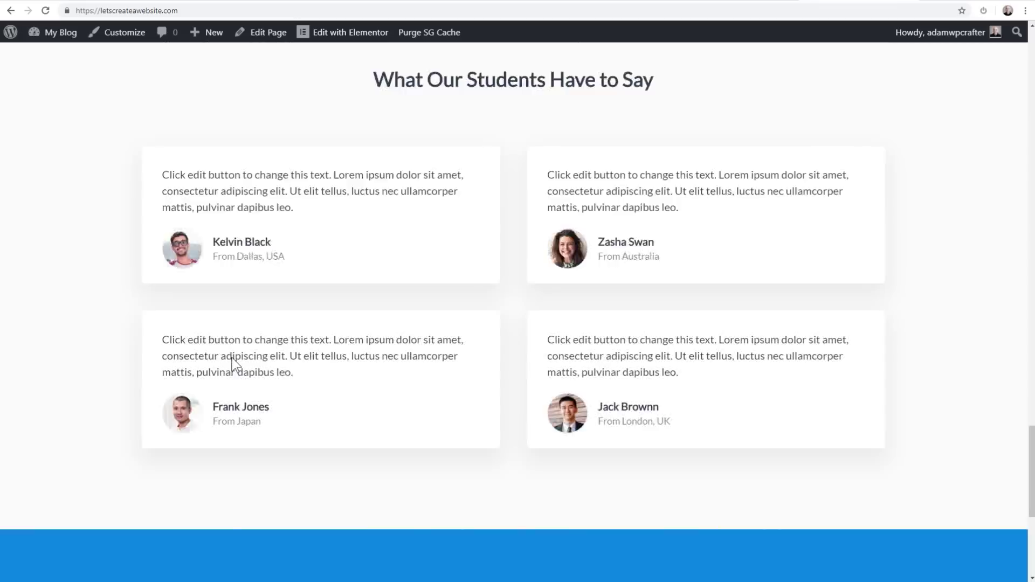
pyautogui.scroll(15, 231, 355)
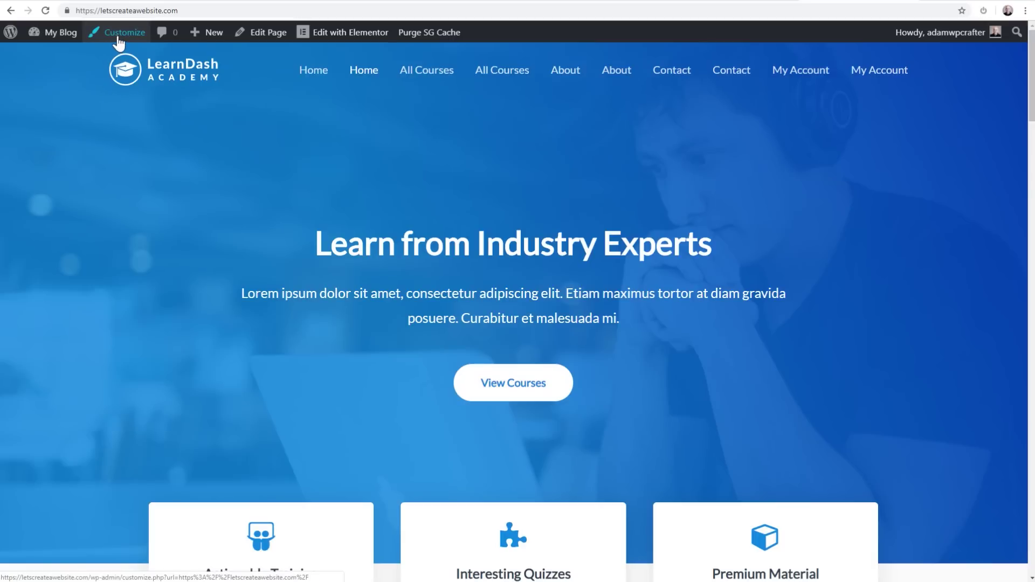
# Go back to the finished LearnDash Academy import, close its preview and open the theme Customizer.
pyautogui.click(749, 3)
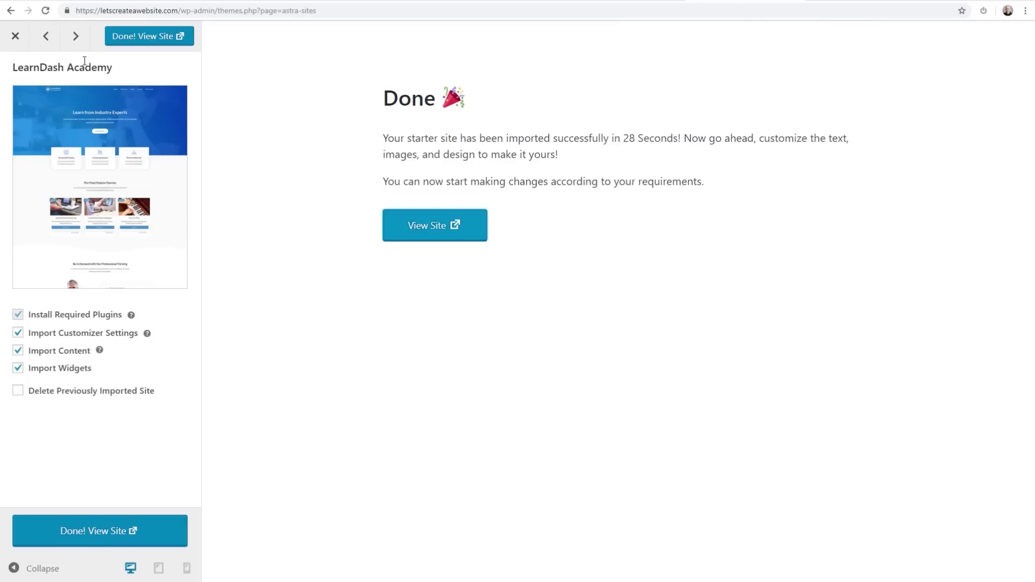
pyautogui.click(15, 36)
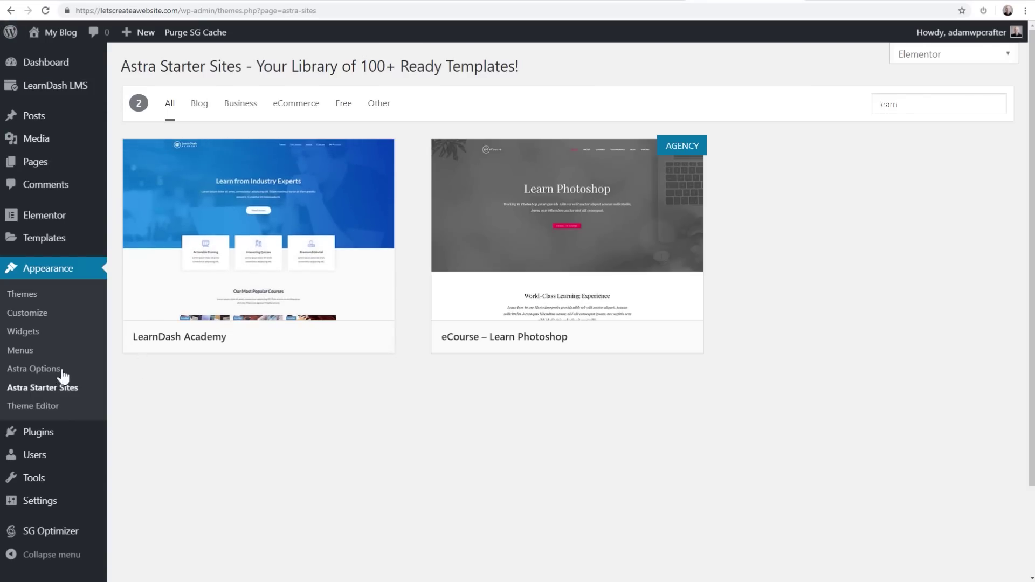
pyautogui.click(29, 318)
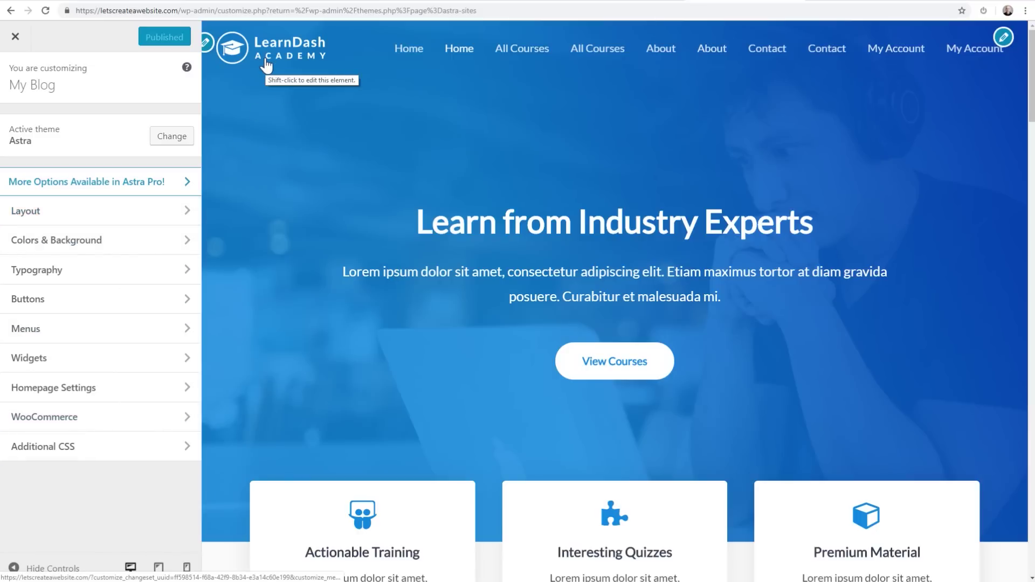
# Open the Site Identity settings for the header logo and inspect the site title and tagline fields.
pyautogui.click(207, 46)
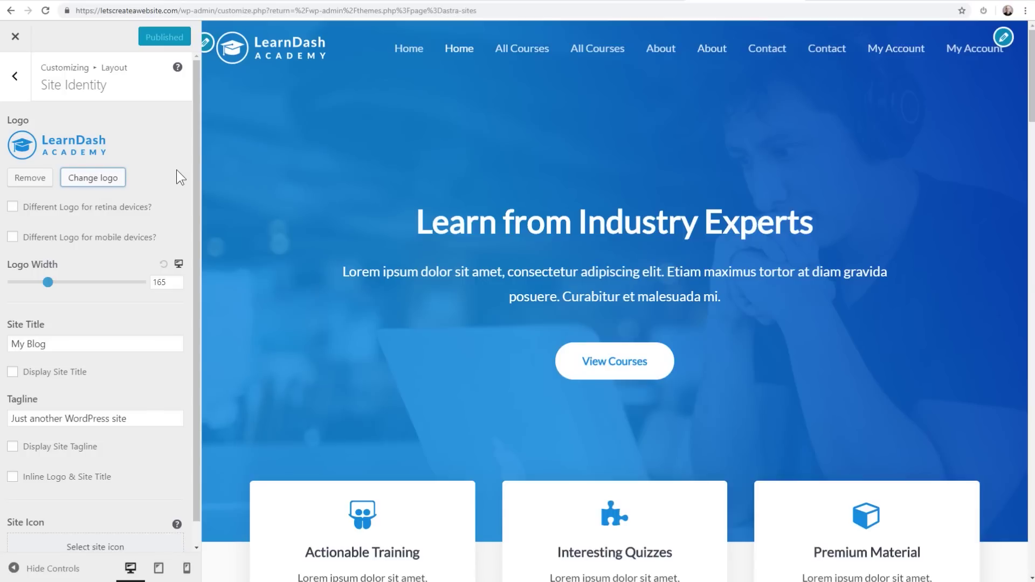
pyautogui.moveTo(101, 340); pyautogui.dragTo(7, 330)
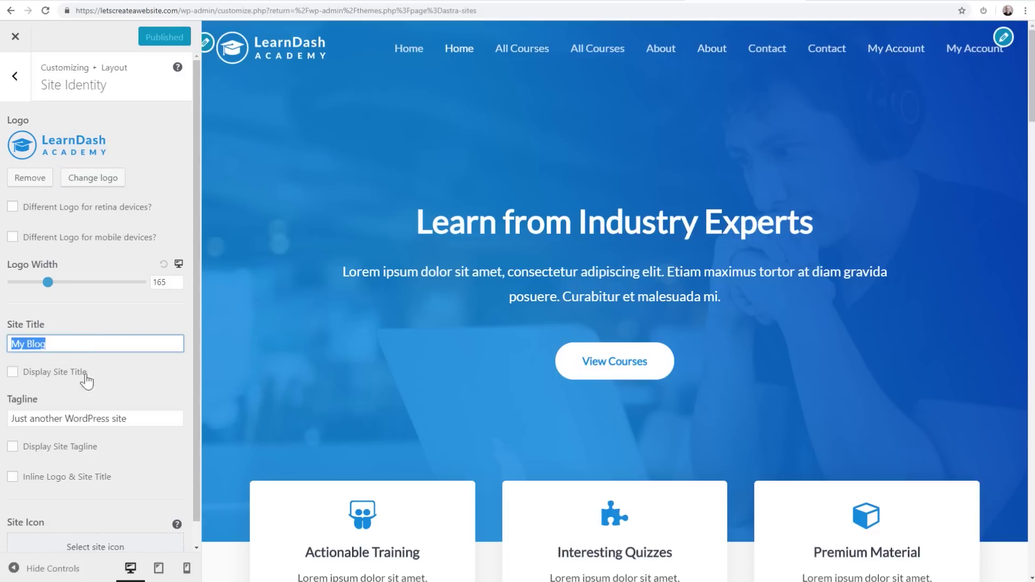
pyautogui.moveTo(141, 425); pyautogui.dragTo(7, 418)
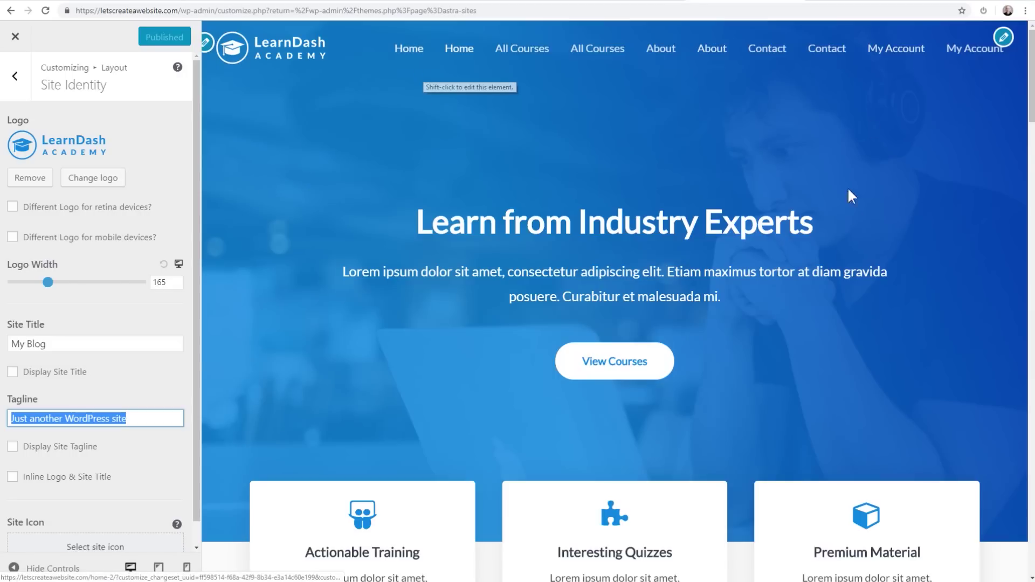
# Open the header navigation's menu location settings and bring up the Primary Menu for editing.
pyautogui.click(1003, 36)
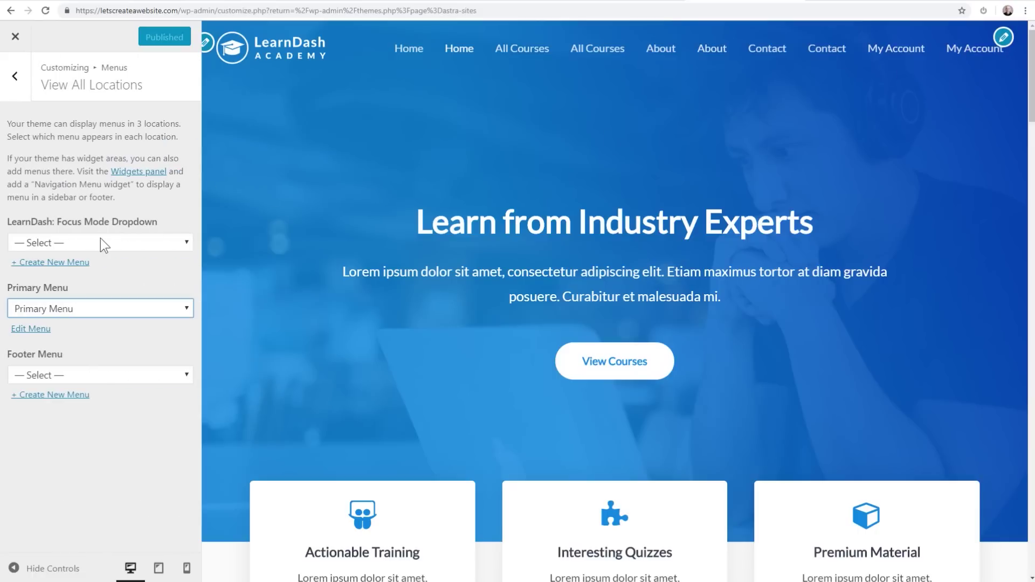
pyautogui.click(105, 312)
pyautogui.click(106, 312)
pyautogui.click(22, 331)
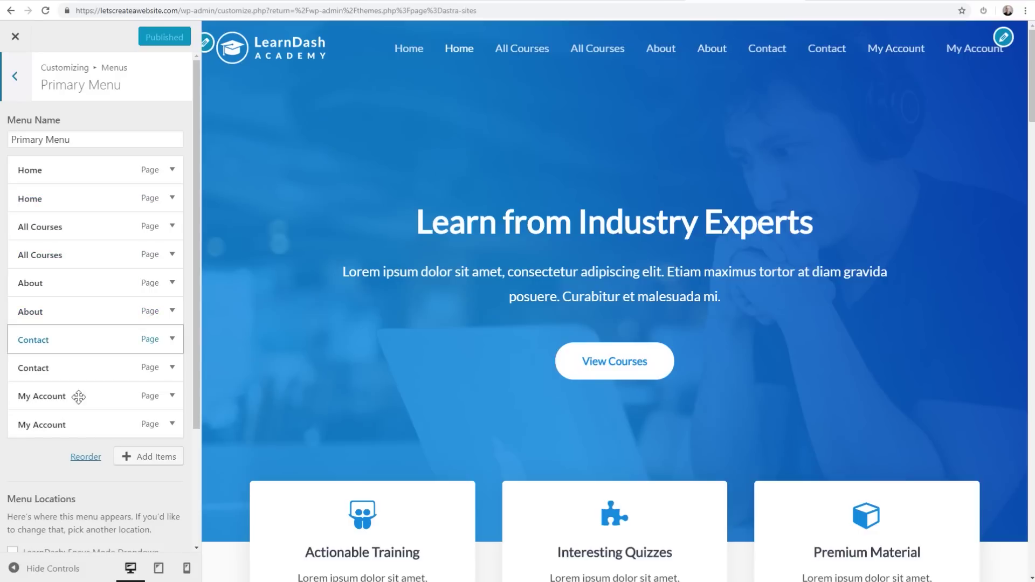
# Remove the duplicate Home and All Courses items from the Primary Menu.
pyautogui.click(172, 199)
pyautogui.scroll(-2, 89, 359)
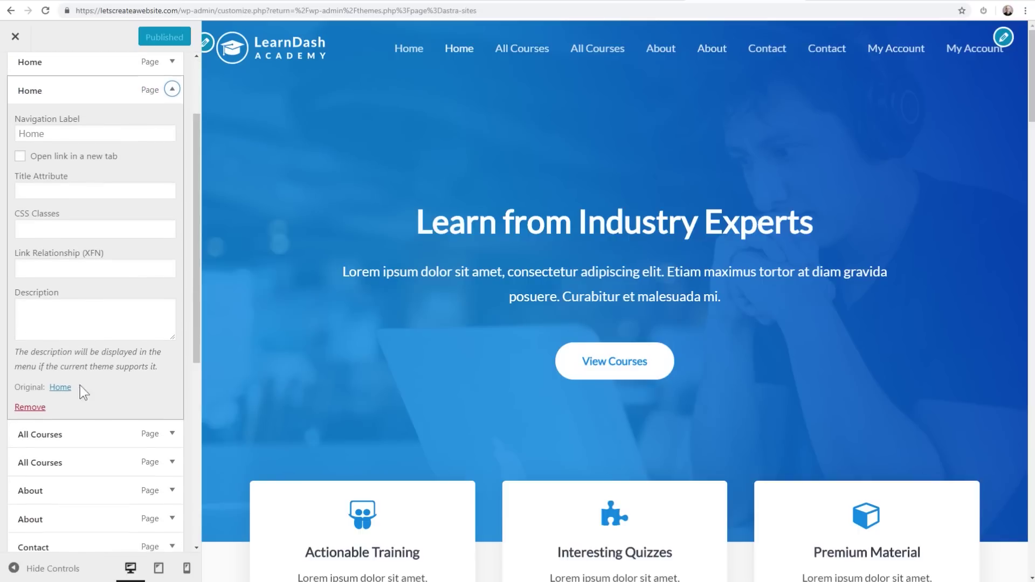
pyautogui.click(27, 408)
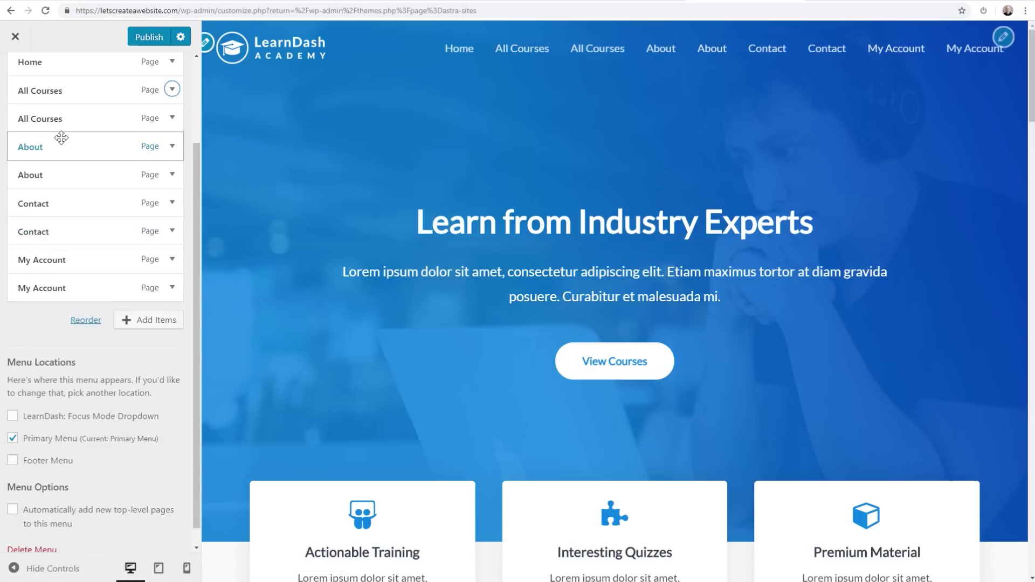
pyautogui.click(172, 118)
pyautogui.click(30, 435)
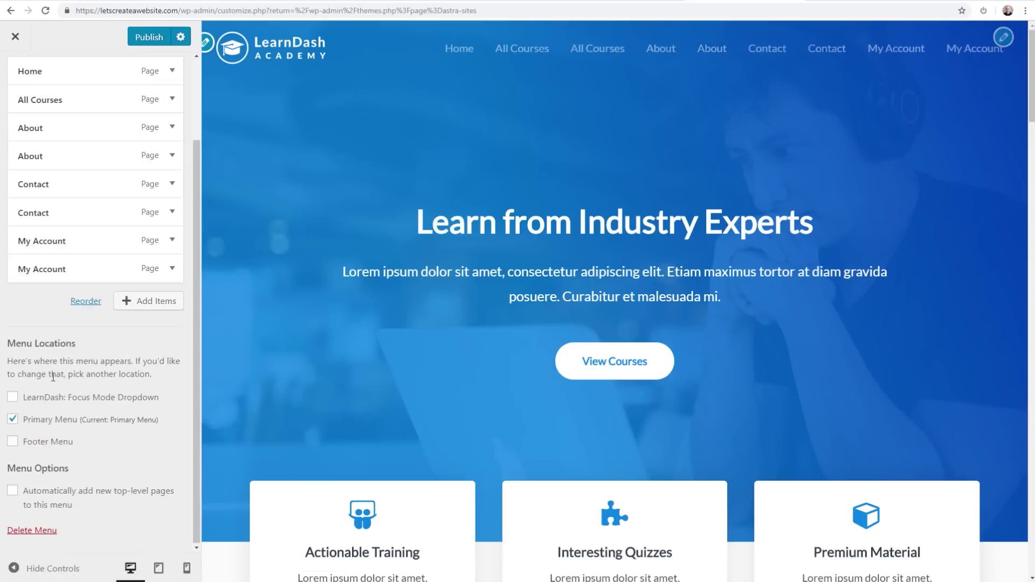
# Remove the duplicate About, Contact and My Account items from the Primary Menu.
pyautogui.click(172, 155)
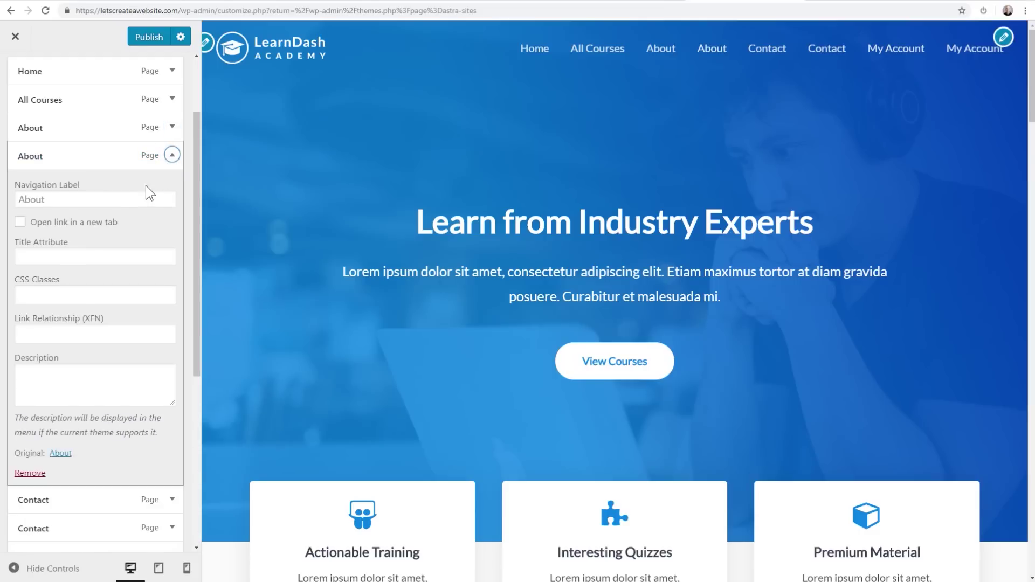
pyautogui.click(30, 473)
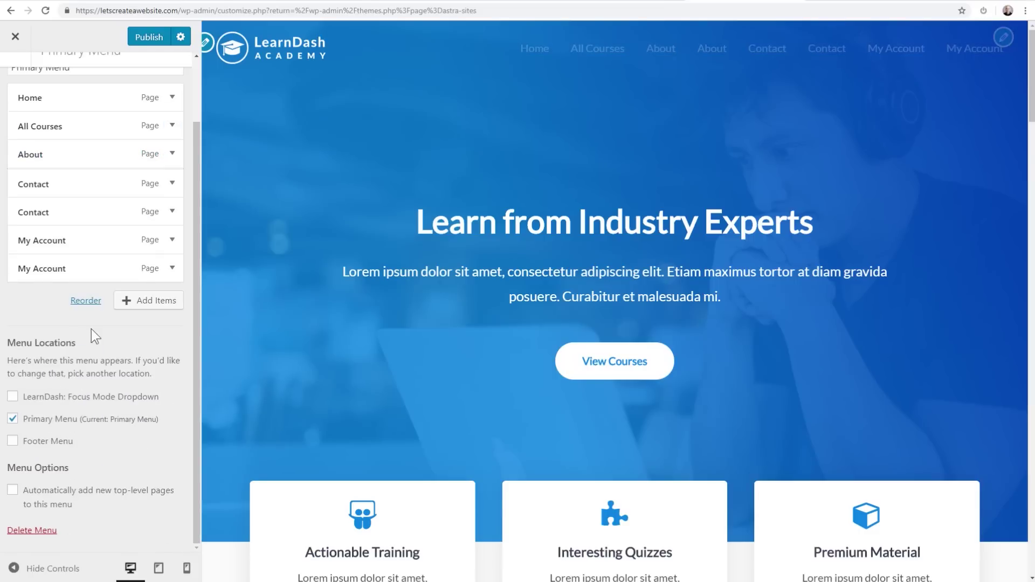
pyautogui.click(172, 211)
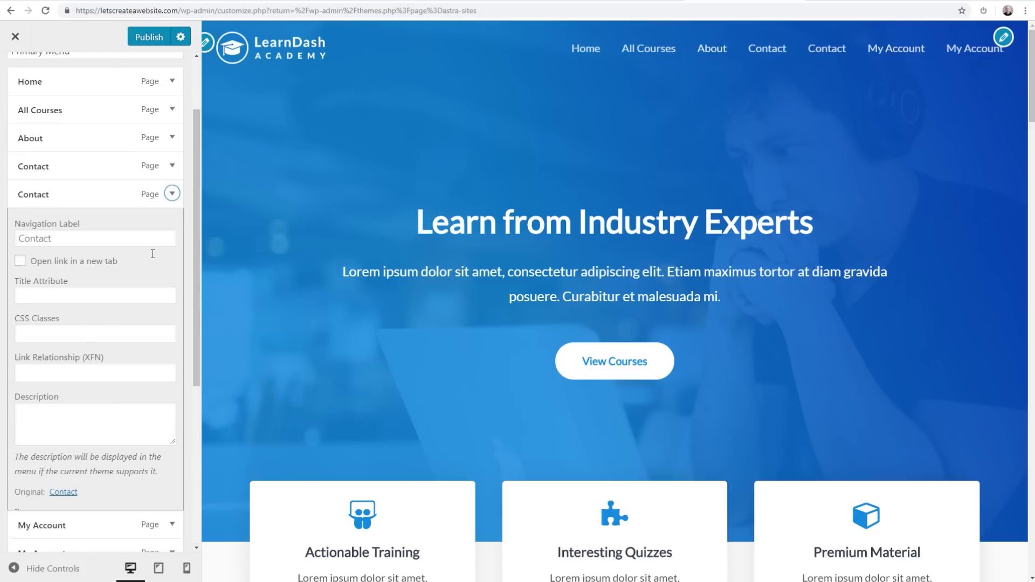
pyautogui.click(30, 511)
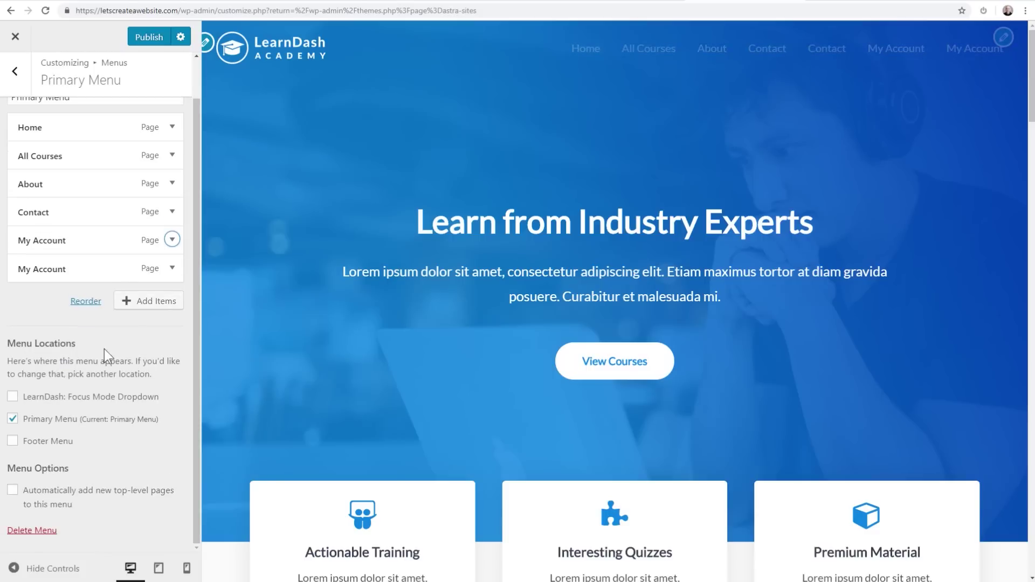
pyautogui.click(171, 268)
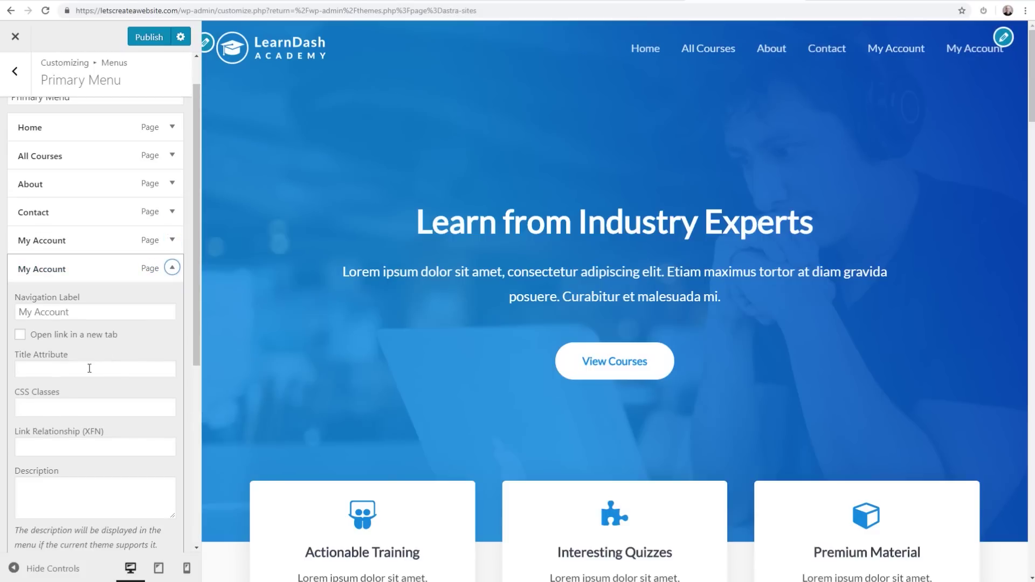
pyautogui.scroll(-4, 35, 500)
pyautogui.click(29, 366)
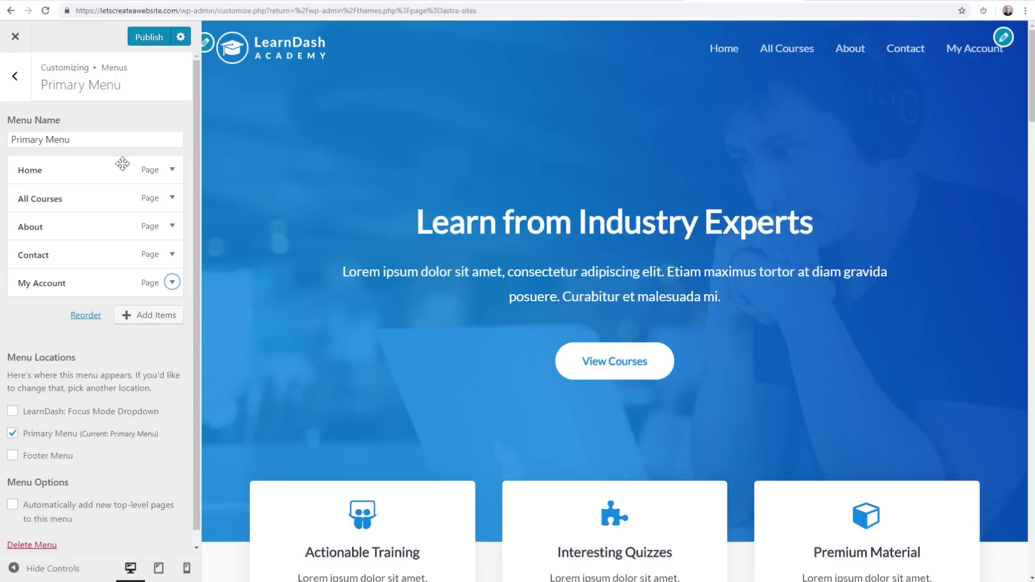
# Show the items that can be added to the Primary Menu and look through the pages and content types.
pyautogui.click(138, 321)
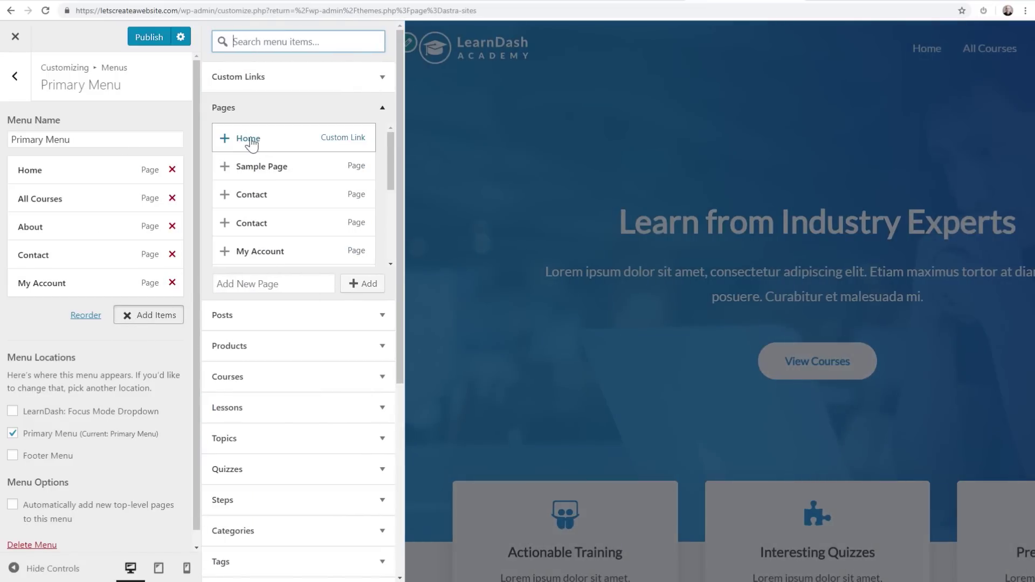
pyautogui.scroll(-2, 271, 258)
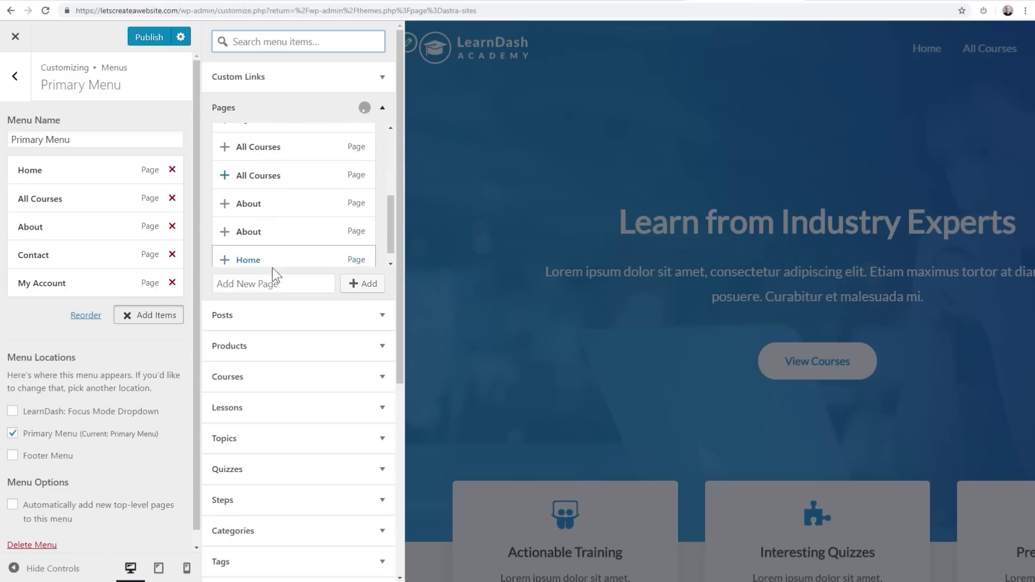
pyautogui.scroll(-1, 275, 318)
pyautogui.scroll(-5, 281, 272)
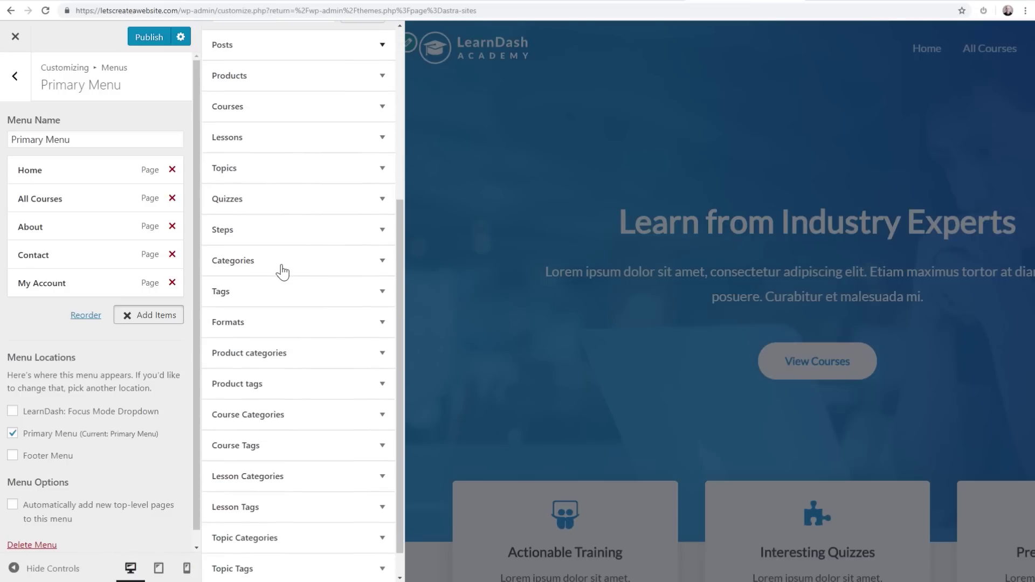
pyautogui.scroll(6, 281, 272)
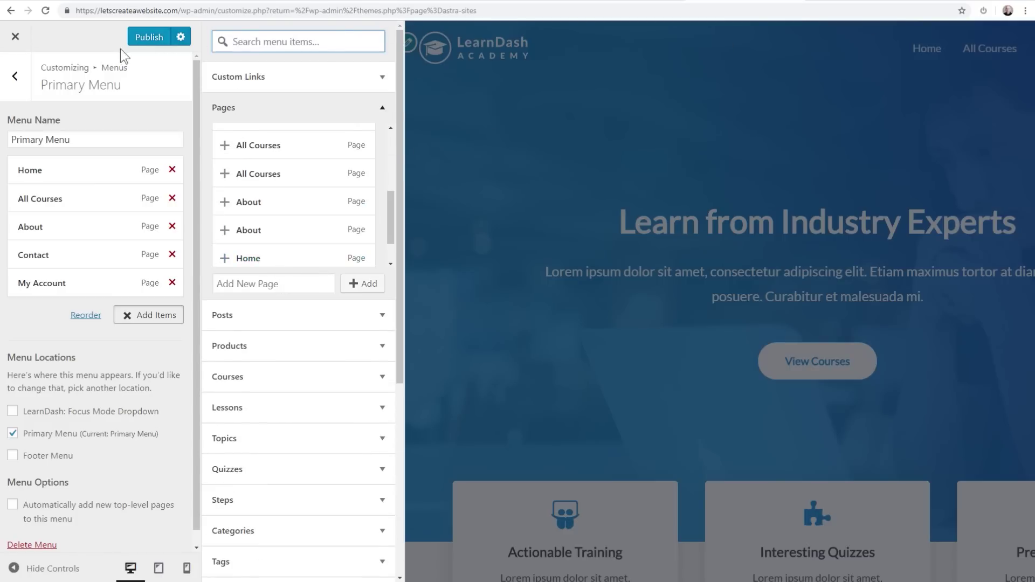
# Publish the Primary Menu changes and look over the home page preview down to the footer.
pyautogui.click(146, 39)
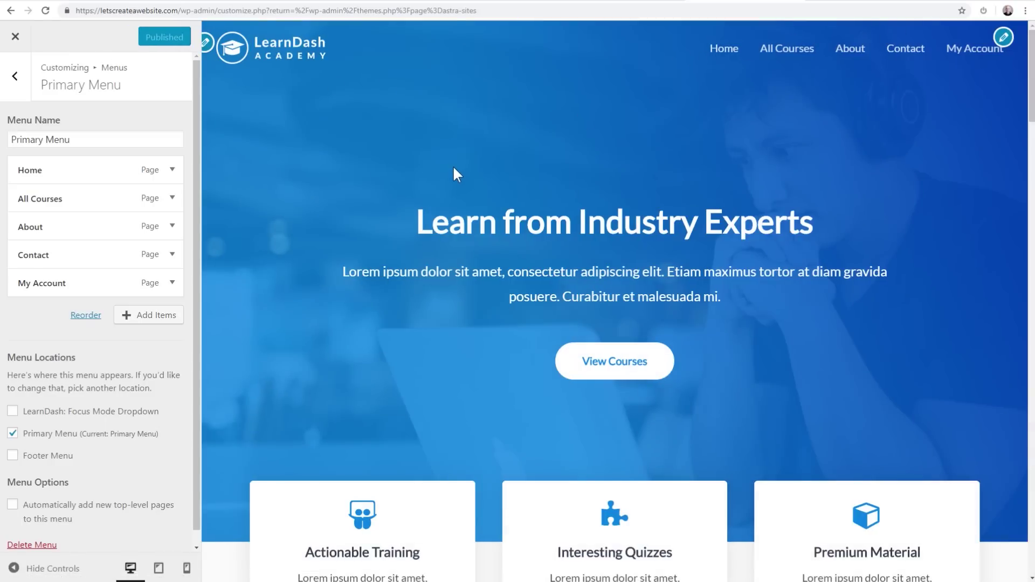
pyautogui.scroll(-15, 453, 168)
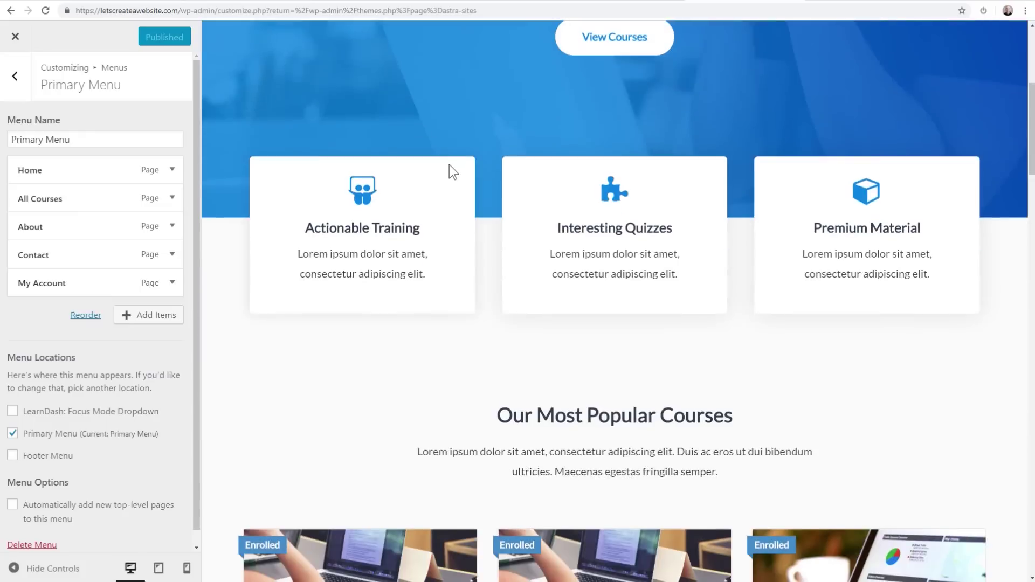
pyautogui.scroll(-15, 448, 165)
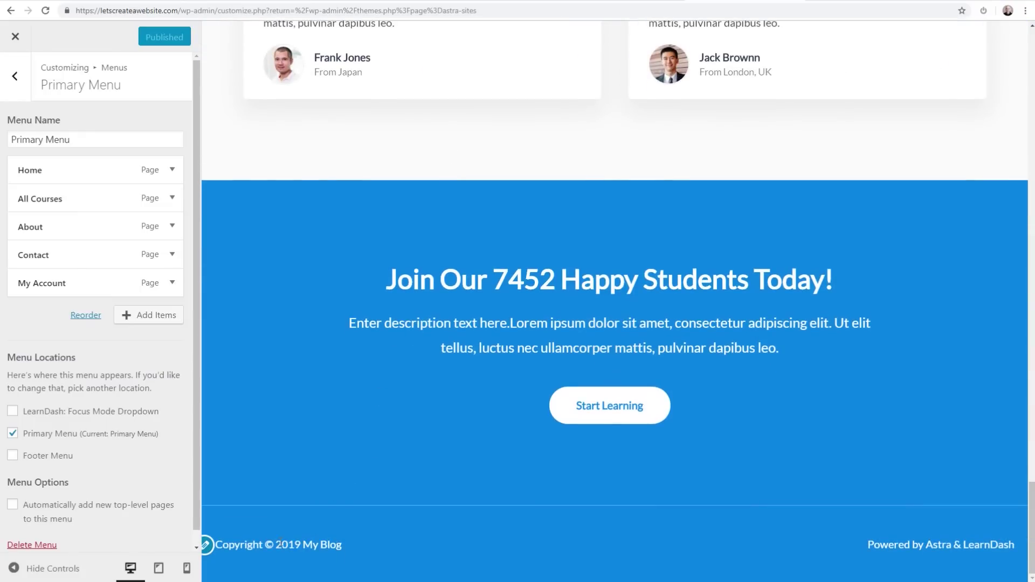
# Open the Footer Bar settings and review the Section 1 custom text and the content types available for Section 2.
pyautogui.click(206, 549)
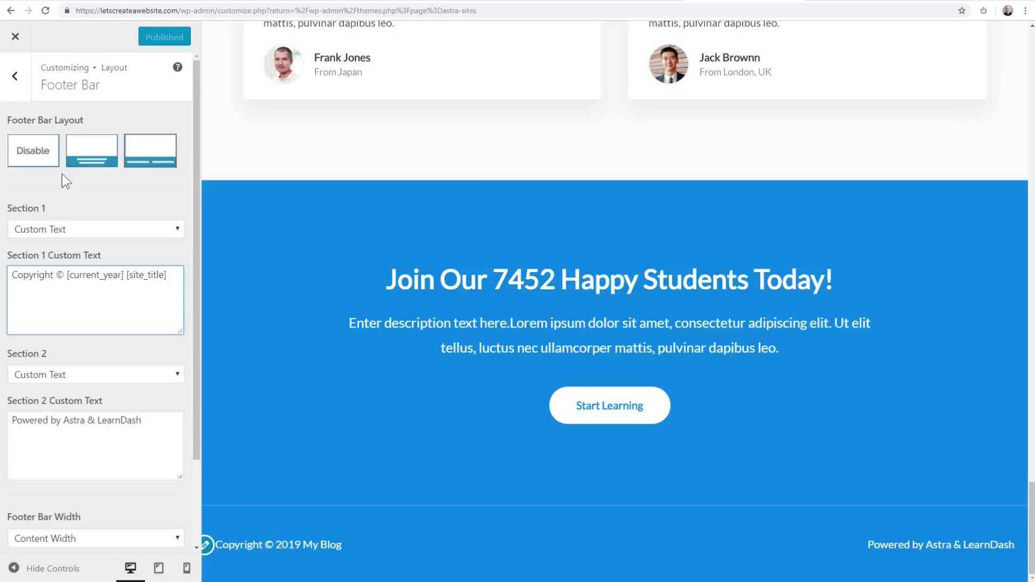
pyautogui.moveTo(12, 275); pyautogui.dragTo(167, 276)
pyautogui.scroll(-2, 100, 344)
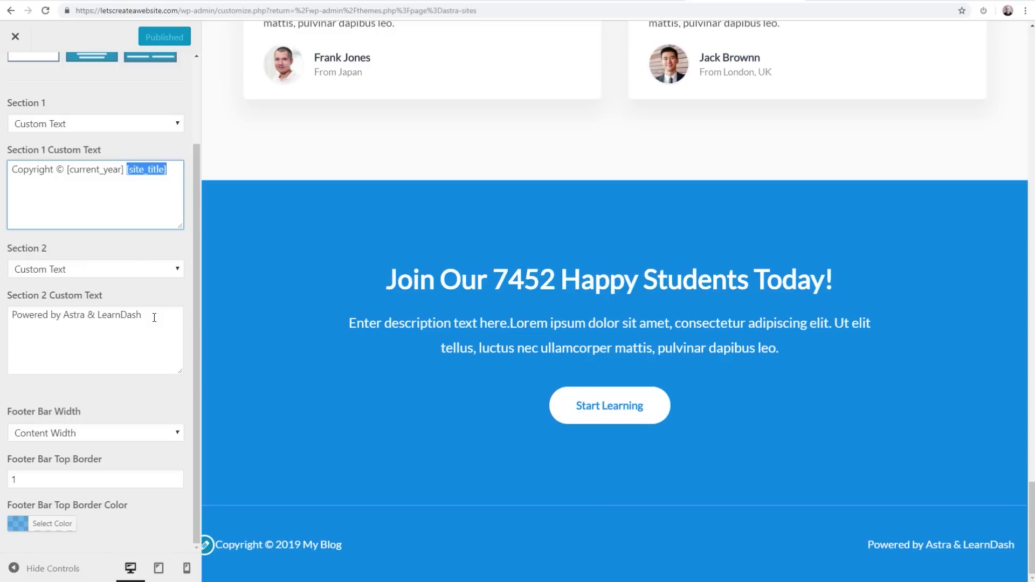
pyautogui.click(140, 269)
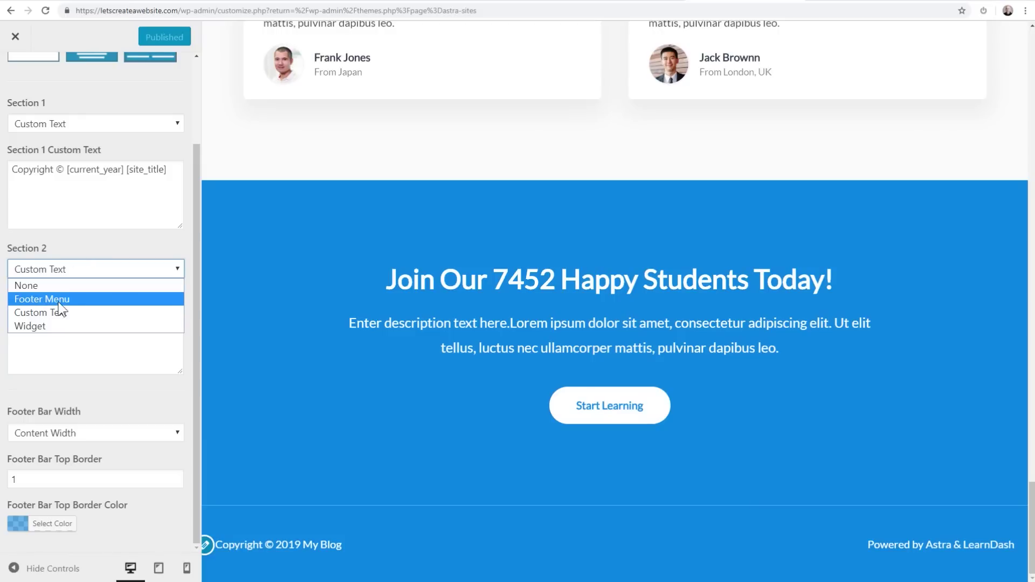
pyautogui.click(116, 240)
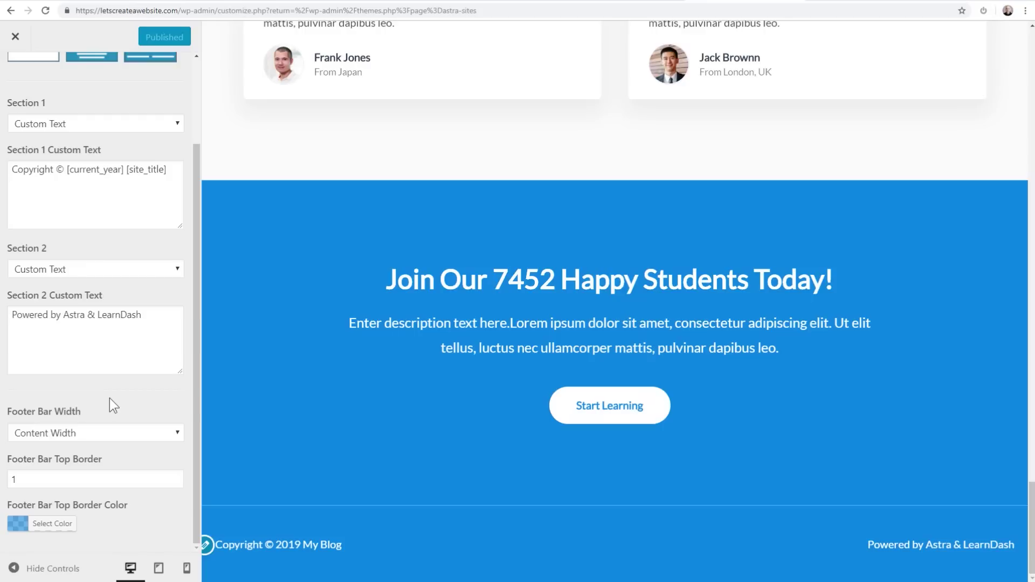
pyautogui.scroll(3, 133, 499)
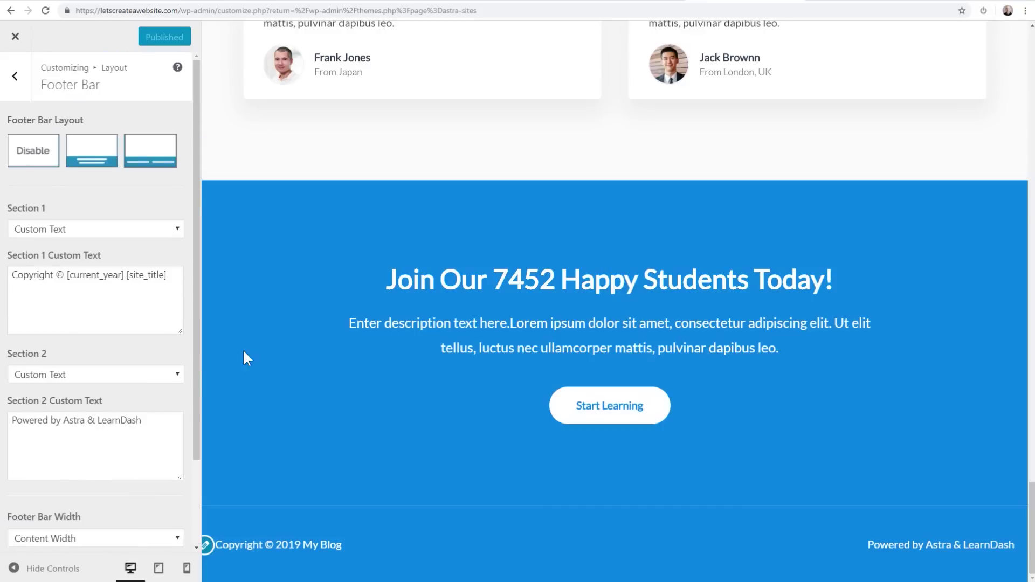
# Leave the footer settings and examine the Base Colors options under Colors & Background.
pyautogui.click(15, 64)
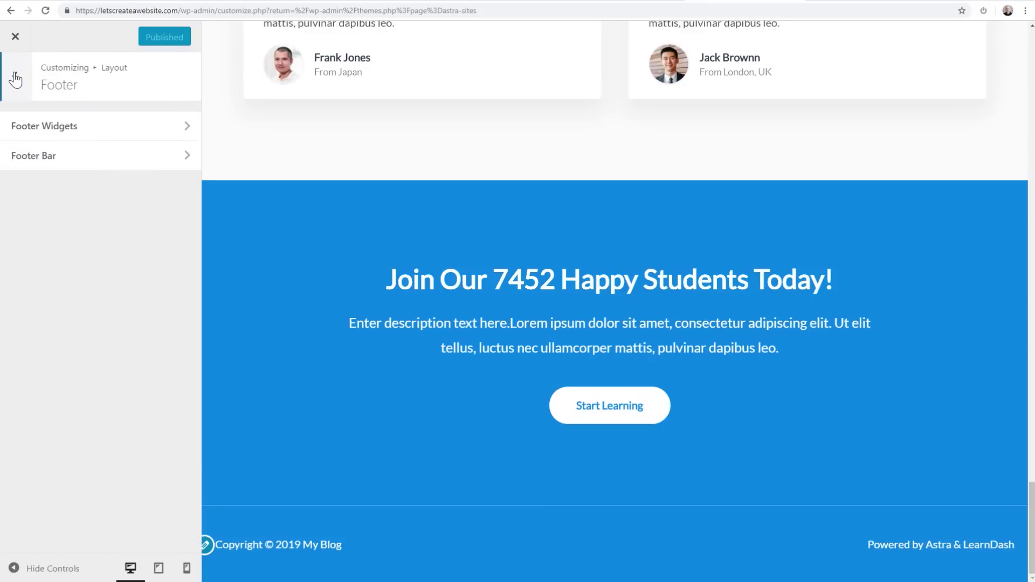
pyautogui.click(15, 80)
pyautogui.click(20, 86)
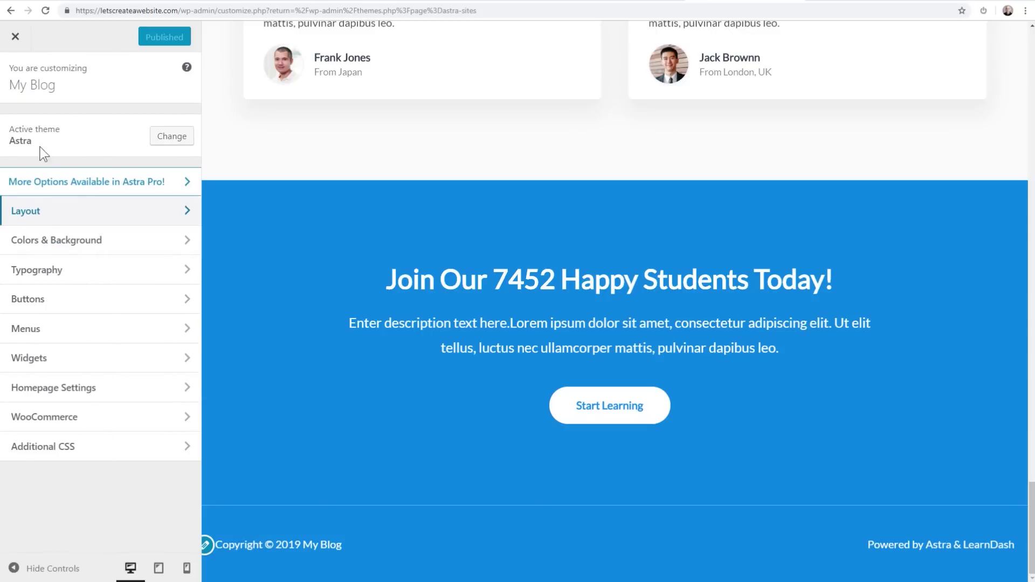
pyautogui.click(54, 245)
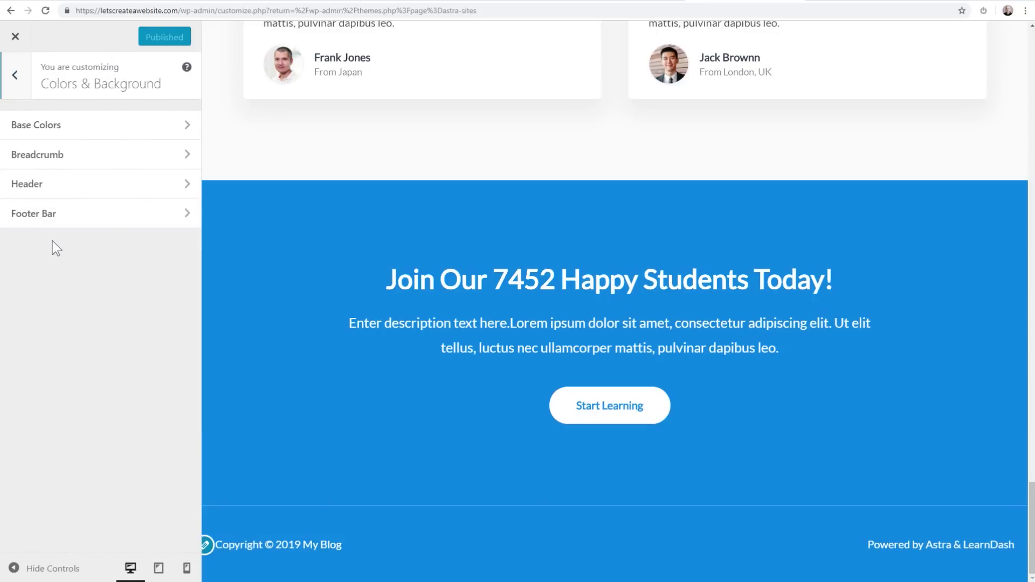
pyautogui.click(48, 130)
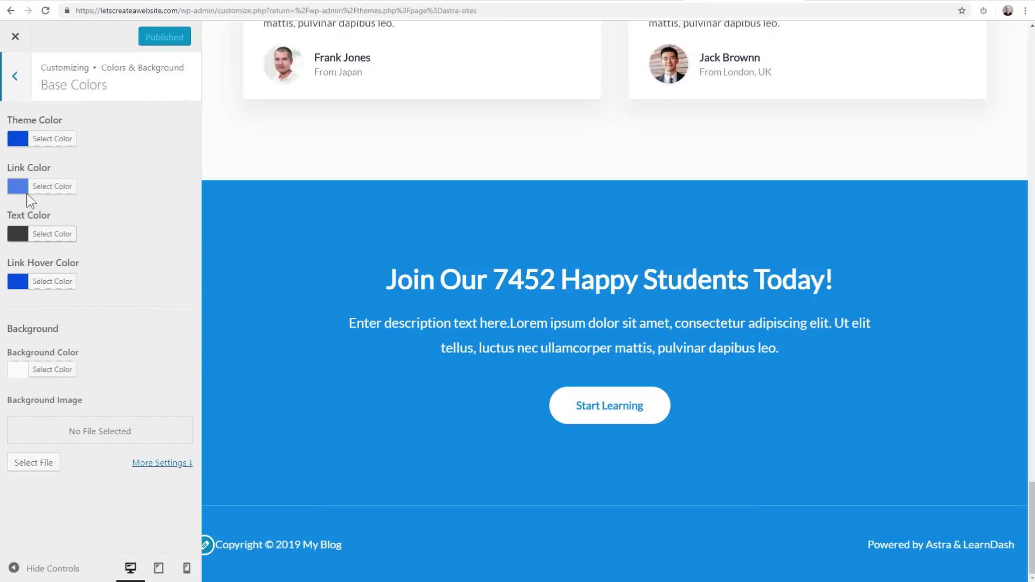
pyautogui.click(16, 78)
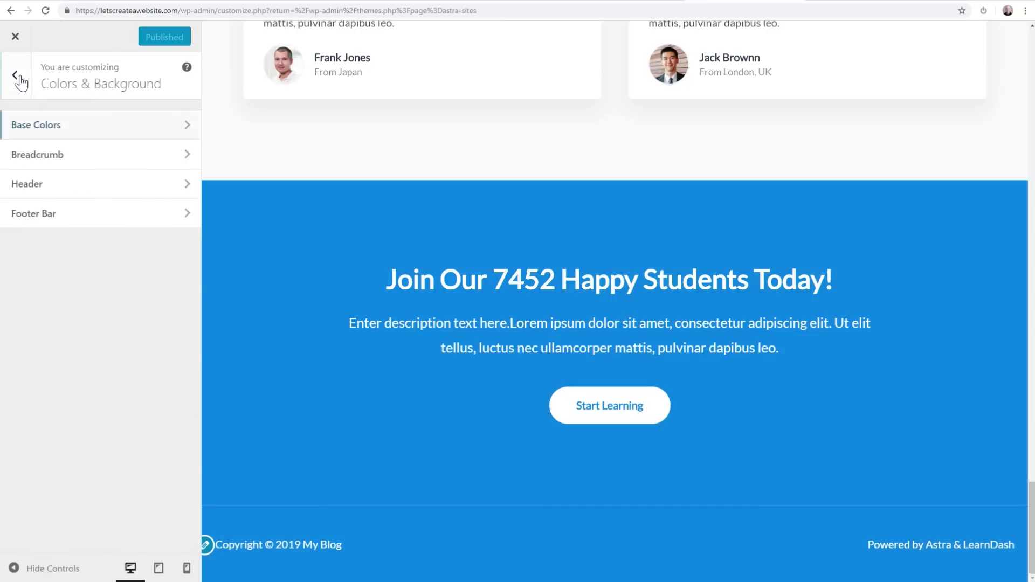
pyautogui.click(16, 78)
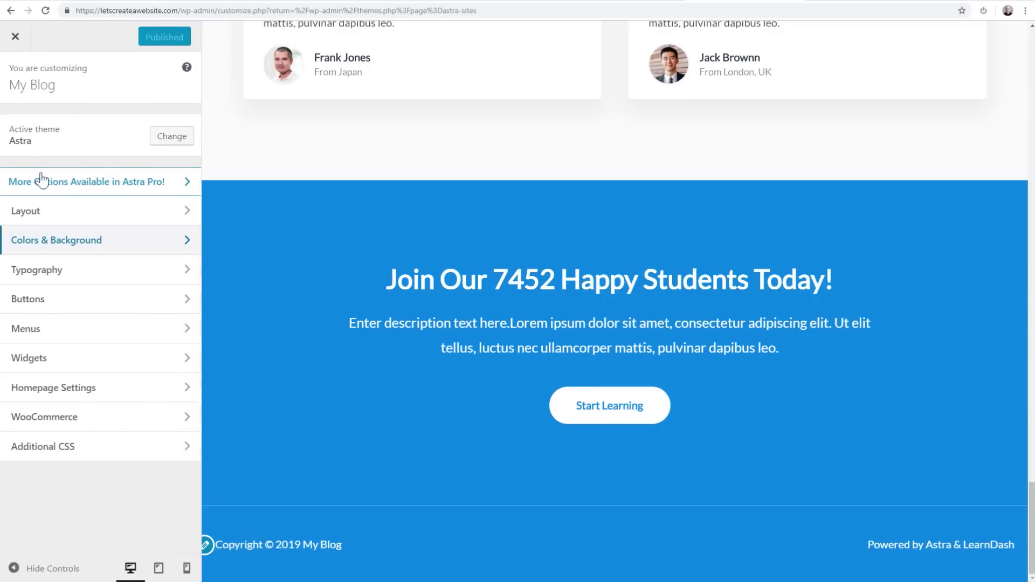
# Examine the Base Typography options for body content and headings.
pyautogui.click(63, 270)
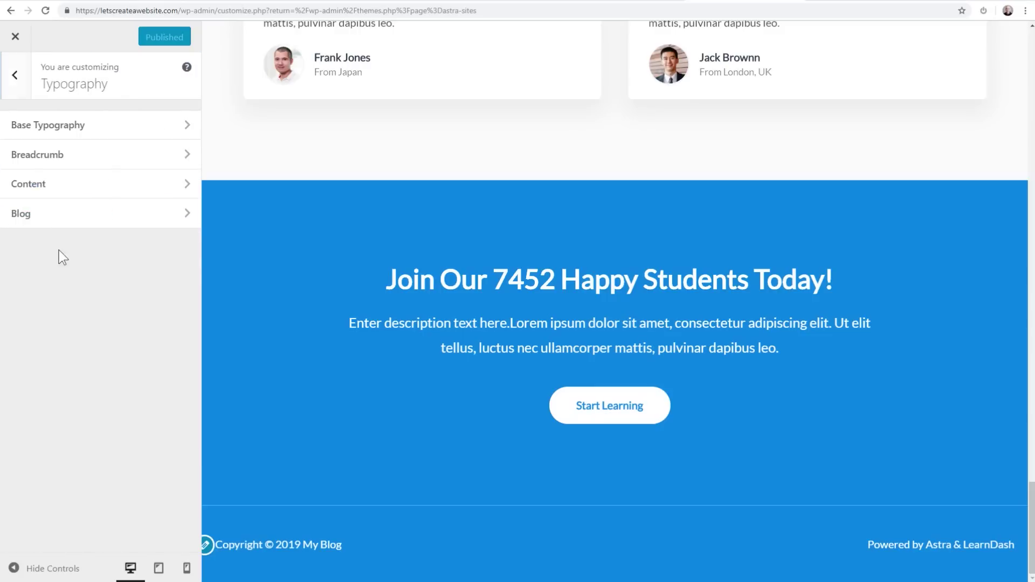
pyautogui.click(44, 127)
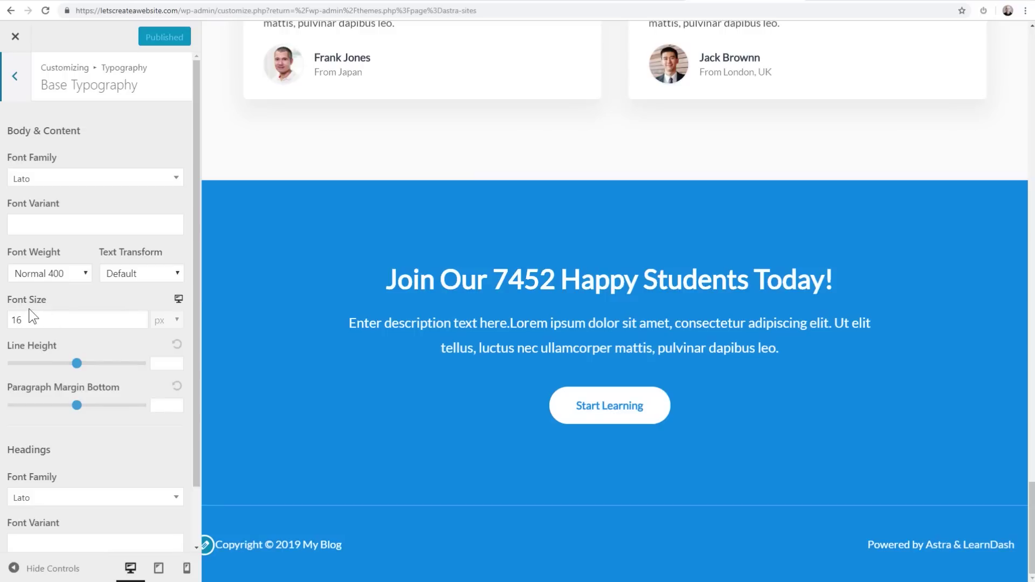
pyautogui.scroll(-1, 92, 318)
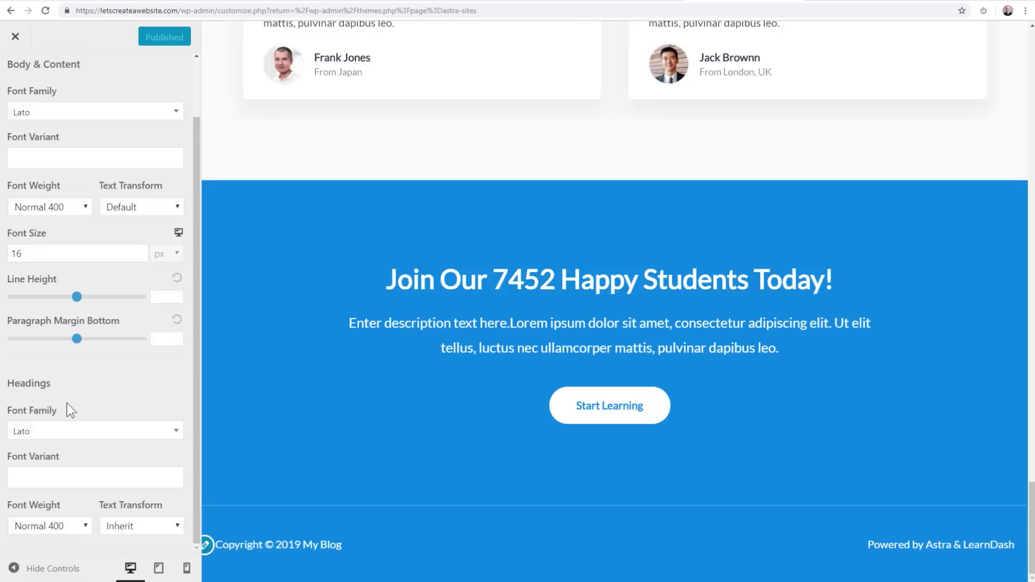
pyautogui.scroll(1, 79, 392)
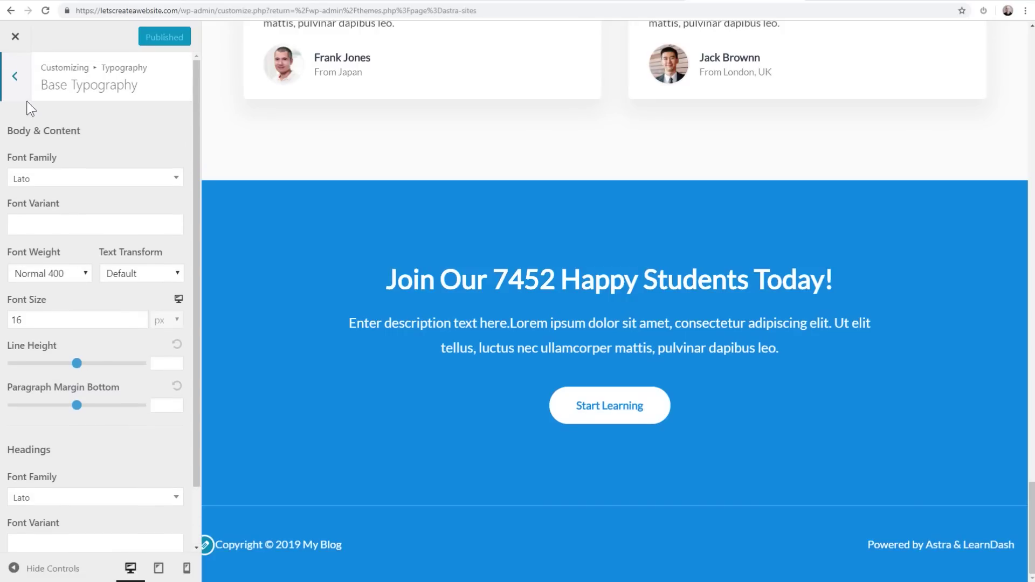
pyautogui.click(14, 76)
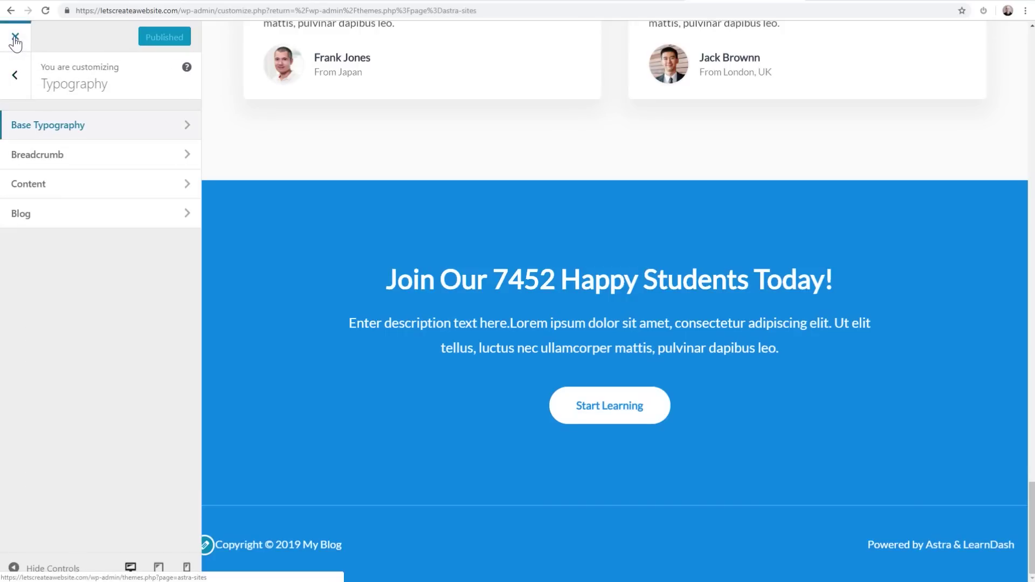
# Close the Customizer and return to the WordPress dashboard.
pyautogui.click(15, 38)
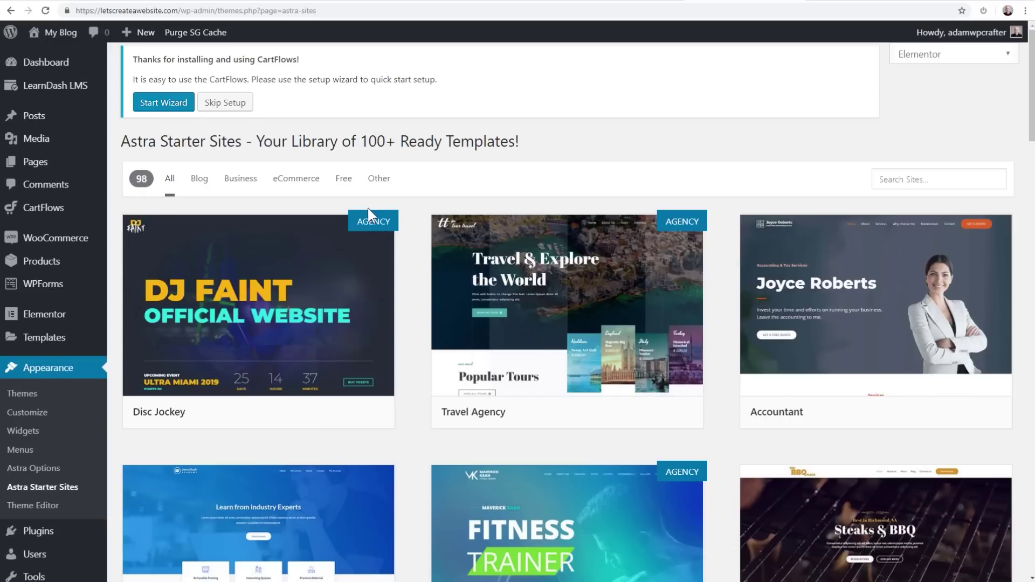
pyautogui.click(49, 69)
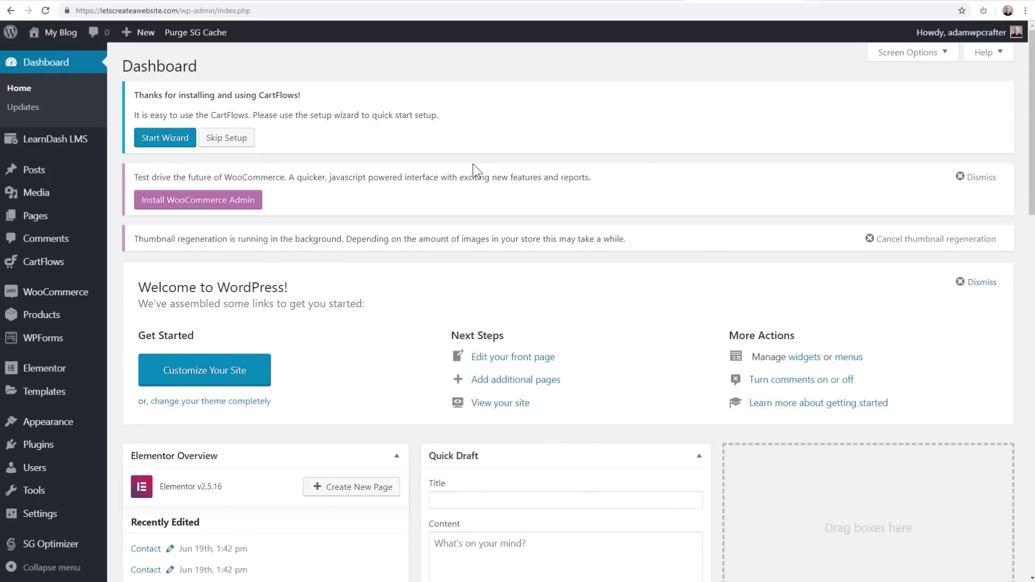
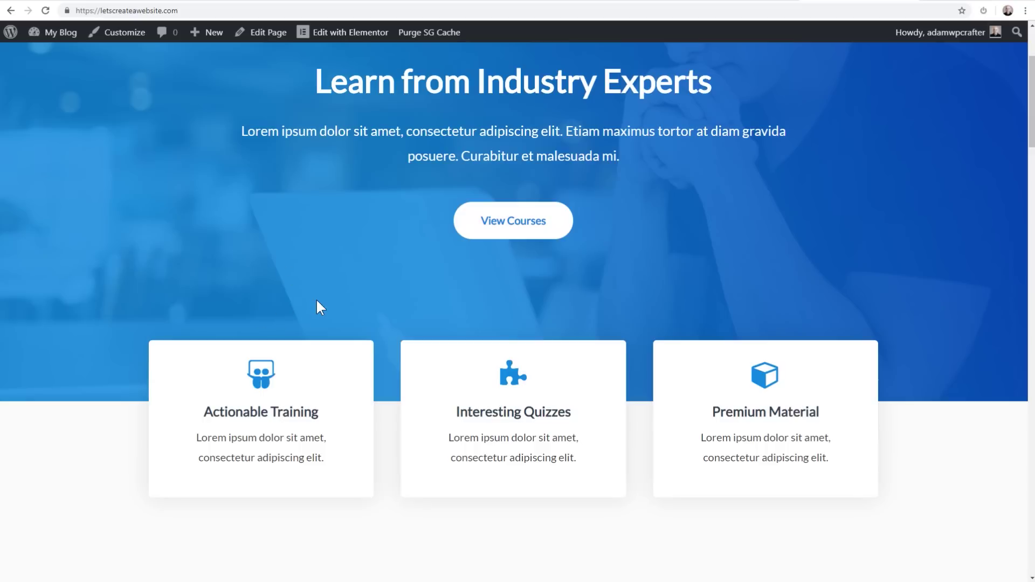
# Look through the live home page's sections, from the feature boxes and popular courses to the student testimonials.
pyautogui.scroll(-3, 315, 299)
pyautogui.scroll(2, 323, 315)
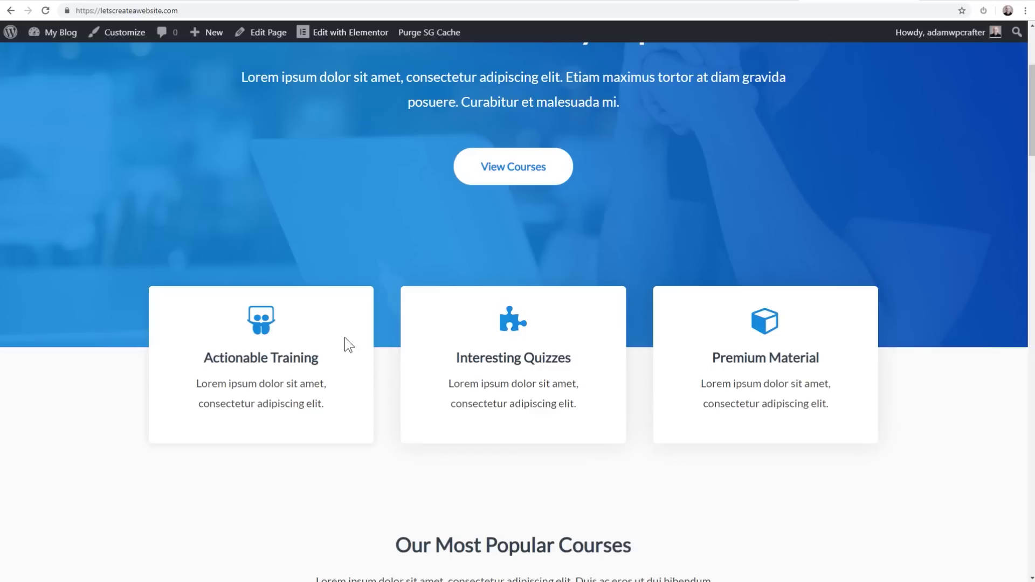
pyautogui.scroll(-15, 304, 370)
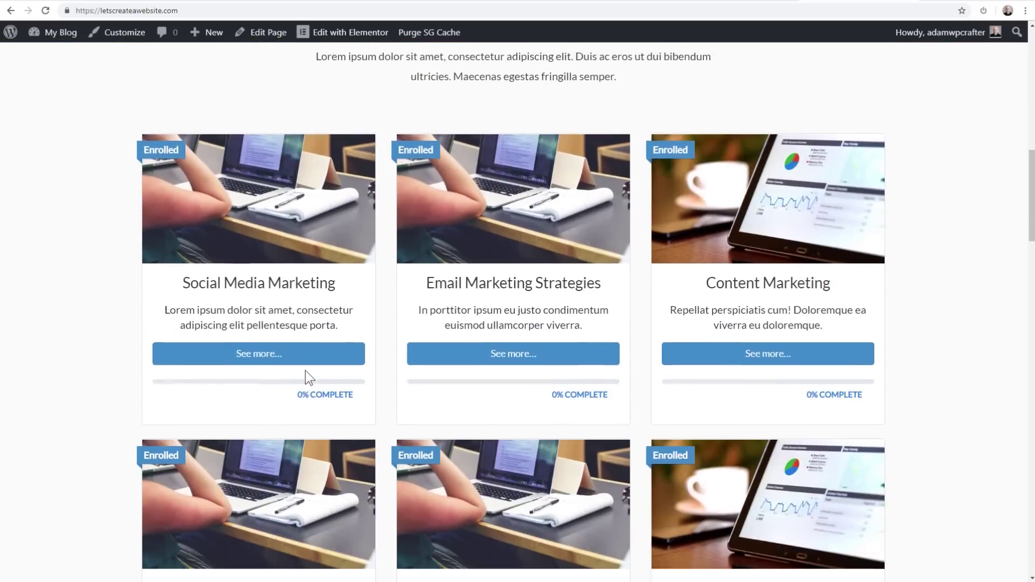
pyautogui.scroll(-2, 305, 370)
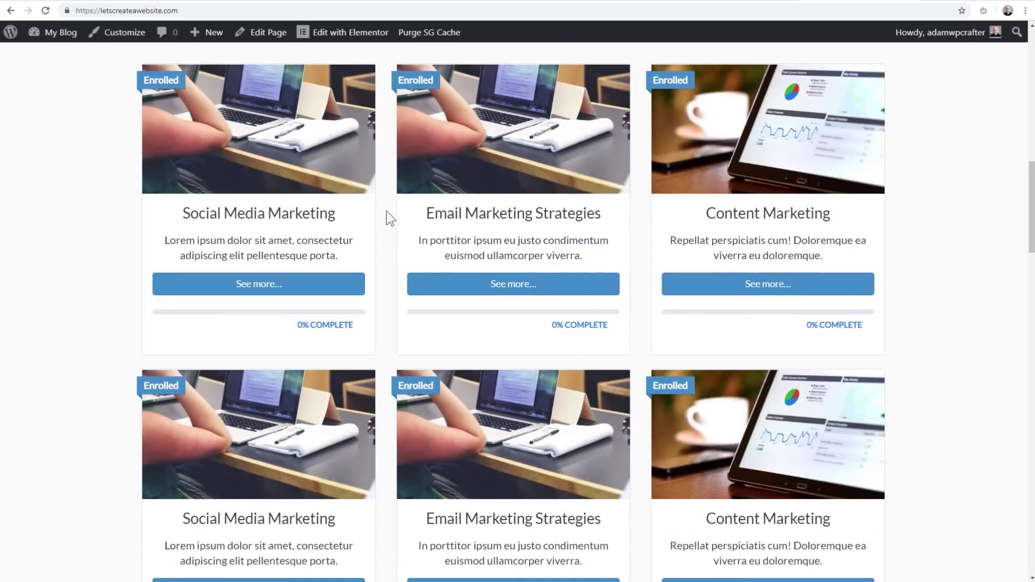
pyautogui.scroll(-12, 386, 286)
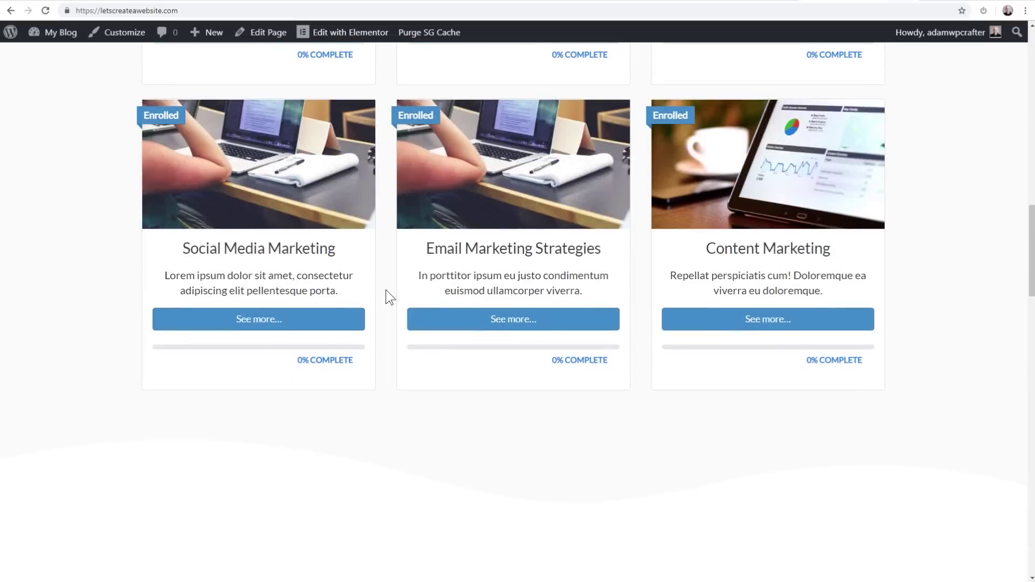
pyautogui.scroll(-15, 387, 292)
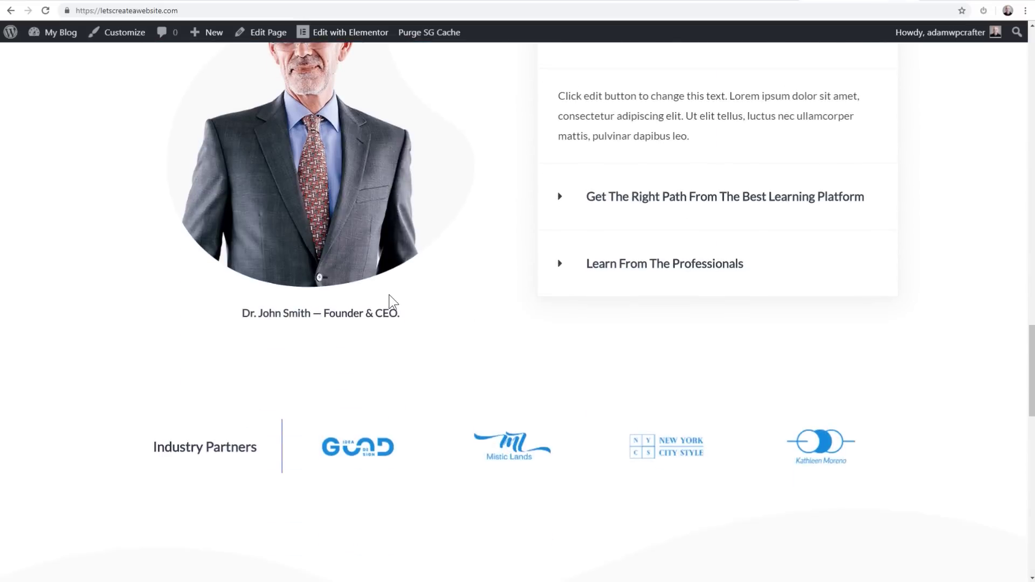
pyautogui.scroll(-3, 390, 295)
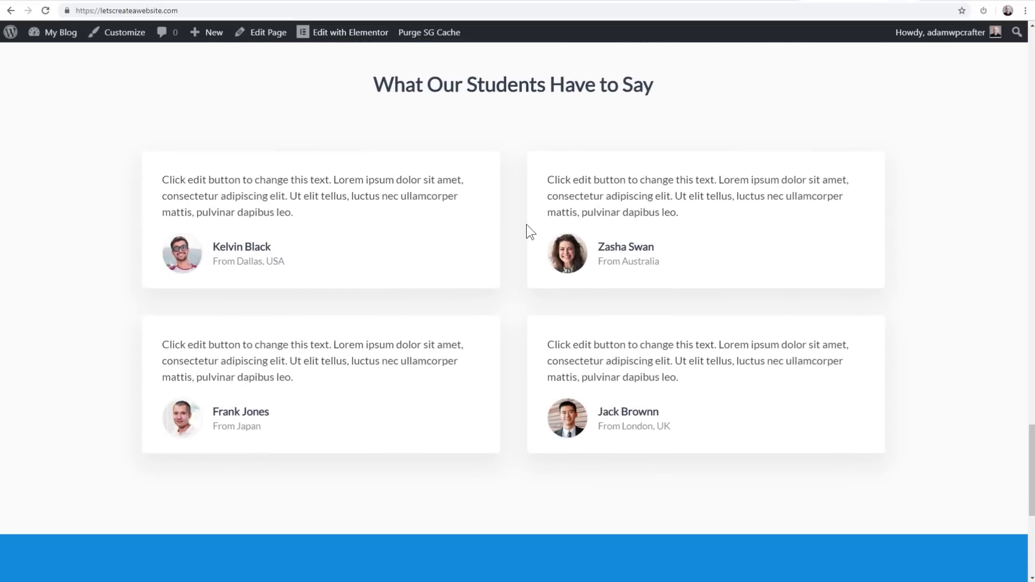
pyautogui.scroll(-1, 493, 325)
pyautogui.scroll(12, 493, 325)
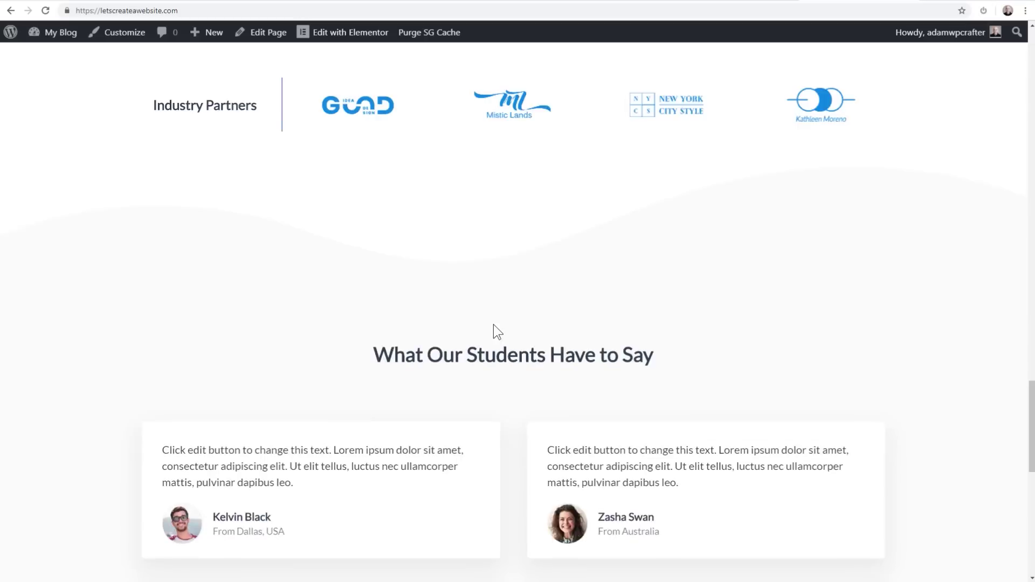
pyautogui.scroll(15, 493, 325)
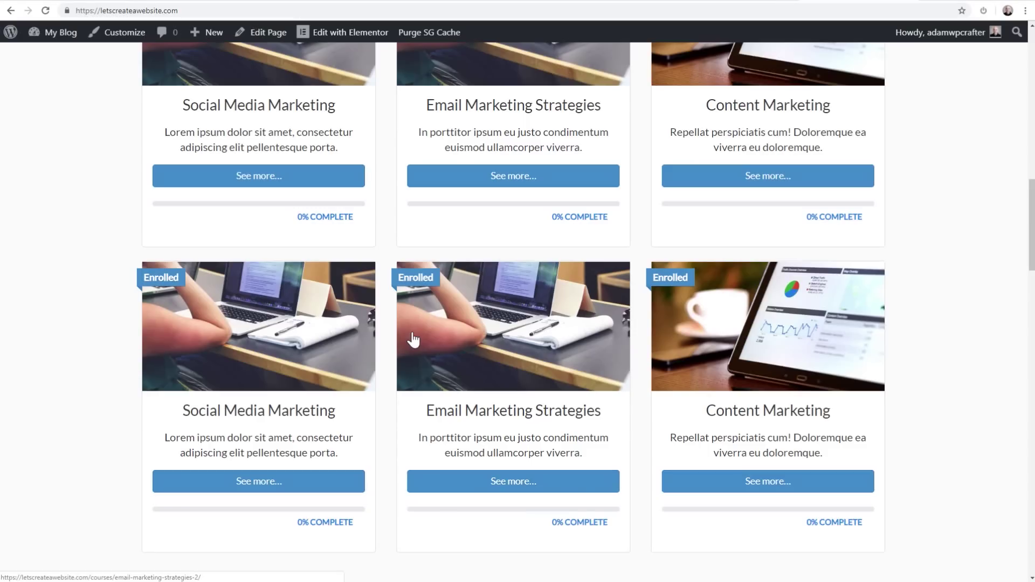
pyautogui.scroll(10, 404, 221)
pyautogui.scroll(6, 405, 224)
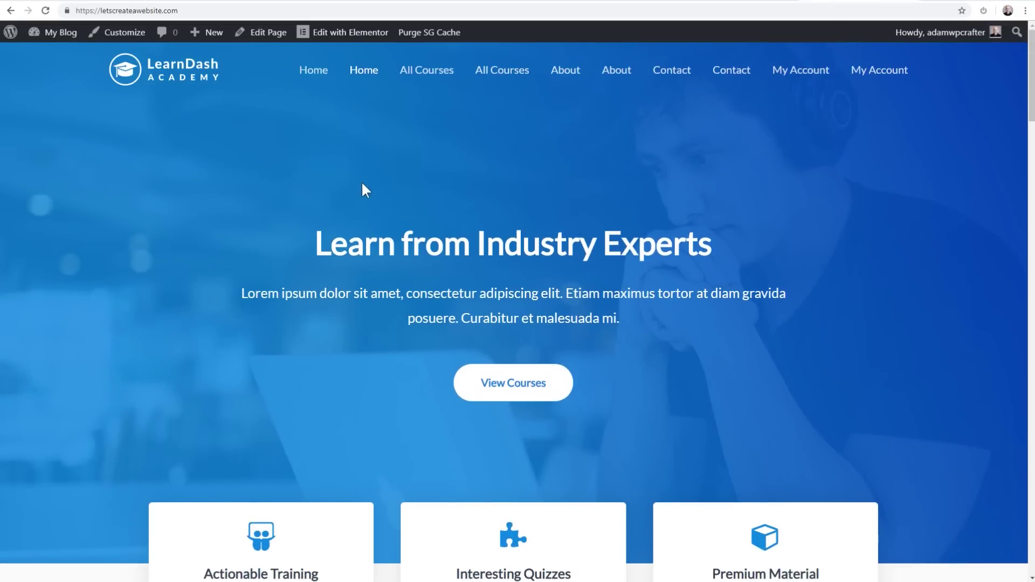
# Leave the live home page and open the list of all pages in the WordPress dashboard.
pyautogui.click(334, 40)
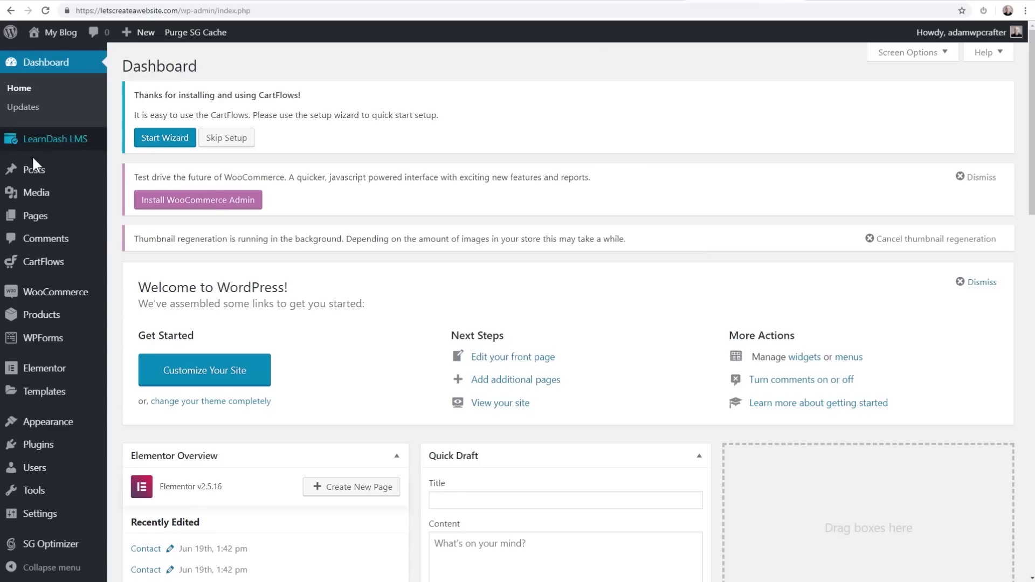
pyautogui.click(31, 216)
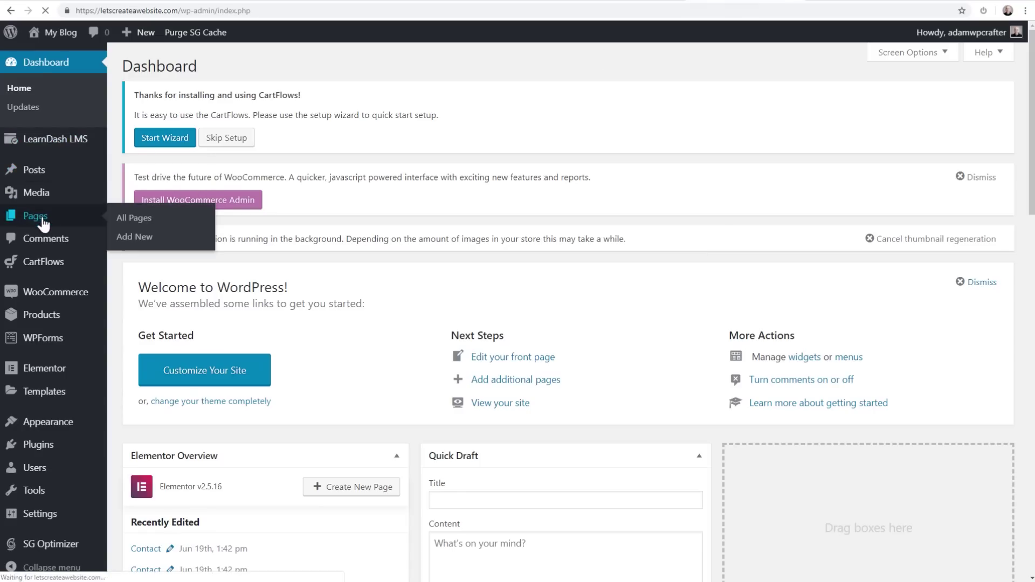
pyautogui.scroll(-2, 388, 269)
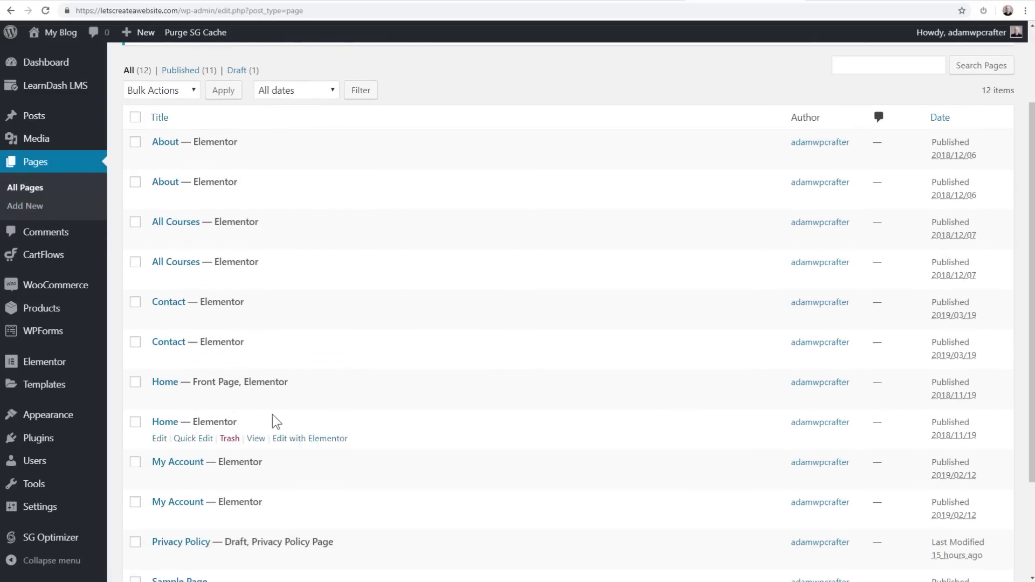
pyautogui.scroll(-3, 335, 272)
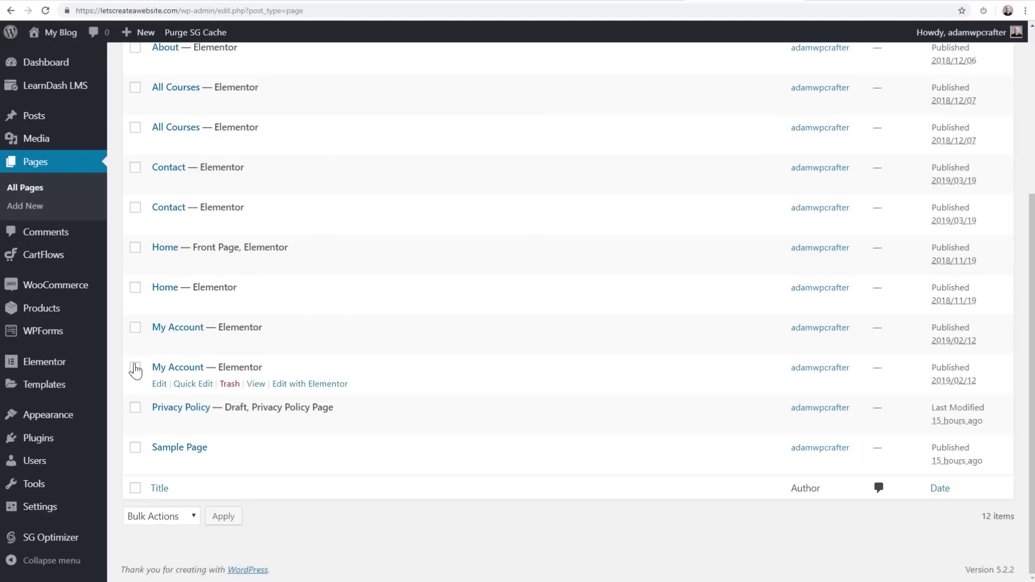
# Move the second copies of the About, All Courses, Contact, Home and My Account pages, plus Sample Page, to the trash.
pyautogui.click(136, 328)
pyautogui.click(135, 248)
pyautogui.click(135, 248)
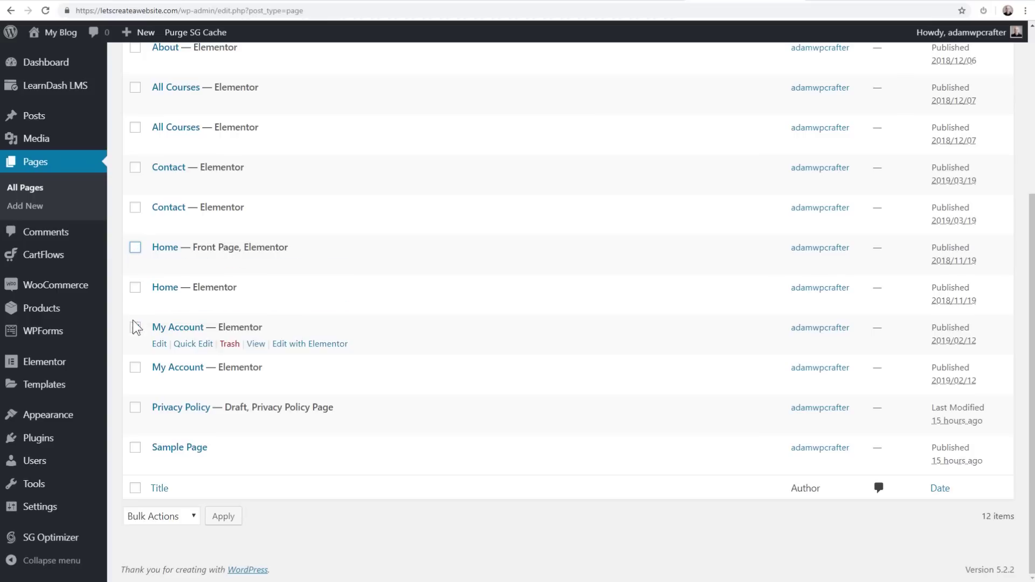
pyautogui.click(135, 367)
pyautogui.click(135, 328)
pyautogui.click(135, 287)
pyautogui.scroll(3, 134, 293)
pyautogui.click(135, 370)
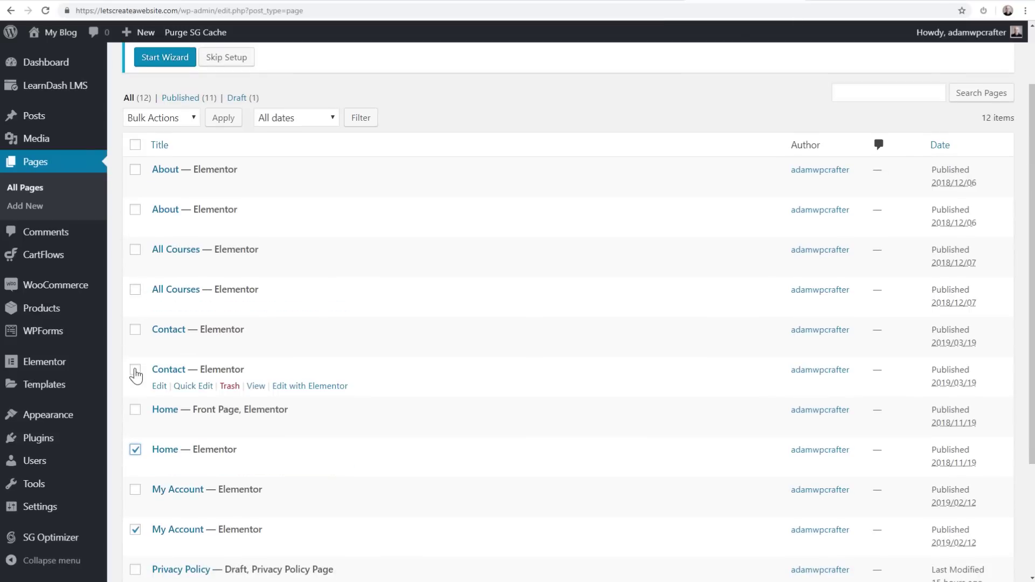
pyautogui.click(135, 289)
pyautogui.click(135, 210)
pyautogui.scroll(-3, 183, 269)
pyautogui.scroll(3, 196, 312)
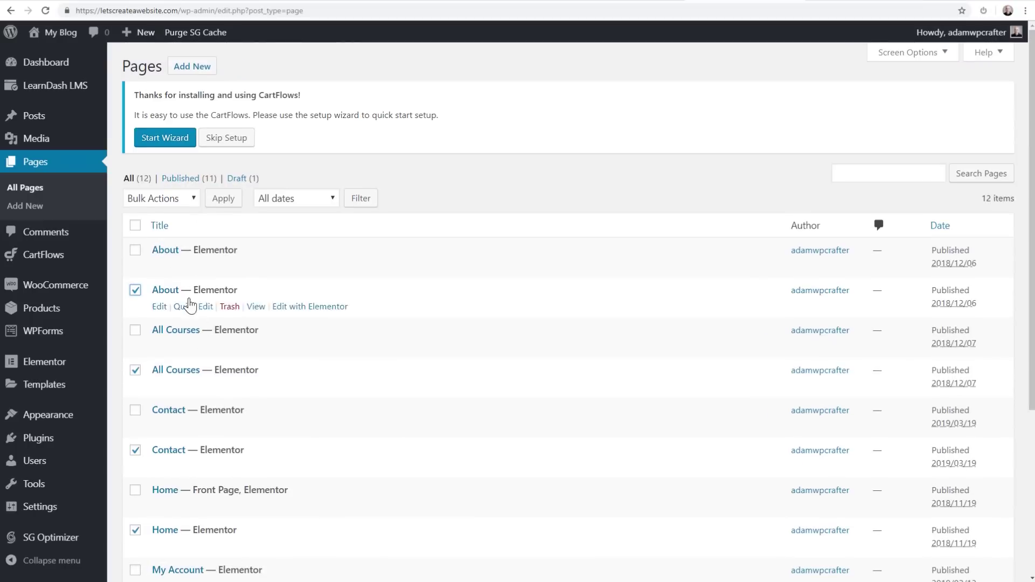
pyautogui.scroll(-3, 169, 226)
pyautogui.click(135, 449)
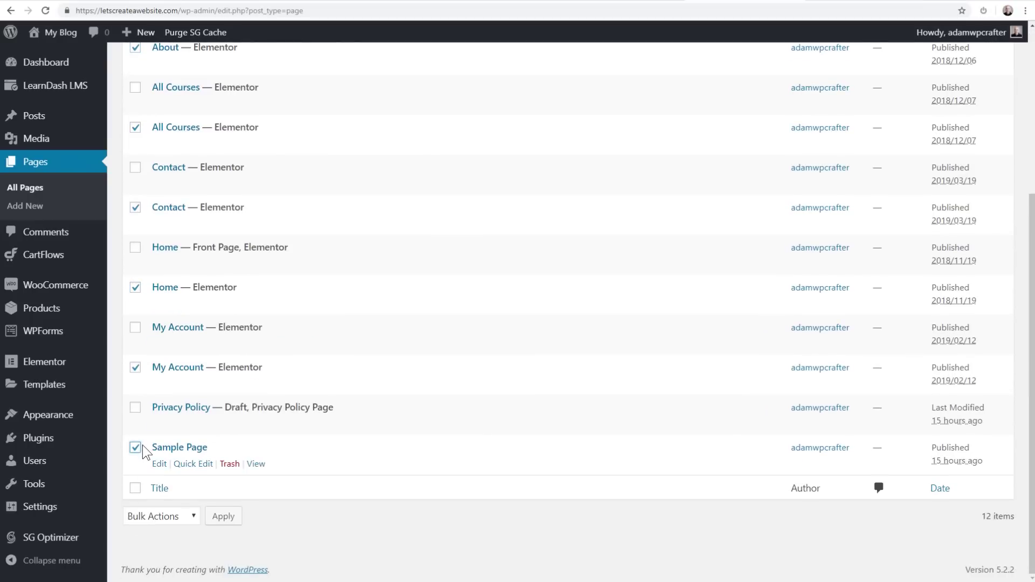
pyautogui.scroll(5, 143, 445)
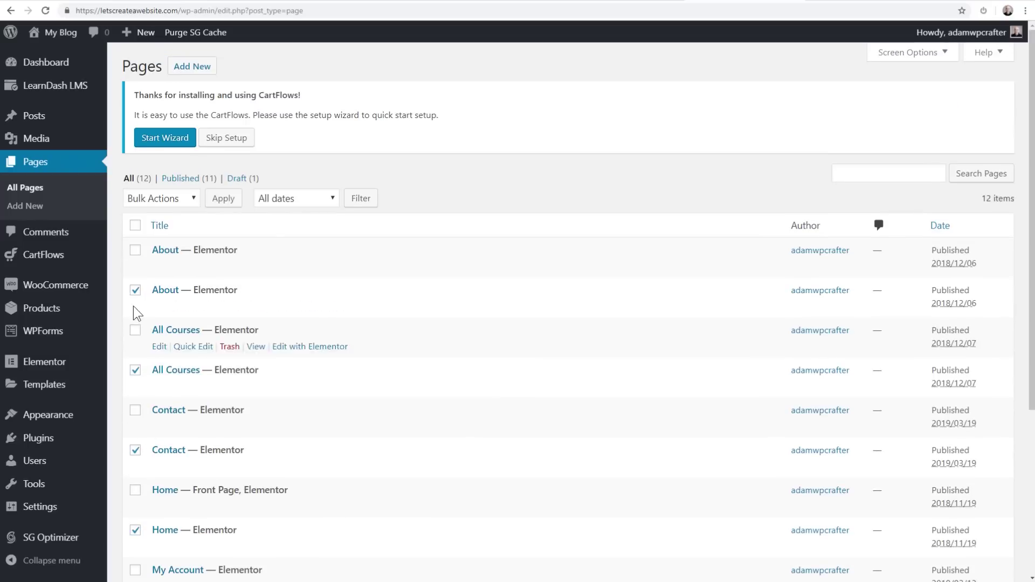
pyautogui.click(141, 199)
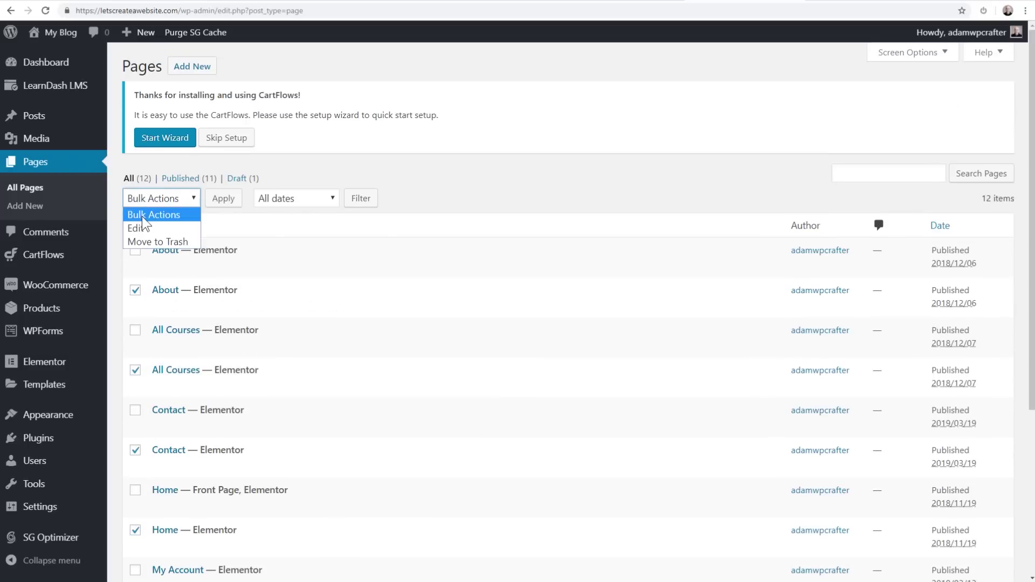
pyautogui.click(145, 241)
pyautogui.click(223, 202)
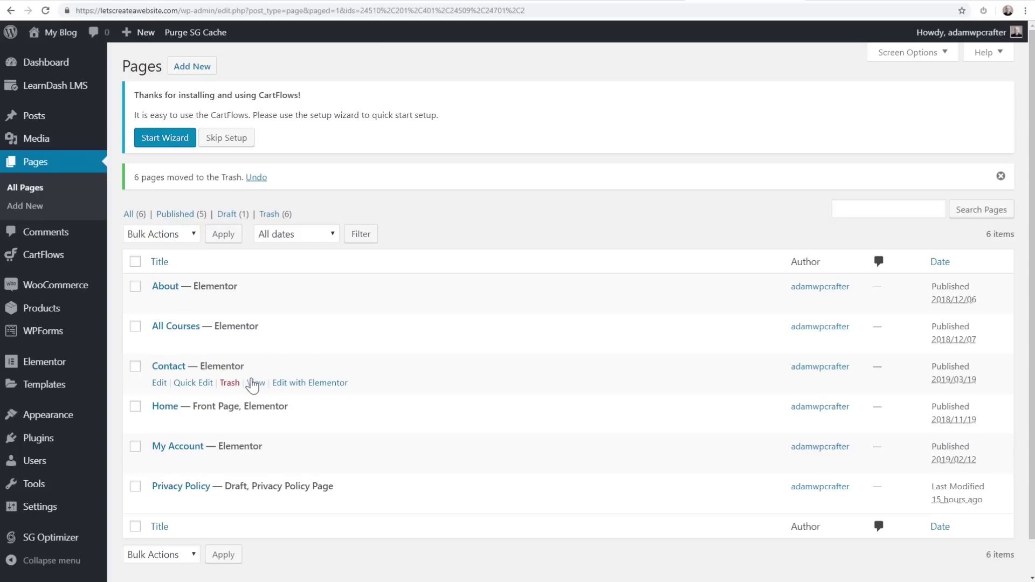
# View the blank new-page editor, return to the page list and check the editing options of the existing pages.
pyautogui.click(194, 74)
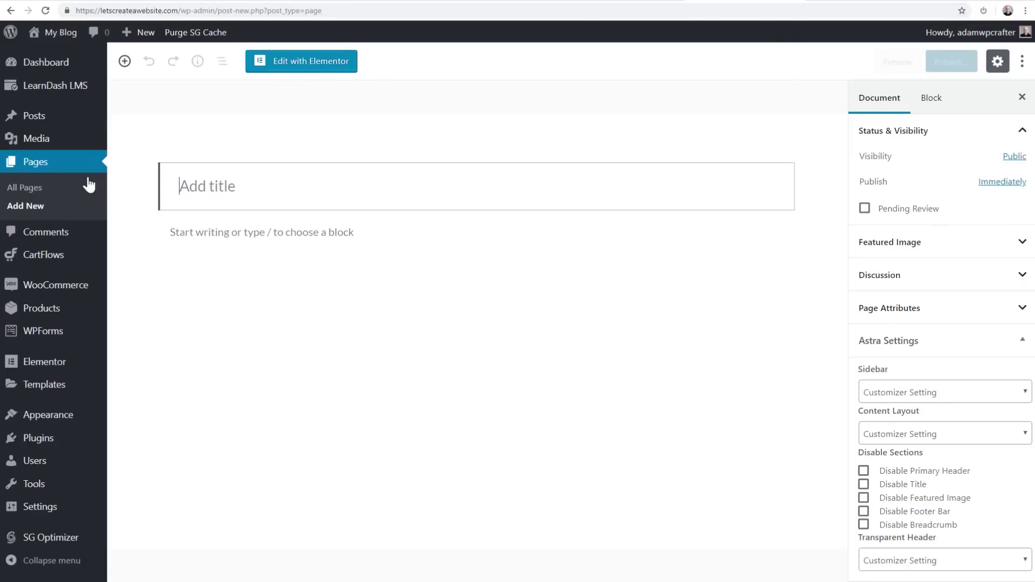
pyautogui.click(38, 187)
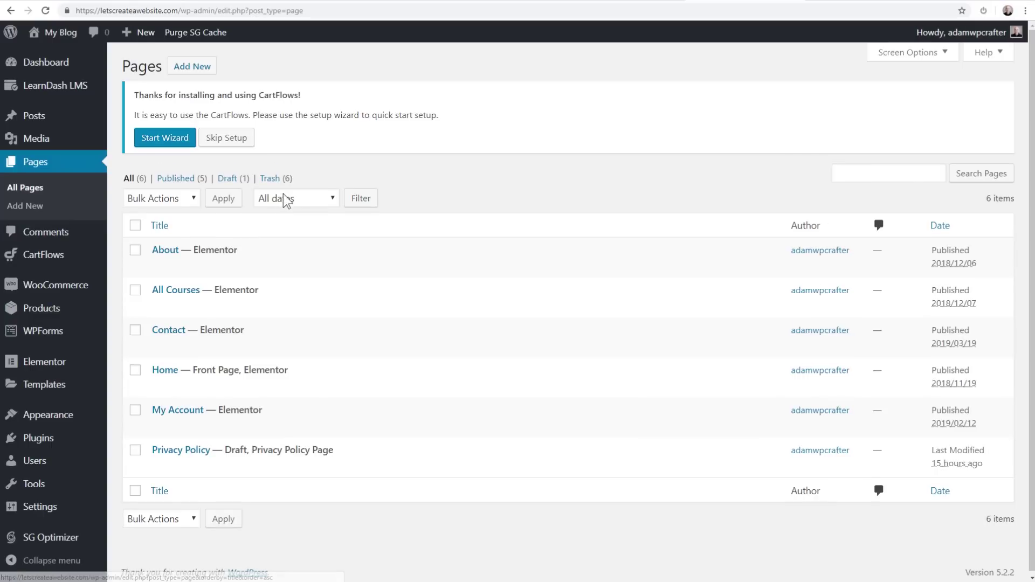
pyautogui.moveTo(273, 239)
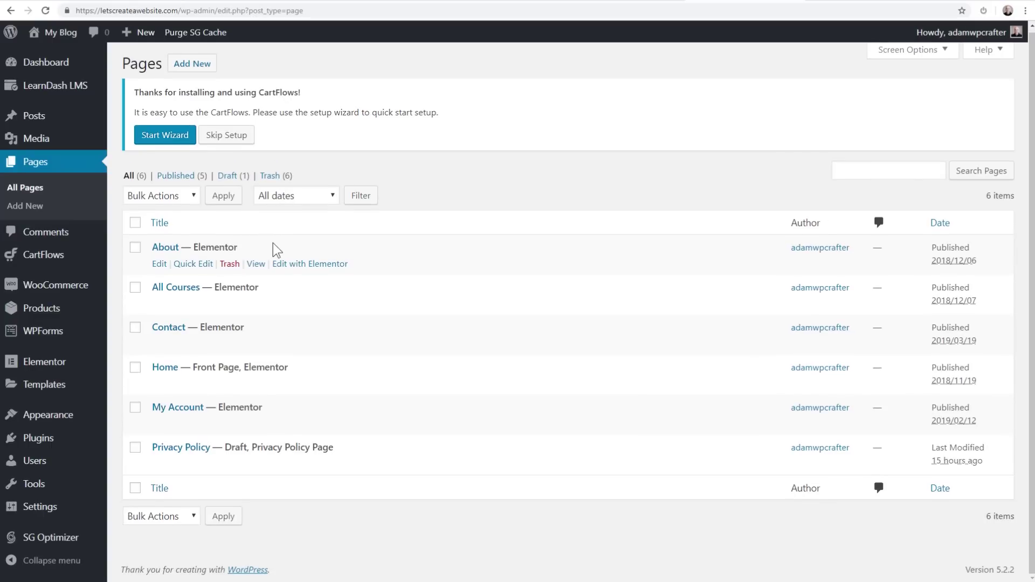
pyautogui.moveTo(188, 390)
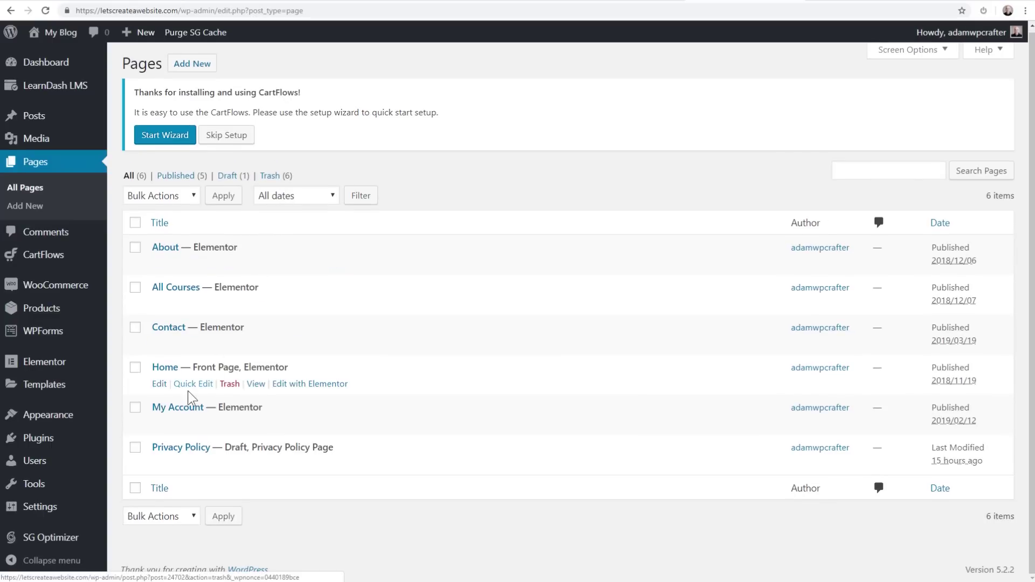
# Open the front page for editing with Elementor and dismiss the Meet Right Click tip.
pyautogui.click(164, 368)
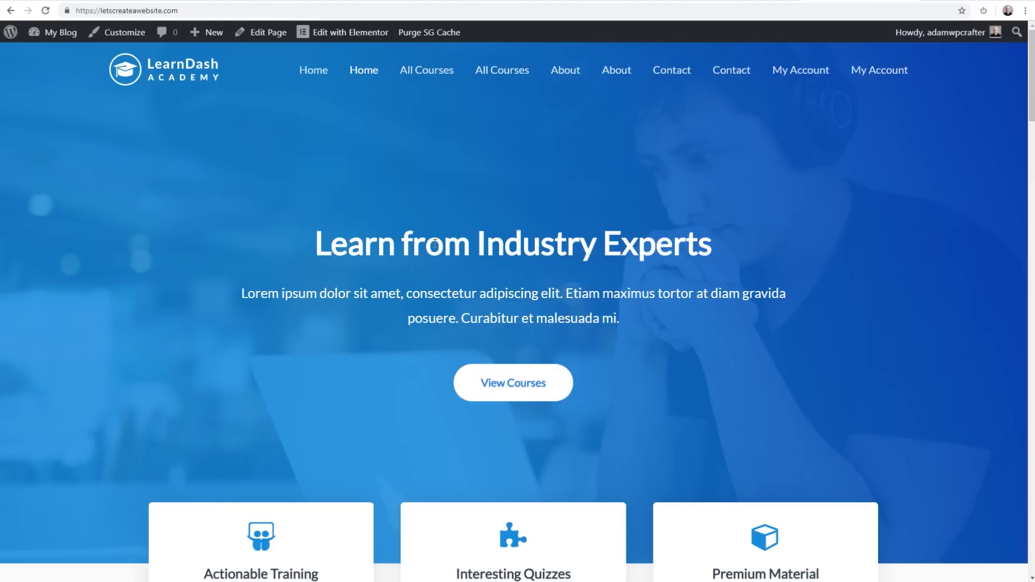
pyautogui.click(338, 33)
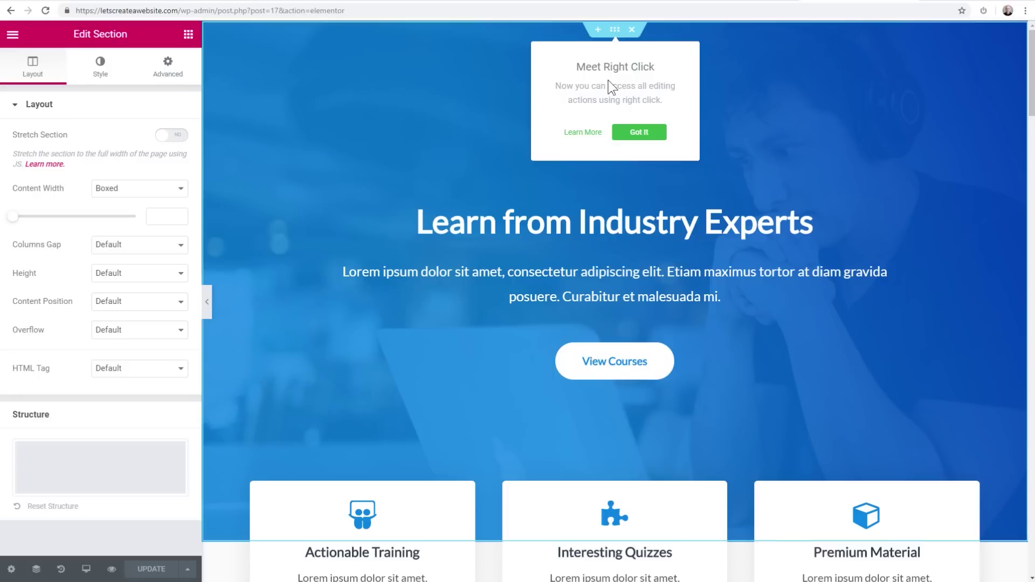
pyautogui.click(644, 135)
# Examine the context options of the spacer above the hero heading.
pyautogui.rightClick(573, 108)
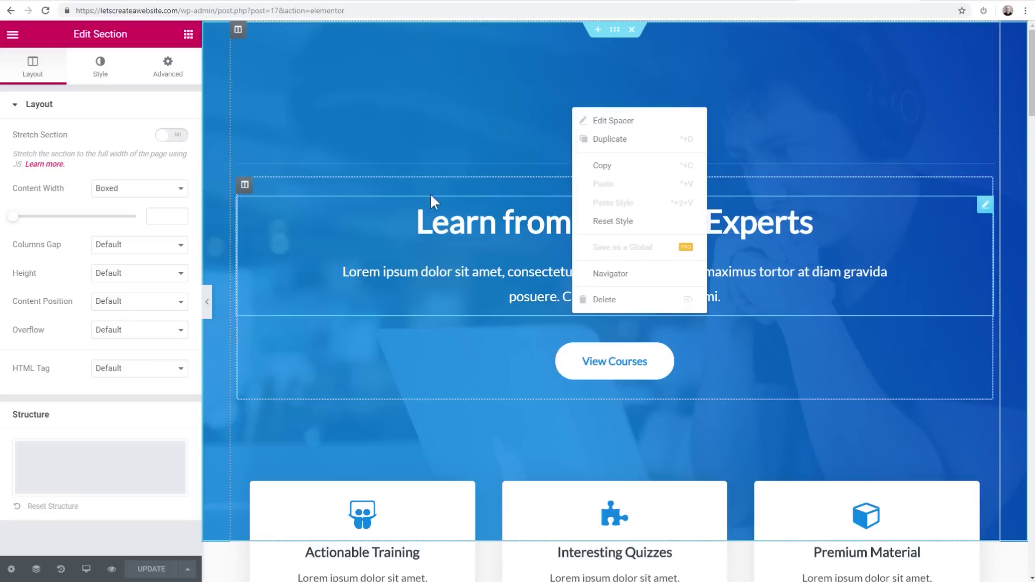
pyautogui.rightClick(417, 96)
pyautogui.rightClick(791, 97)
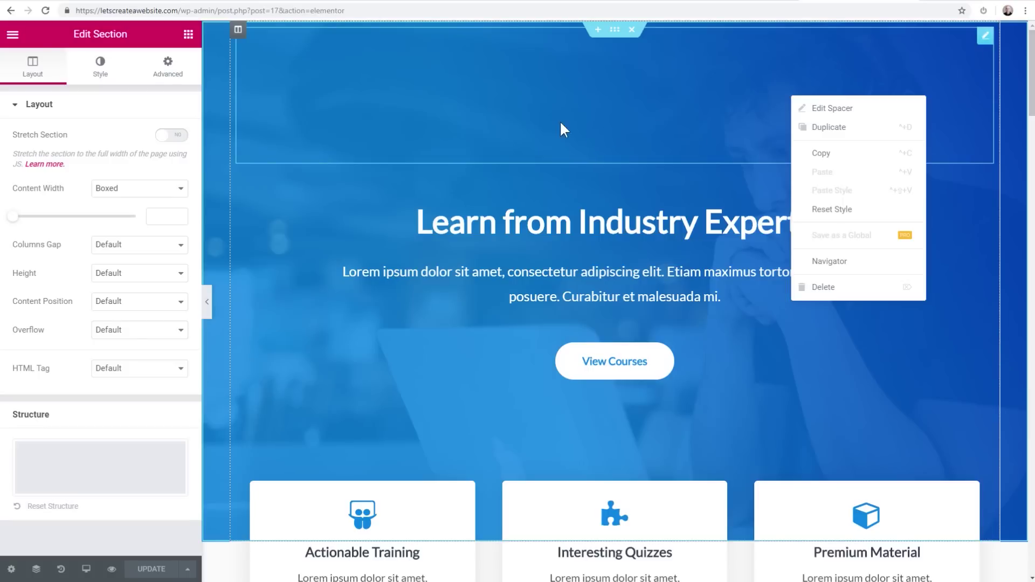
# View the hero section's layout settings and the widget library, and return to the section's settings.
pyautogui.click(609, 30)
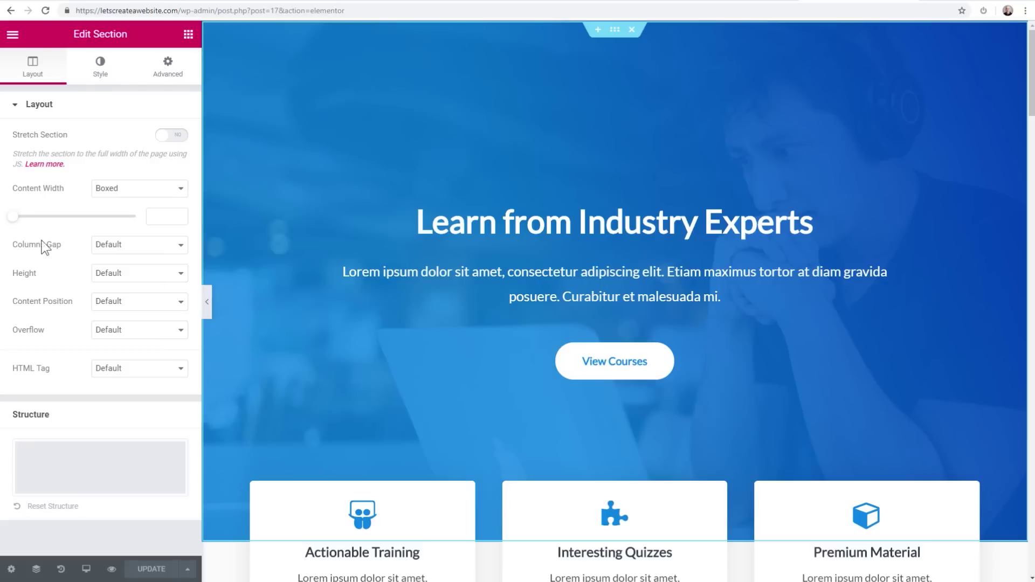
pyautogui.click(188, 34)
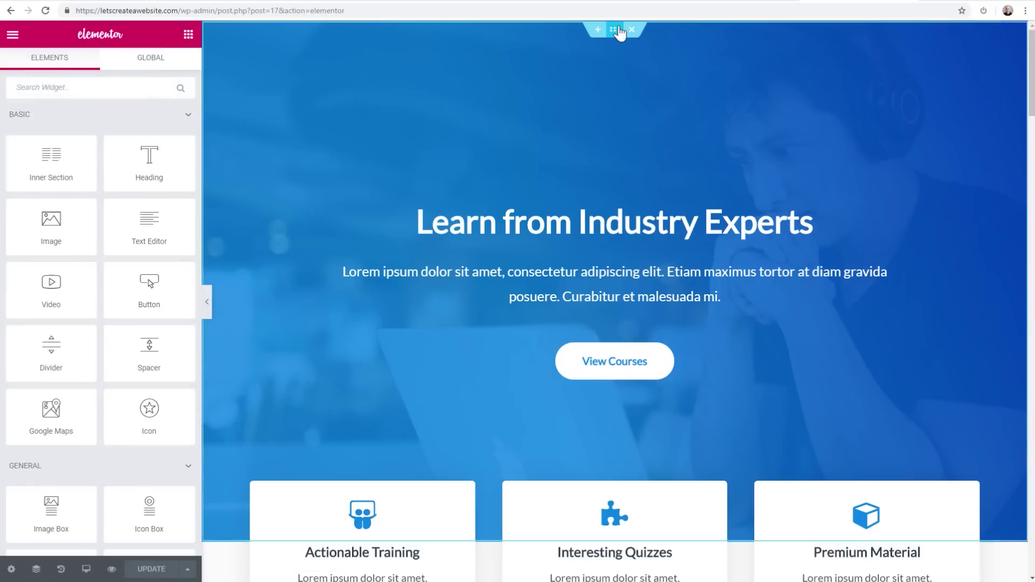
pyautogui.click(616, 31)
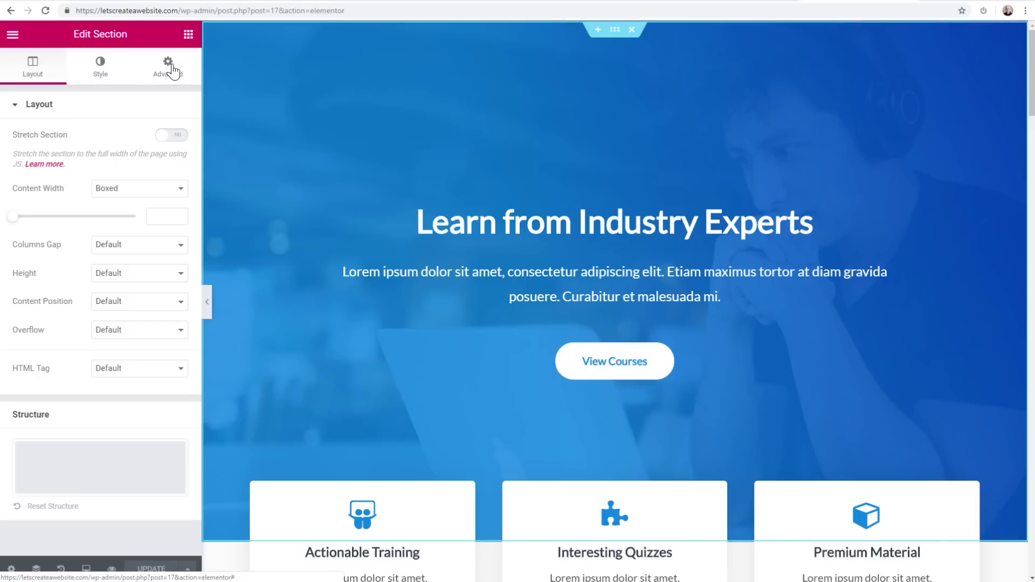
# Examine the hero section's background style, including its image, position, attachment, repeat and size options.
pyautogui.click(102, 74)
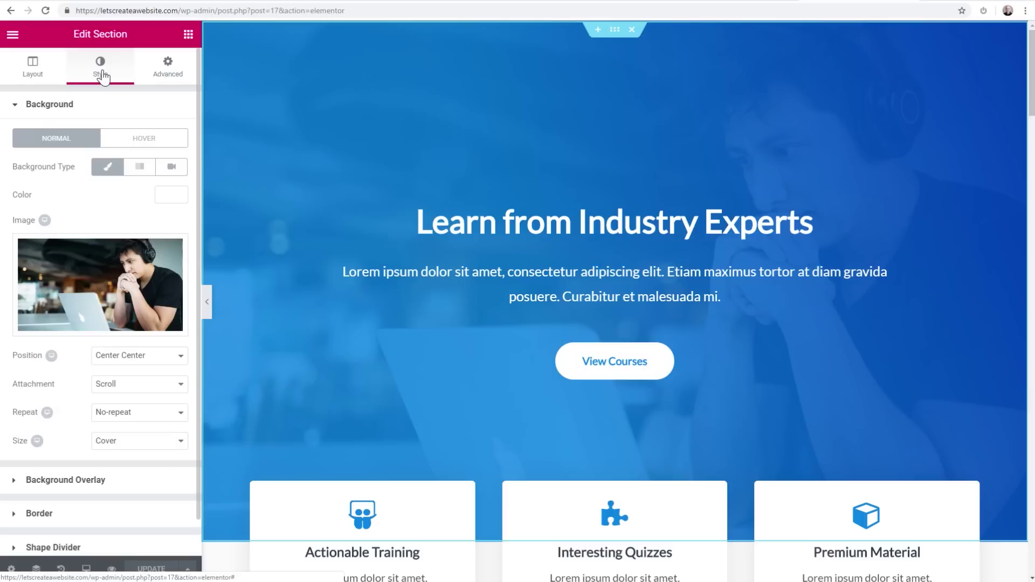
pyautogui.moveTo(102, 240)
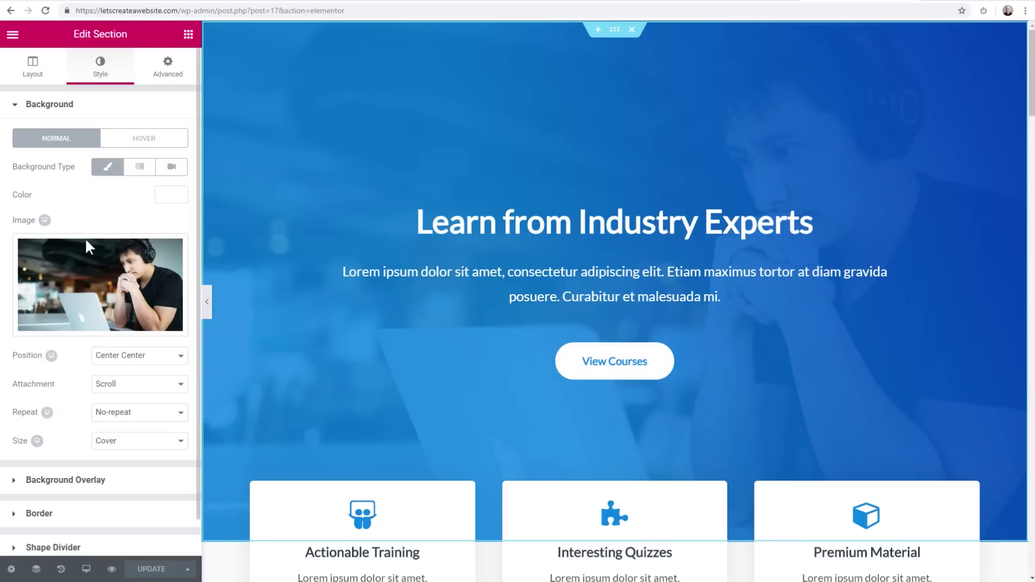
pyautogui.moveTo(96, 325)
pyautogui.scroll(-1, 101, 199)
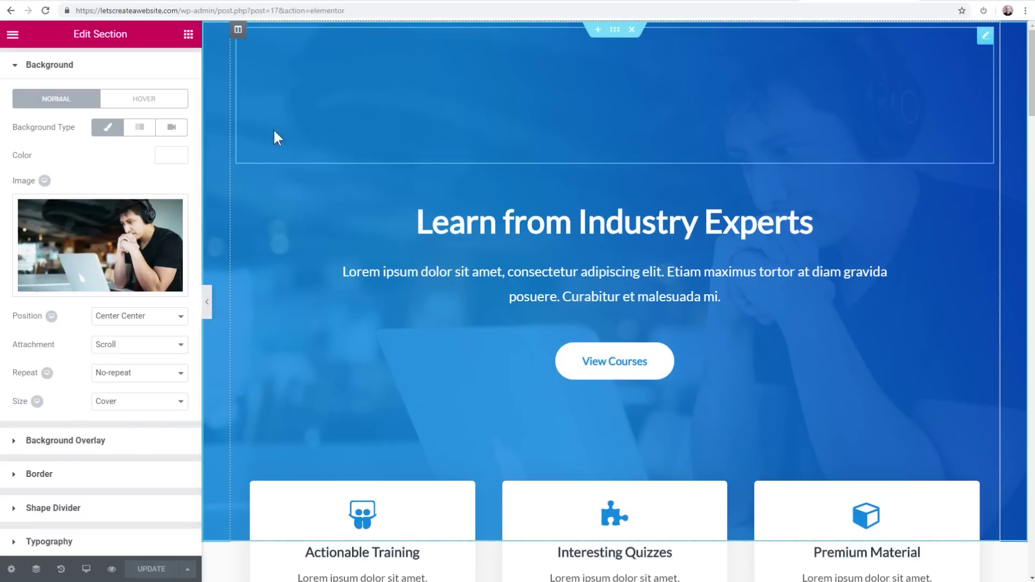
# Try a teal first color in the hero section's background overlay gradient, clear that color and collapse the overlay settings.
pyautogui.click(80, 442)
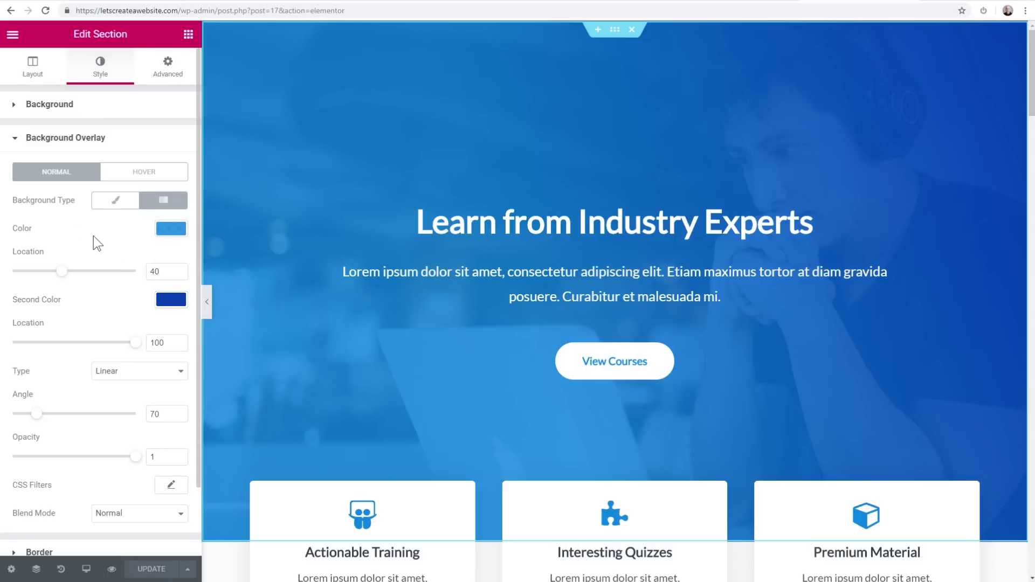
pyautogui.click(170, 228)
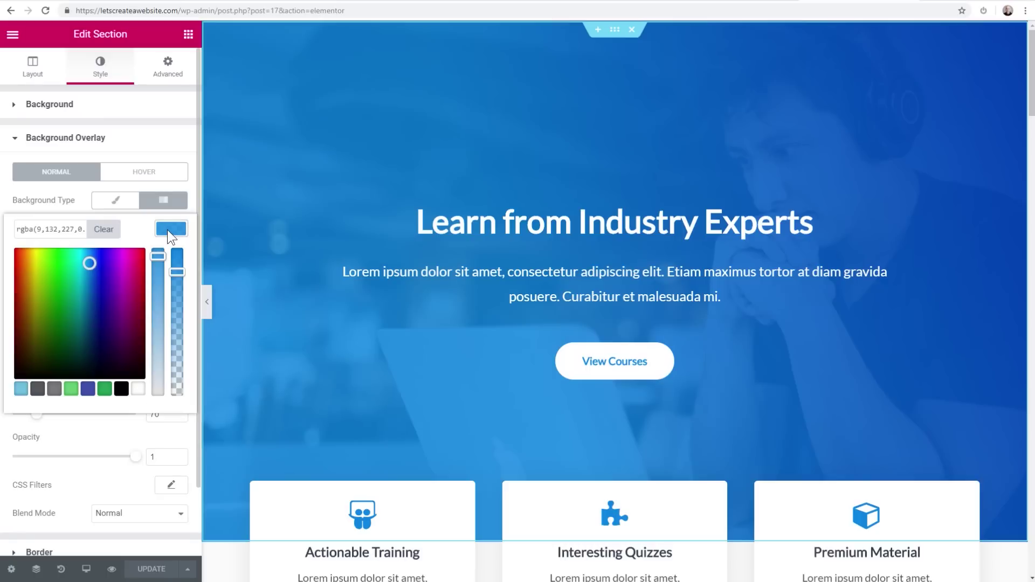
pyautogui.moveTo(89, 262); pyautogui.dragTo(79, 295)
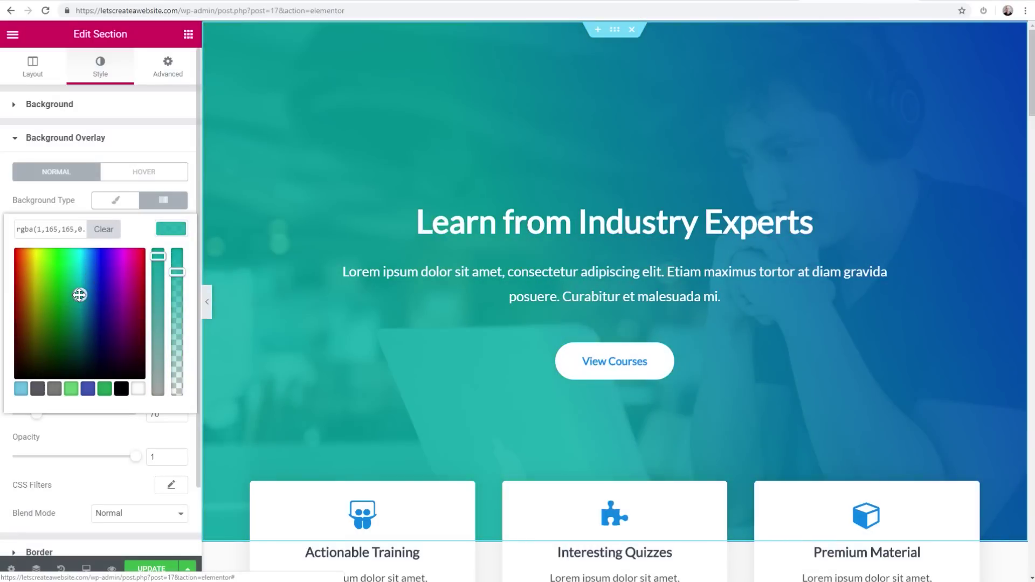
pyautogui.click(100, 229)
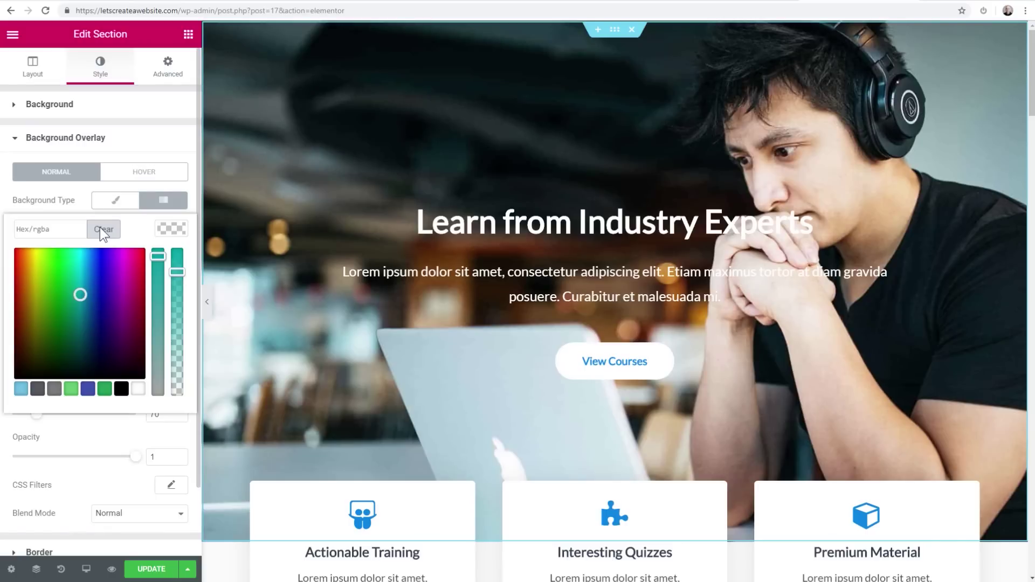
pyautogui.click(63, 200)
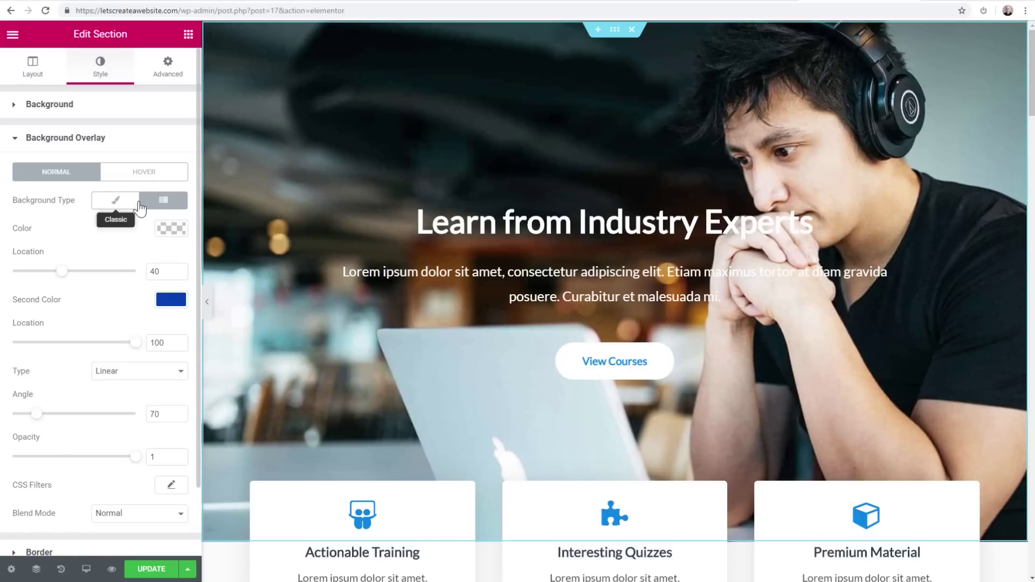
pyautogui.click(85, 141)
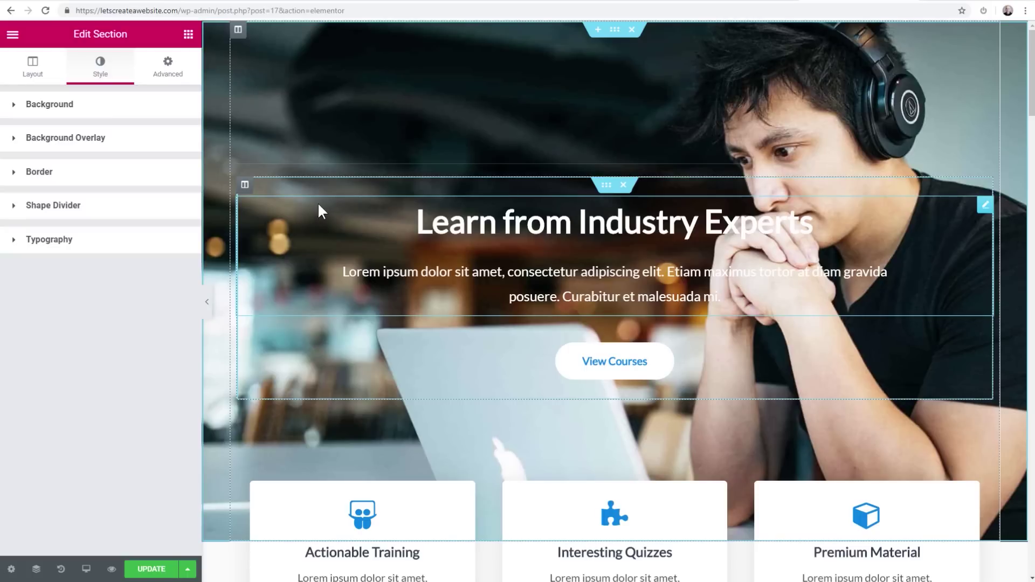
# Give the inner column holding the hero heading and View Courses button a classic background in black, #000000.
pyautogui.click(244, 186)
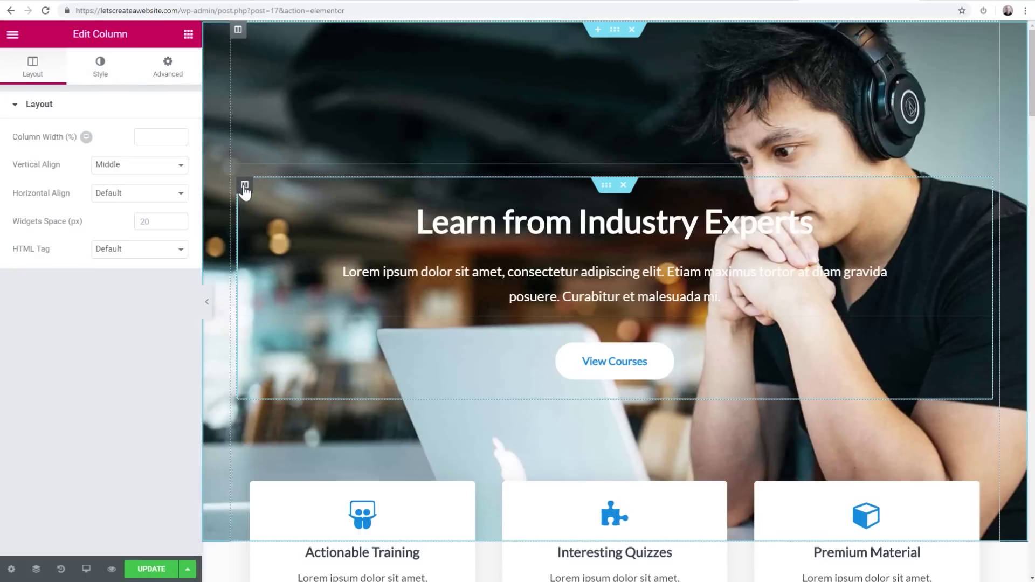
pyautogui.click(114, 72)
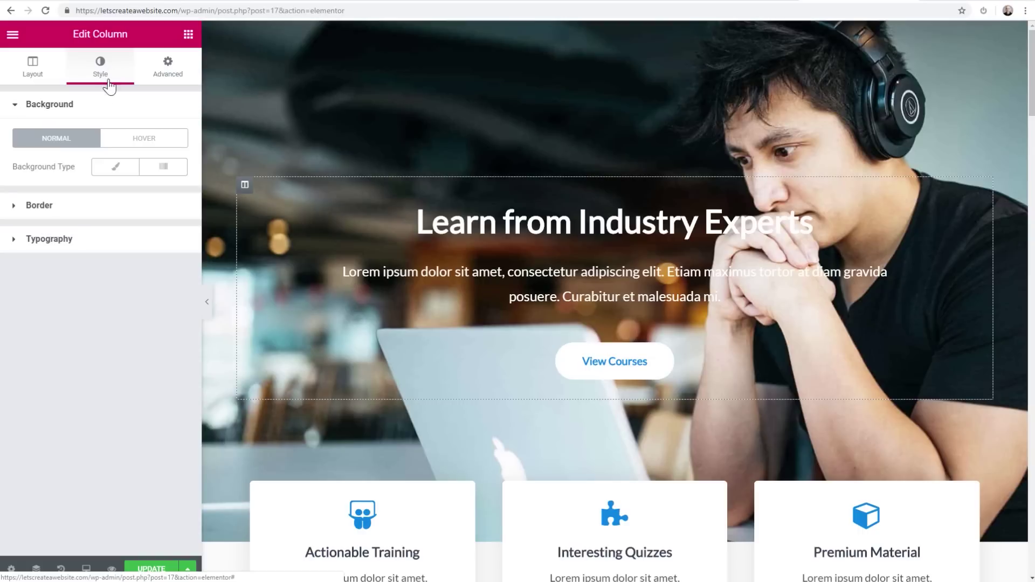
pyautogui.click(112, 169)
pyautogui.click(163, 196)
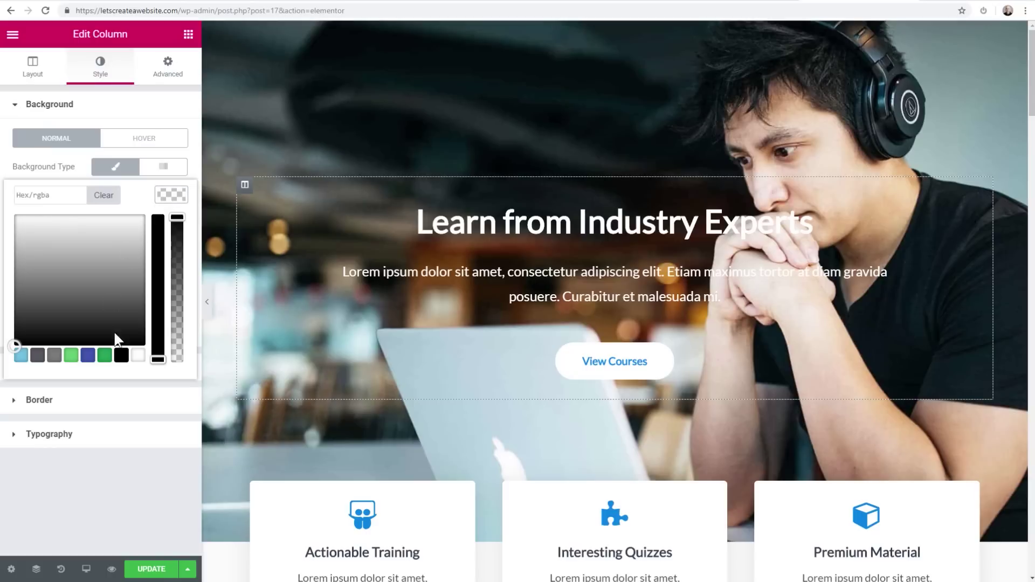
pyautogui.click(122, 356)
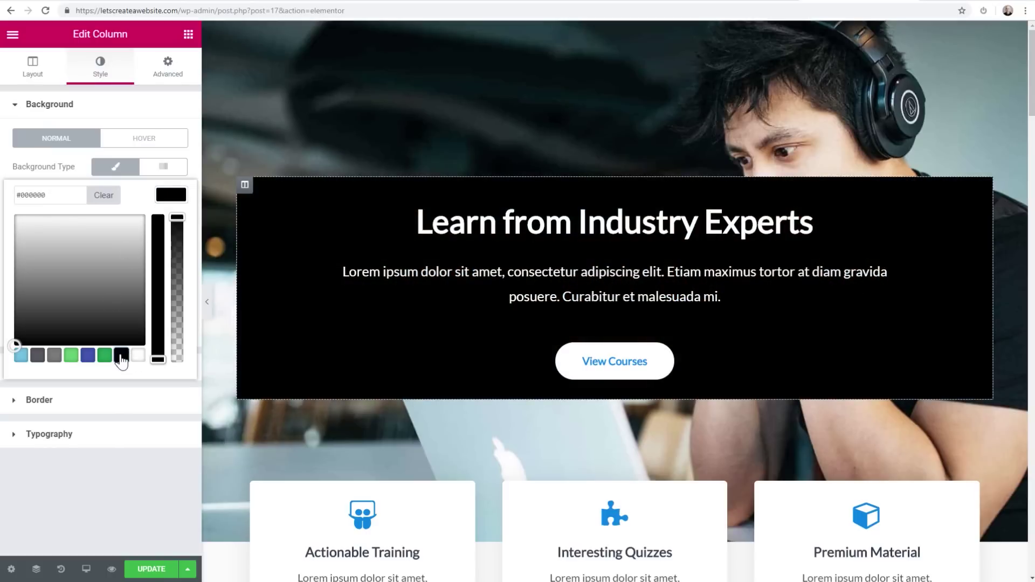
# View the hero heading's image box settings and browse the whole widget library.
pyautogui.click(101, 470)
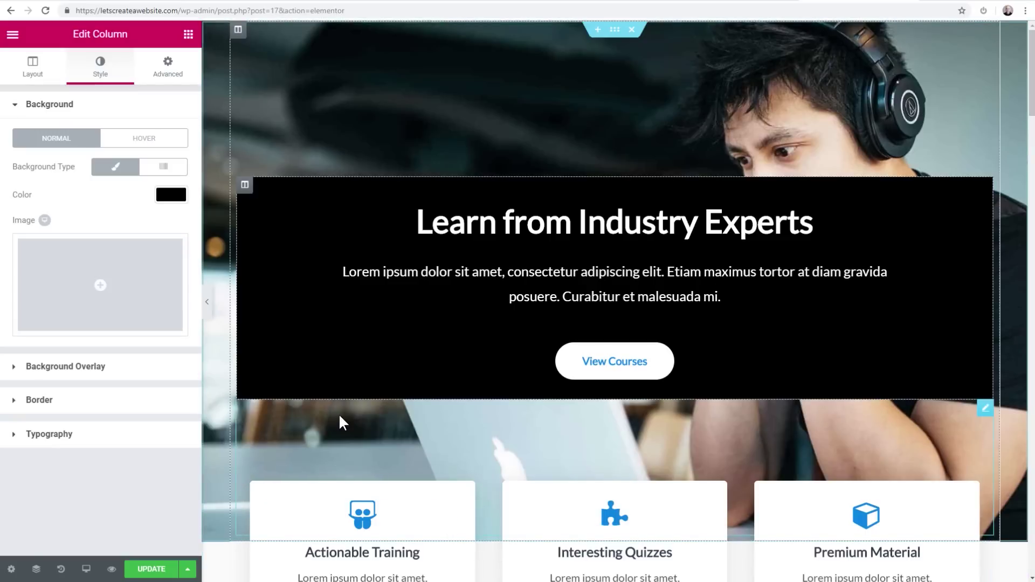
pyautogui.click(435, 225)
pyautogui.click(647, 226)
pyautogui.click(527, 226)
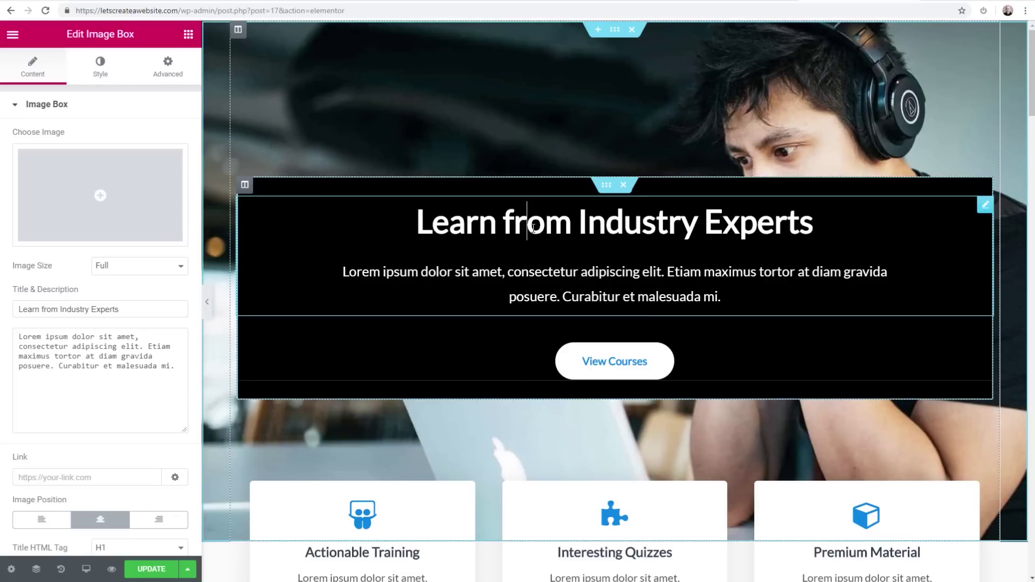
pyautogui.click(188, 36)
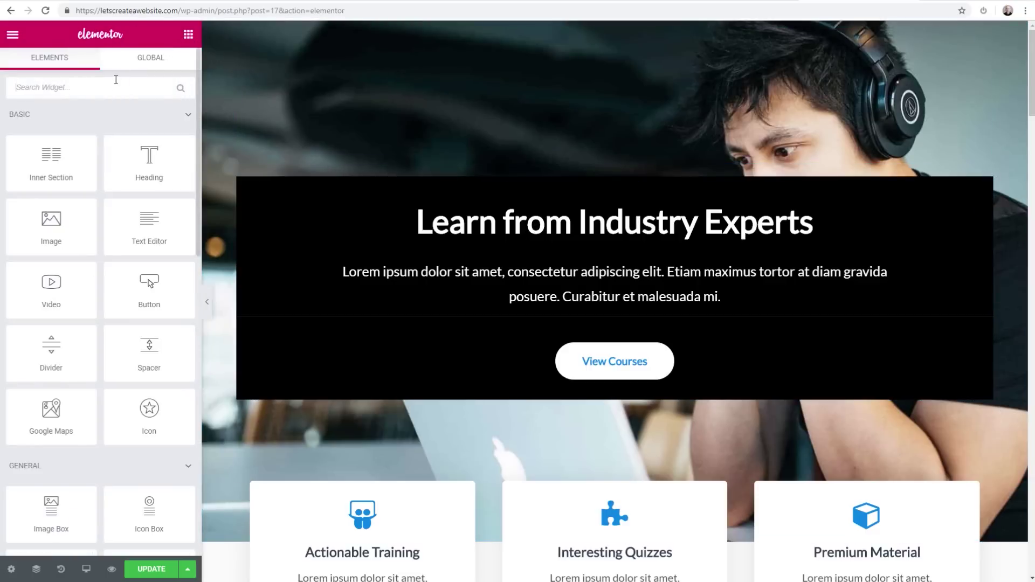
pyautogui.scroll(-3, 91, 178)
pyautogui.scroll(-3, 98, 188)
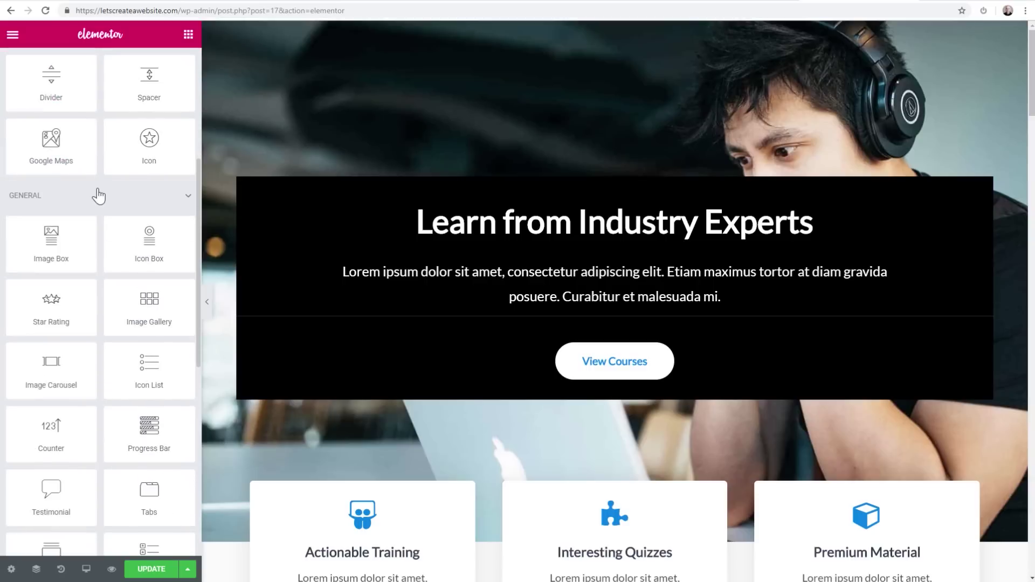
pyautogui.scroll(-6, 98, 192)
pyautogui.scroll(-4, 98, 192)
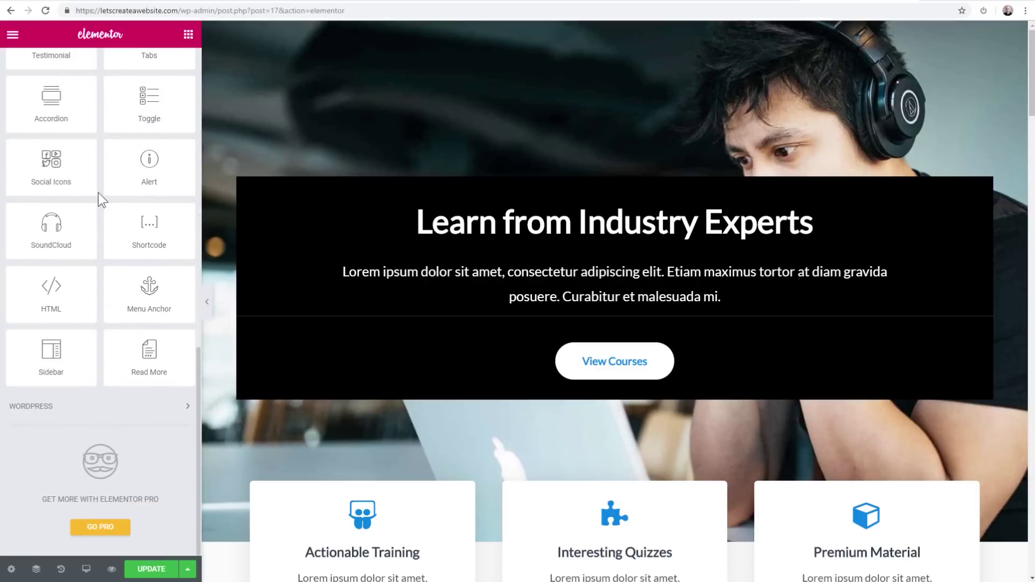
pyautogui.scroll(15, 98, 192)
# Add sample letters after "from" in the hero title so it reads "Learn fromghjghfg Industry Experts".
pyautogui.click(545, 206)
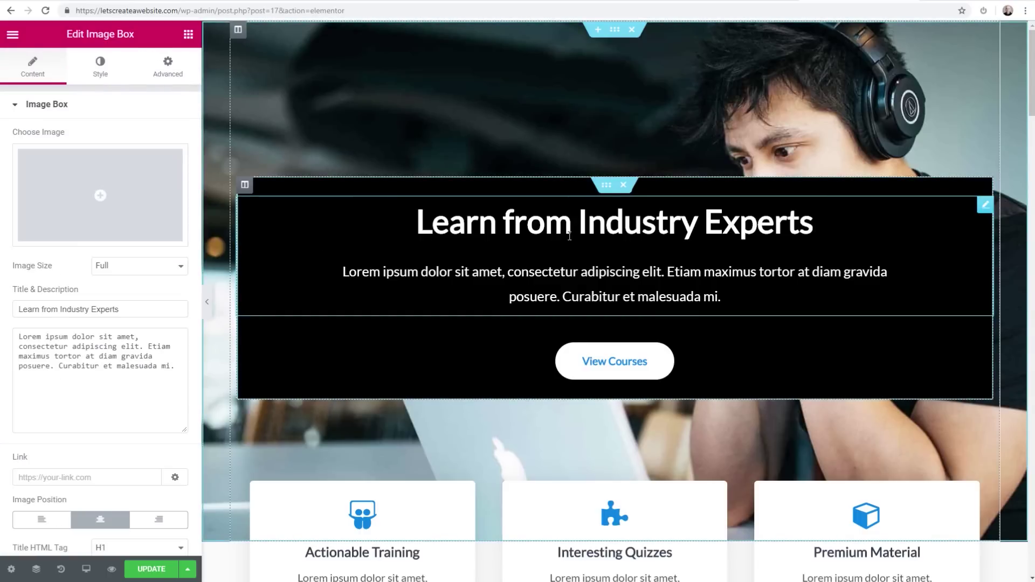
pyautogui.click(570, 227)
pyautogui.write('ghfg')
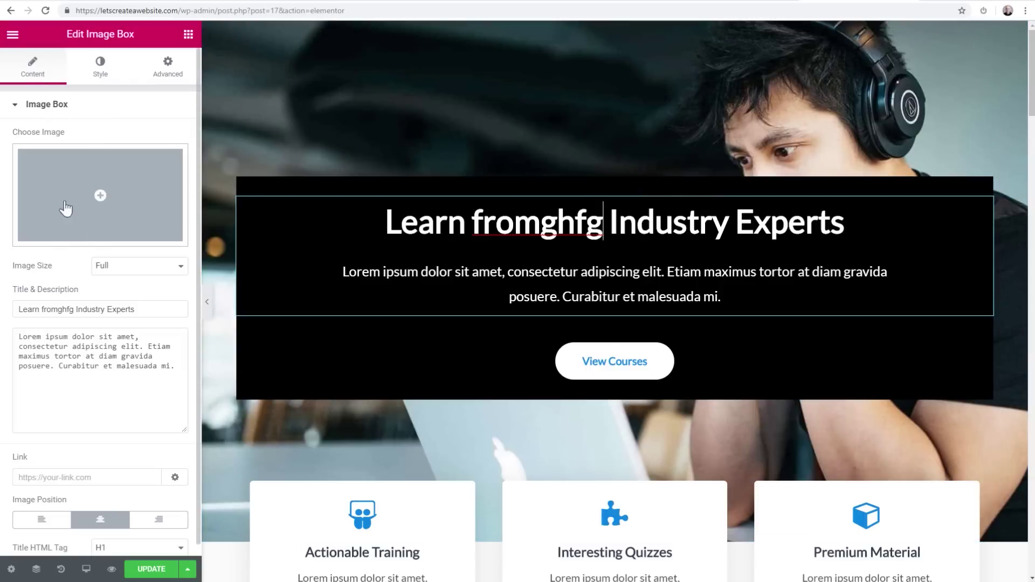
pyautogui.click(576, 226)
pyautogui.write('jgh')
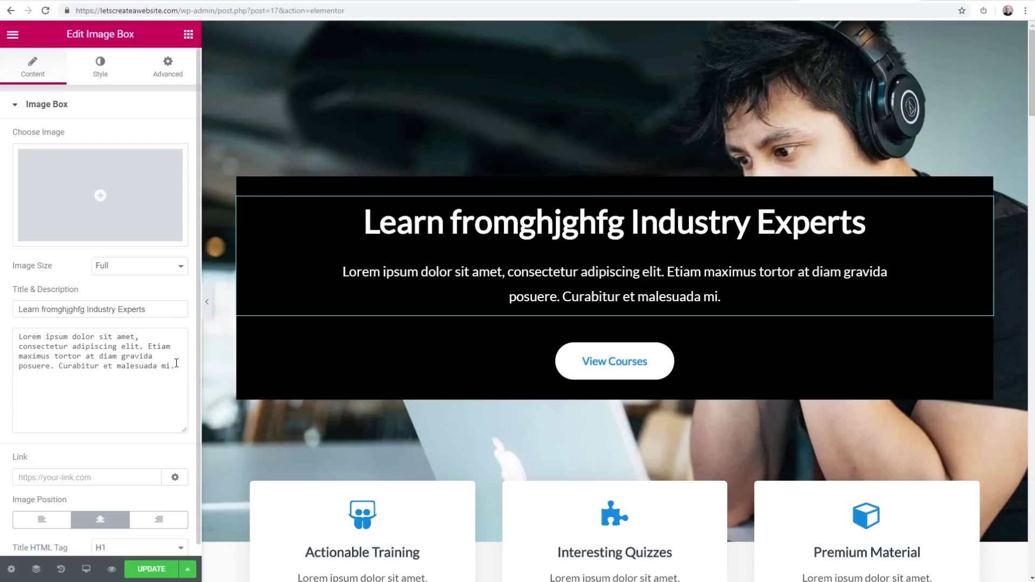
# Examine the hero image box's title and description fields and its image style settings.
pyautogui.moveTo(176, 370); pyautogui.dragTo(134, 309)
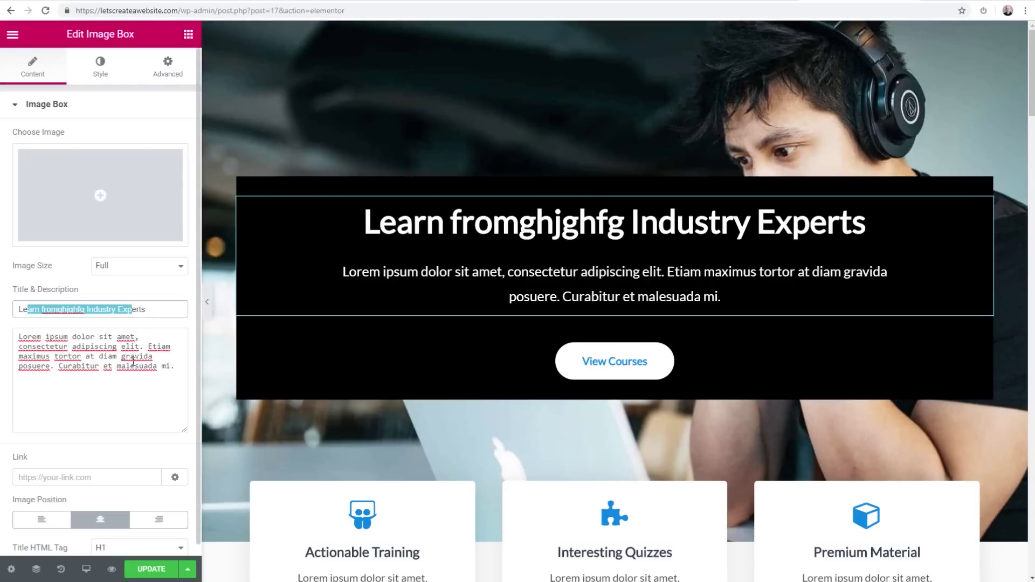
pyautogui.moveTo(139, 366); pyautogui.dragTo(73, 333)
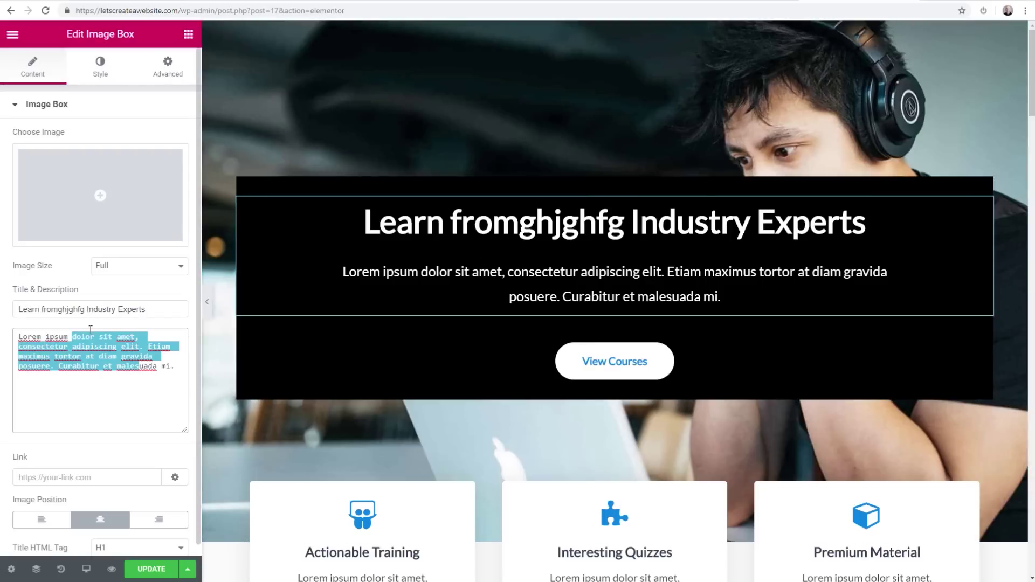
pyautogui.click(100, 75)
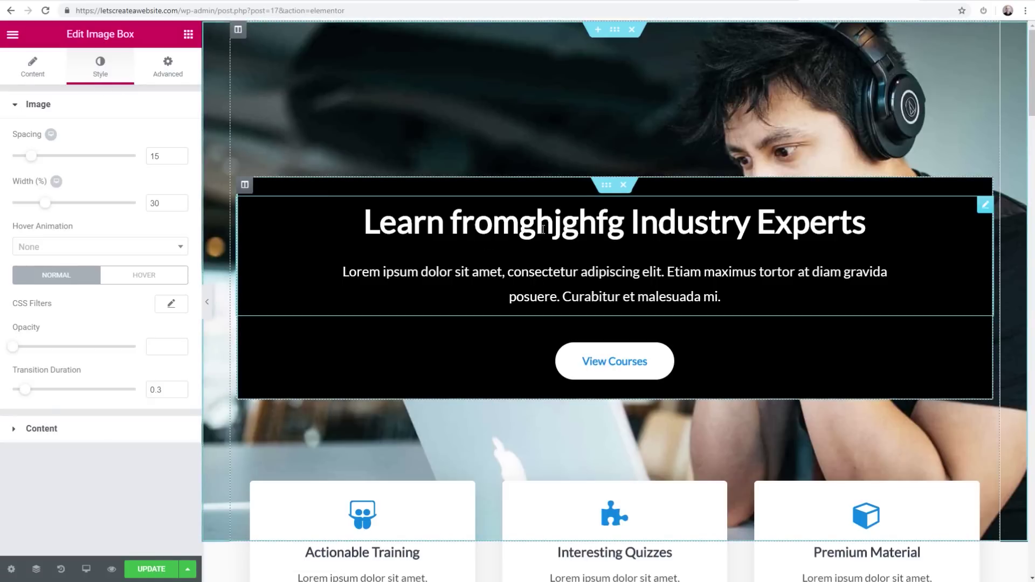
pyautogui.click(581, 256)
pyautogui.click(582, 221)
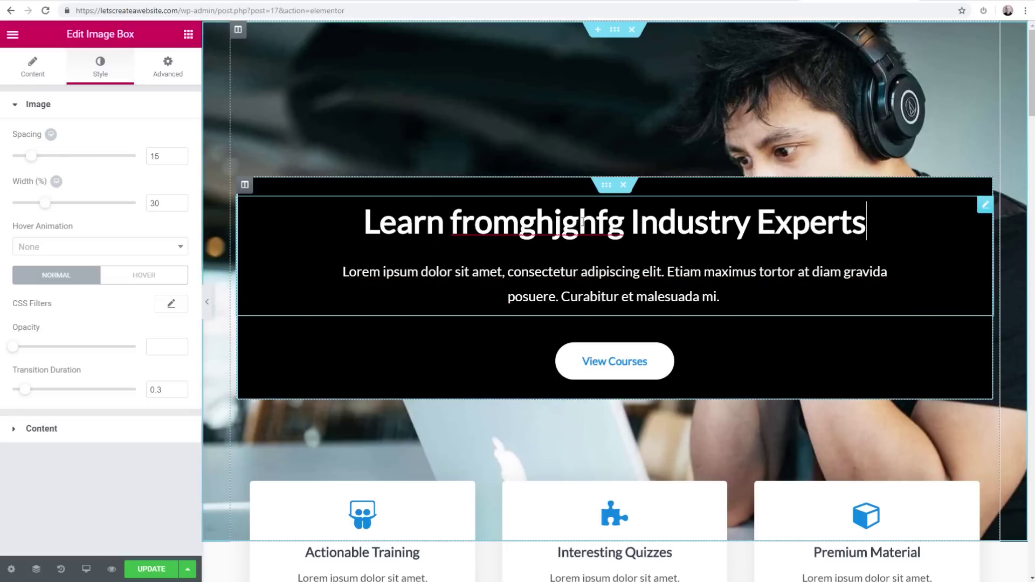
# Check the View Courses button's text and link, try left and right alignment, and return the button to center.
pyautogui.click(671, 373)
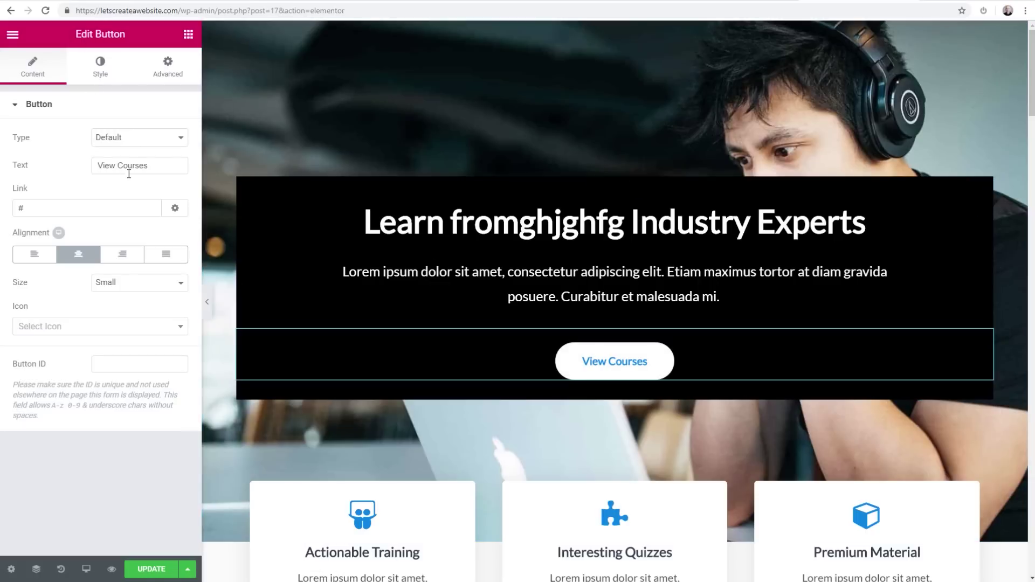
pyautogui.moveTo(148, 168); pyautogui.dragTo(83, 161)
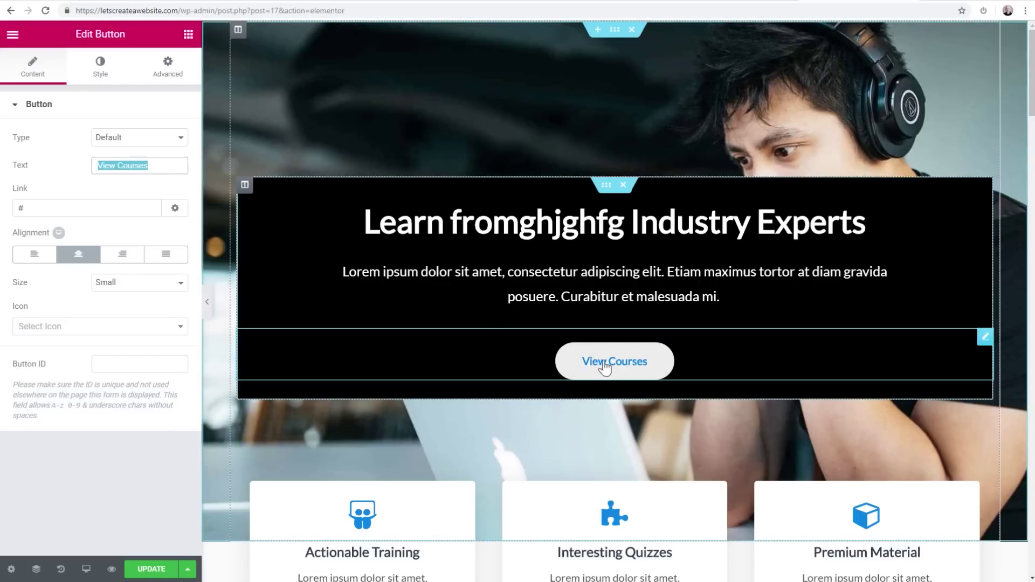
pyautogui.moveTo(37, 204); pyautogui.dragTo(4, 210)
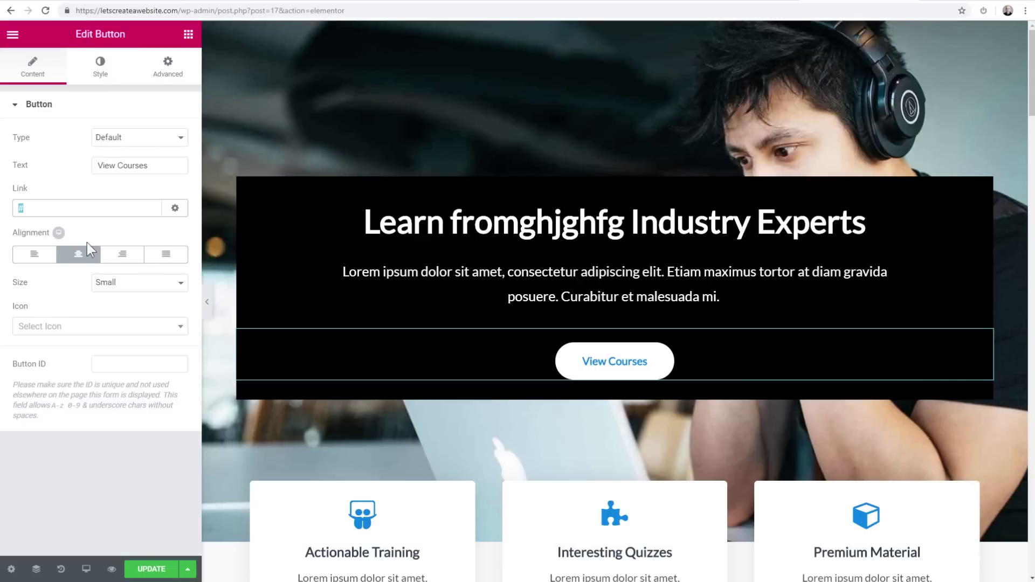
pyautogui.click(35, 256)
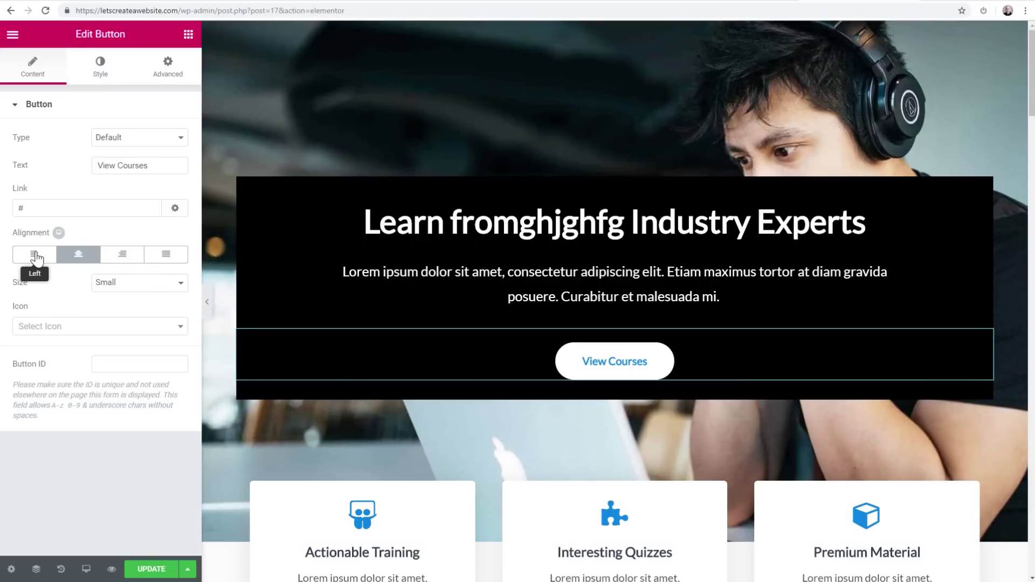
pyautogui.click(77, 257)
pyautogui.click(115, 256)
pyautogui.click(76, 257)
pyautogui.click(76, 257)
# Add the angle-double-right icon to the View Courses button.
pyautogui.click(98, 330)
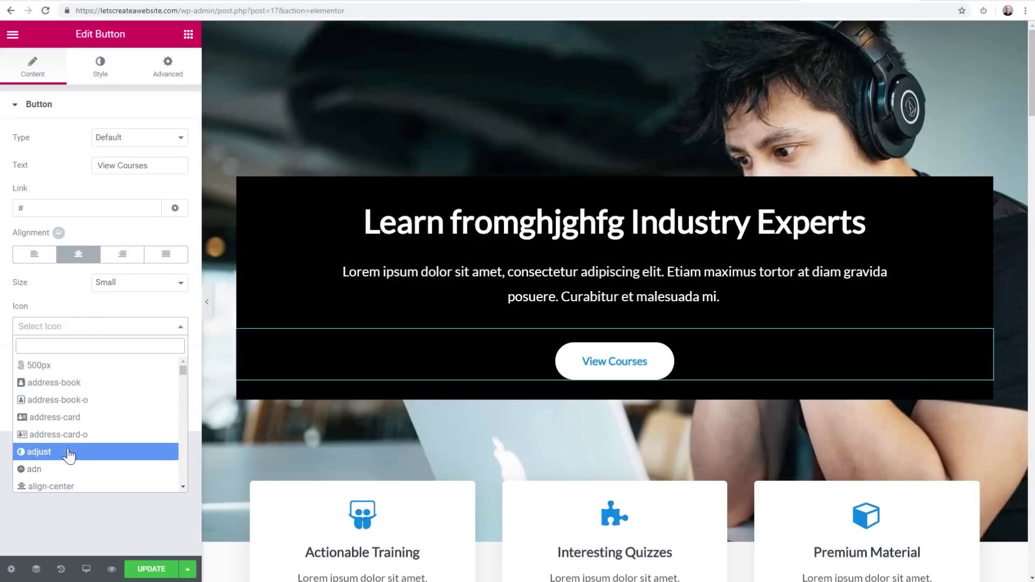
pyautogui.scroll(-1, 67, 463)
pyautogui.scroll(-4, 67, 463)
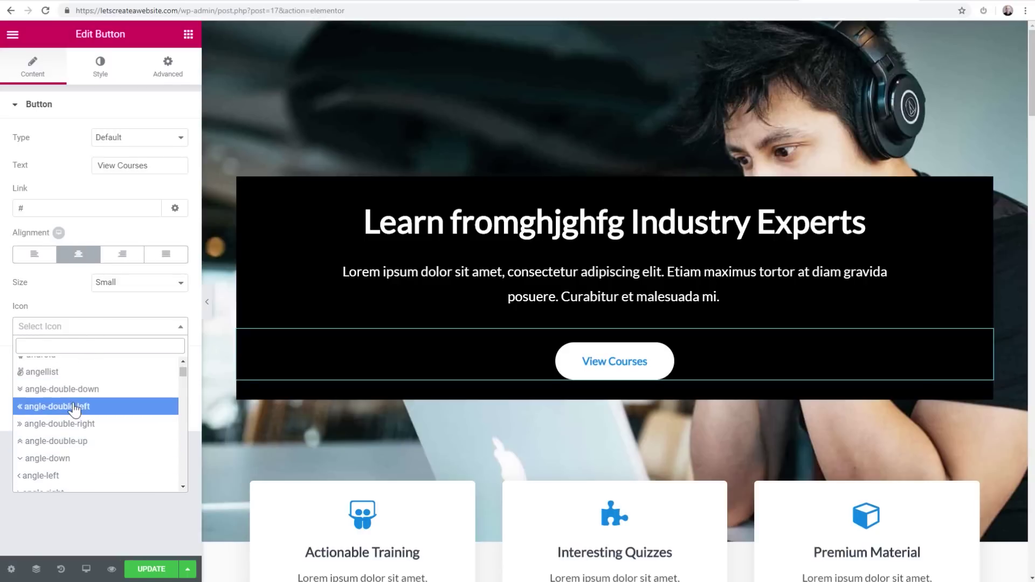
pyautogui.click(73, 425)
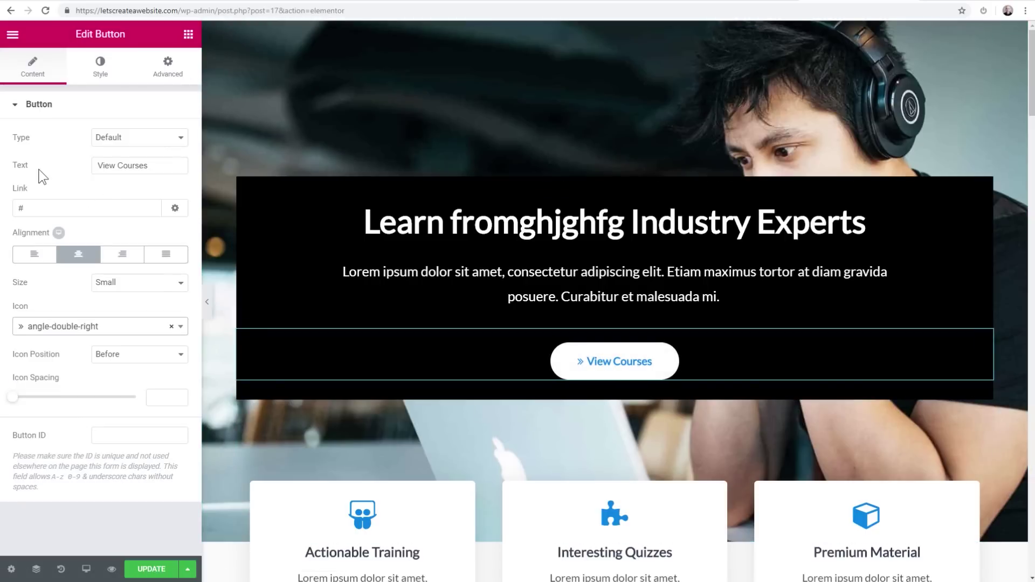
# Set the View Courses button's typography to size 25 px and weight 900.
pyautogui.click(100, 74)
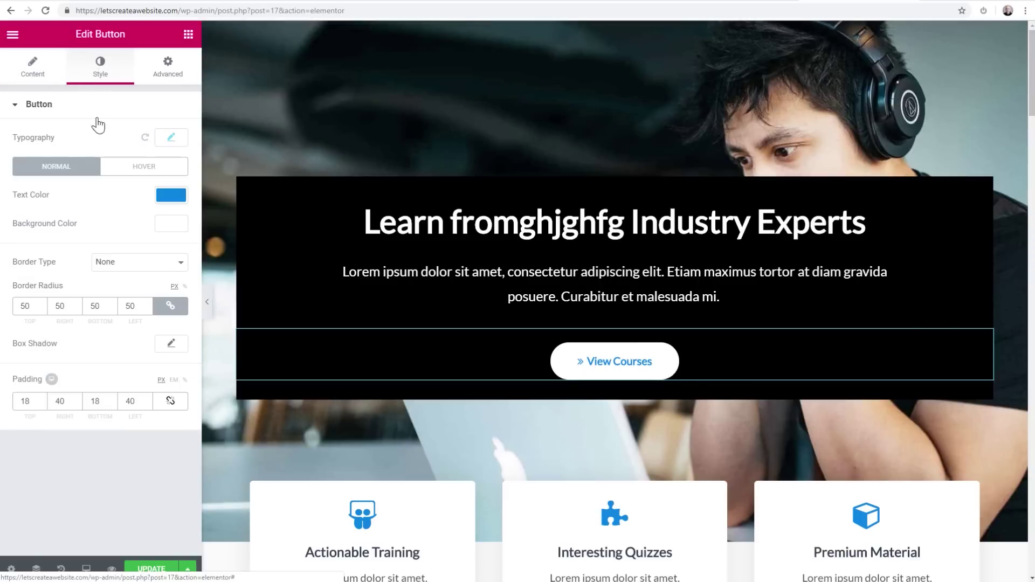
pyautogui.click(171, 139)
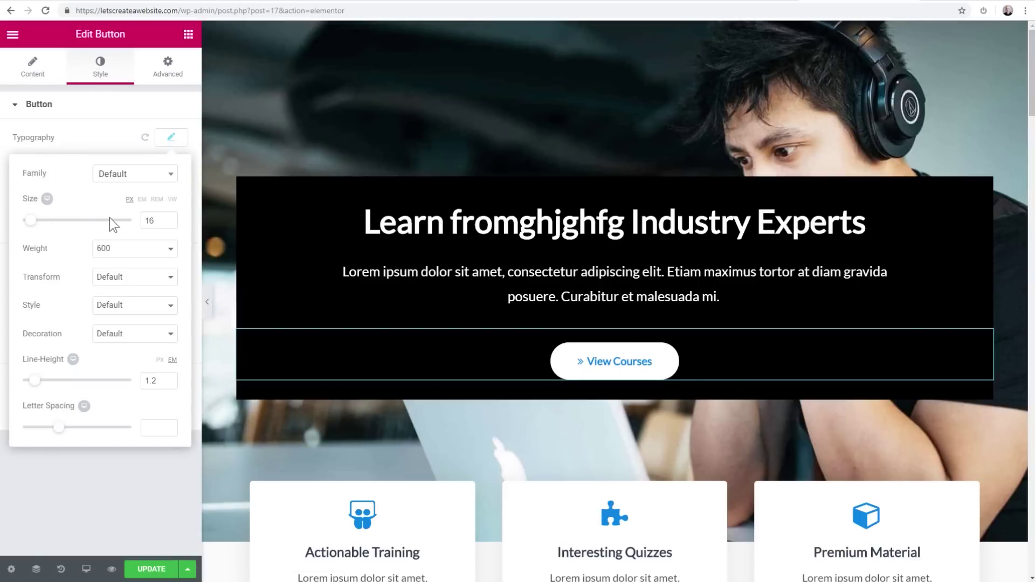
pyautogui.moveTo(37, 228); pyautogui.dragTo(43, 219)
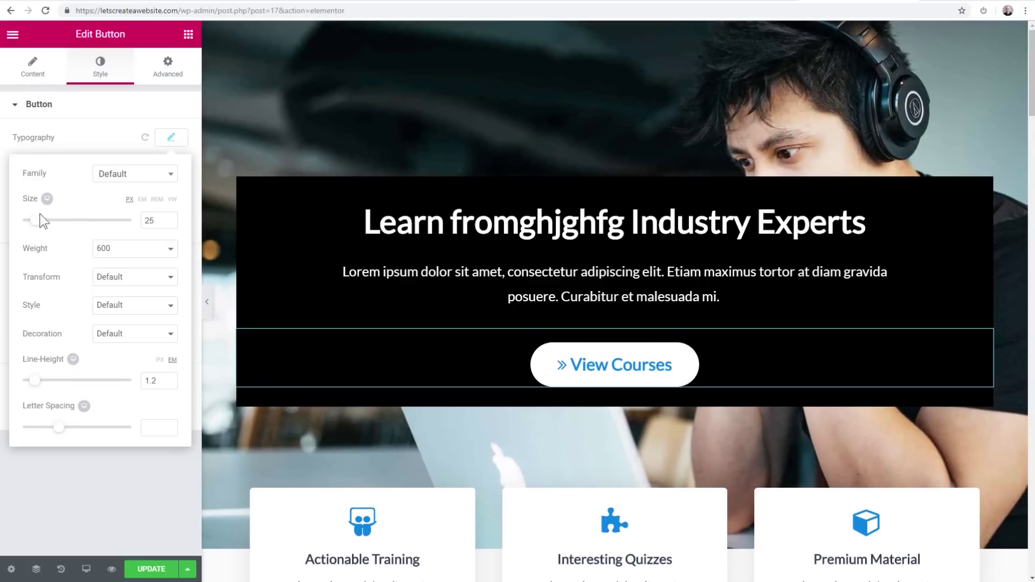
pyautogui.click(112, 250)
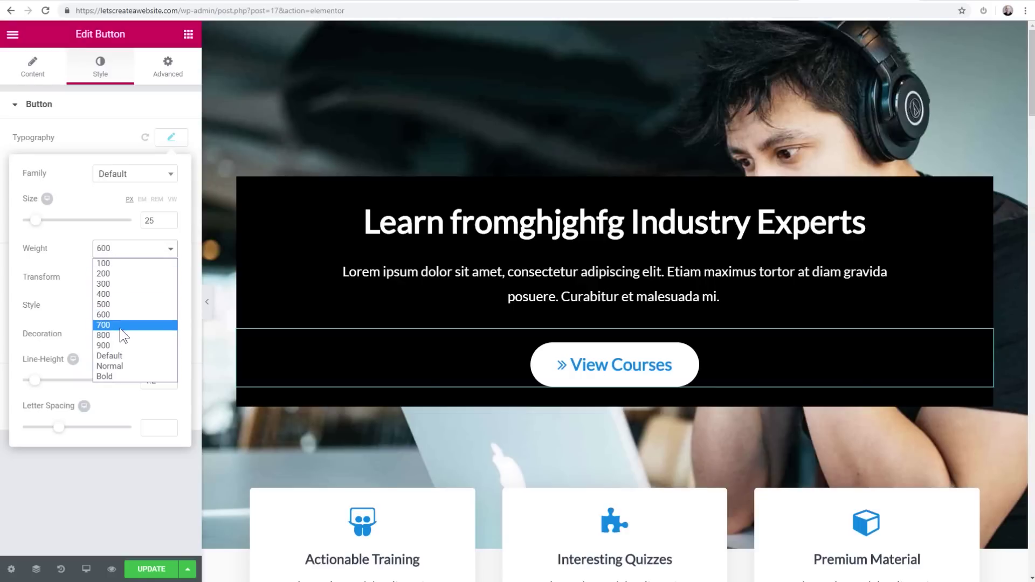
pyautogui.click(119, 344)
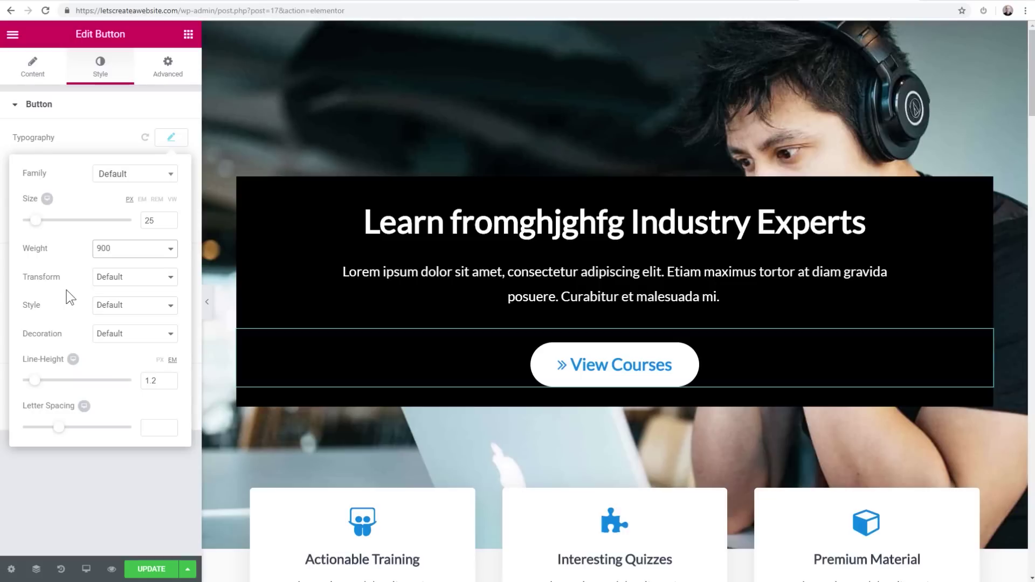
# Set the View Courses button text to Italic style with an Uppercase transform.
pyautogui.click(118, 309)
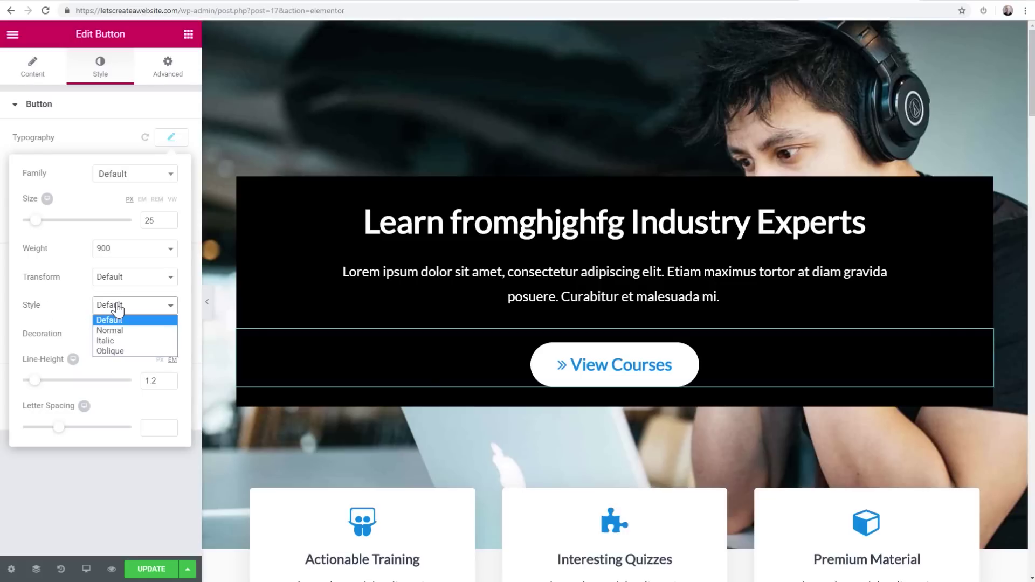
pyautogui.click(119, 340)
pyautogui.click(124, 279)
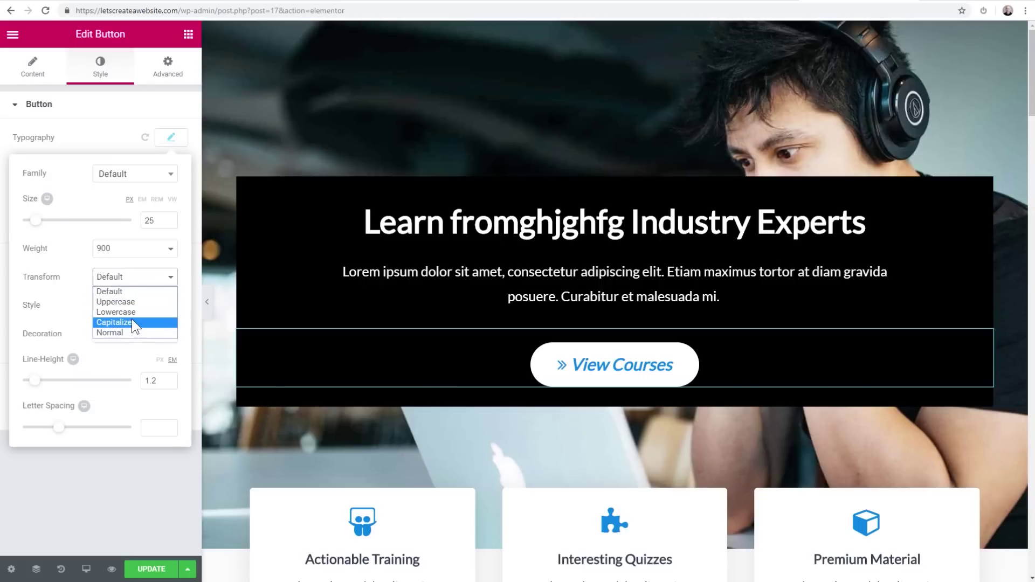
pyautogui.click(131, 302)
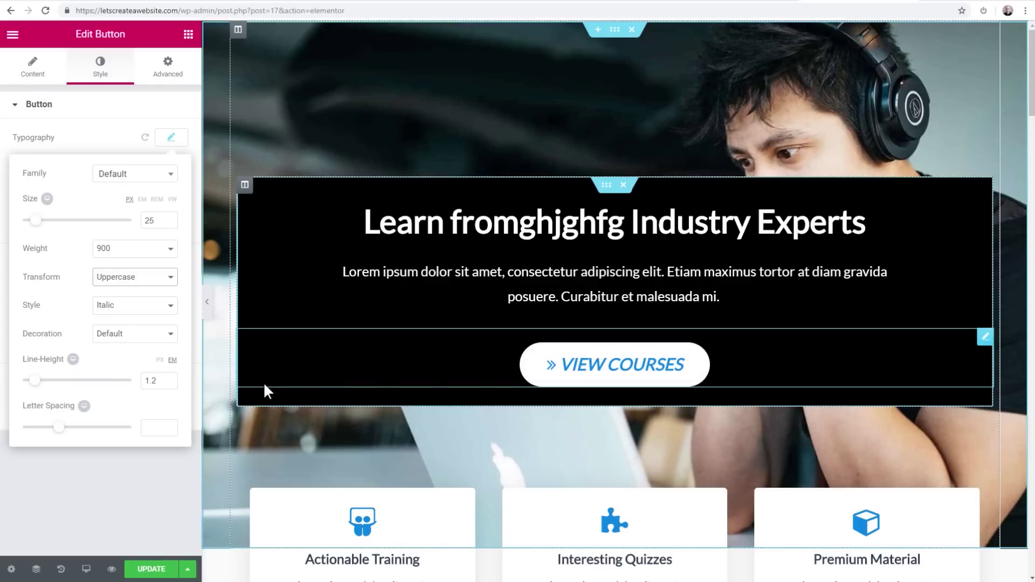
pyautogui.click(115, 465)
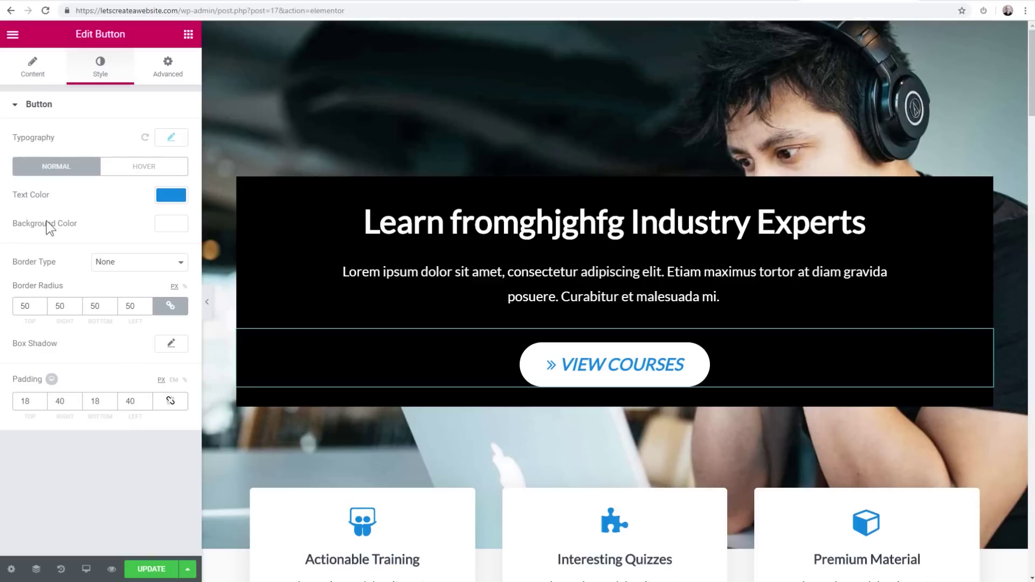
# View the button's text color, and reduce its linked border radius to about 2 px on all corners.
pyautogui.click(171, 195)
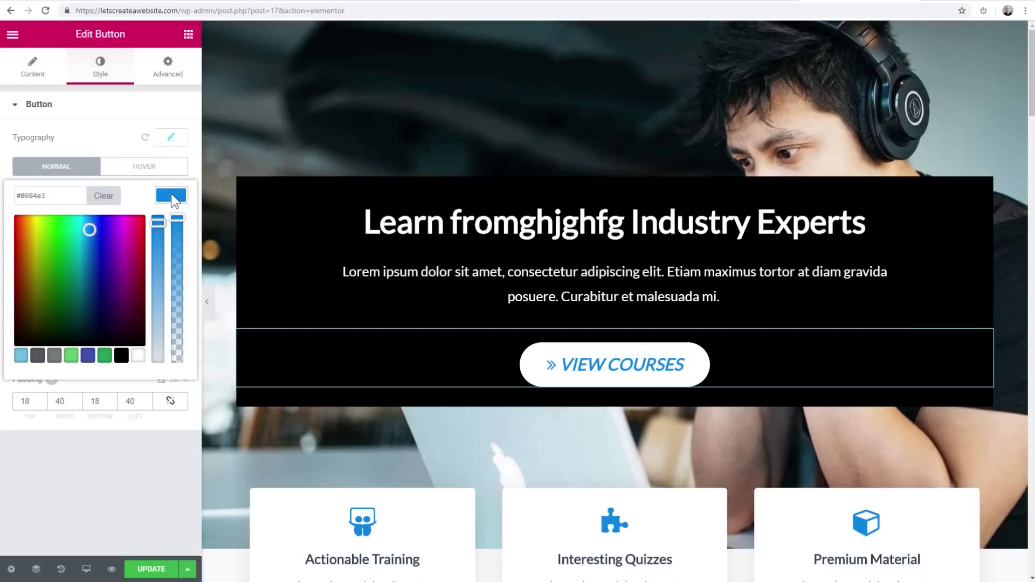
pyautogui.click(173, 199)
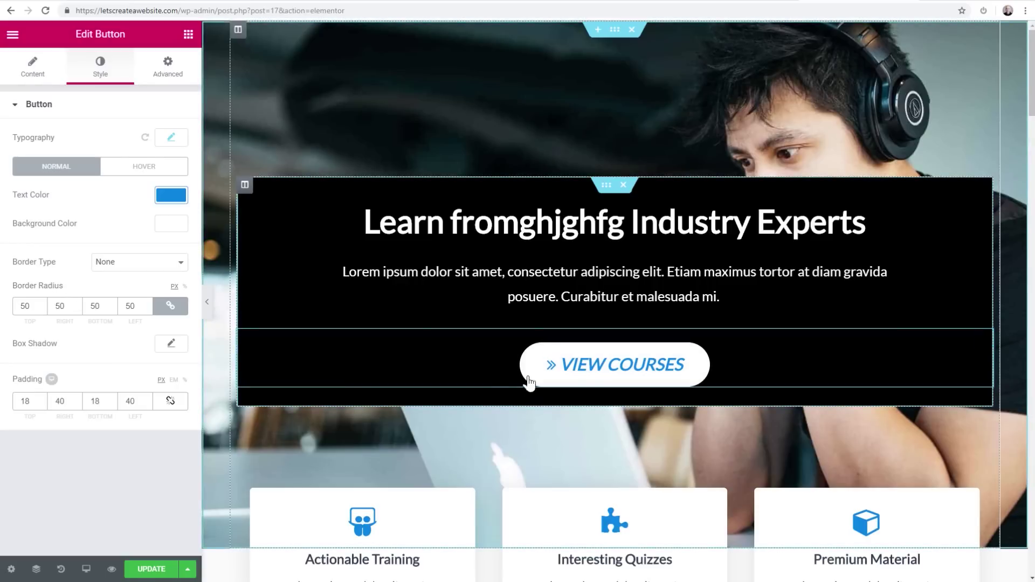
pyautogui.click(42, 309)
pyautogui.moveTo(42, 308); pyautogui.dragTo(42, 308)
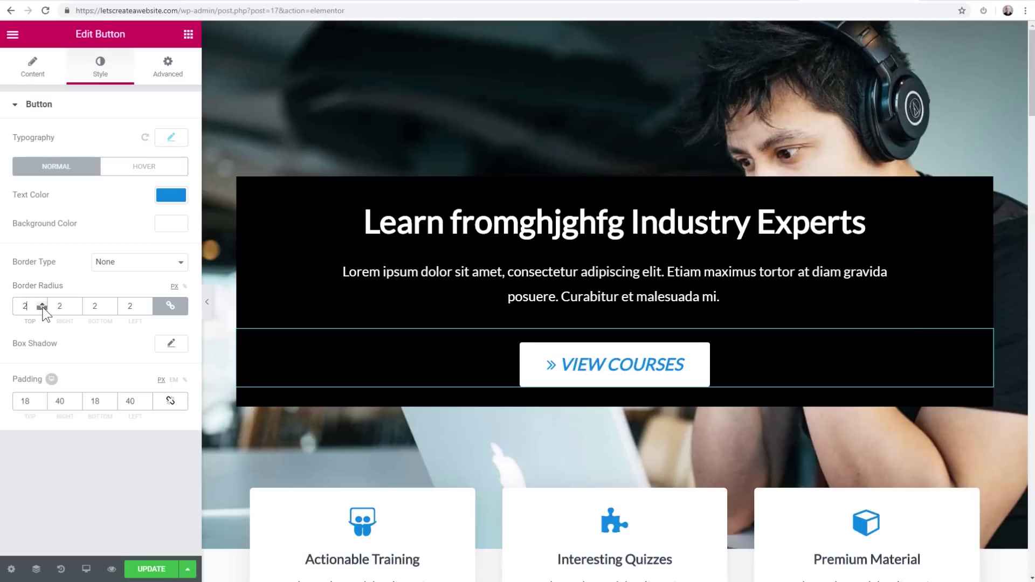
pyautogui.click(42, 309)
# Add a Video widget above the hero heading in the black column and select text in its YouTube link.
pyautogui.click(189, 35)
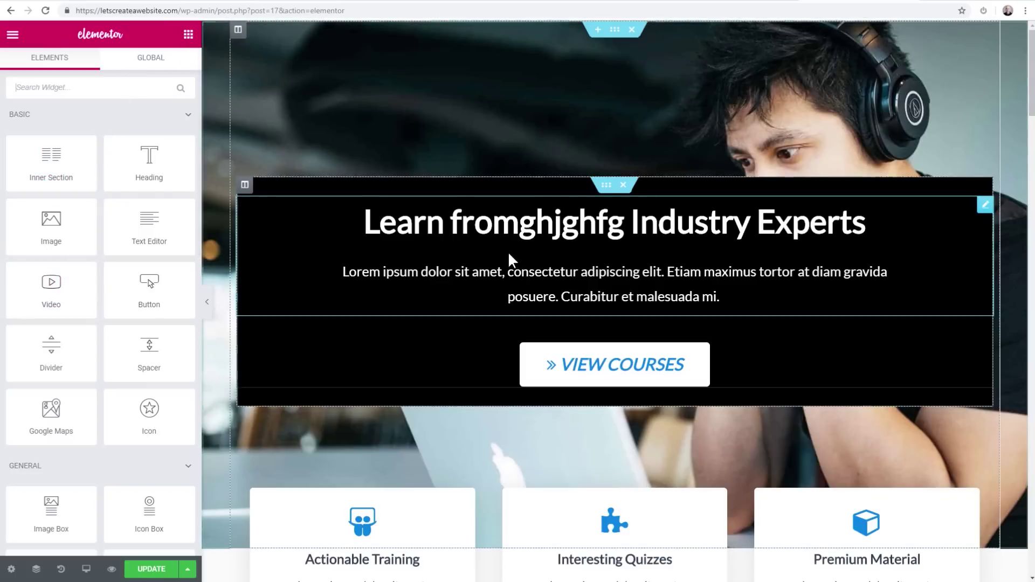
pyautogui.moveTo(50, 293); pyautogui.dragTo(550, 210)
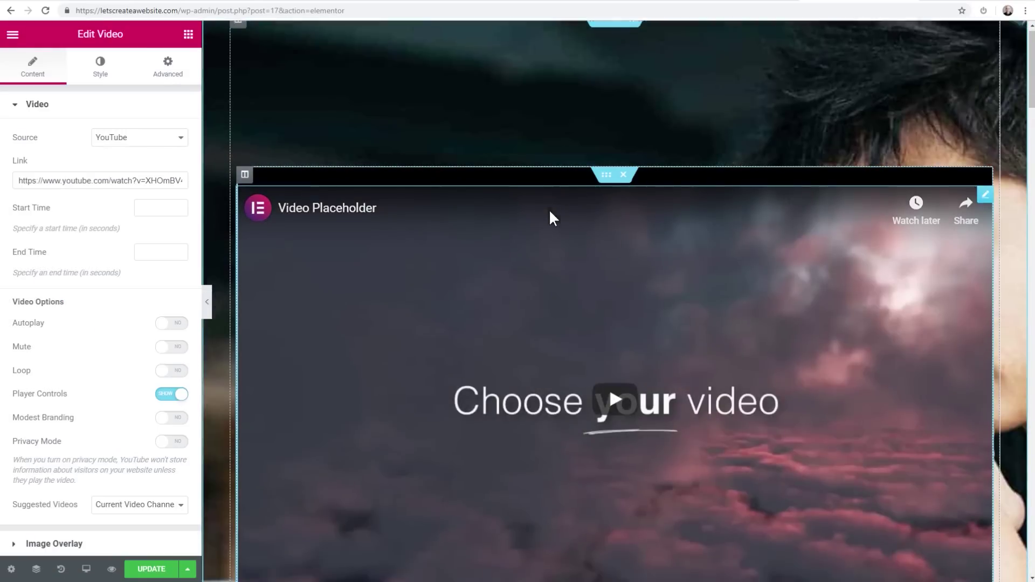
pyautogui.scroll(-4, 550, 219)
pyautogui.scroll(2, 550, 219)
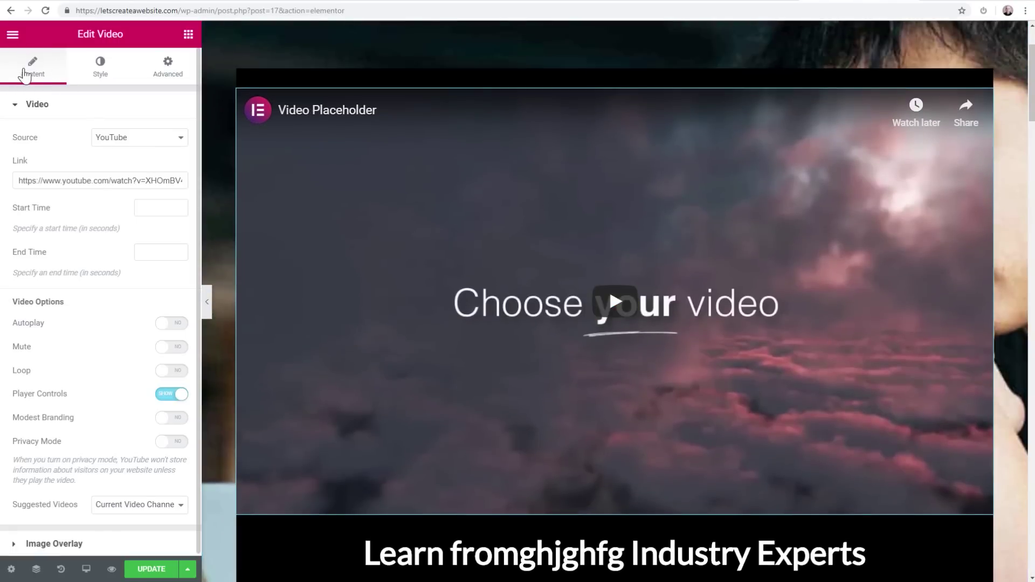
pyautogui.tripleClick(87, 180)
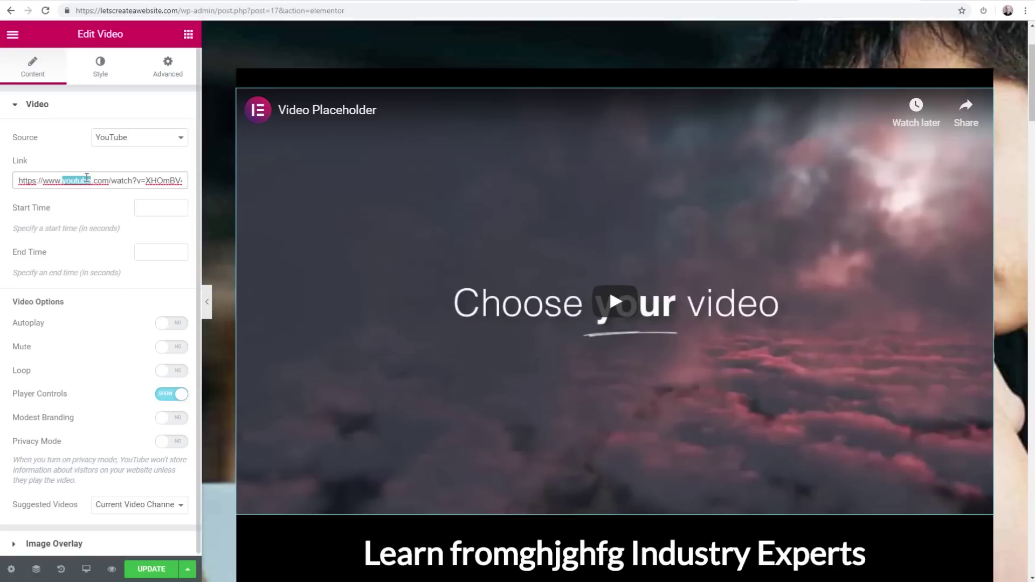
# Review the Video widget's source choices, keep YouTube, and look over its playback options.
pyautogui.click(134, 139)
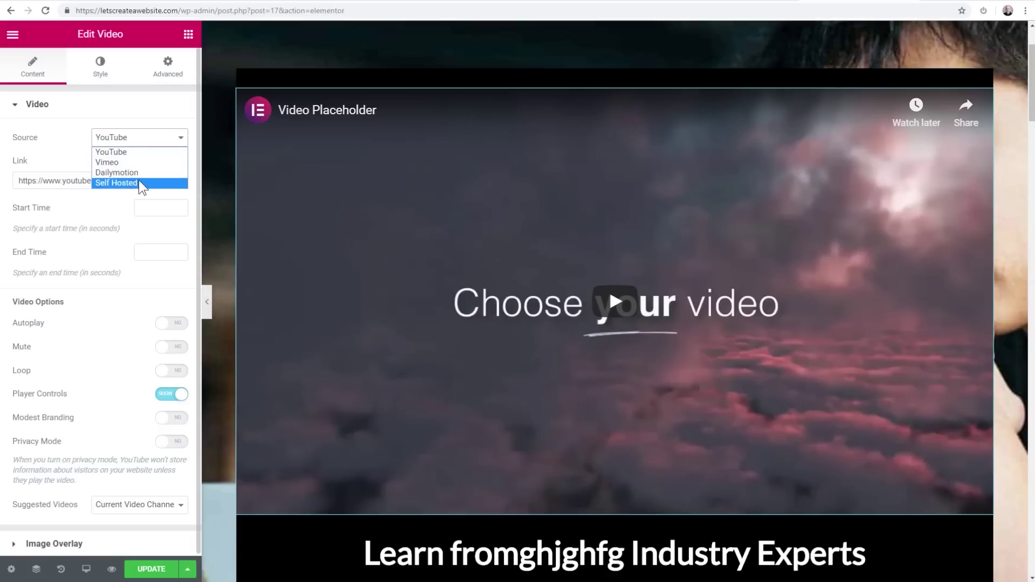
pyautogui.click(55, 148)
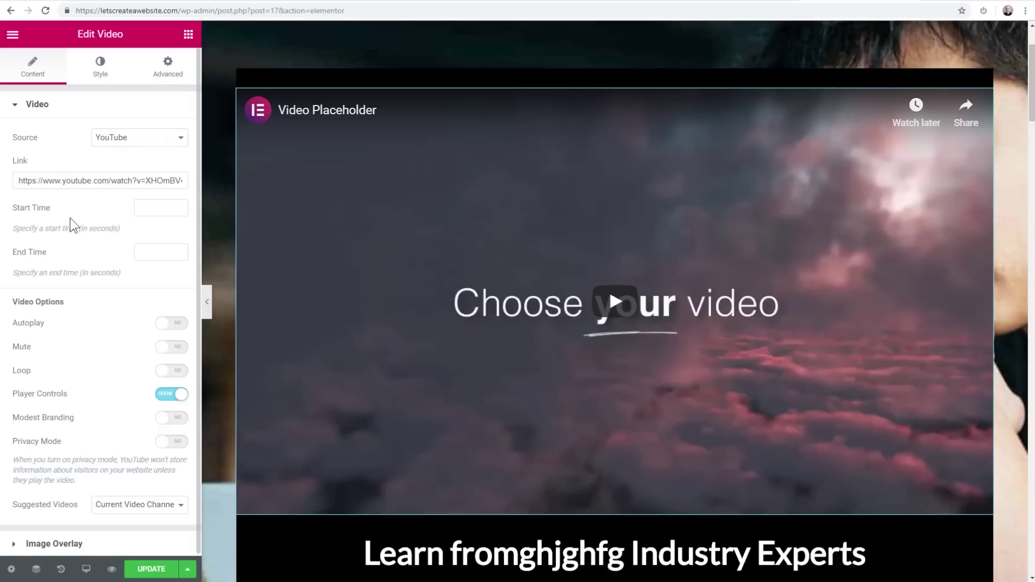
pyautogui.scroll(-1, 86, 237)
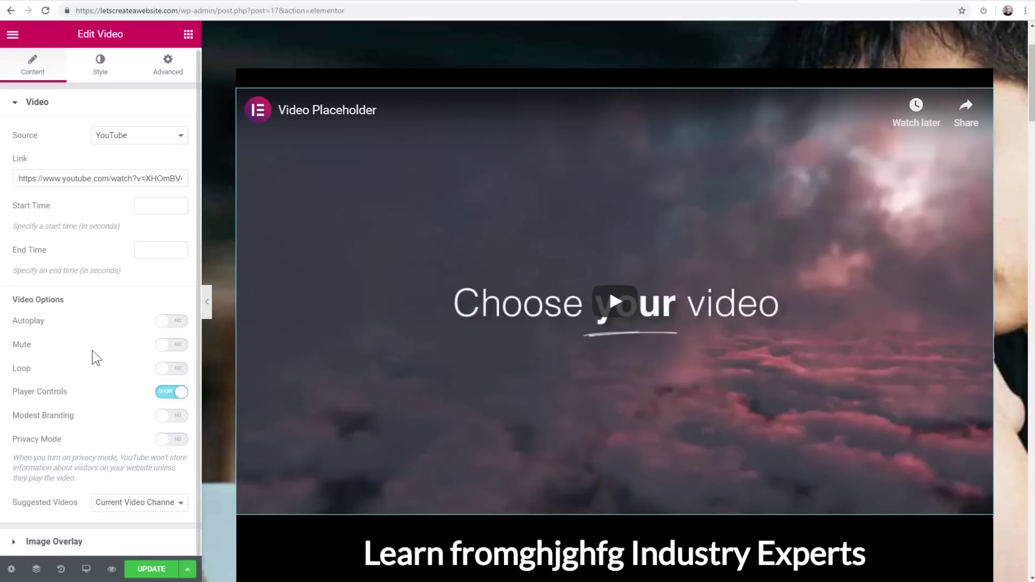
pyautogui.scroll(1, 92, 351)
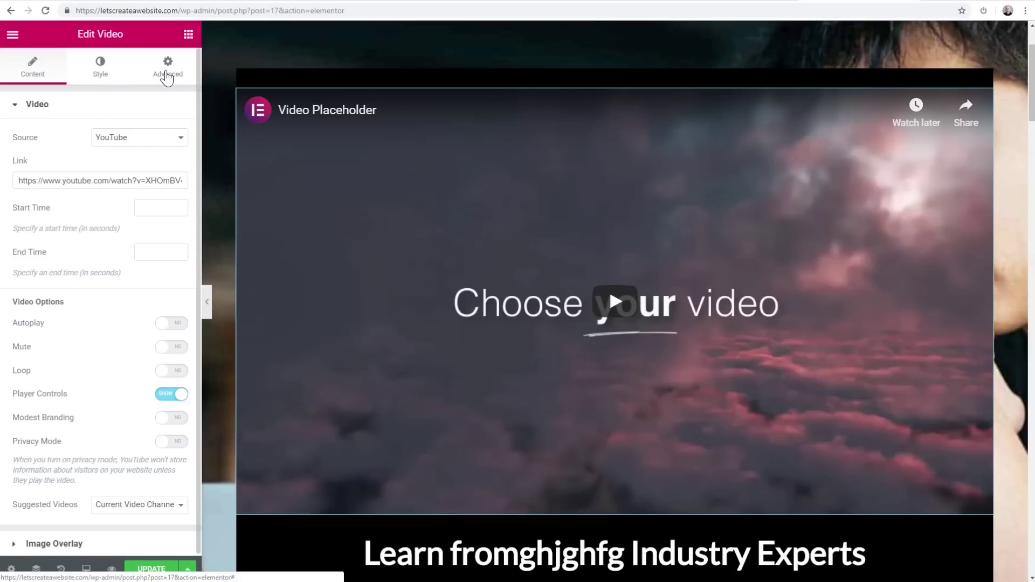
# Set the Video widget's linked margin to 130 px on all four sides.
pyautogui.click(167, 76)
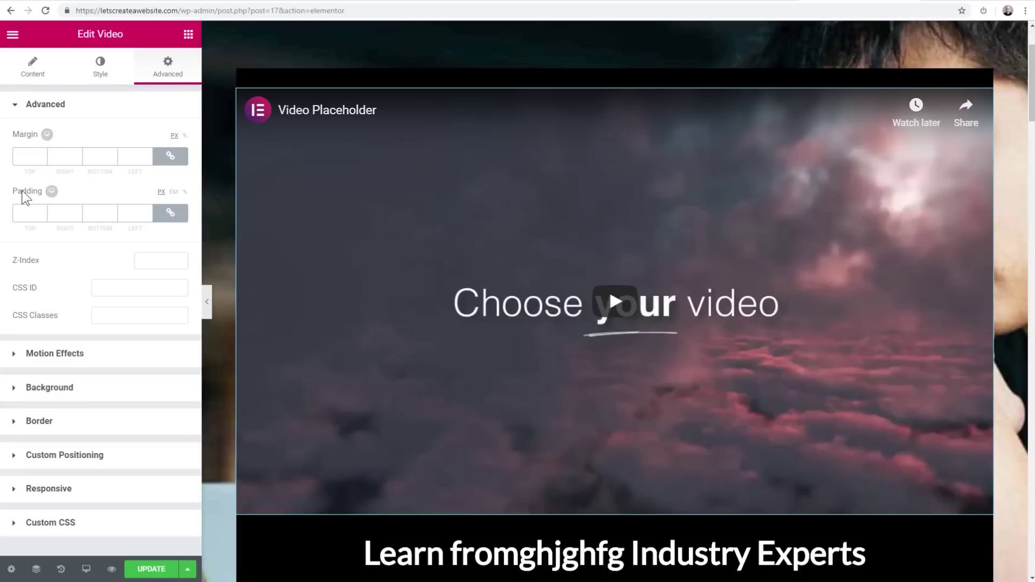
pyautogui.click(43, 160)
pyautogui.write('3')
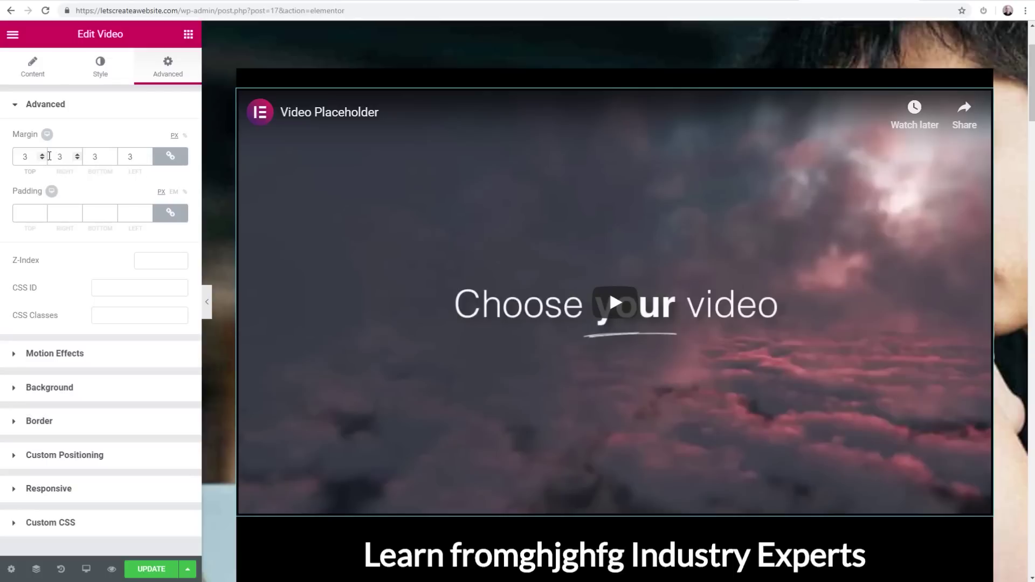
pyautogui.click(41, 154)
pyautogui.moveTo(41, 156); pyautogui.dragTo(41, 157)
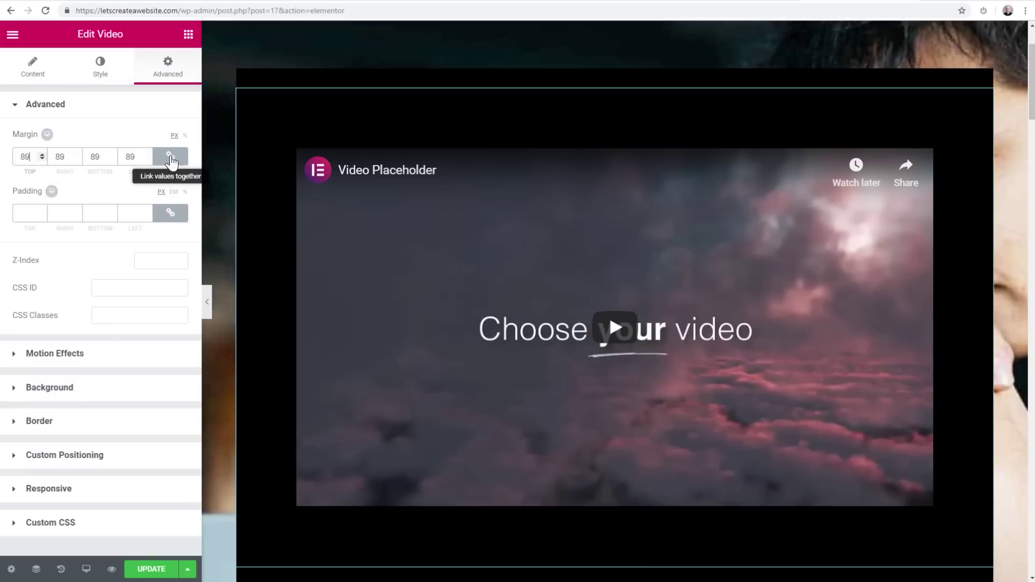
pyautogui.moveTo(41, 155); pyautogui.dragTo(42, 154)
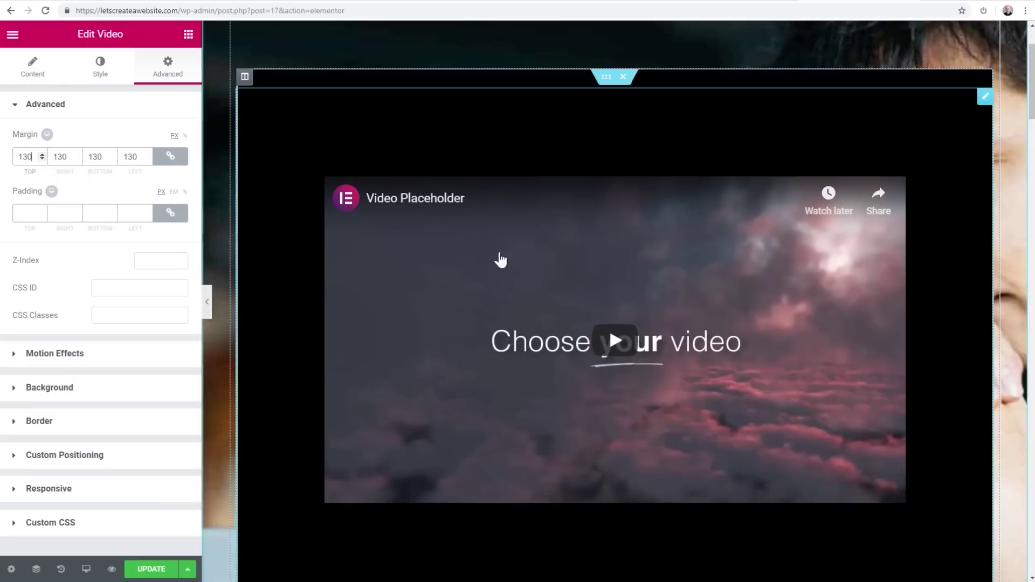
# Unlink the video's margin values, set the top and bottom margins to 0, and return to its content settings.
pyautogui.click(170, 161)
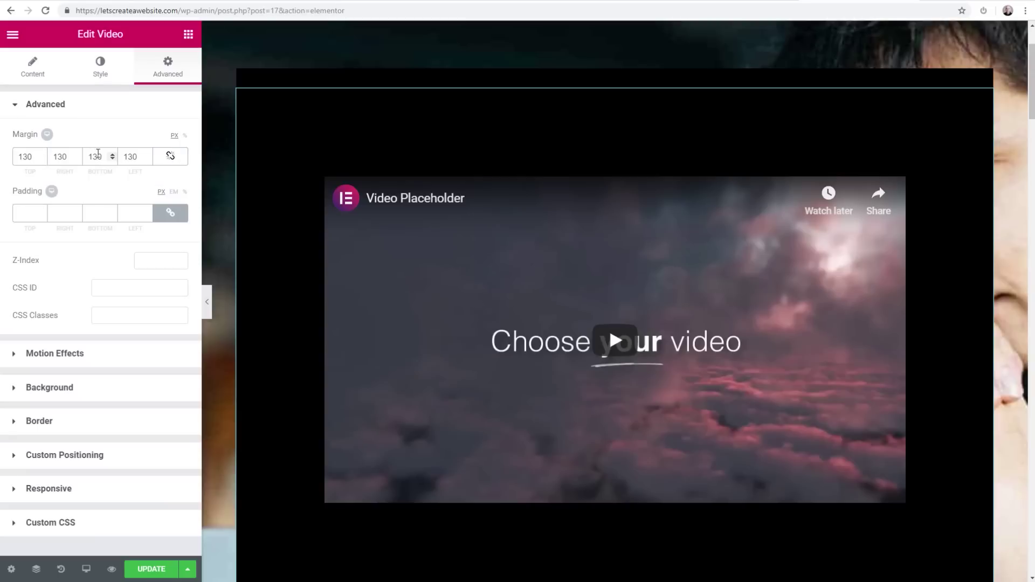
pyautogui.moveTo(103, 155); pyautogui.dragTo(78, 161)
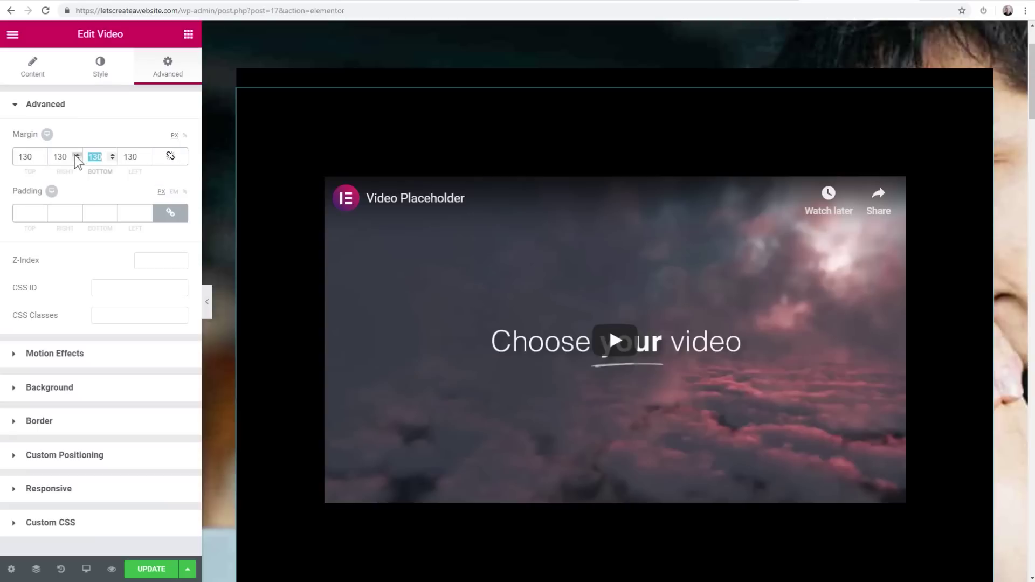
pyautogui.click(42, 155)
pyautogui.doubleClick(22, 155)
pyautogui.write('0')
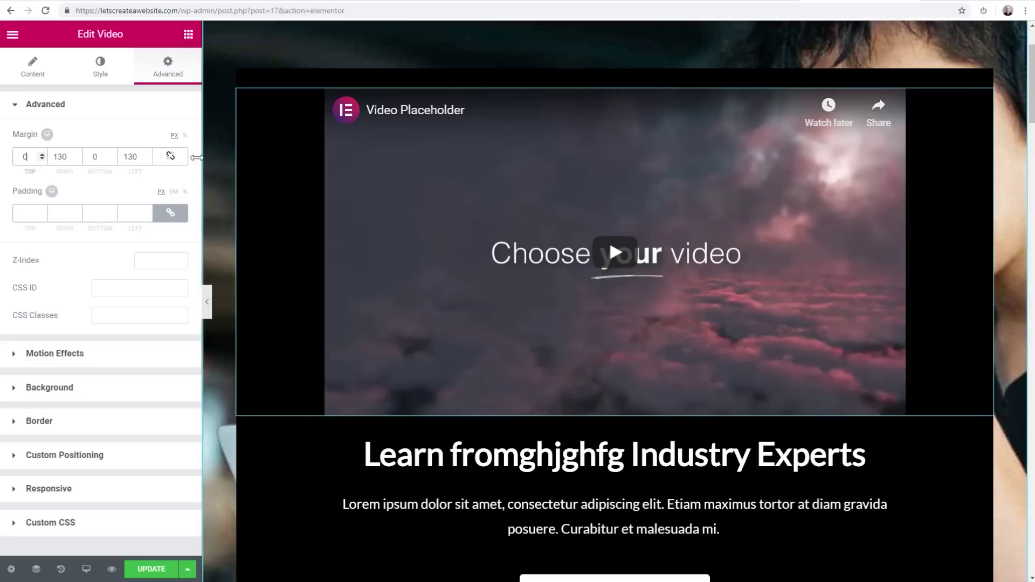
pyautogui.click(25, 70)
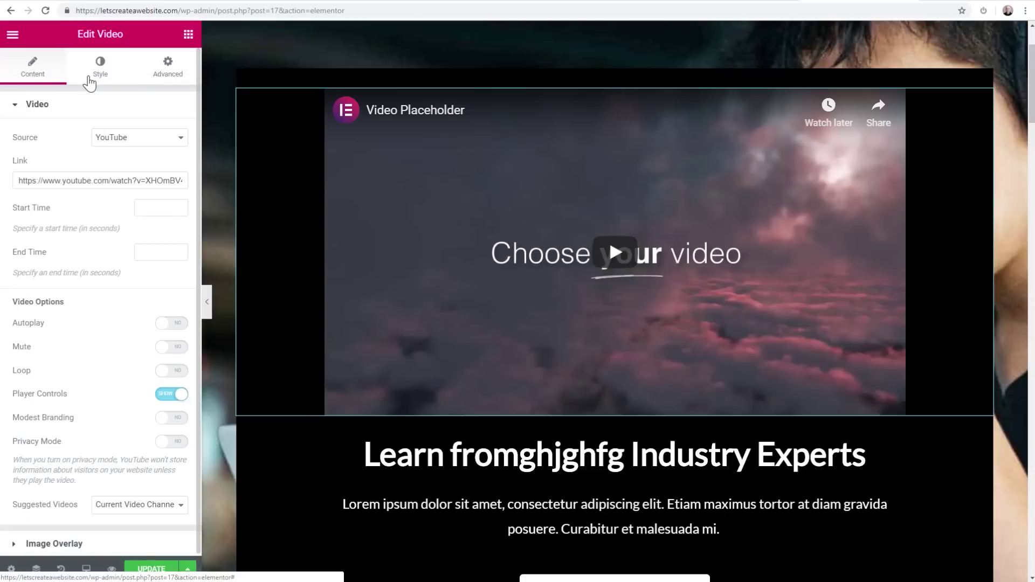
# Try a top margin of 0 px on the inner section holding the three feature cards.
pyautogui.scroll(2, 326, 153)
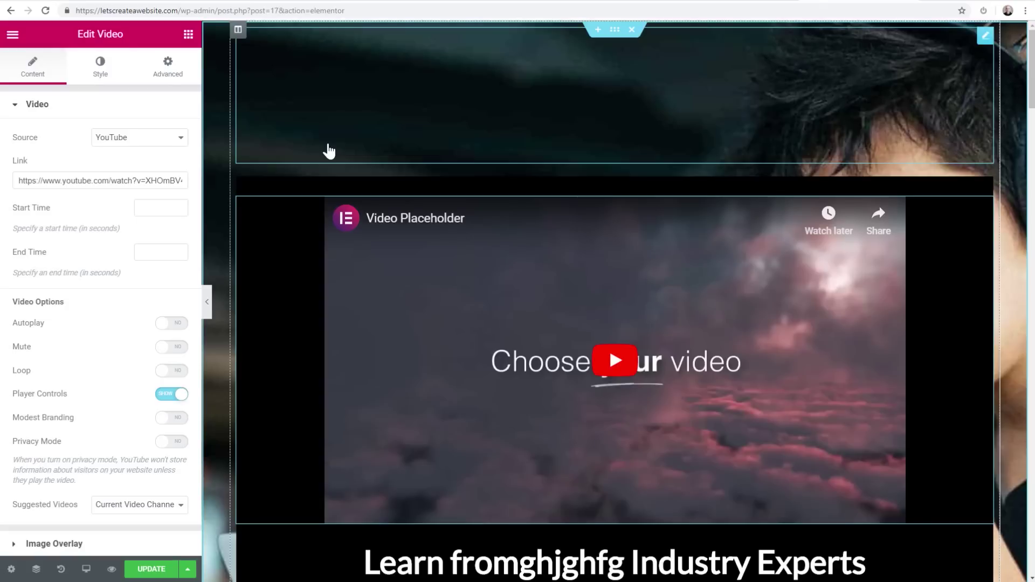
pyautogui.scroll(-1, 328, 152)
pyautogui.scroll(-3, 309, 178)
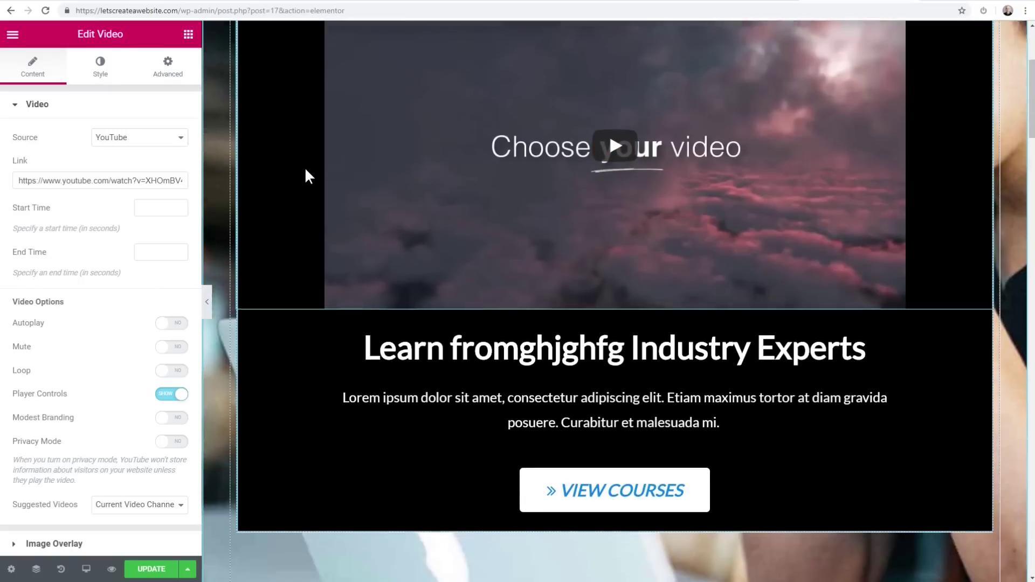
pyautogui.scroll(-8, 306, 169)
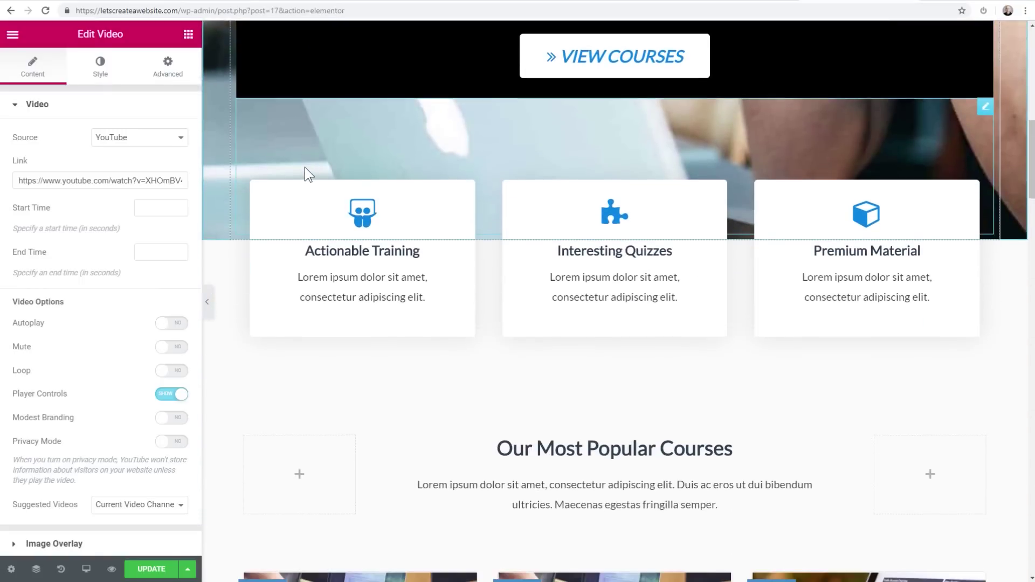
pyautogui.scroll(-1, 305, 171)
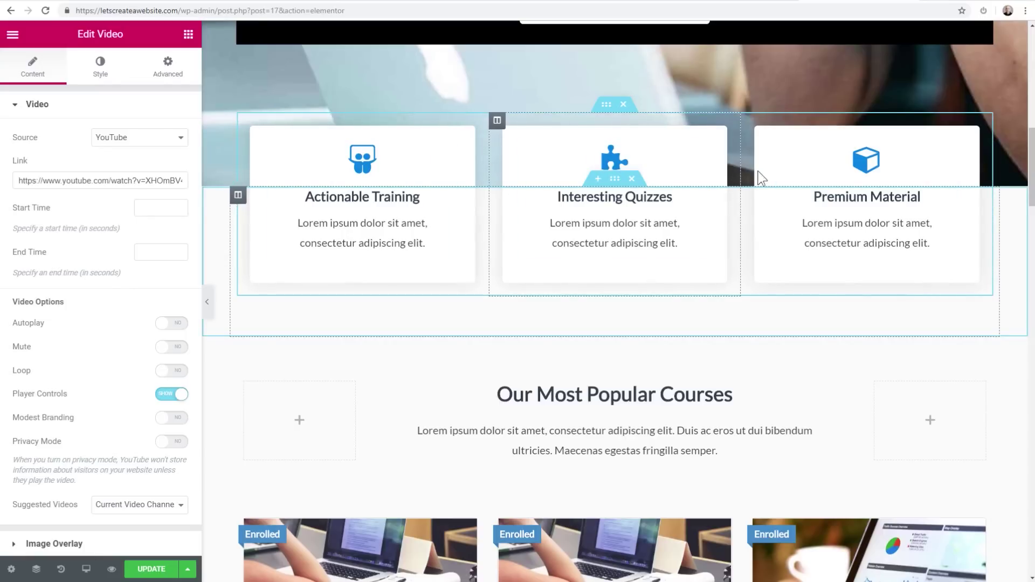
pyautogui.click(603, 108)
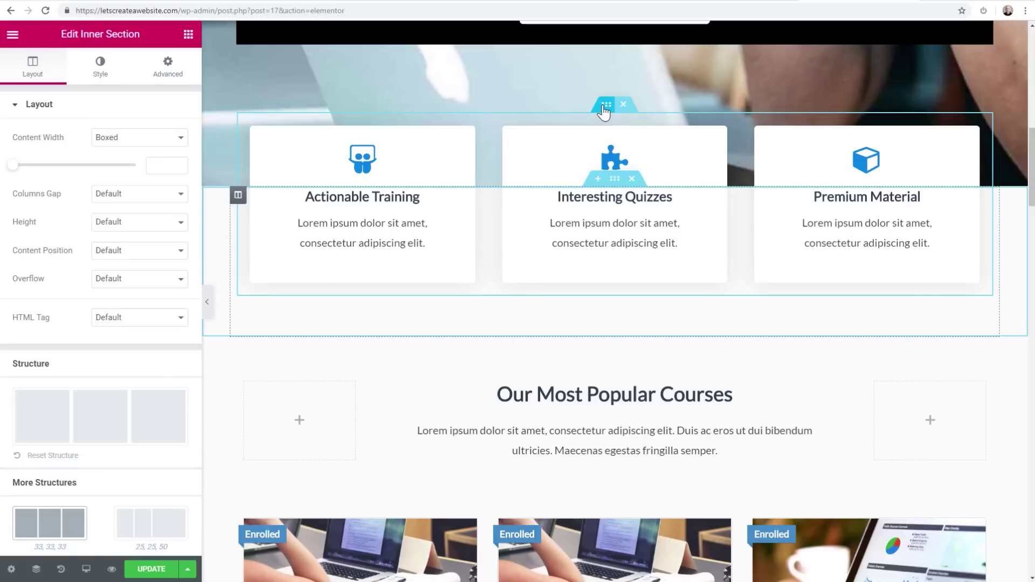
pyautogui.click(166, 73)
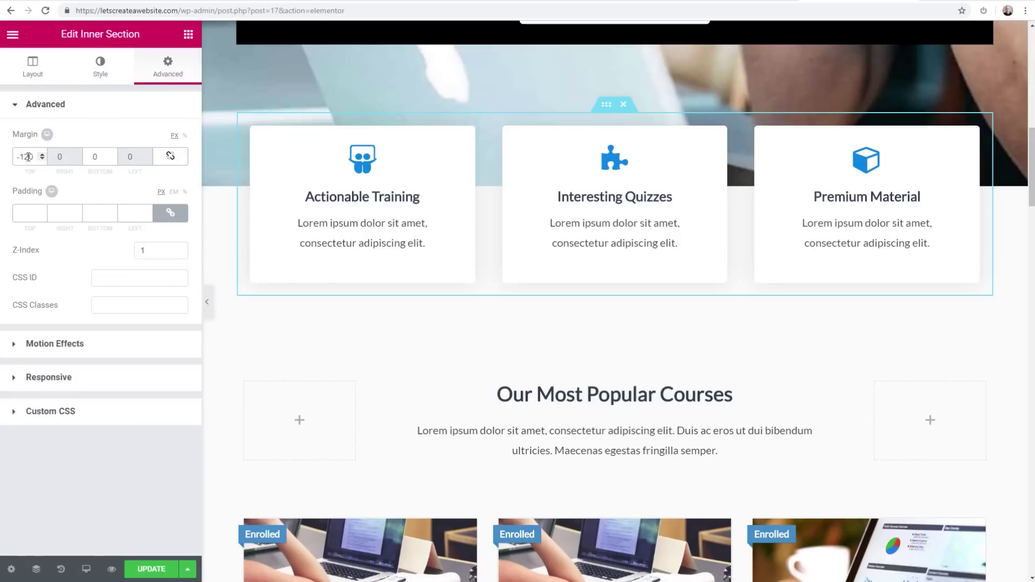
pyautogui.moveTo(17, 156); pyautogui.dragTo(40, 162)
pyautogui.write('0')
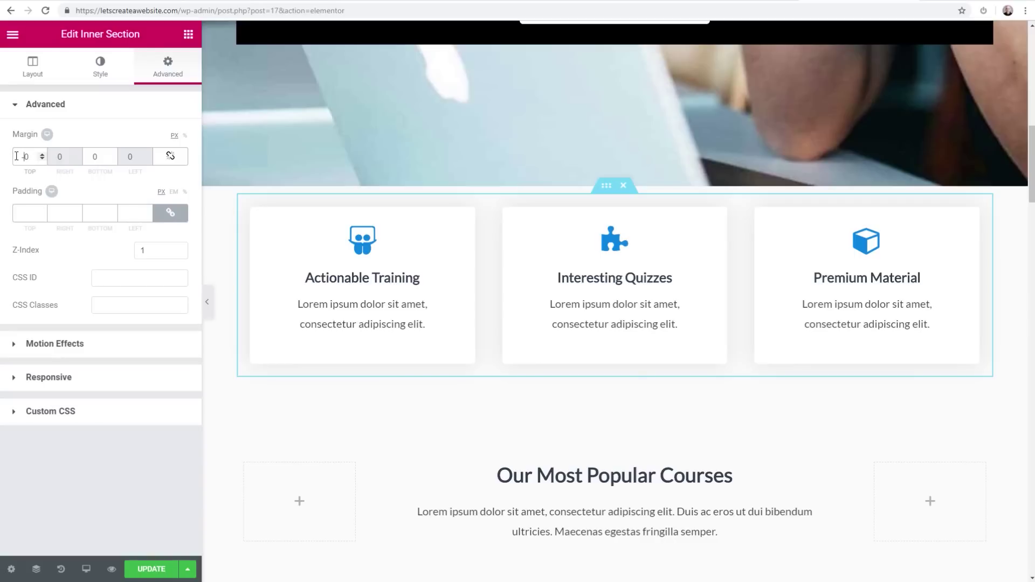
# Set the feature cards inner section's top margin back to -120 px.
pyautogui.write('12')
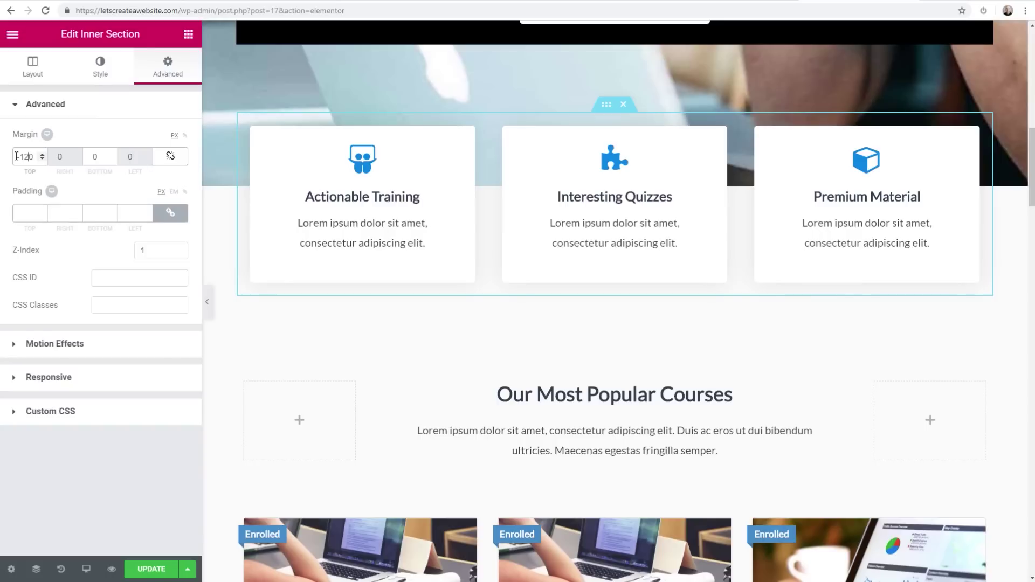
pyautogui.click(16, 155)
pyautogui.write('-')
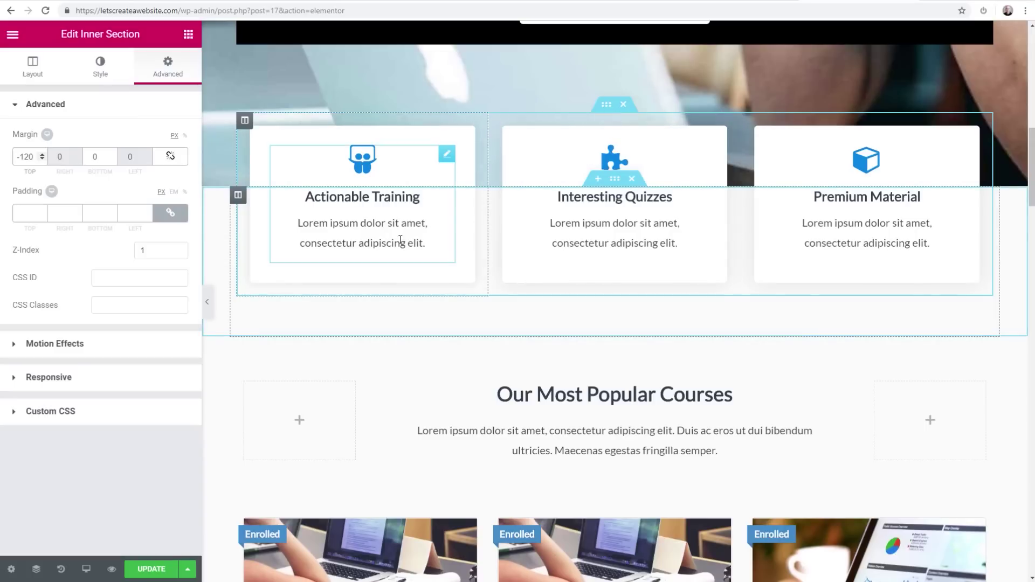
# Change the Actionable Training icon box's icon to snapchat-square and open its style settings.
pyautogui.click(345, 222)
pyautogui.click(620, 222)
pyautogui.click(371, 221)
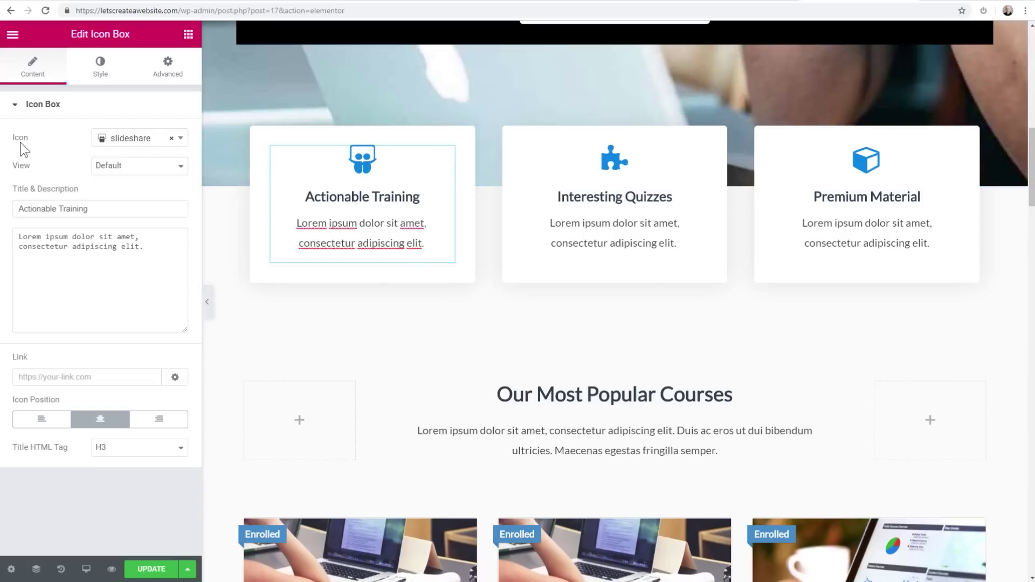
pyautogui.click(123, 140)
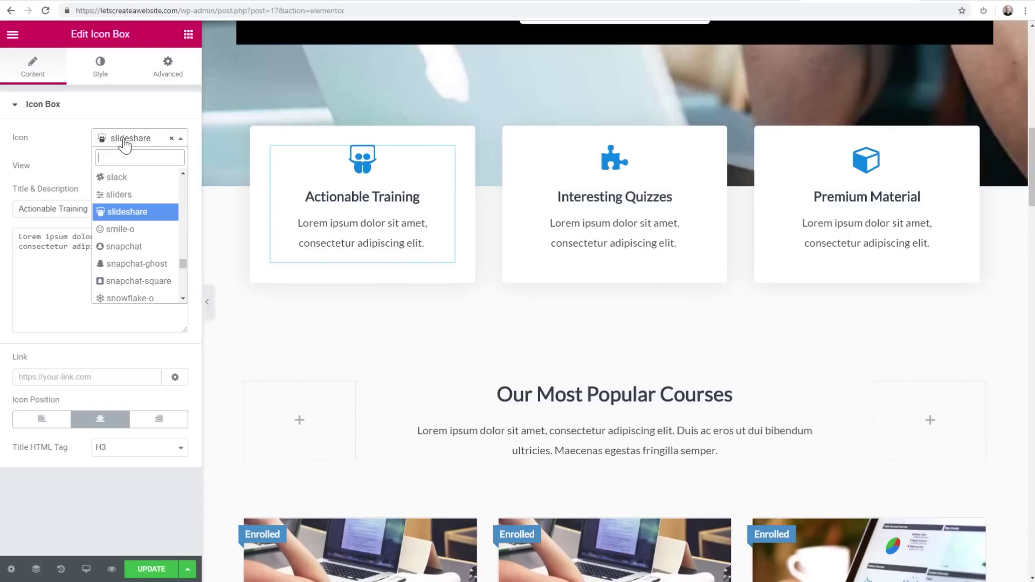
pyautogui.click(142, 286)
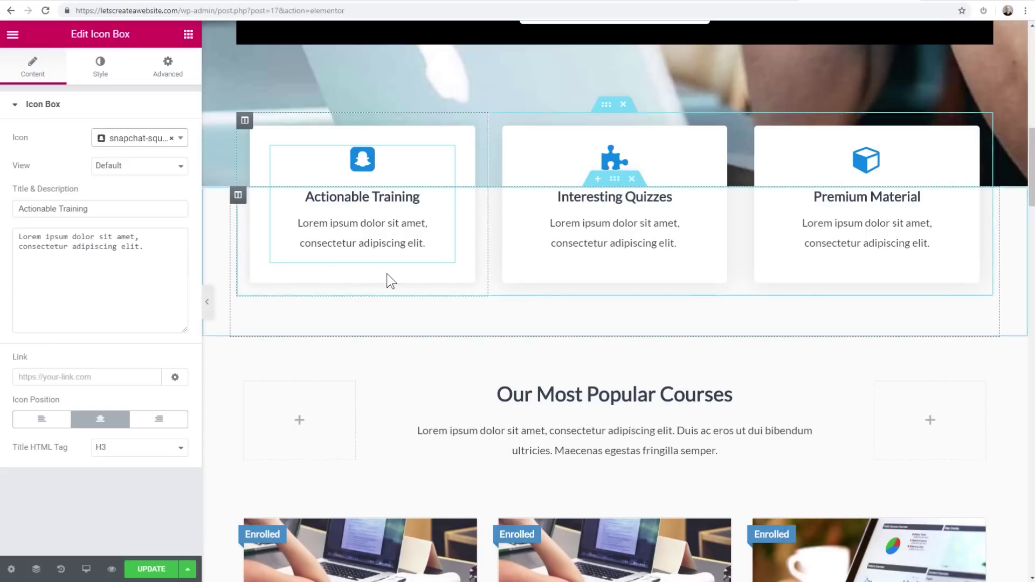
pyautogui.click(100, 81)
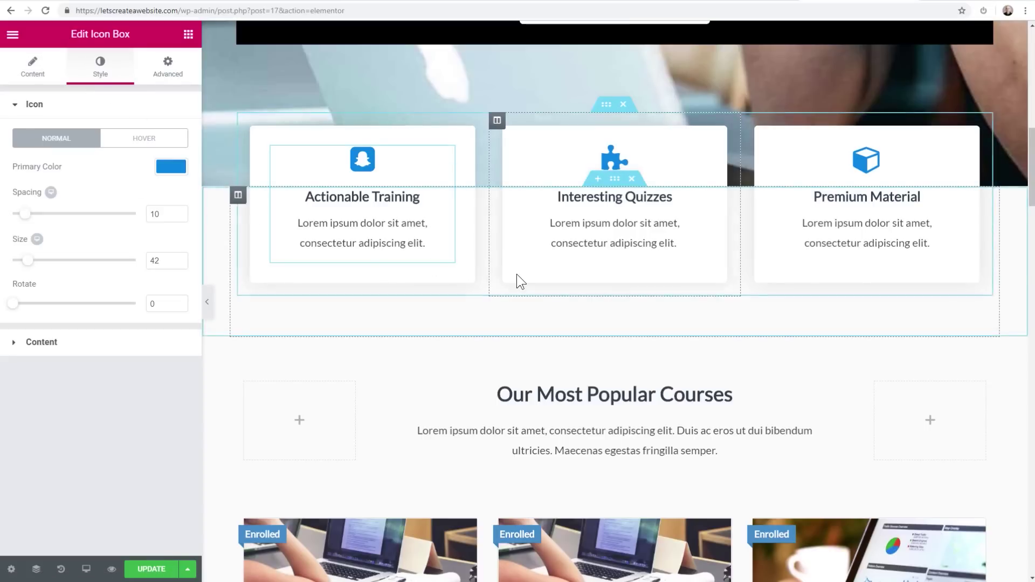
# Open the site's installed plugins list and locate the LearnDash Course Grid plugin.
pyautogui.scroll(-3, 516, 274)
pyautogui.scroll(-5, 538, 237)
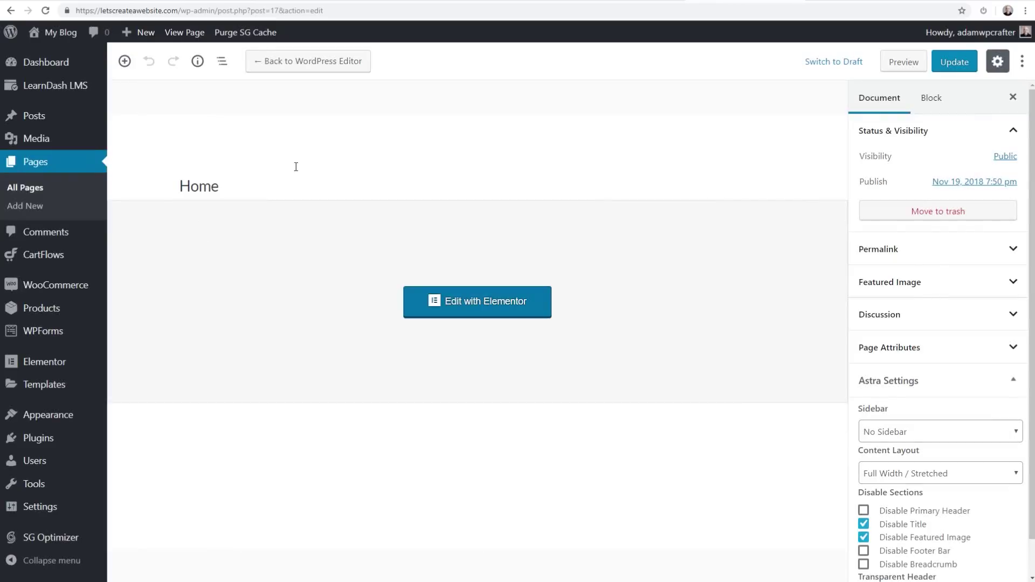
pyautogui.click(54, 439)
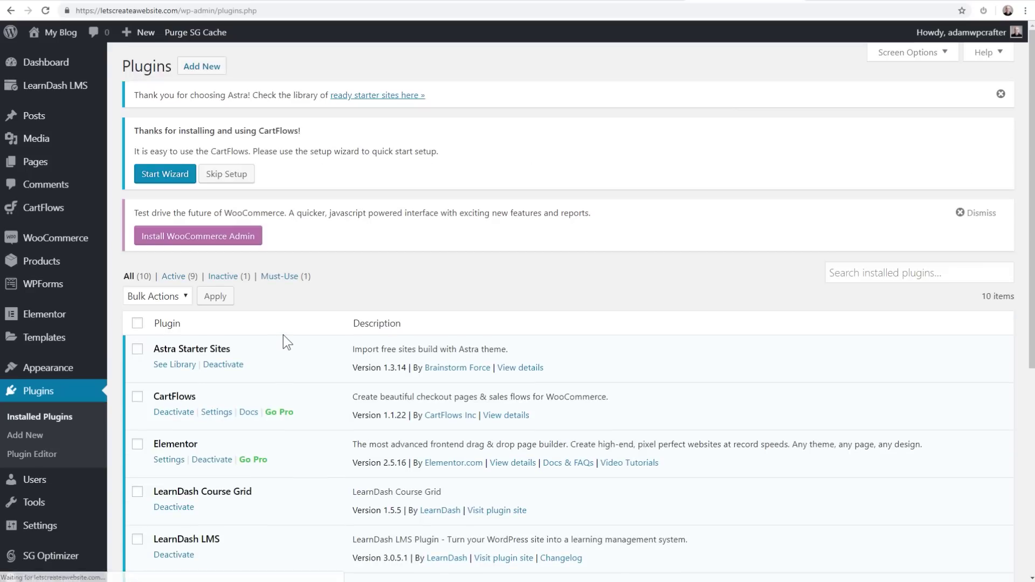
pyautogui.scroll(-4, 300, 326)
pyautogui.scroll(-3, 303, 323)
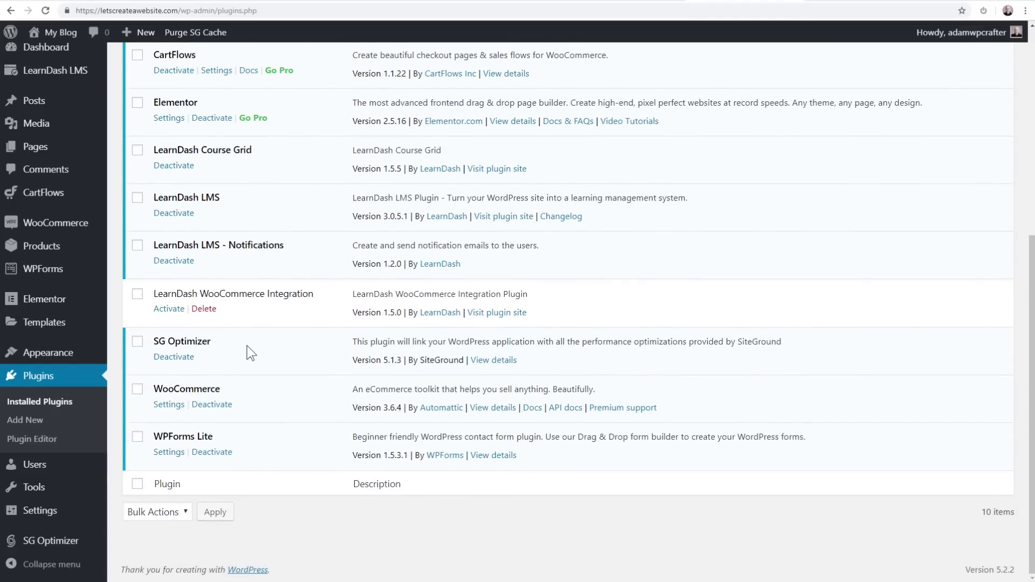
pyautogui.scroll(3, 247, 346)
pyautogui.moveTo(154, 311); pyautogui.dragTo(308, 318)
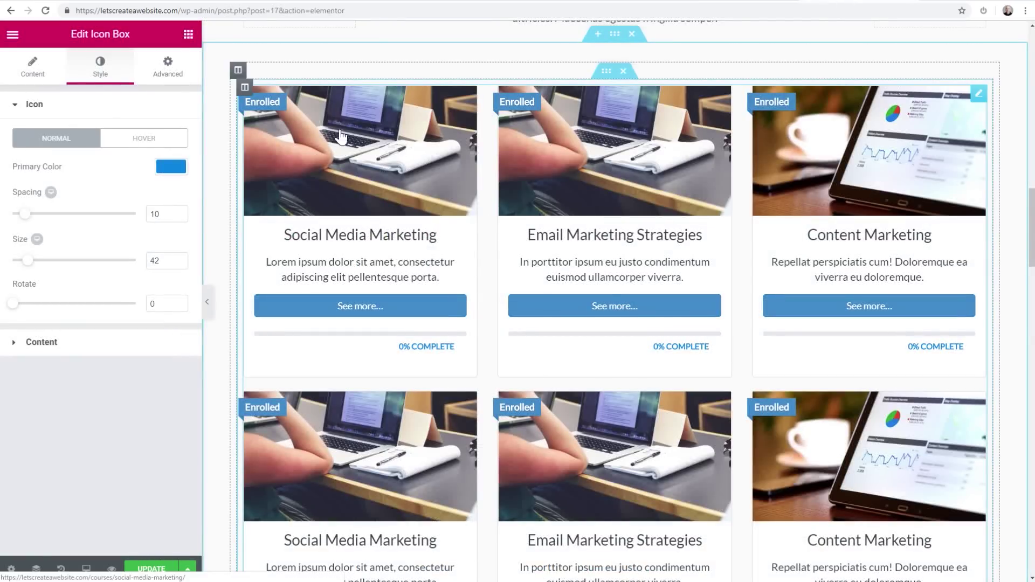
# Open the text widget behind the course grid and select its ld_course_list shortcode.
pyautogui.click(487, 112)
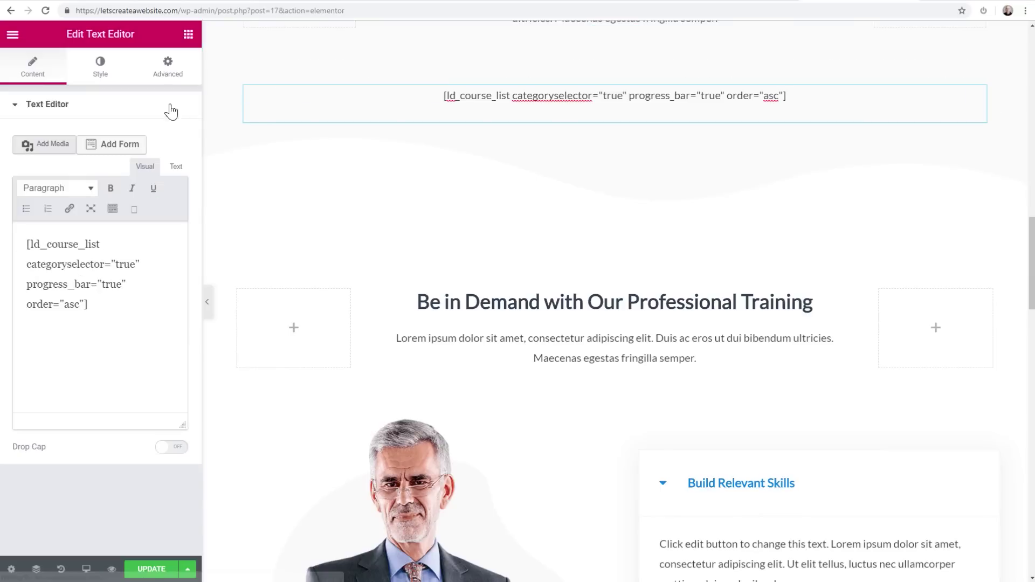
pyautogui.moveTo(98, 304); pyautogui.dragTo(26, 244)
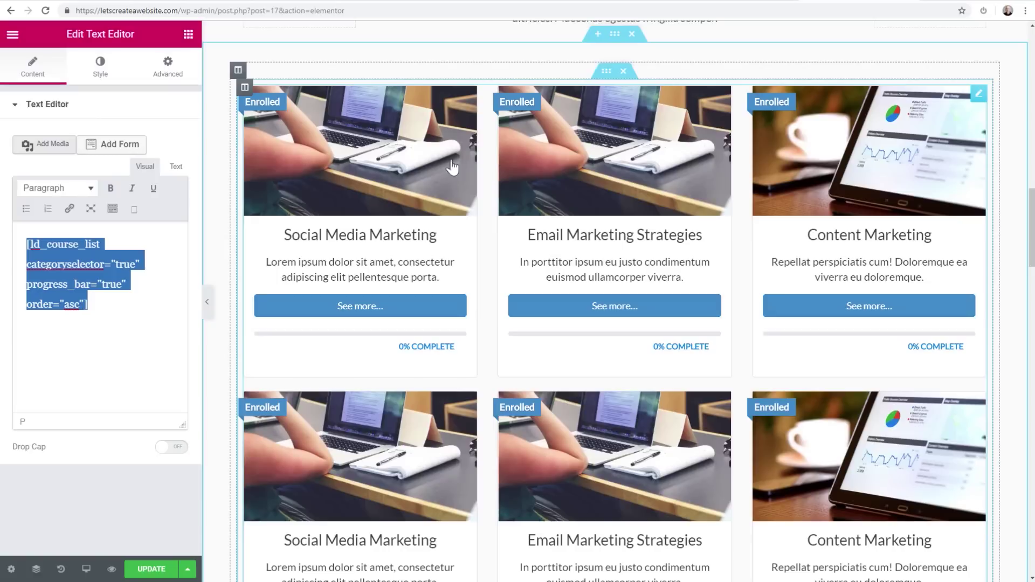
pyautogui.moveTo(89, 304); pyautogui.dragTo(25, 246)
# Open the accordion beside the founder photo for editing and toggle its Build Relevant Skills item.
pyautogui.scroll(-14, 639, 245)
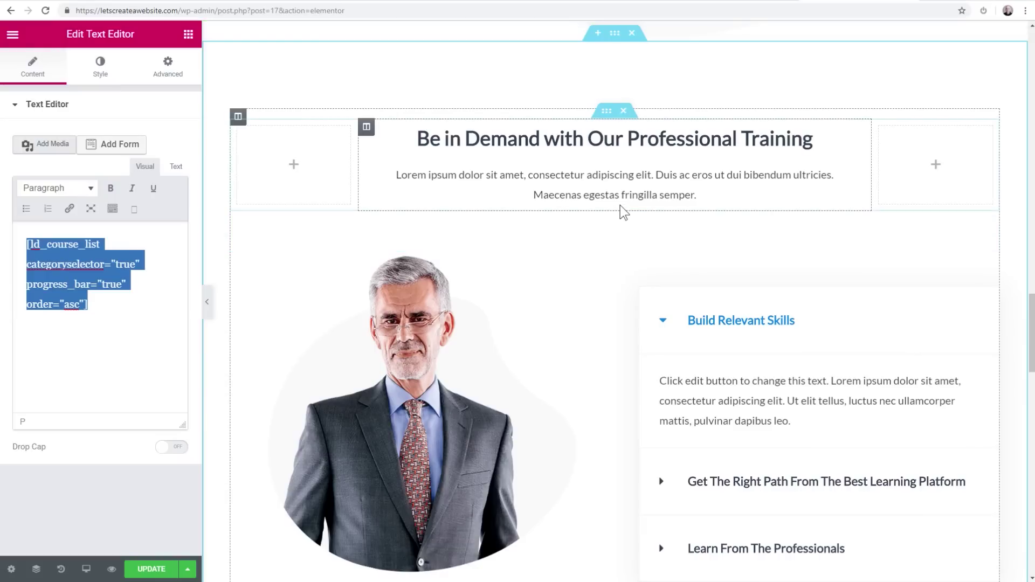
pyautogui.scroll(-1, 620, 205)
pyautogui.scroll(-1, 620, 206)
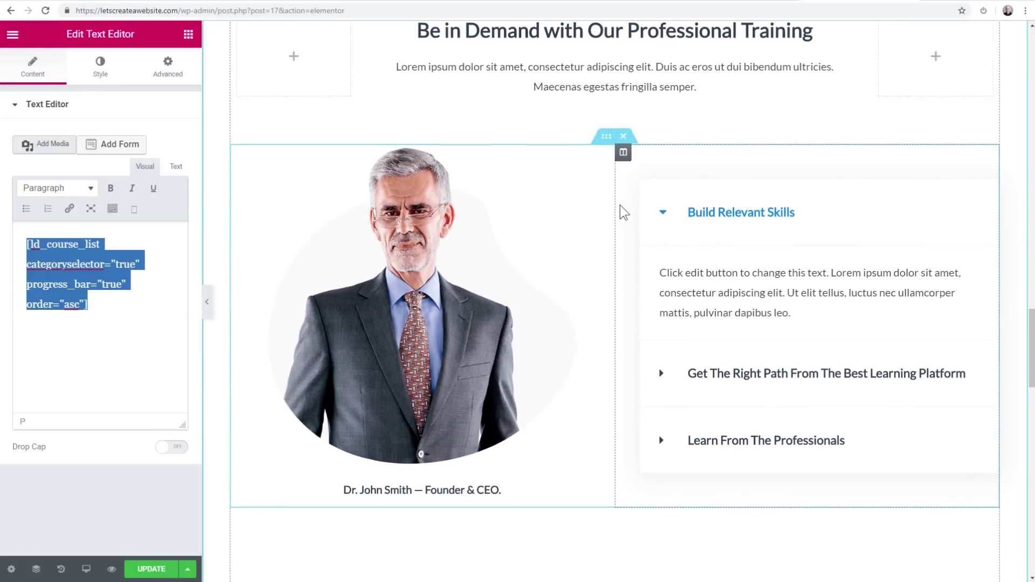
pyautogui.scroll(-2, 620, 212)
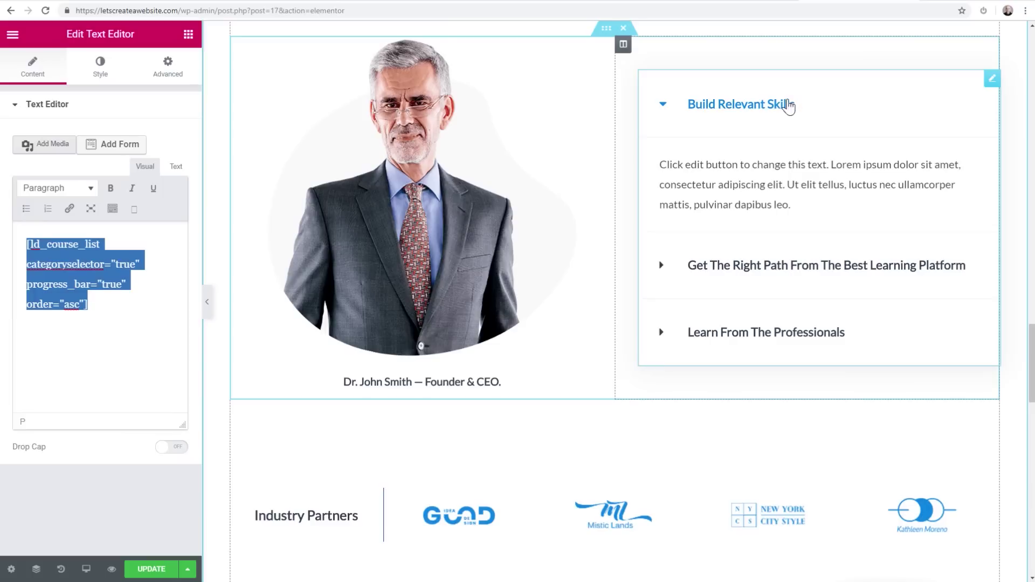
pyautogui.click(845, 142)
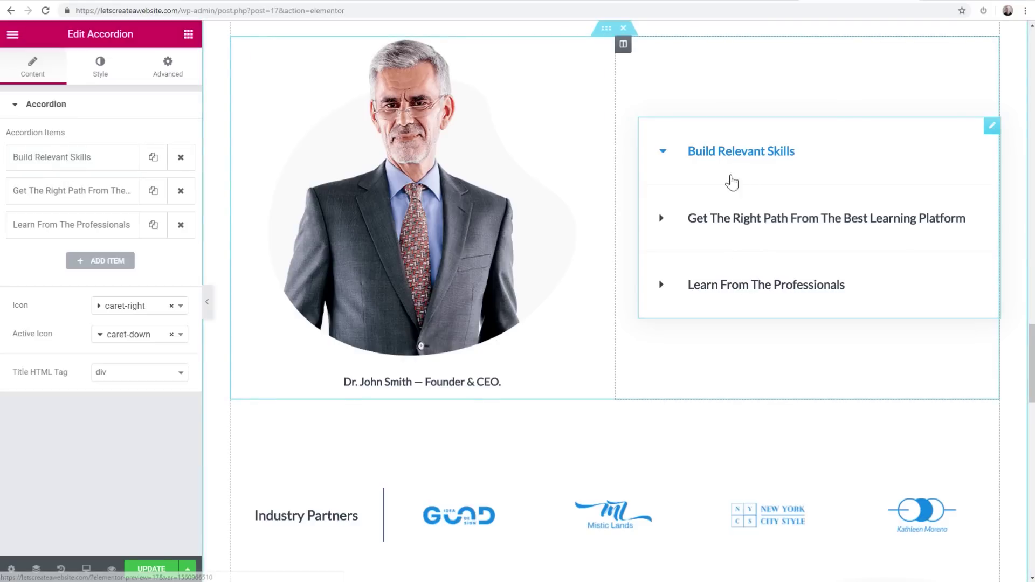
# Expand the Build Relevant Skills accordion item, select its title and description text in turn, and collapse it.
pyautogui.click(89, 160)
pyautogui.scroll(-2, 90, 160)
pyautogui.scroll(1, 89, 162)
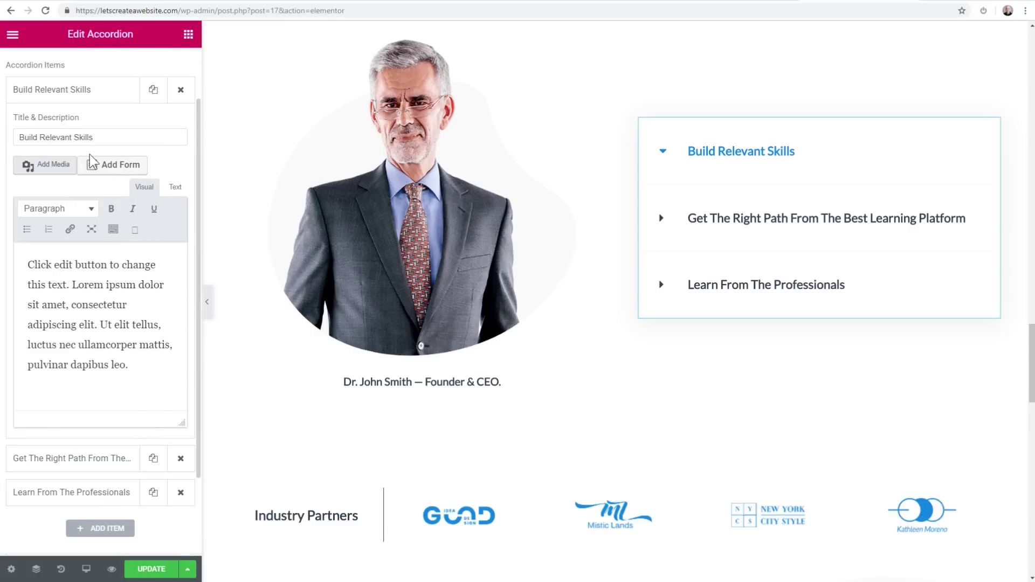
pyautogui.click(92, 138)
pyautogui.moveTo(93, 138); pyautogui.dragTo(16, 137)
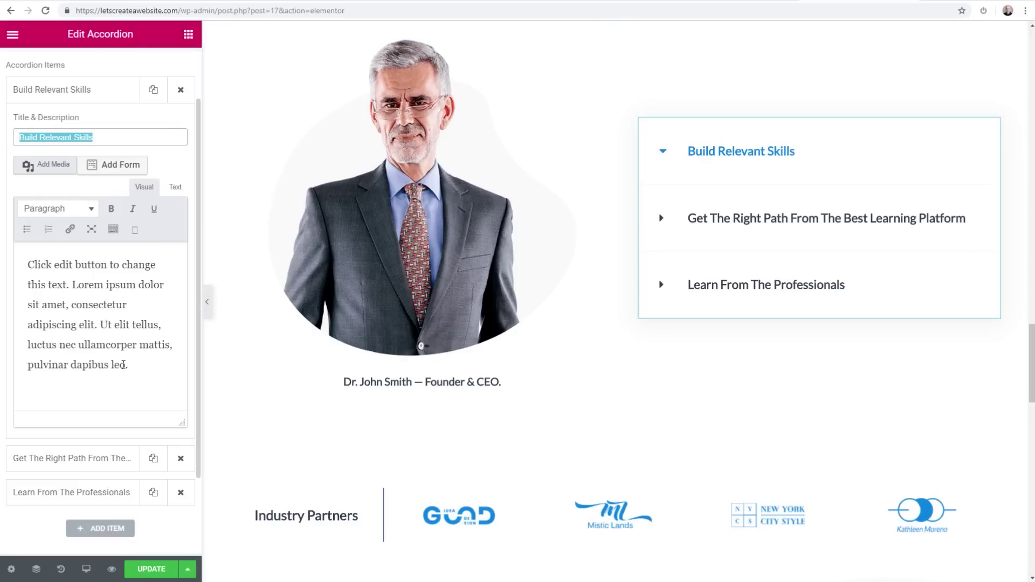
pyautogui.moveTo(128, 364); pyautogui.dragTo(20, 263)
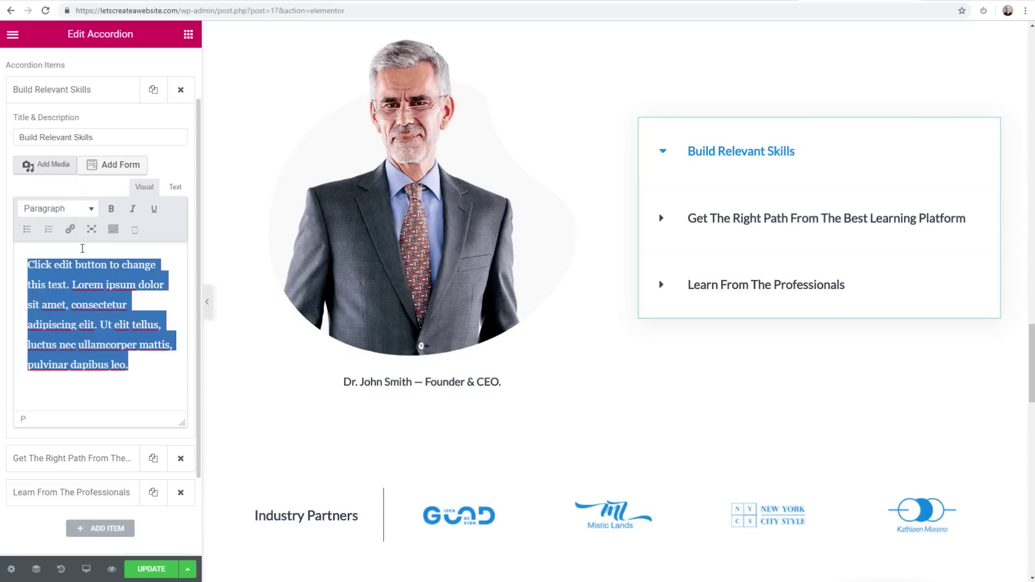
pyautogui.click(89, 96)
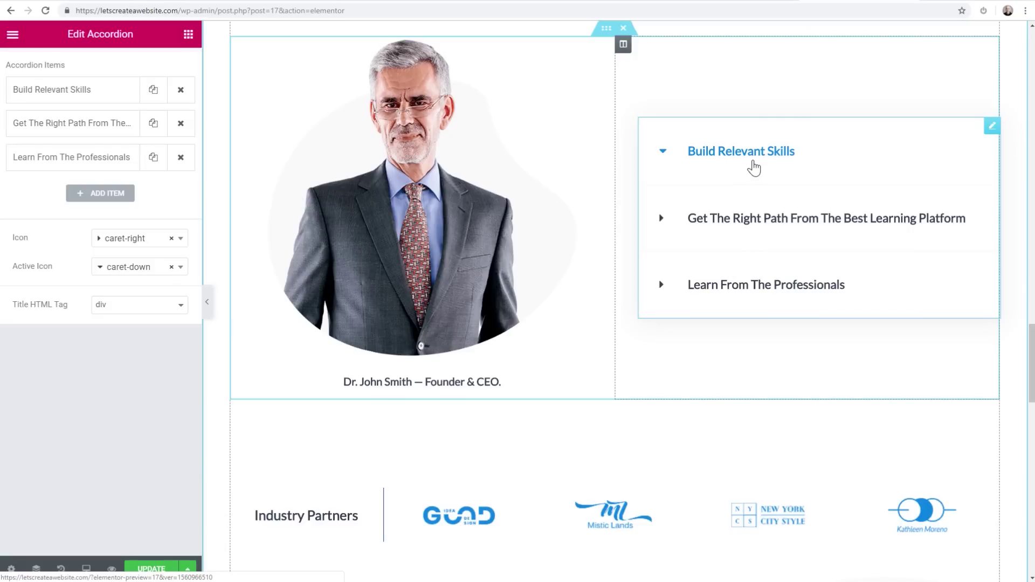
# Duplicate the Learn From The Professionals accordion item, move the copy to second place and delete it.
pyautogui.click(152, 160)
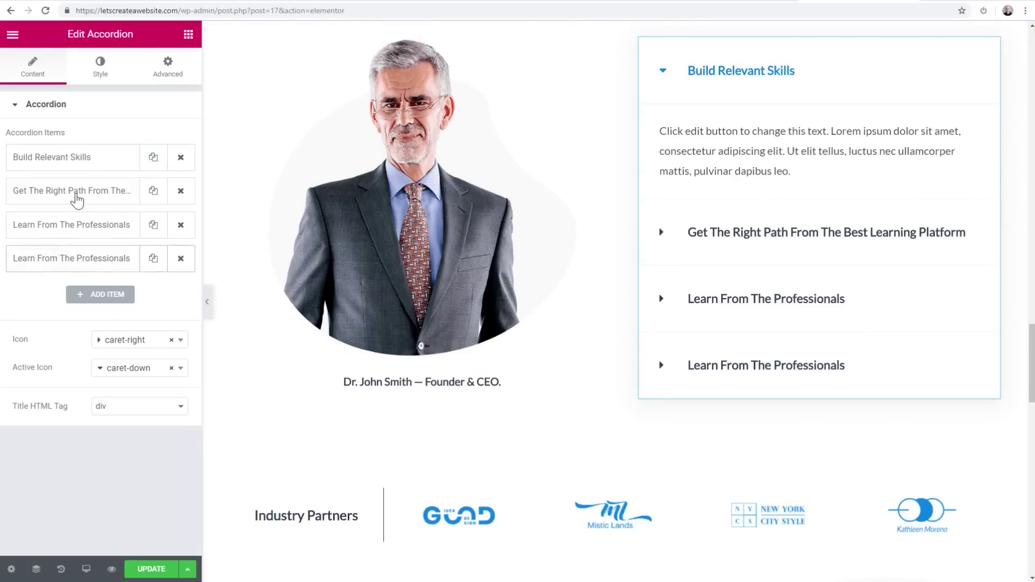
pyautogui.moveTo(101, 252); pyautogui.dragTo(91, 183)
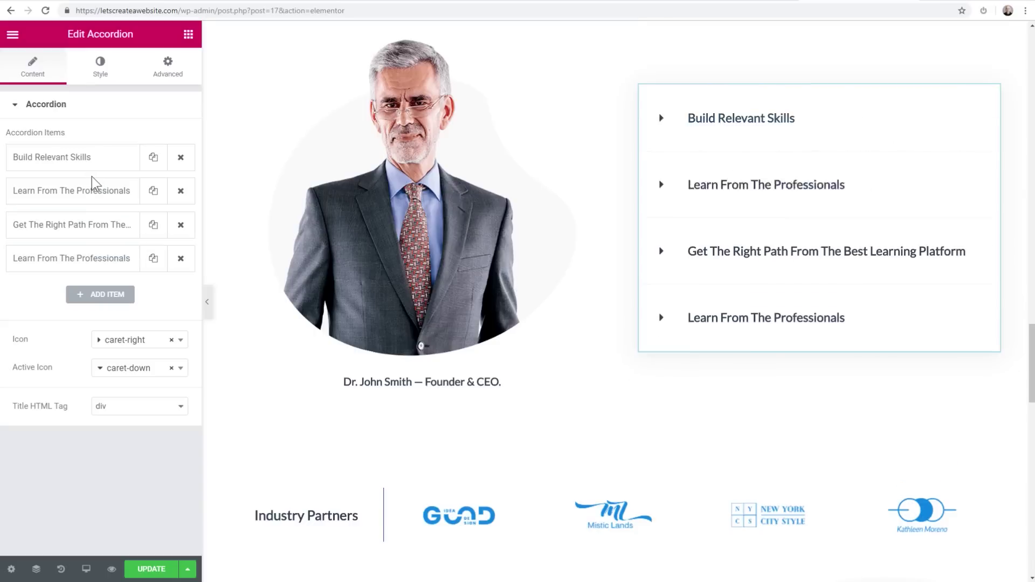
pyautogui.click(181, 192)
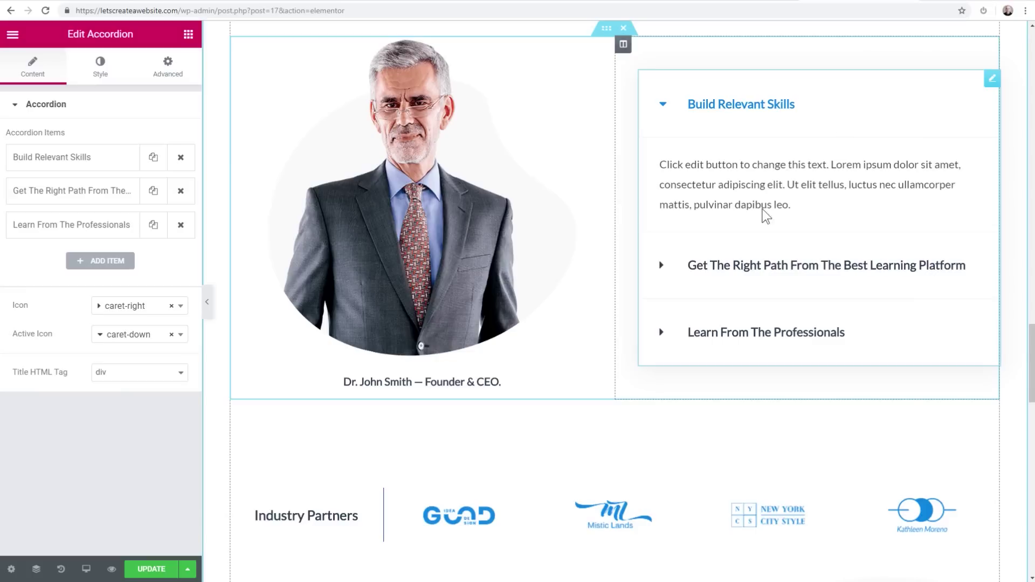
# Delete the Industry Partners inner section with the logo gallery below the founder photo.
pyautogui.scroll(-4, 535, 182)
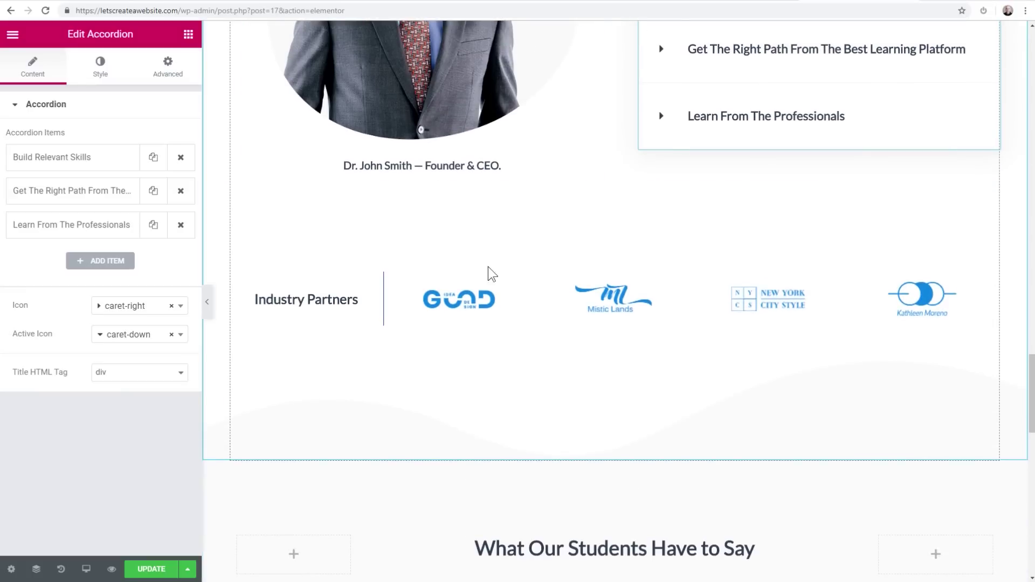
pyautogui.click(529, 298)
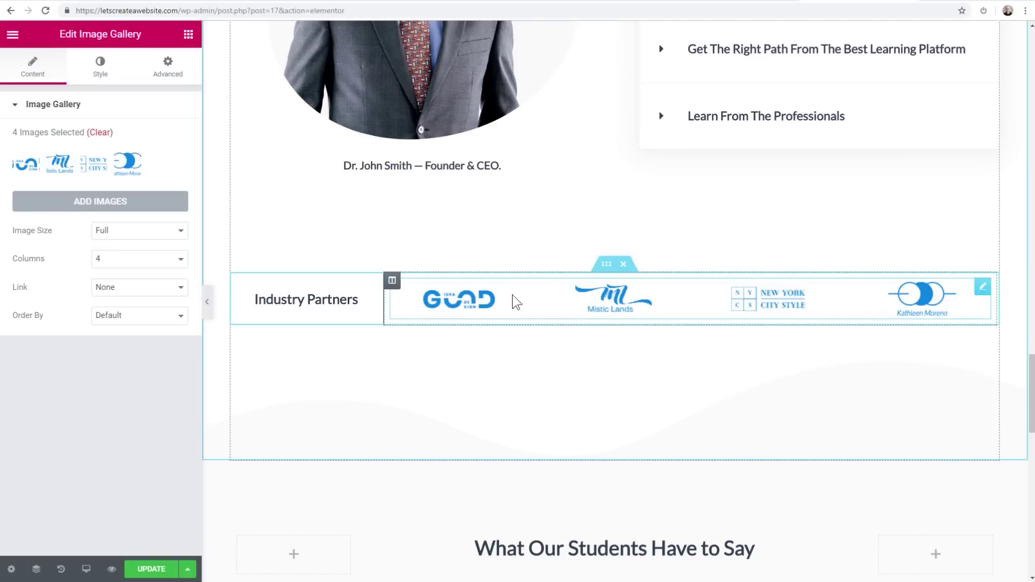
pyautogui.click(623, 264)
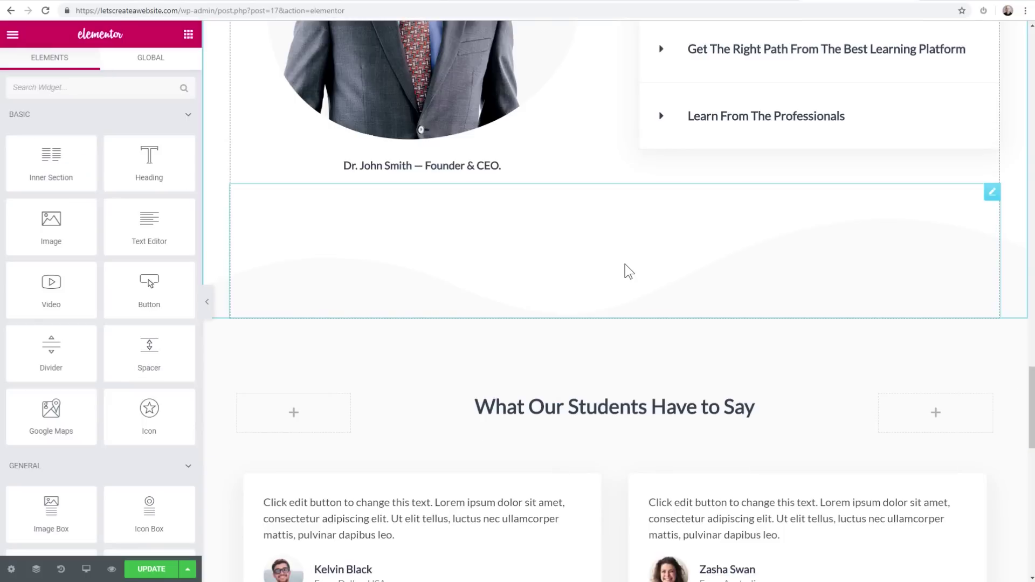
pyautogui.scroll(6, 561, 242)
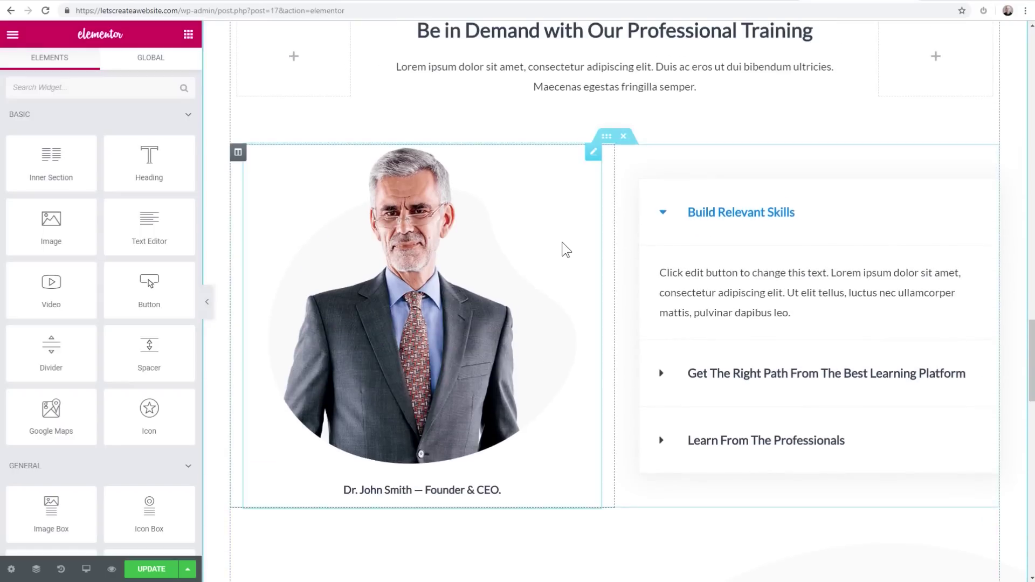
pyautogui.scroll(4, 561, 242)
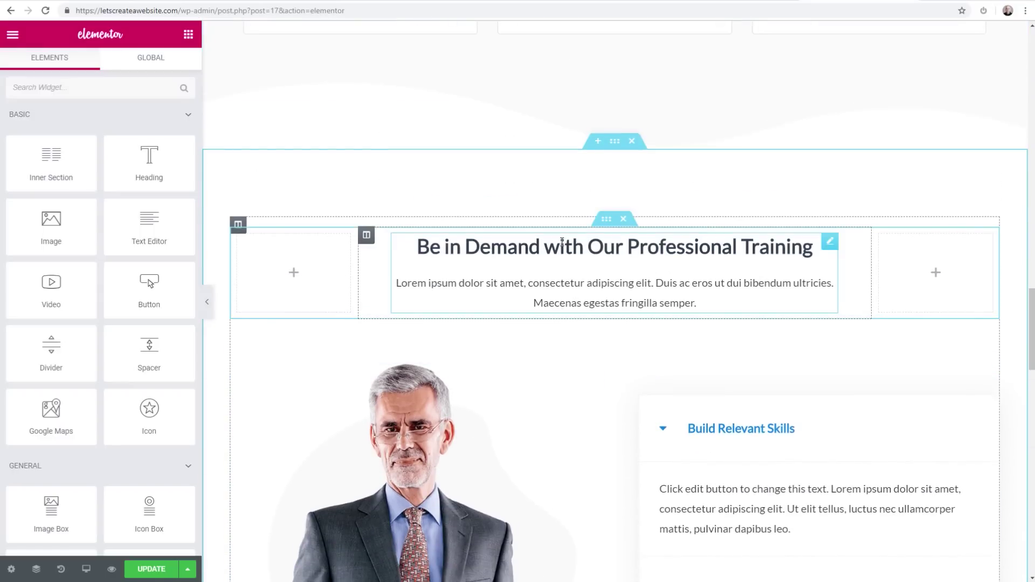
pyautogui.scroll(-9, 562, 243)
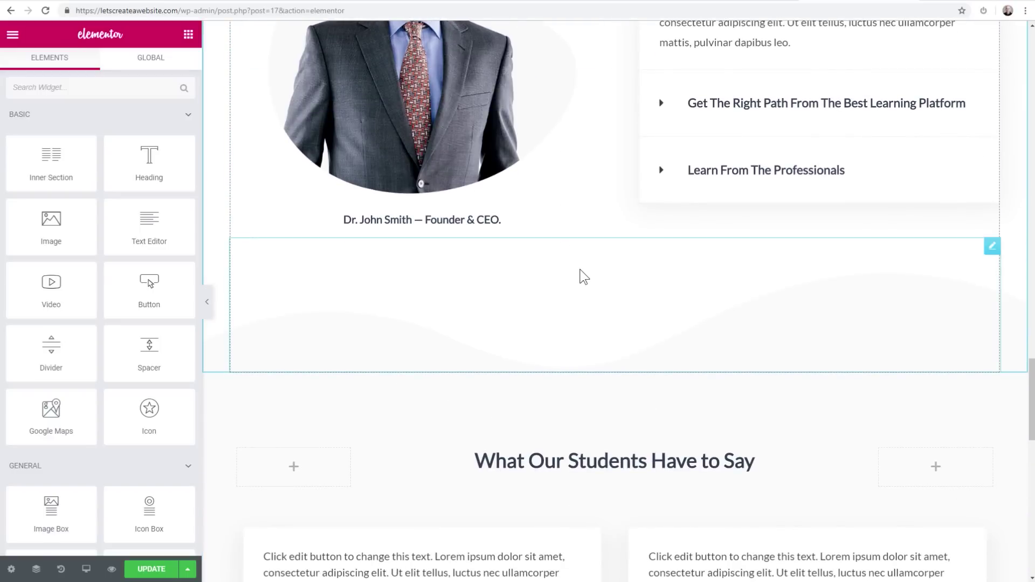
# Restore the removed Industry Partners section by reverting the page history to the latest accordion edit.
pyautogui.click(61, 570)
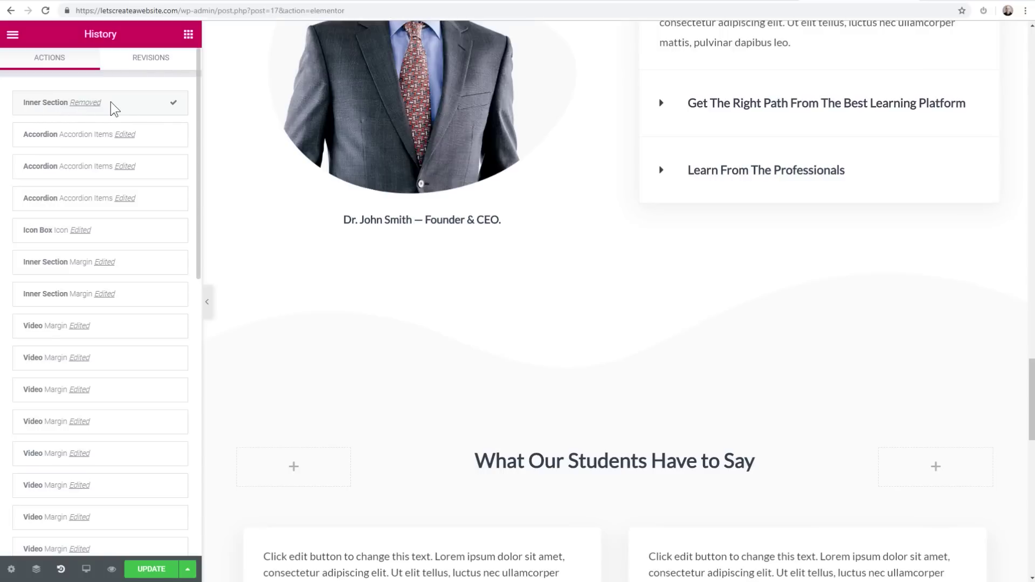
pyautogui.click(89, 136)
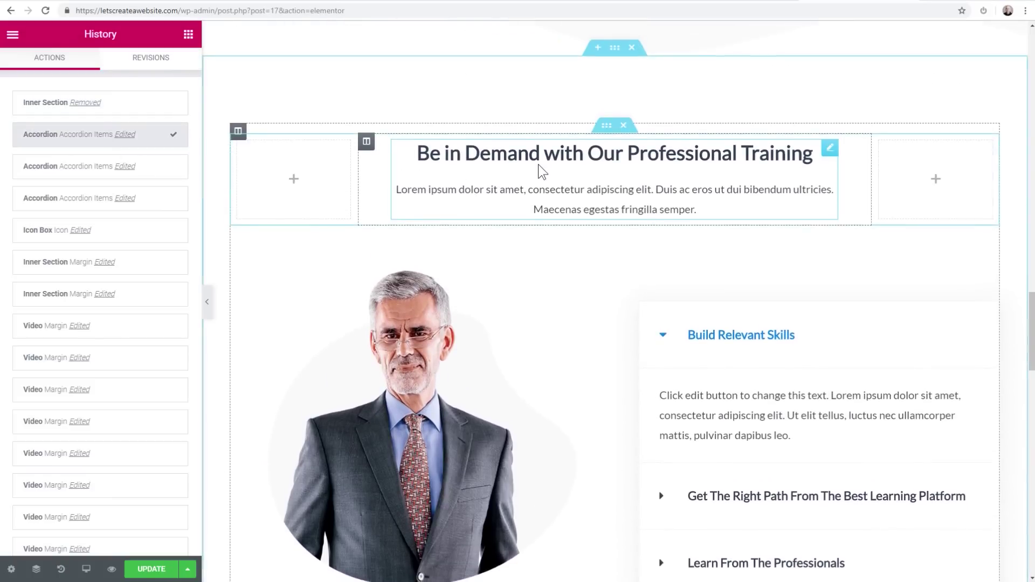
pyautogui.scroll(-6, 566, 253)
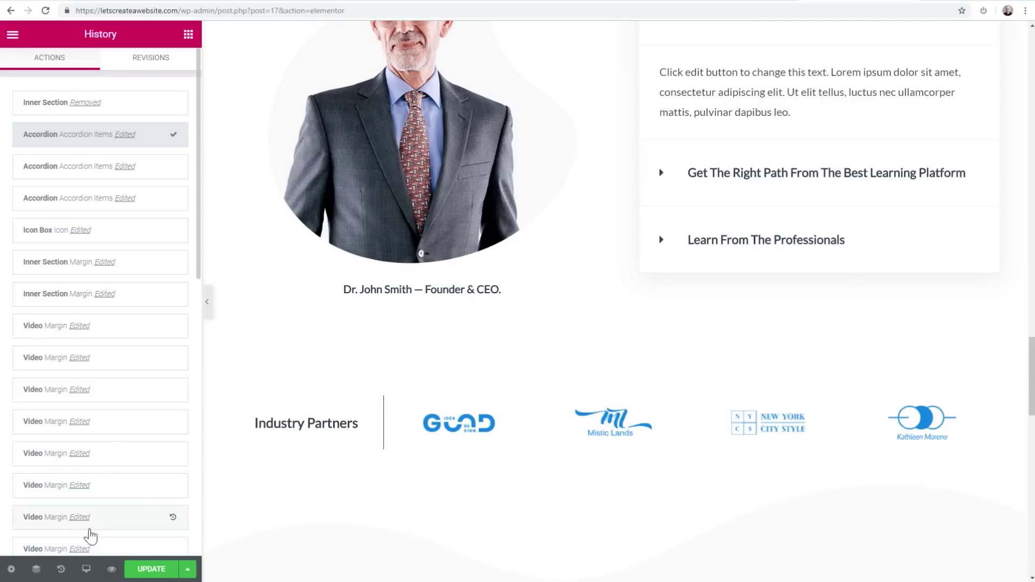
# Return to the widget list and look through the page sections between the course grid and the footer.
pyautogui.click(188, 34)
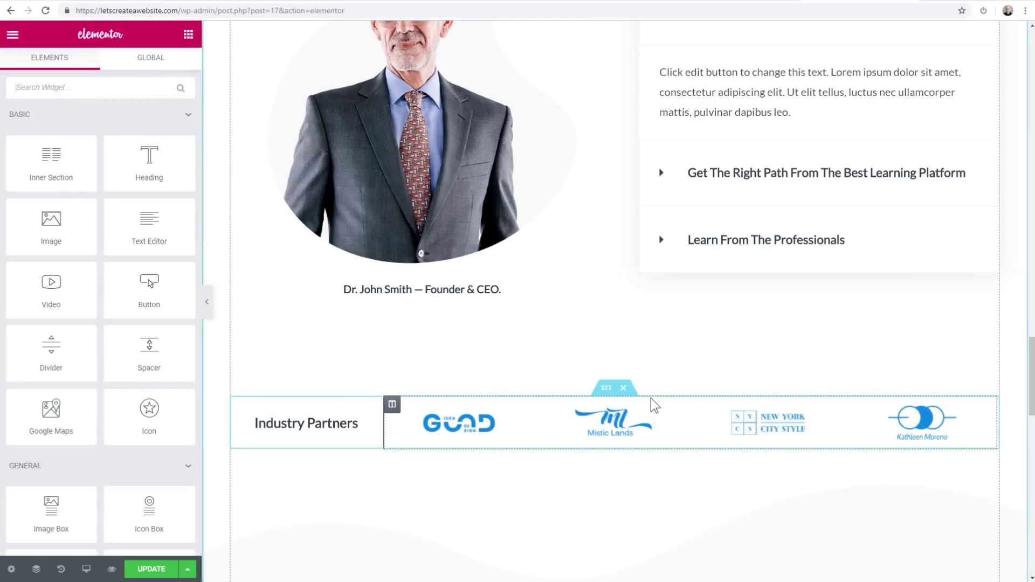
pyautogui.scroll(-15, 619, 419)
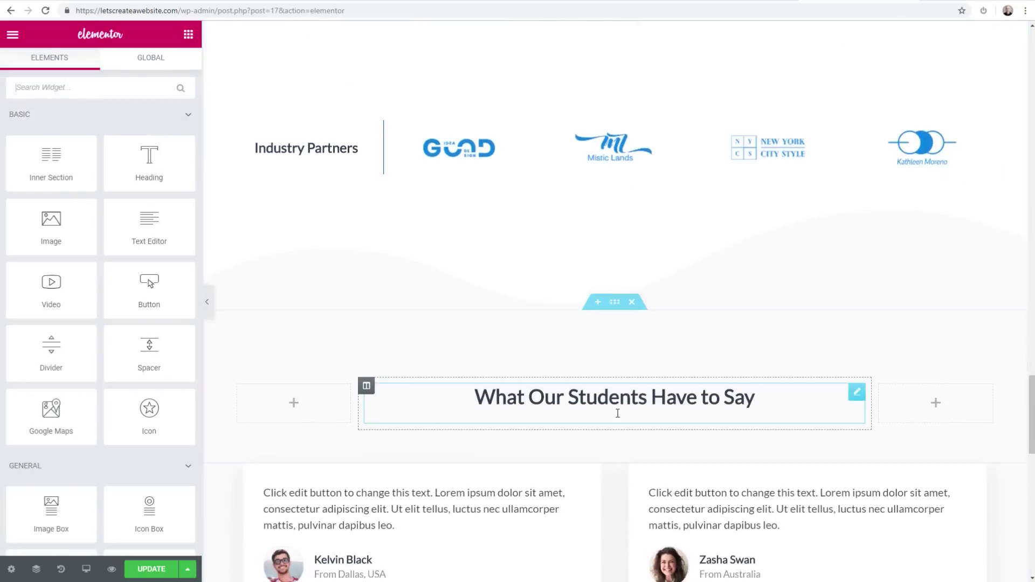
pyautogui.scroll(-5, 616, 412)
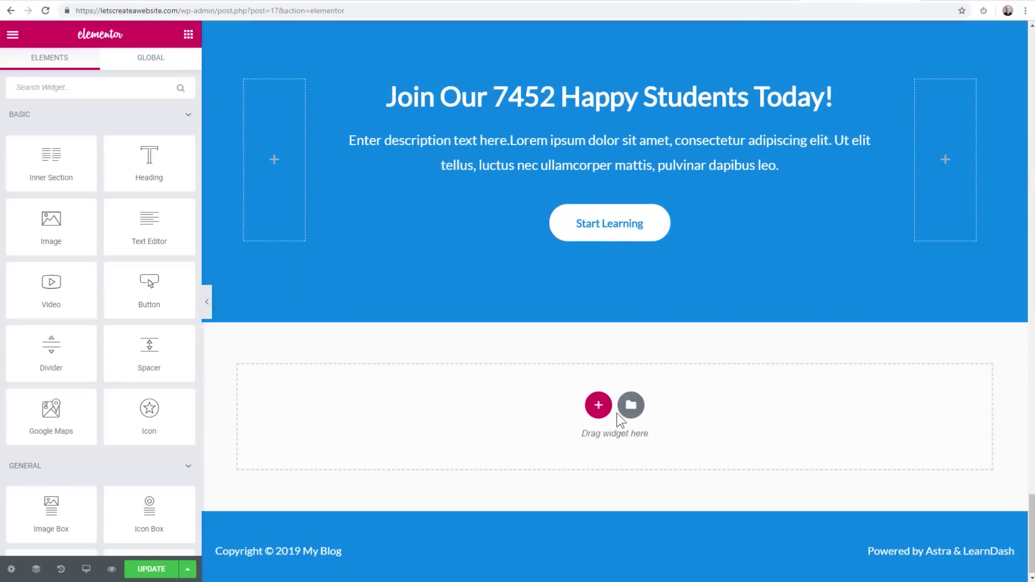
pyautogui.scroll(10, 616, 412)
pyautogui.scroll(4, 616, 411)
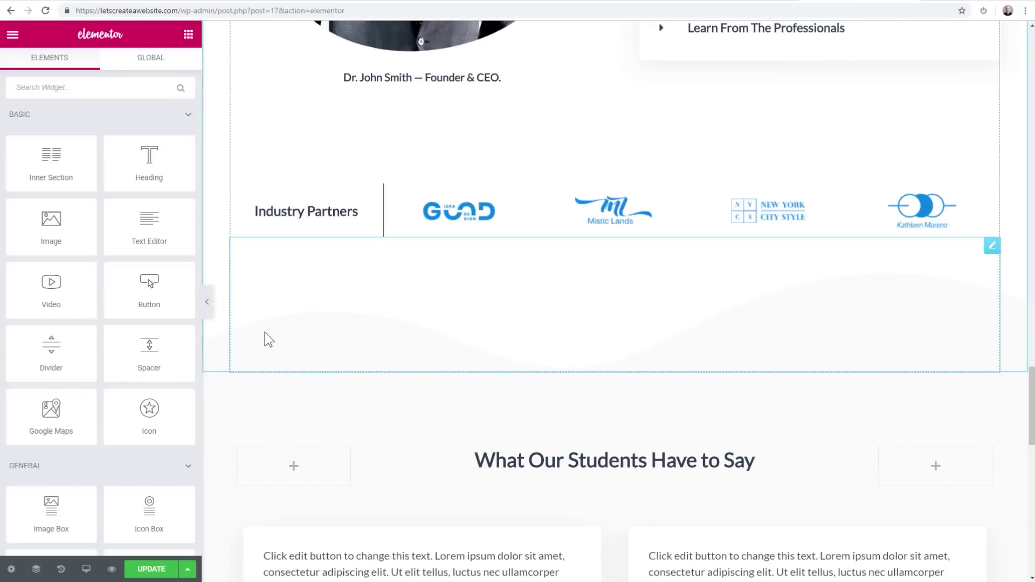
pyautogui.scroll(16, 567, 325)
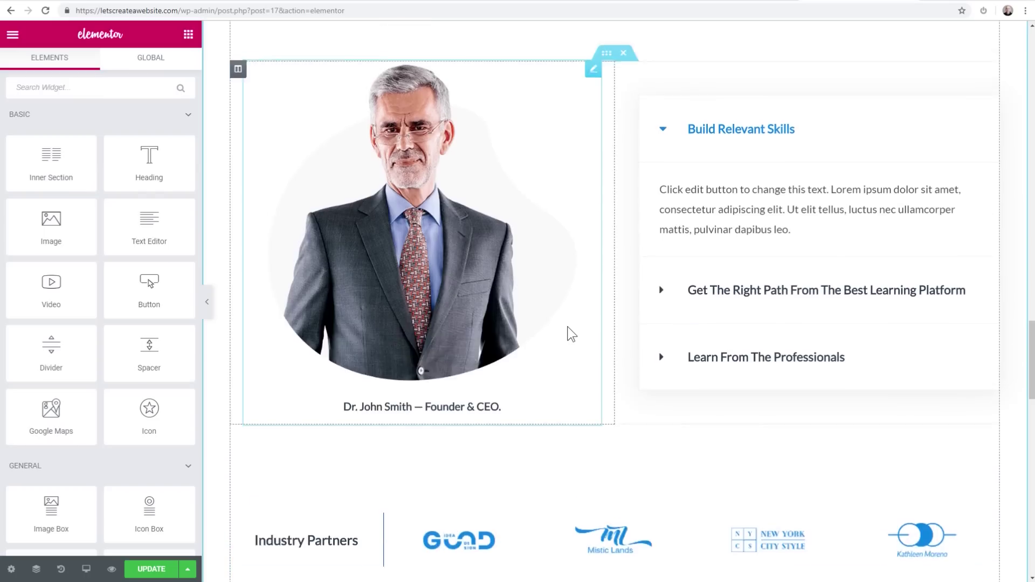
pyautogui.scroll(-14, 634, 315)
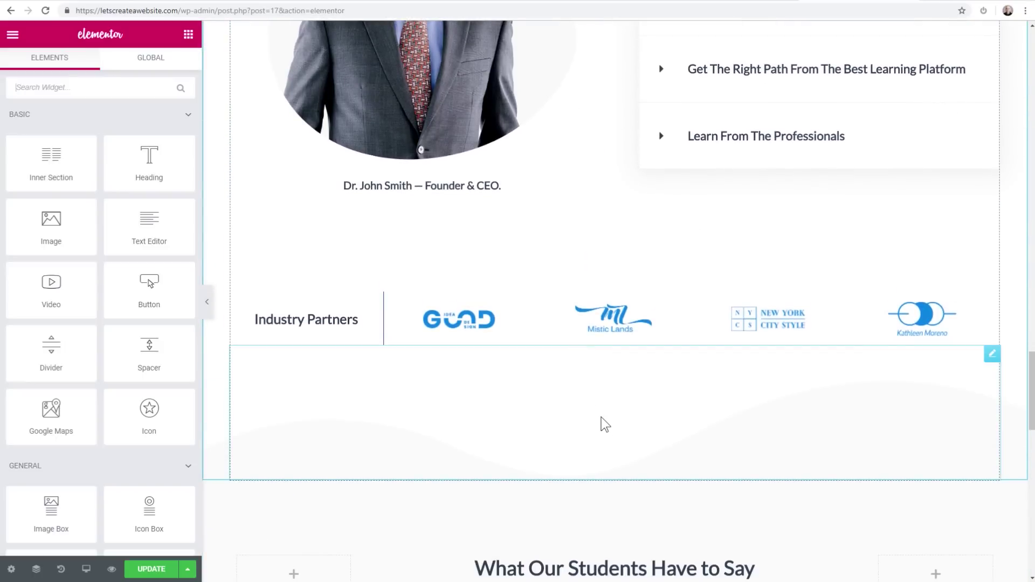
pyautogui.scroll(11, 604, 392)
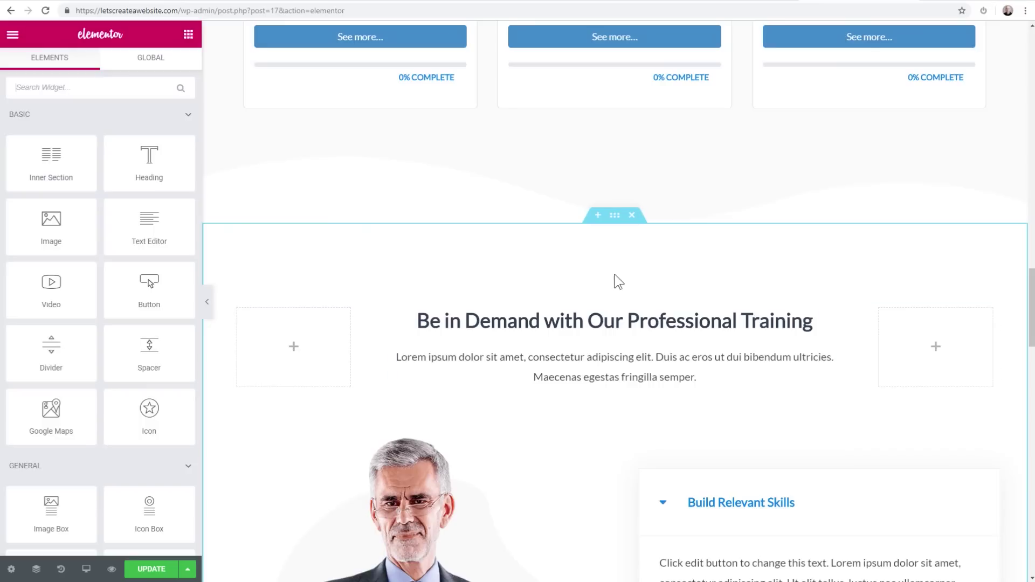
# Open the shape divider settings of the Be in Demand section and compare its top and bottom dividers.
pyautogui.click(612, 219)
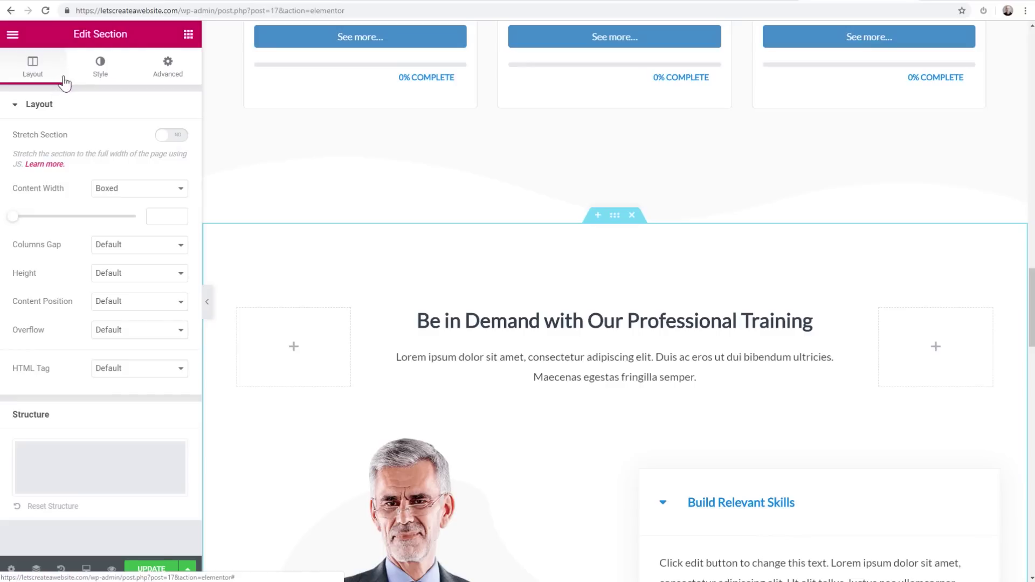
pyautogui.click(98, 73)
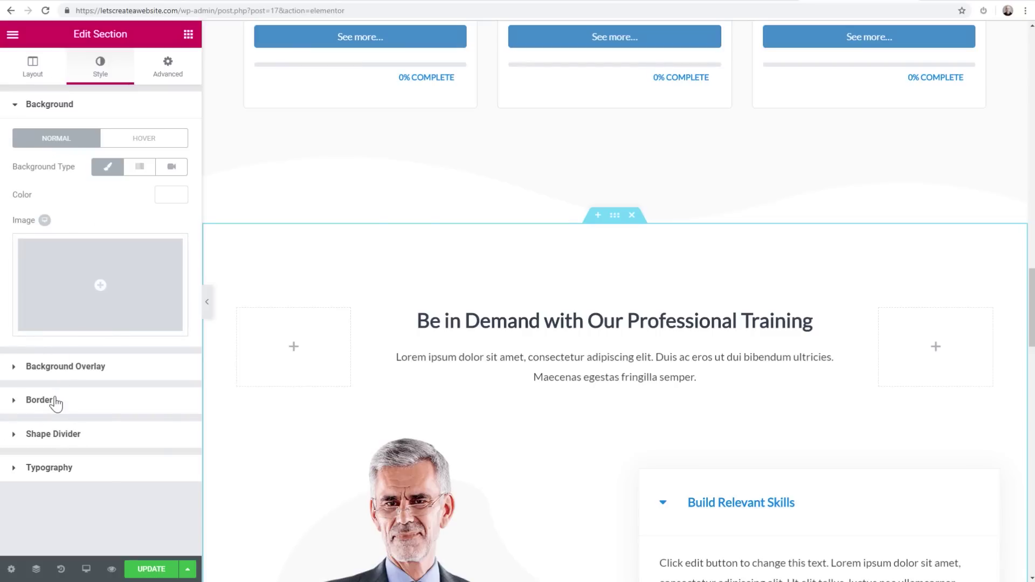
pyautogui.click(44, 438)
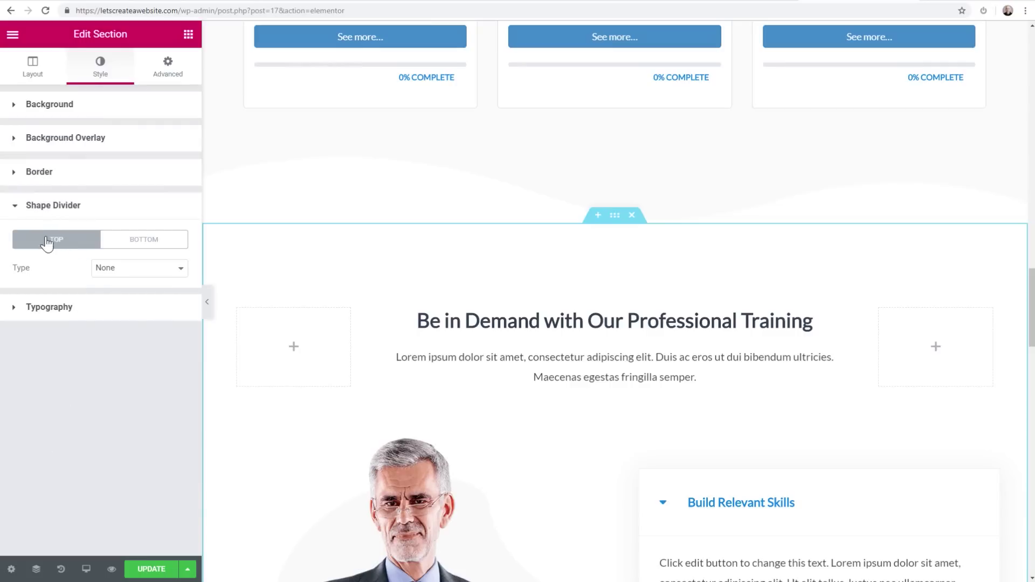
pyautogui.click(126, 244)
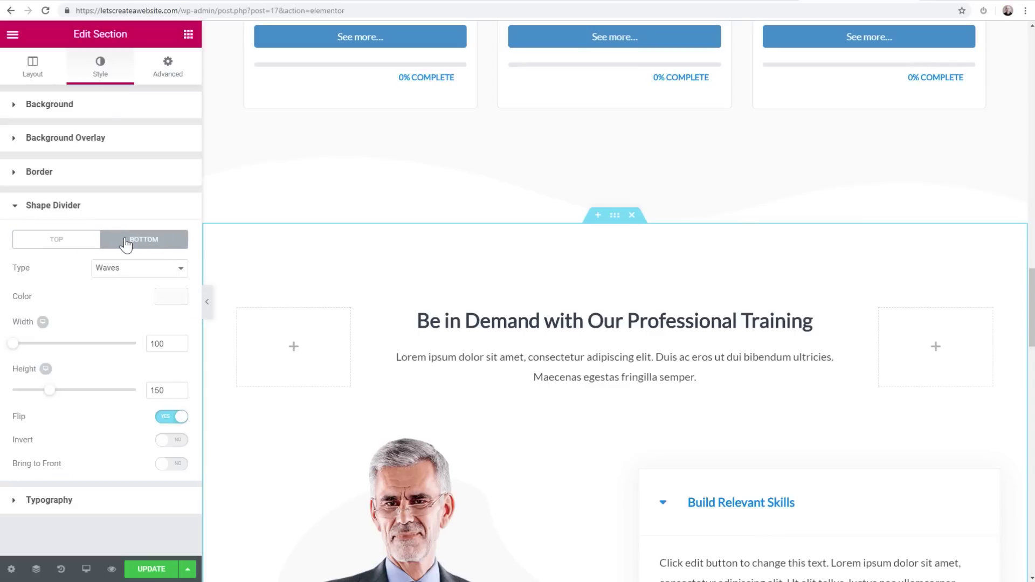
pyautogui.click(52, 243)
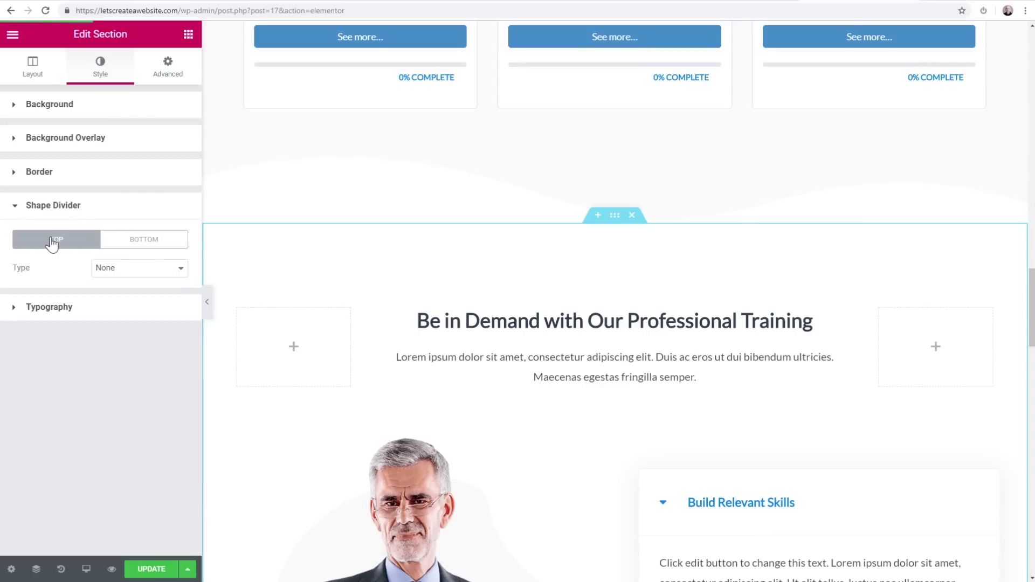
pyautogui.click(128, 247)
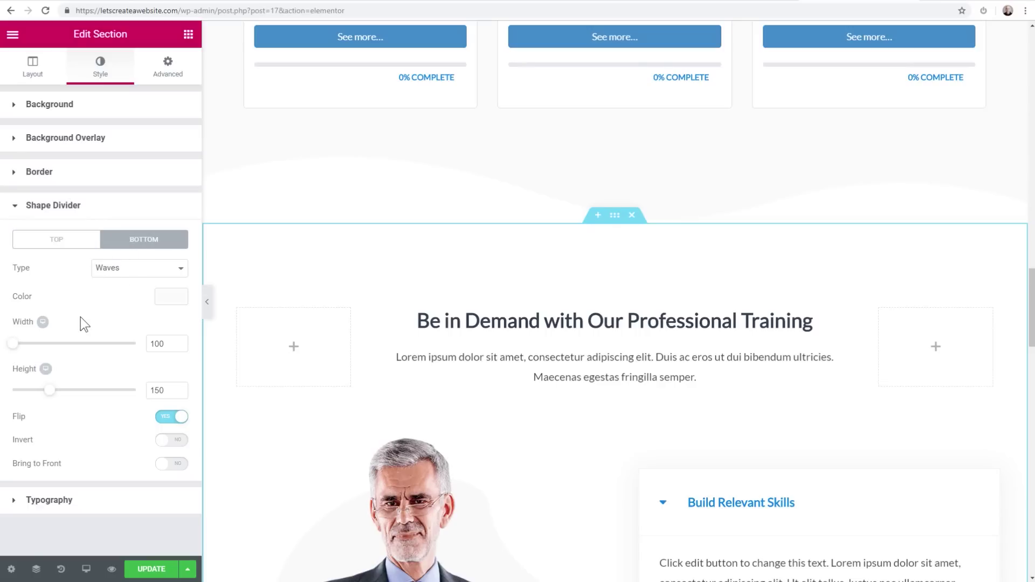
# Set the height of the section's bottom Waves shape divider to 227.
pyautogui.scroll(-8, 377, 339)
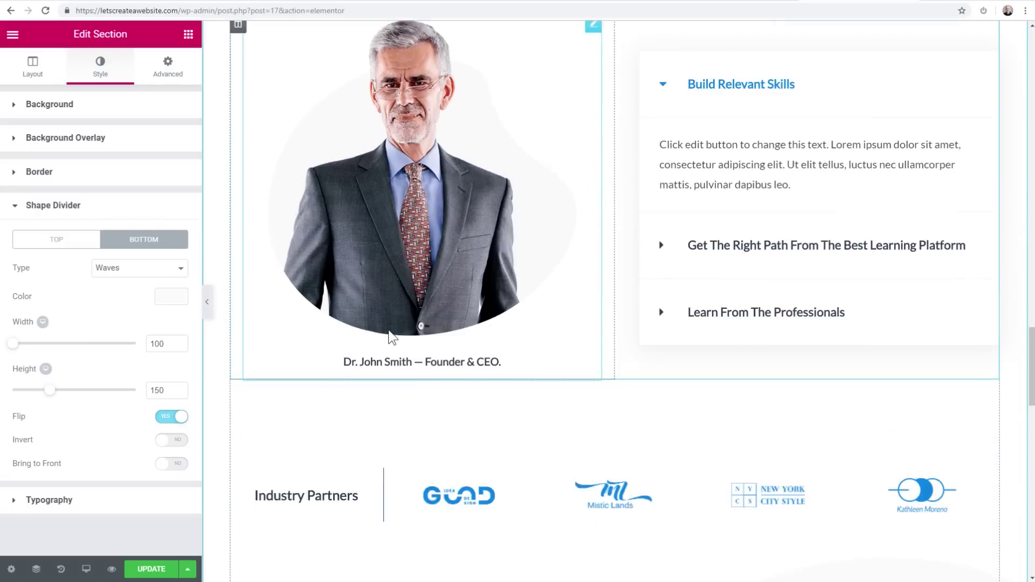
pyautogui.scroll(-3, 391, 337)
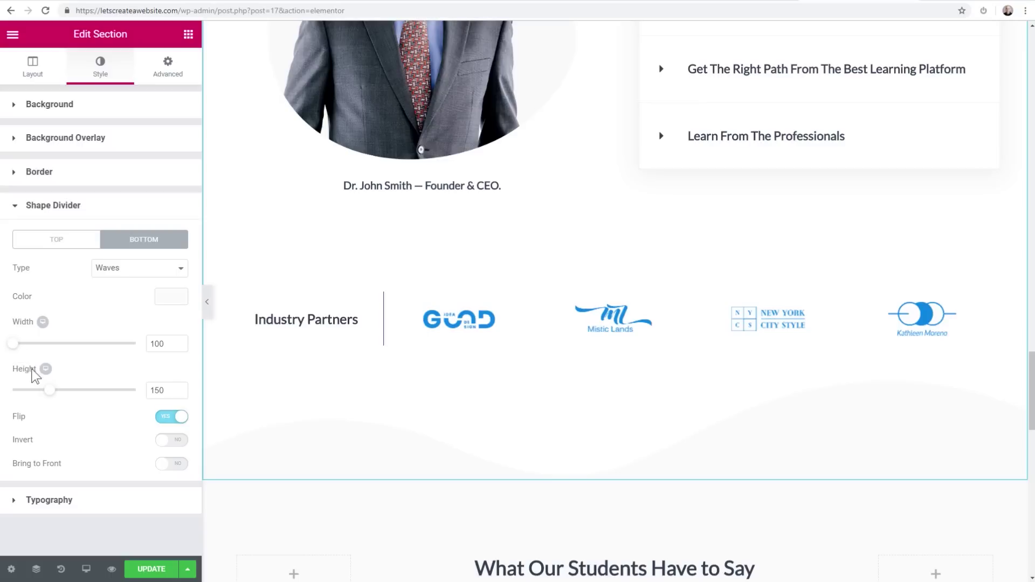
pyautogui.moveTo(49, 396); pyautogui.dragTo(70, 393)
pyautogui.moveTo(11, 345)
pyautogui.mouseDown()
pyautogui.moveTo(116, 346)
pyautogui.moveTo(5, 345)
pyautogui.mouseUp()
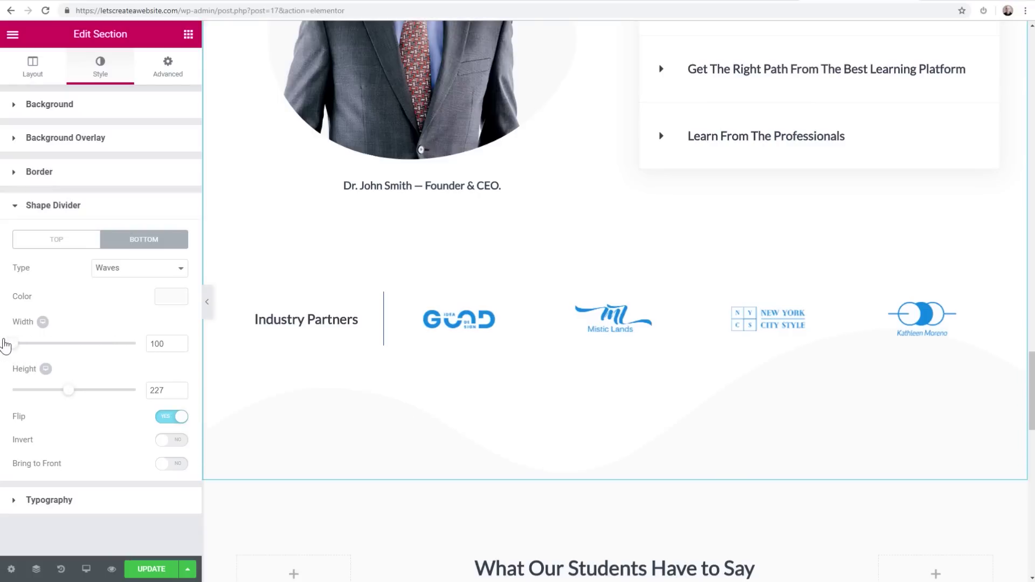
# Try the Drops type for the section's bottom shape divider and switch it to Mountains.
pyautogui.click(128, 271)
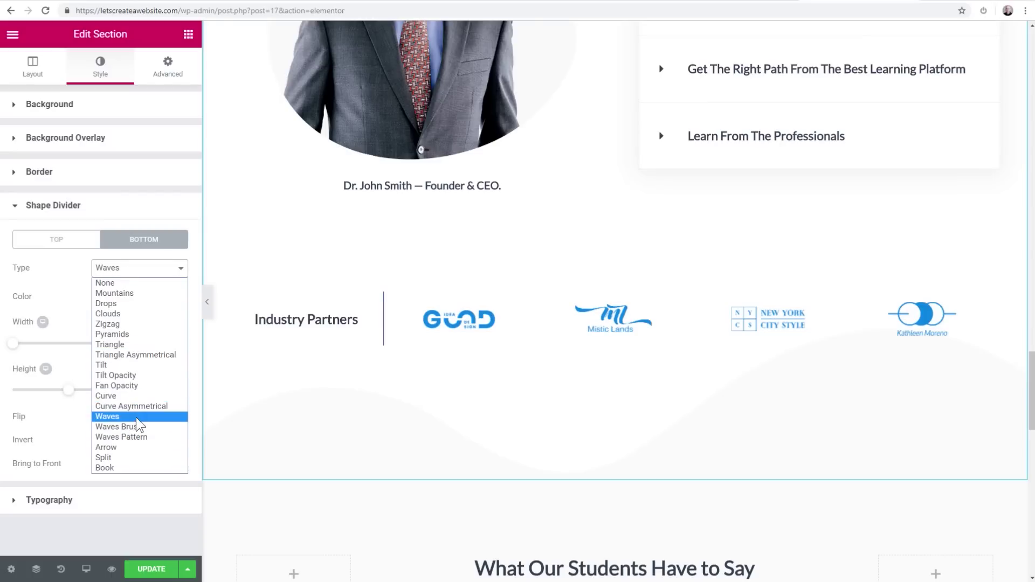
pyautogui.click(111, 304)
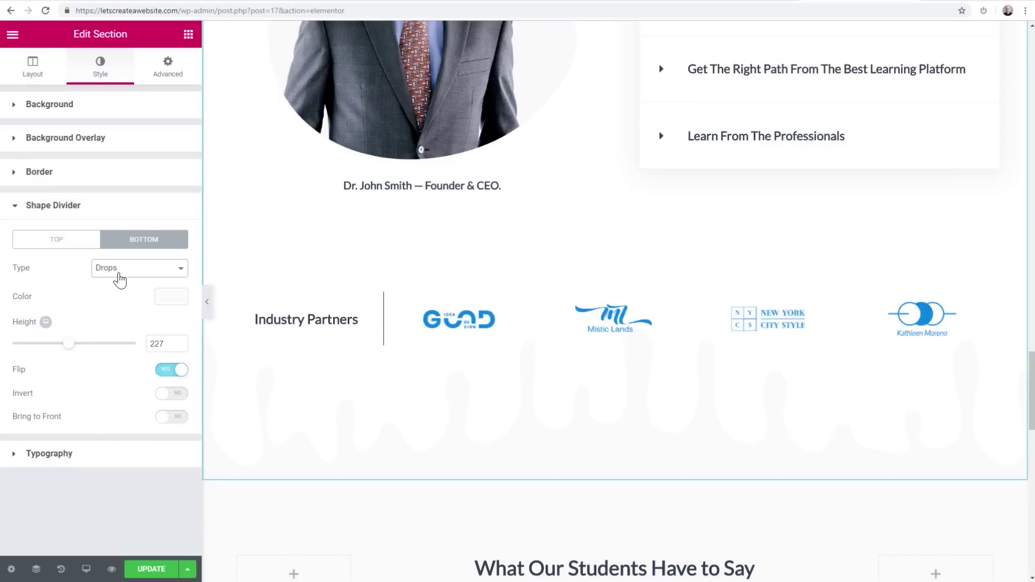
pyautogui.click(118, 273)
pyautogui.click(125, 290)
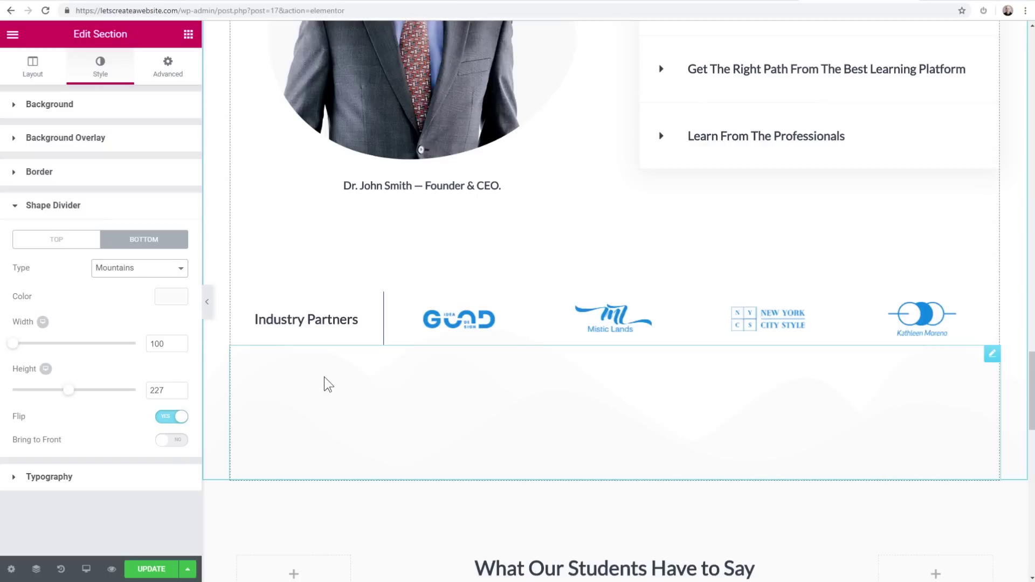
# Look through the page sections from the course grid to the Join Our Happy Students banner and back up to the hero video.
pyautogui.scroll(15, 619, 385)
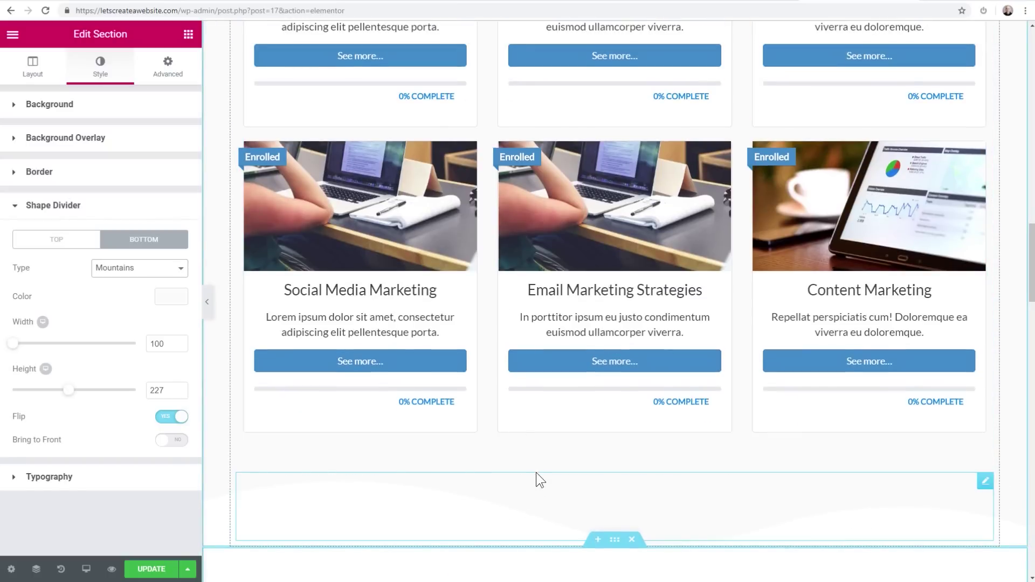
pyautogui.scroll(6, 528, 420)
pyautogui.scroll(-5, 480, 315)
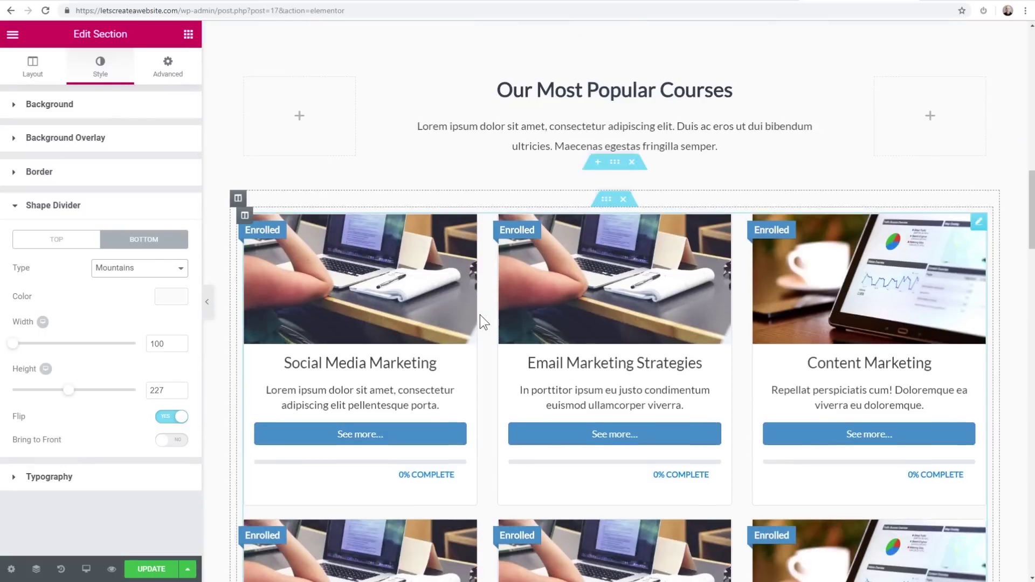
pyautogui.scroll(-14, 480, 315)
pyautogui.scroll(-4, 479, 314)
pyautogui.scroll(-9, 480, 313)
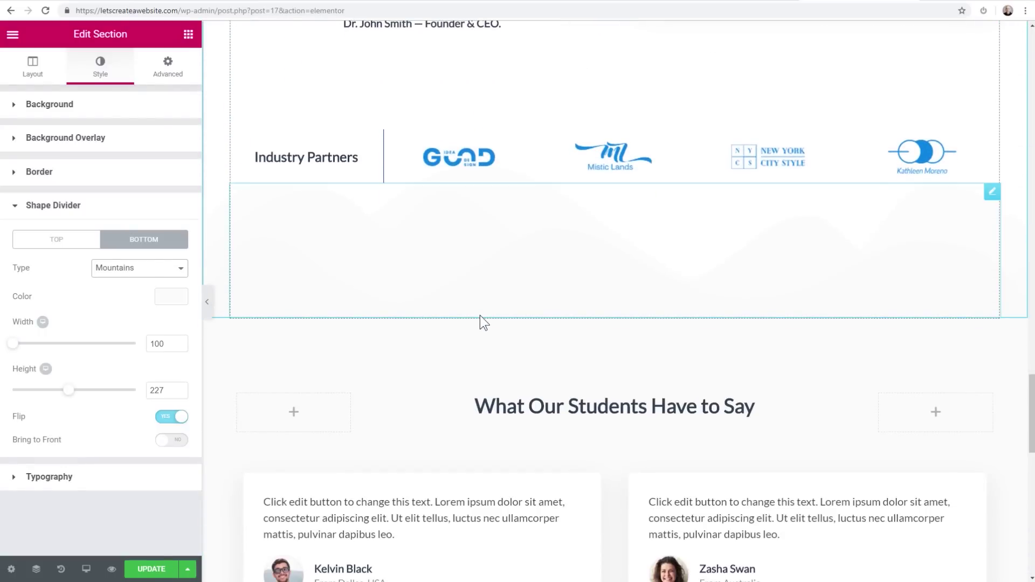
pyautogui.scroll(-10, 480, 315)
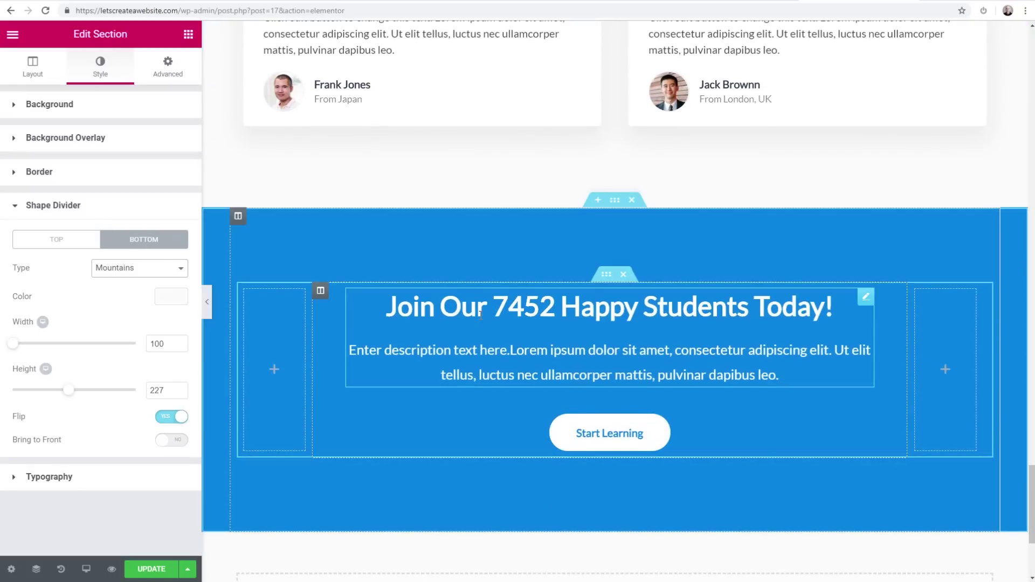
pyautogui.scroll(15, 479, 315)
pyautogui.scroll(15, 480, 316)
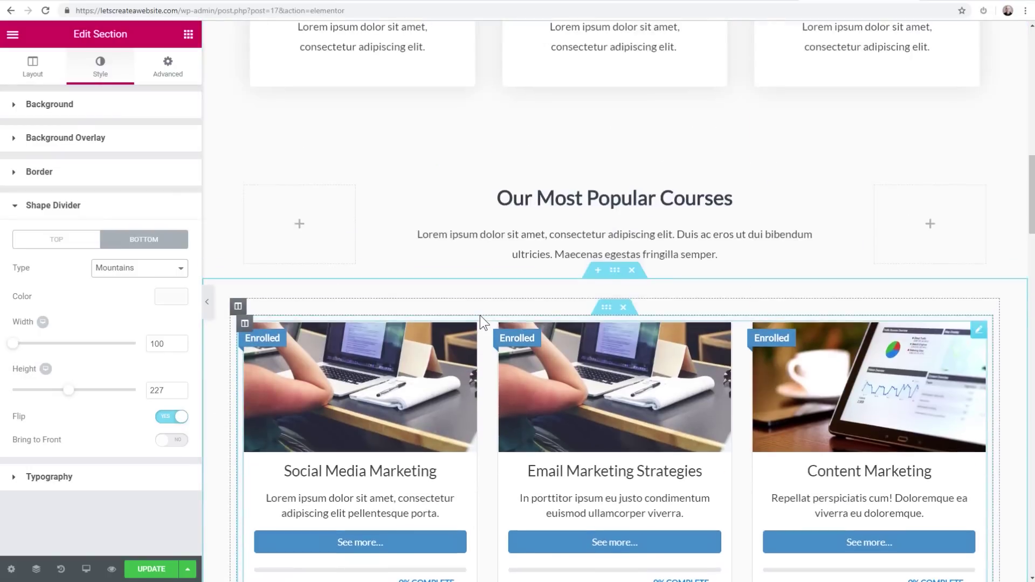
pyautogui.scroll(10, 480, 315)
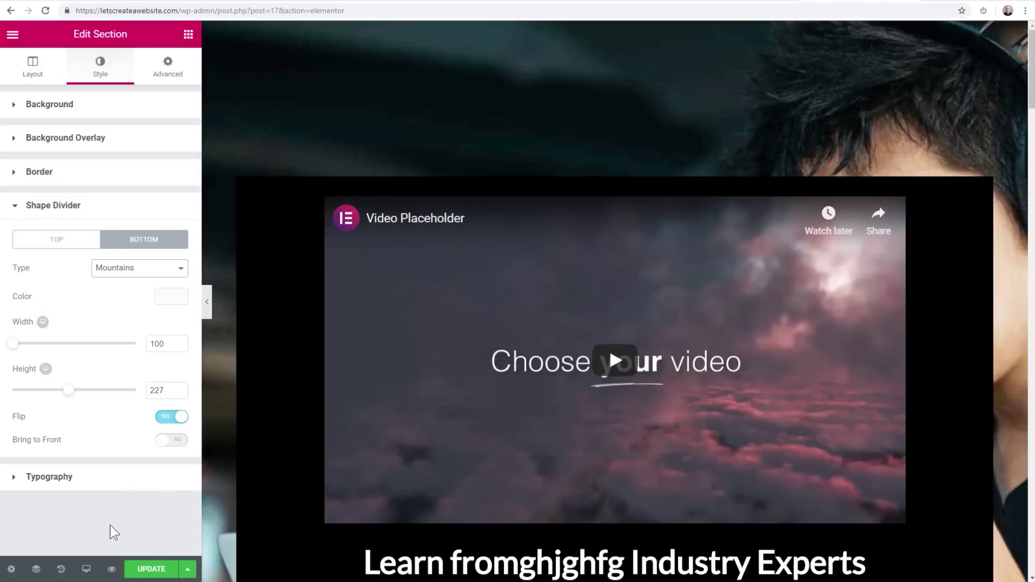
# Preview the page at tablet size and switch the preview to mobile.
pyautogui.click(87, 569)
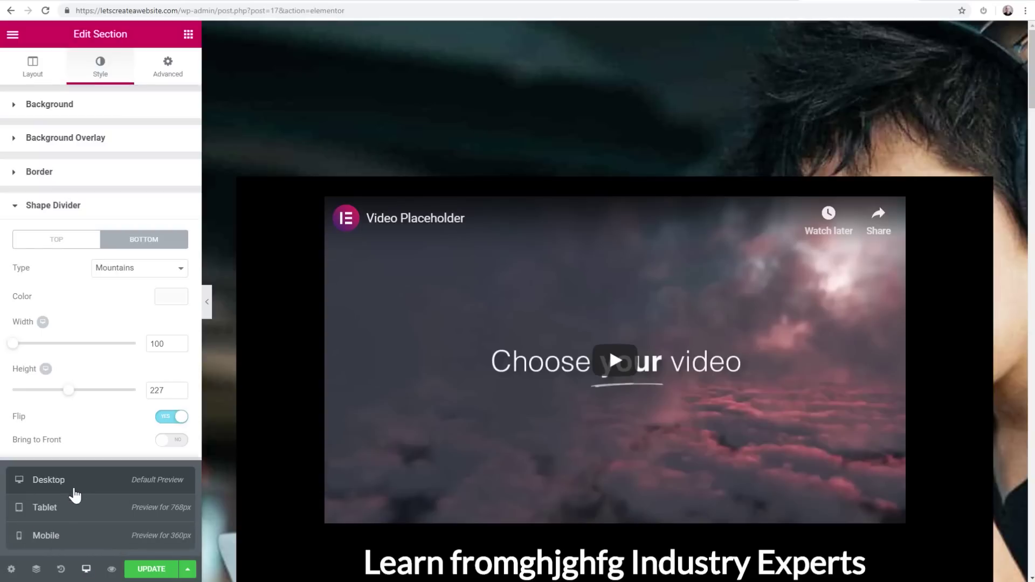
pyautogui.click(65, 510)
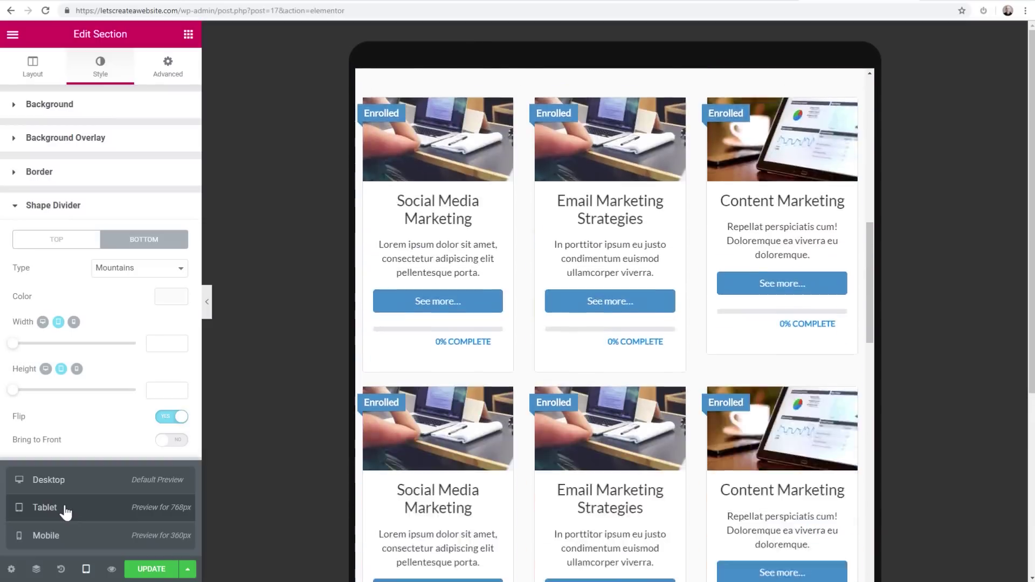
pyautogui.click(67, 536)
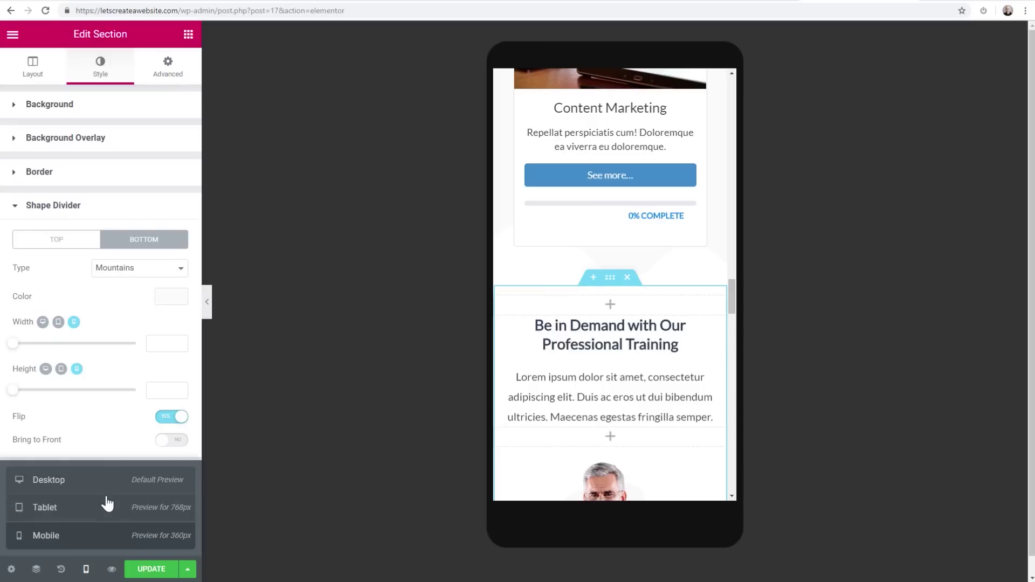
pyautogui.click(59, 538)
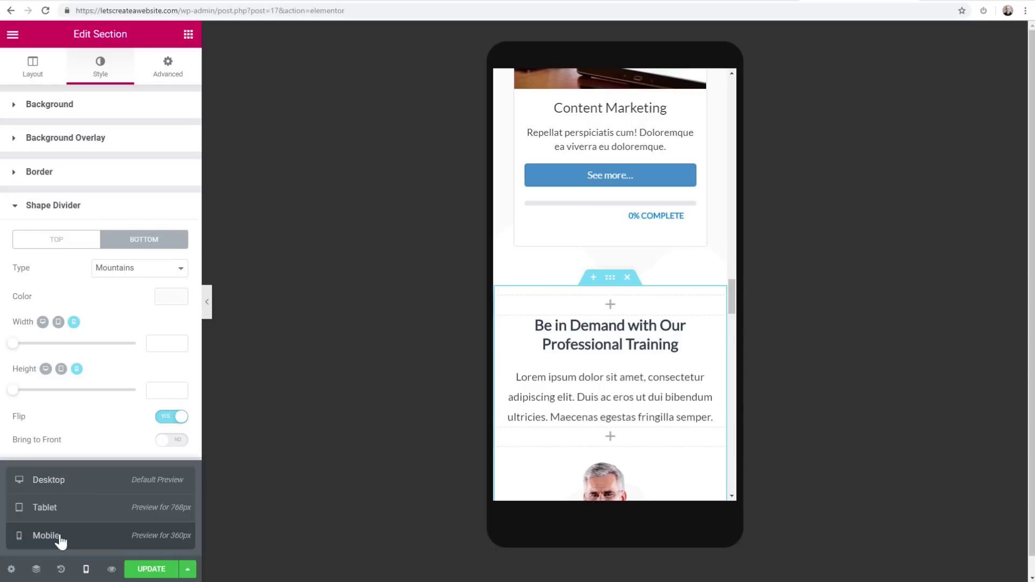
# Open the Be in Demand with Our Professional Training image box and look over its style and content settings.
pyautogui.click(613, 336)
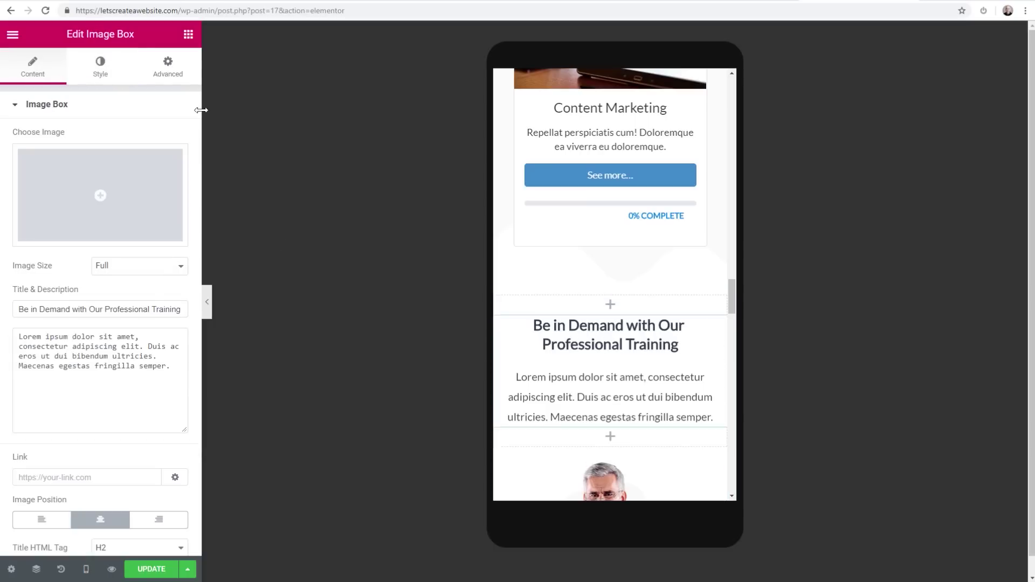
pyautogui.click(98, 68)
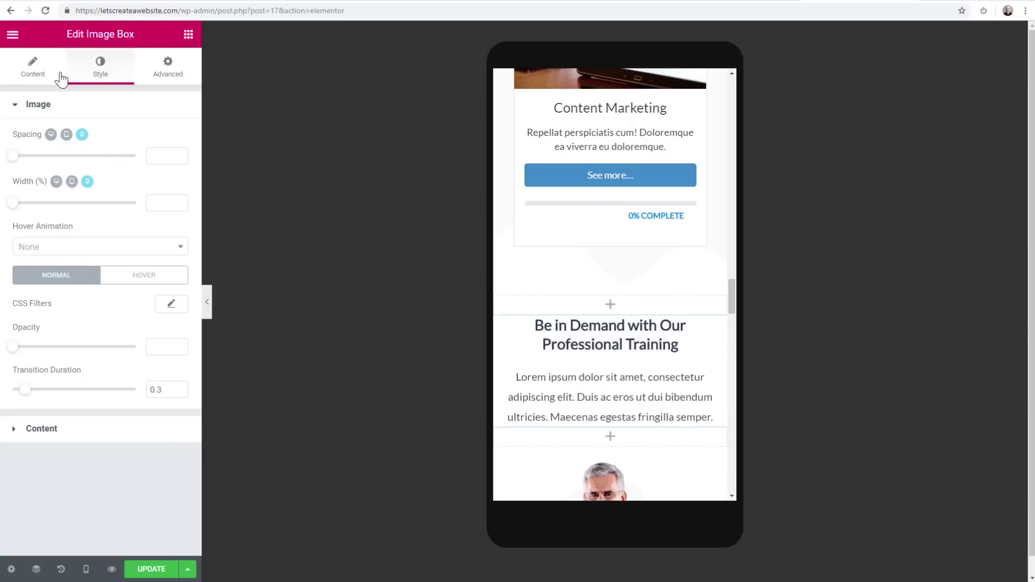
pyautogui.click(32, 75)
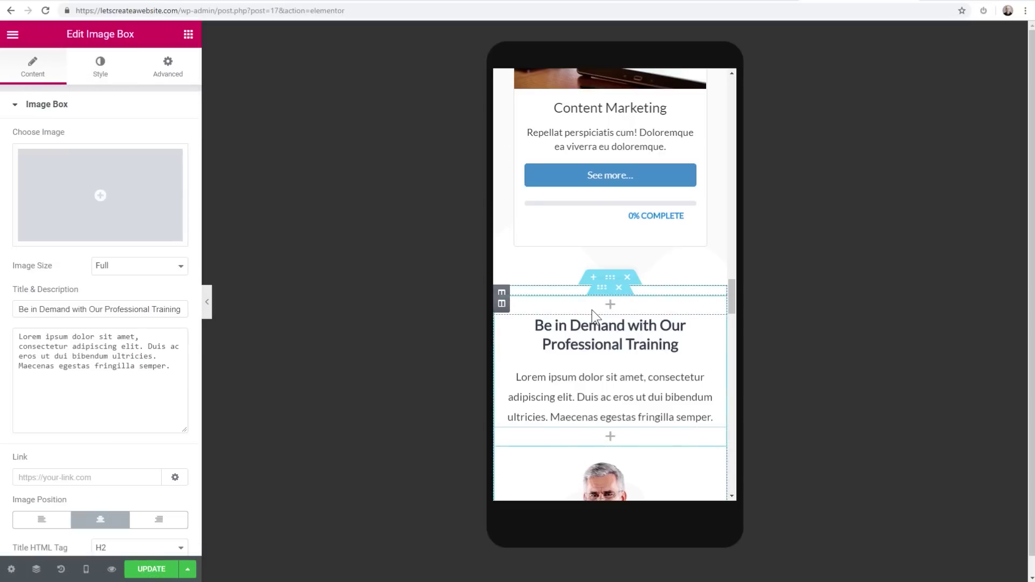
# Set all four mobile margins of the hero section's video to 0 and switch back to its desktop margins.
pyautogui.scroll(10, 593, 314)
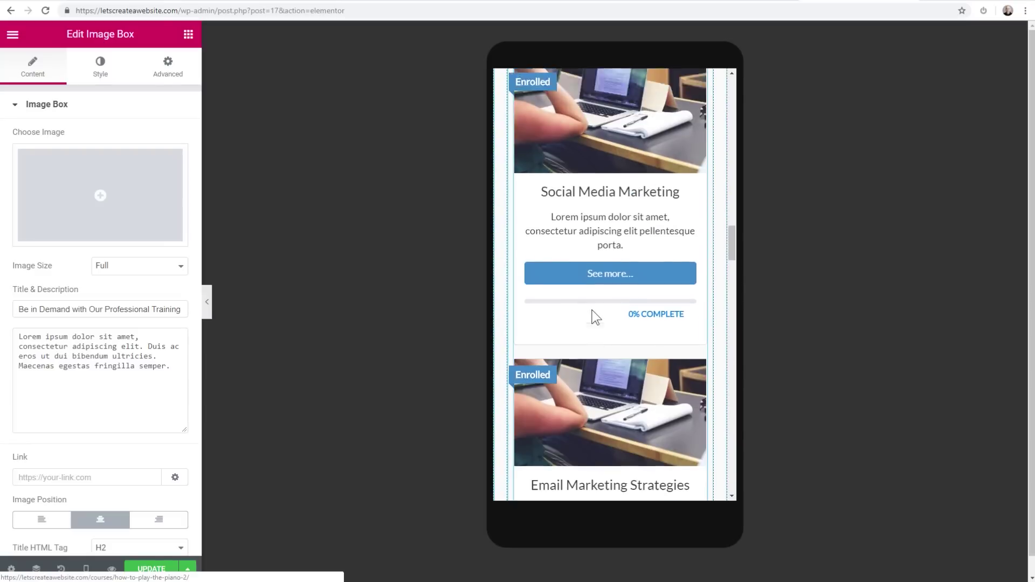
pyautogui.scroll(10, 592, 313)
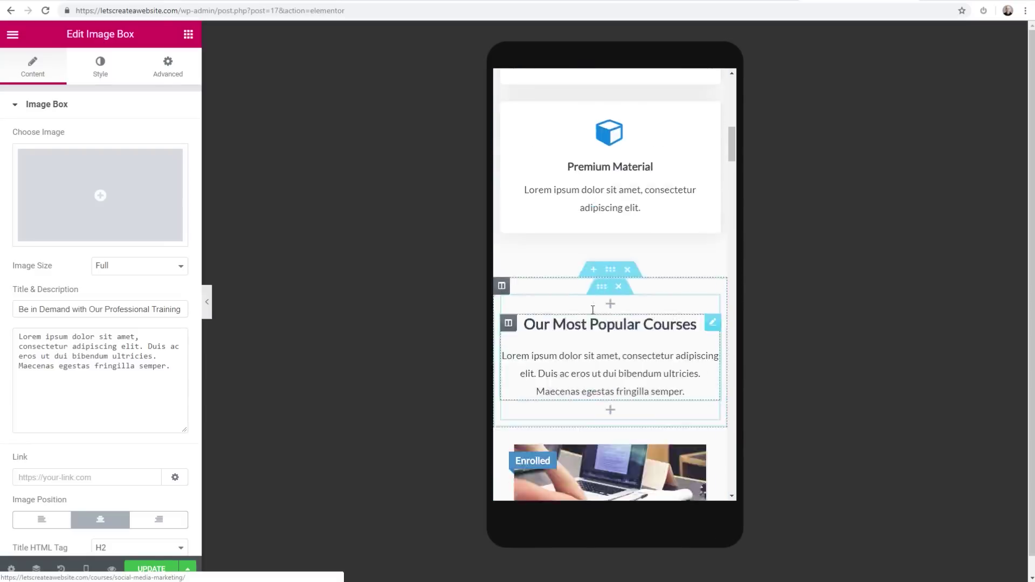
pyautogui.scroll(5, 592, 311)
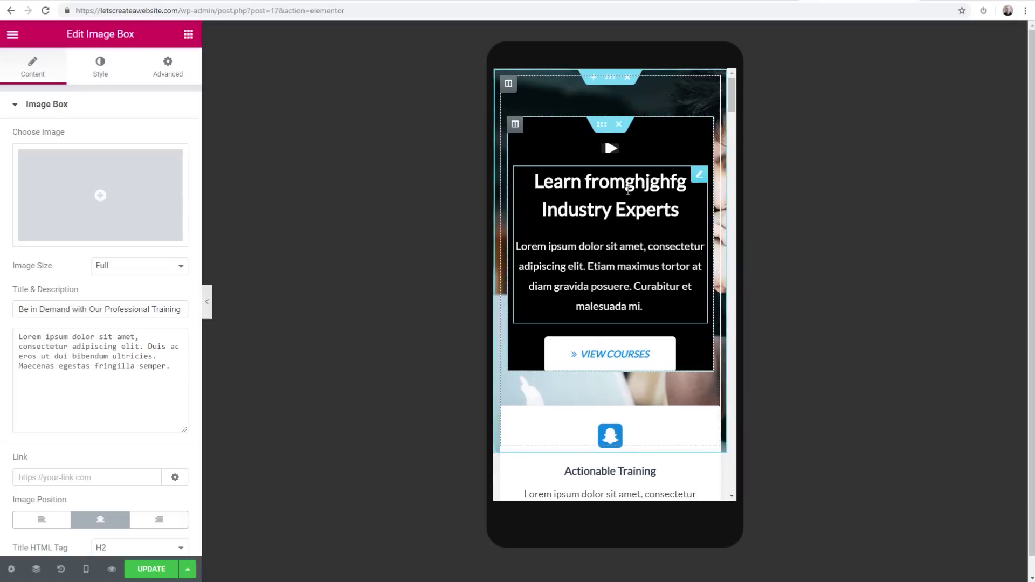
pyautogui.click(627, 156)
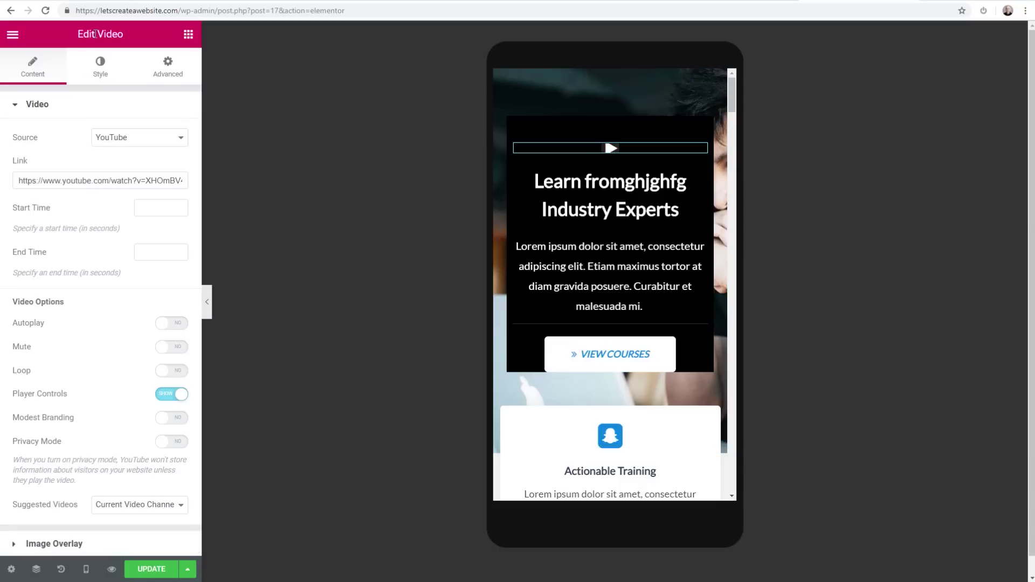
pyautogui.click(173, 69)
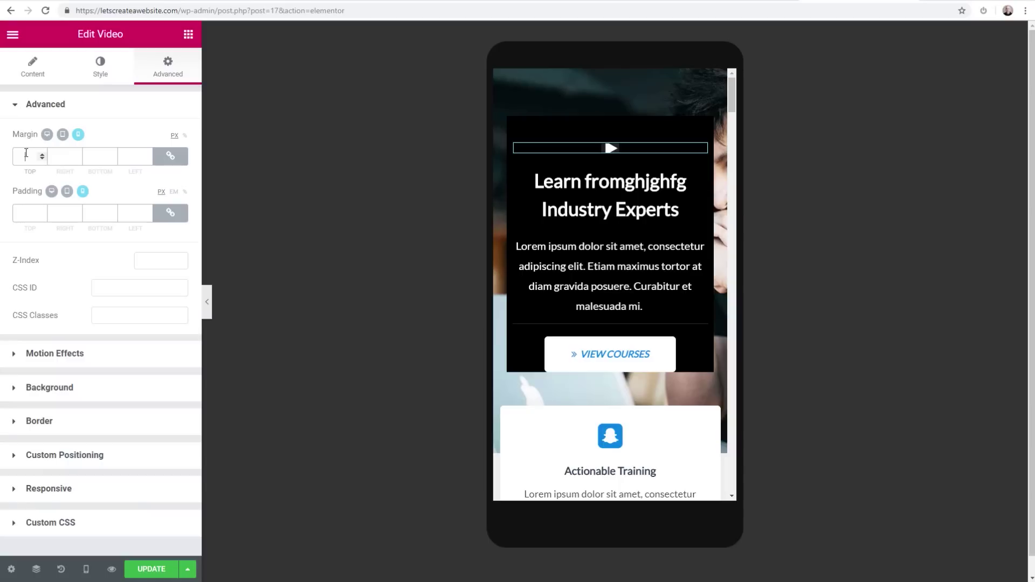
pyautogui.write('6')
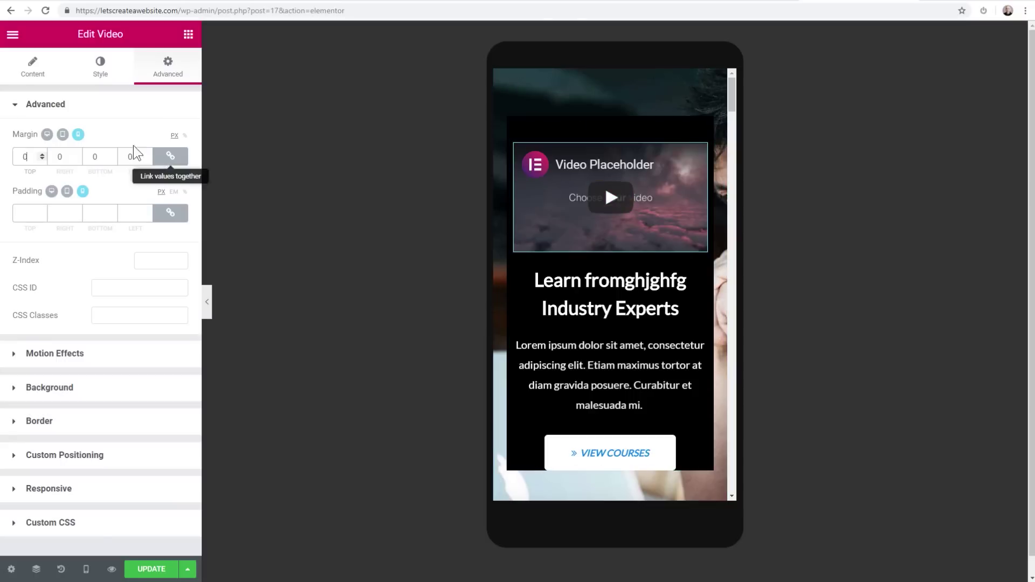
pyautogui.click(47, 135)
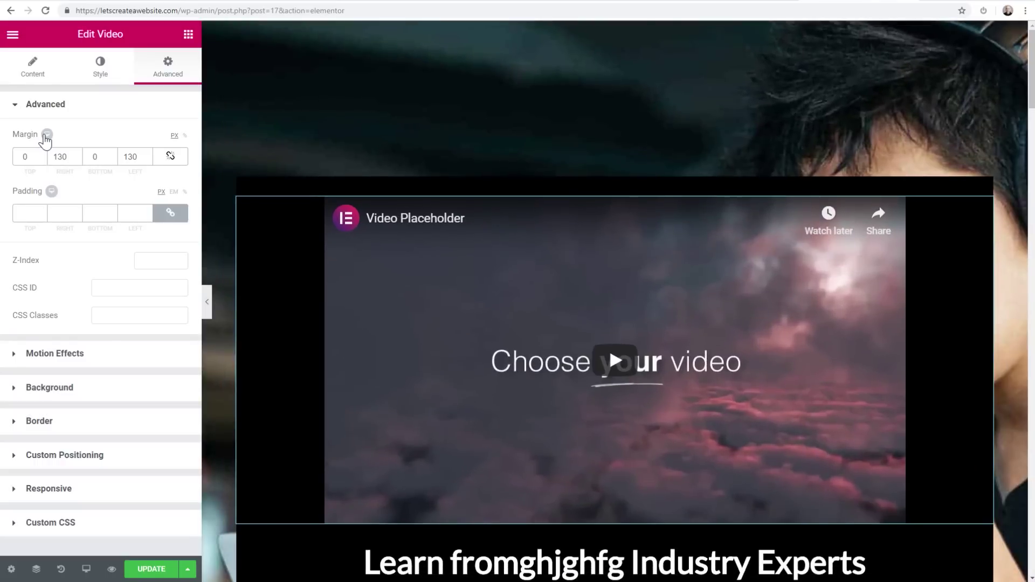
# Switch the page to the mobile responsive view and review its layout from the video down to the founder section.
pyautogui.moveTo(47, 136)
pyautogui.click(78, 135)
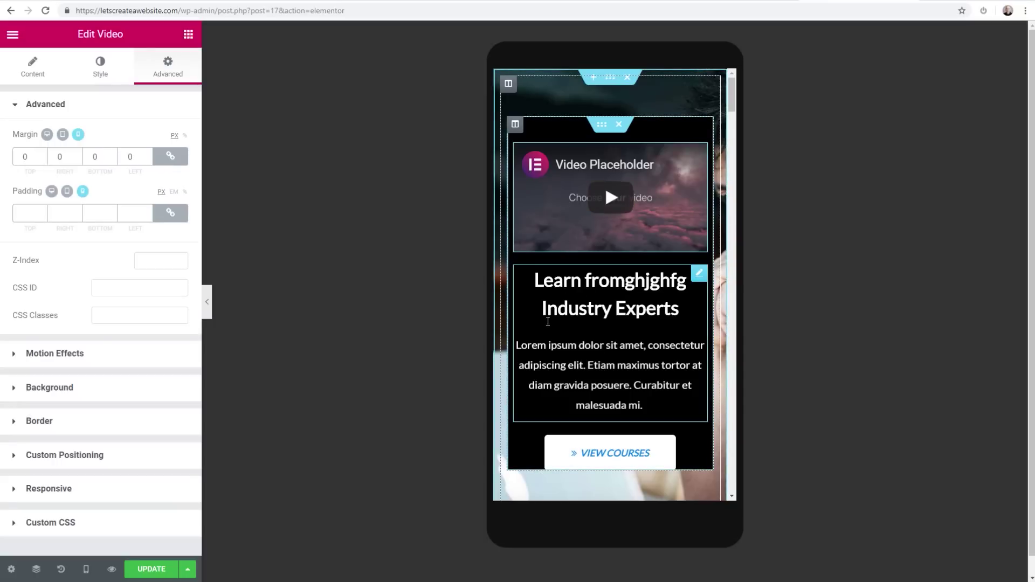
pyautogui.scroll(-10, 570, 291)
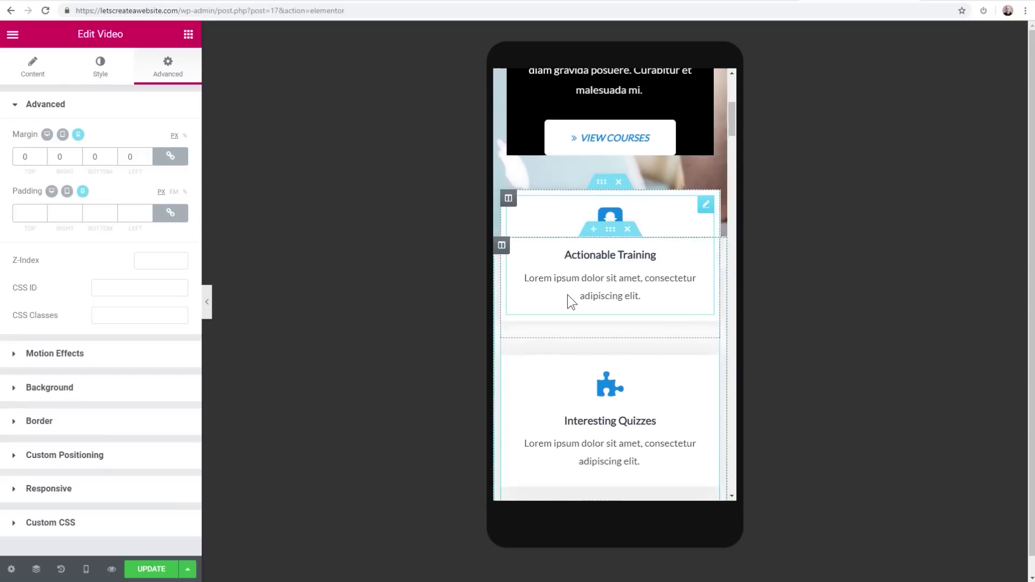
pyautogui.scroll(-15, 566, 295)
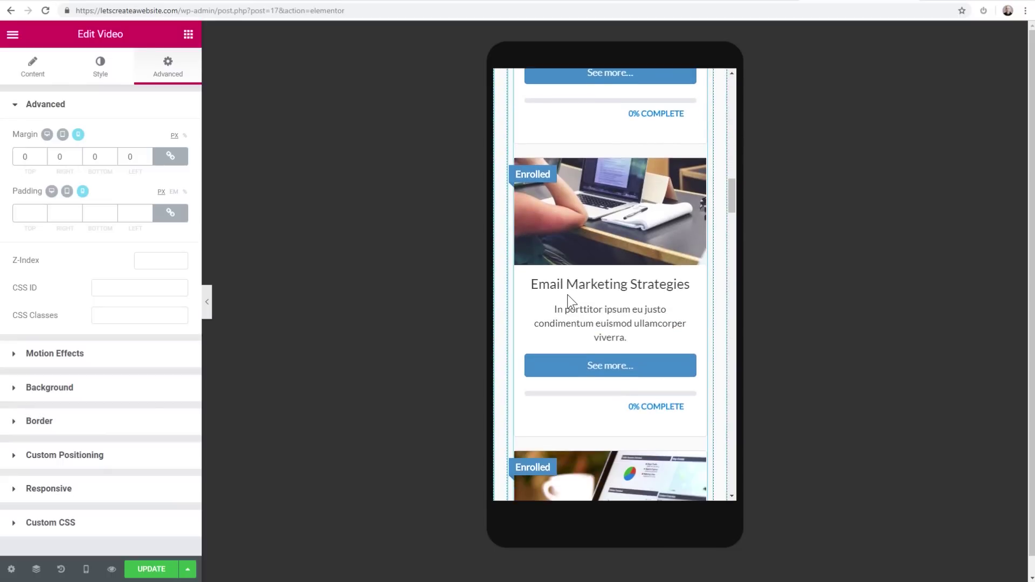
pyautogui.scroll(-15, 567, 294)
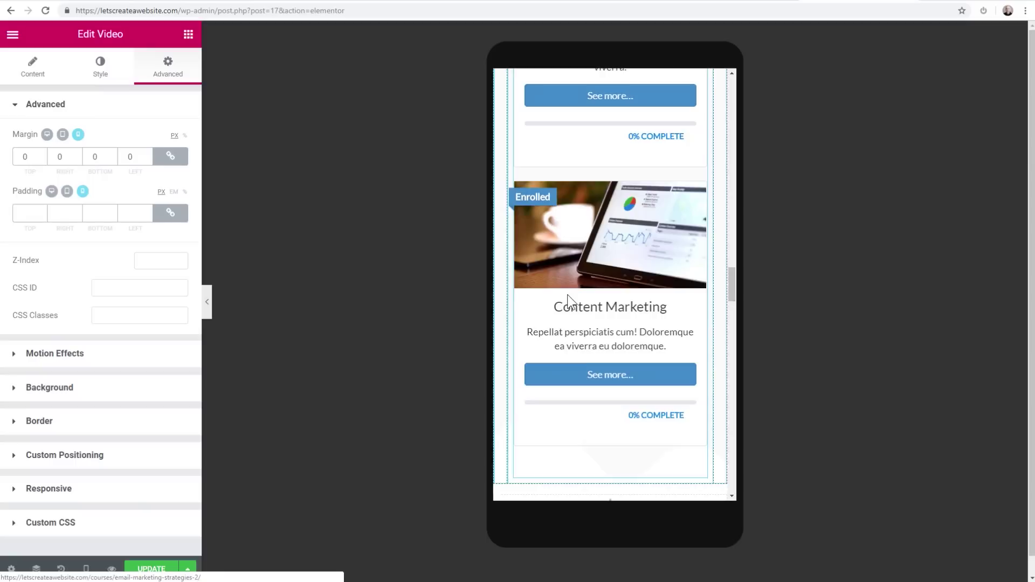
pyautogui.scroll(-4, 567, 294)
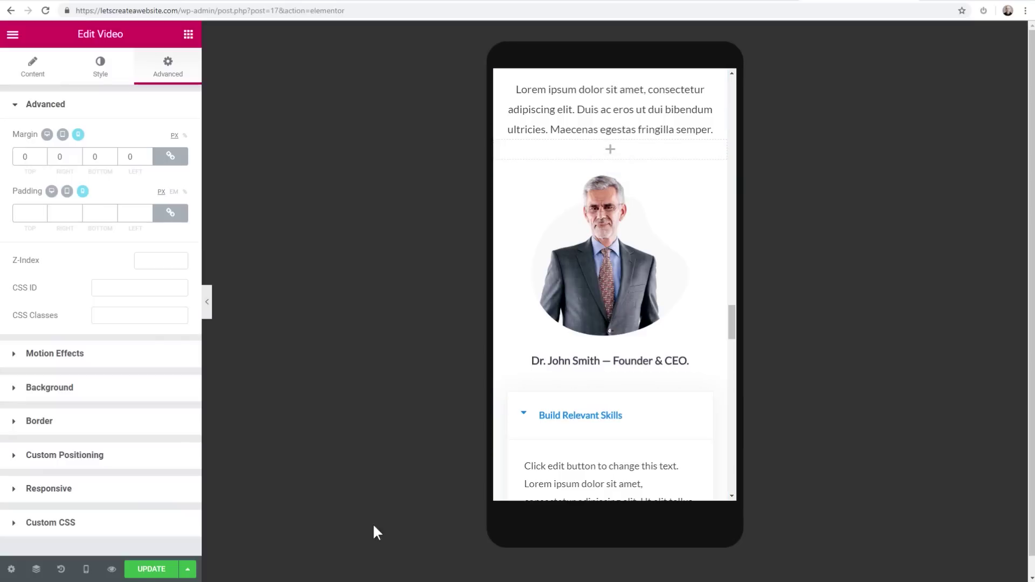
# Return the page preview to the desktop view and show the available save options.
pyautogui.moveTo(88, 561)
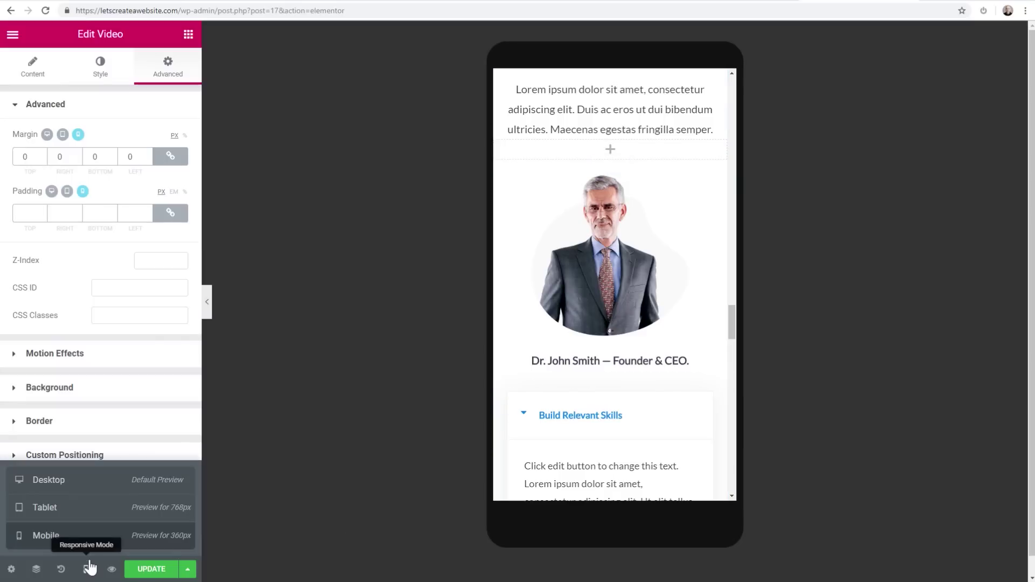
pyautogui.click(76, 488)
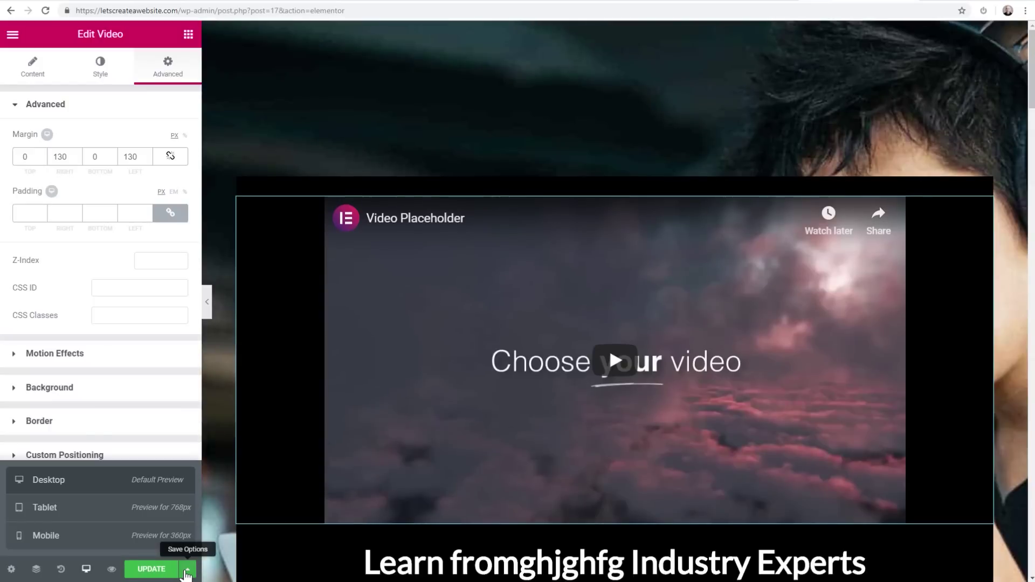
pyautogui.click(186, 573)
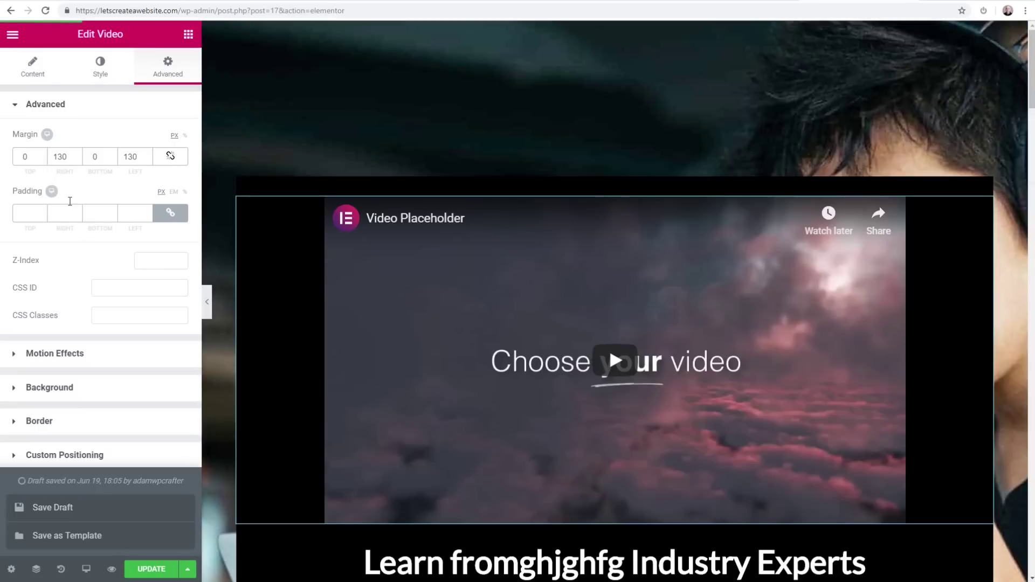
# Exit the Elementor editor to the WordPress dashboard, leaving the page without saving the changes.
pyautogui.click(13, 36)
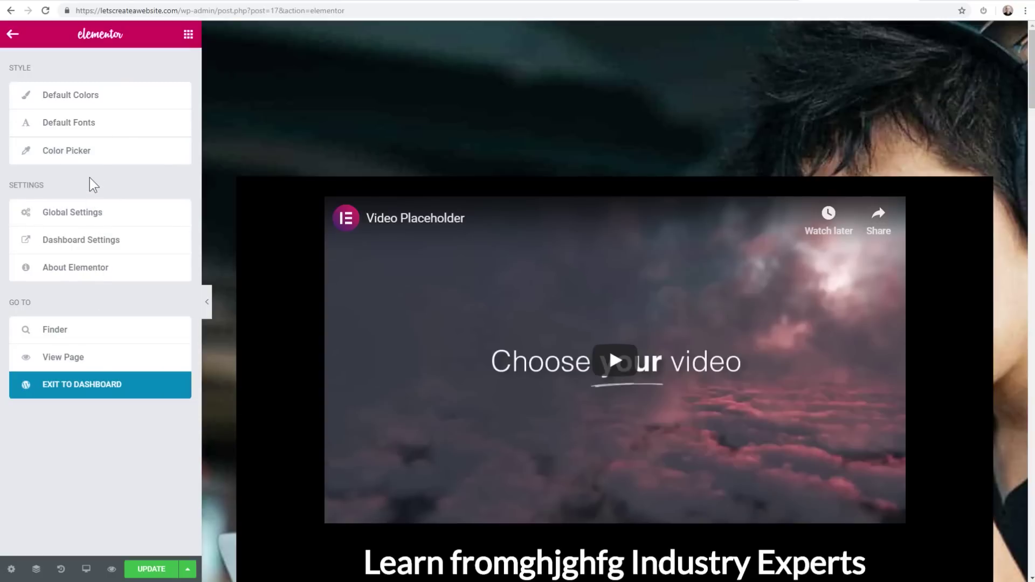
pyautogui.click(71, 391)
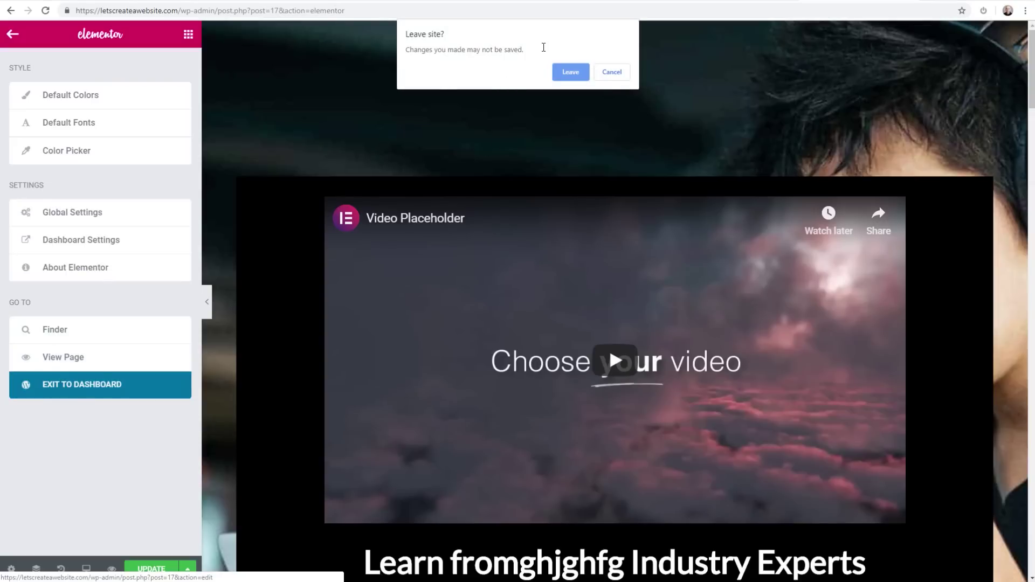
pyautogui.click(570, 71)
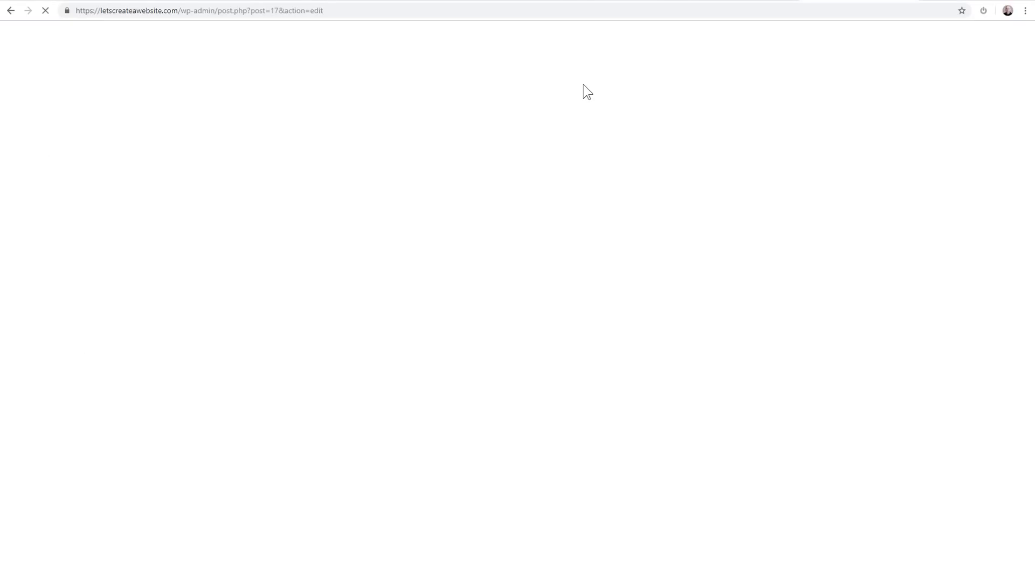
# Open the Home page's live version from its permalink and look over the published content.
pyautogui.click(236, 214)
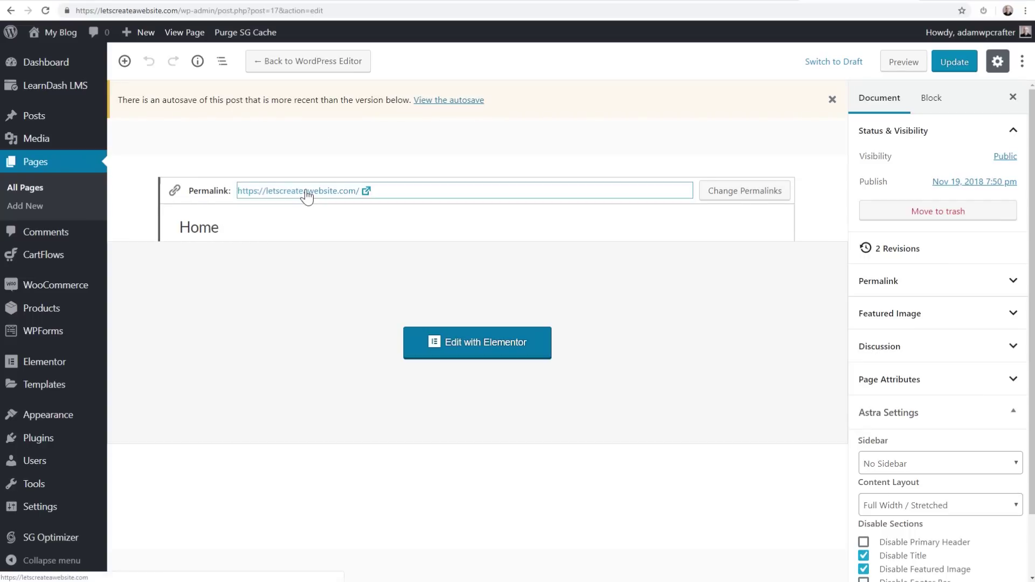
pyautogui.click(306, 192)
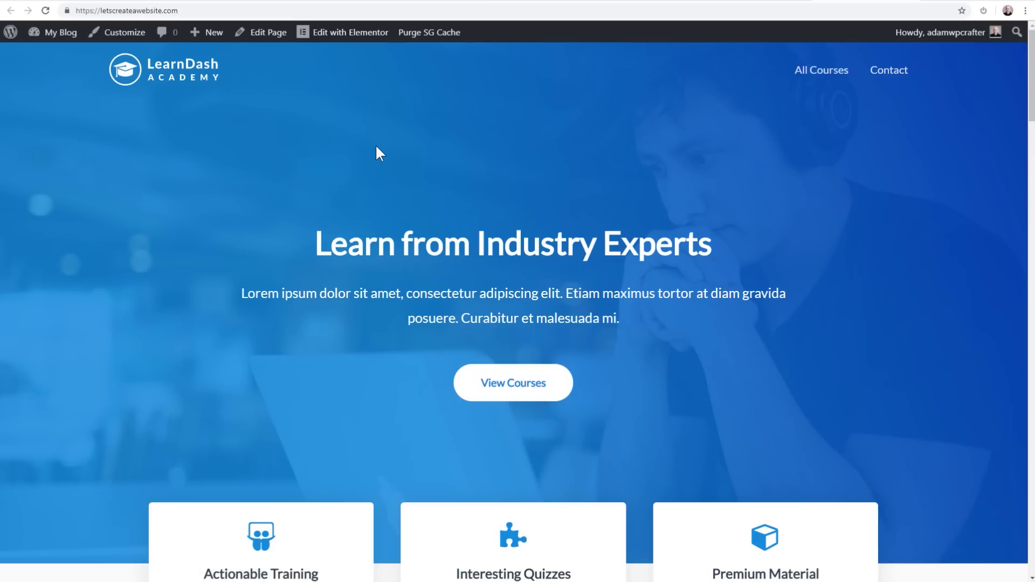
pyautogui.scroll(-15, 376, 147)
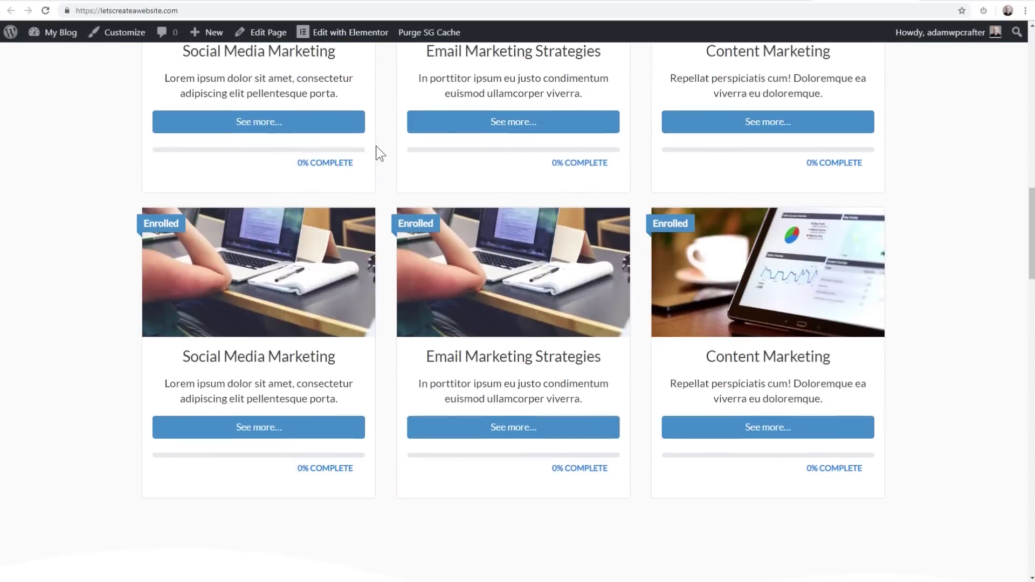
pyautogui.scroll(15, 377, 145)
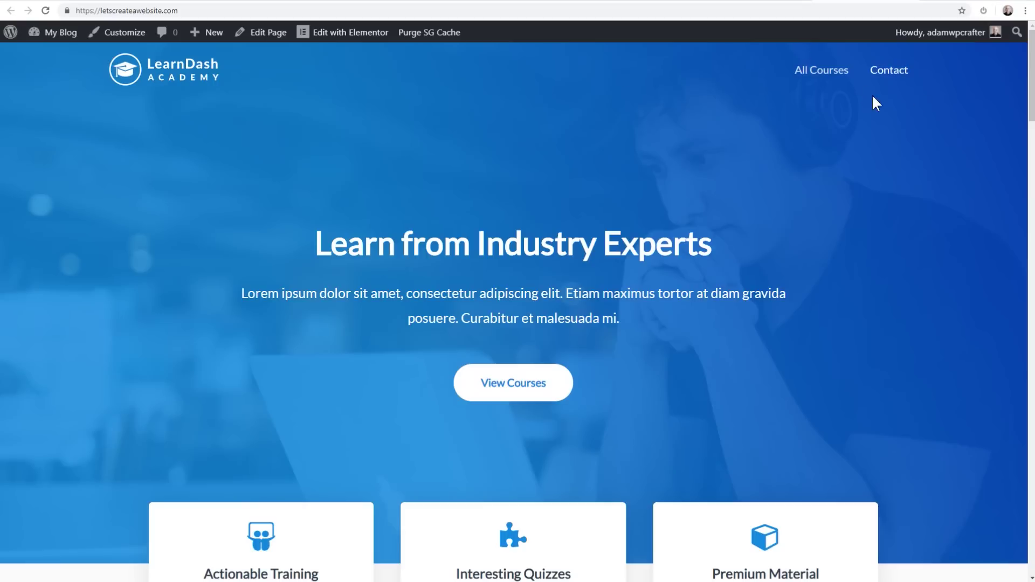
# Open the theme Customizer for the live site and bring up the header's Primary Menu for editing.
pyautogui.click(130, 35)
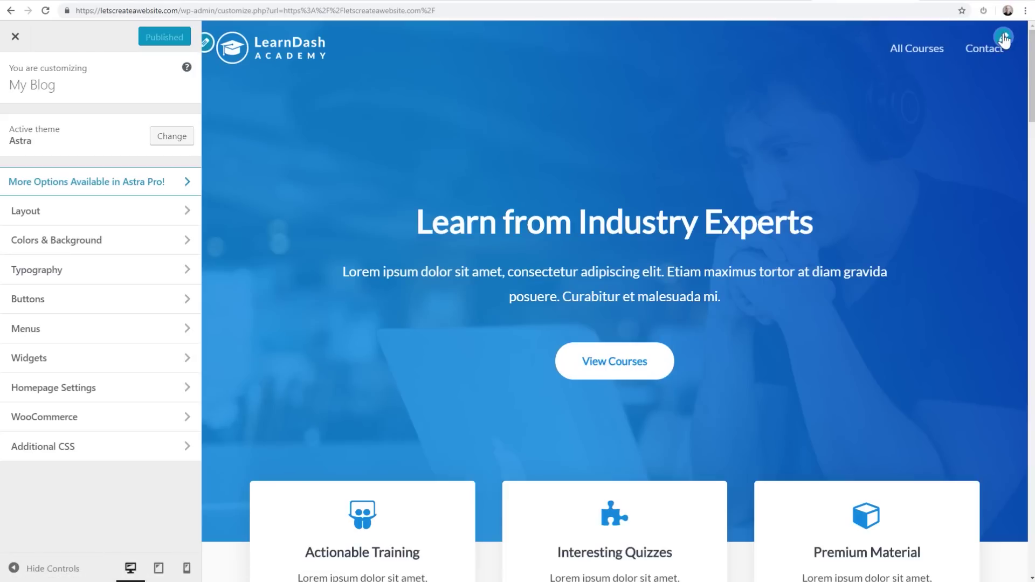
pyautogui.click(1004, 37)
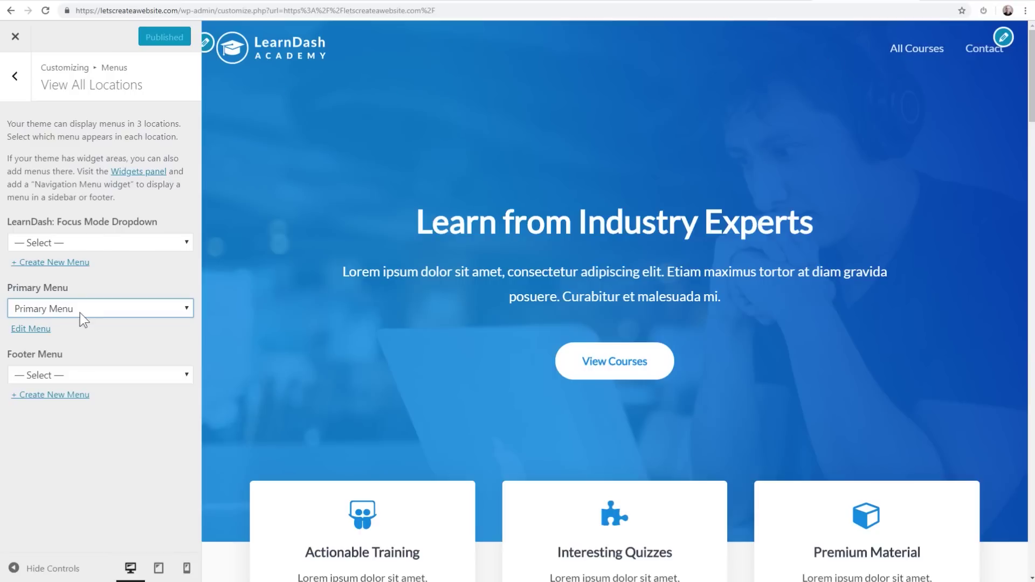
pyautogui.click(29, 330)
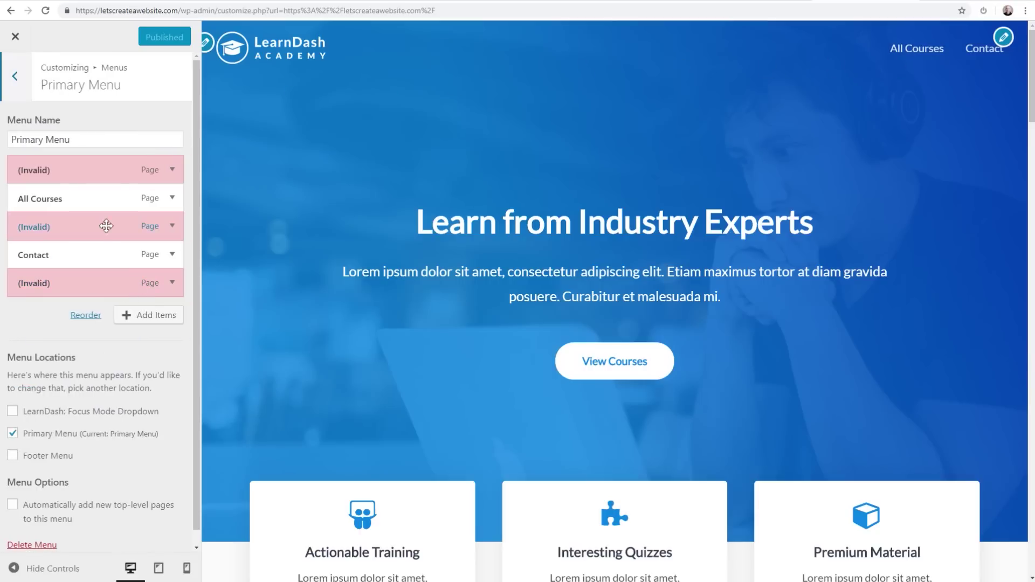
# Remove the three invalid page items, Home, About and My Account, from the Primary Menu.
pyautogui.click(171, 171)
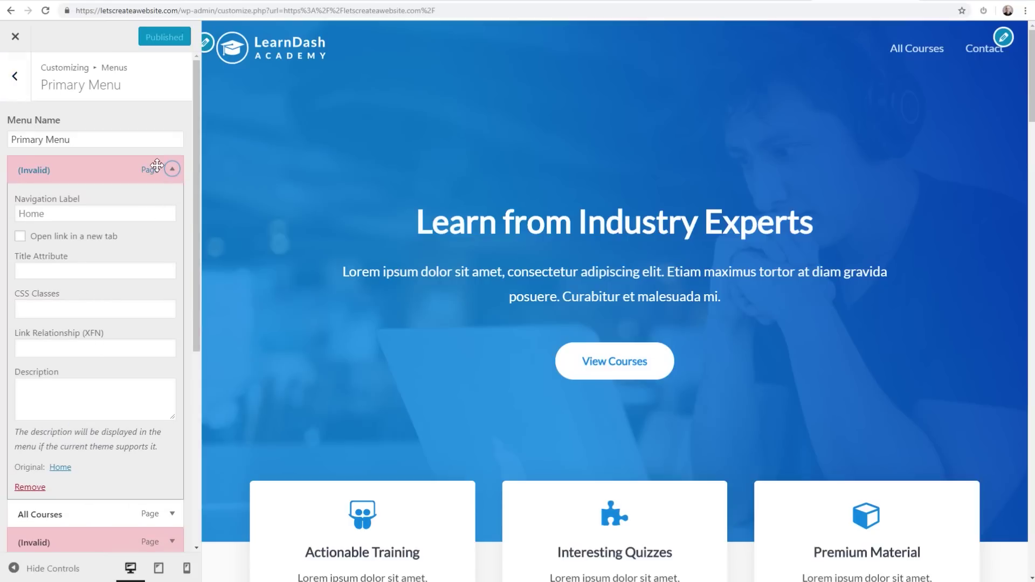
pyautogui.click(171, 171)
pyautogui.click(171, 171)
pyautogui.click(171, 170)
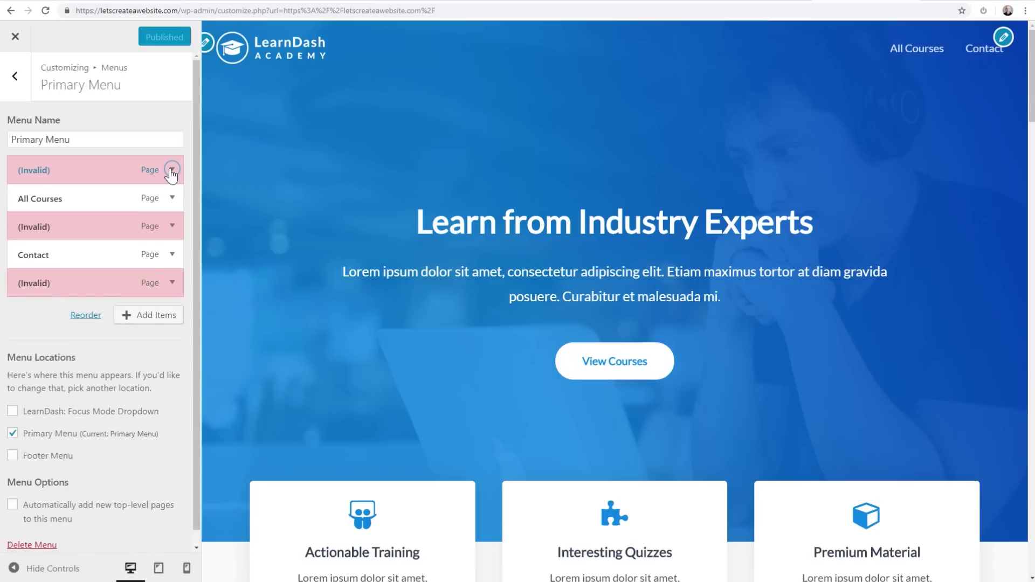
pyautogui.click(171, 170)
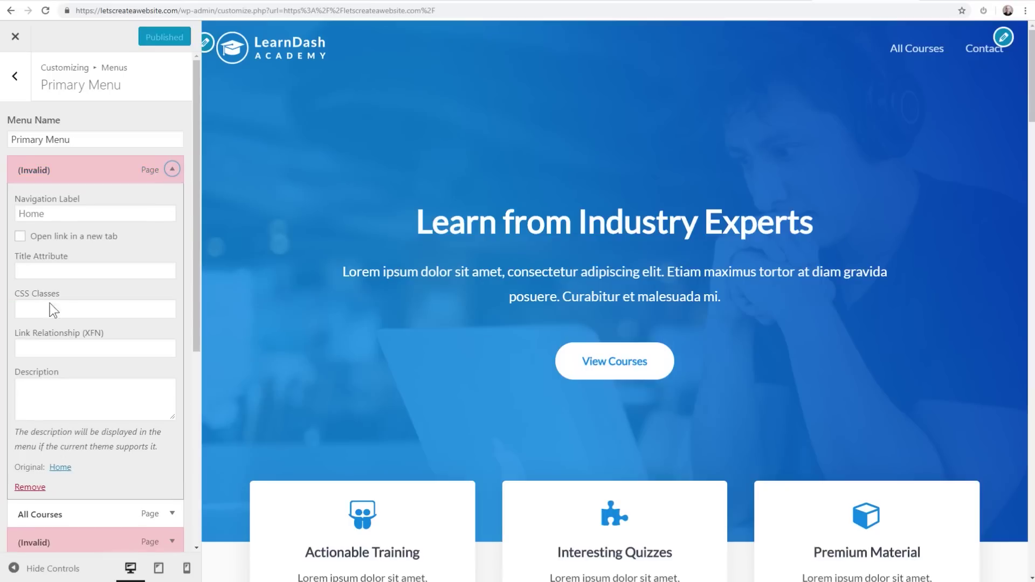
pyautogui.click(30, 486)
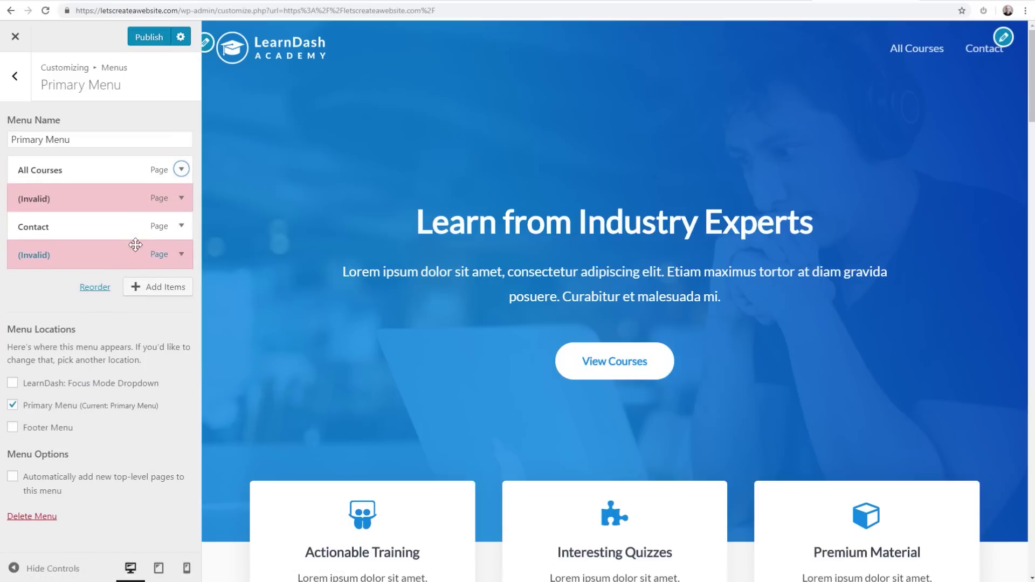
pyautogui.click(181, 199)
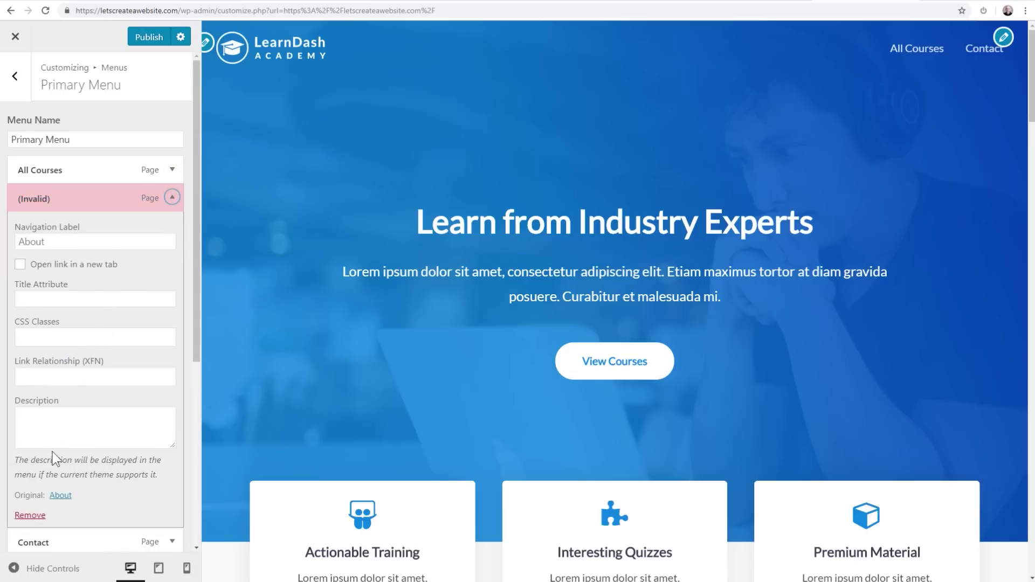
pyautogui.click(30, 513)
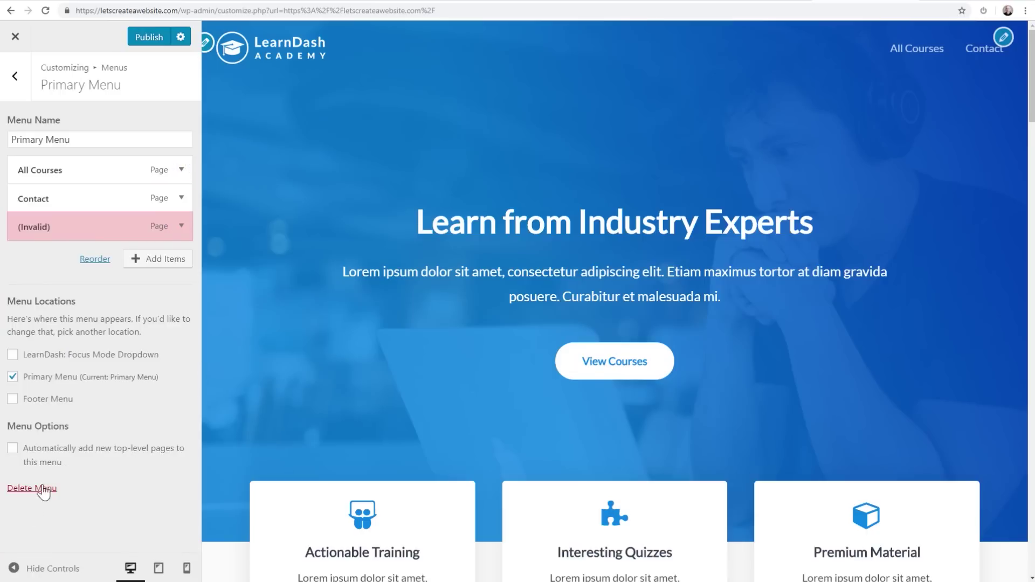
pyautogui.click(186, 225)
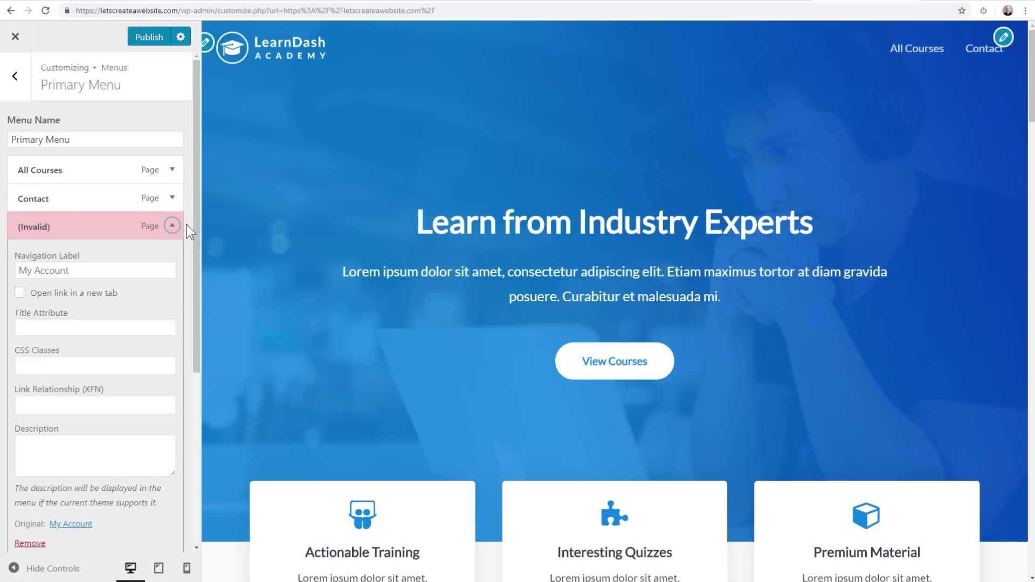
pyautogui.click(30, 542)
# Add the Home custom link and the My Account page to the Primary Menu, discarding a duplicate All Courses entry.
pyautogui.click(139, 230)
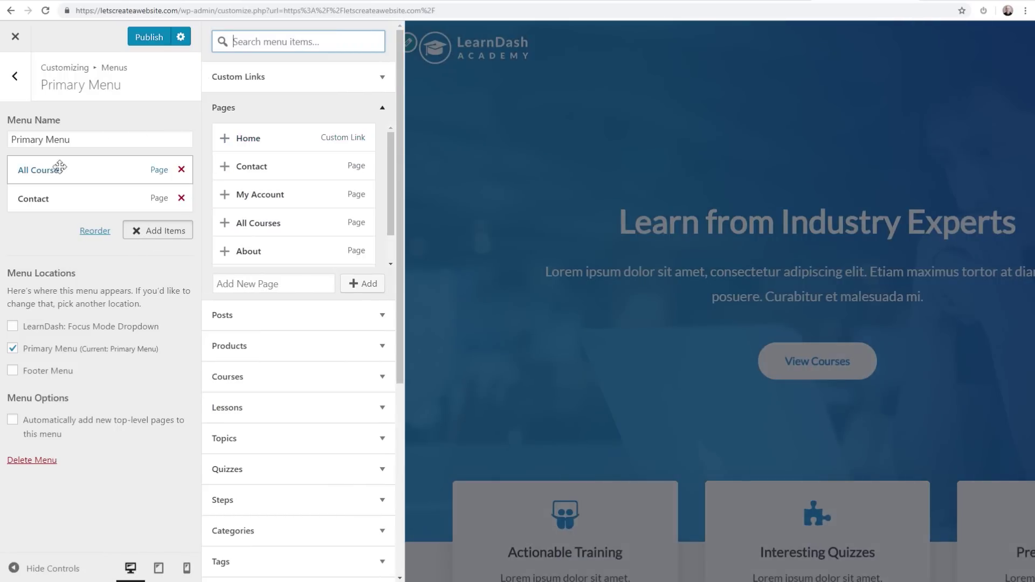
pyautogui.click(285, 142)
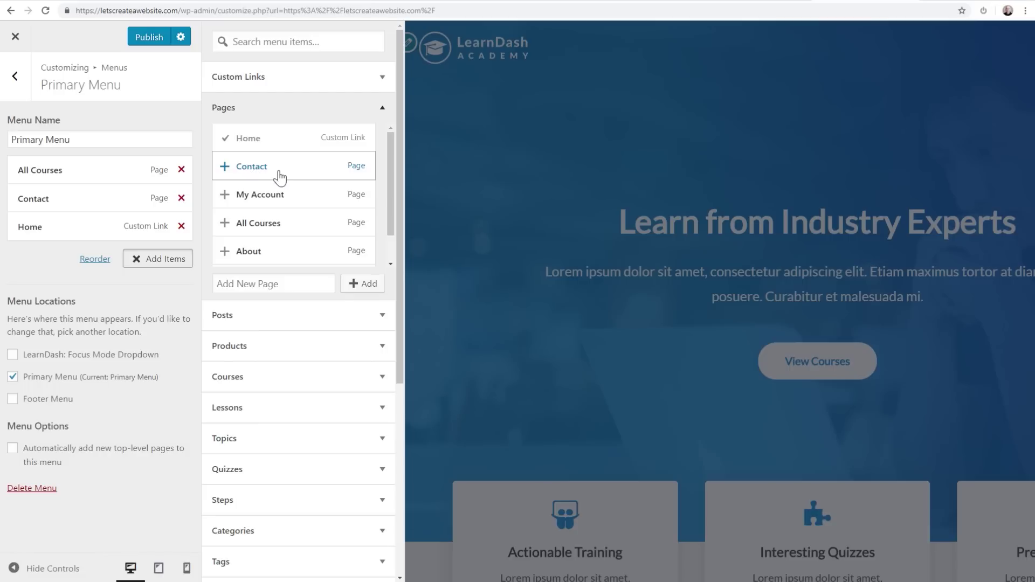
pyautogui.click(289, 197)
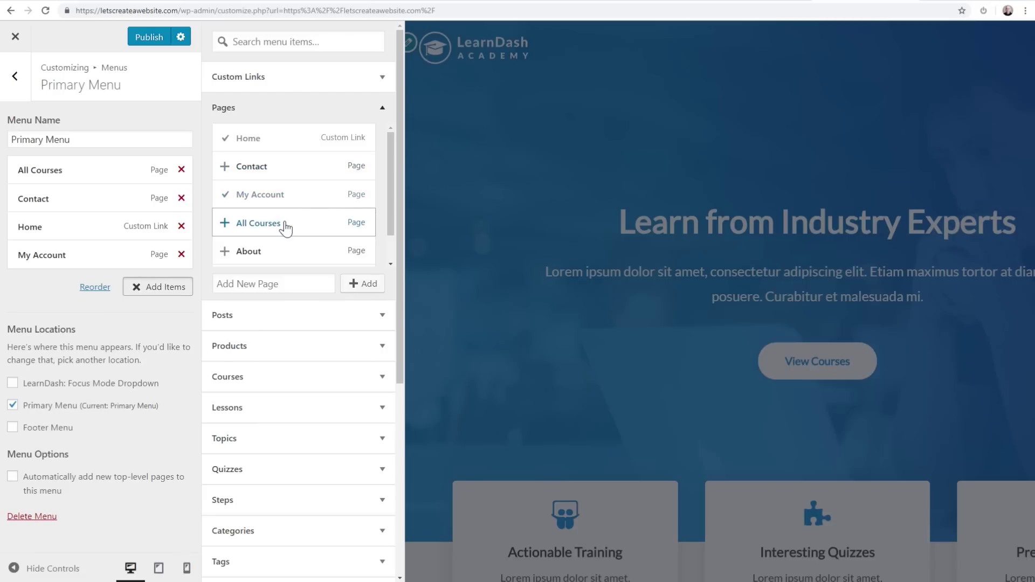
pyautogui.click(285, 227)
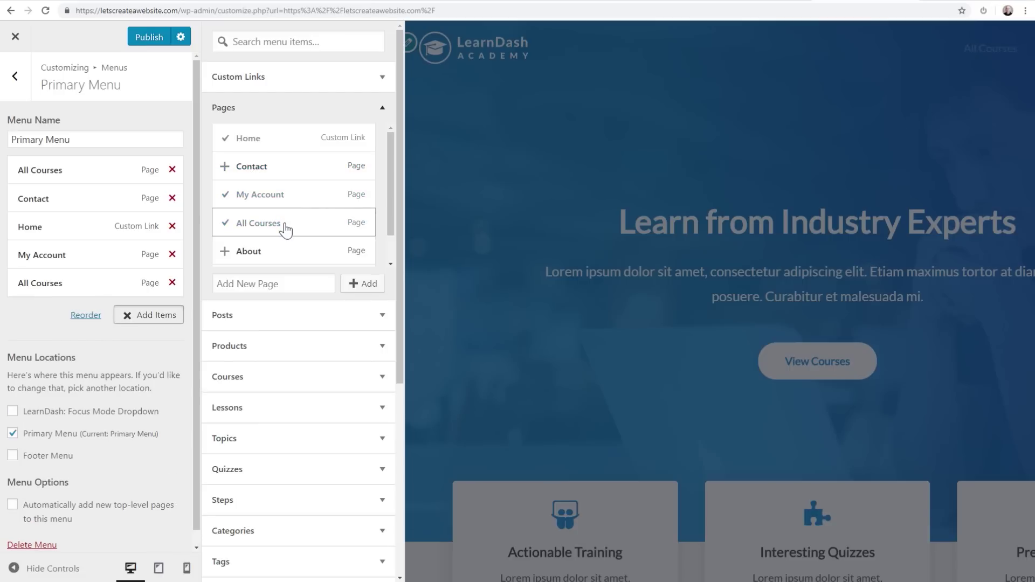
pyautogui.click(172, 281)
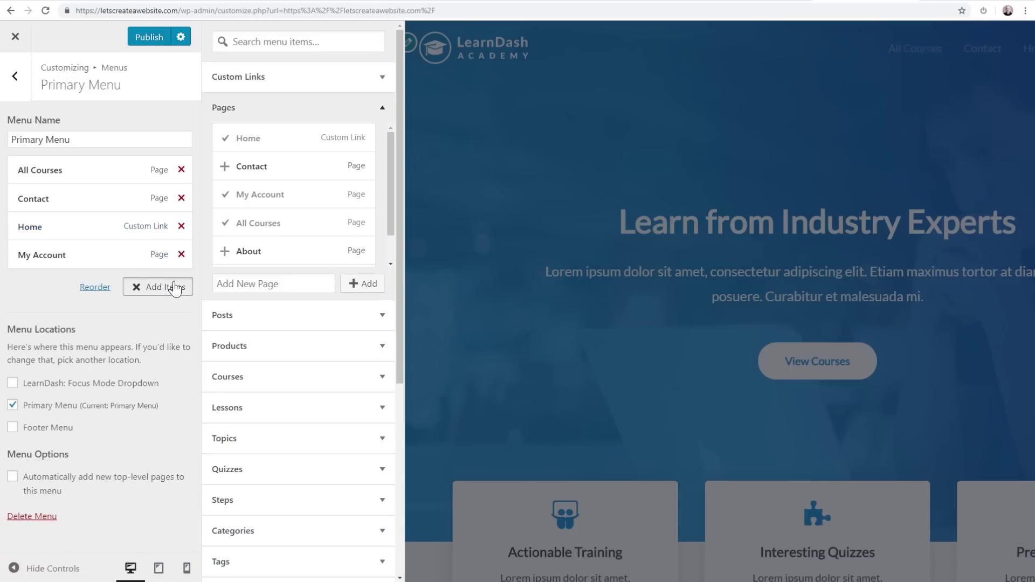
# Add the About and Home pages to the Primary Menu and remove the Home custom link.
pyautogui.scroll(-1, 288, 221)
pyautogui.click(299, 223)
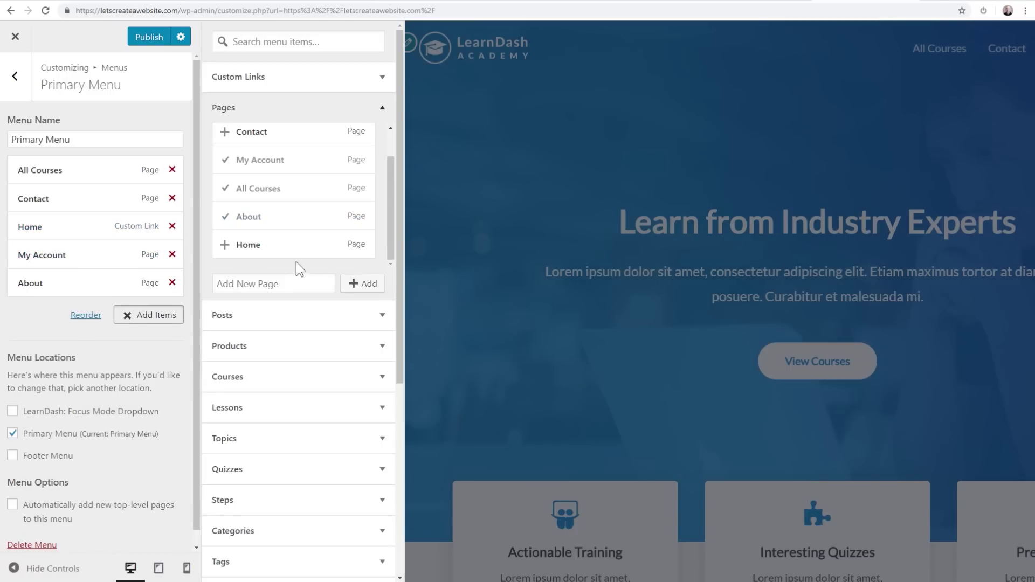
pyautogui.click(294, 253)
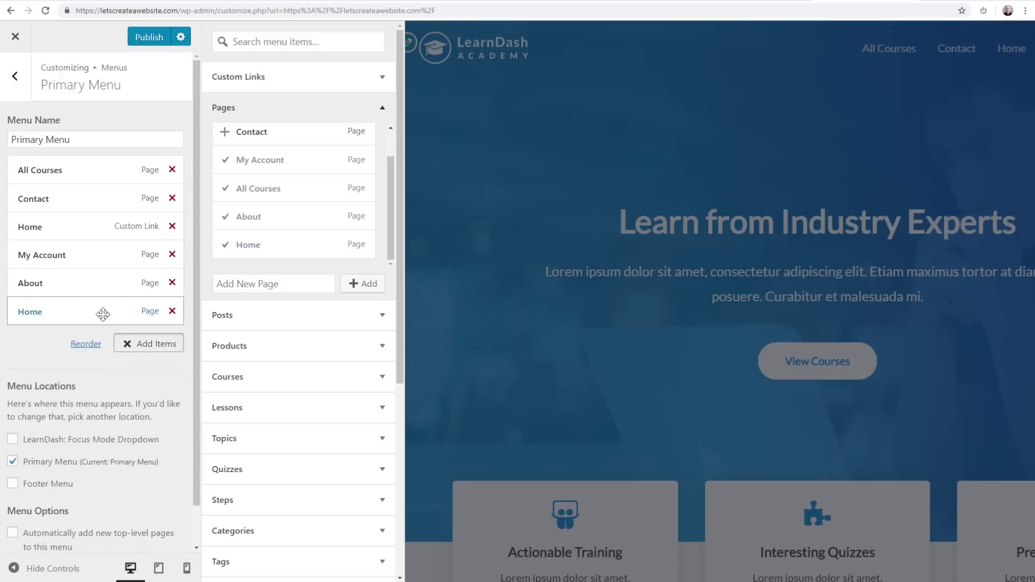
pyautogui.click(172, 226)
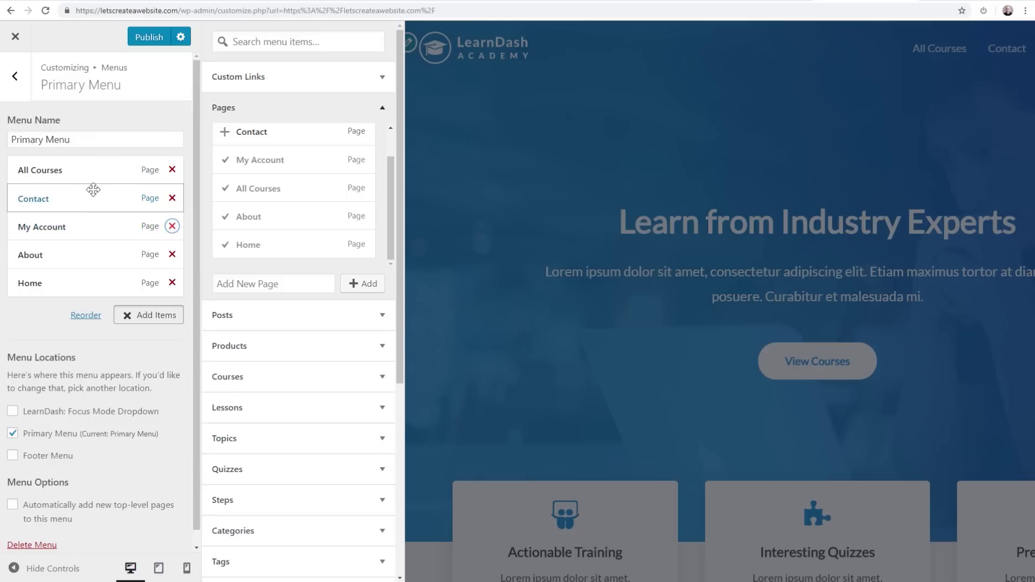
# Reorder the Primary Menu as Home, All Courses, My Account, About, Contact, publish the change and close the Customizer.
pyautogui.click(89, 284)
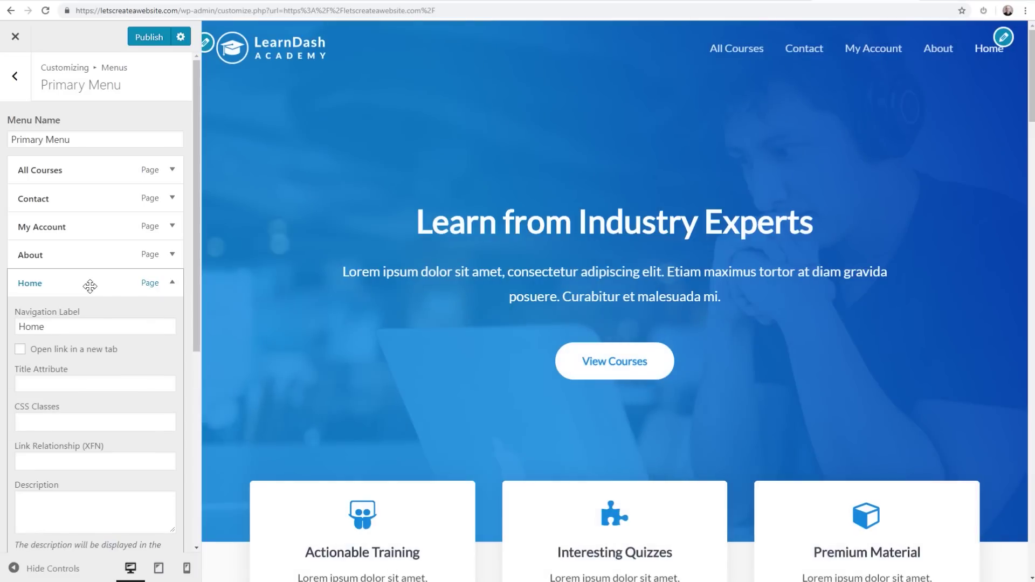
pyautogui.moveTo(79, 283); pyautogui.dragTo(85, 169)
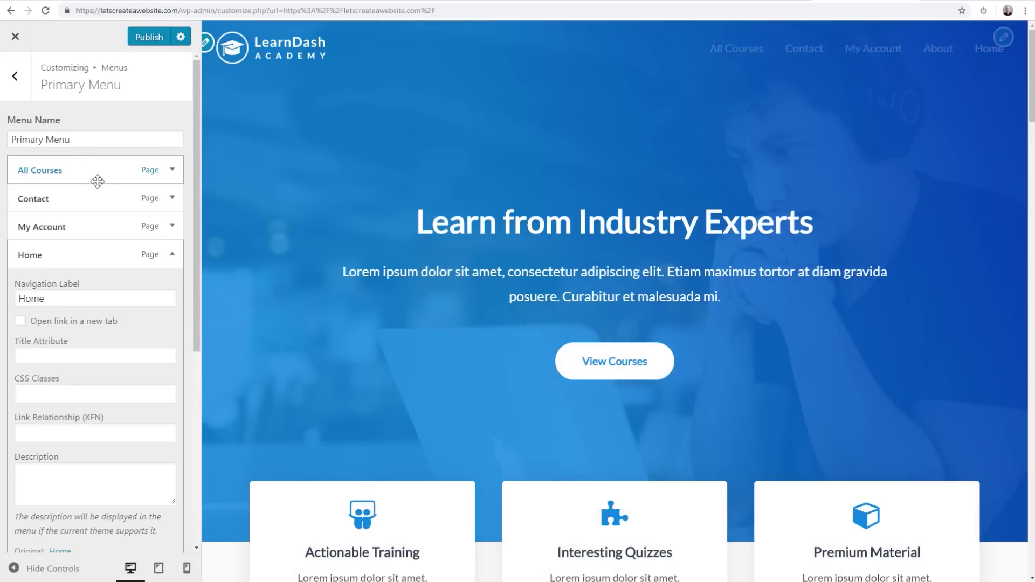
pyautogui.click(172, 254)
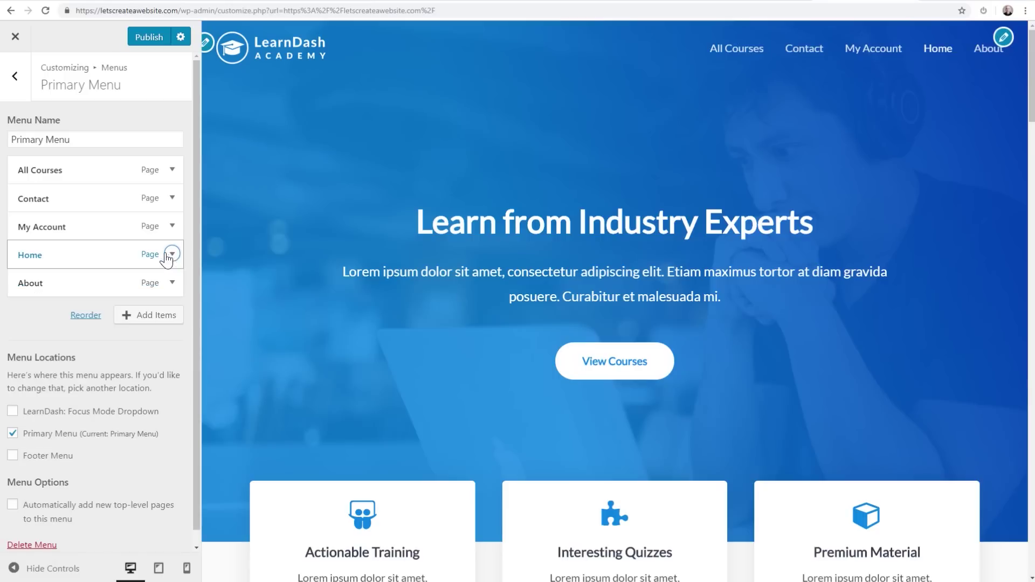
pyautogui.moveTo(103, 253); pyautogui.dragTo(72, 167)
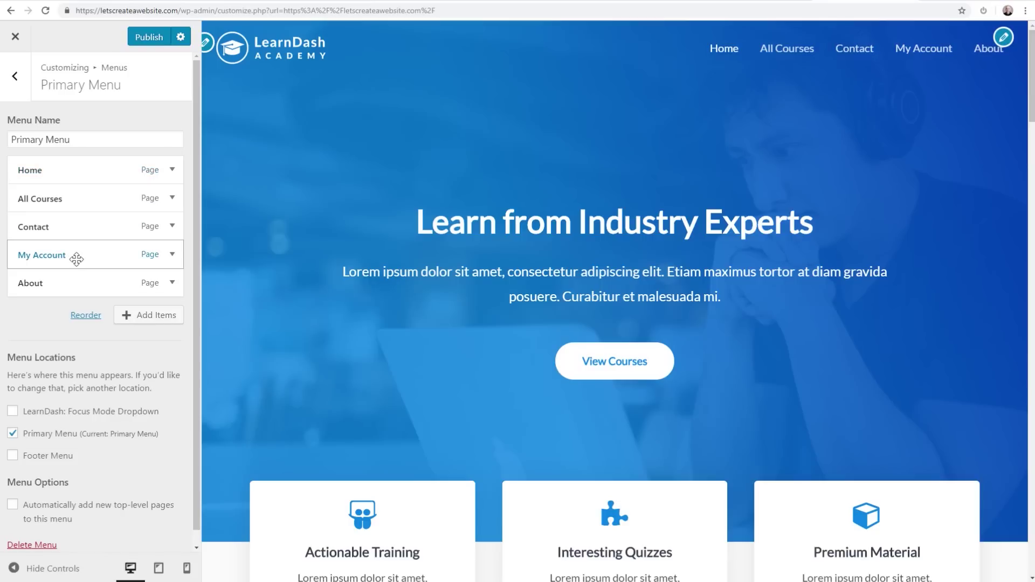
pyautogui.moveTo(69, 226); pyautogui.dragTo(79, 260)
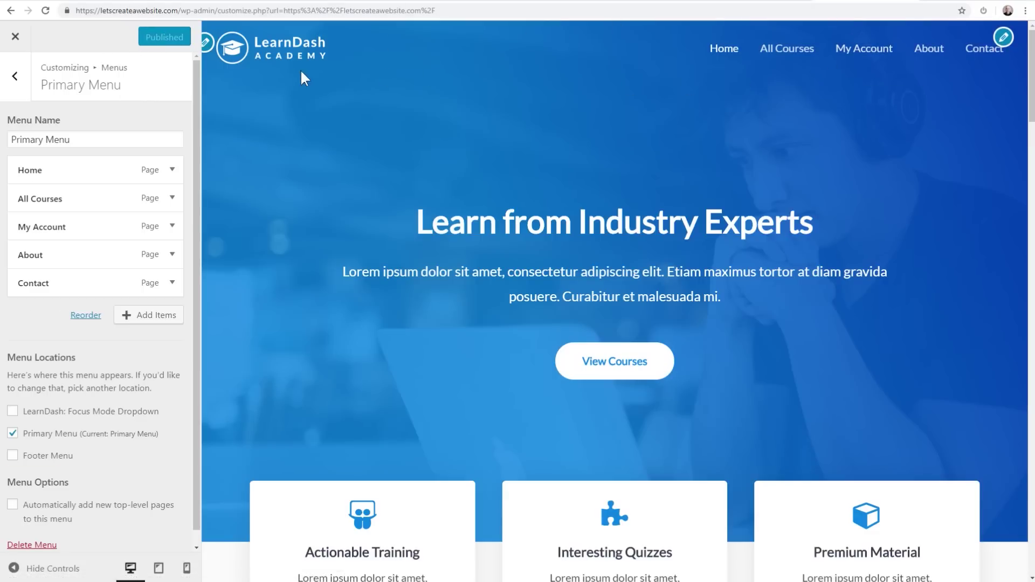
pyautogui.click(16, 39)
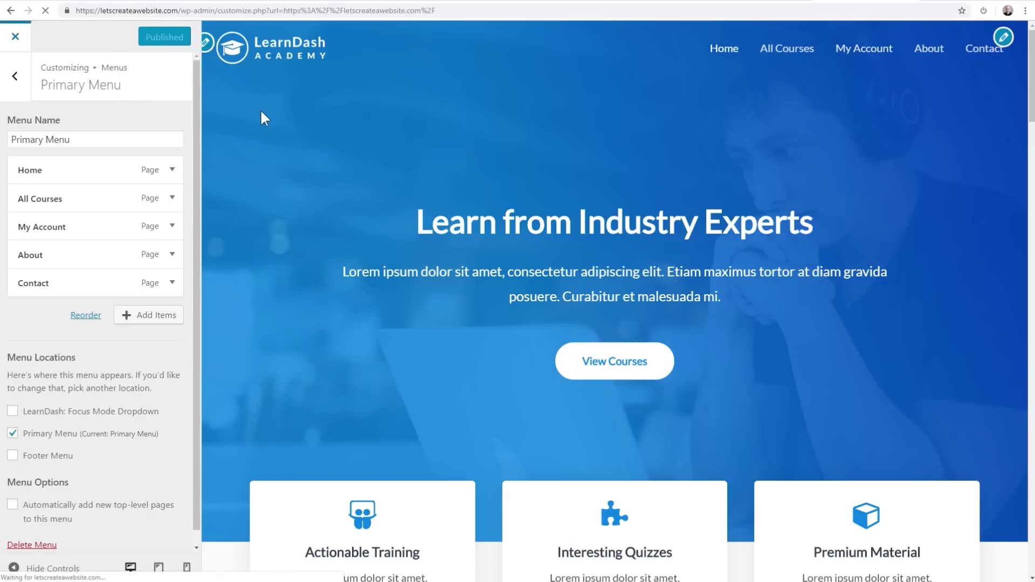
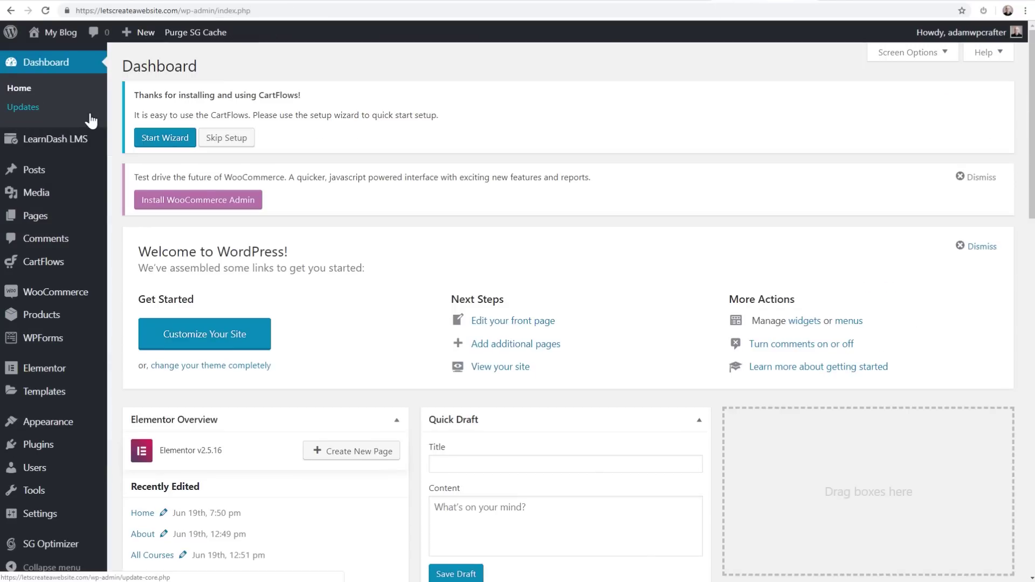
# Open the LearnDash LMS settings and examine the Custom Labels fields for courses, lessons, topics, quizzes and questions.
pyautogui.moveTo(92, 141)
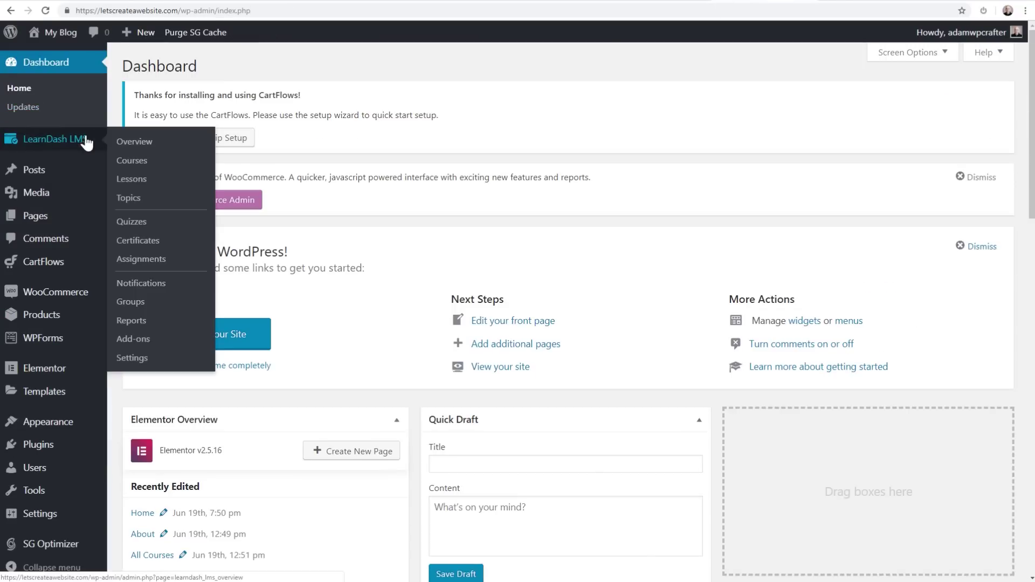
pyautogui.click(46, 141)
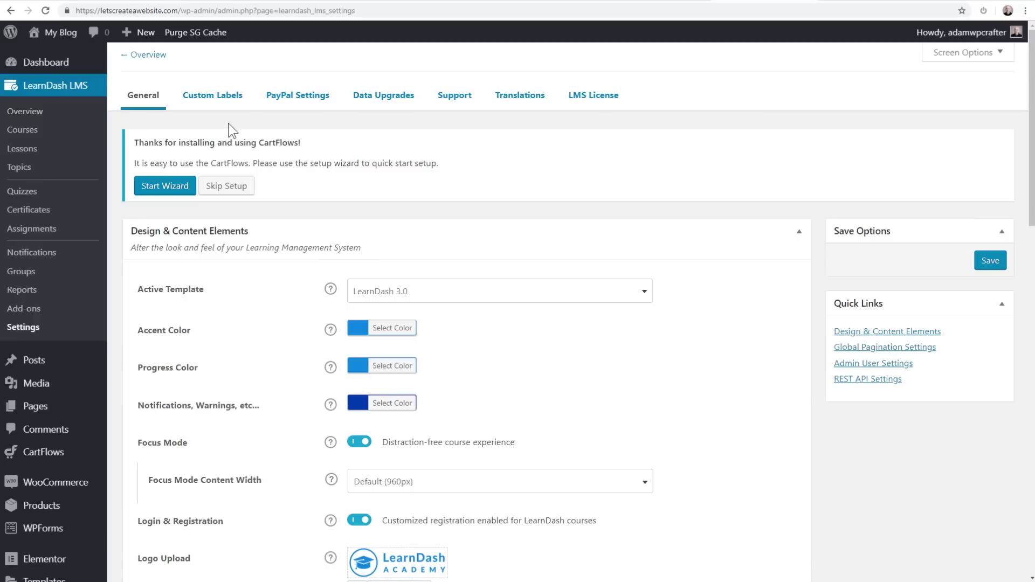
pyautogui.click(204, 101)
pyautogui.scroll(-3, 324, 205)
pyautogui.scroll(3, 221, 198)
pyautogui.scroll(-2, 183, 264)
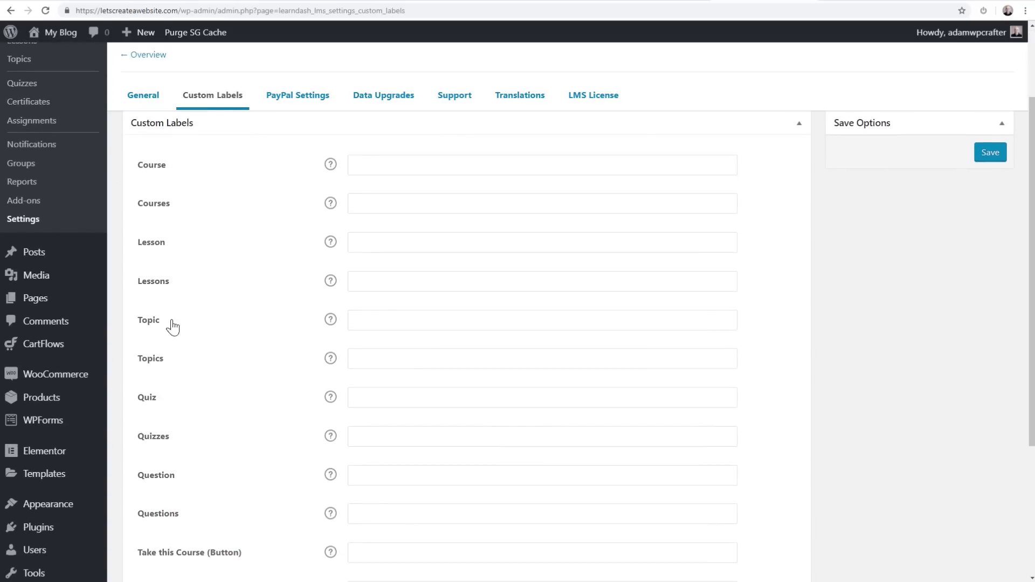
pyautogui.scroll(-2, 178, 323)
pyautogui.scroll(-2, 223, 399)
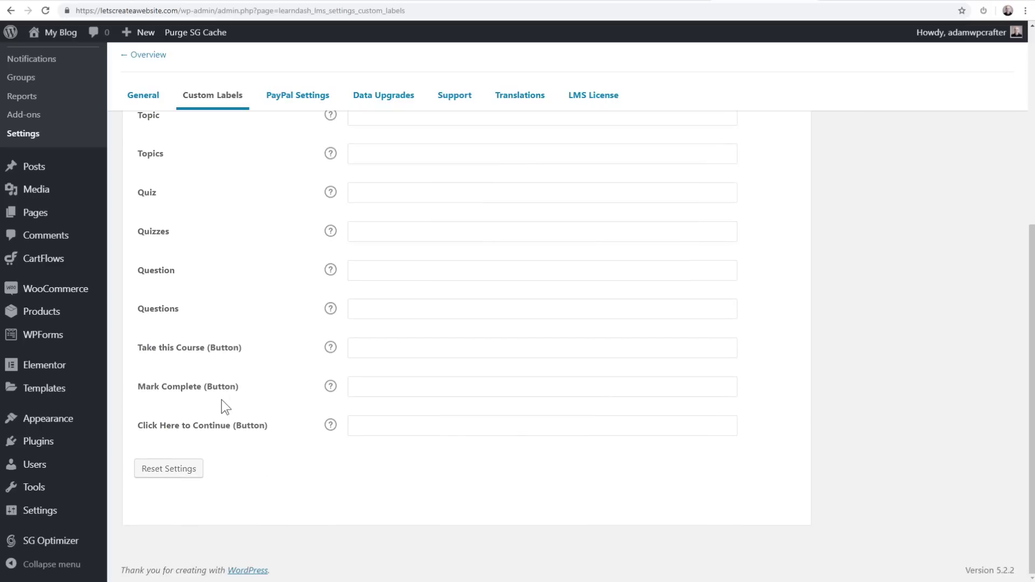
pyautogui.scroll(3, 221, 399)
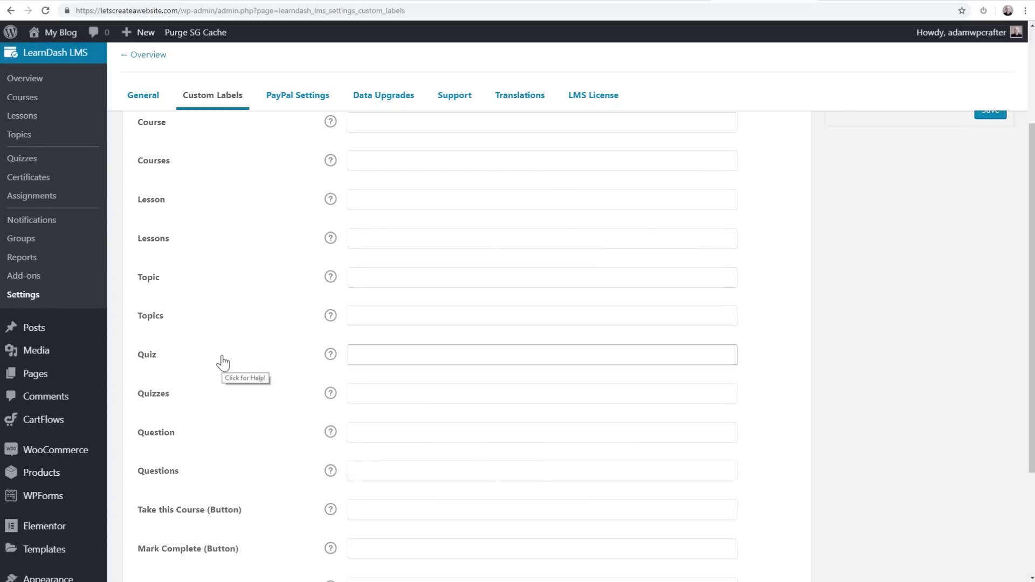
pyautogui.scroll(-1, 223, 362)
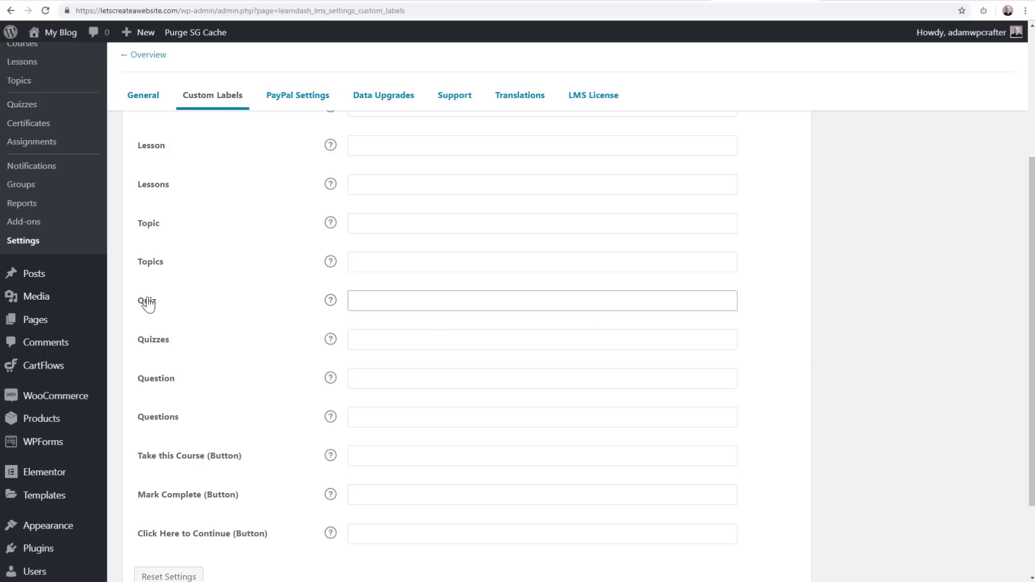
pyautogui.click(381, 299)
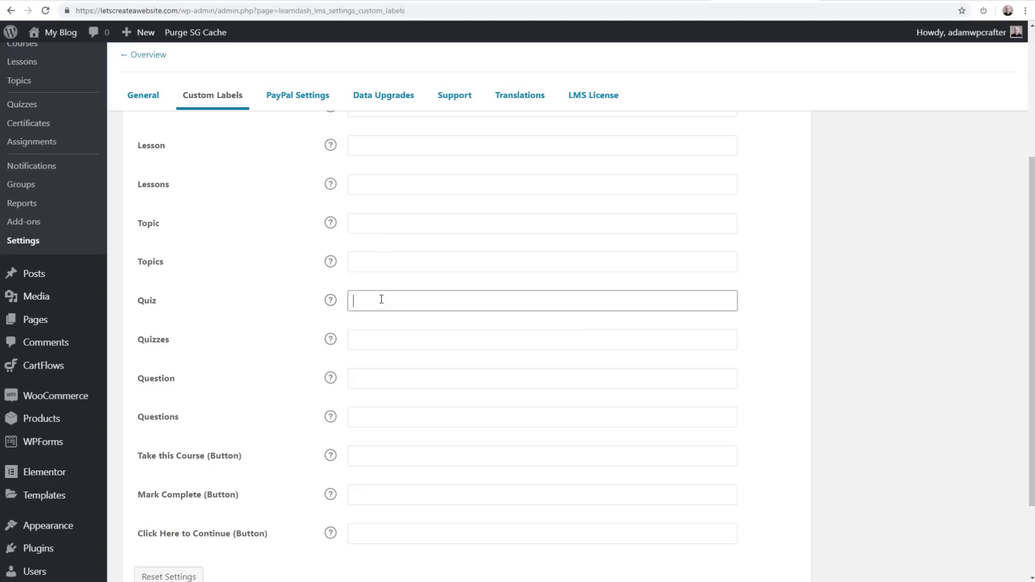
pyautogui.click(369, 340)
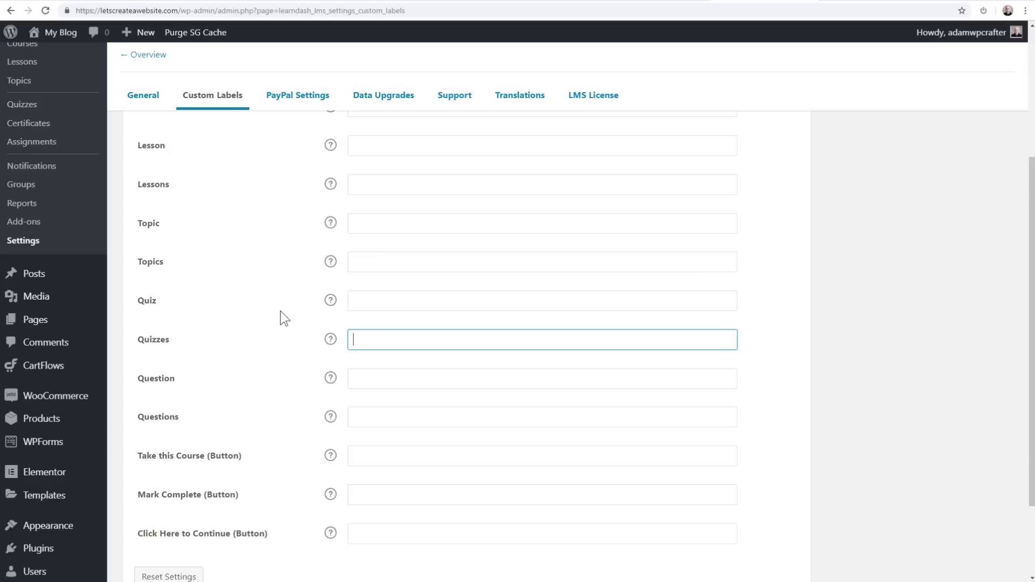
pyautogui.scroll(-1, 253, 316)
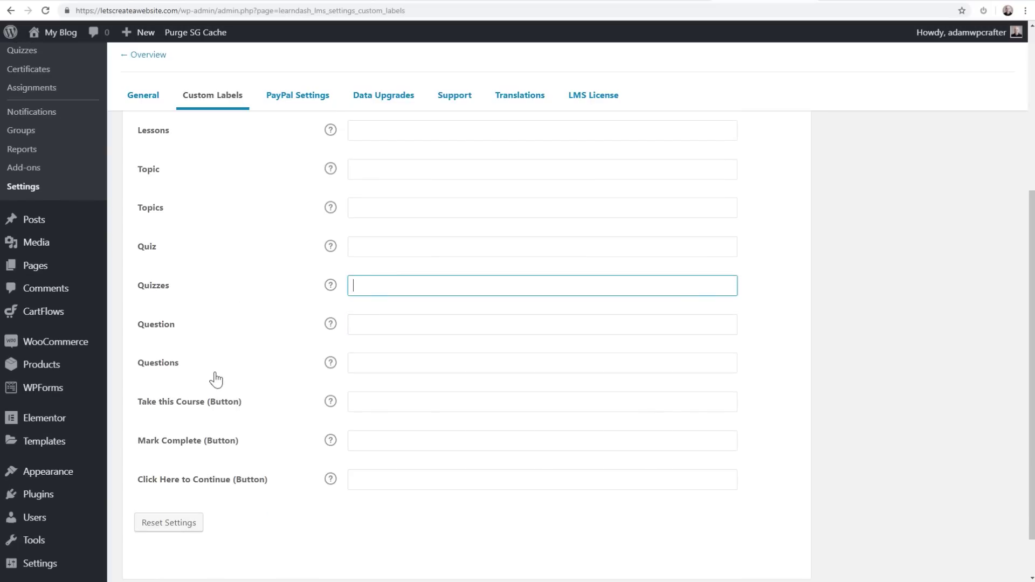
pyautogui.scroll(-1, 213, 378)
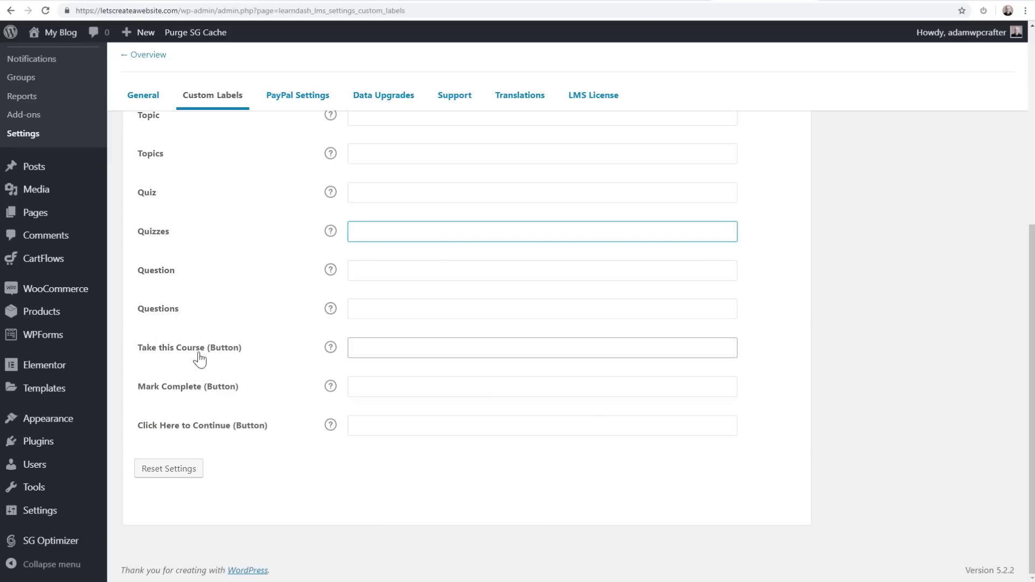
# Examine the custom label fields for the Take this Course, Mark Complete and Click Here to Continue buttons.
pyautogui.click(364, 349)
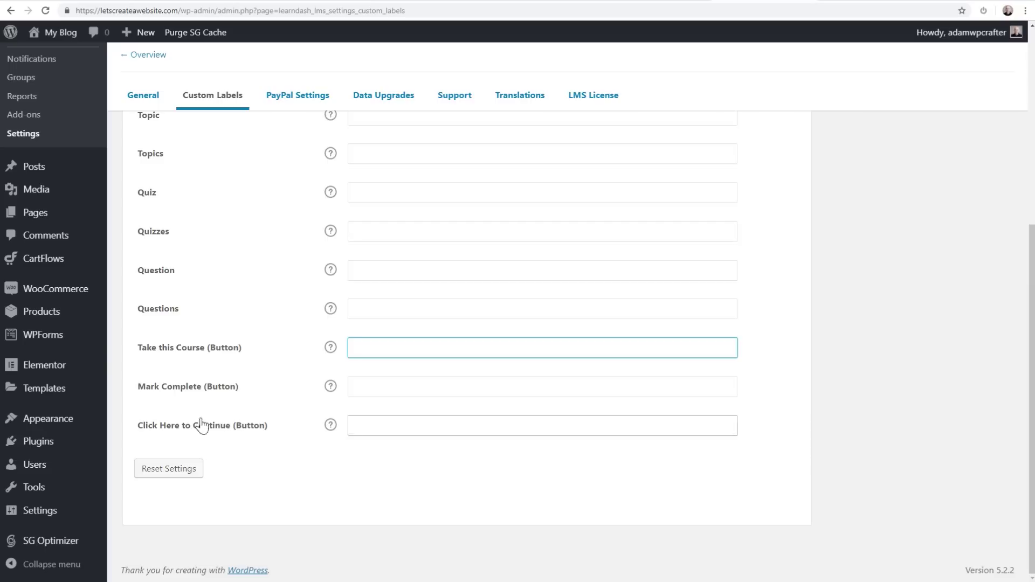
pyautogui.click(396, 426)
pyautogui.click(391, 392)
pyautogui.click(388, 351)
pyautogui.click(388, 382)
pyautogui.click(381, 420)
pyautogui.click(381, 349)
pyautogui.scroll(6, 381, 349)
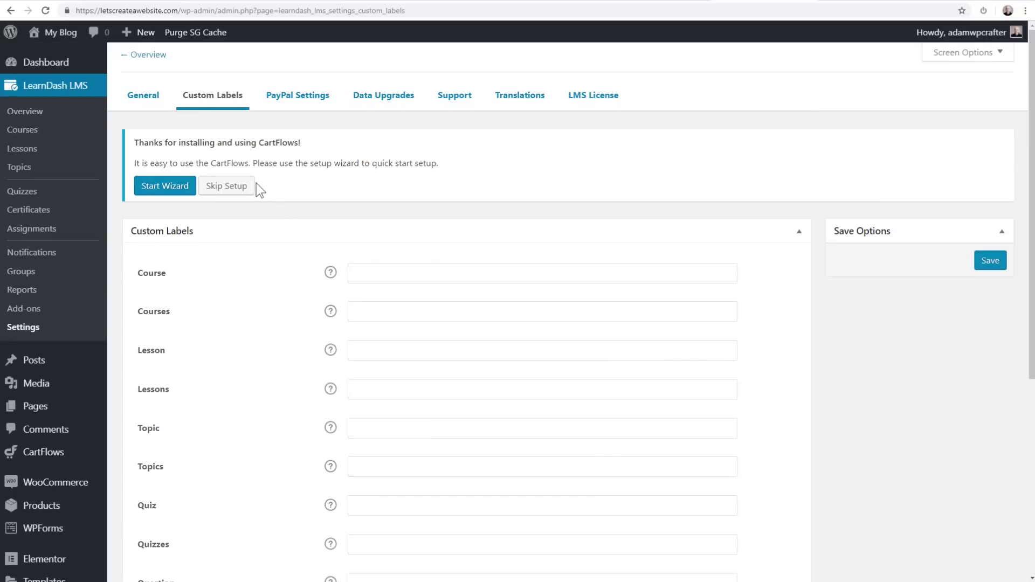
# Return to the General LearnDash settings and examine the Active Template choices and the Accent Color picker.
pyautogui.click(146, 98)
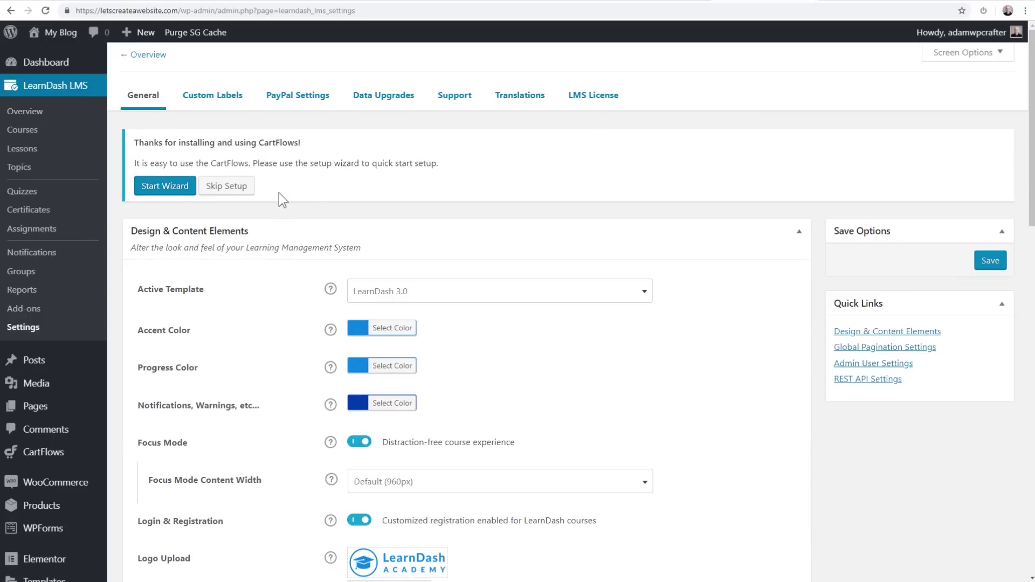
pyautogui.scroll(-2, 279, 192)
pyautogui.scroll(1, 285, 204)
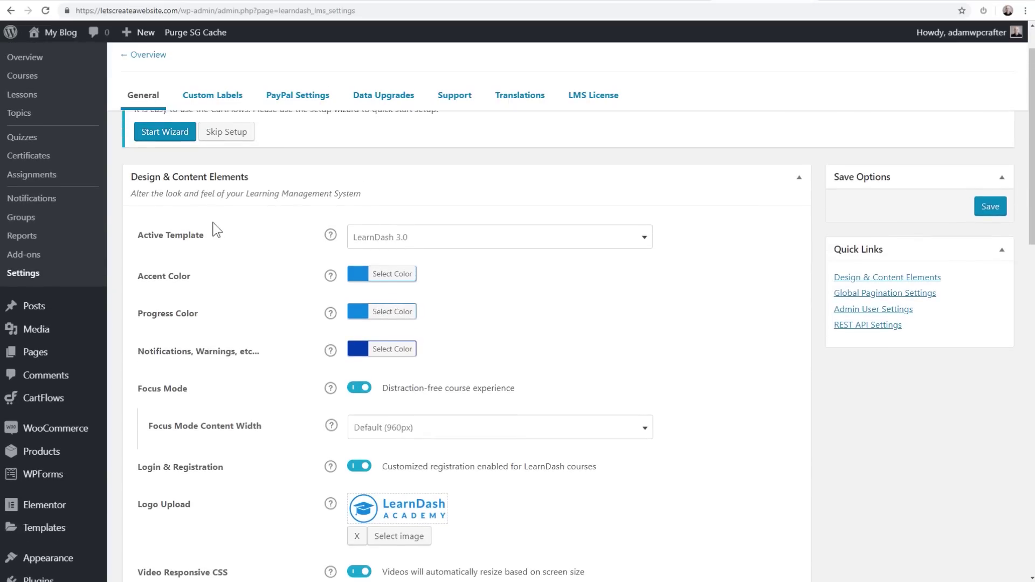
pyautogui.scroll(-2, 155, 241)
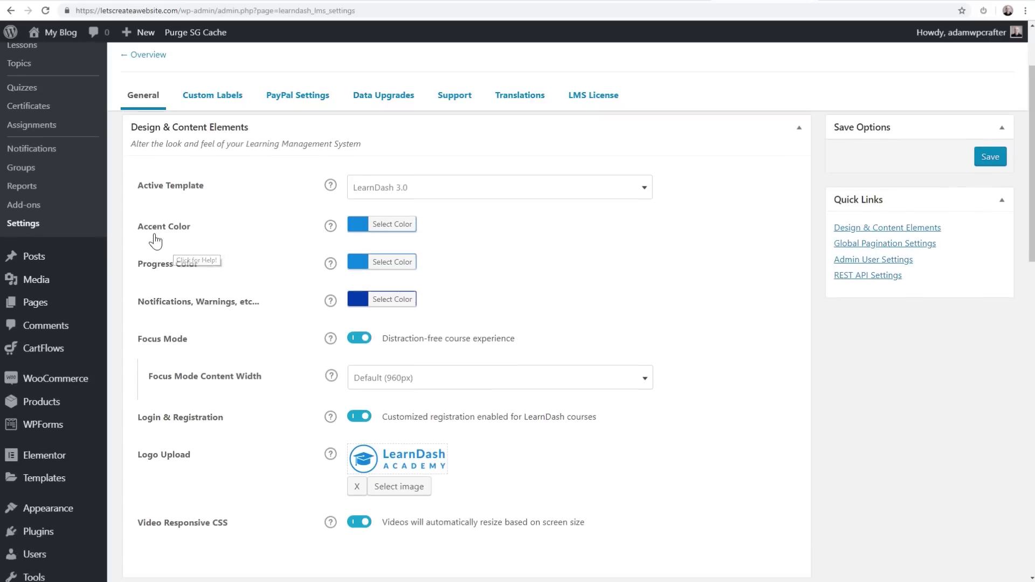
pyautogui.click(403, 189)
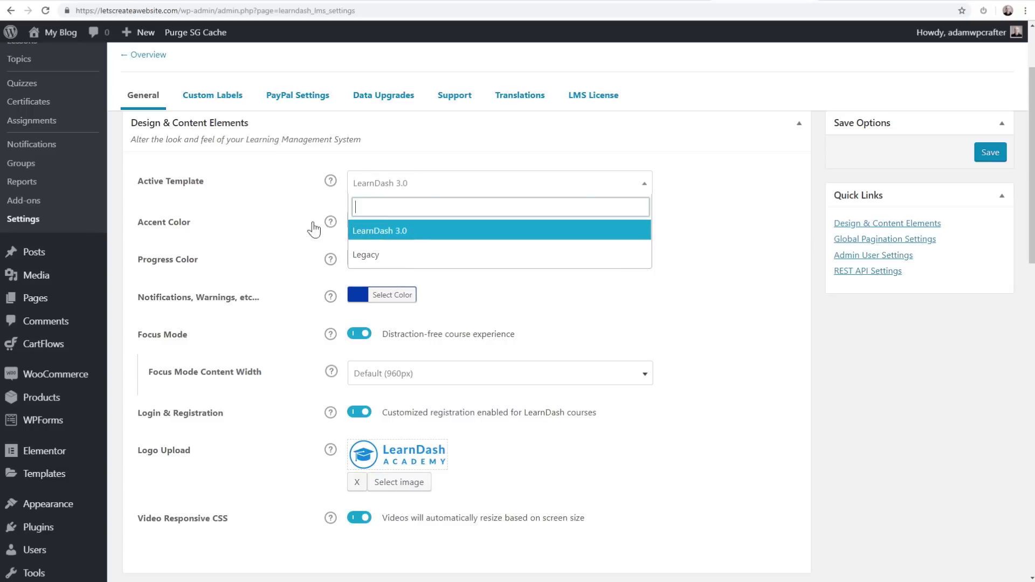
pyautogui.click(263, 195)
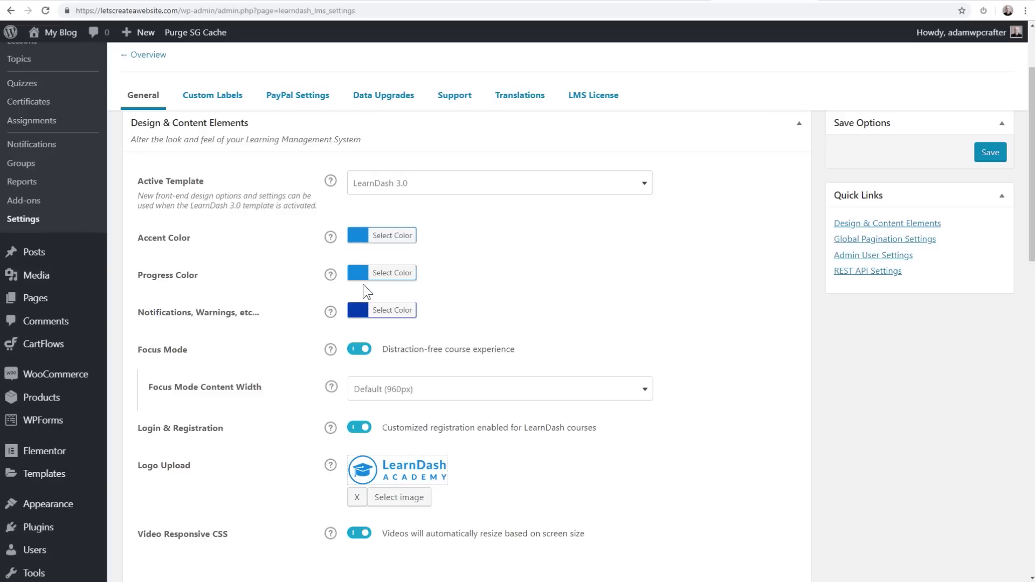
pyautogui.click(392, 235)
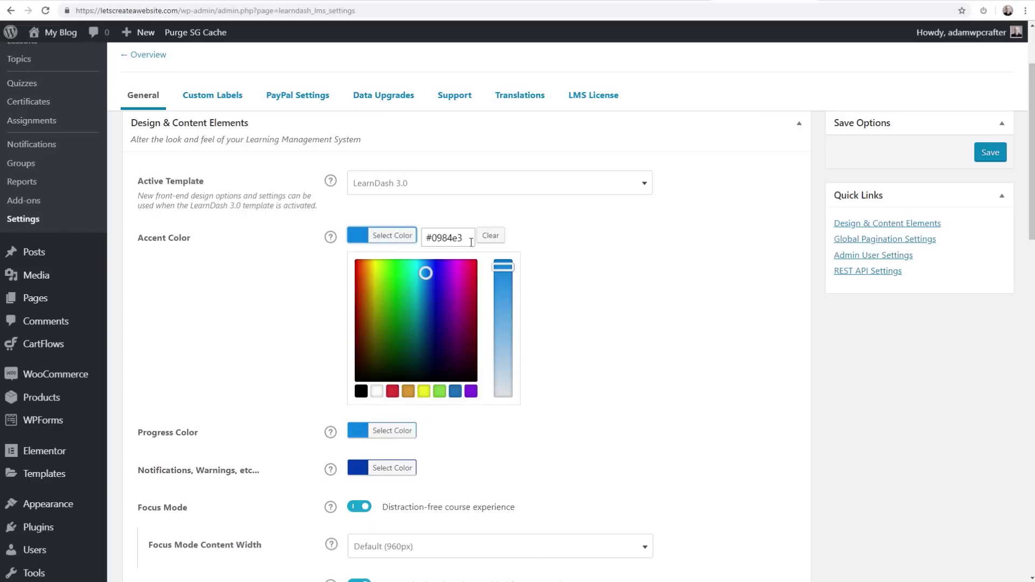
pyautogui.click(262, 275)
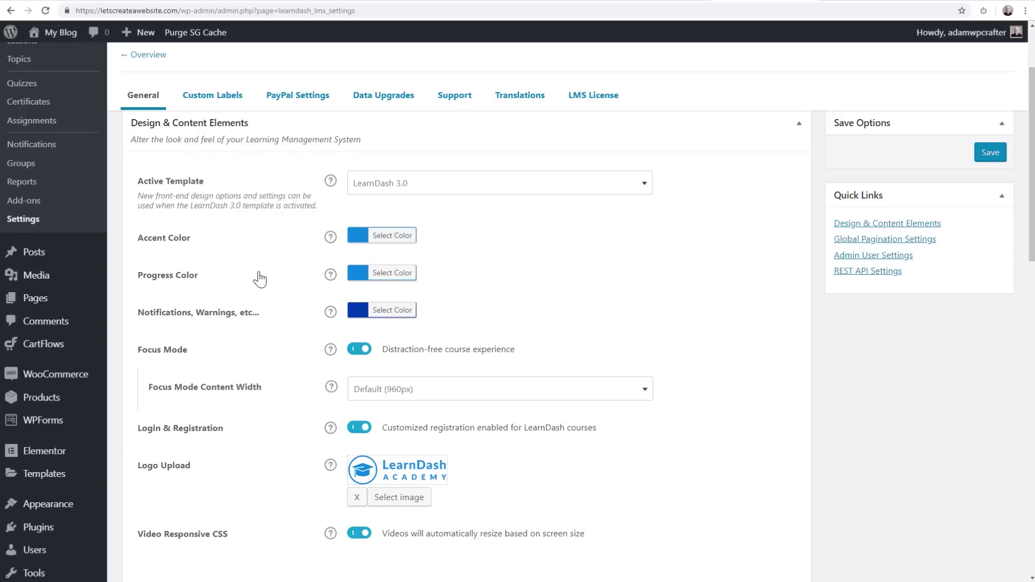
# Look at the Focus Mode setting and its help text, switching Focus Mode off and back on.
pyautogui.scroll(-2, 260, 279)
pyautogui.click(203, 242)
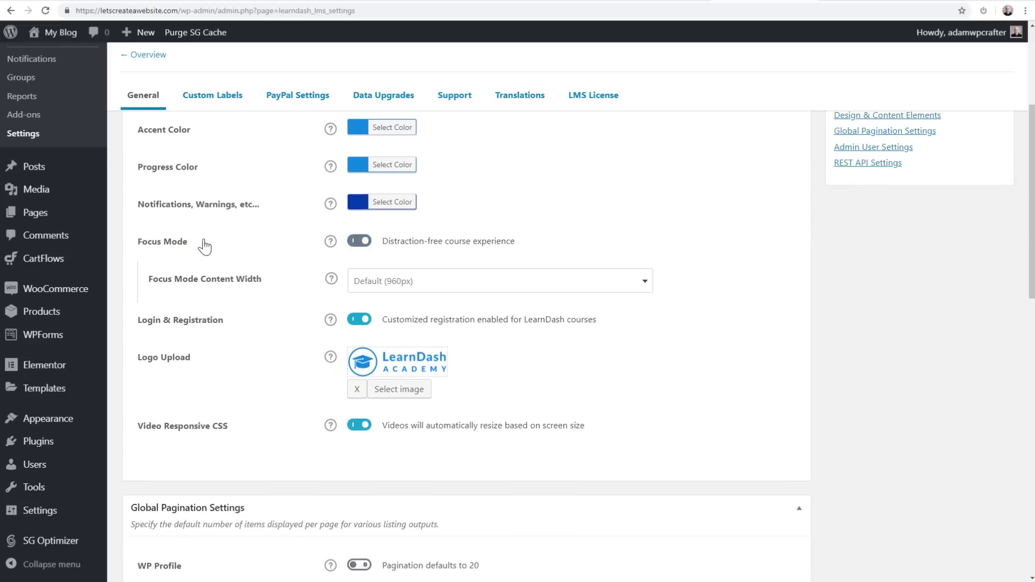
pyautogui.click(174, 243)
pyautogui.click(359, 243)
pyautogui.click(352, 241)
pyautogui.click(163, 244)
pyautogui.click(164, 247)
pyautogui.scroll(-1, 277, 261)
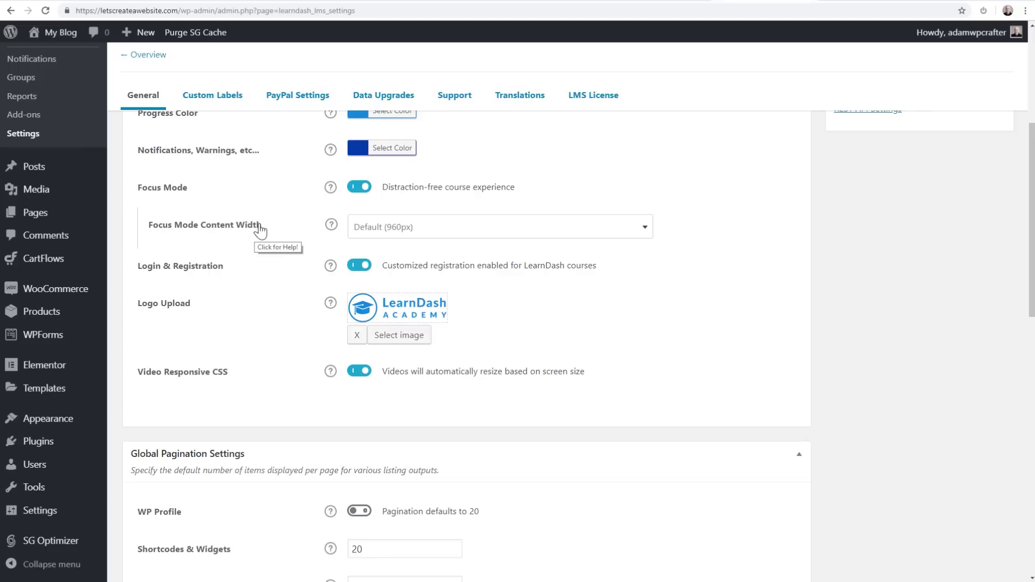
# On the live site, open the Social Media Marketing course and view its first Developing Strategy lesson.
pyautogui.click(857, 2)
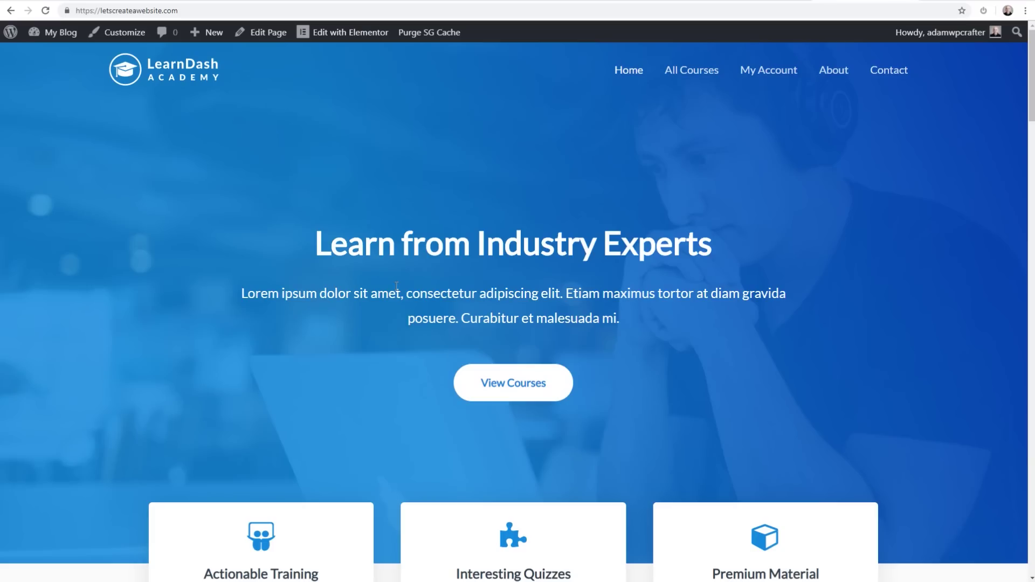
pyautogui.scroll(-10, 397, 286)
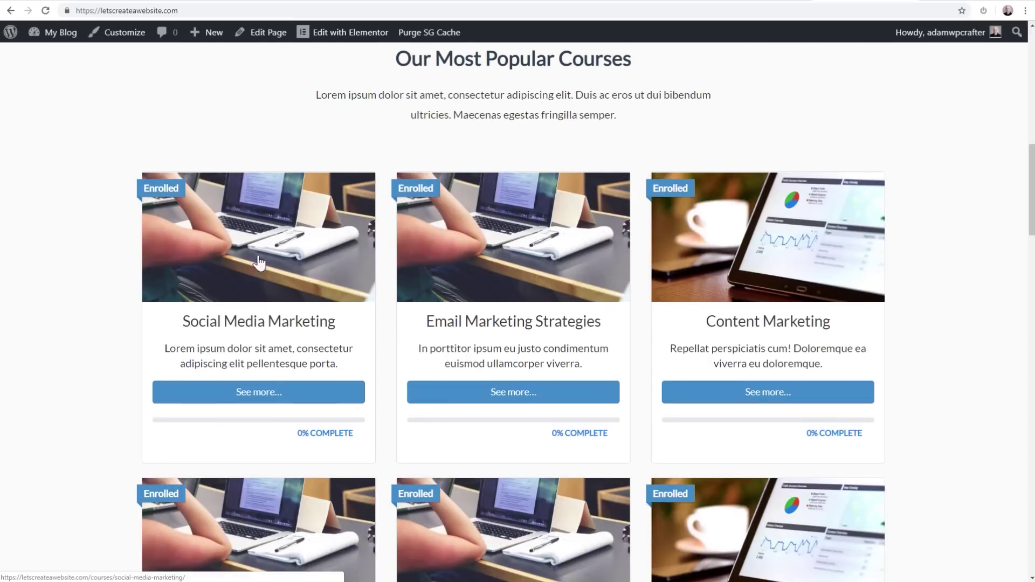
pyautogui.click(279, 316)
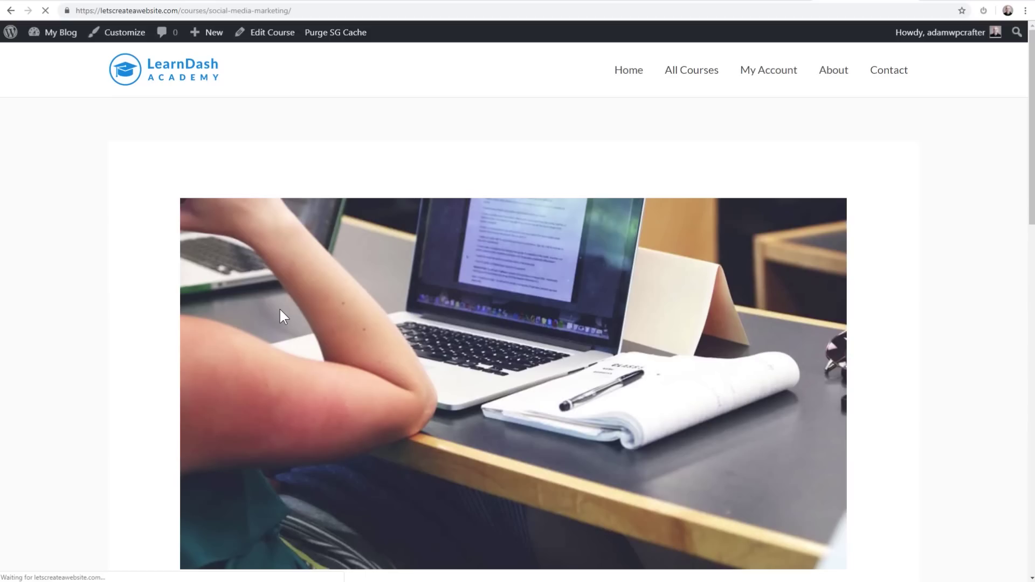
pyautogui.scroll(-15, 279, 310)
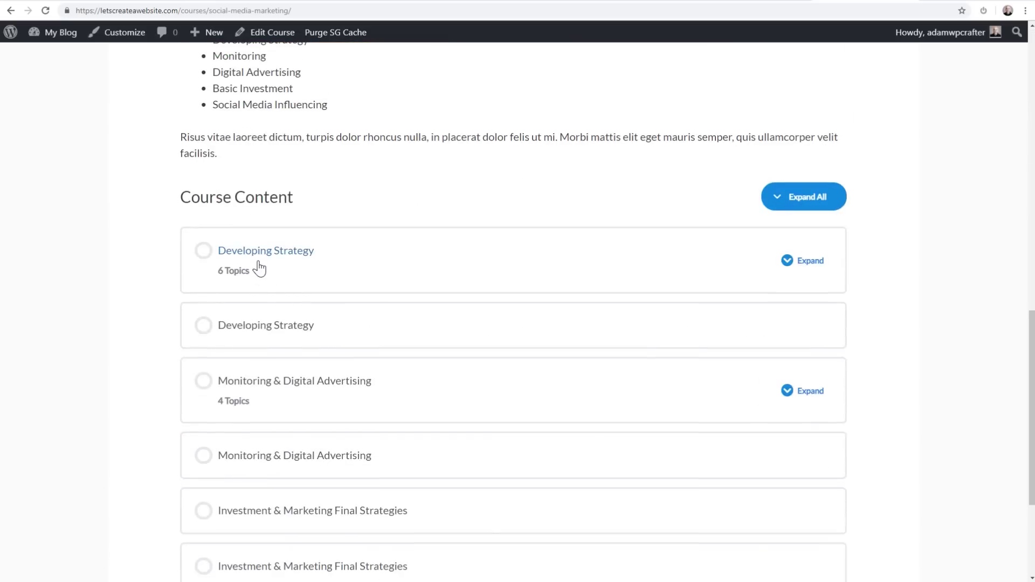
pyautogui.click(383, 260)
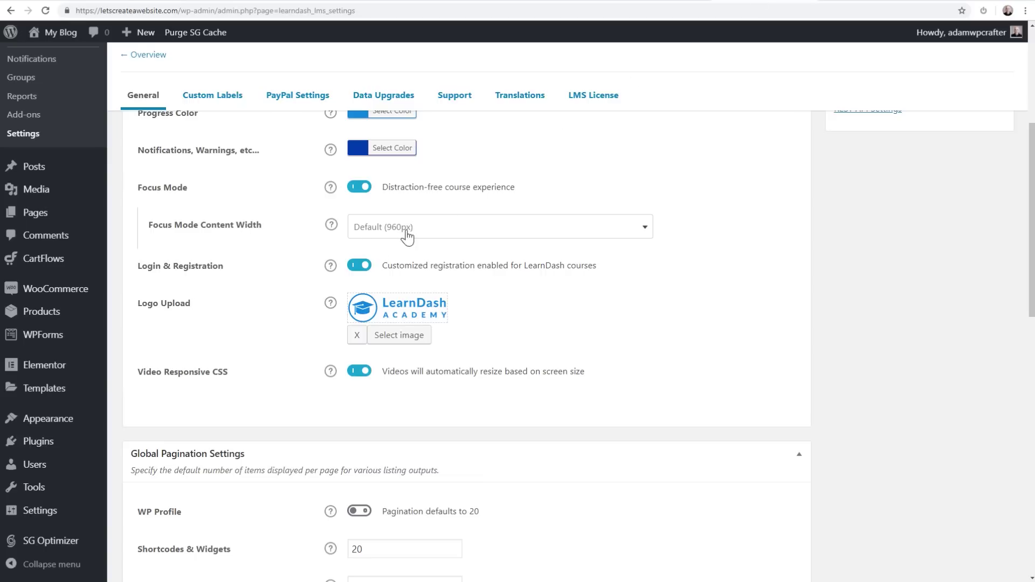
# Back in the General LearnDash settings, set the Focus Mode Content Width to Full width.
pyautogui.click(424, 229)
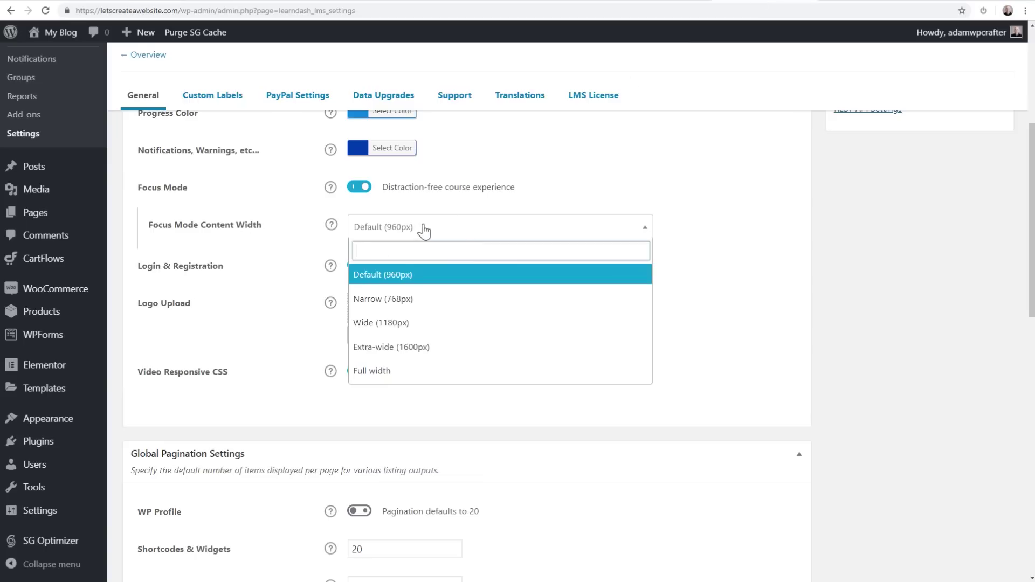
pyautogui.click(409, 371)
pyautogui.scroll(10, 541, 267)
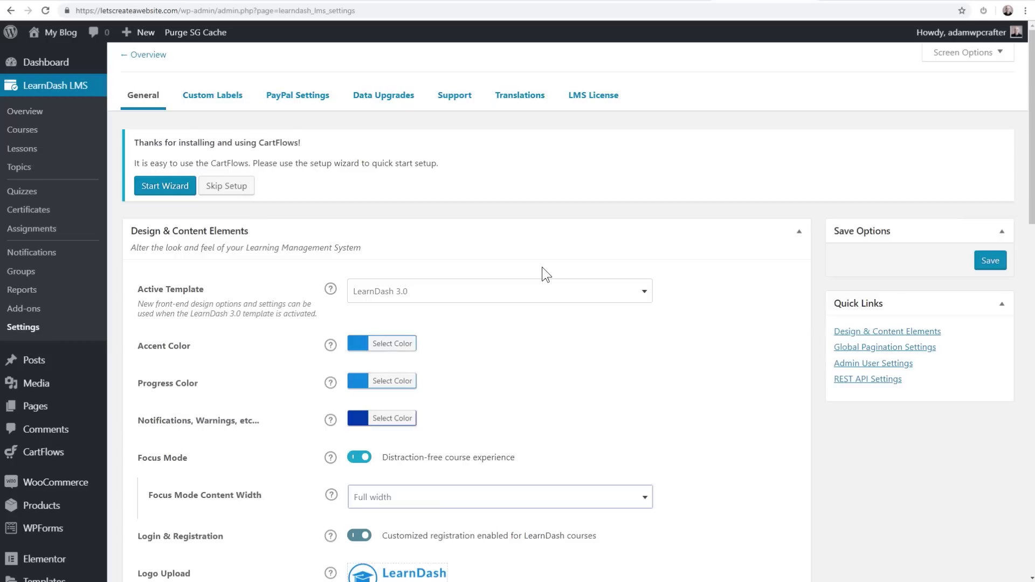
# Save the LearnDash settings and reload the Developing Strategy lesson on the live site to check the content width.
pyautogui.scroll(-20, 541, 267)
pyautogui.scroll(20, 538, 266)
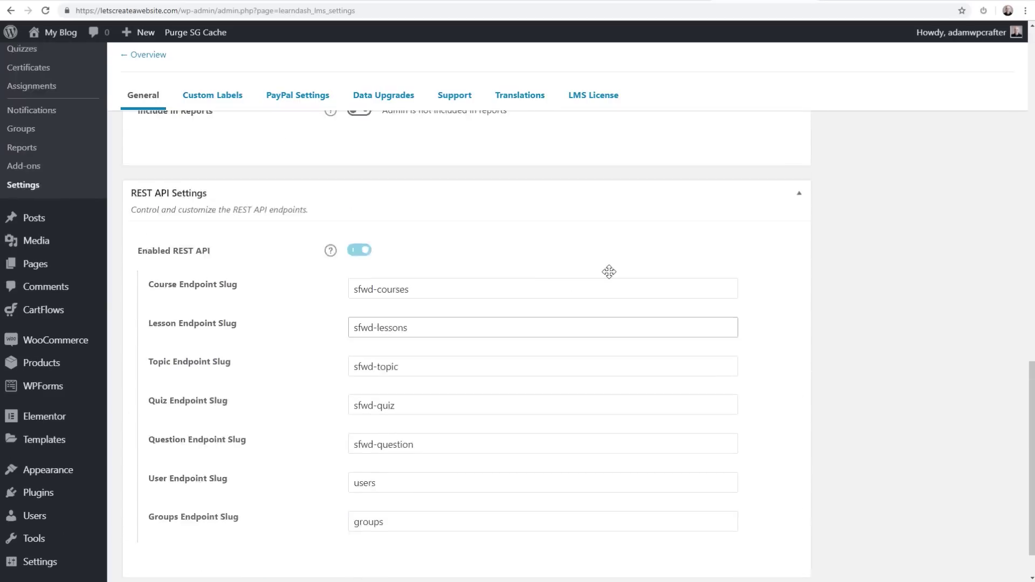
pyautogui.click(976, 263)
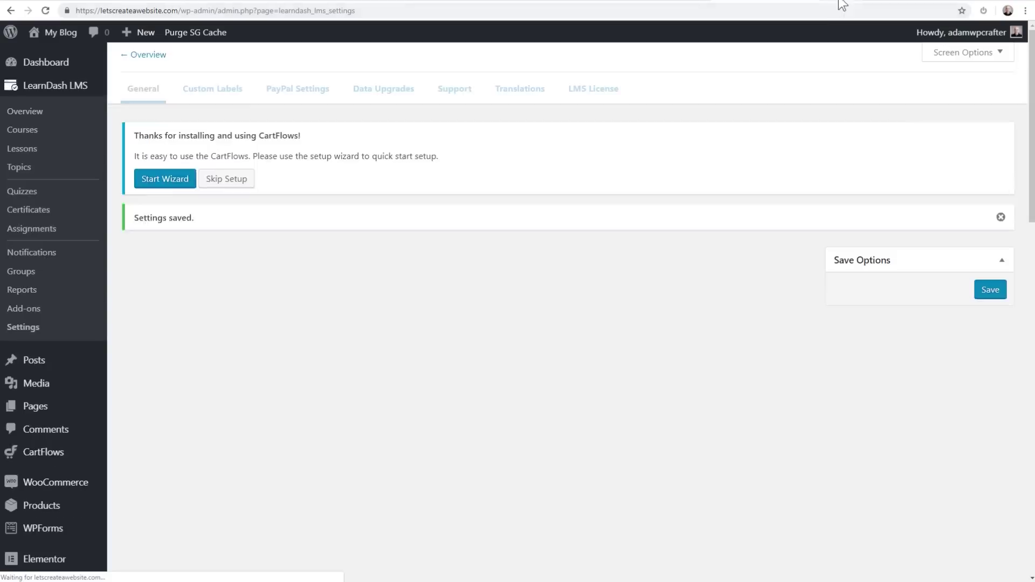
pyautogui.click(844, 3)
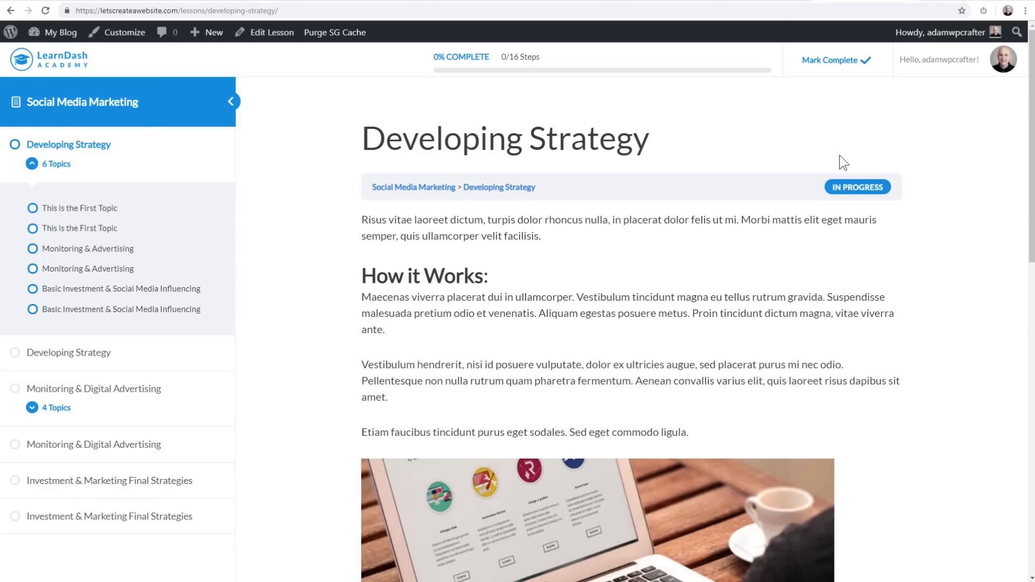
pyautogui.press('F5')
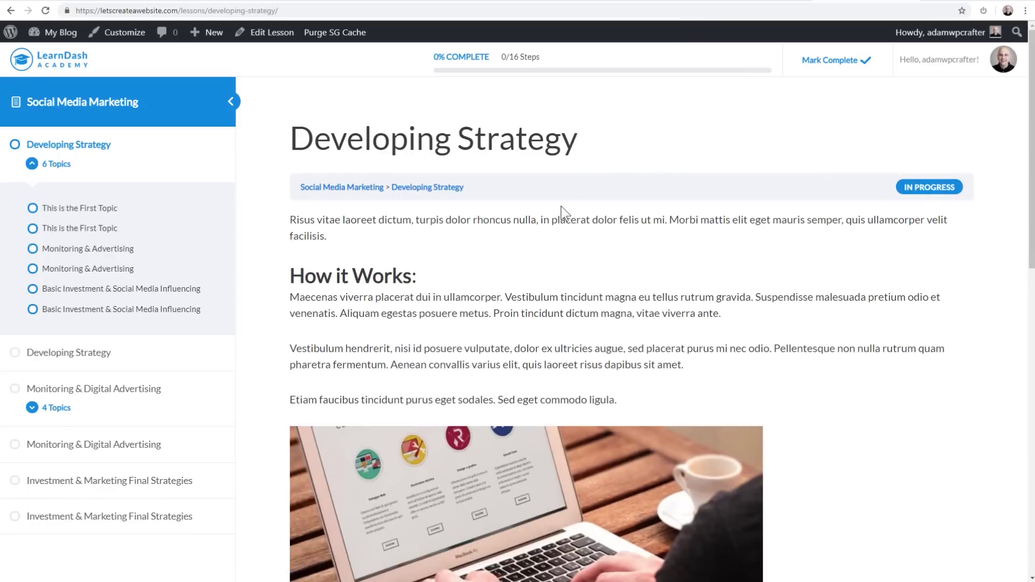
# Back in the General LearnDash settings, set the Focus Mode Content Width to Default (960px).
pyautogui.click(764, 3)
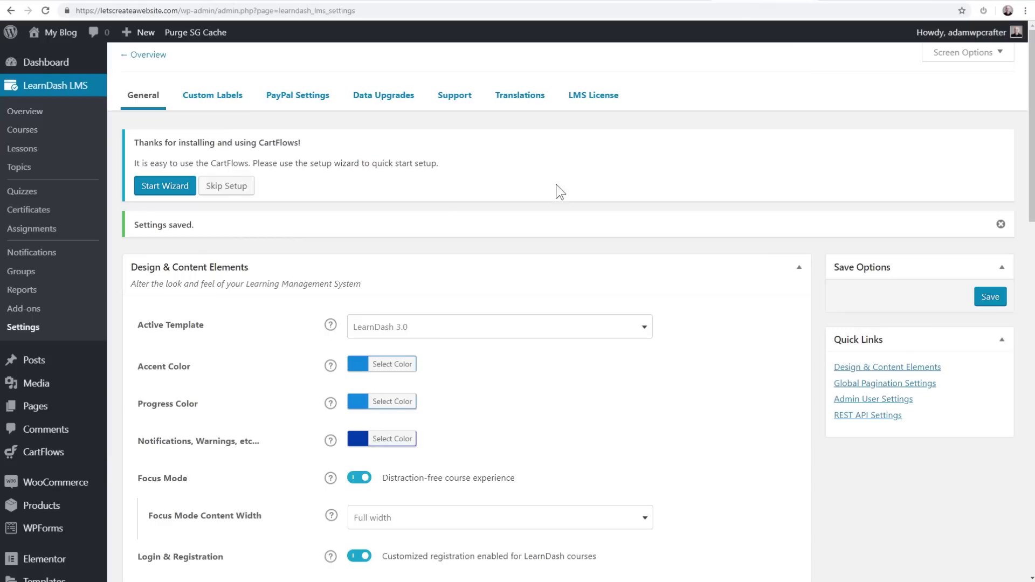
pyautogui.click(464, 411)
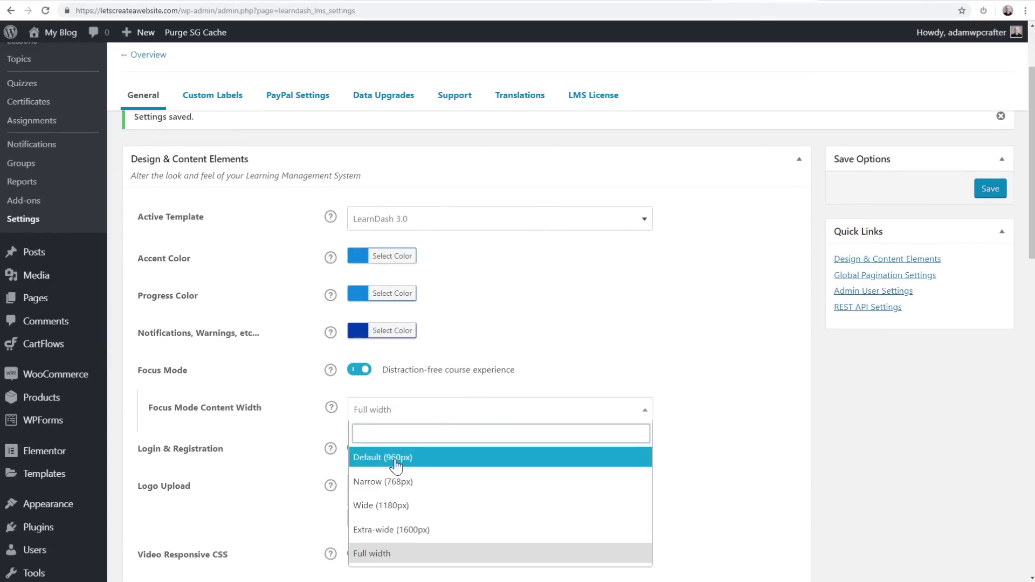
pyautogui.click(420, 467)
pyautogui.scroll(-2, 577, 253)
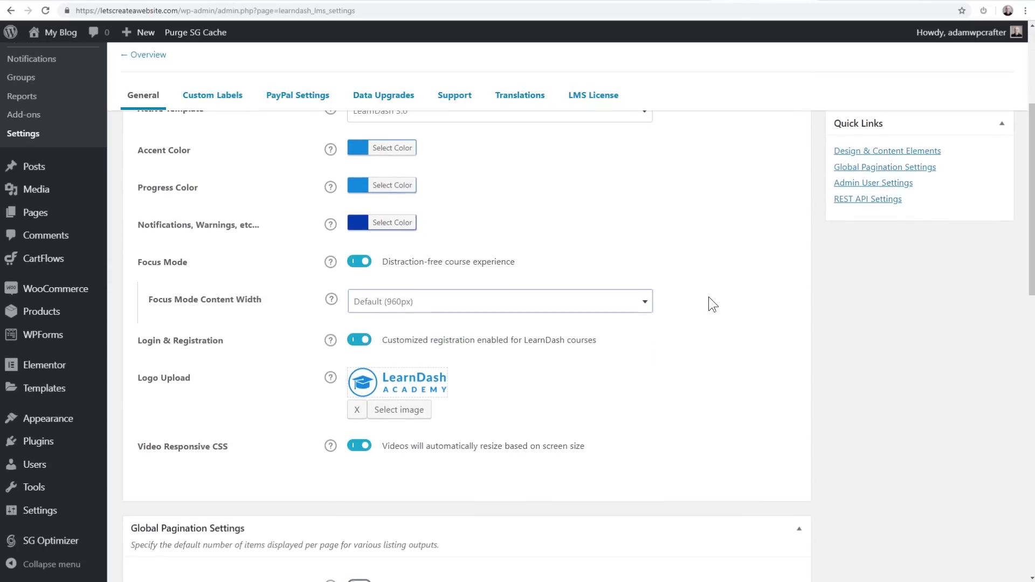
pyautogui.click(645, 306)
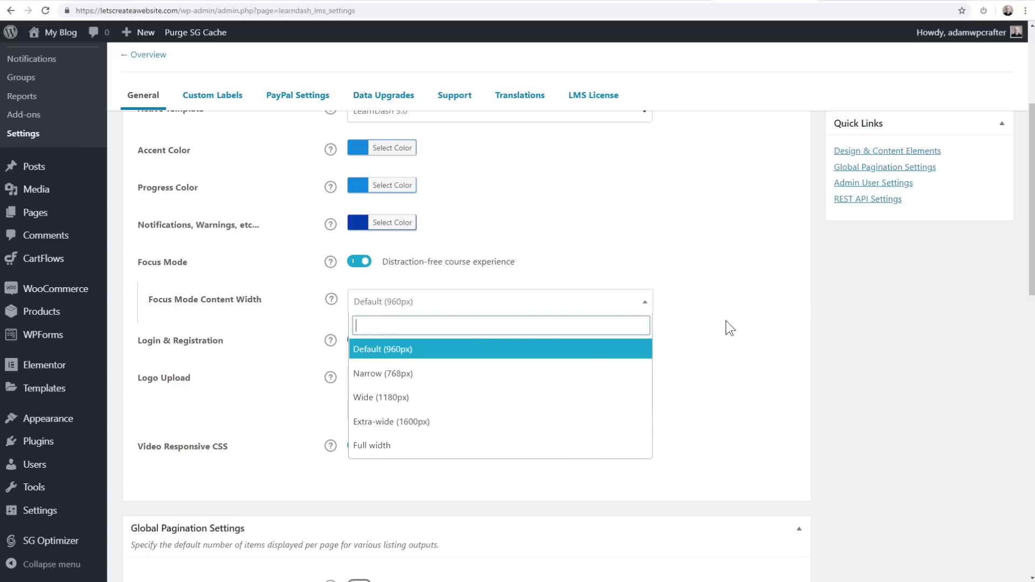
pyautogui.click(723, 301)
# Look at the Login & Registration and Logo Upload settings, and compare the logo with the one on the live lesson page.
pyautogui.scroll(-2, 722, 278)
pyautogui.click(387, 230)
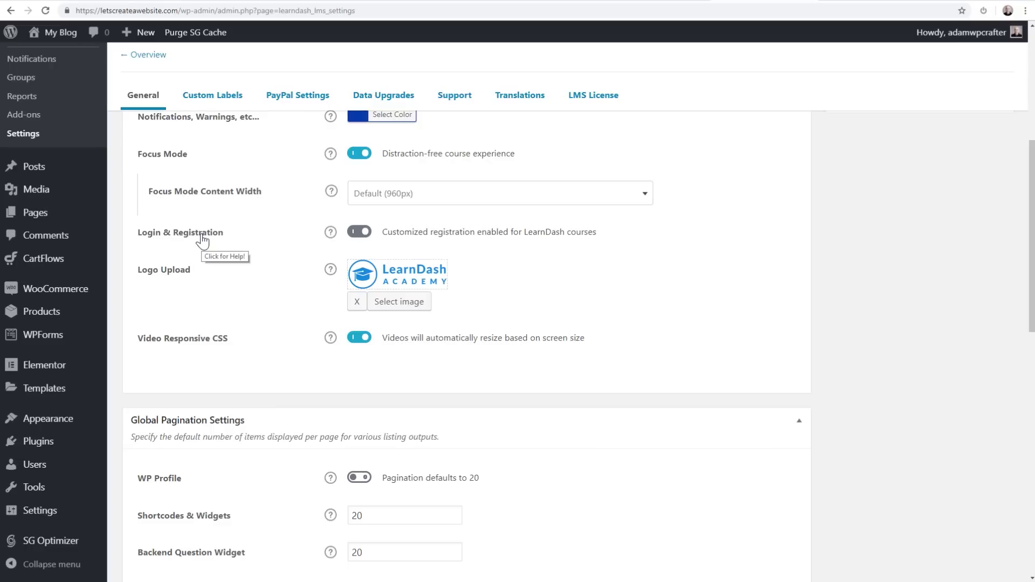
pyautogui.click(359, 232)
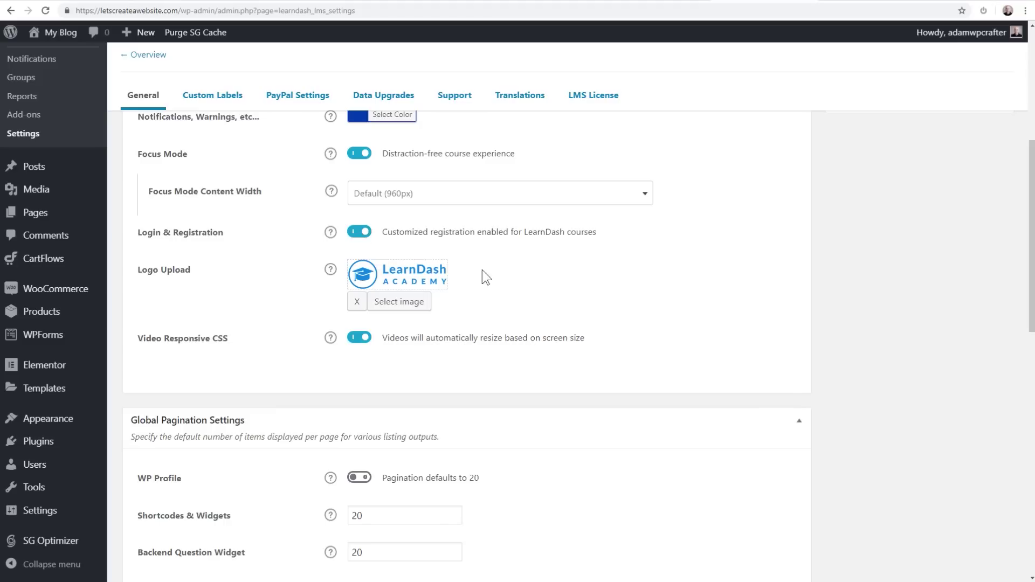
pyautogui.scroll(-1, 506, 270)
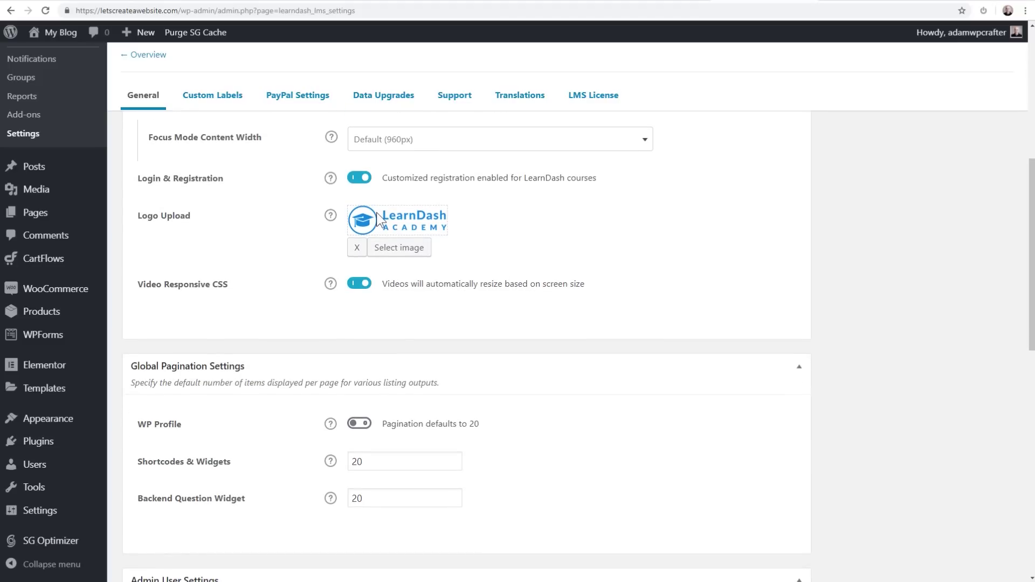
pyautogui.scroll(3, 285, 239)
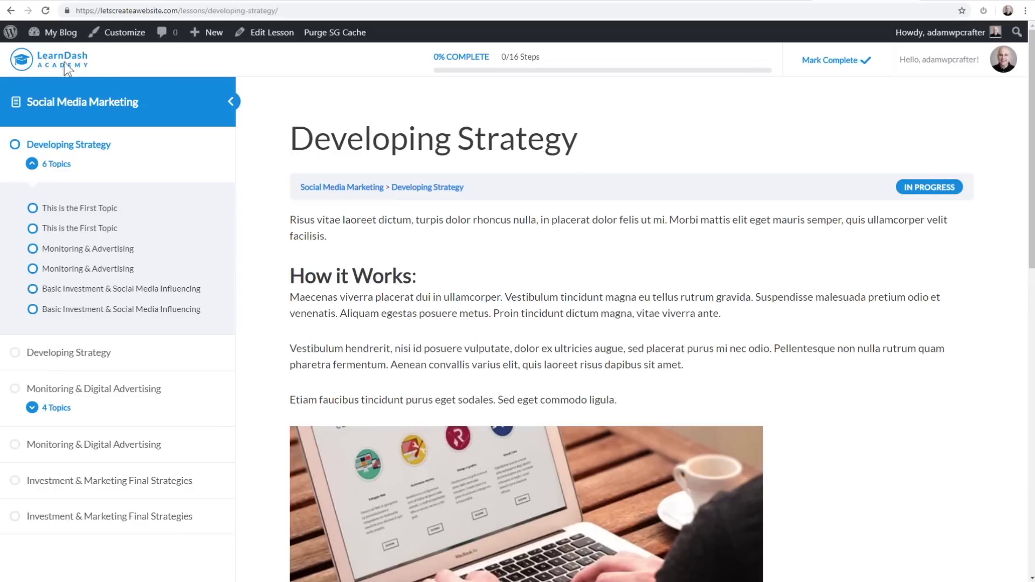
pyautogui.click(755, 2)
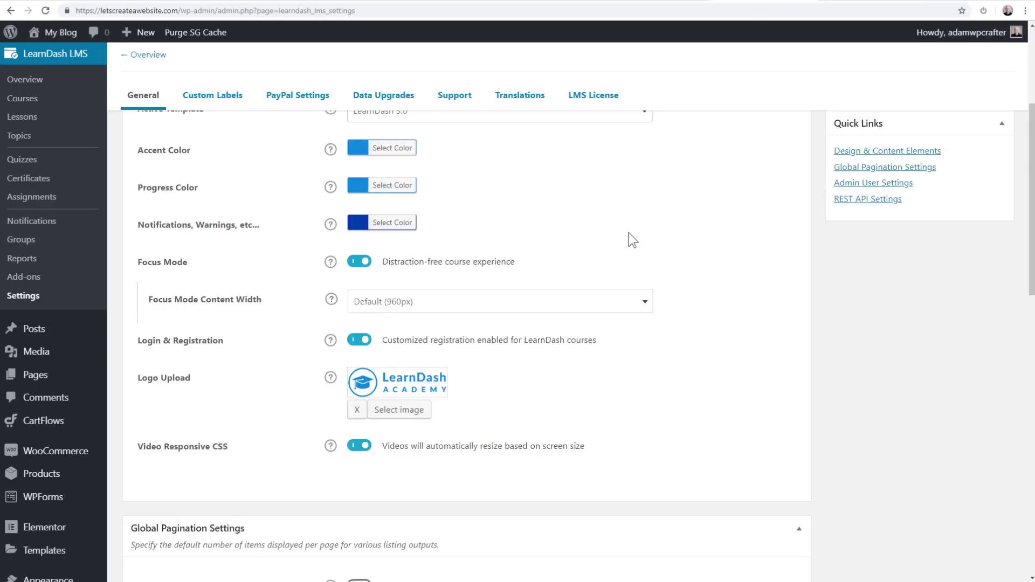
# Look at the Video Responsive CSS setting, switching it off and back on.
pyautogui.scroll(-4, 631, 233)
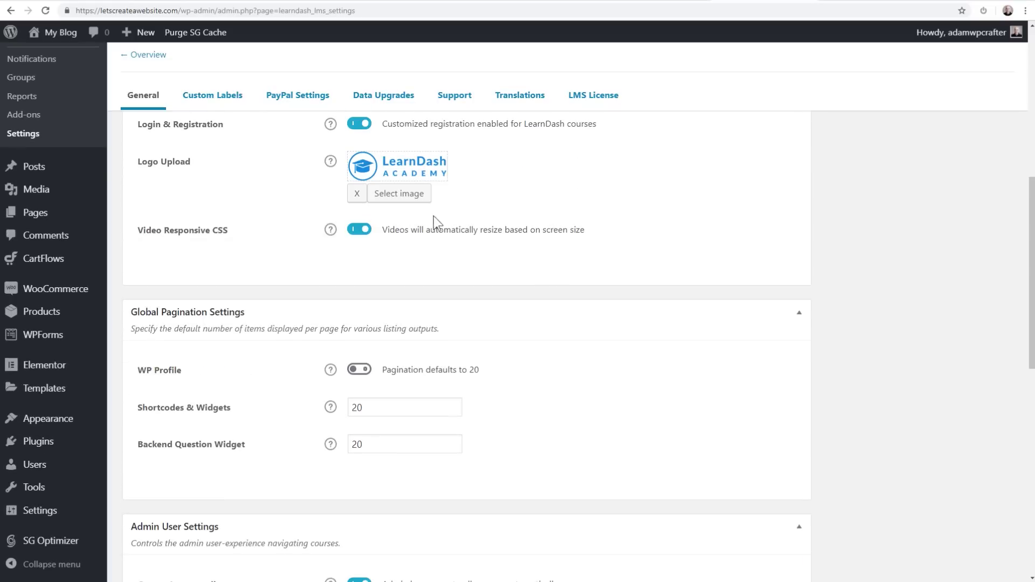
pyautogui.click(356, 234)
pyautogui.click(355, 236)
pyautogui.scroll(-3, 570, 270)
pyautogui.scroll(3, 492, 173)
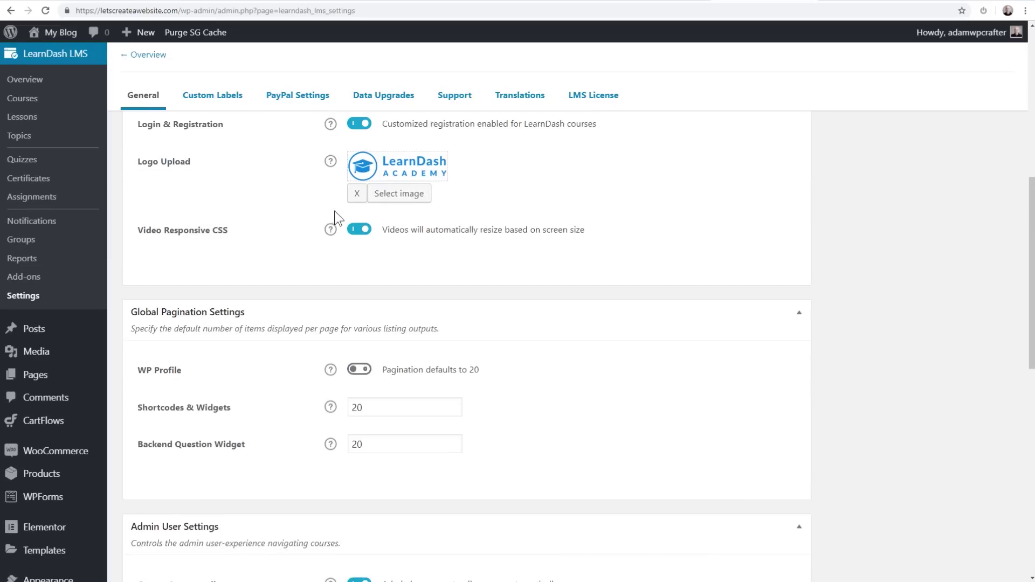
# Examine the Global Pagination, Admin User and REST API settings, with a look at the live Developing Strategy lesson.
pyautogui.scroll(-4, 598, 217)
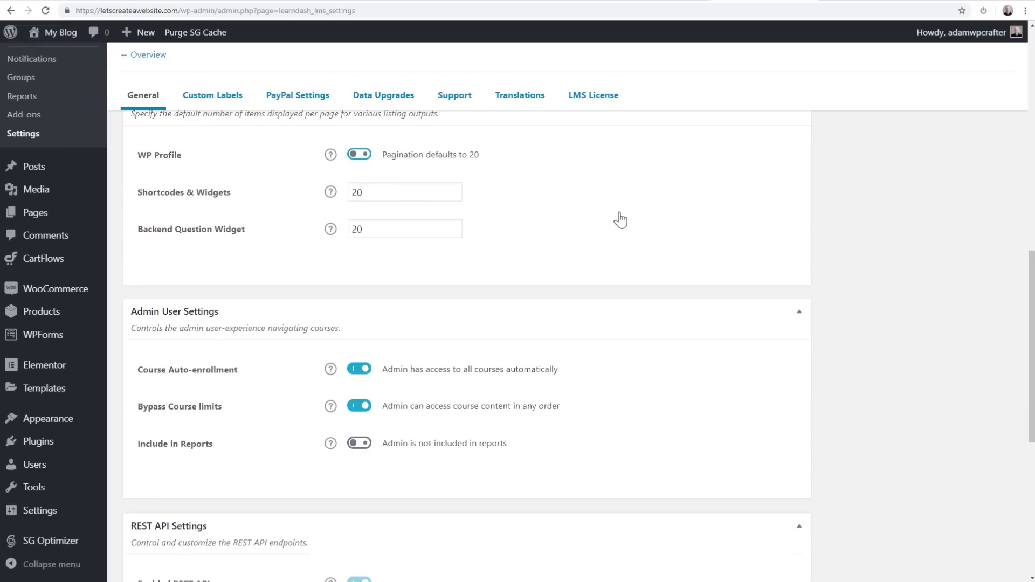
pyautogui.scroll(1, 614, 214)
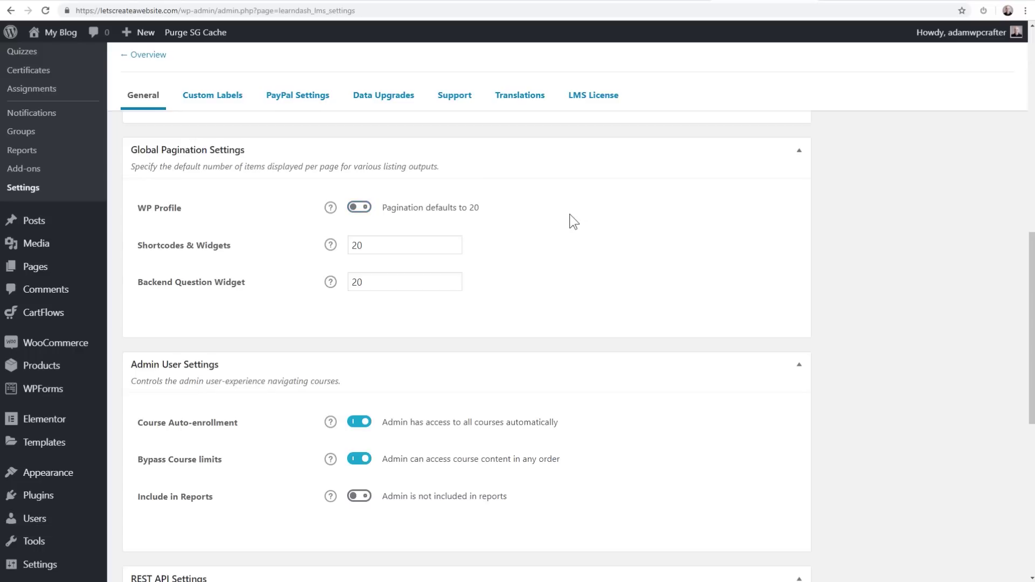
pyautogui.click(850, 4)
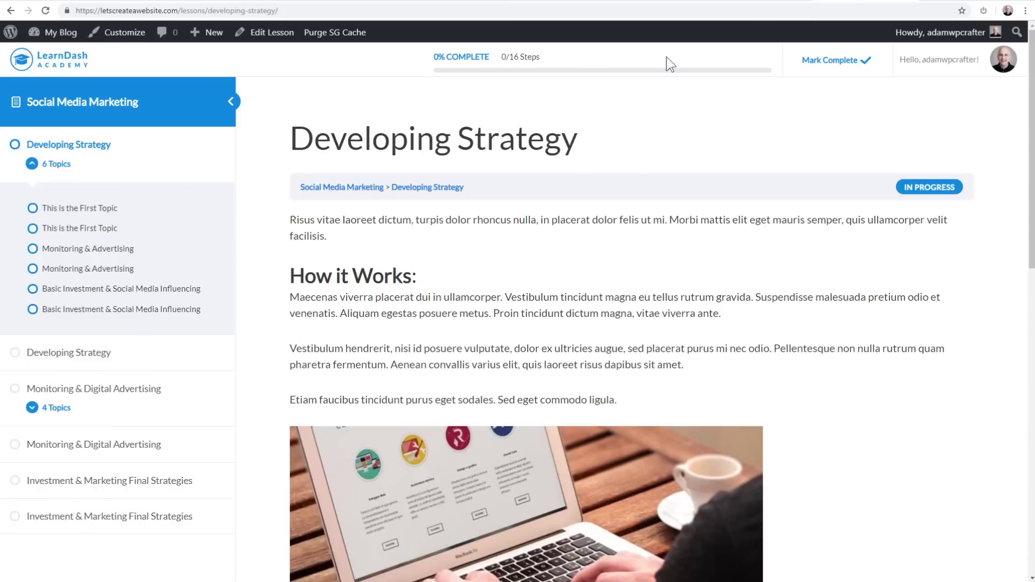
pyautogui.click(779, 2)
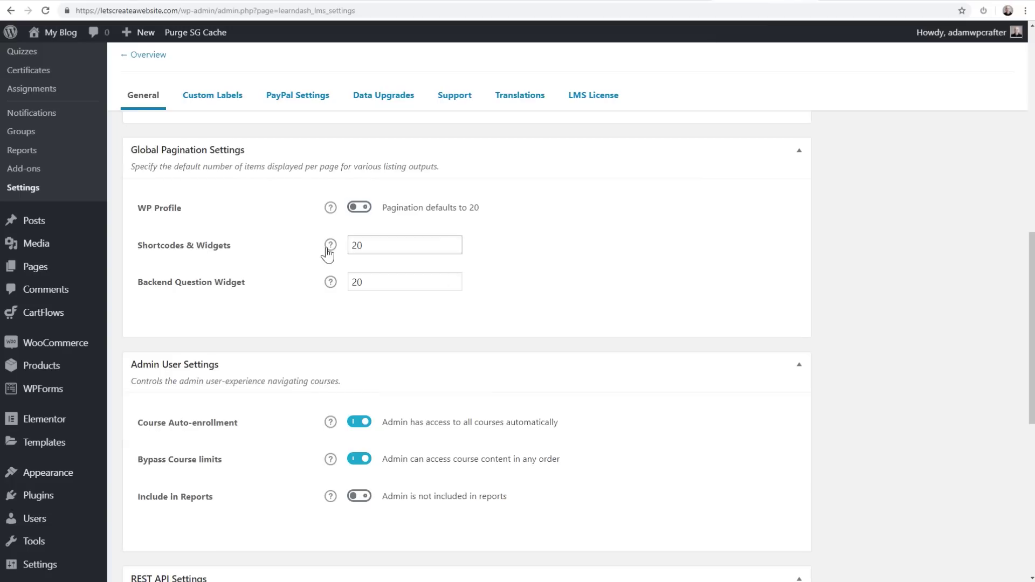
pyautogui.scroll(-4, 267, 256)
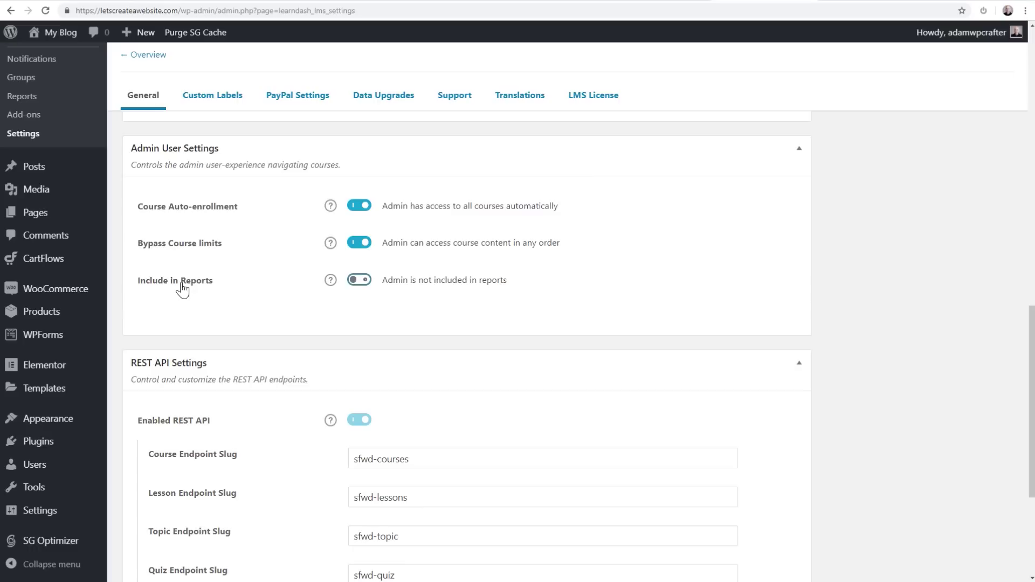
pyautogui.scroll(-1, 264, 272)
pyautogui.scroll(-4, 267, 271)
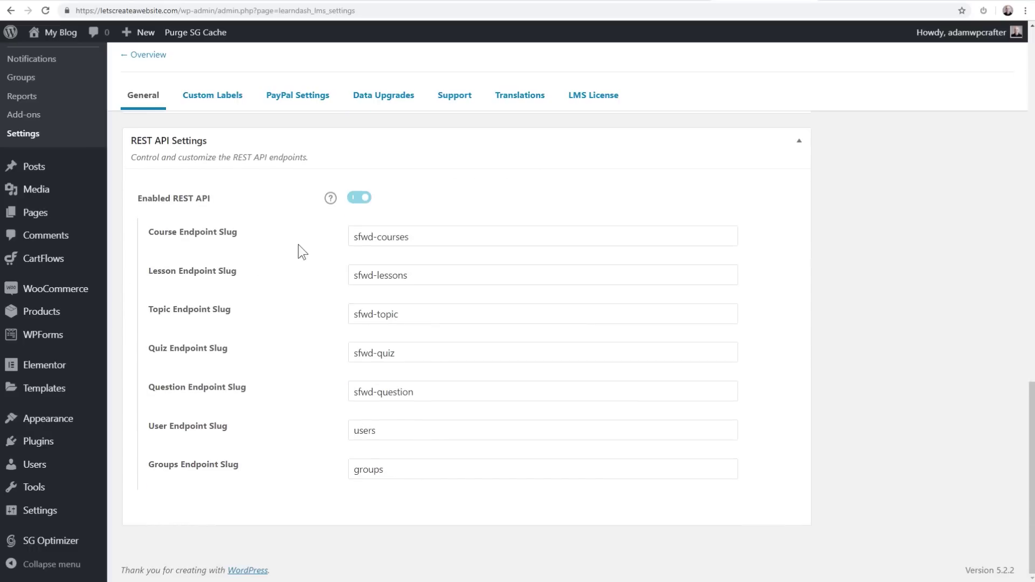
pyautogui.scroll(1, 345, 283)
pyautogui.scroll(15, 332, 280)
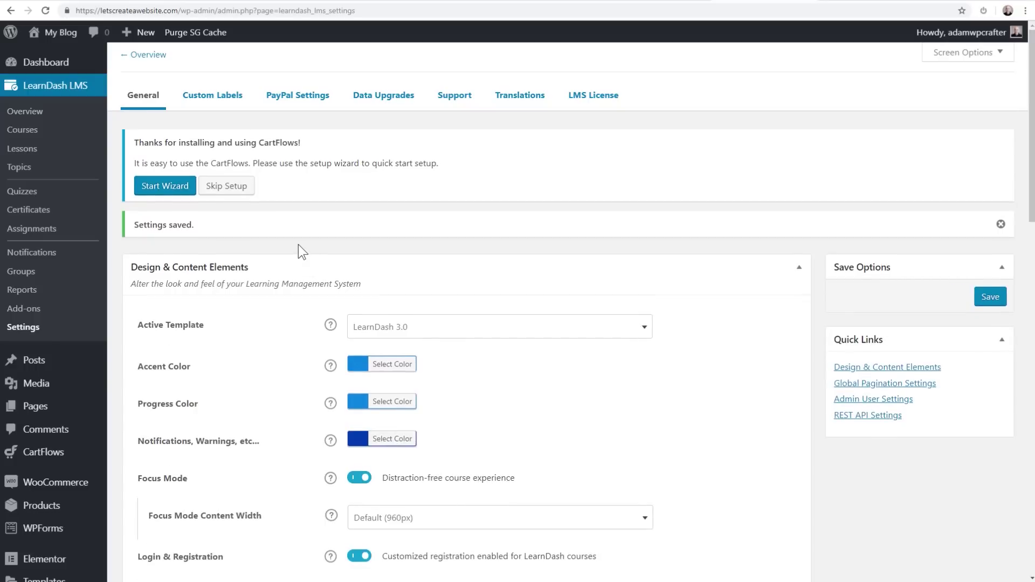
# Skip the CartFlows setup notice on the LearnDash Courses list and open the course settings.
pyautogui.click(33, 130)
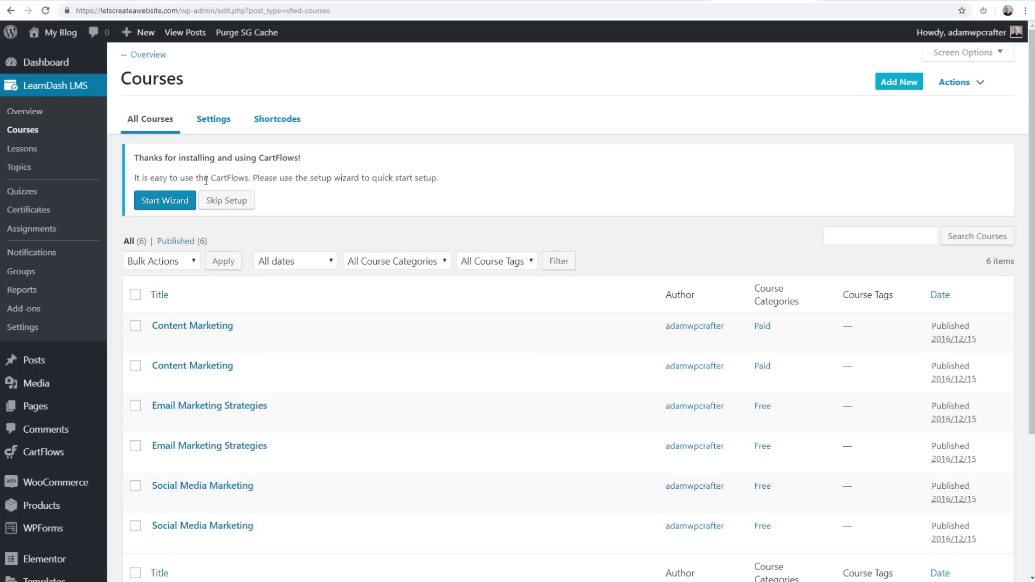
pyautogui.click(224, 202)
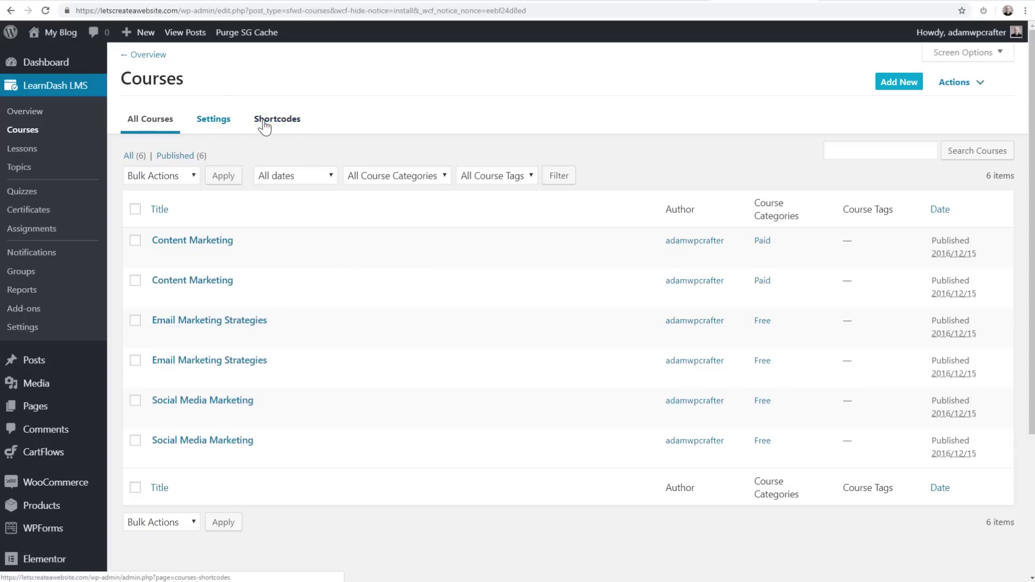
pyautogui.click(213, 122)
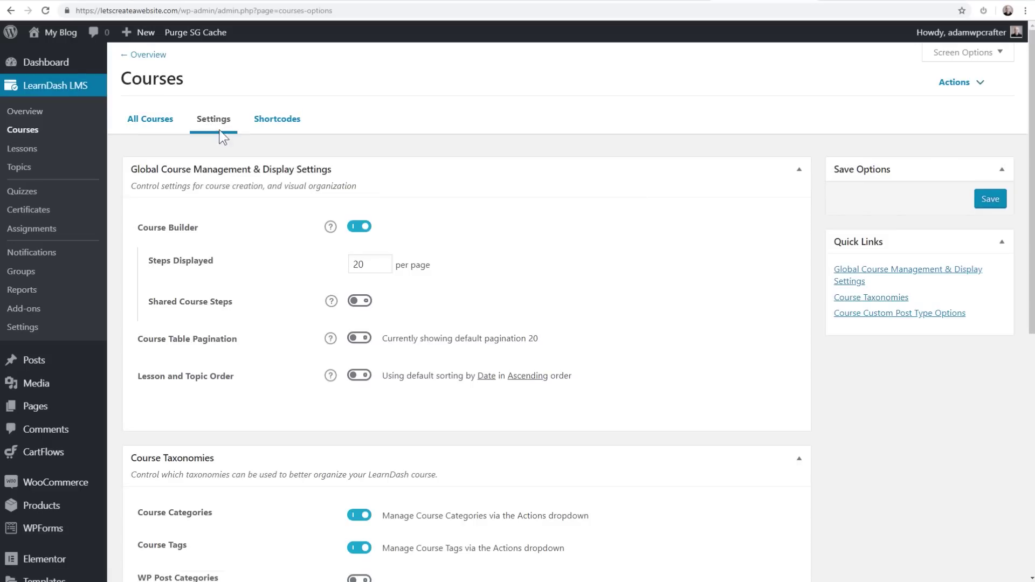
# Open the Course Shortcodes reference, and view the live site's Social Media Marketing course and home page.
pyautogui.click(275, 122)
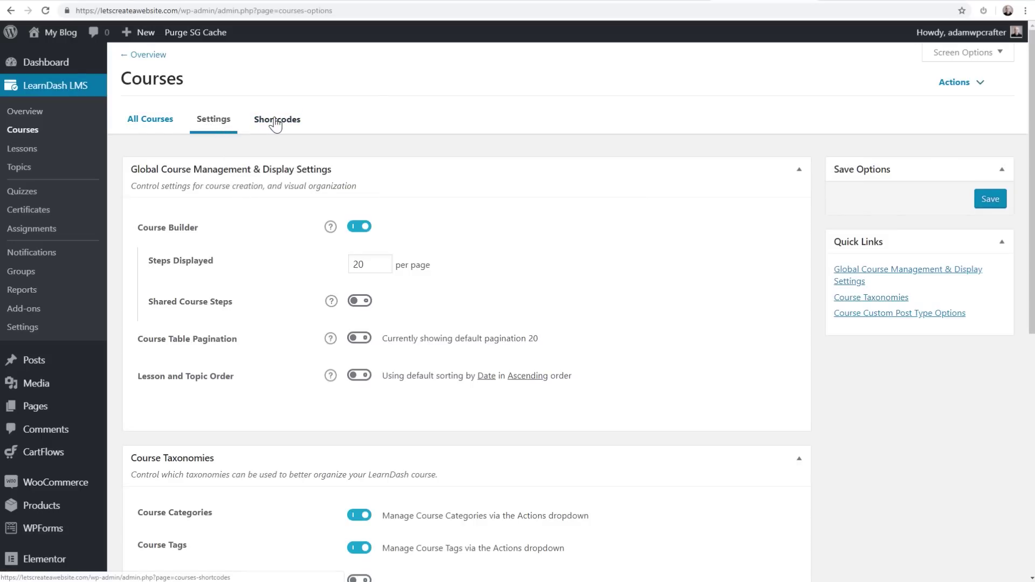
pyautogui.moveTo(191, 227); pyautogui.dragTo(130, 227)
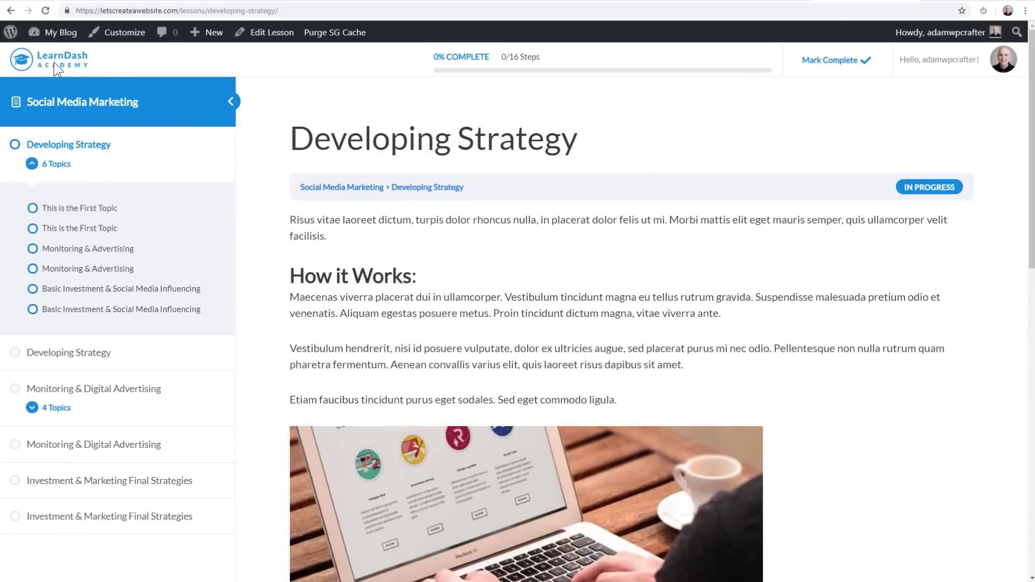
pyautogui.moveTo(930, 57)
pyautogui.click(954, 95)
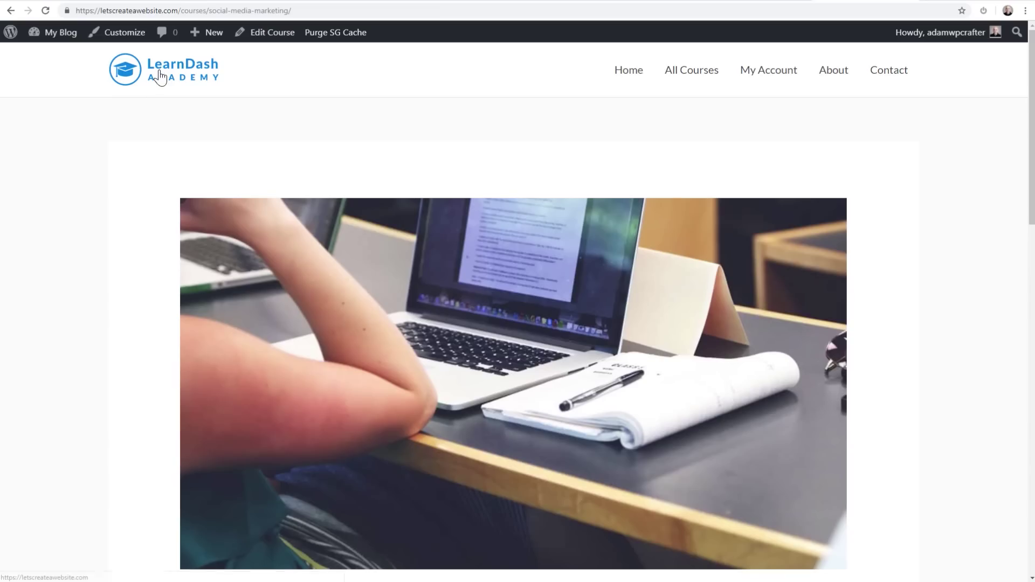
pyautogui.click(160, 77)
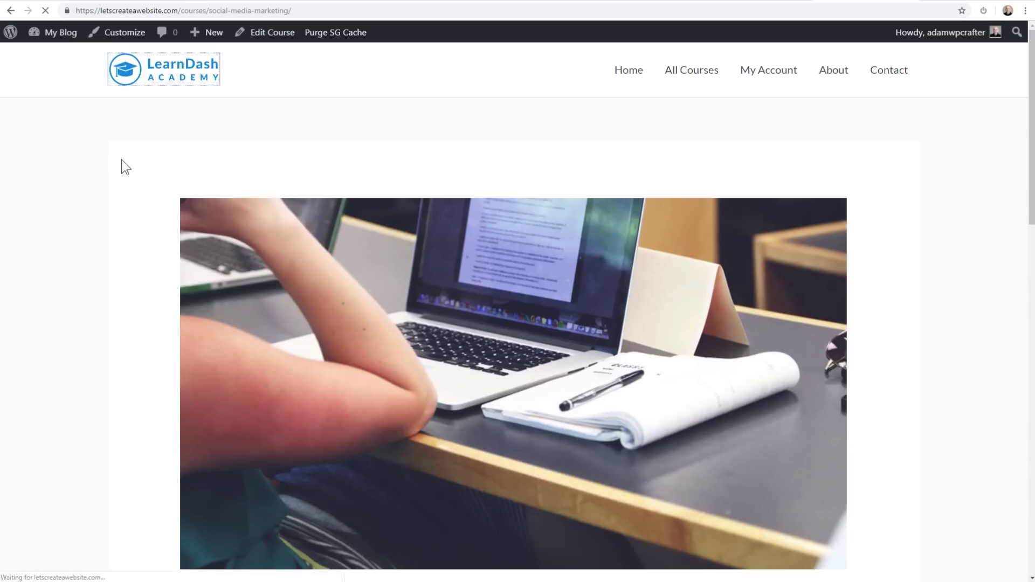
pyautogui.scroll(-6, 108, 148)
pyautogui.scroll(-6, 109, 150)
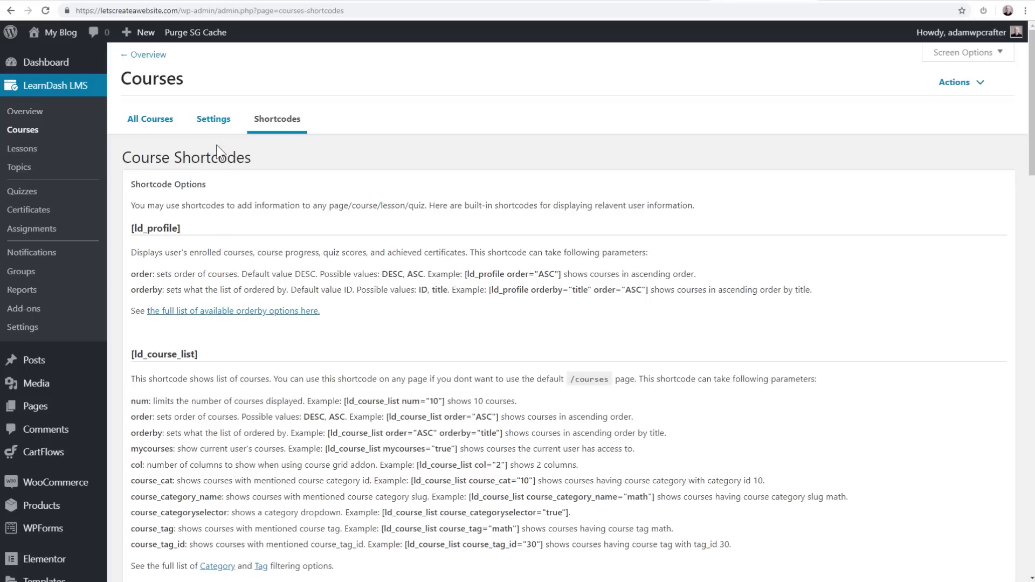
# Return to the course settings and examine the Global Course Management & Display Settings and the Course Taxonomies.
pyautogui.click(208, 119)
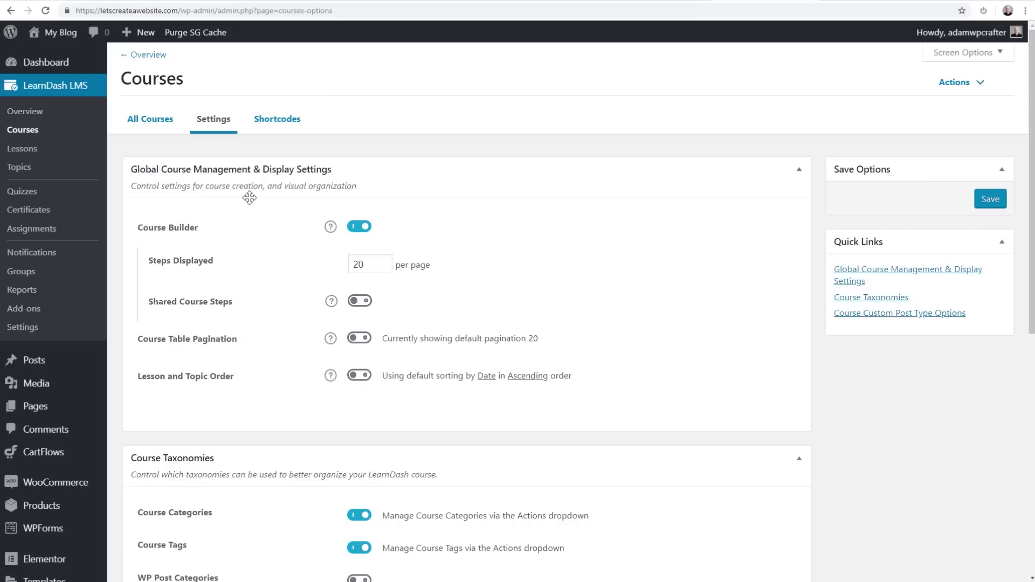
pyautogui.click(355, 228)
pyautogui.scroll(-5, 464, 253)
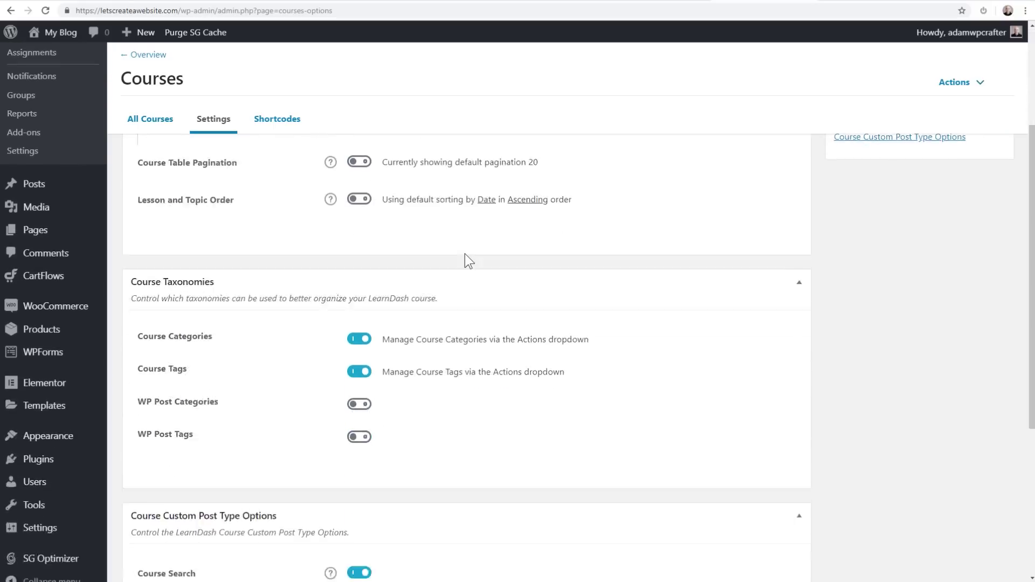
pyautogui.click(385, 246)
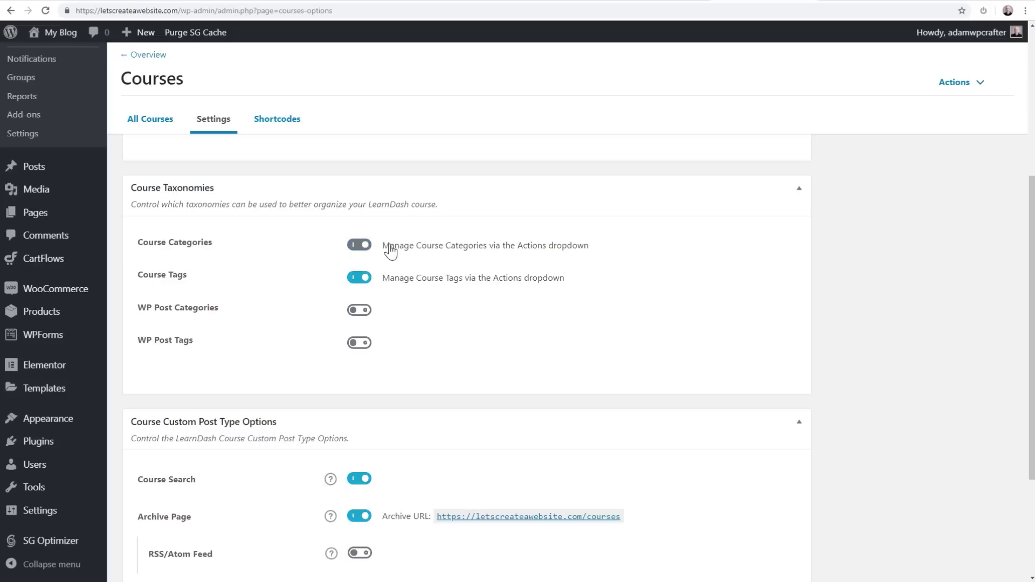
pyautogui.click(432, 251)
# Examine the Course Search and Archive Page settings in the Course Custom Post Type Options.
pyautogui.scroll(-3, 442, 315)
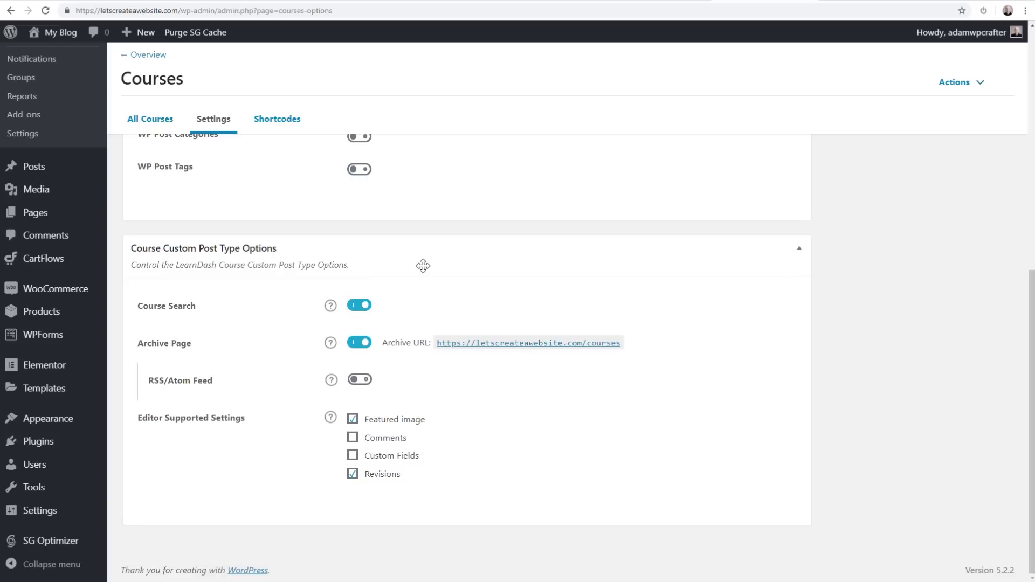
pyautogui.click(162, 315)
pyautogui.click(215, 325)
pyautogui.click(158, 346)
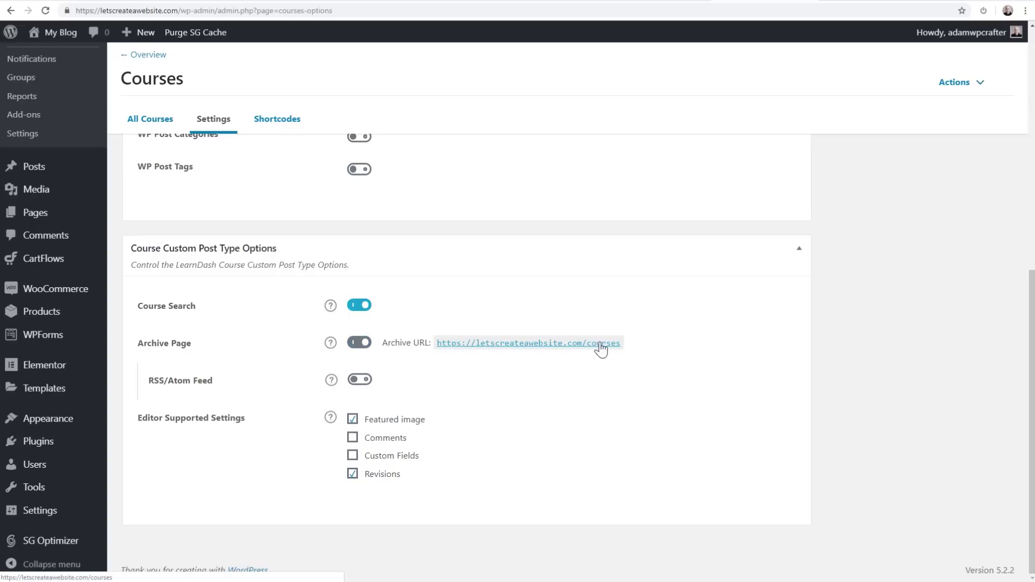
# Open the course archive page from its Archive URL, look through the listed courses, and return to the course settings.
pyautogui.click(526, 349)
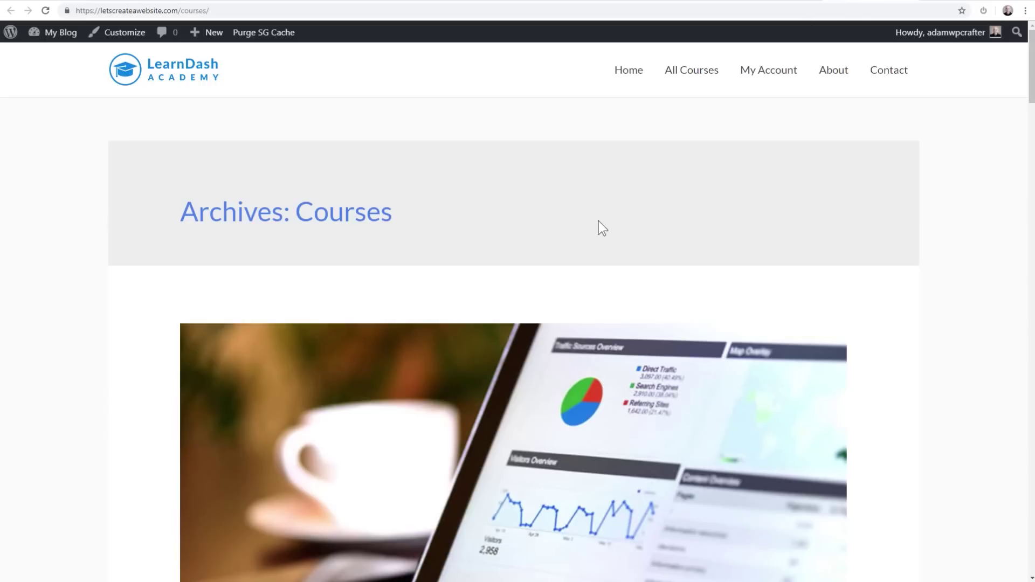
pyautogui.scroll(-10, 598, 227)
pyautogui.scroll(7, 575, 233)
pyautogui.scroll(-20, 573, 235)
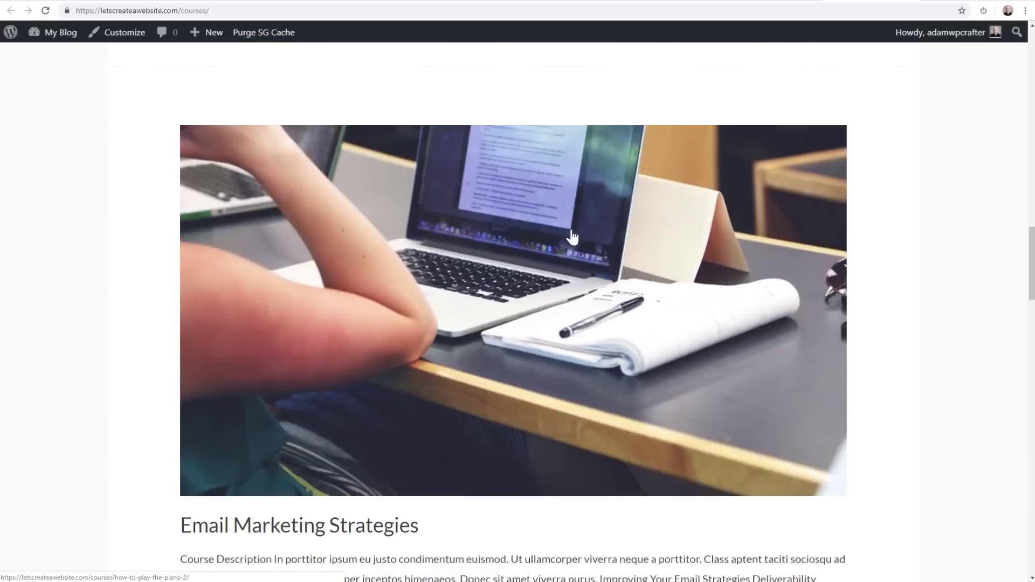
pyautogui.scroll(2, 608, 211)
pyautogui.hotkey('alt', 'Left')
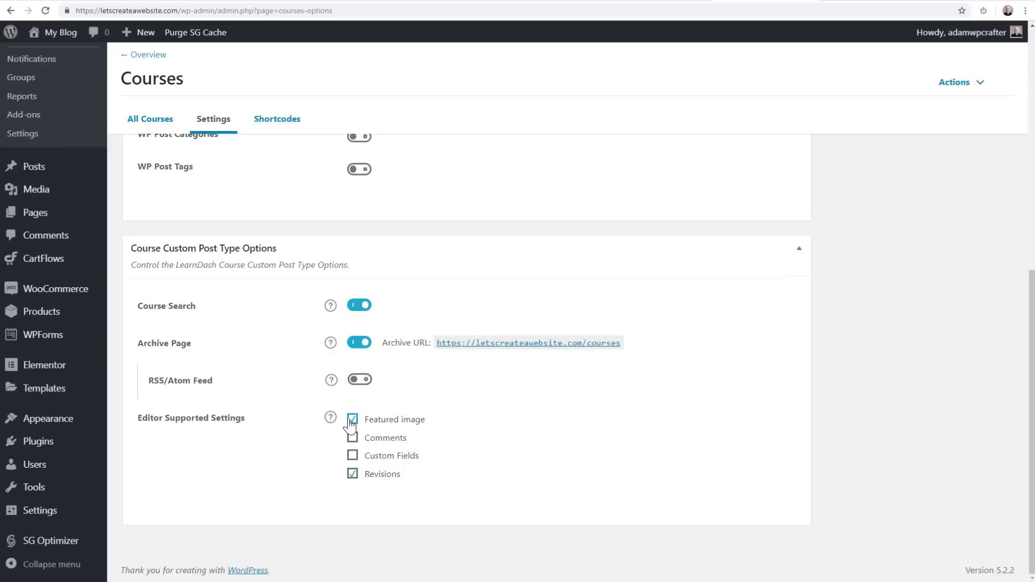
# In the list of all courses, move the second Content Marketing, Email Marketing Strategies and Social Media Marketing entries to the trash.
pyautogui.scroll(6, 183, 350)
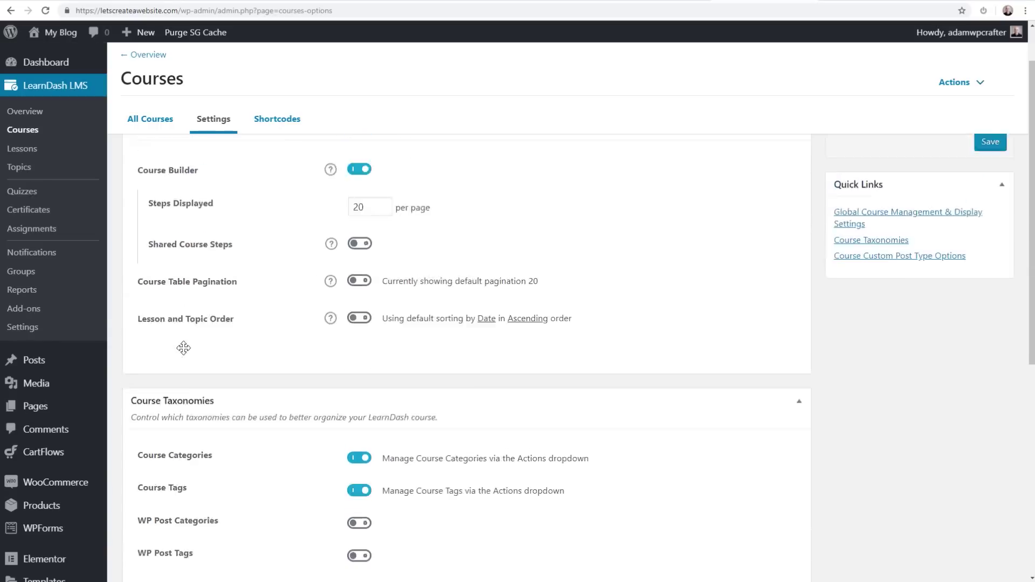
pyautogui.scroll(2, 183, 348)
pyautogui.click(160, 124)
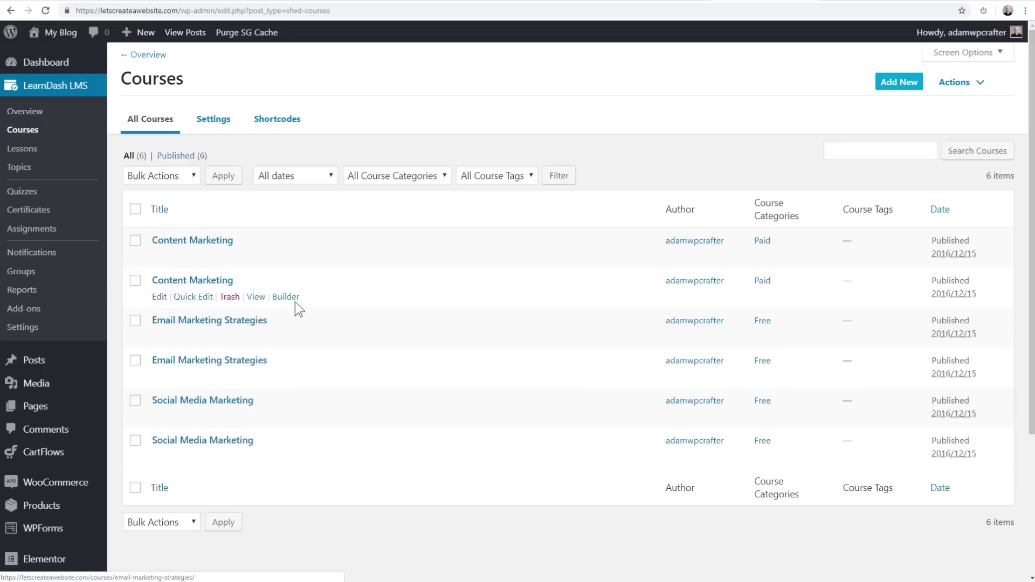
pyautogui.click(135, 280)
pyautogui.click(135, 360)
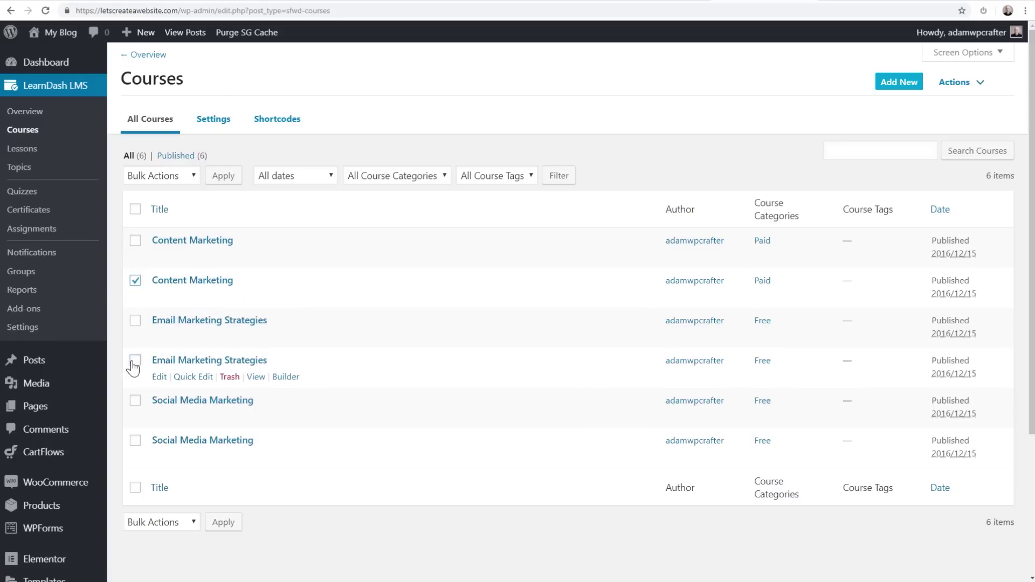
pyautogui.click(135, 441)
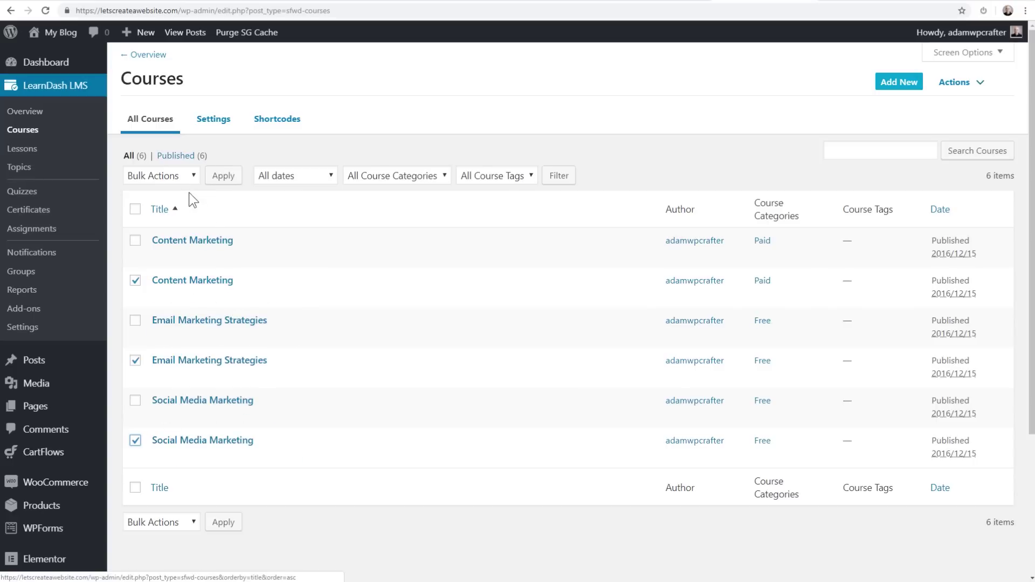
pyautogui.click(178, 184)
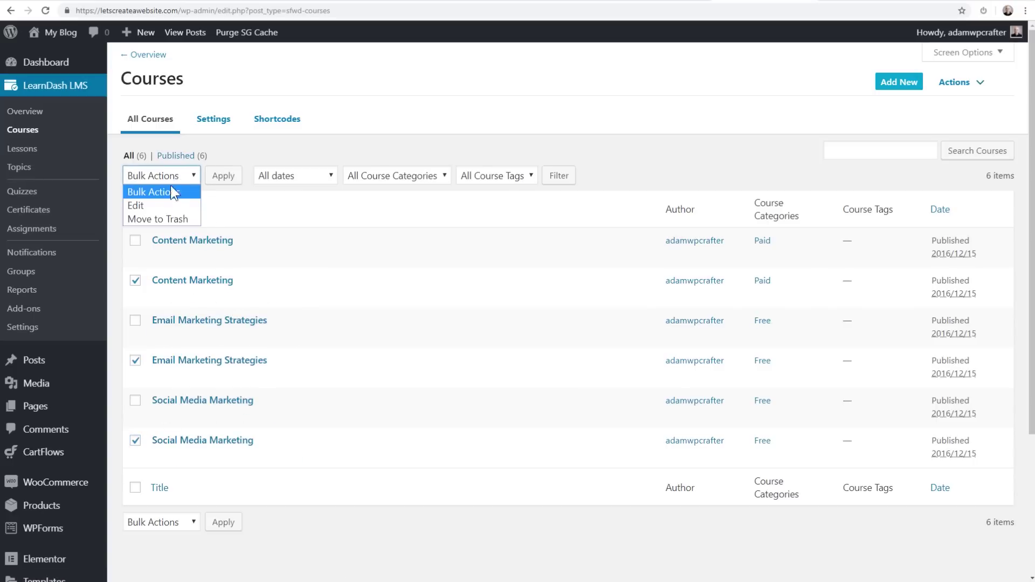
pyautogui.click(157, 214)
pyautogui.click(209, 181)
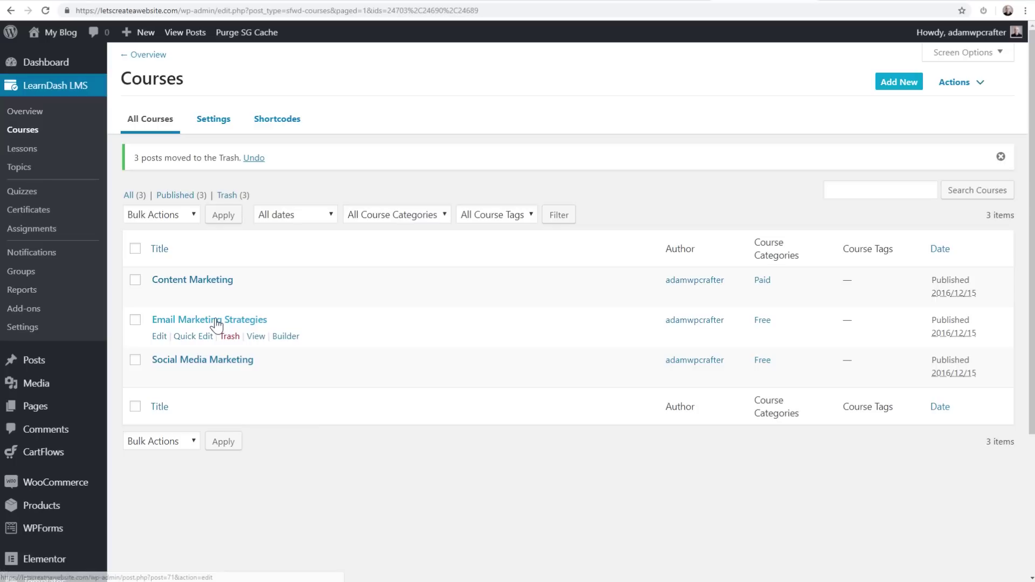
# Open the Social Media Marketing course for editing, and reload the live home page to check its popular courses.
pyautogui.click(219, 360)
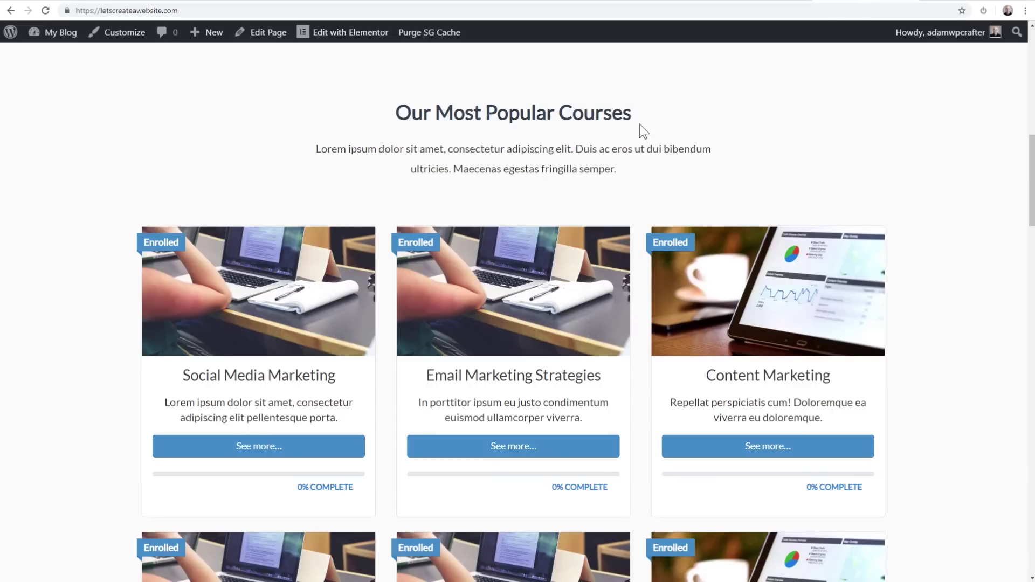
pyautogui.scroll(-3, 525, 215)
pyautogui.scroll(5, 528, 205)
pyautogui.press('F5')
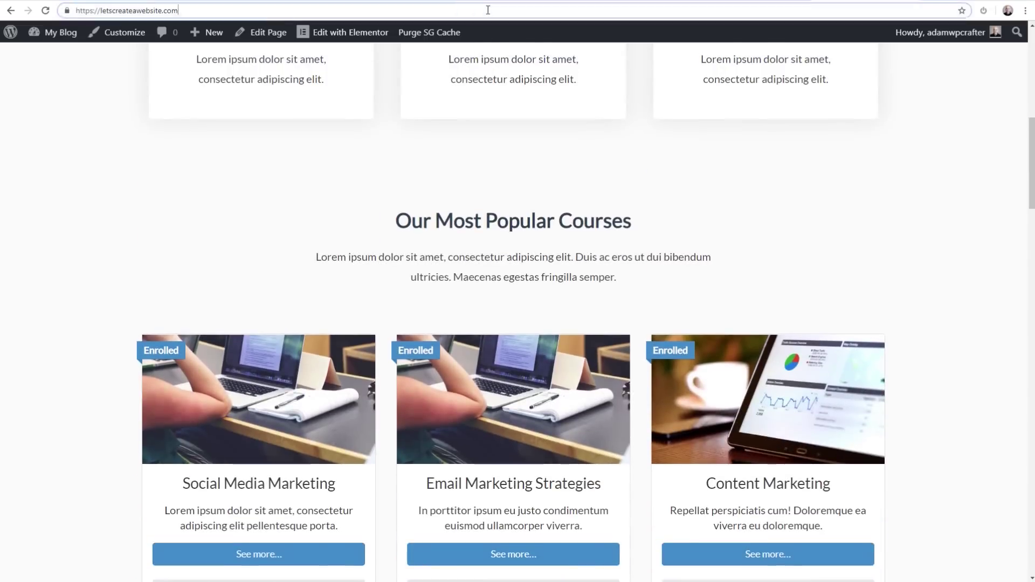
pyautogui.scroll(-5, 531, 189)
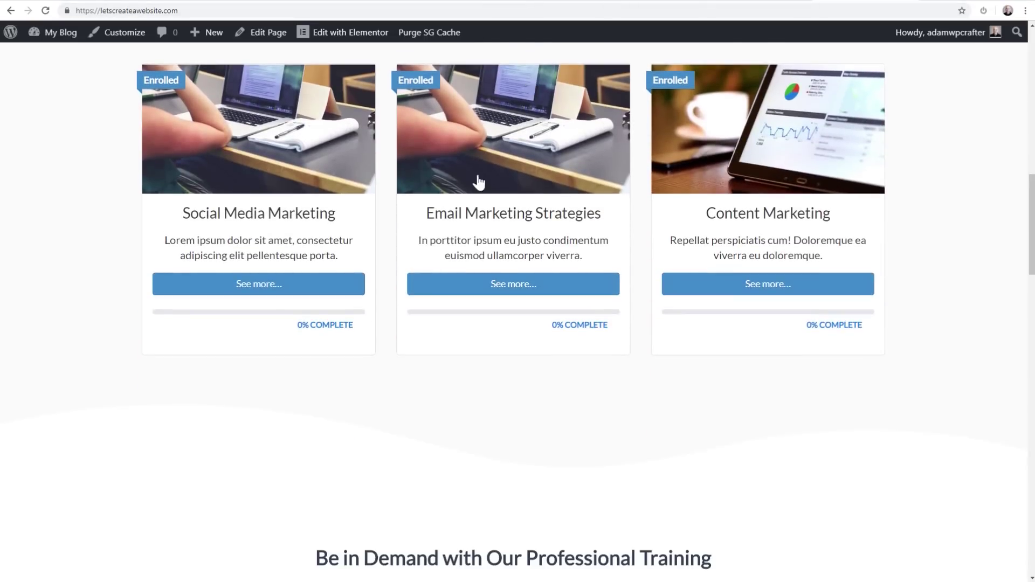
# View the Social Media Marketing course page from the live home page's course grid.
pyautogui.click(242, 284)
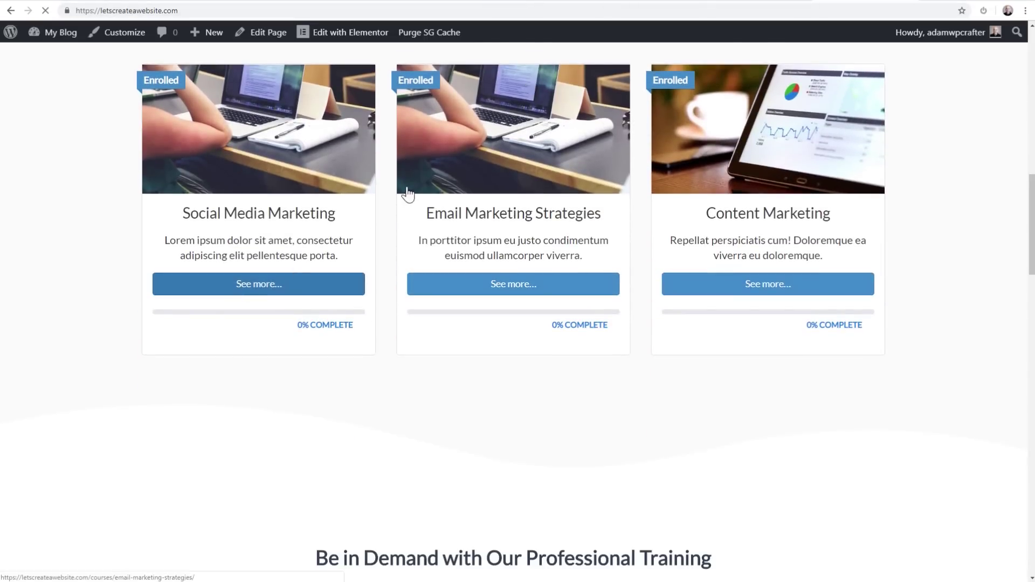
pyautogui.scroll(-5, 437, 176)
pyautogui.scroll(5, 446, 169)
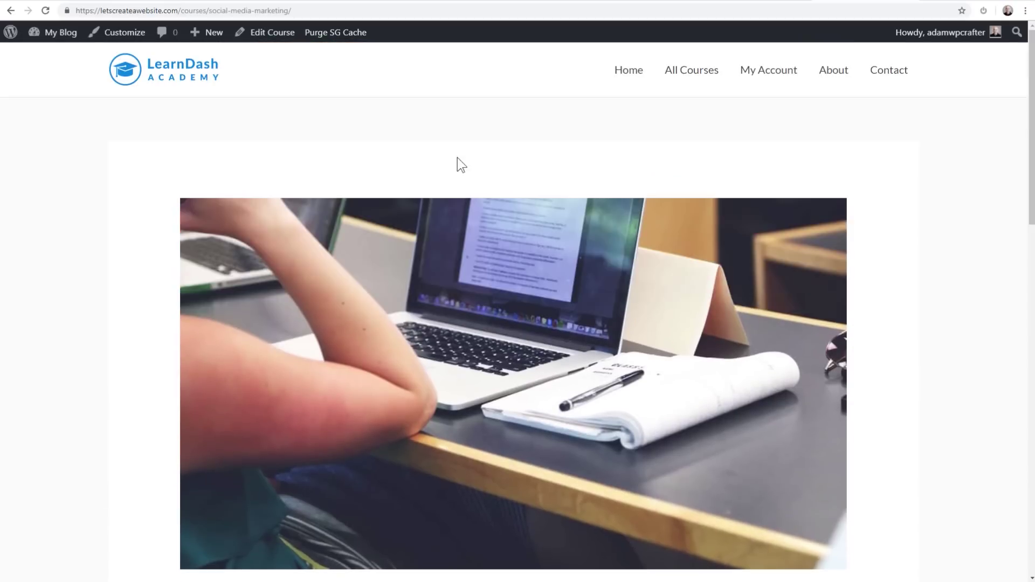
pyautogui.scroll(-3, 605, 190)
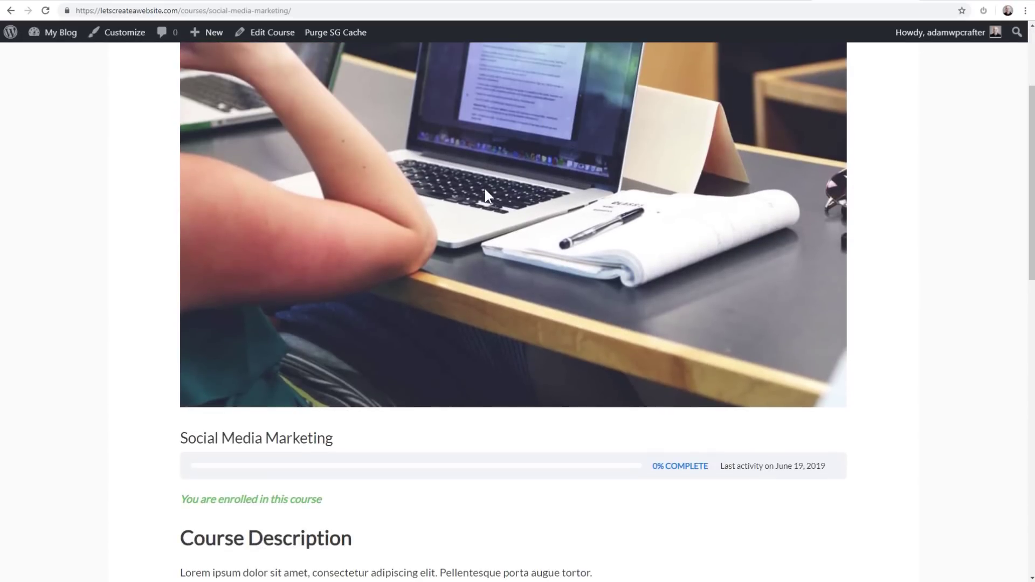
# Return to the Social Media Marketing course editor, examine the document settings and expand the Featured Image section.
pyautogui.click(757, 2)
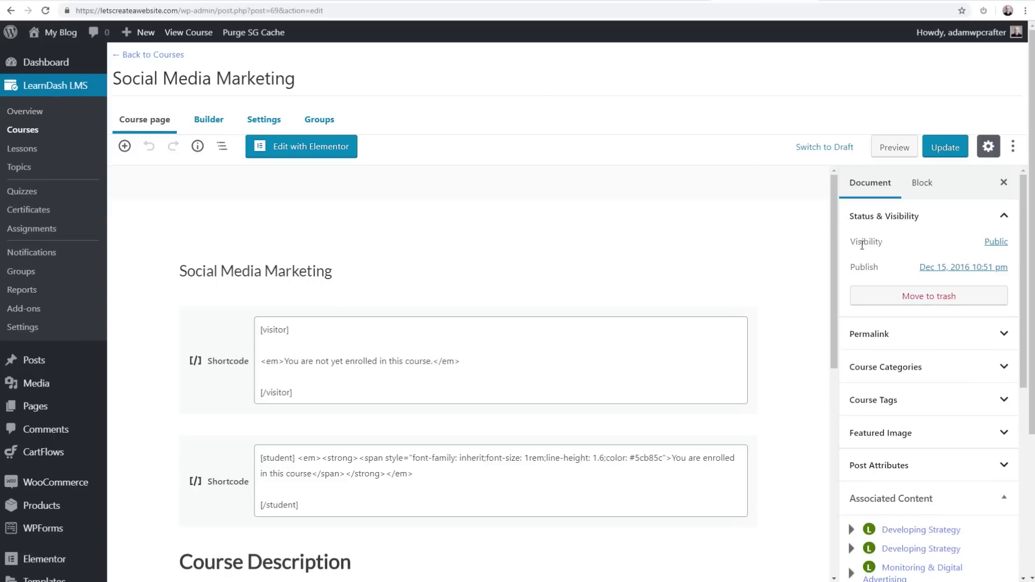
pyautogui.scroll(-7, 866, 231)
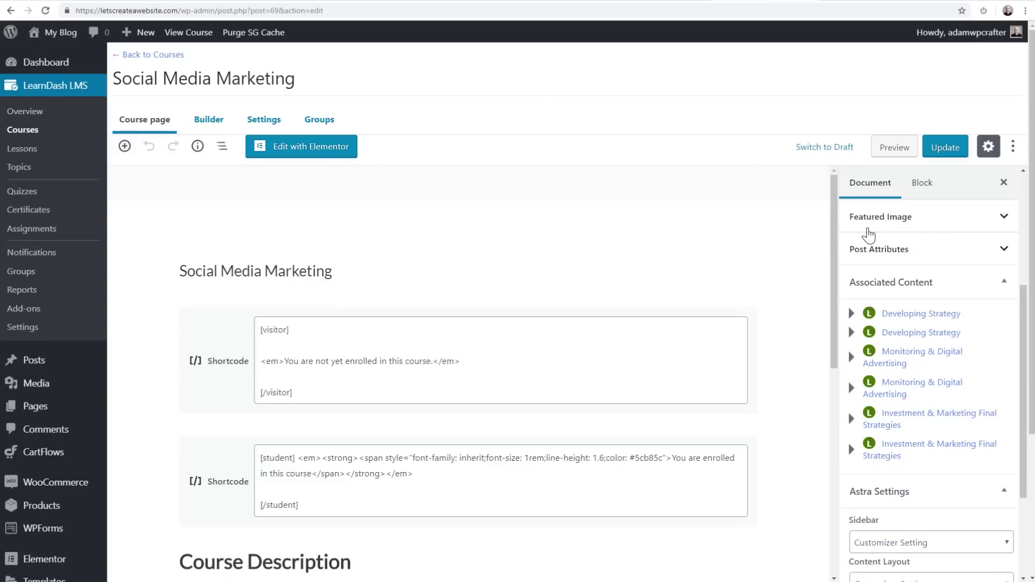
pyautogui.scroll(6, 961, 261)
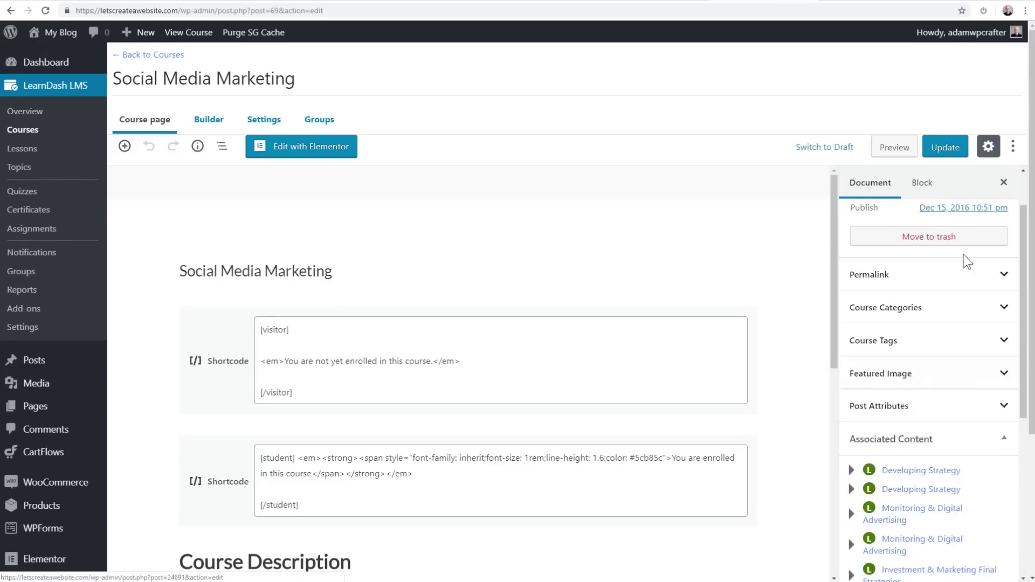
pyautogui.scroll(1, 970, 257)
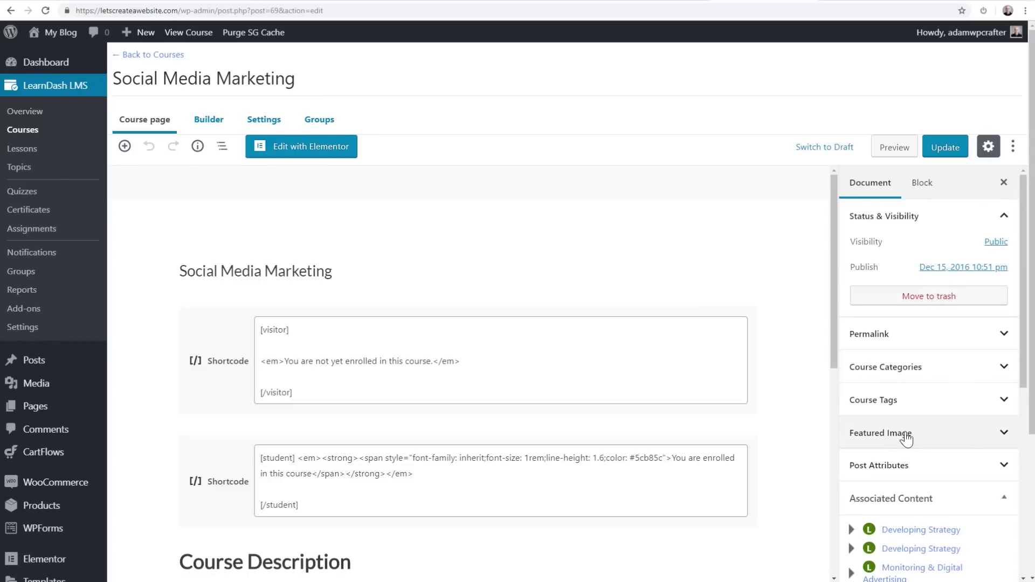
pyautogui.click(967, 439)
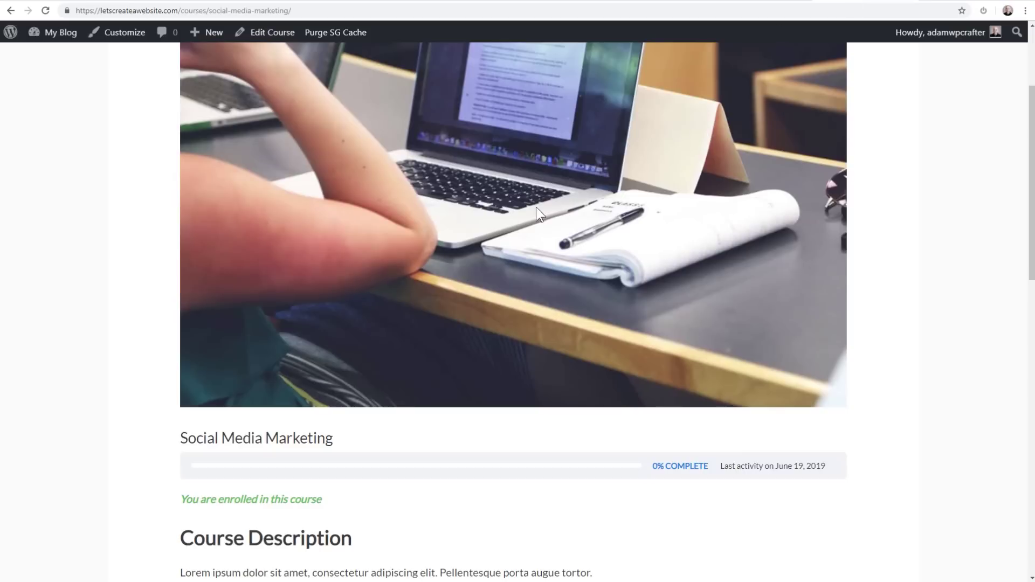
# Compare the title and Course Description text on the live course page with the page content in the course editor.
pyautogui.scroll(-5, 515, 219)
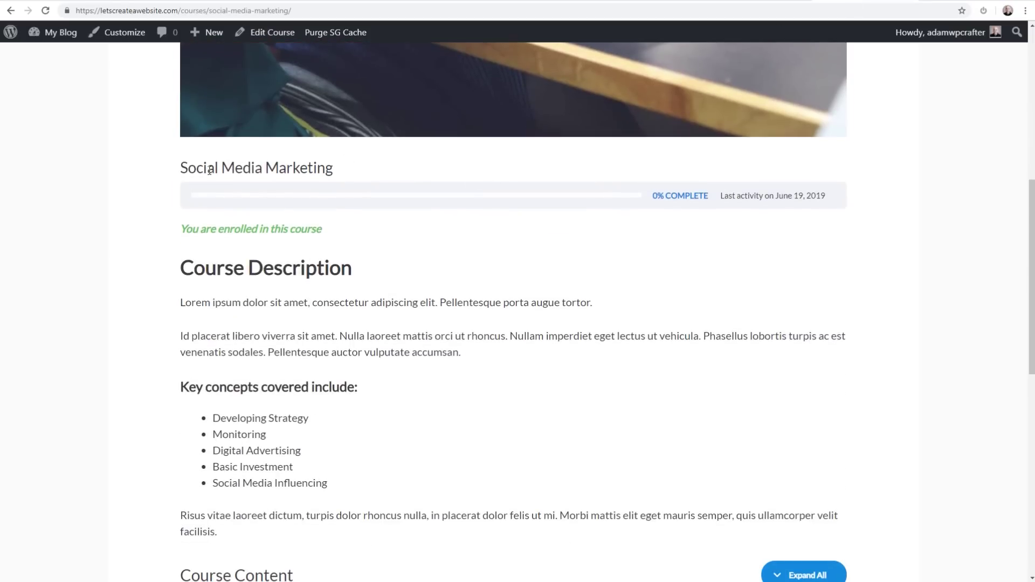
pyautogui.moveTo(181, 166); pyautogui.dragTo(517, 528)
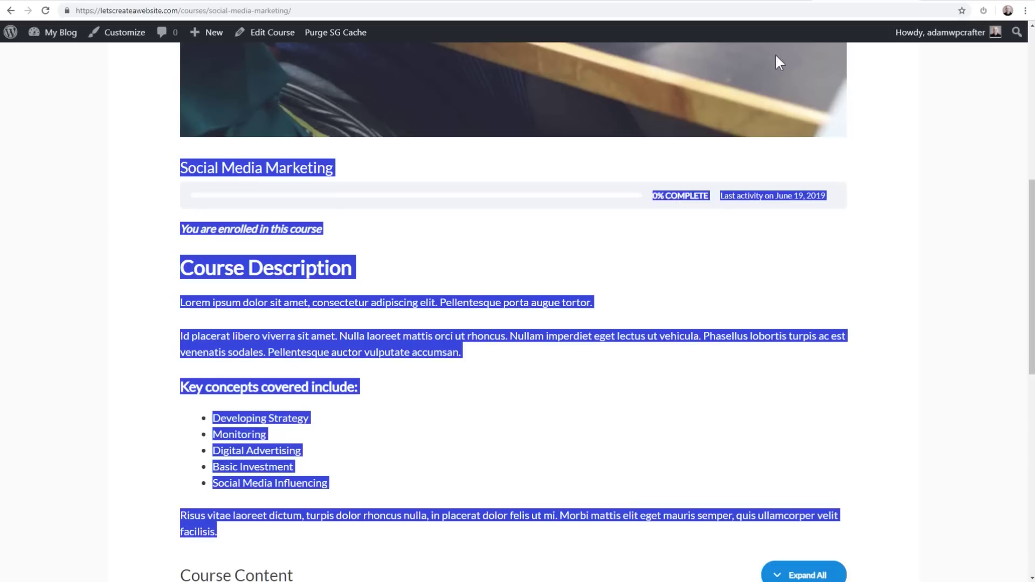
pyautogui.click(759, 1)
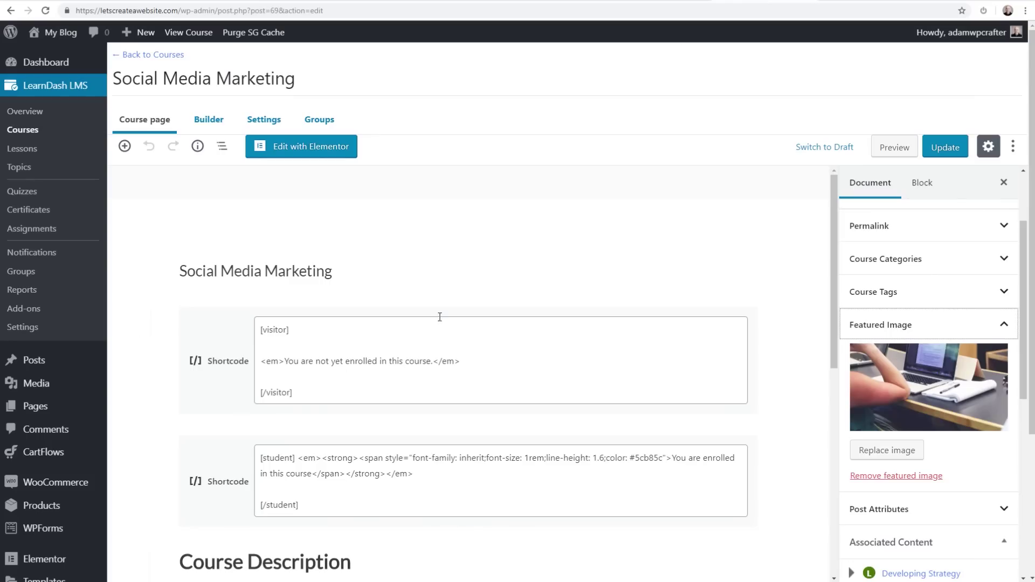
pyautogui.scroll(-3, 440, 316)
pyautogui.scroll(-3, 432, 338)
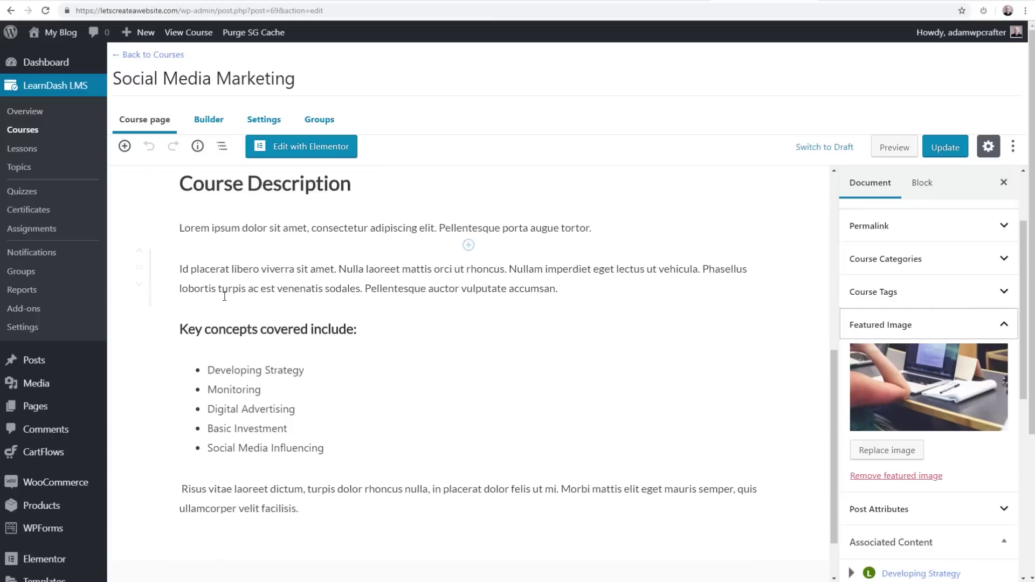
pyautogui.scroll(-1, 387, 412)
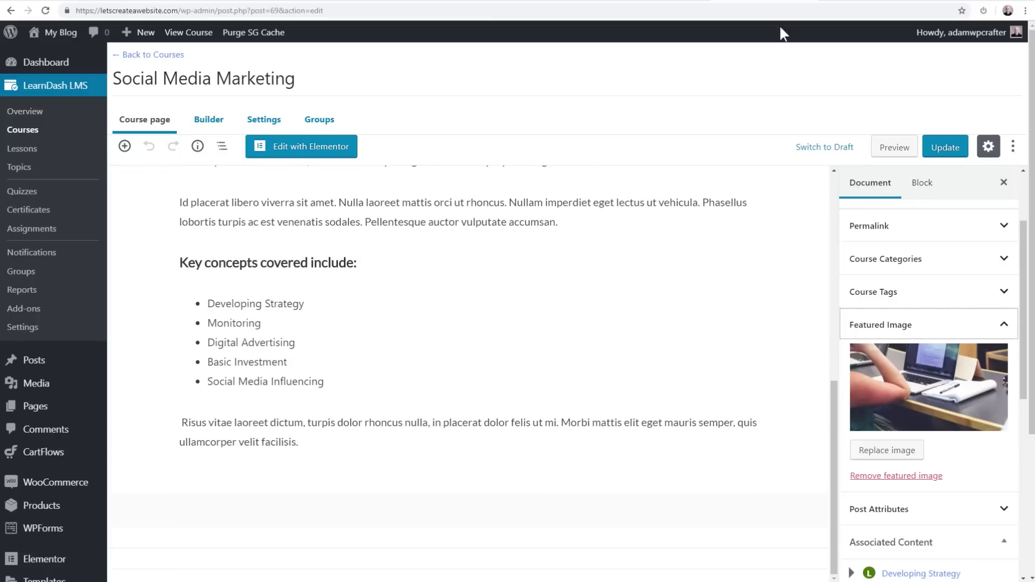
# Examine the Course Content lesson list on the live Social Media Marketing page, and return to the course editor.
pyautogui.click(861, 2)
pyautogui.scroll(-8, 549, 318)
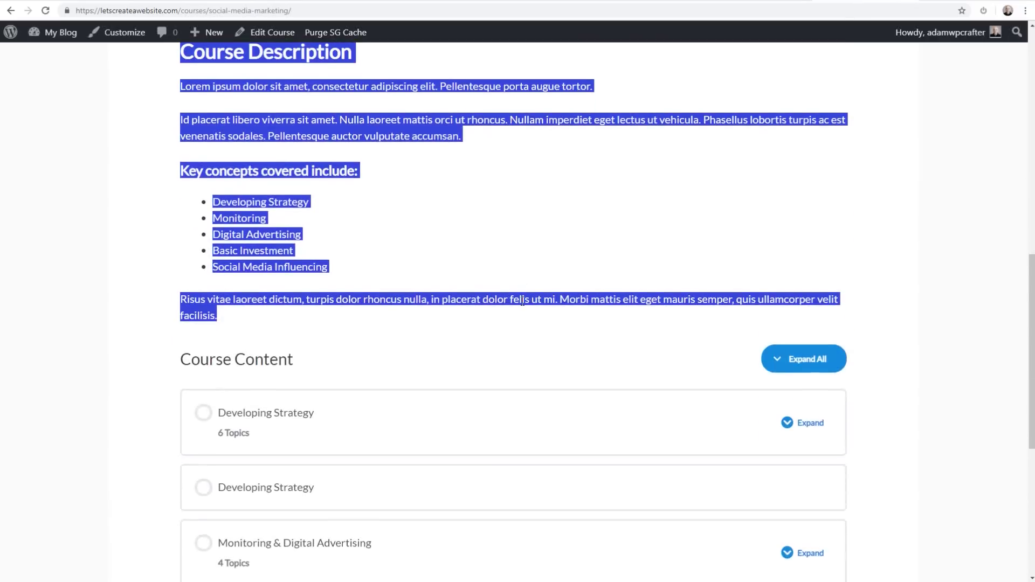
pyautogui.click(161, 247)
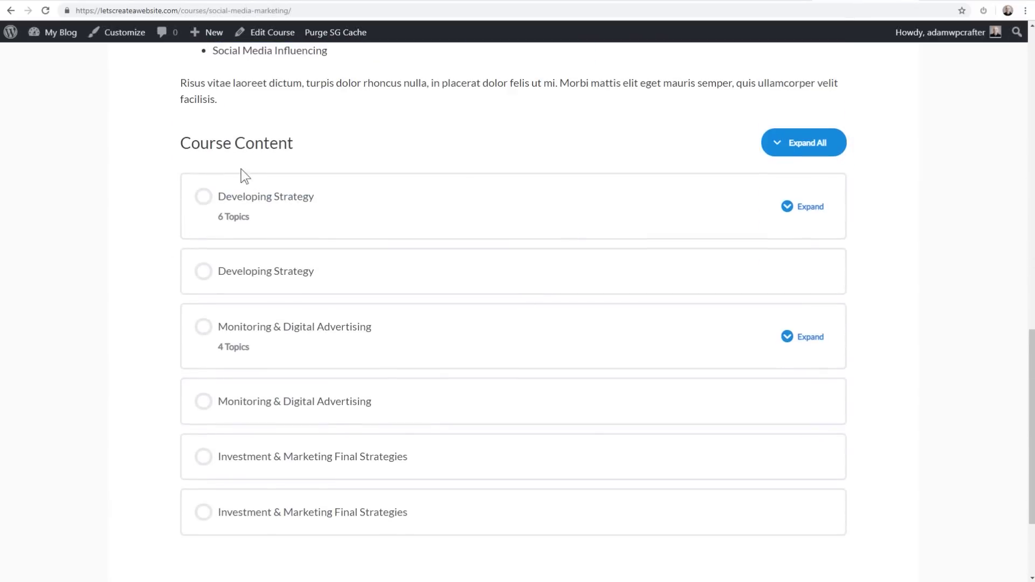
pyautogui.moveTo(176, 138); pyautogui.dragTo(314, 143)
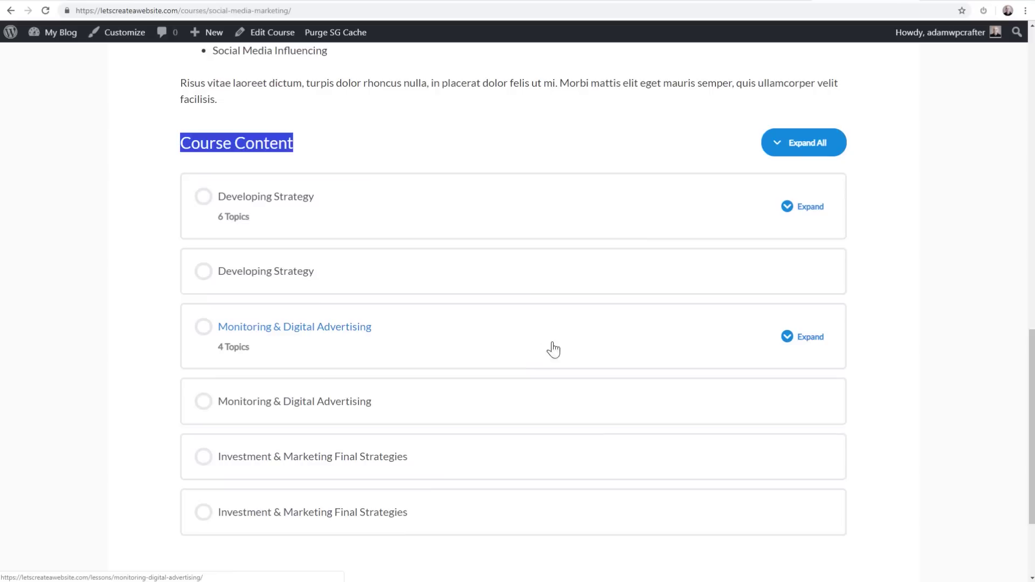
pyautogui.scroll(-1, 595, 312)
pyautogui.scroll(-2, 593, 318)
pyautogui.scroll(5, 593, 318)
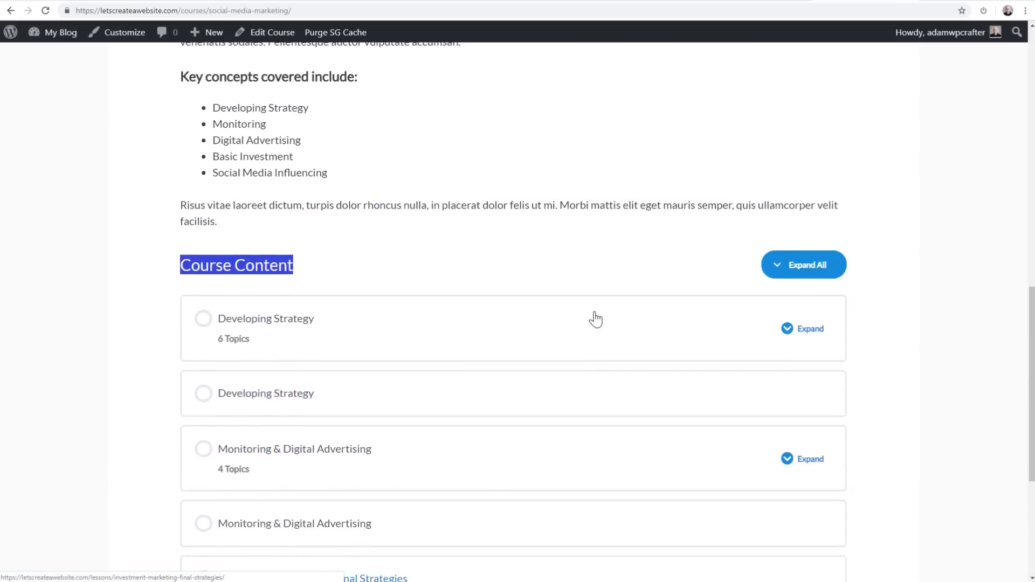
pyautogui.scroll(-3, 594, 319)
pyautogui.click(584, 116)
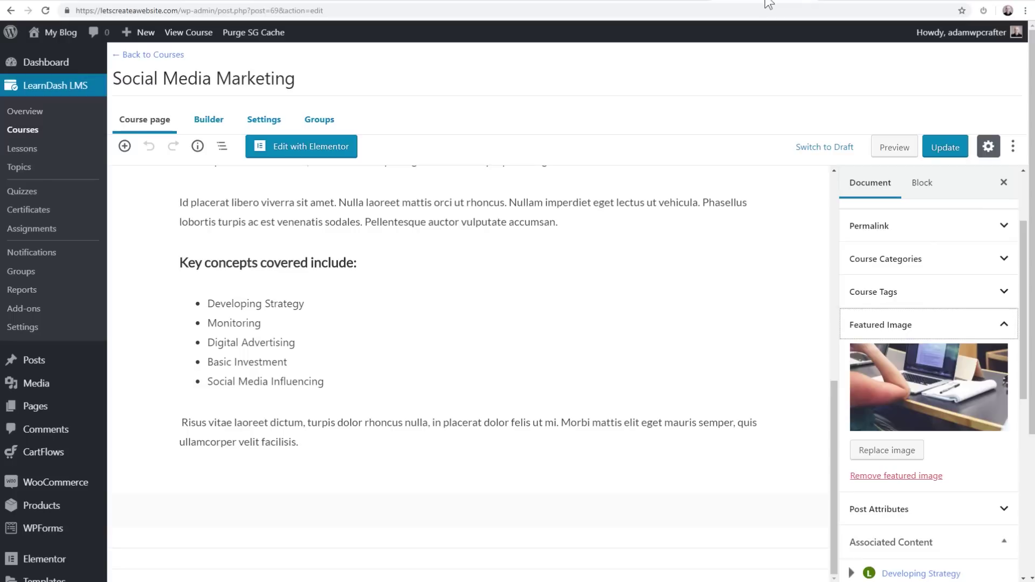
# In the course builder, rename the first lesson as Developing Strategy That Works, then update the course and view it on the live page.
pyautogui.click(209, 121)
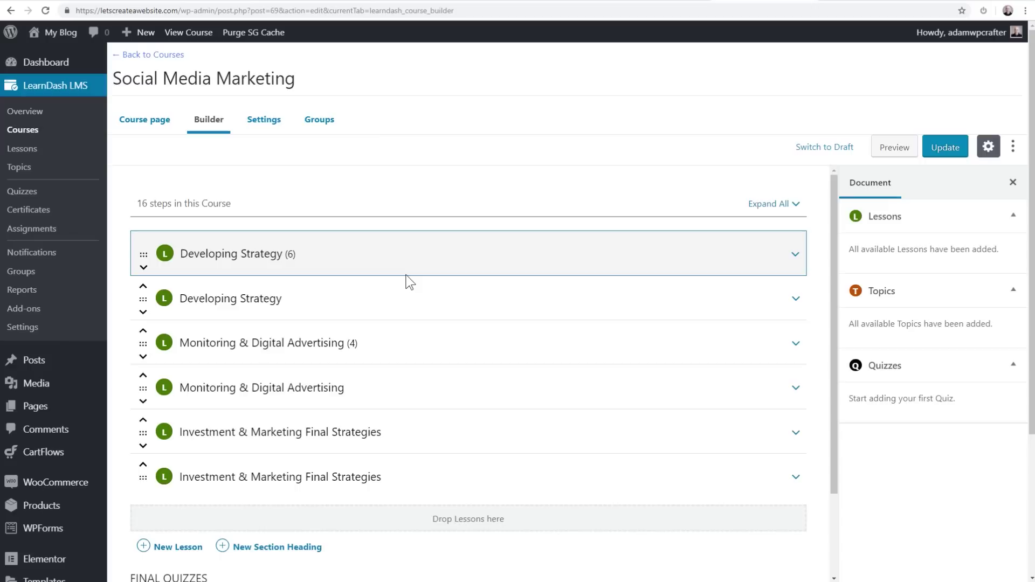
pyautogui.moveTo(294, 251)
pyautogui.click(304, 255)
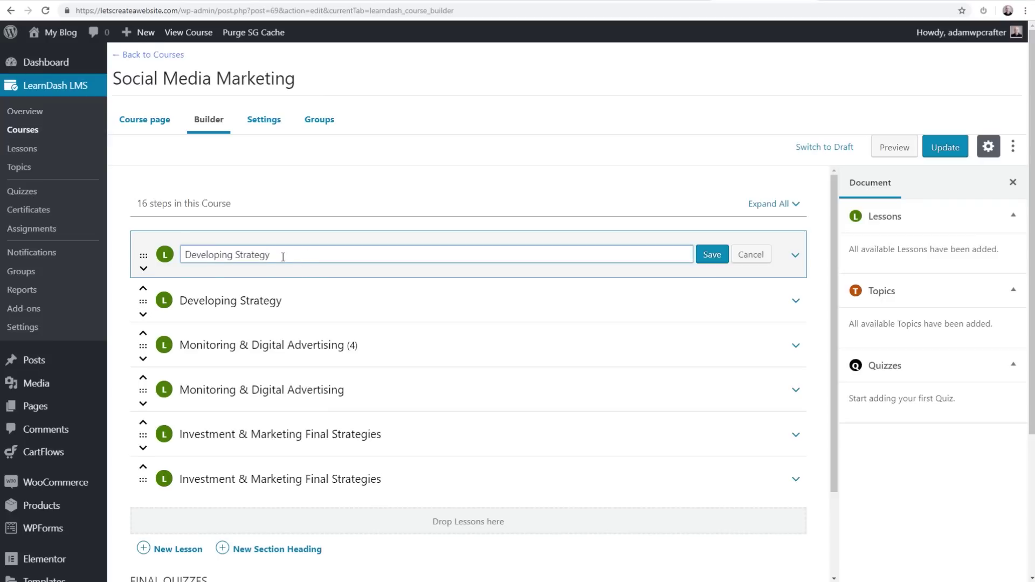
pyautogui.write('That Works')
pyautogui.click(710, 255)
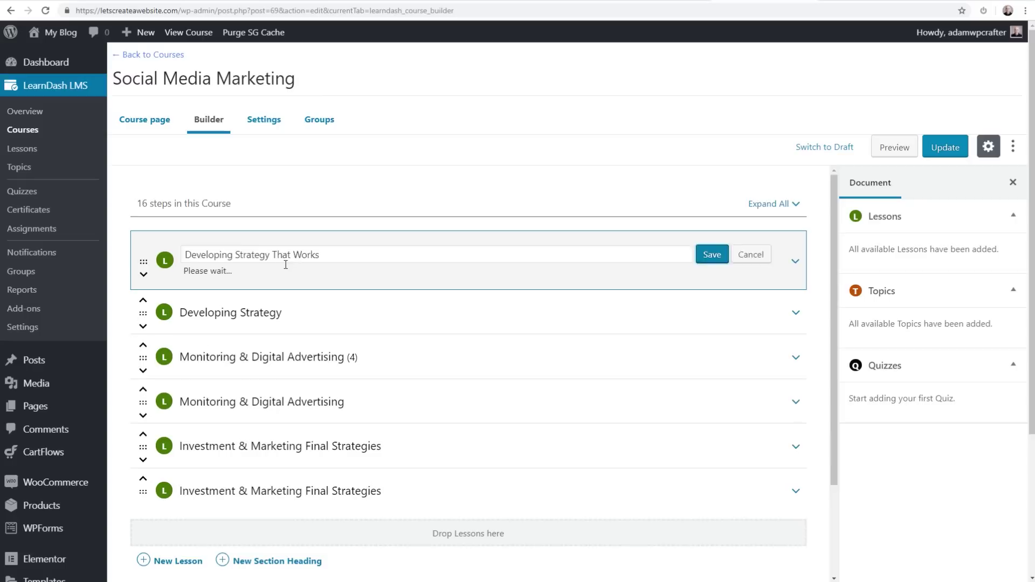
pyautogui.click(940, 147)
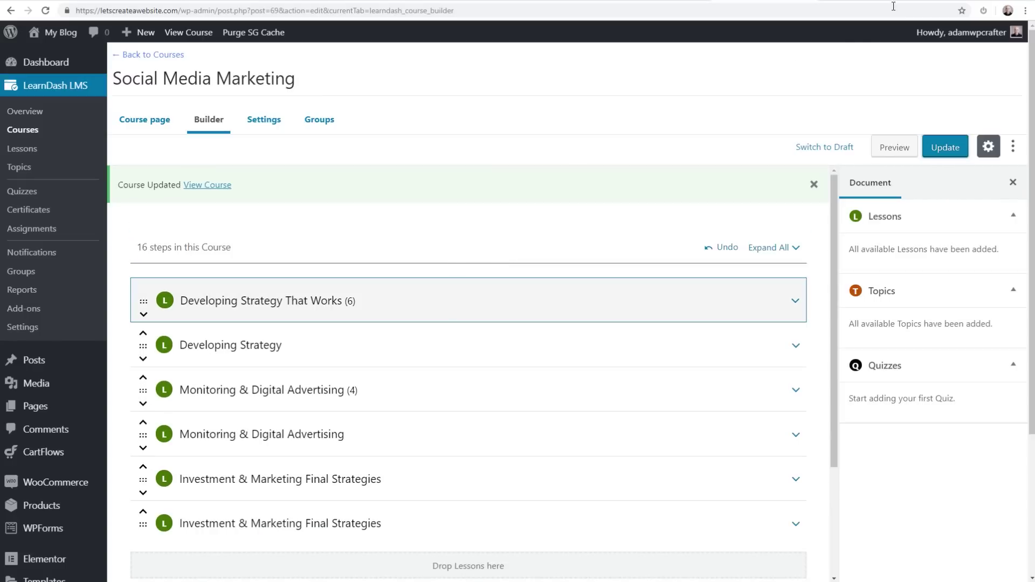
pyautogui.click(876, 2)
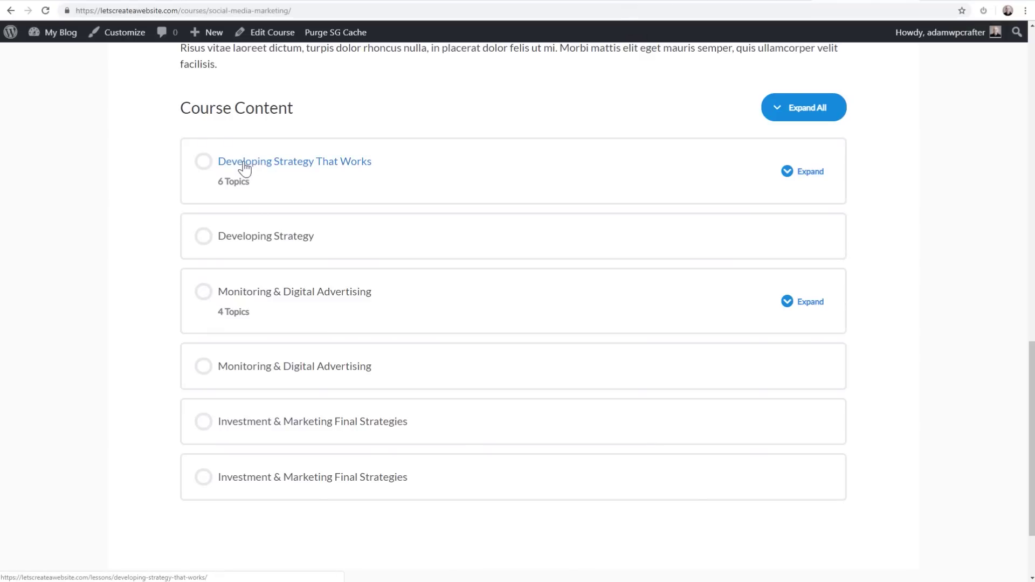
# Return to the Social Media Marketing course builder, expand the Developing Strategy That Works lesson and examine its topics.
pyautogui.click(756, 3)
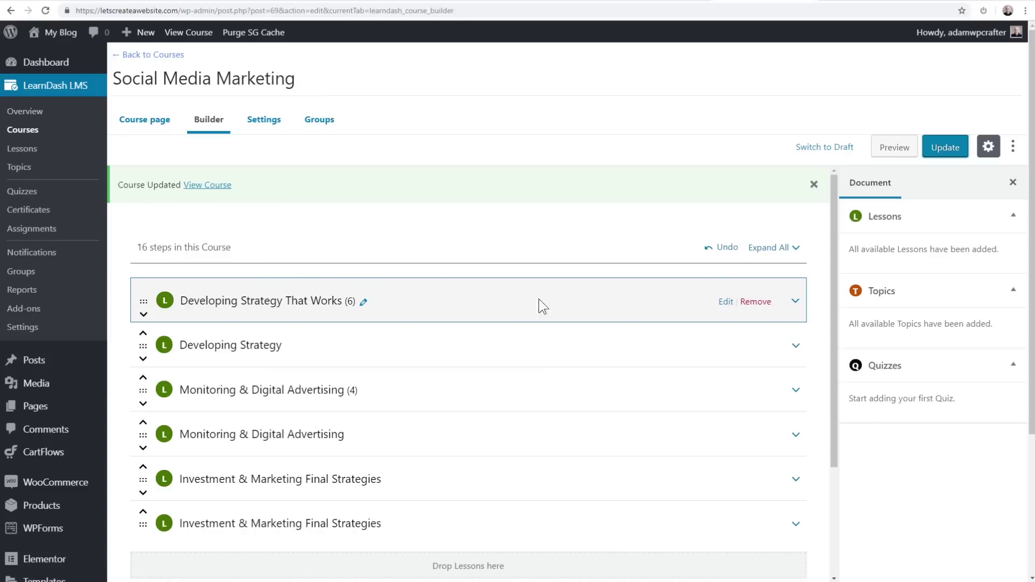
pyautogui.click(795, 300)
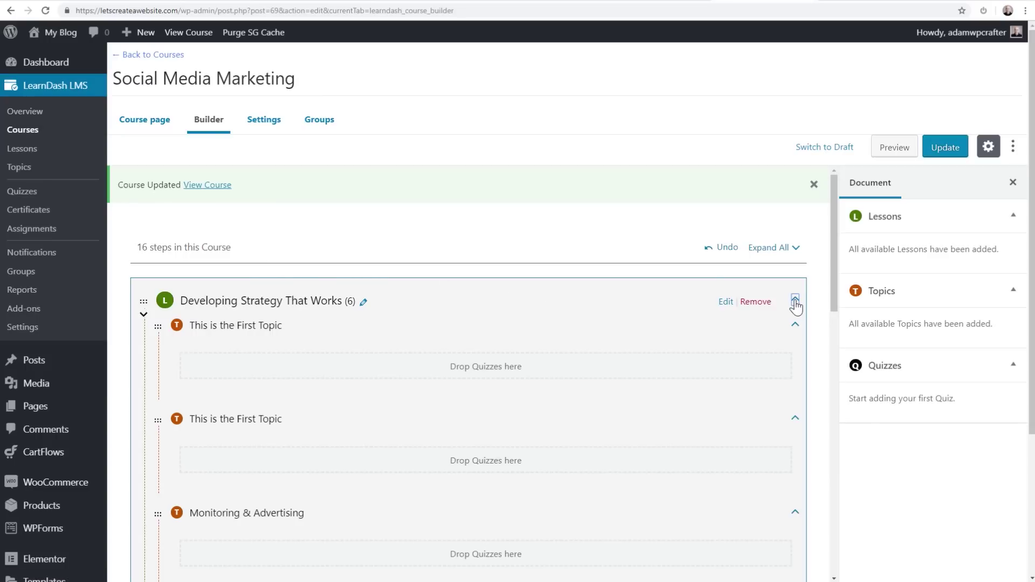
pyautogui.scroll(-3, 506, 292)
pyautogui.scroll(2, 506, 292)
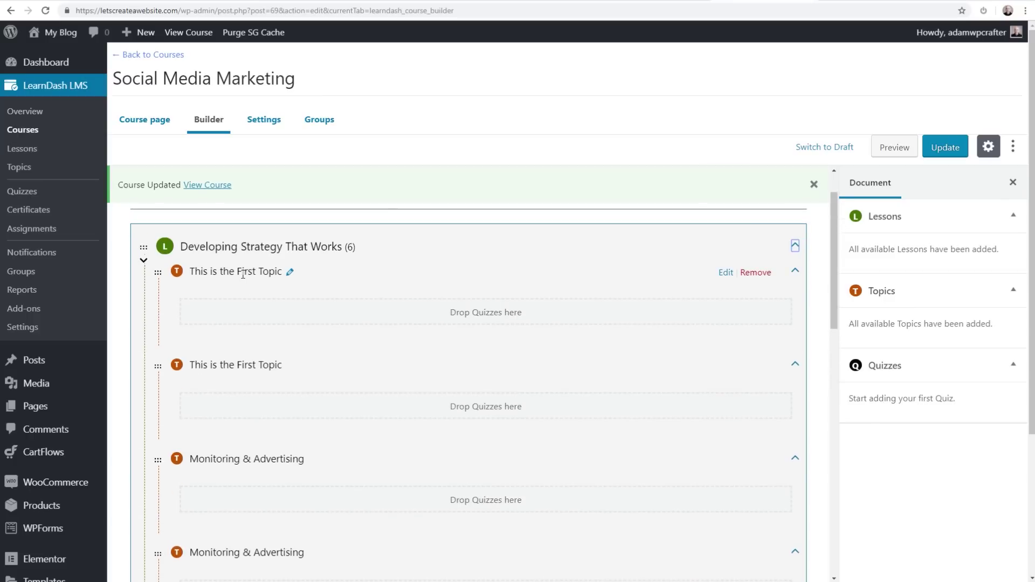
pyautogui.scroll(-7, 388, 411)
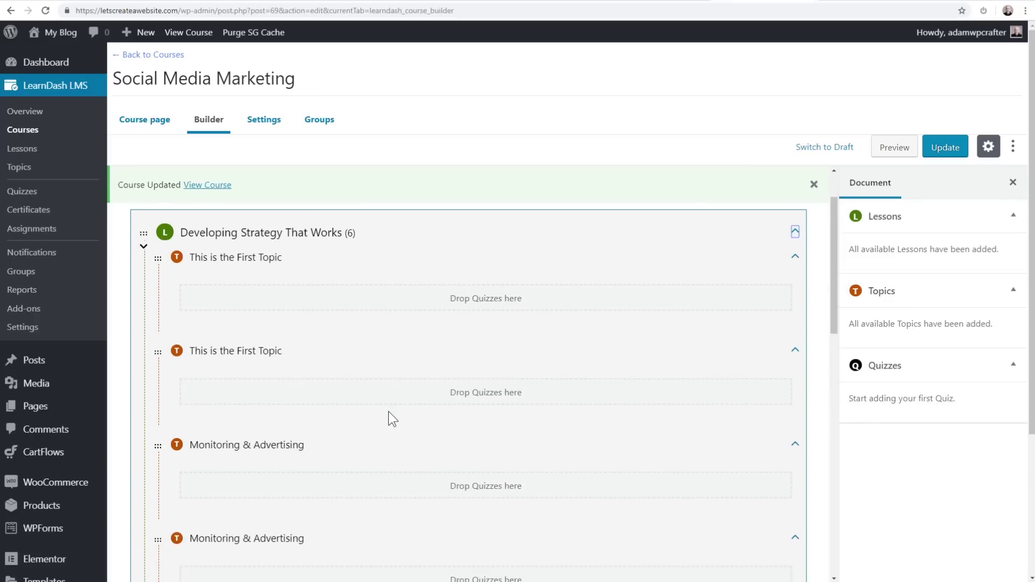
pyautogui.scroll(-2, 392, 414)
pyautogui.scroll(10, 393, 414)
pyautogui.moveTo(205, 319)
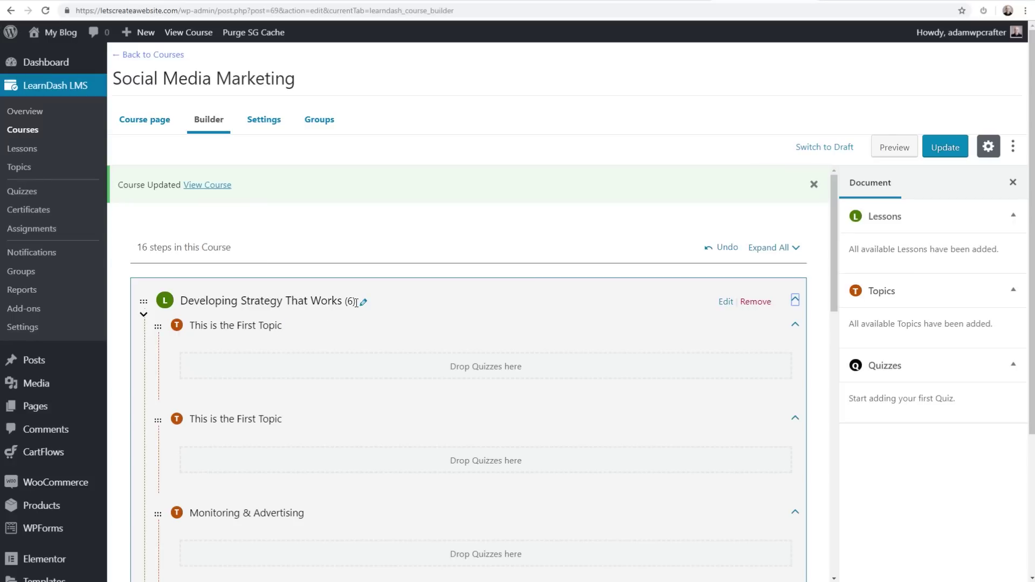
pyautogui.click(195, 325)
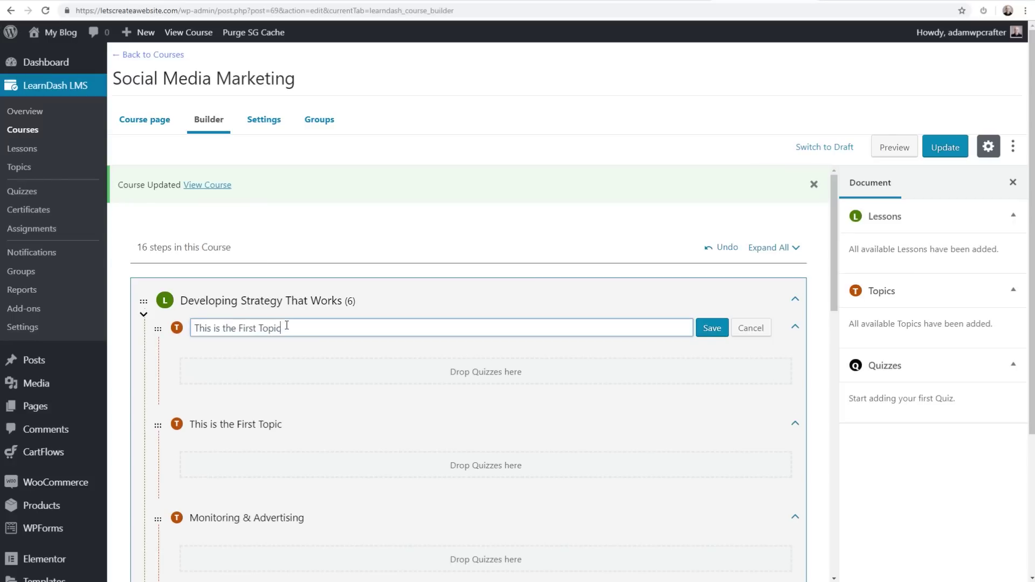
pyautogui.click(750, 328)
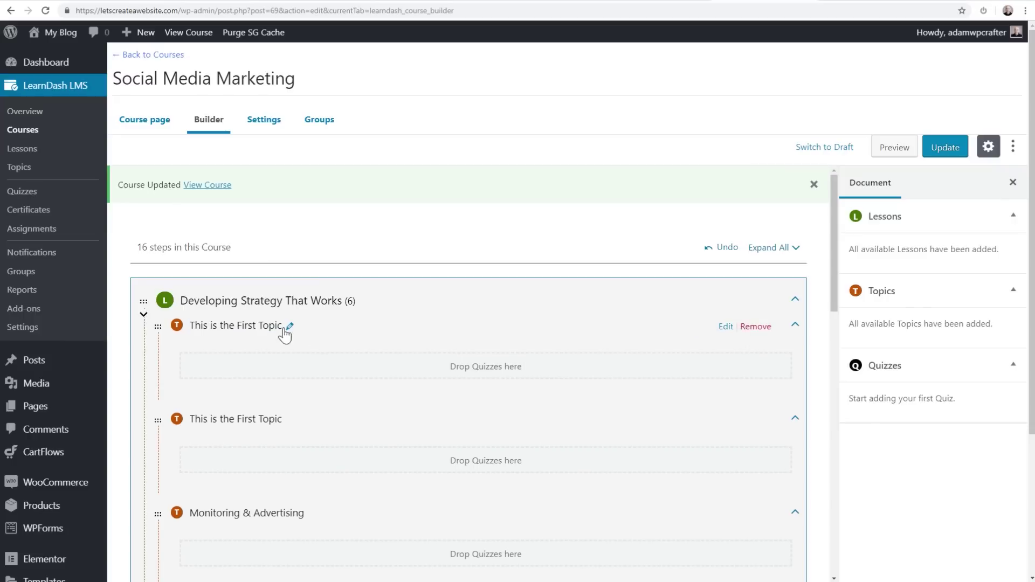
pyautogui.click(290, 328)
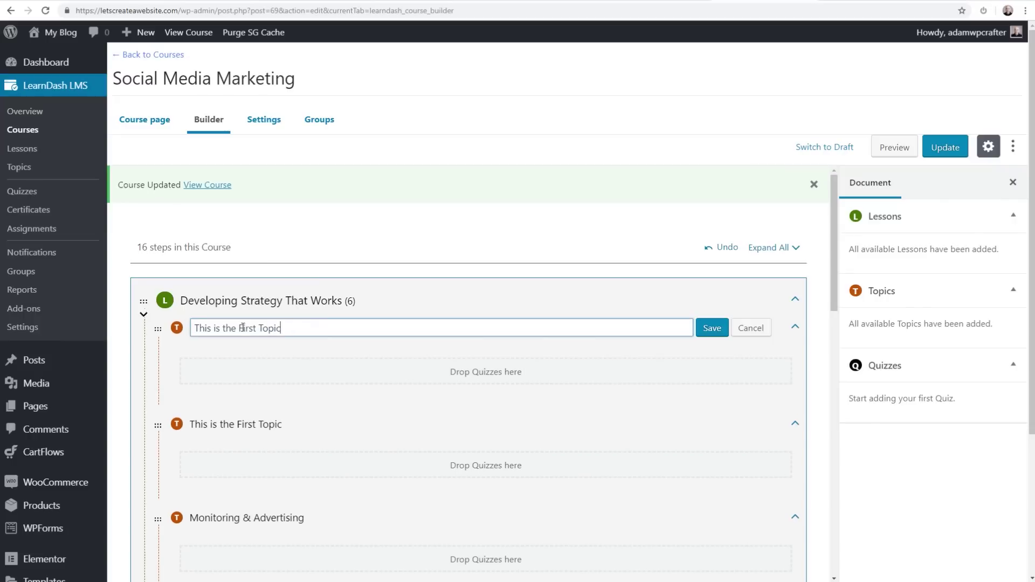
pyautogui.click(751, 328)
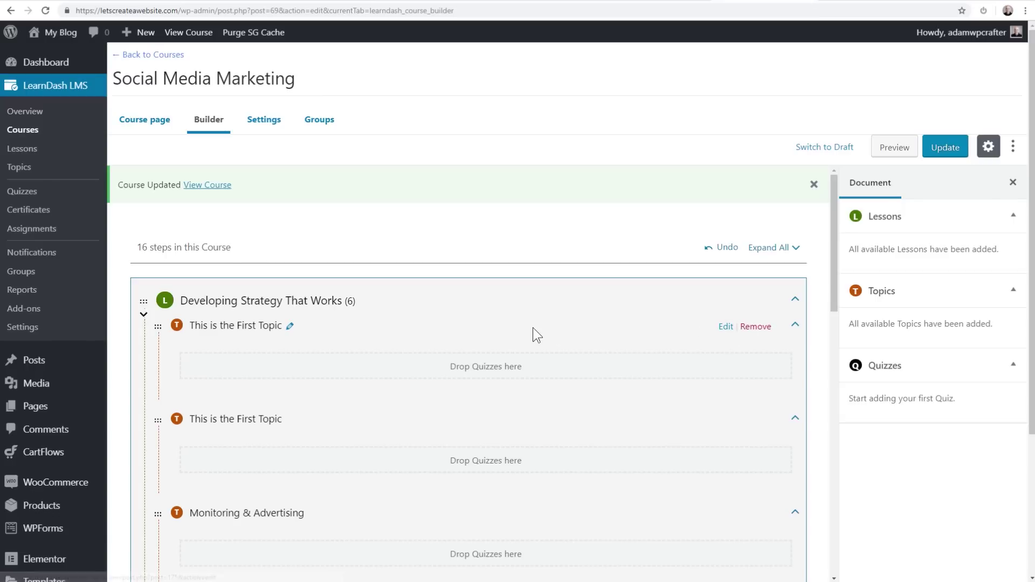
pyautogui.click(795, 301)
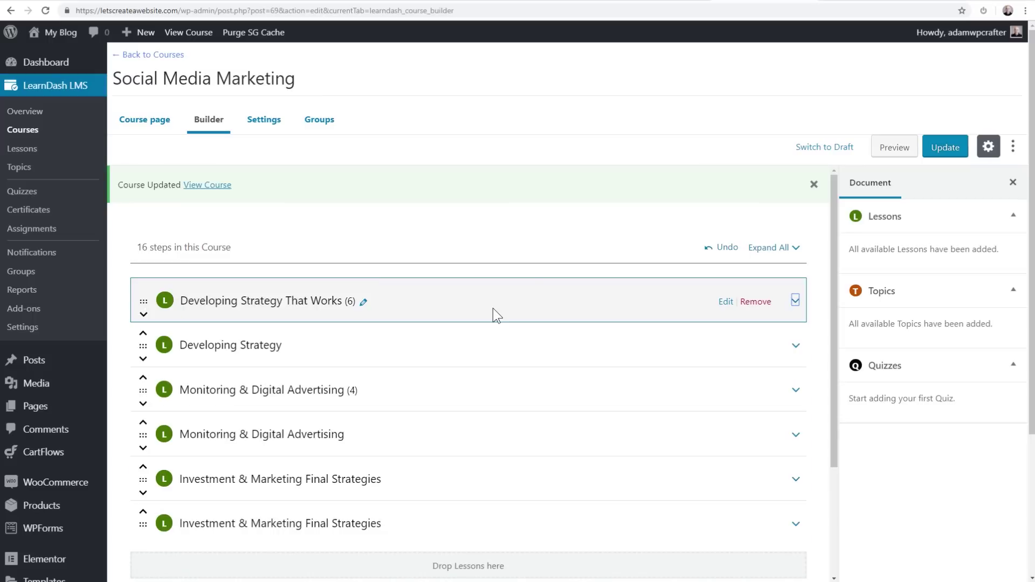
# Add a new lesson titled Adding Lessons Is Easy at the end of the course's lesson list.
pyautogui.scroll(-3, 492, 309)
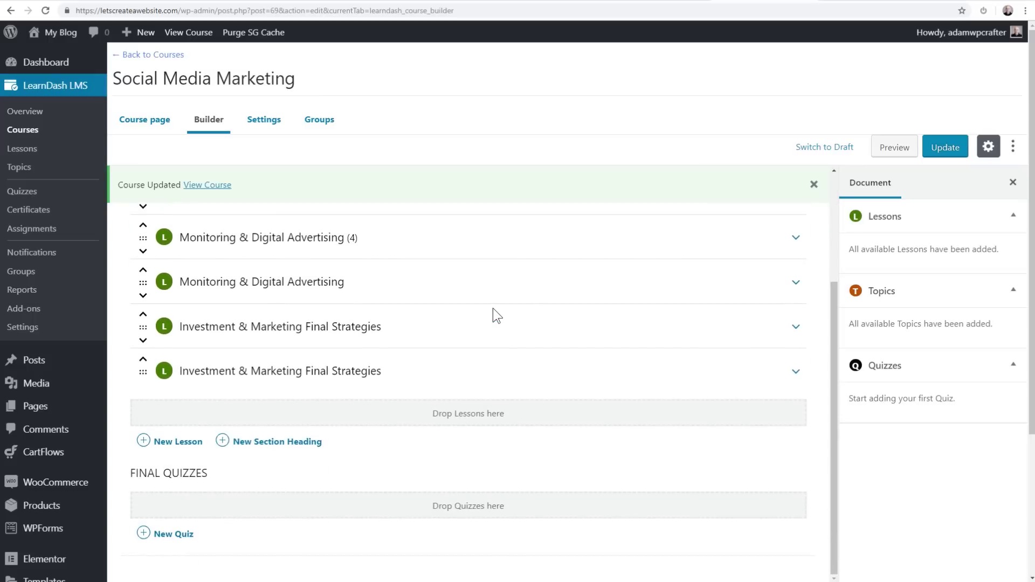
pyautogui.scroll(3, 493, 308)
pyautogui.scroll(-3, 492, 309)
pyautogui.click(178, 443)
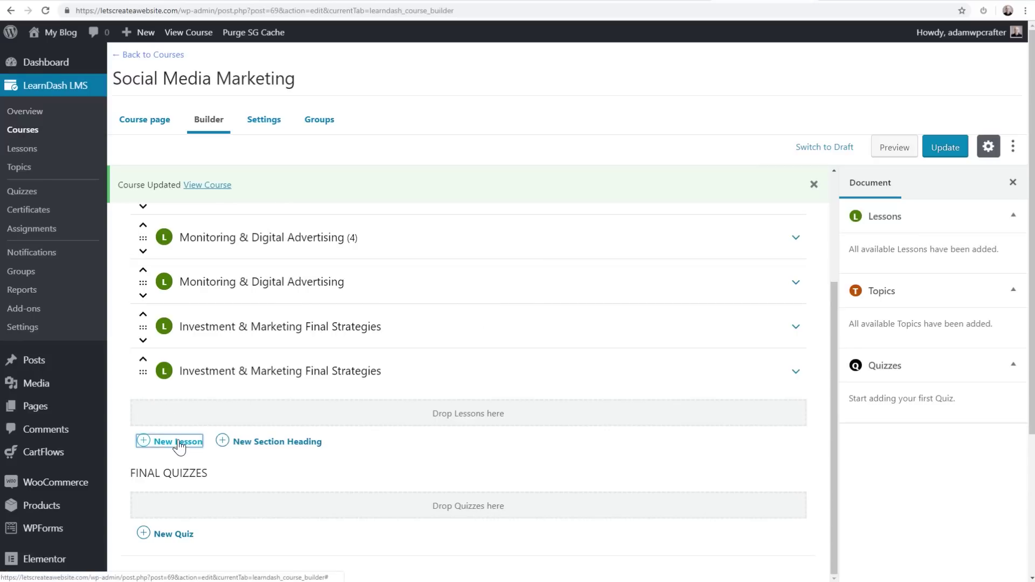
pyautogui.scroll(-1, 266, 425)
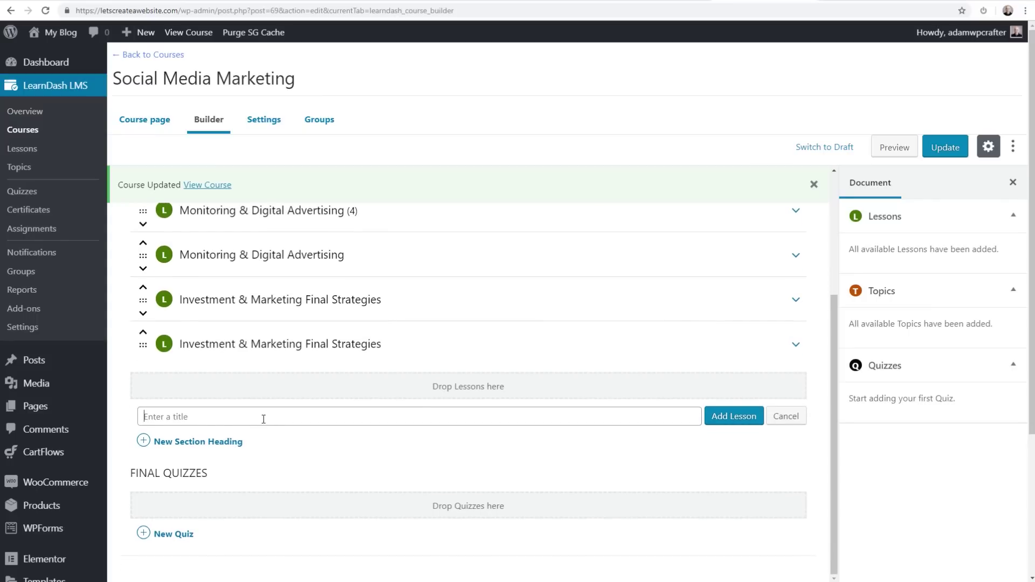
pyautogui.write('Adding Lessons Is Easy')
pyautogui.click(717, 421)
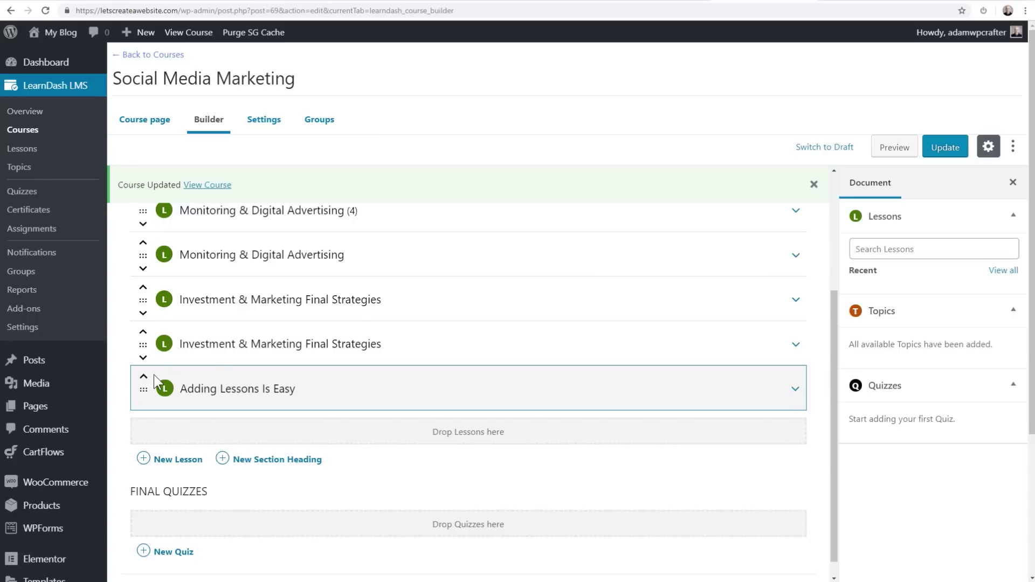
# Move the Adding Lessons Is Easy lesson to the top of the course and update the course.
pyautogui.moveTo(140, 391)
pyautogui.mouseDown()
pyautogui.moveTo(153, 399)
pyautogui.moveTo(147, 406)
pyautogui.mouseUp()
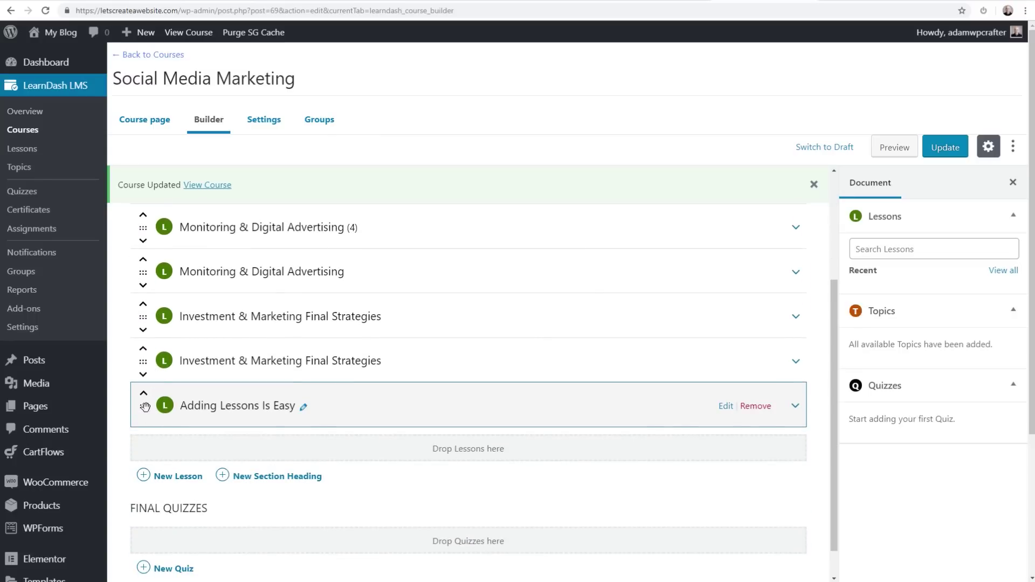
pyautogui.moveTo(145, 396); pyautogui.dragTo(141, 239)
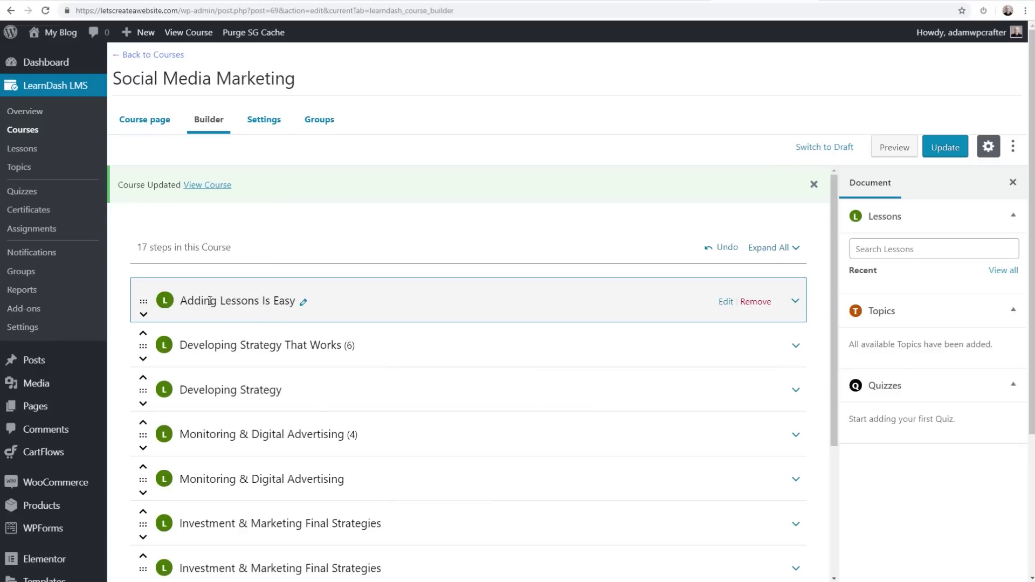
pyautogui.click(944, 153)
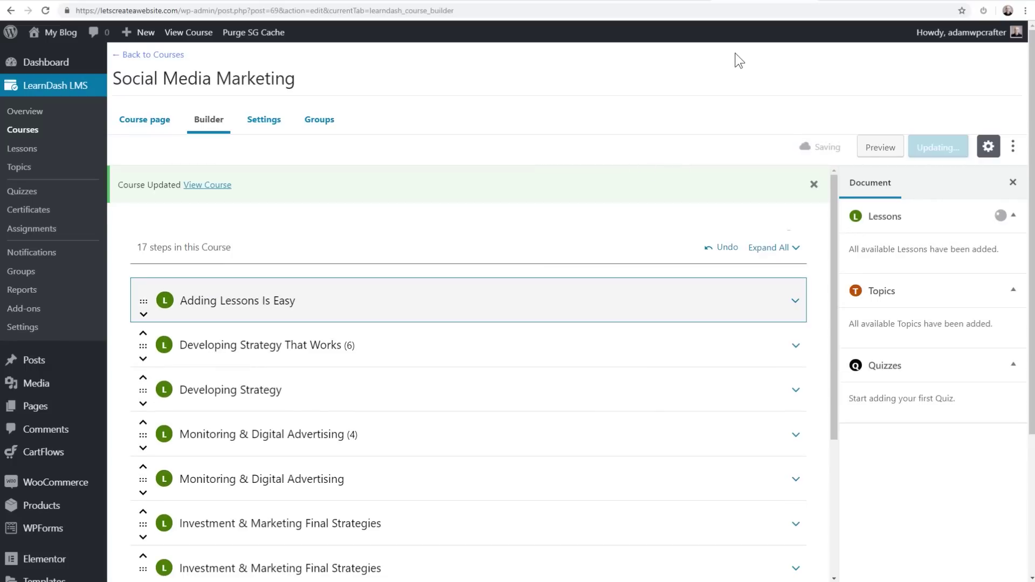
# Reload the live course page, open the Adding Lessons Is Easy lesson and compare it with the course builder.
pyautogui.click(862, 3)
pyautogui.click(749, 11)
pyautogui.press('Return')
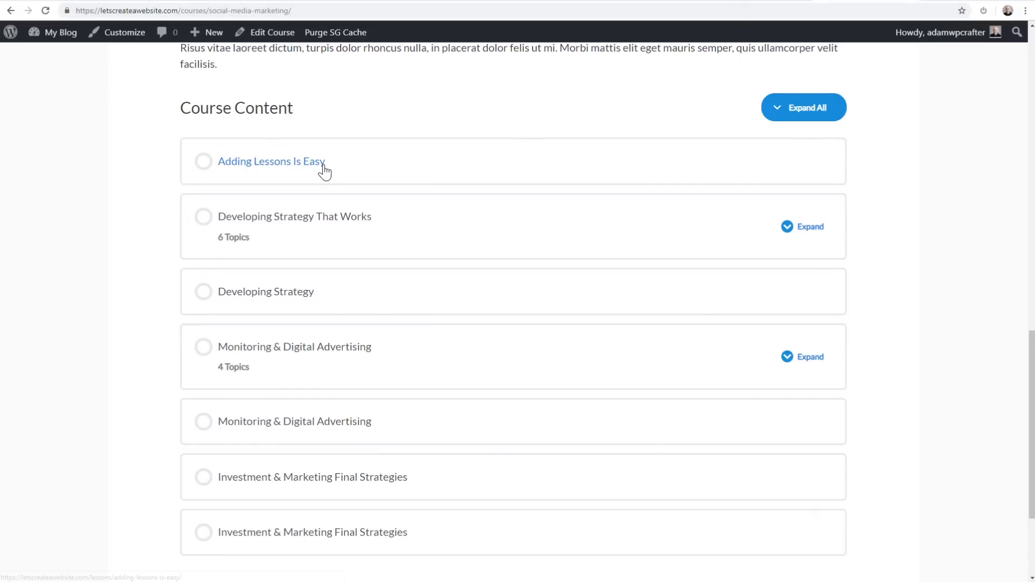
pyautogui.click(308, 168)
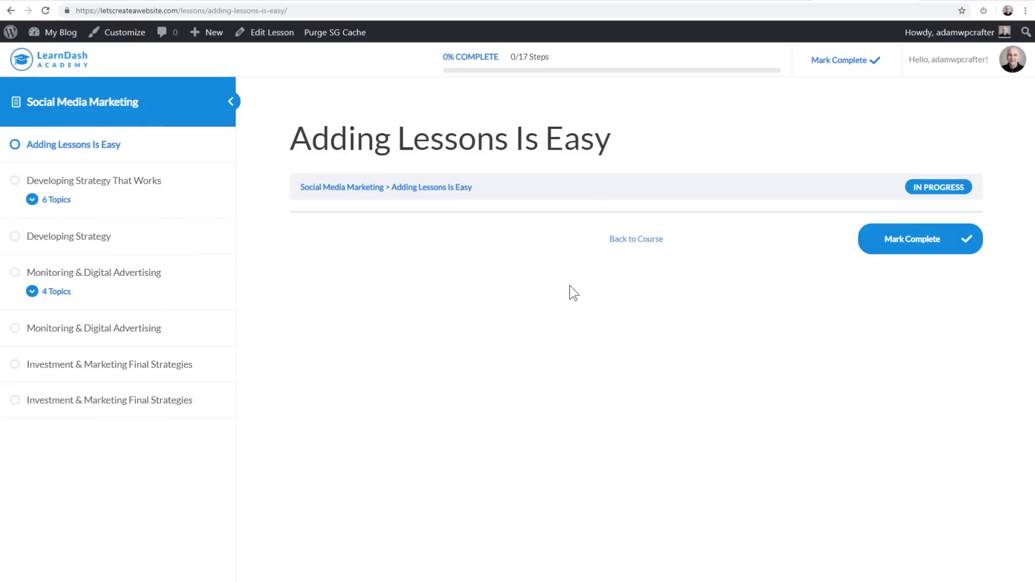
pyautogui.click(770, 3)
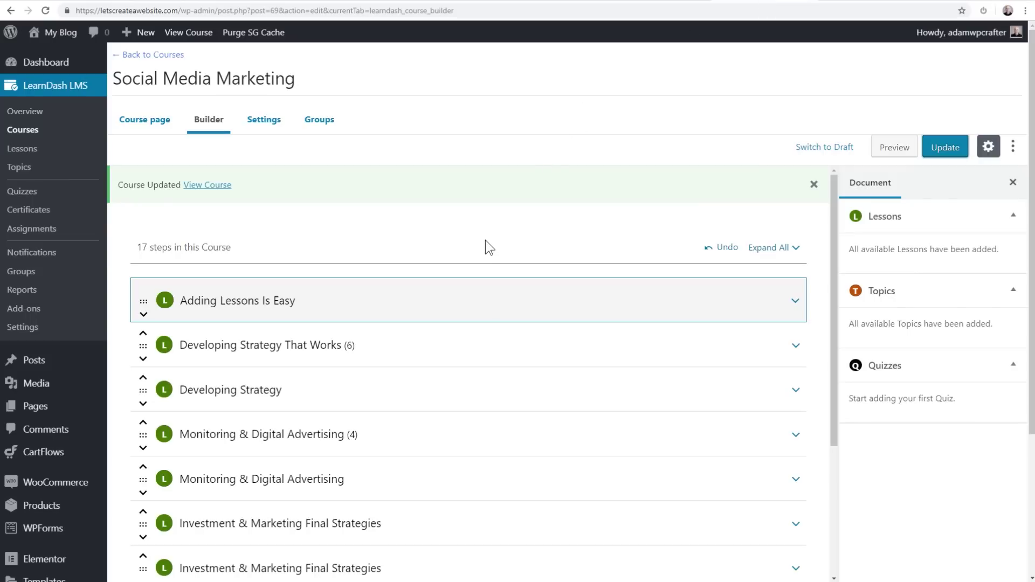
pyautogui.click(856, 4)
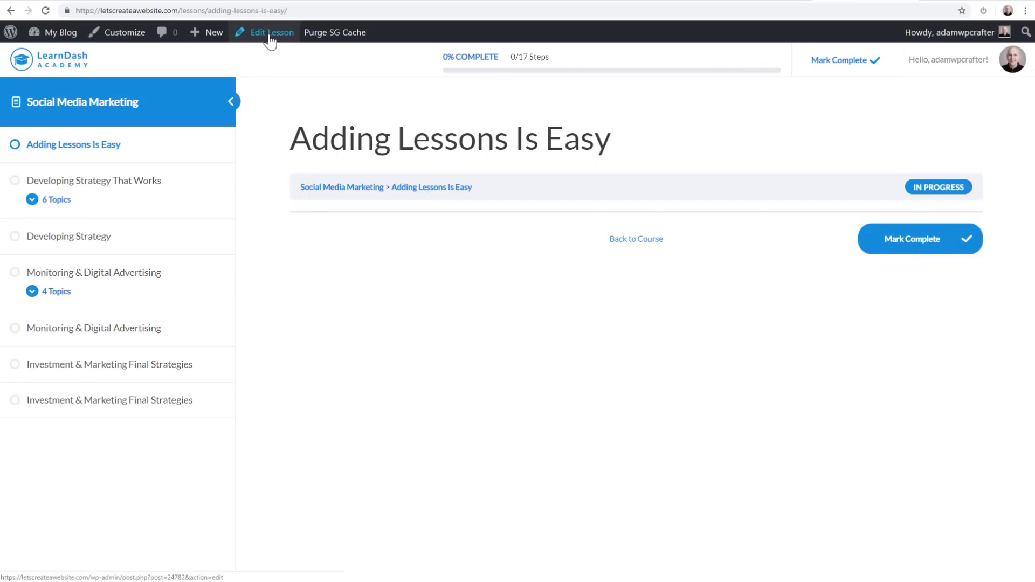
# From the course builder, open the Adding Lessons Is Easy lesson for editing.
pyautogui.click(768, 4)
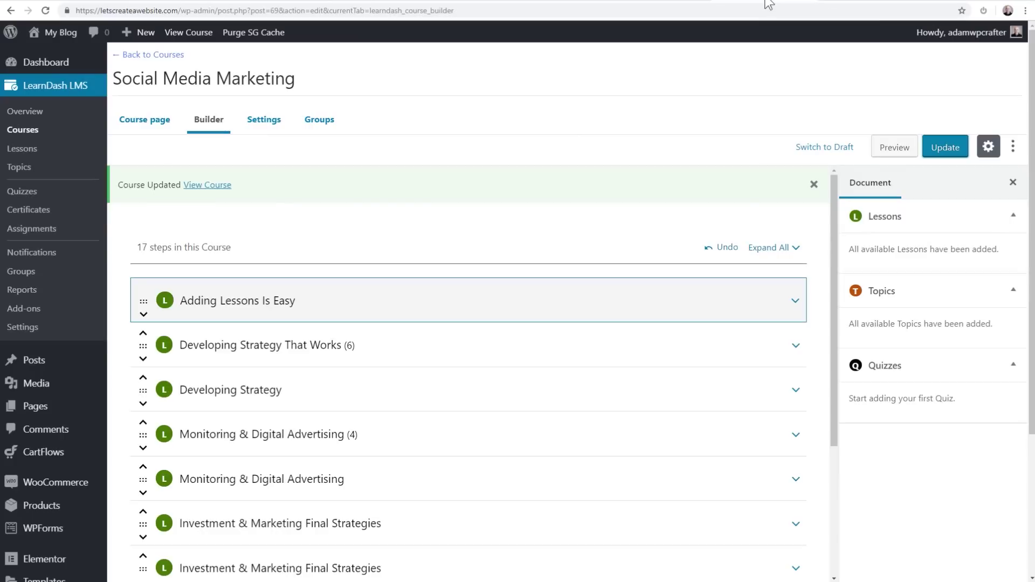
pyautogui.moveTo(180, 306)
pyautogui.click(722, 304)
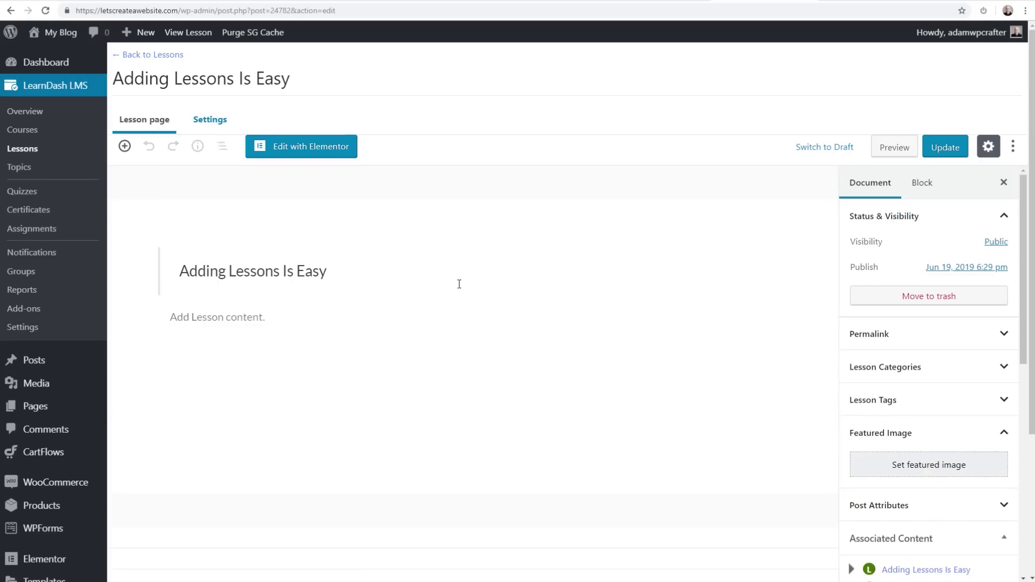
# Browse the block types available for the lesson's content, and close the list without inserting one.
pyautogui.click(300, 310)
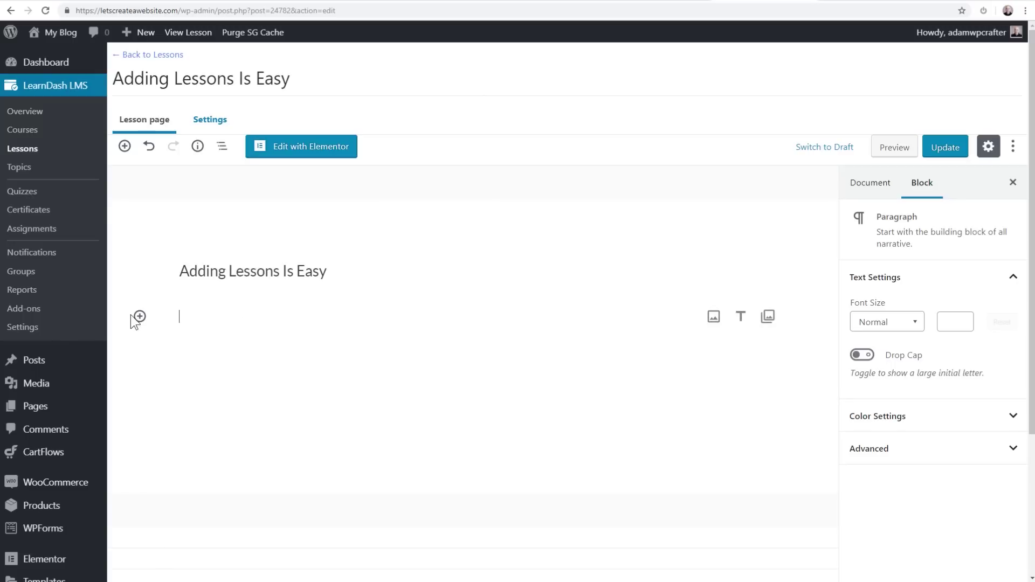
pyautogui.click(139, 316)
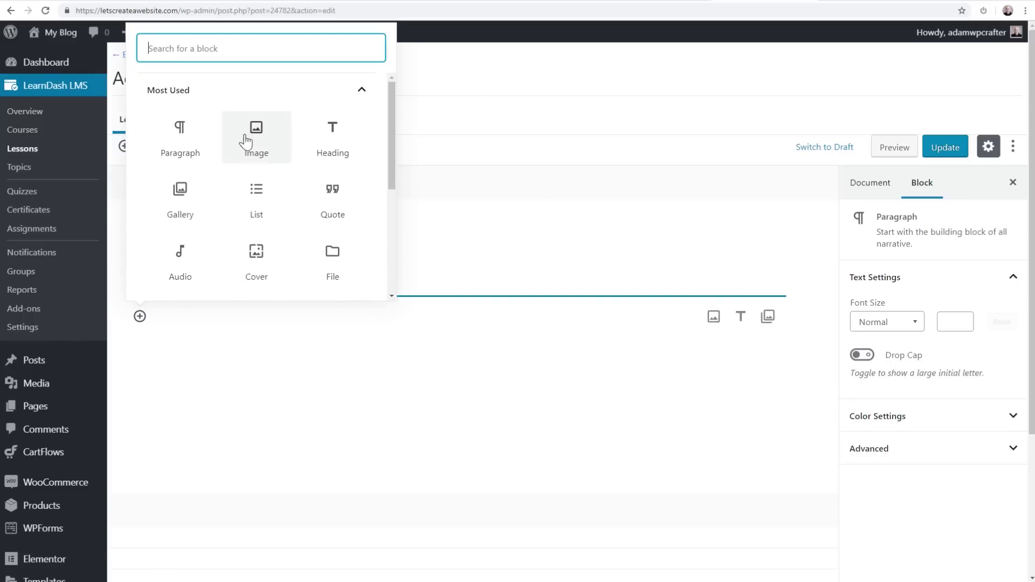
pyautogui.scroll(-3, 266, 227)
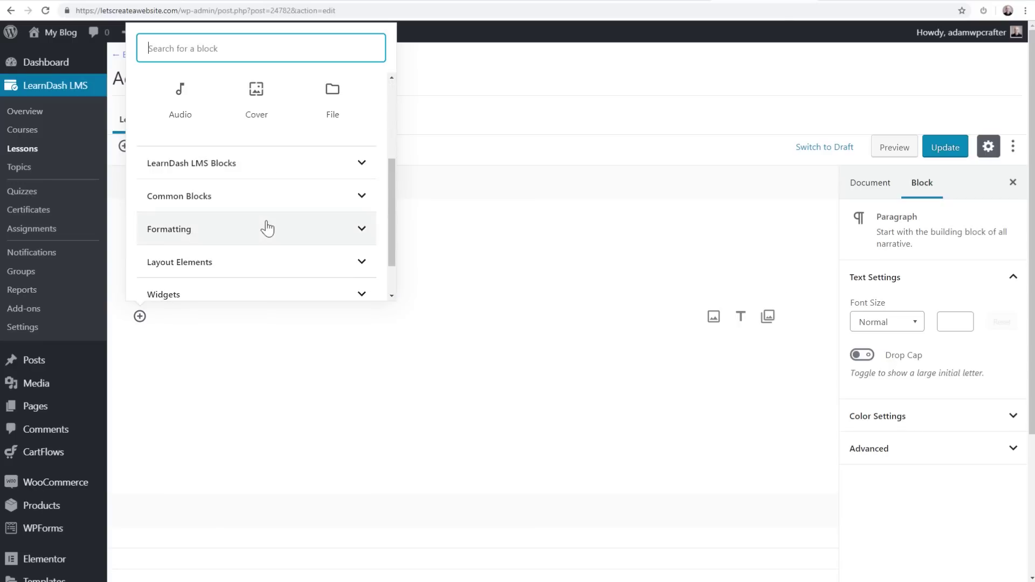
pyautogui.scroll(-1, 267, 229)
pyautogui.scroll(5, 266, 225)
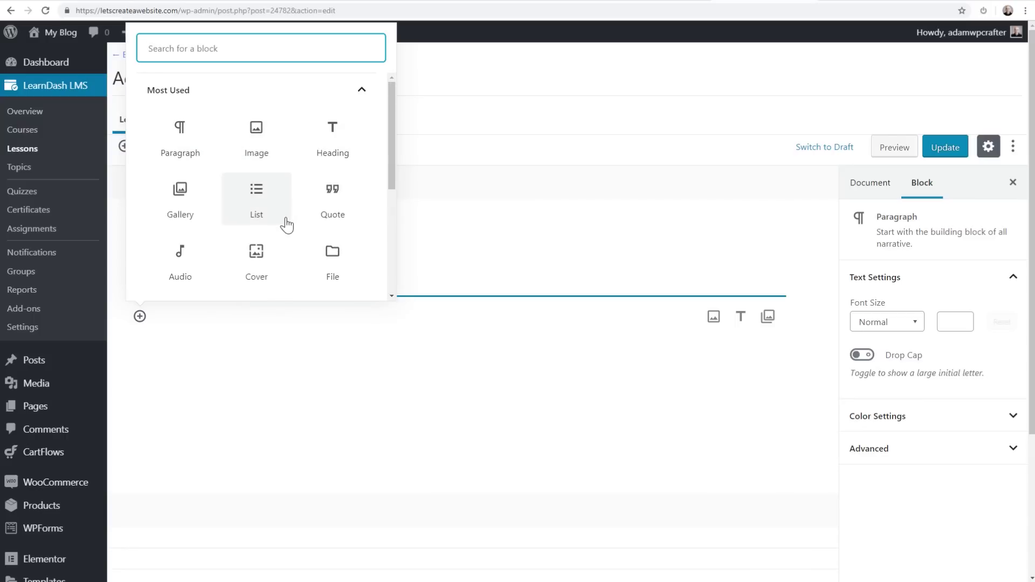
pyautogui.click(507, 311)
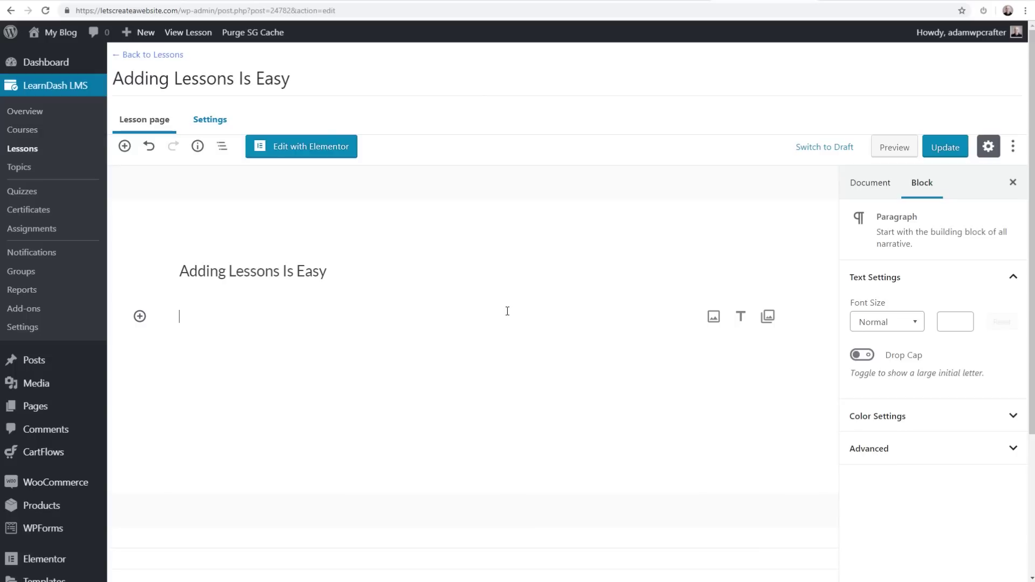
# Insert an image block in the lesson content using content-free-img-1.jpg from the media library.
pyautogui.click(140, 317)
pyautogui.click(256, 136)
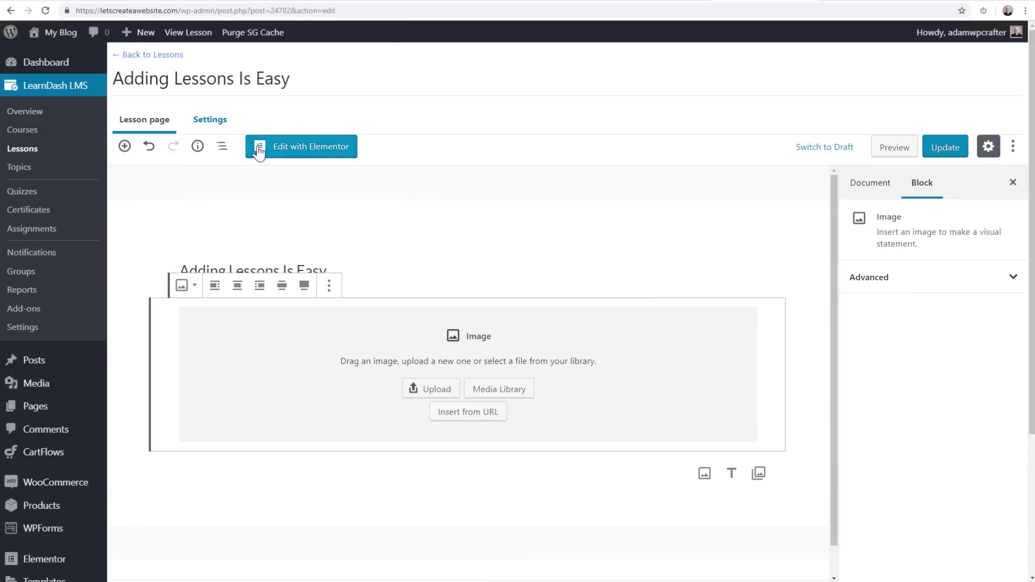
pyautogui.click(497, 388)
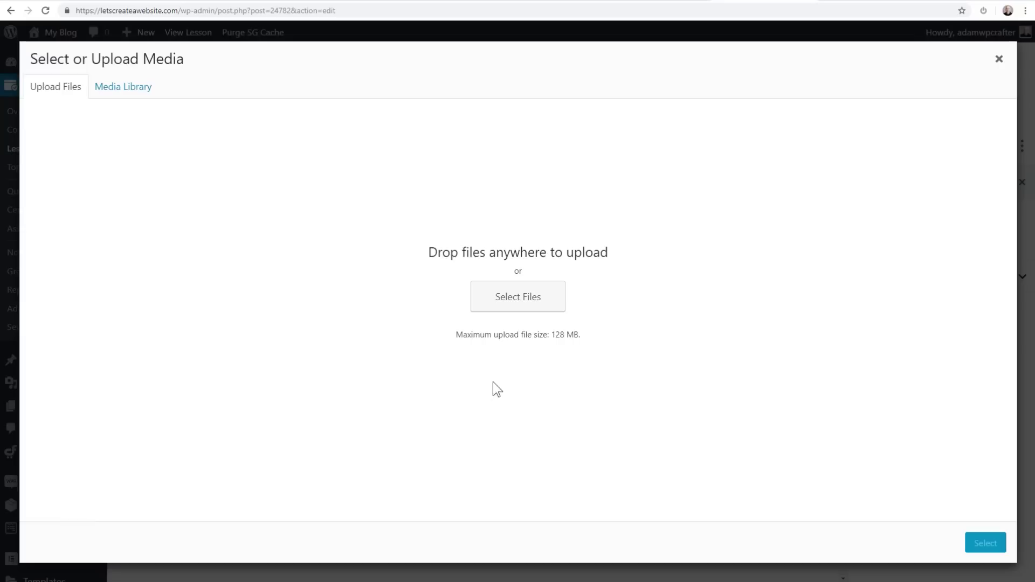
pyautogui.click(125, 90)
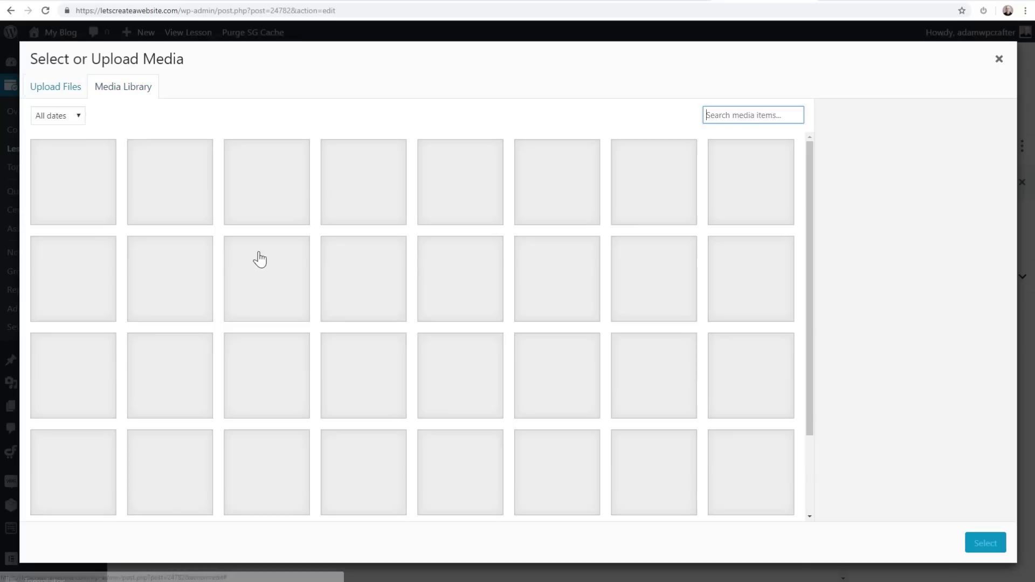
pyautogui.scroll(-2, 356, 288)
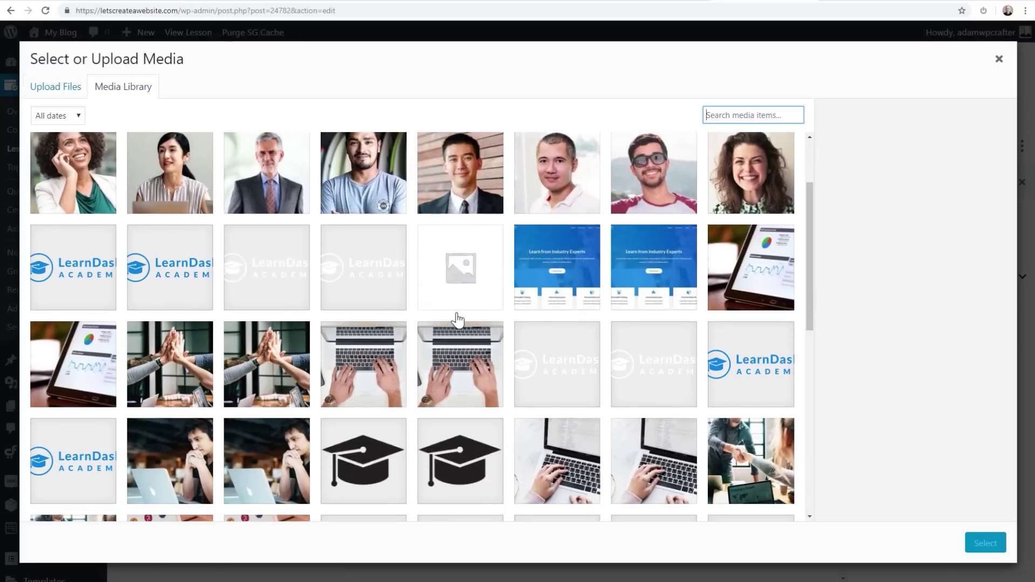
pyautogui.click(450, 382)
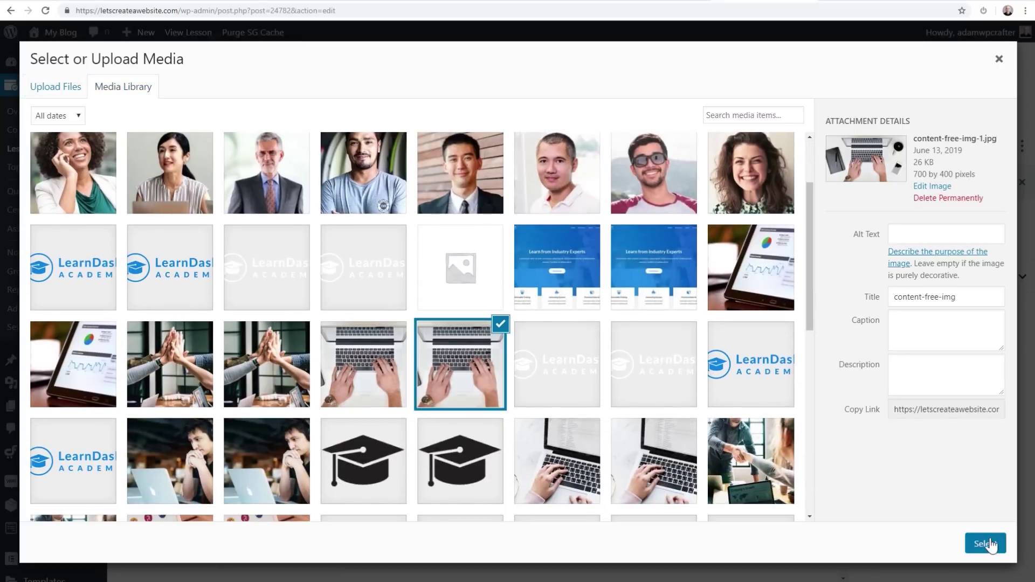
pyautogui.click(986, 543)
# Add two placeholder paragraphs below the image, reading dfasdfasdfasdf and sdfasdfasdfasdf.
pyautogui.scroll(-3, 523, 370)
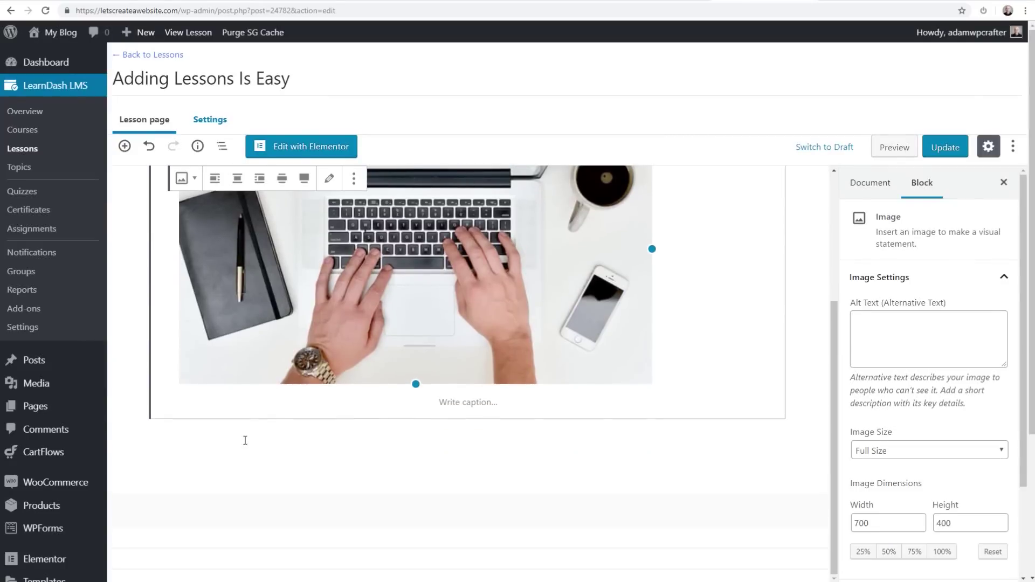
pyautogui.click(243, 443)
pyautogui.write('dfasdfasdfasdf')
pyautogui.press('Return')
pyautogui.write('sdfasdfasdfasdf')
pyautogui.press('Return')
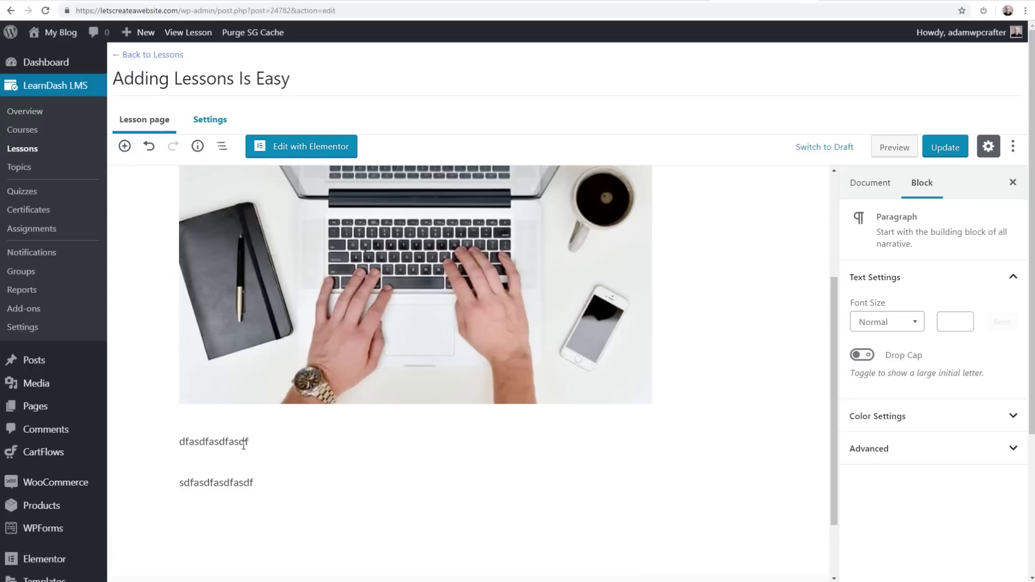
# Save the lesson with its image and placeholder paragraphs, and review the published lesson page.
pyautogui.scroll(-2, 205, 444)
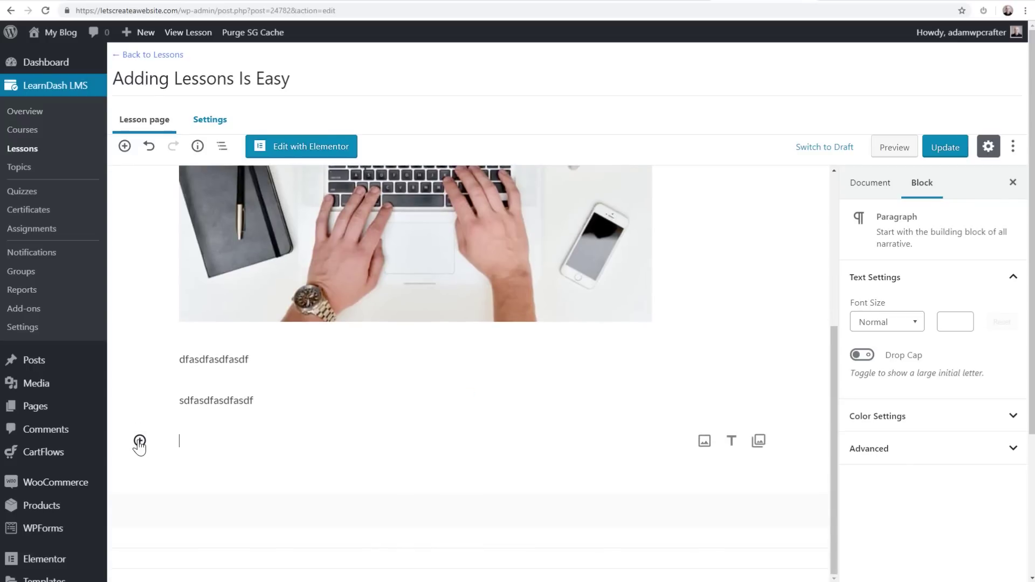
pyautogui.scroll(5, 322, 378)
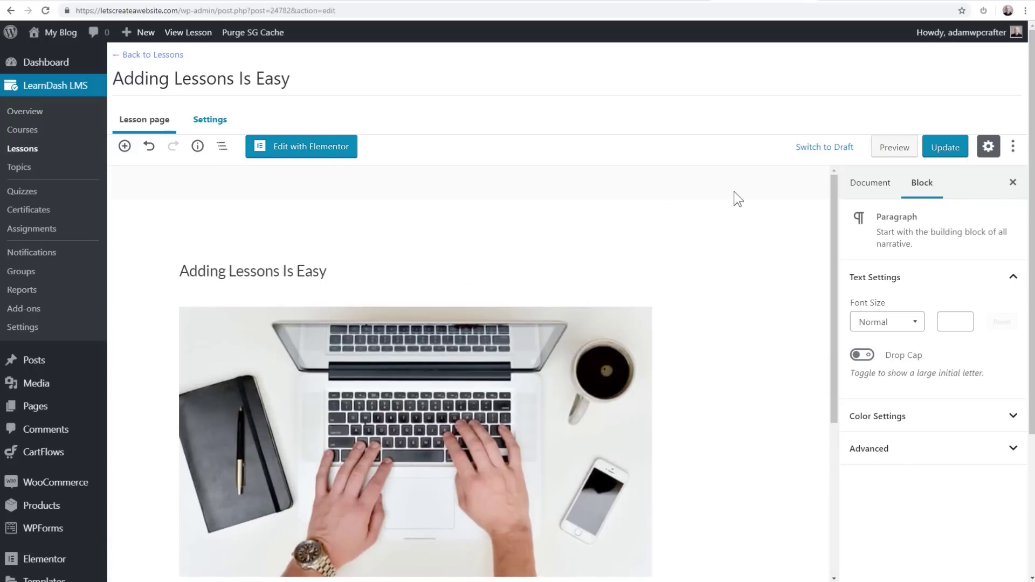
pyautogui.click(949, 152)
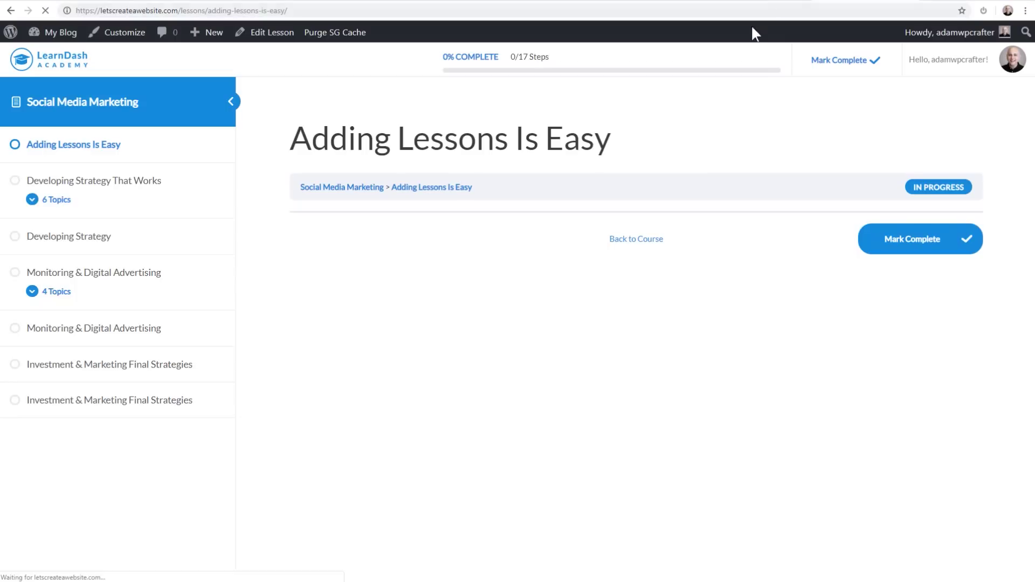
pyautogui.scroll(-2, 571, 249)
pyautogui.scroll(2, 512, 323)
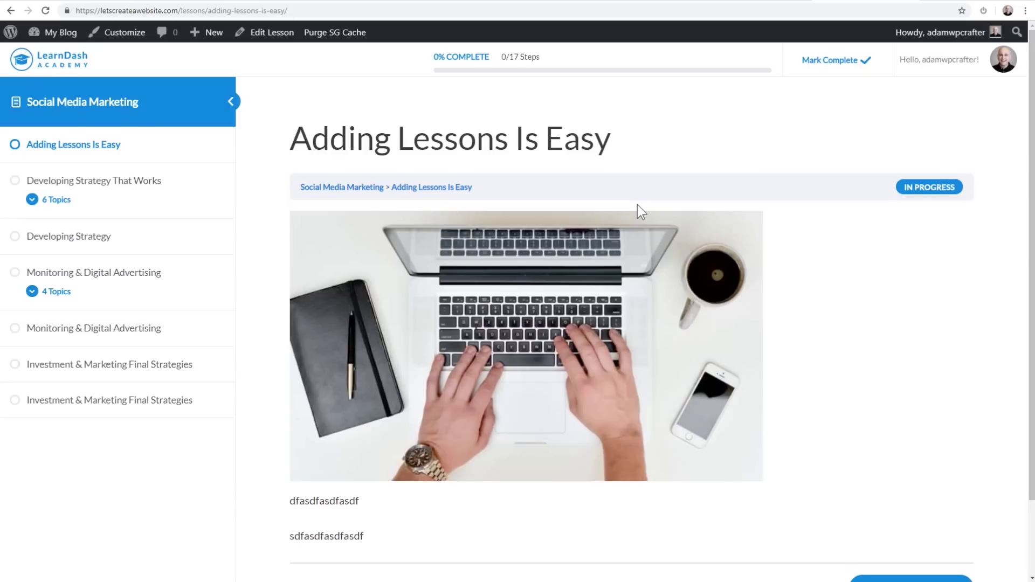
# Return to the lesson editor and embed the copied YouTube video link below the placeholder paragraphs.
pyautogui.click(765, 4)
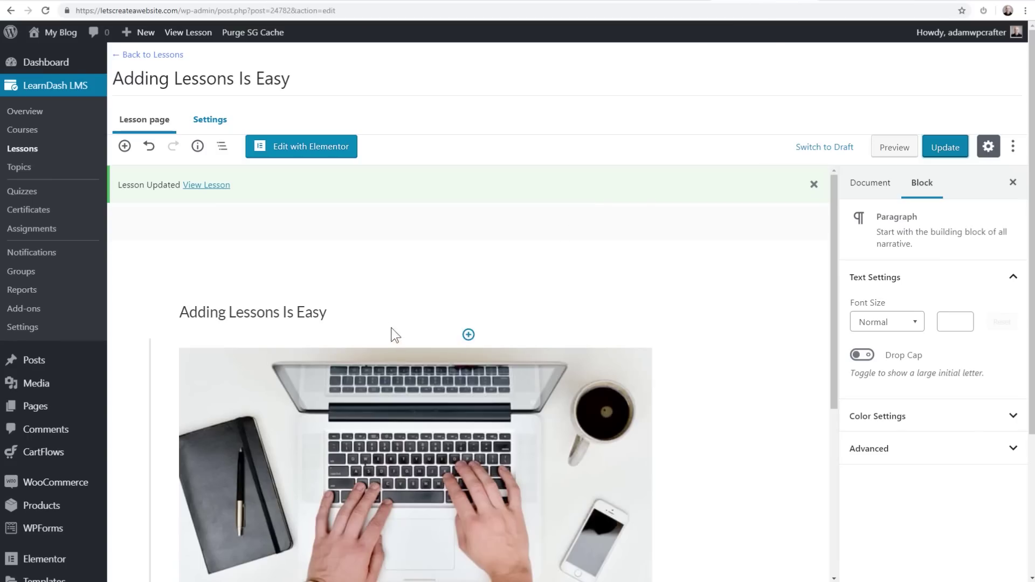
pyautogui.scroll(-5, 391, 322)
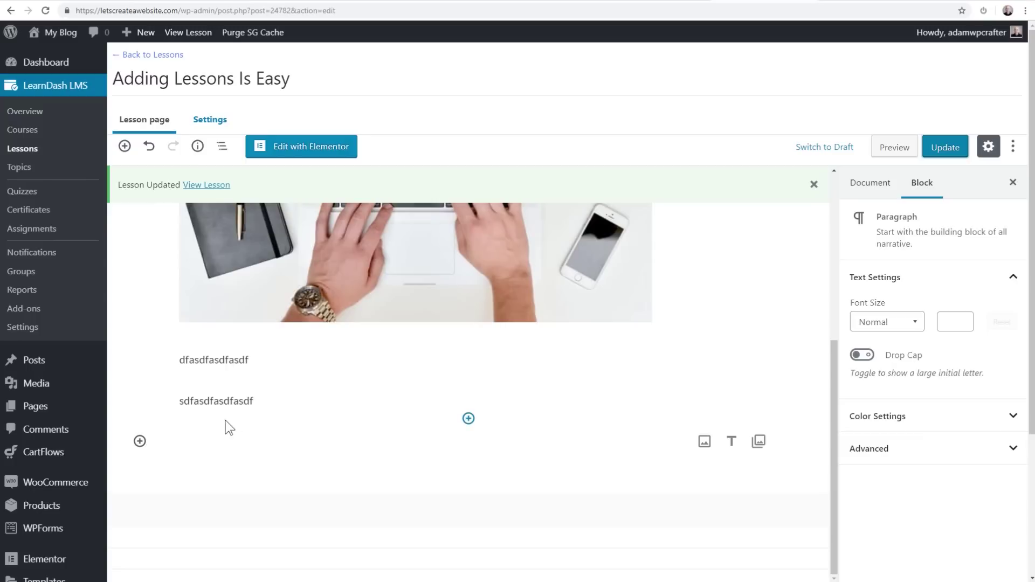
pyautogui.click(208, 438)
pyautogui.hotkey('ctrl', 'v')
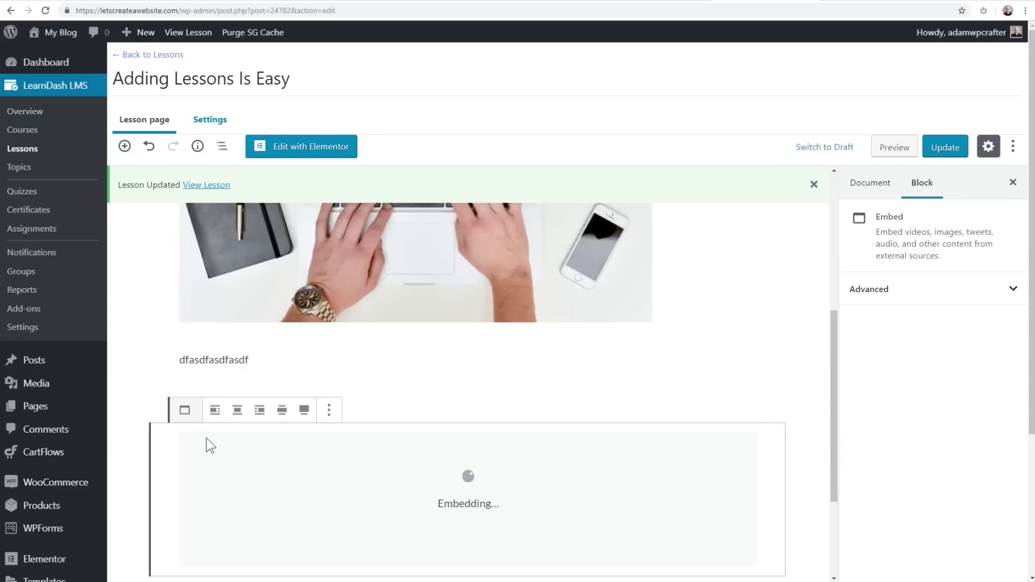
pyautogui.scroll(-4, 210, 435)
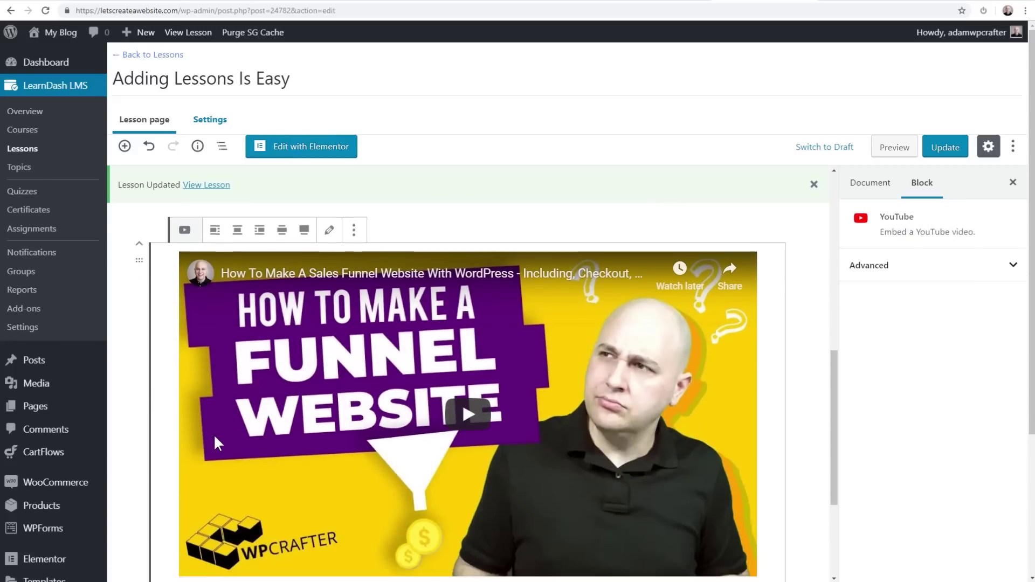
pyautogui.scroll(2, 268, 421)
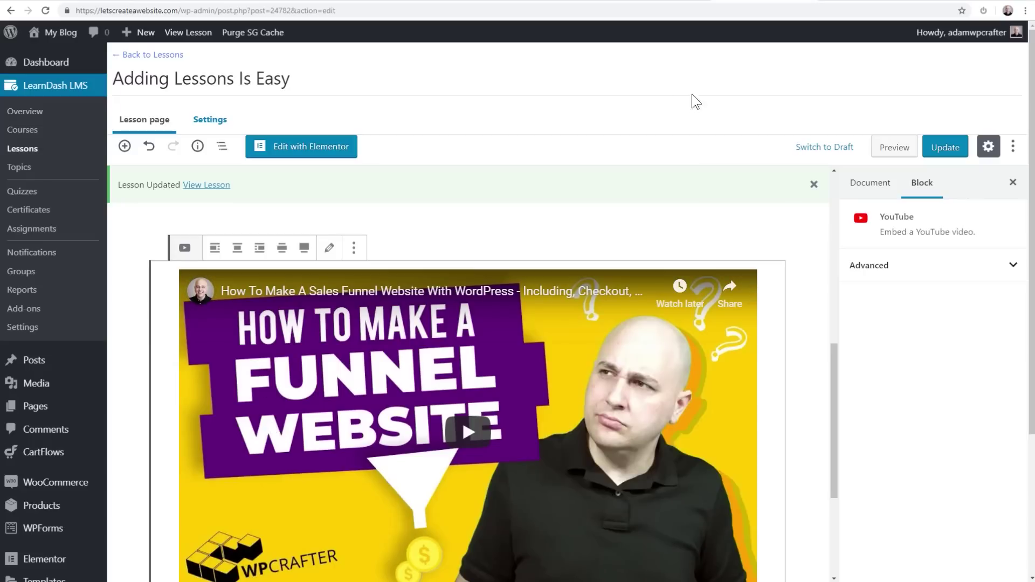
# Remove the image block and both placeholder paragraphs, keeping only the embedded YouTube video in the lesson.
pyautogui.scroll(5, 326, 273)
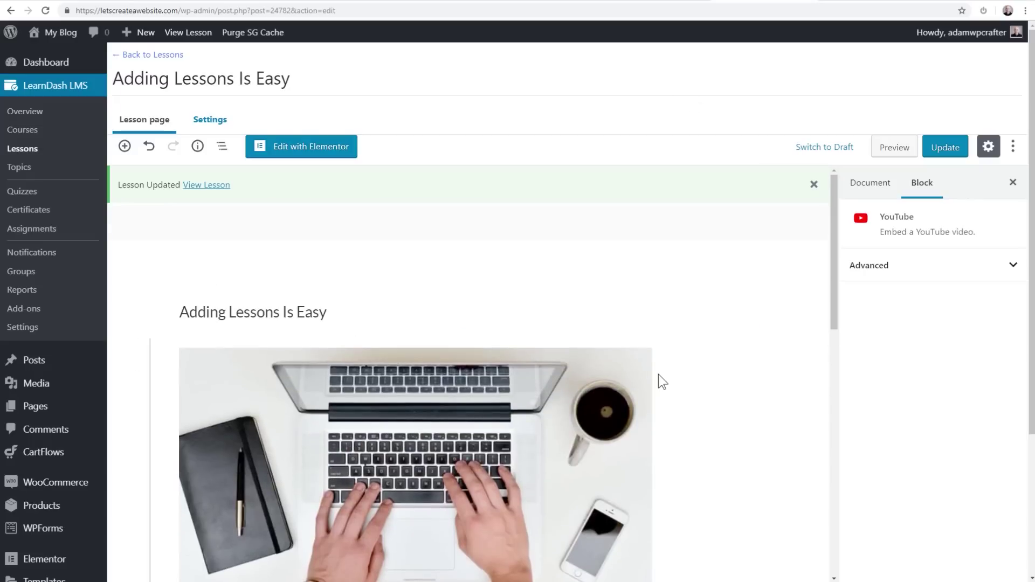
pyautogui.click(690, 362)
pyautogui.click(354, 327)
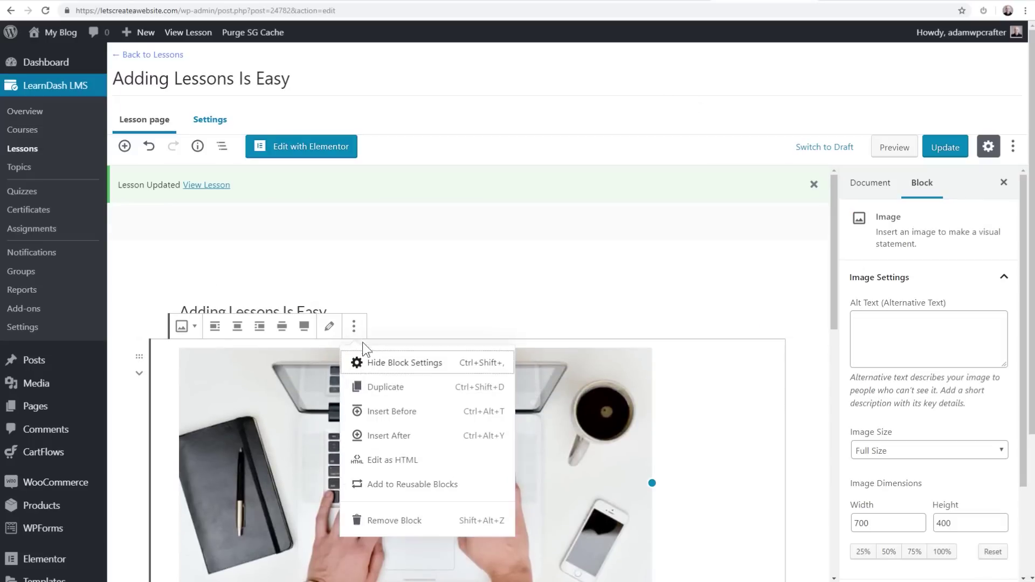
pyautogui.click(410, 519)
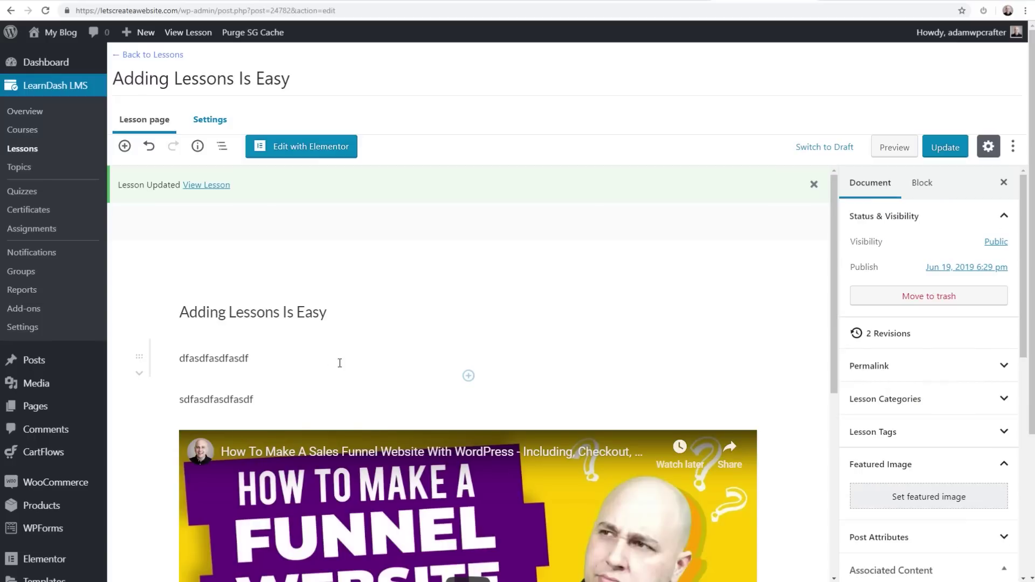
pyautogui.click(368, 358)
pyautogui.click(376, 326)
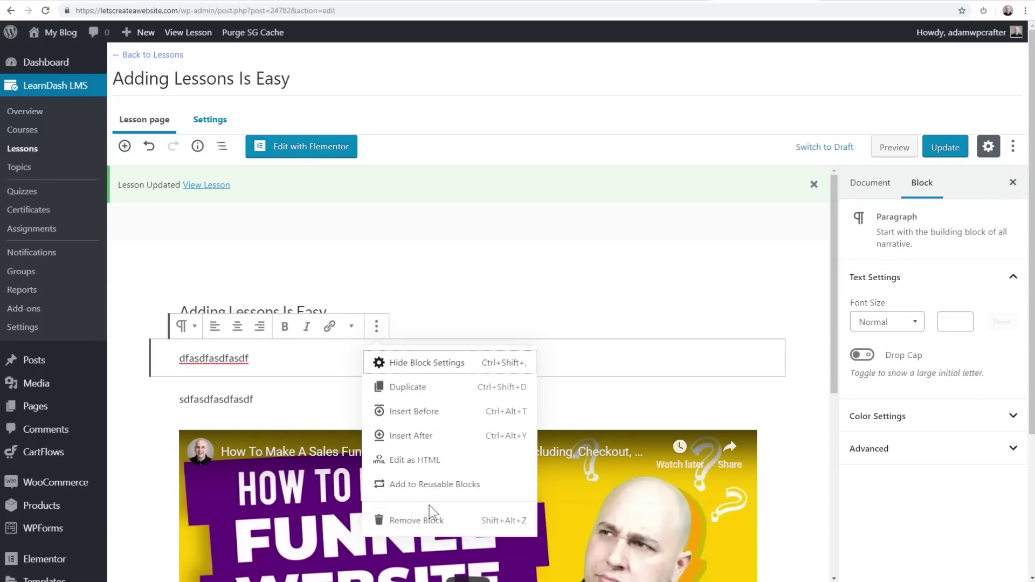
pyautogui.click(426, 519)
pyautogui.click(348, 358)
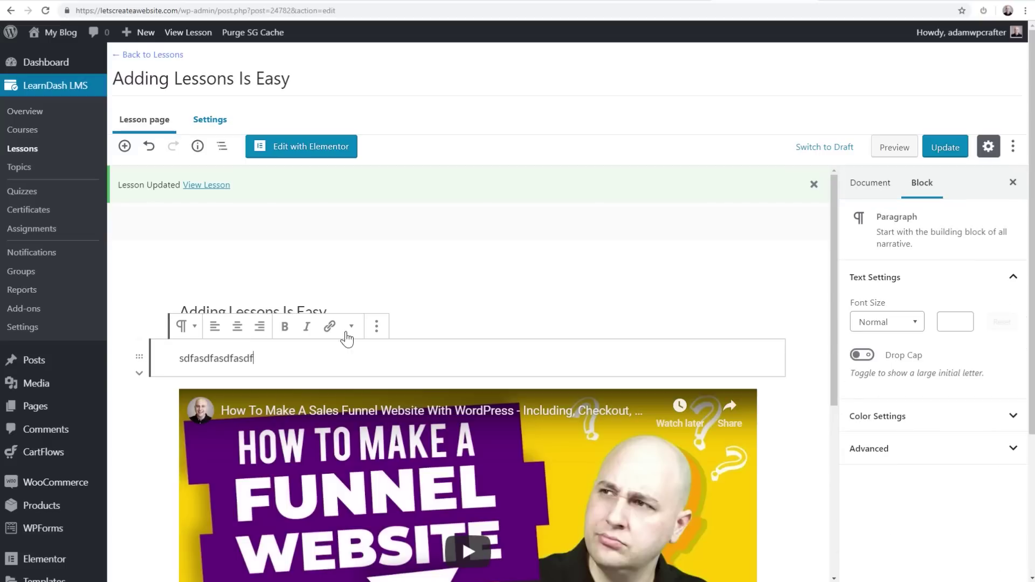
pyautogui.click(376, 326)
pyautogui.click(430, 519)
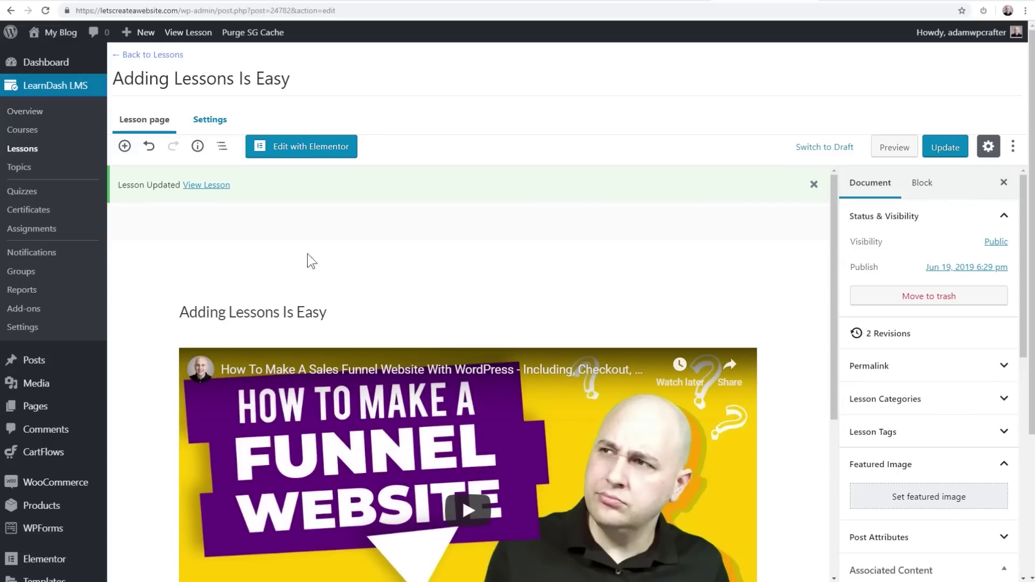
pyautogui.scroll(-3, 357, 274)
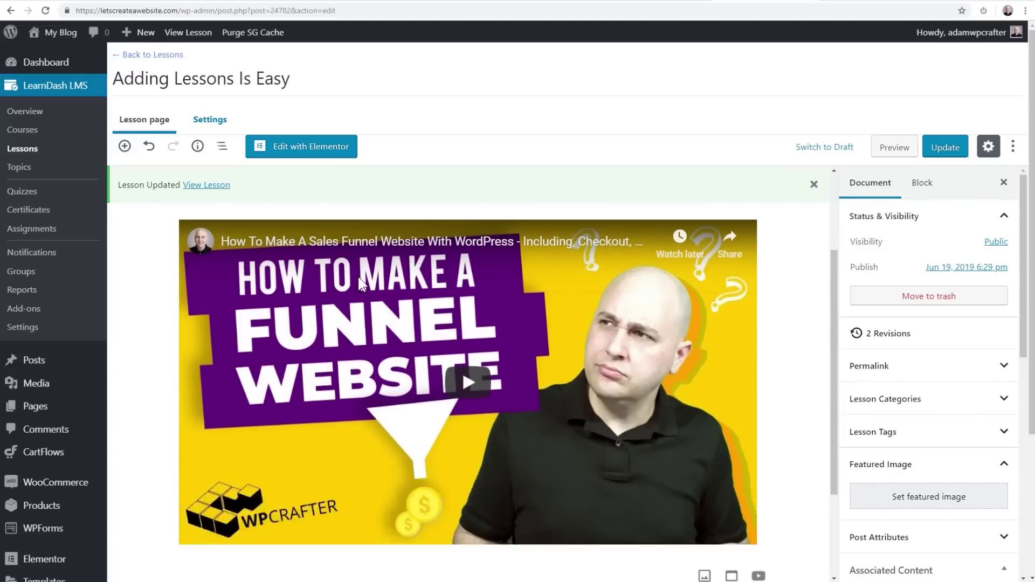
pyautogui.scroll(3, 358, 276)
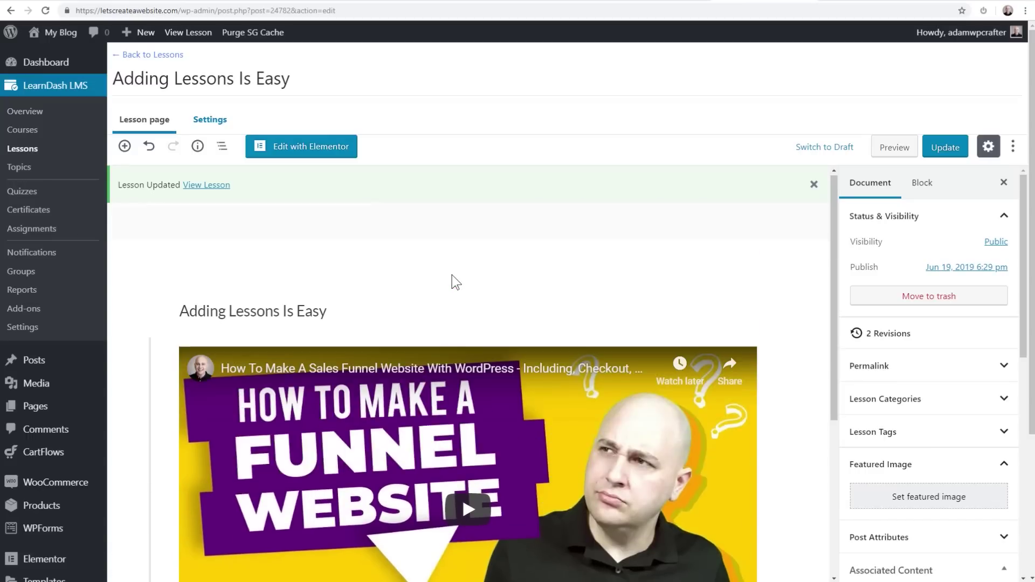
# Save the video-only lesson and review its published page.
pyautogui.click(354, 312)
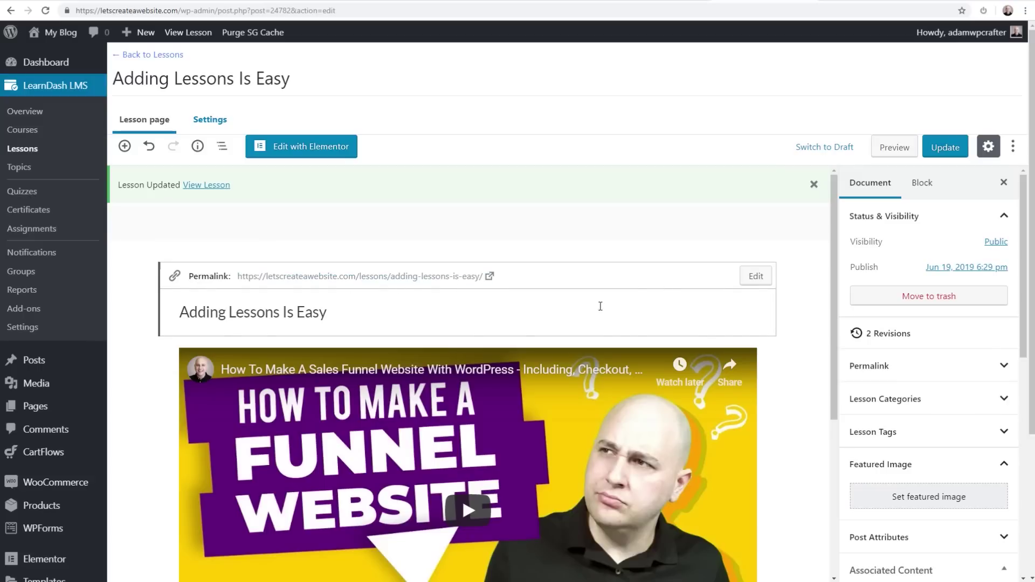
pyautogui.click(808, 338)
pyautogui.click(949, 151)
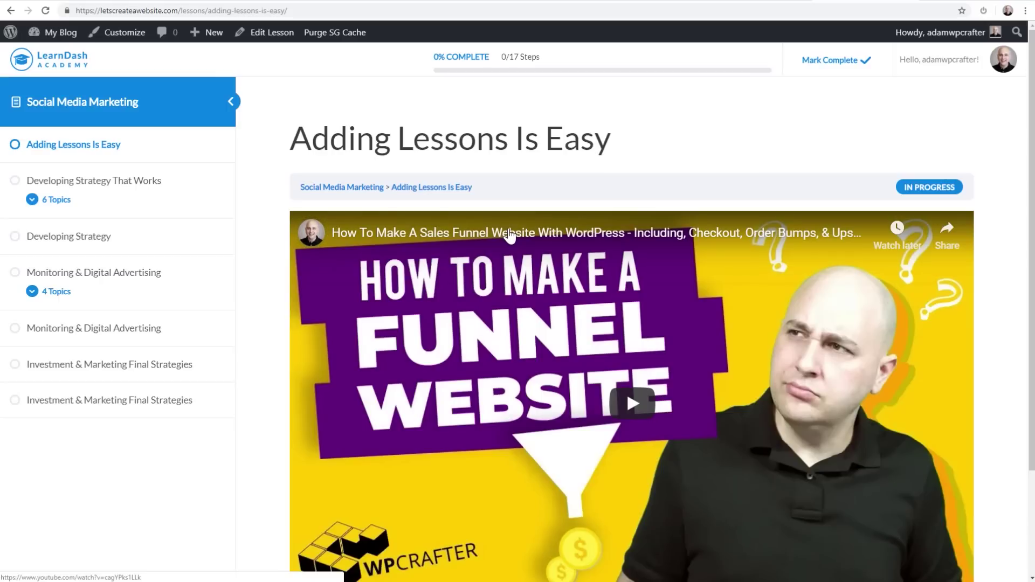
pyautogui.scroll(-3, 509, 235)
pyautogui.scroll(3, 509, 235)
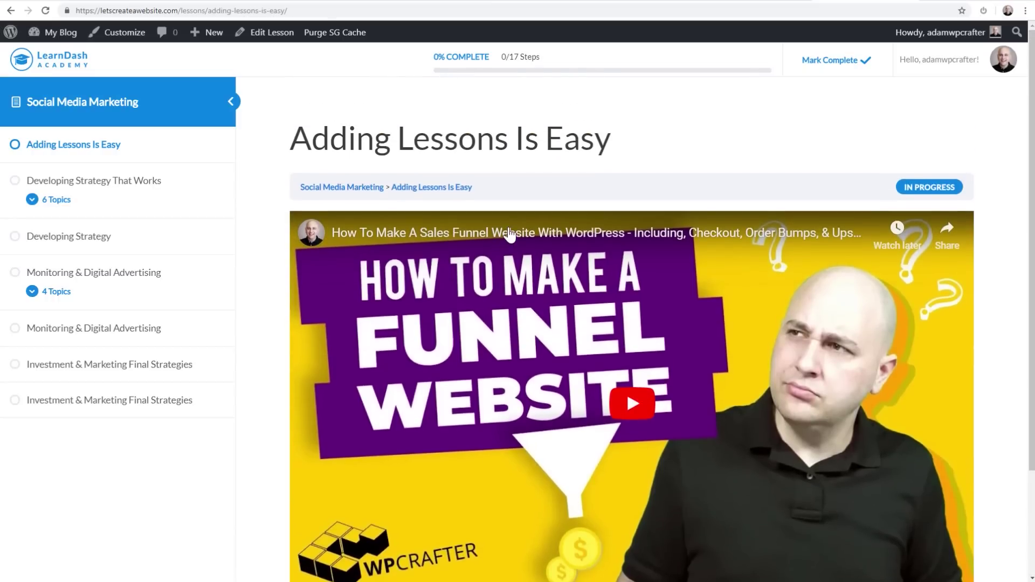
# In the lesson's settings, enable Lesson Materials and enter "materials here" as the content.
pyautogui.click(761, 4)
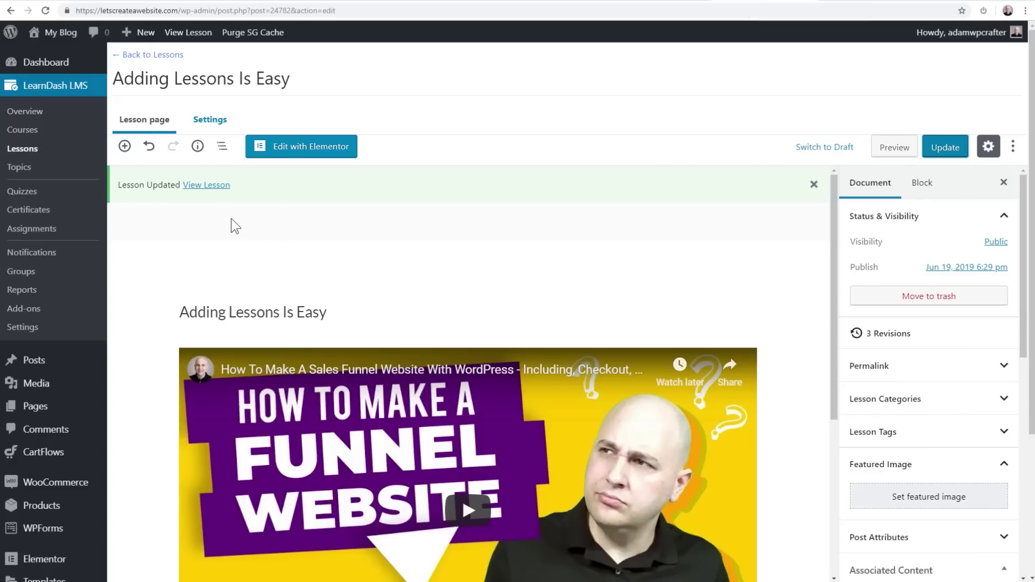
pyautogui.click(208, 124)
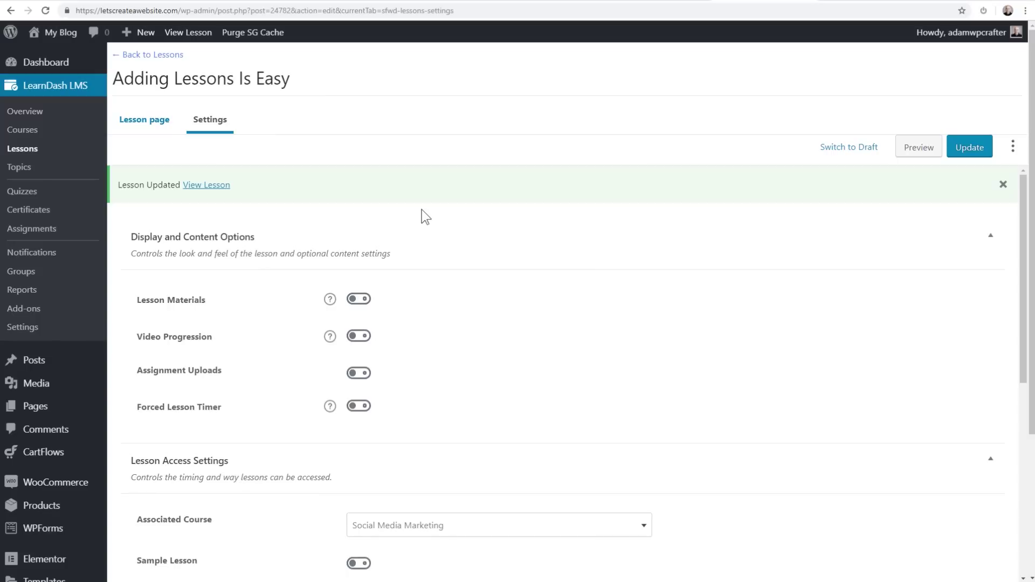
pyautogui.scroll(-2, 421, 213)
pyautogui.scroll(2, 421, 161)
pyautogui.click(359, 300)
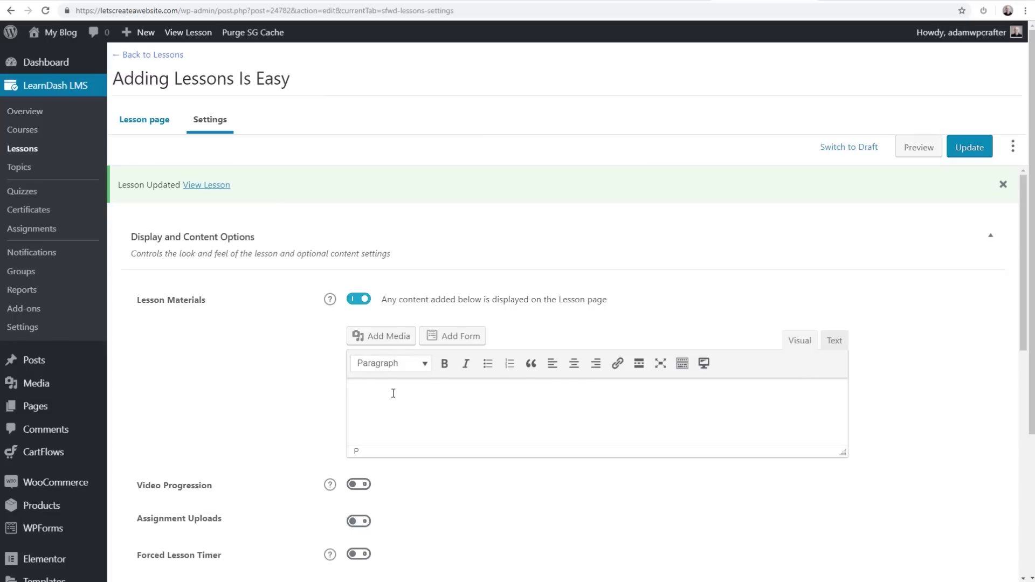
pyautogui.write('materials here')
# Turn on Video Progression to examine its help text, video URL, display timing and playback options, and turn it off again.
pyautogui.scroll(-3, 303, 357)
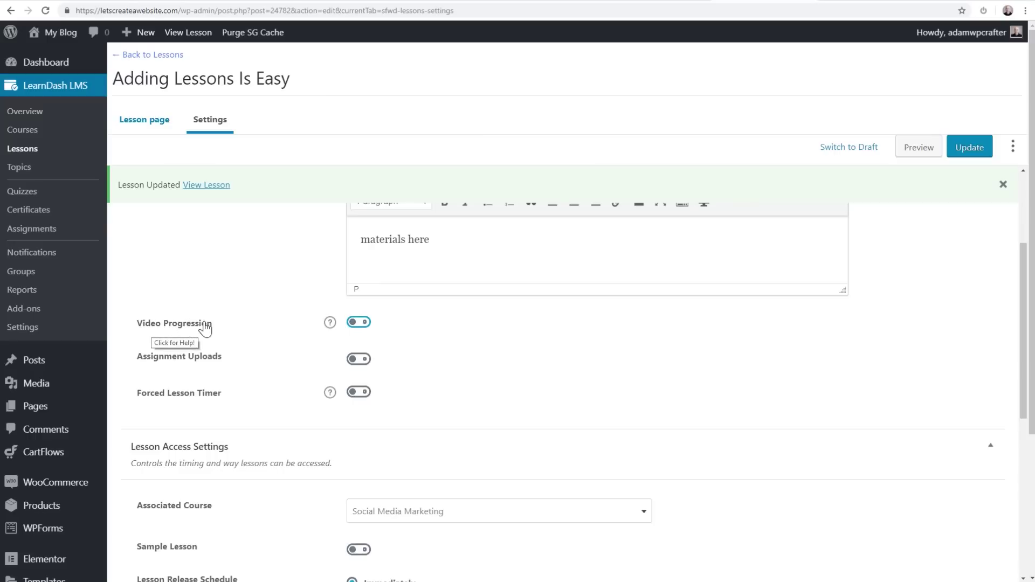
pyautogui.click(356, 323)
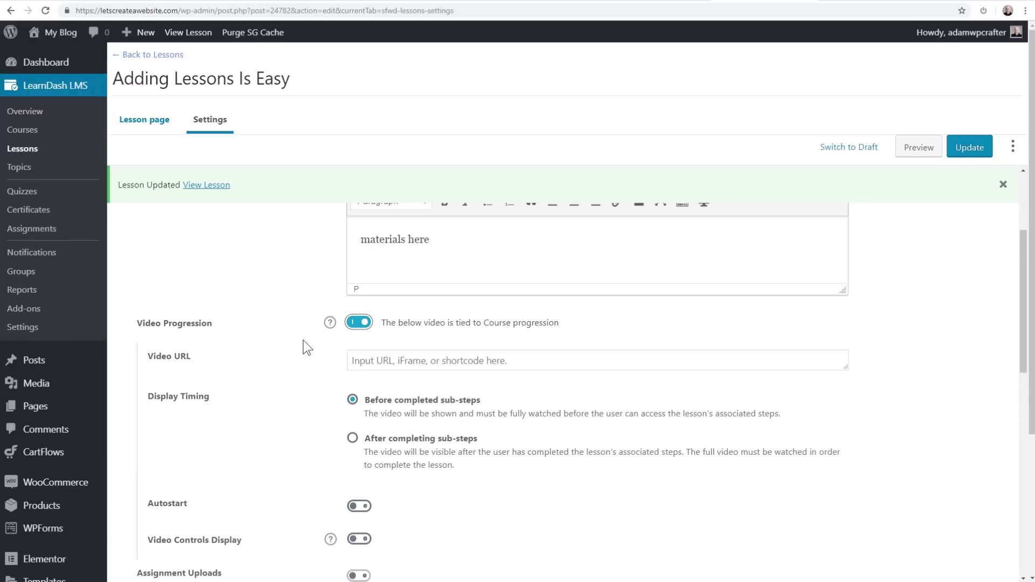
pyautogui.click(328, 324)
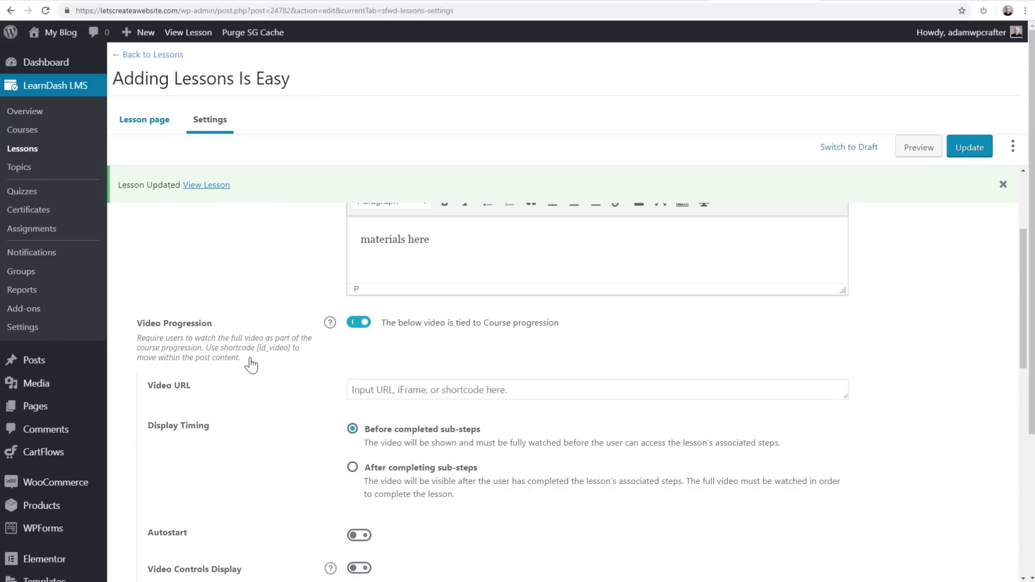
pyautogui.click(197, 323)
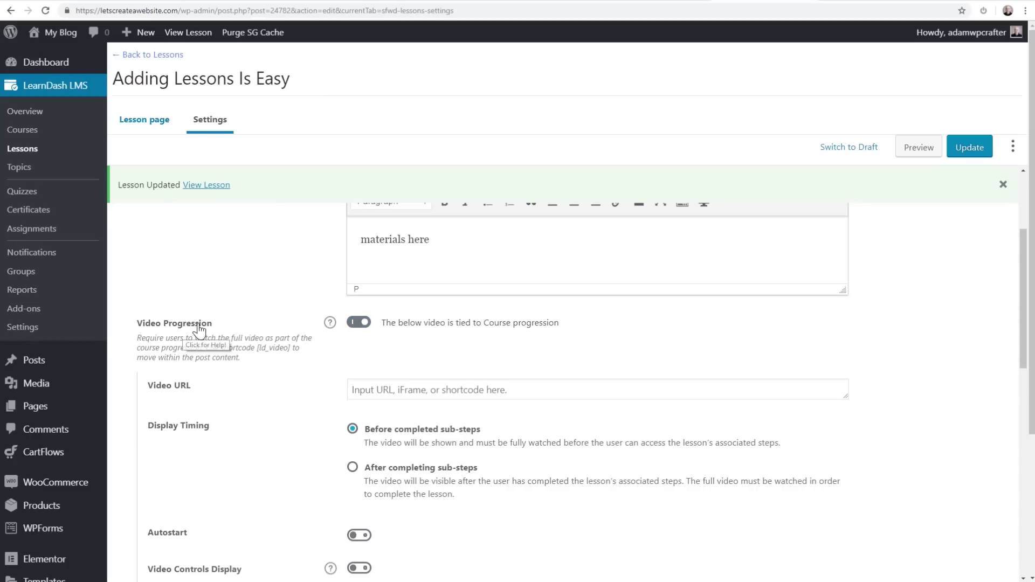
pyautogui.click(202, 326)
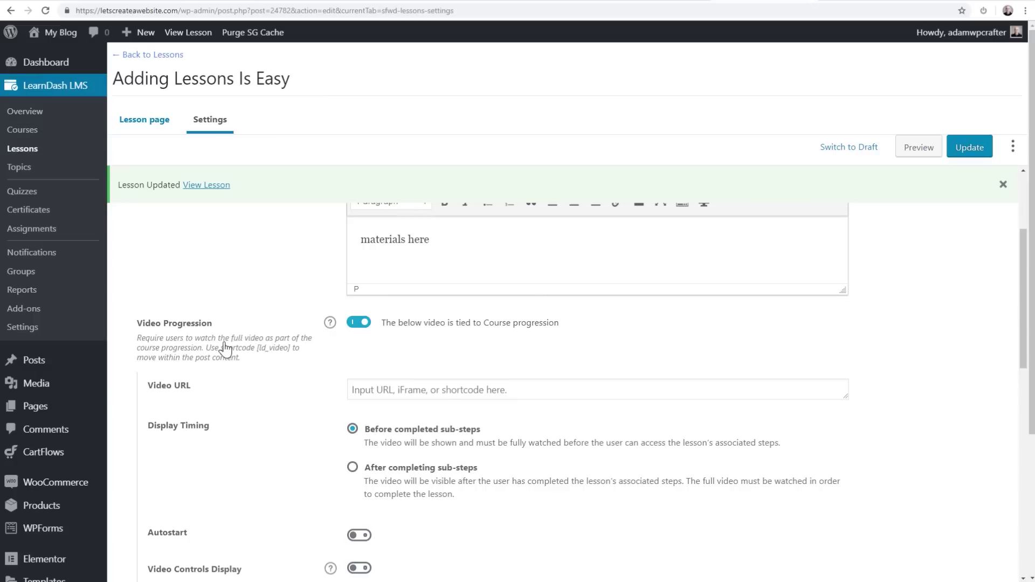
pyautogui.scroll(-2, 226, 350)
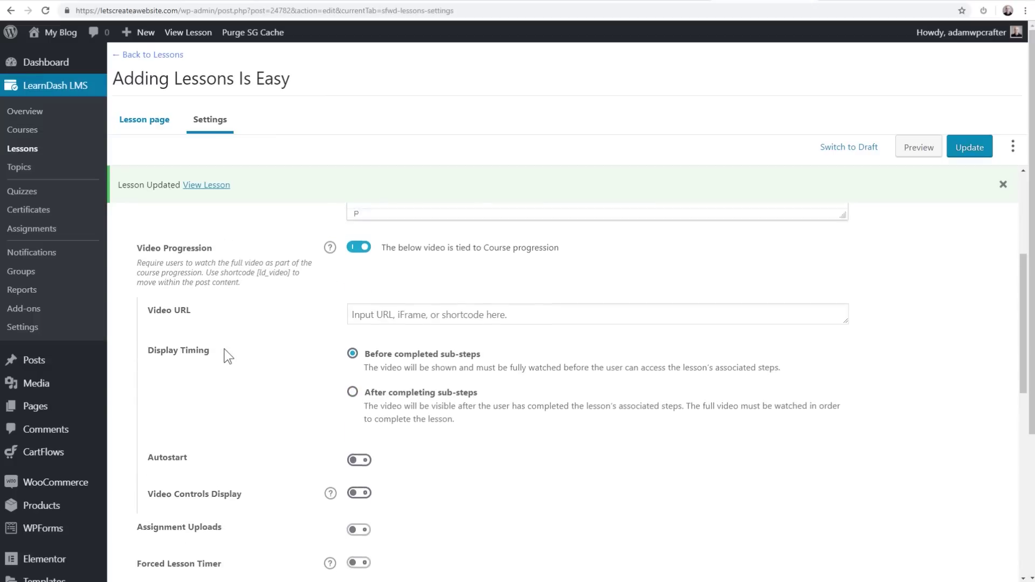
pyautogui.scroll(1, 227, 355)
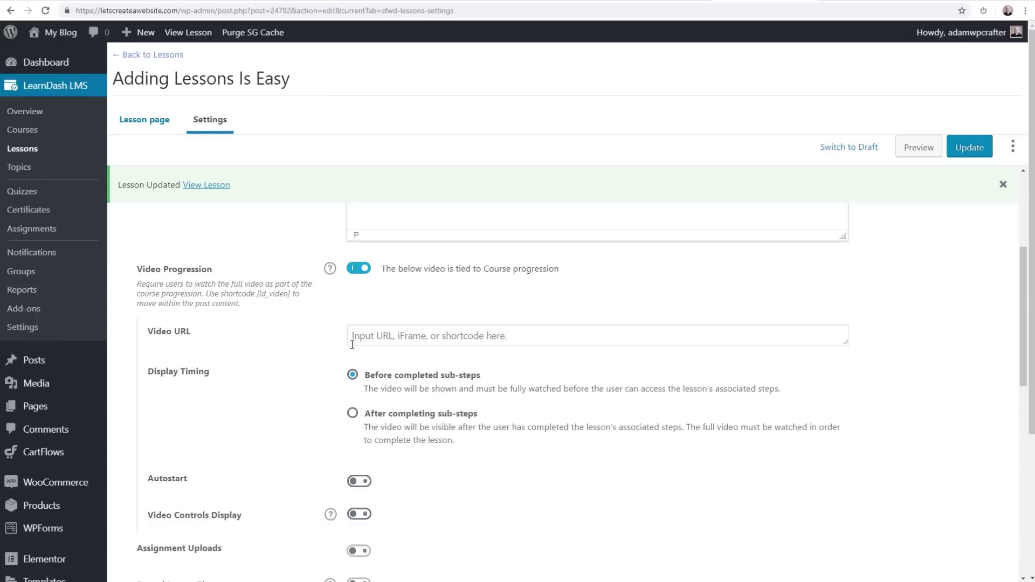
pyautogui.click(391, 336)
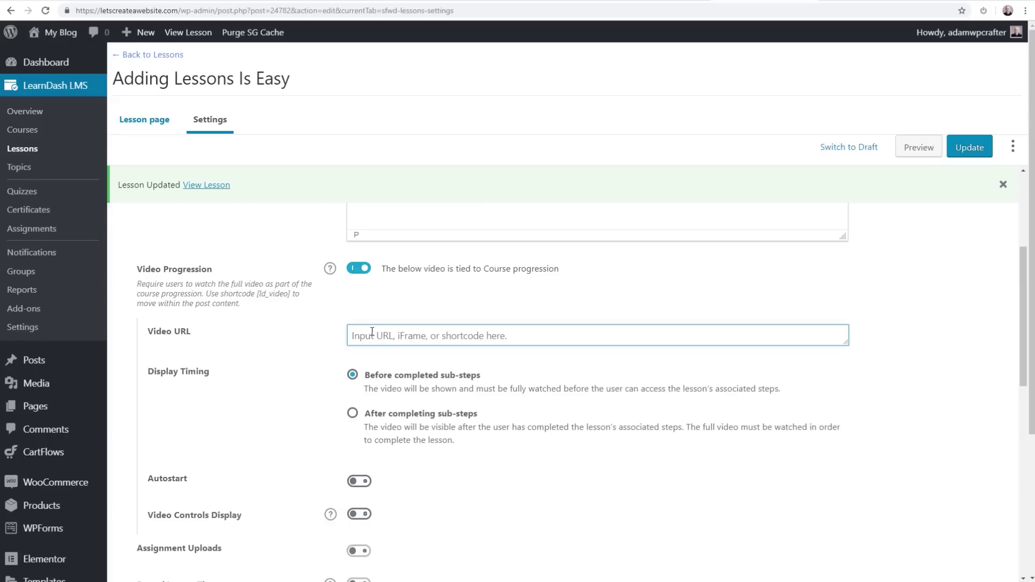
pyautogui.scroll(-1, 333, 335)
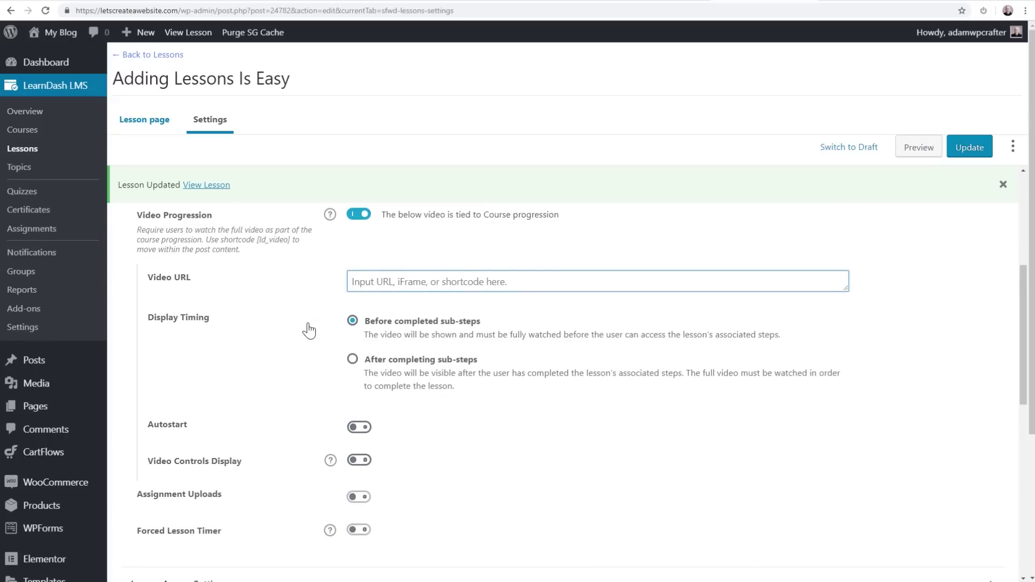
pyautogui.scroll(-2, 308, 330)
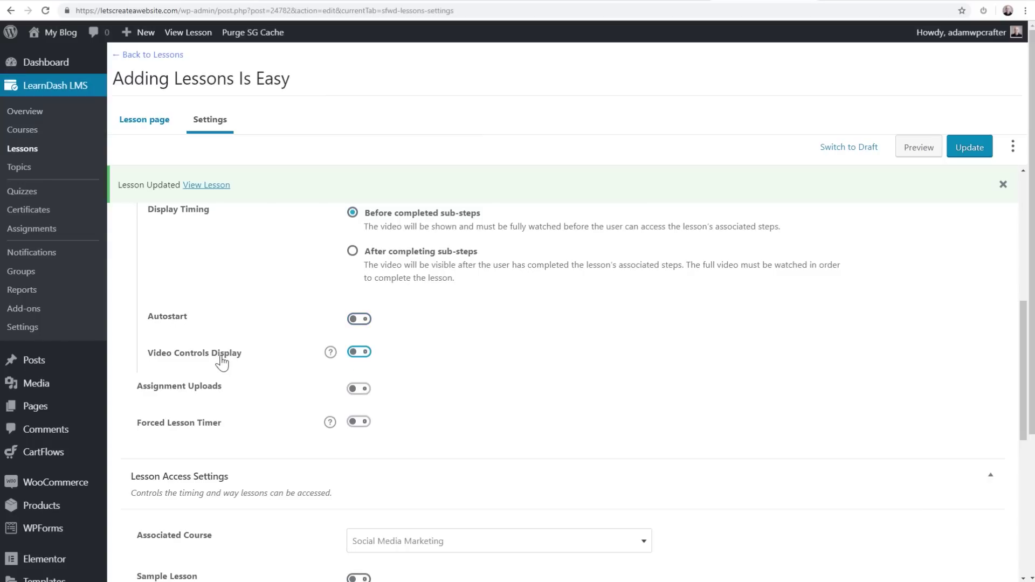
pyautogui.scroll(4, 259, 353)
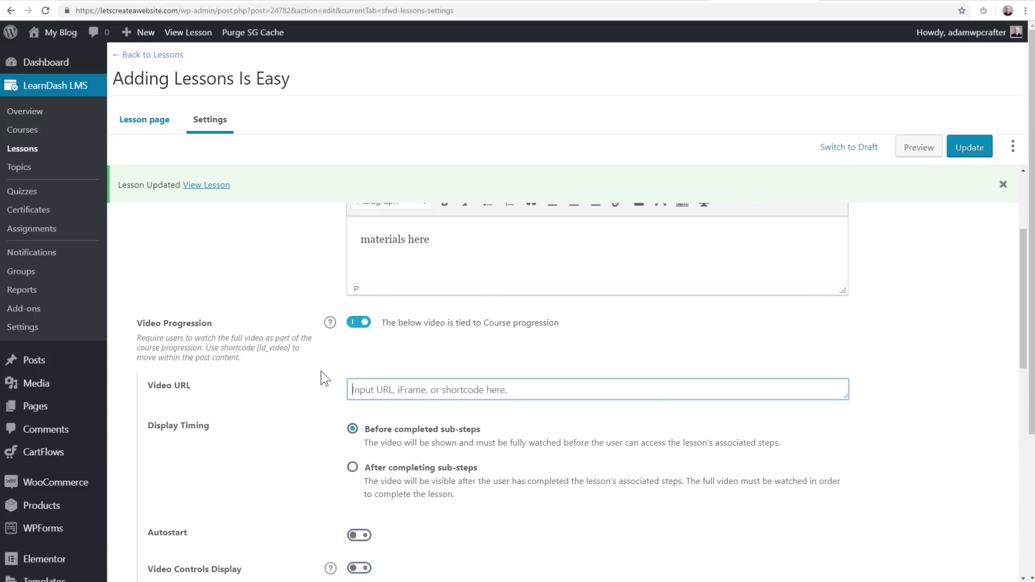
pyautogui.click(358, 322)
pyautogui.scroll(-1, 277, 282)
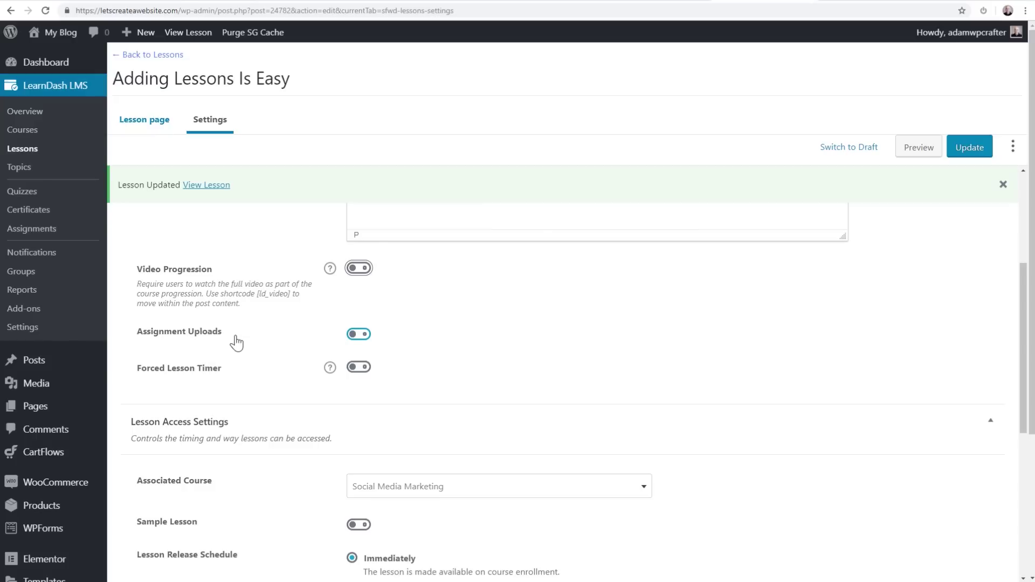
# Switch to the LearnDash support site and search its documentation for "assignments".
pyautogui.scroll(-1, 245, 339)
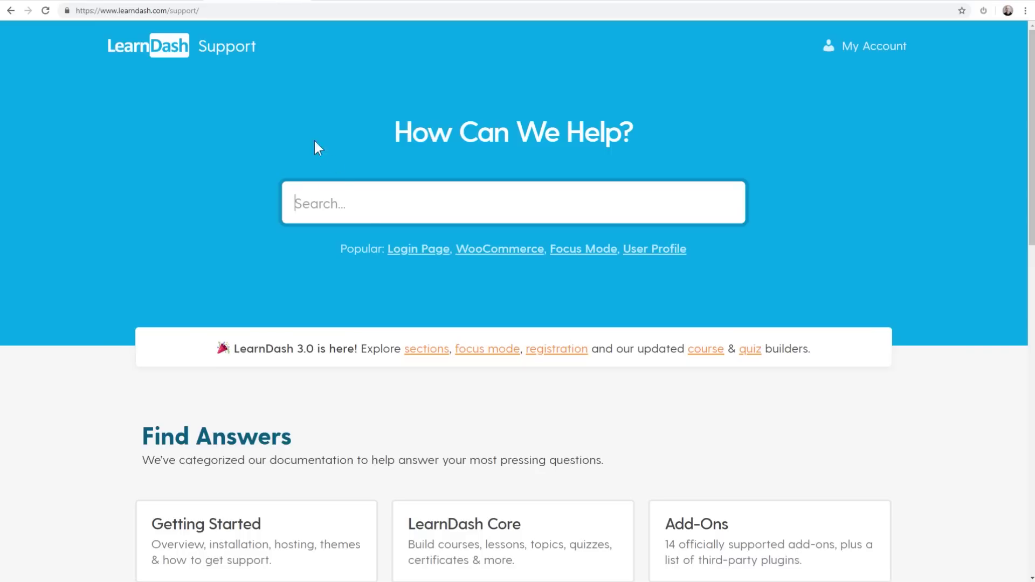
pyautogui.write('assignments')
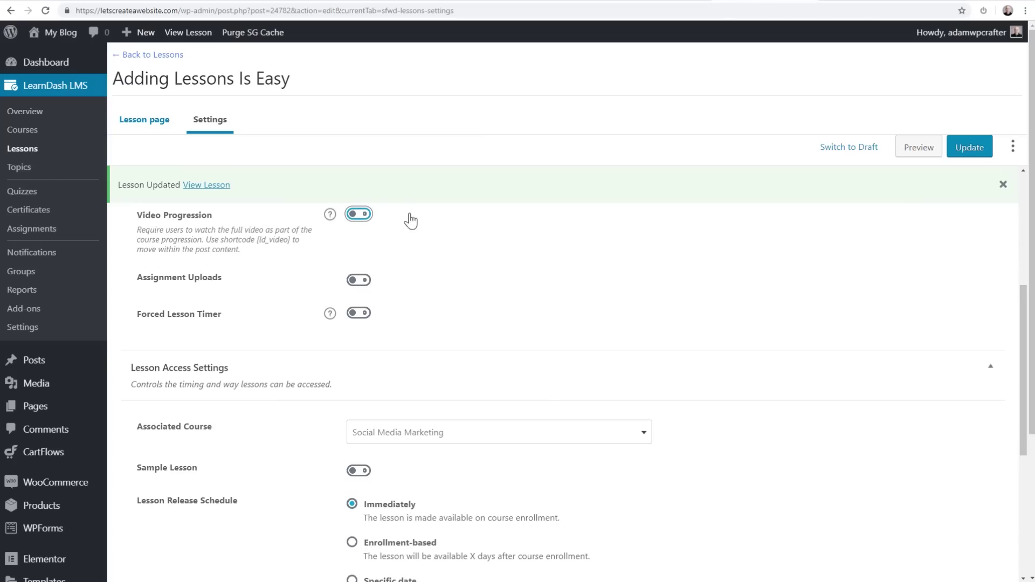
# Back in the lesson's settings, read the Forced Lesson Timer help, enable the timer and set it to 30 minutes.
pyautogui.scroll(-2, 410, 219)
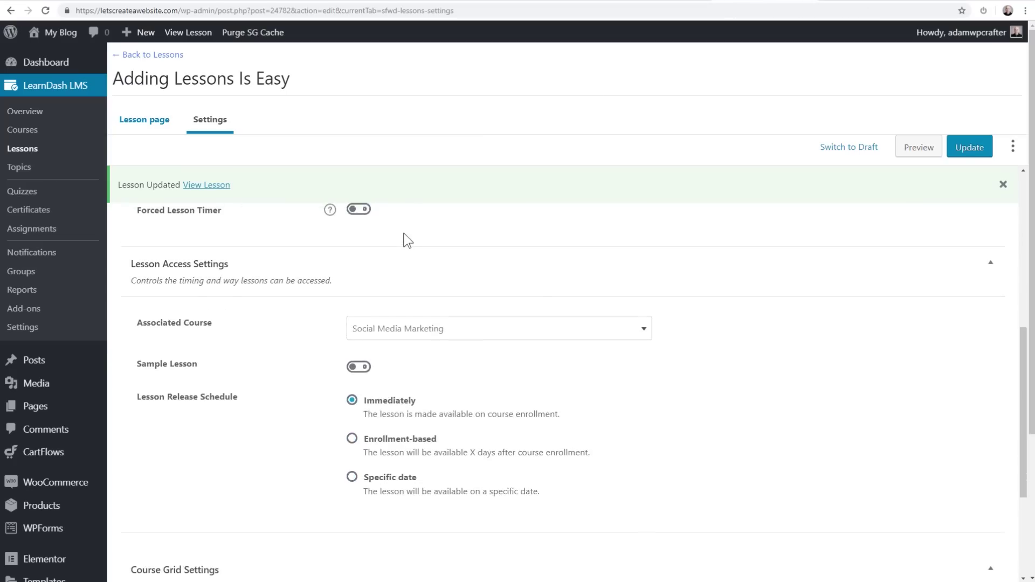
pyautogui.scroll(2, 398, 249)
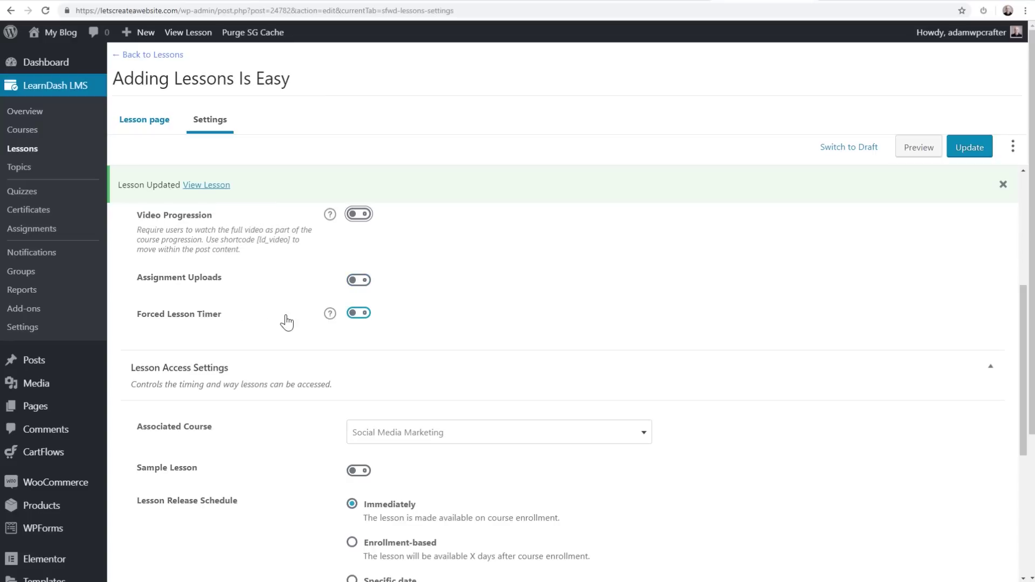
pyautogui.click(327, 313)
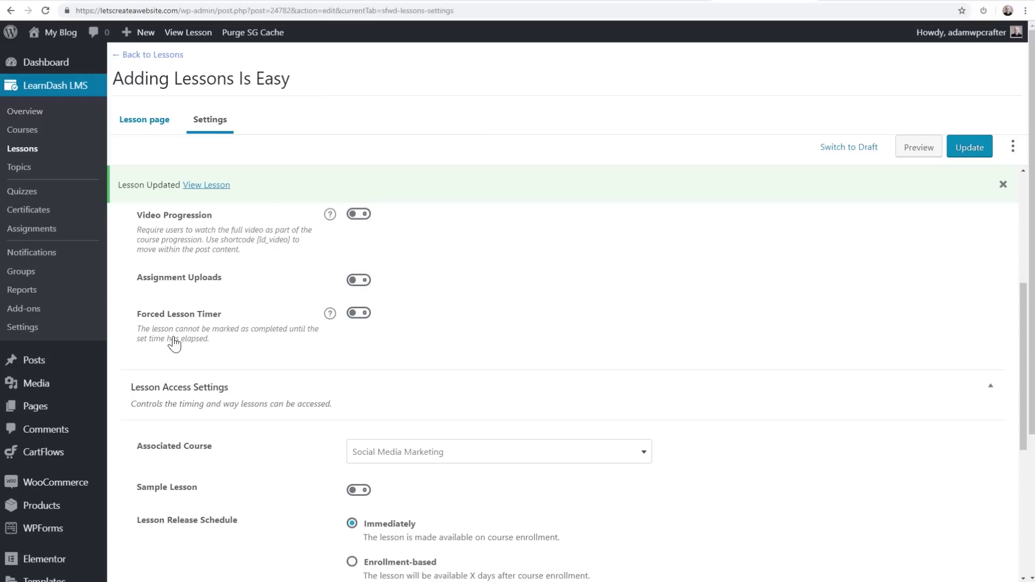
pyautogui.click(357, 316)
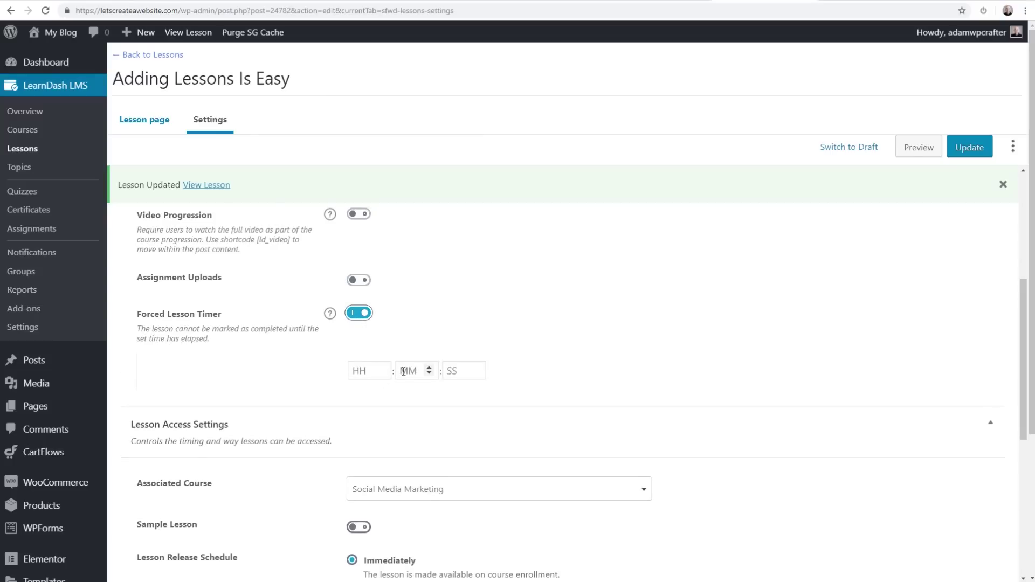
pyautogui.click(407, 371)
pyautogui.write('30')
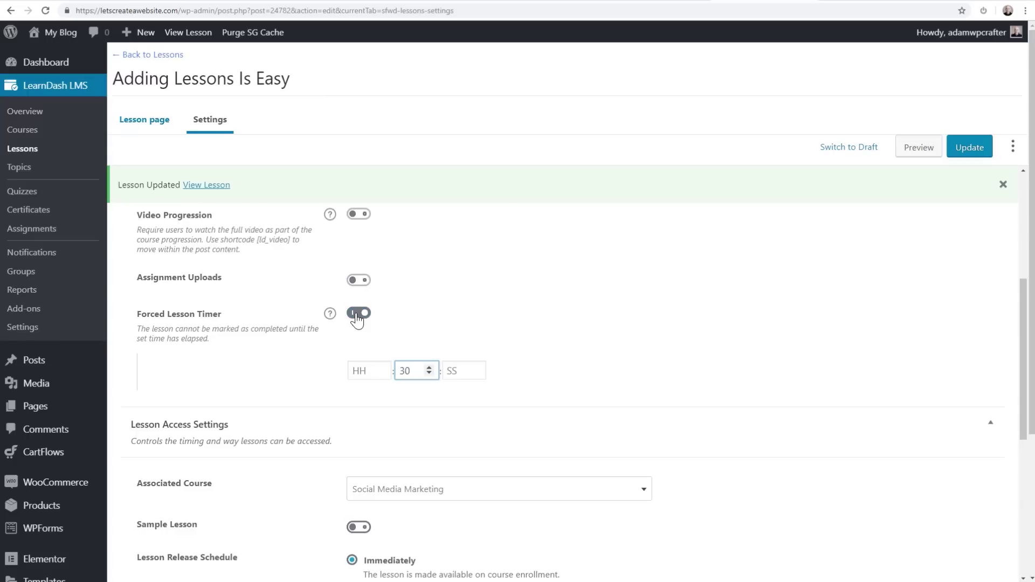
# Enable Sample Lesson in the Lesson Access Settings so all visitors can access the lesson.
pyautogui.scroll(-4, 286, 374)
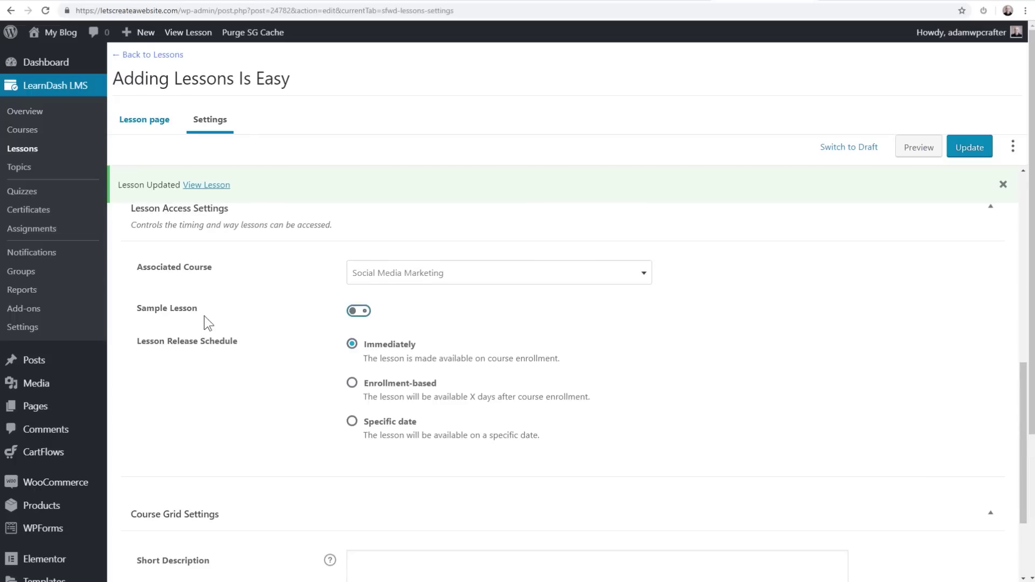
pyautogui.scroll(-1, 223, 323)
pyautogui.scroll(-1, 223, 323)
pyautogui.click(358, 258)
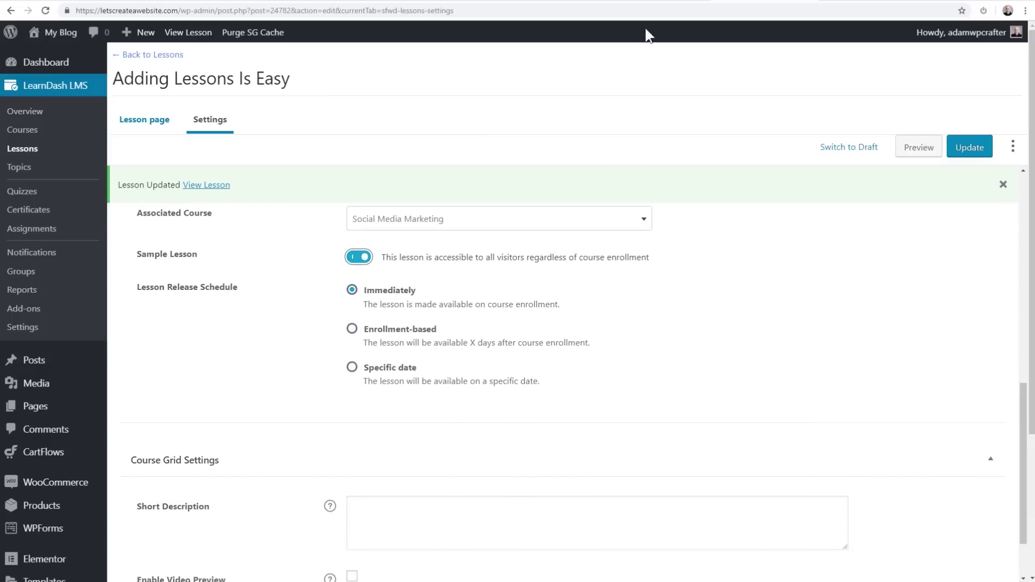
# Open the published Social Media Marketing course page from the lesson and examine how the lesson is listed under Course Content.
pyautogui.click(851, 2)
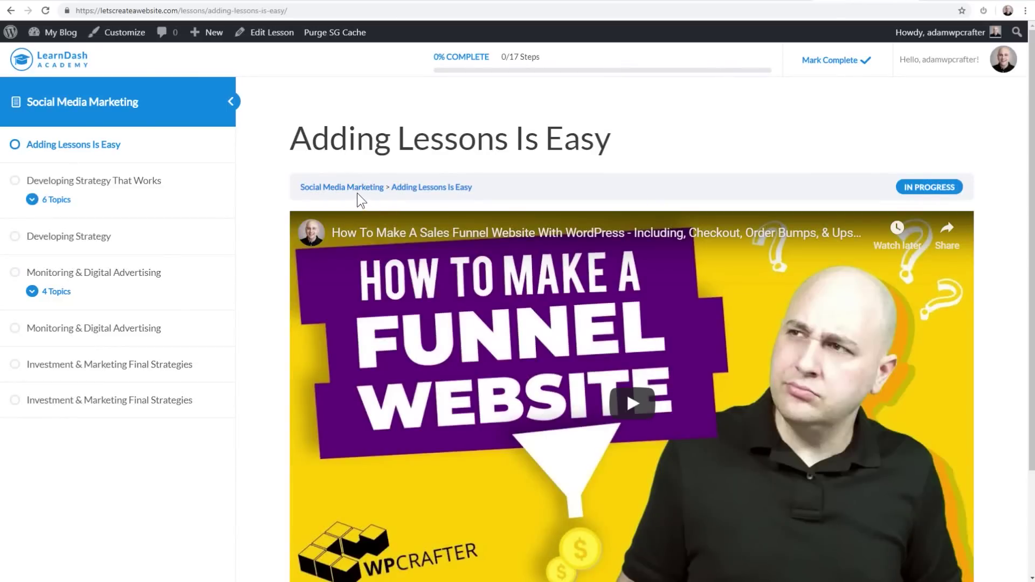
pyautogui.click(318, 193)
pyautogui.scroll(-18, 289, 234)
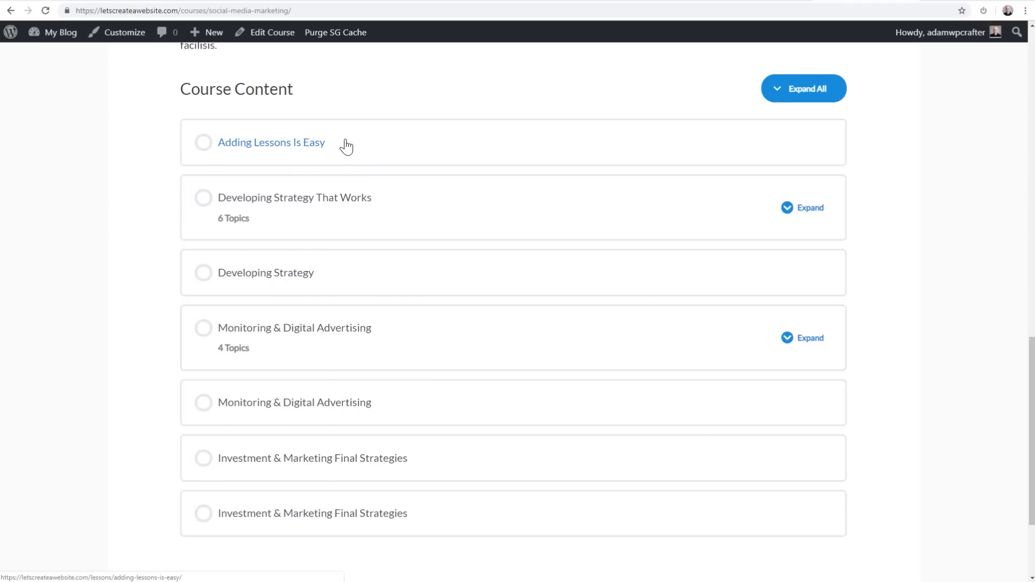
pyautogui.click(760, 3)
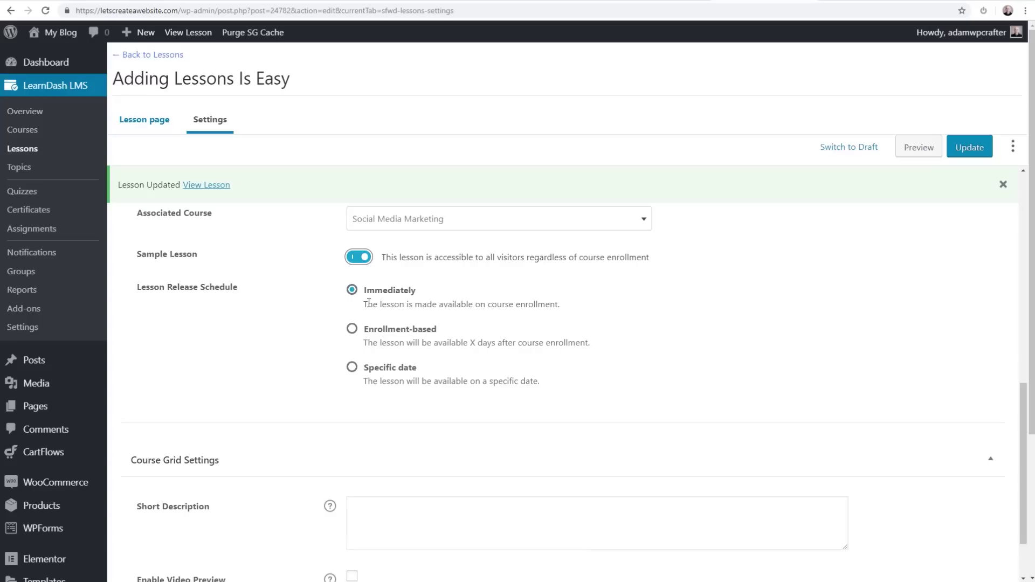
# Try the Enrollment-based and Specific date release schedules to examine their fields, and return the schedule to Immediately.
pyautogui.click(350, 332)
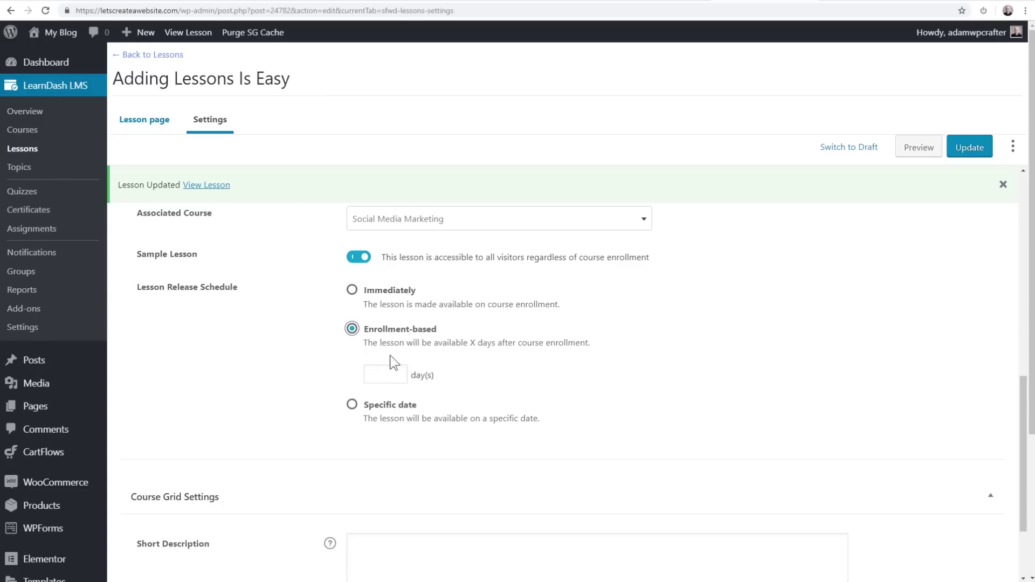
pyautogui.click(398, 372)
pyautogui.click(398, 372)
pyautogui.click(398, 371)
pyautogui.click(397, 372)
pyautogui.click(352, 405)
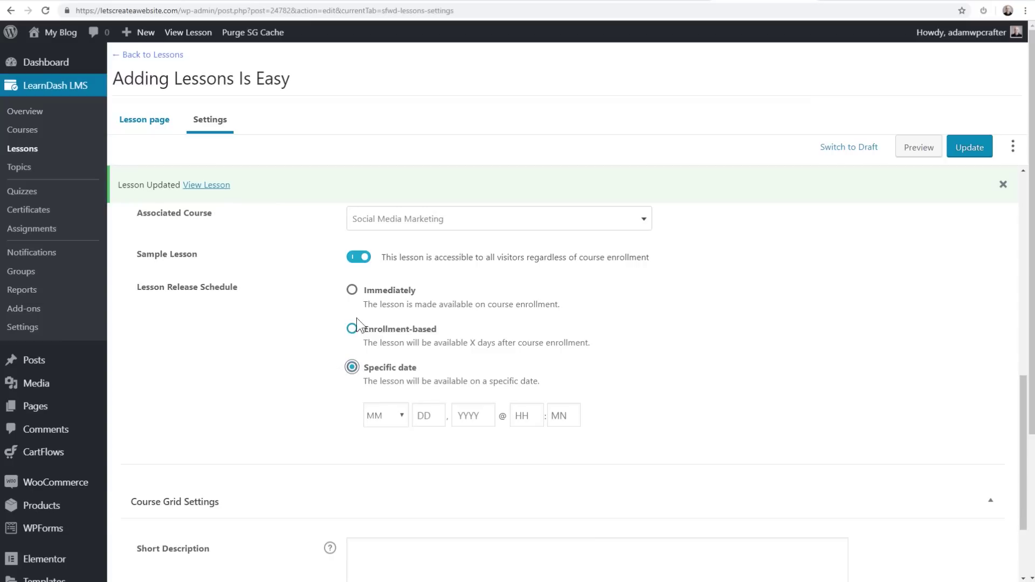
pyautogui.click(348, 287)
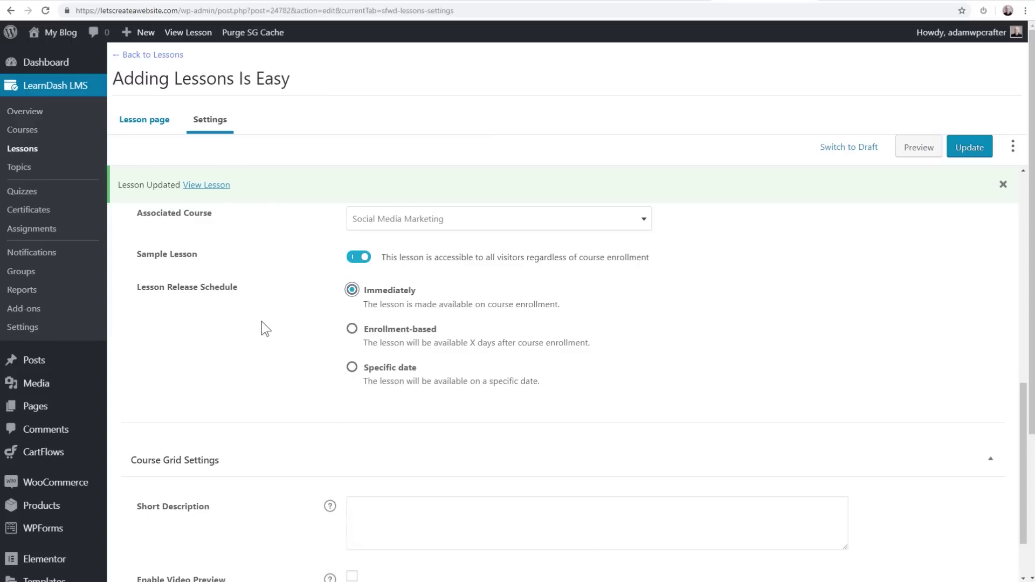
# Look over the Course Grid Settings and save the lesson's updated settings.
pyautogui.scroll(-1, 241, 310)
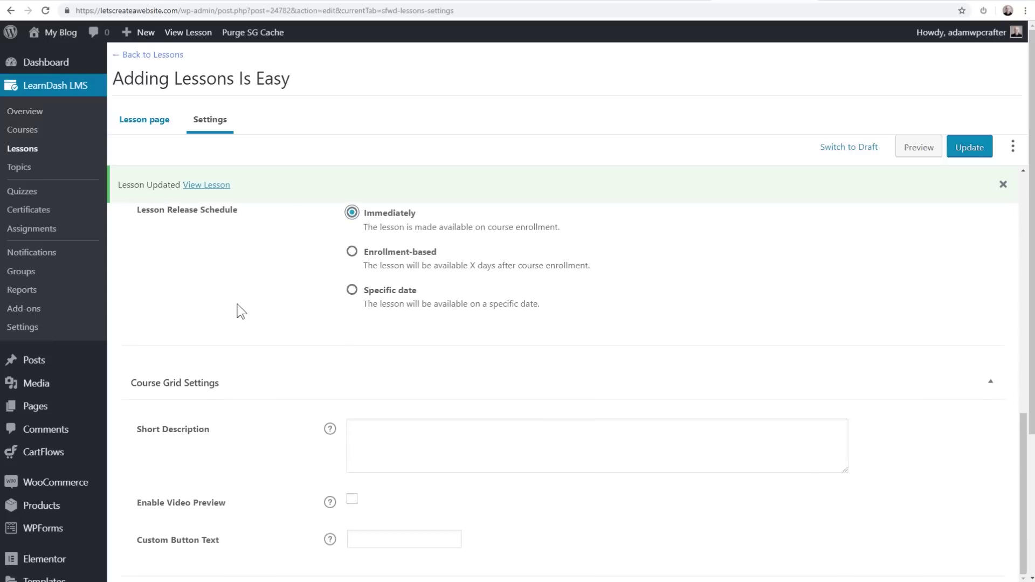
pyautogui.scroll(2, 264, 308)
pyautogui.scroll(-3, 265, 308)
pyautogui.scroll(4, 265, 307)
pyautogui.scroll(-1, 927, 167)
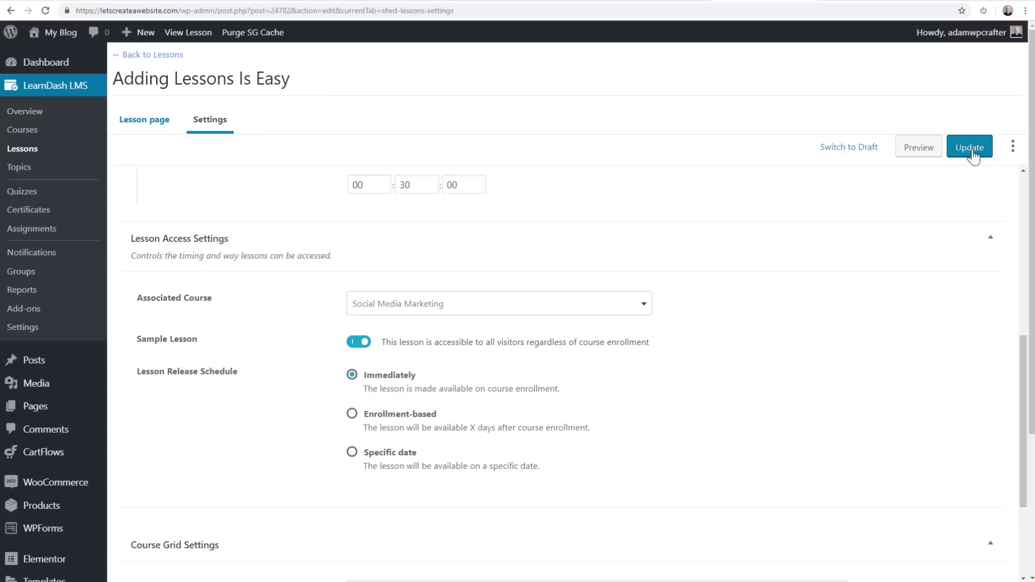
pyautogui.click(969, 147)
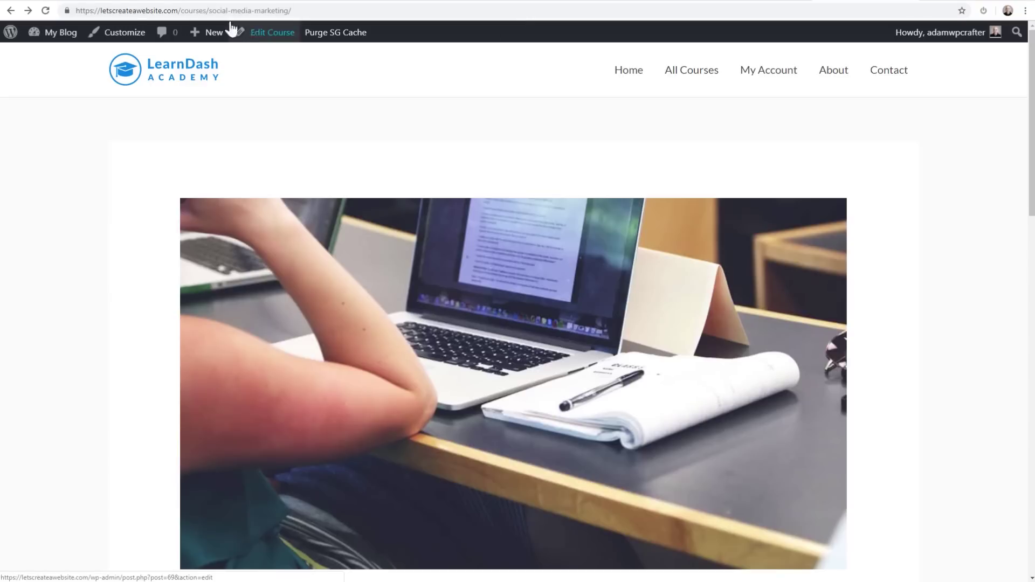
# Check the sample label in the published course content, open "Adding Lessons Is Easy" and compare its Materials text with the lesson settings.
pyautogui.scroll(-12, 153, 152)
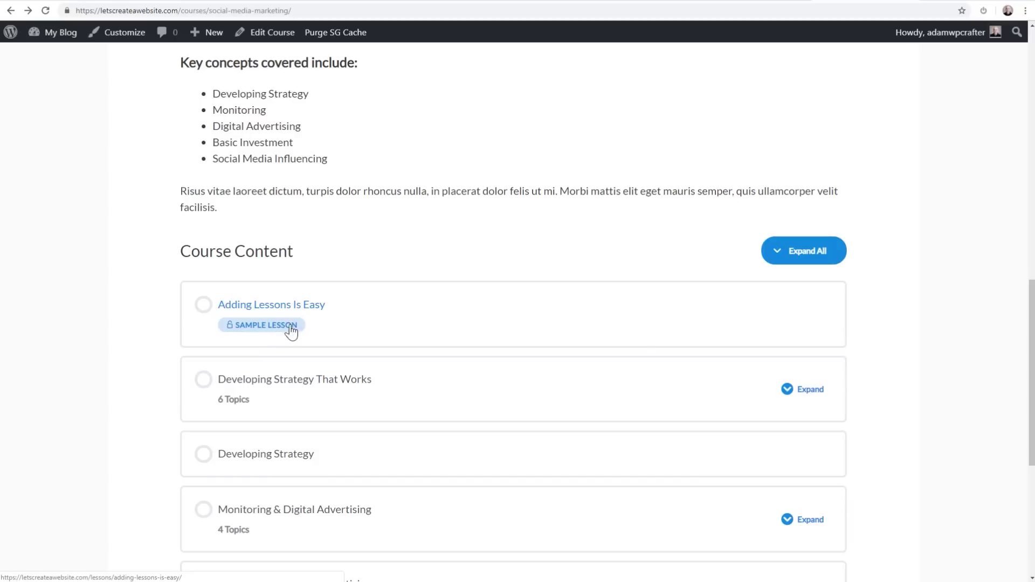
pyautogui.click(303, 308)
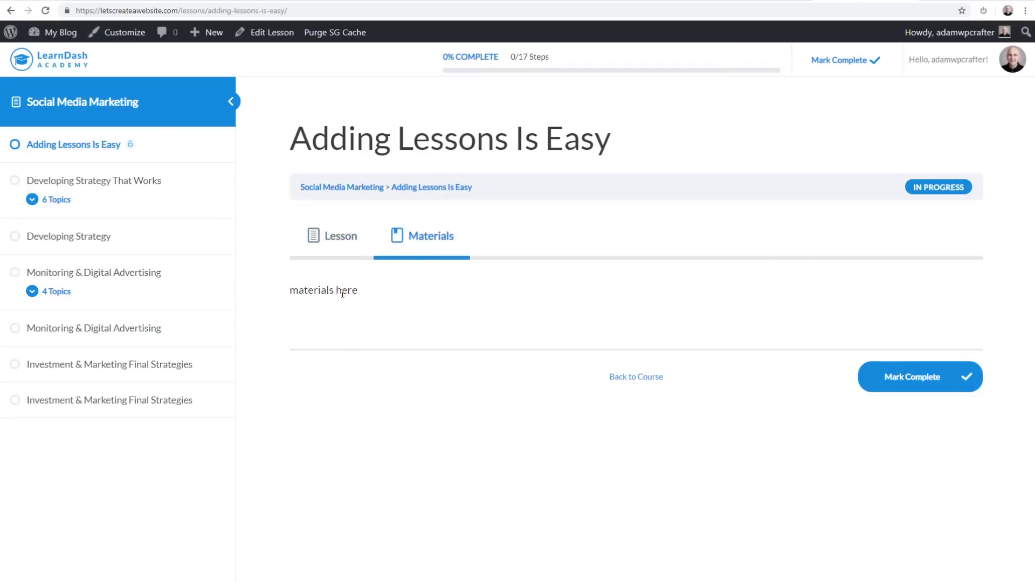
pyautogui.tripleClick(342, 292)
pyautogui.click(751, 4)
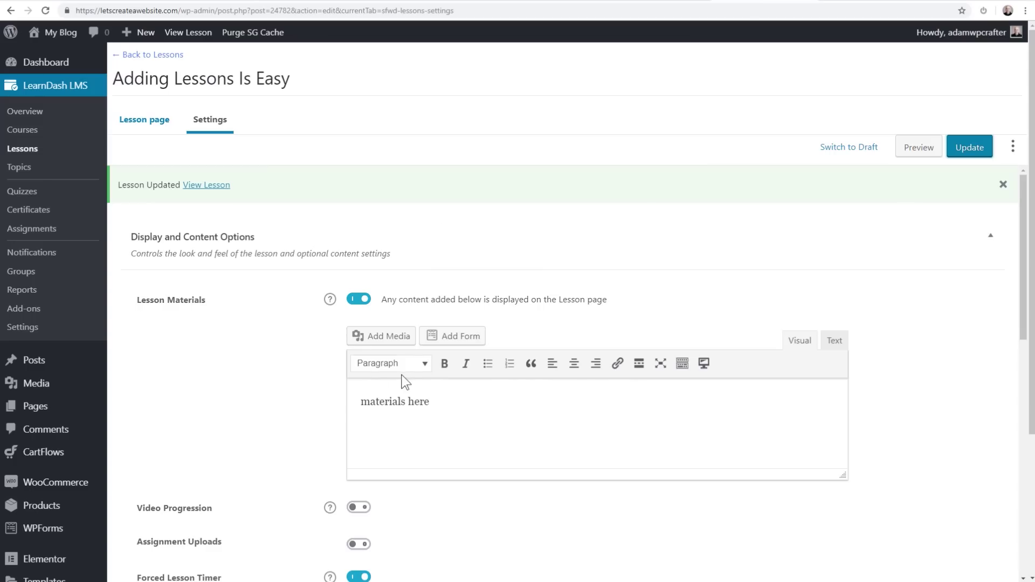
pyautogui.click(847, 2)
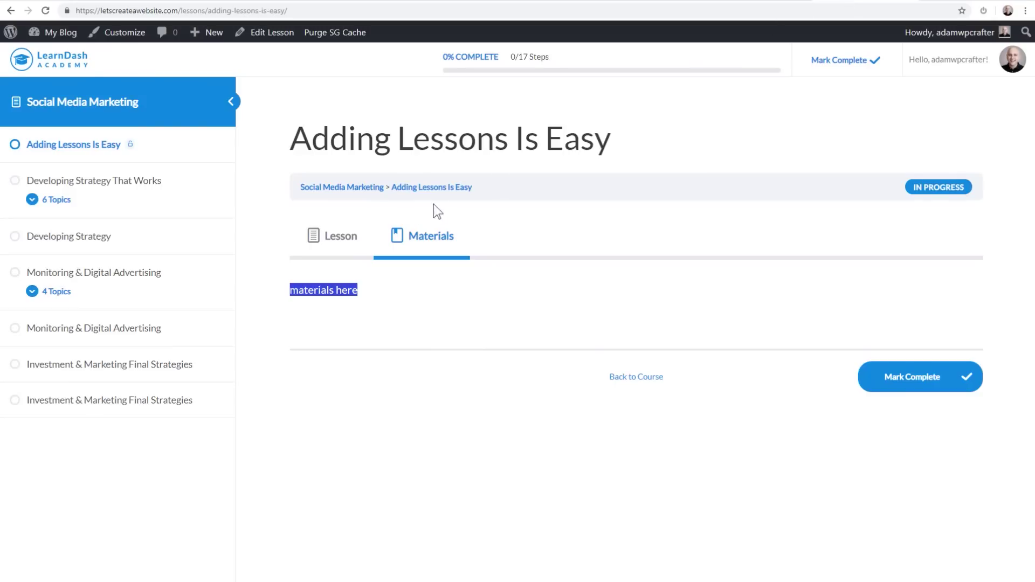
# Review the published lesson's main content with the embedded video.
pyautogui.click(339, 236)
pyautogui.scroll(-2, 543, 289)
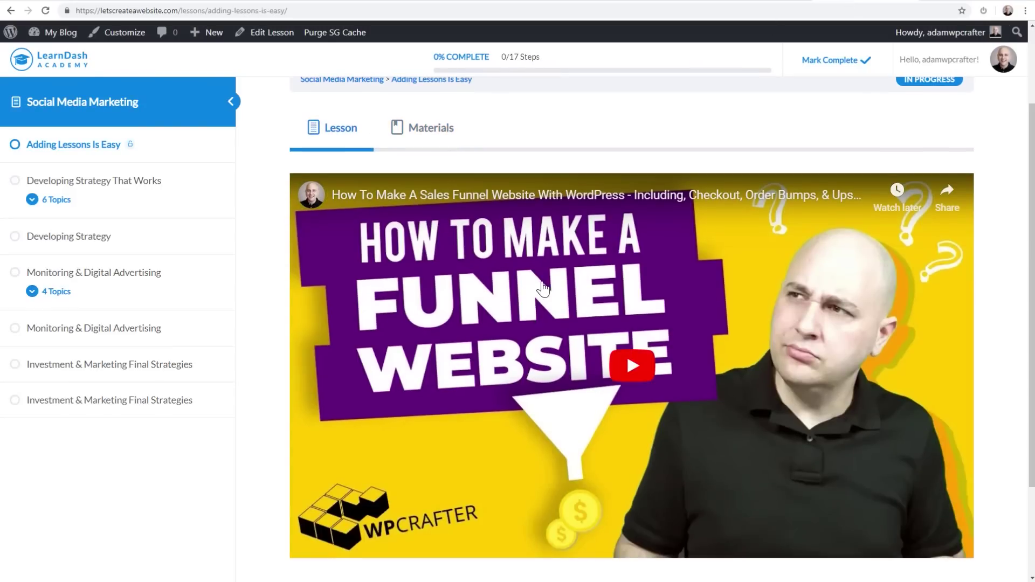
pyautogui.scroll(-2, 543, 288)
pyautogui.scroll(4, 526, 272)
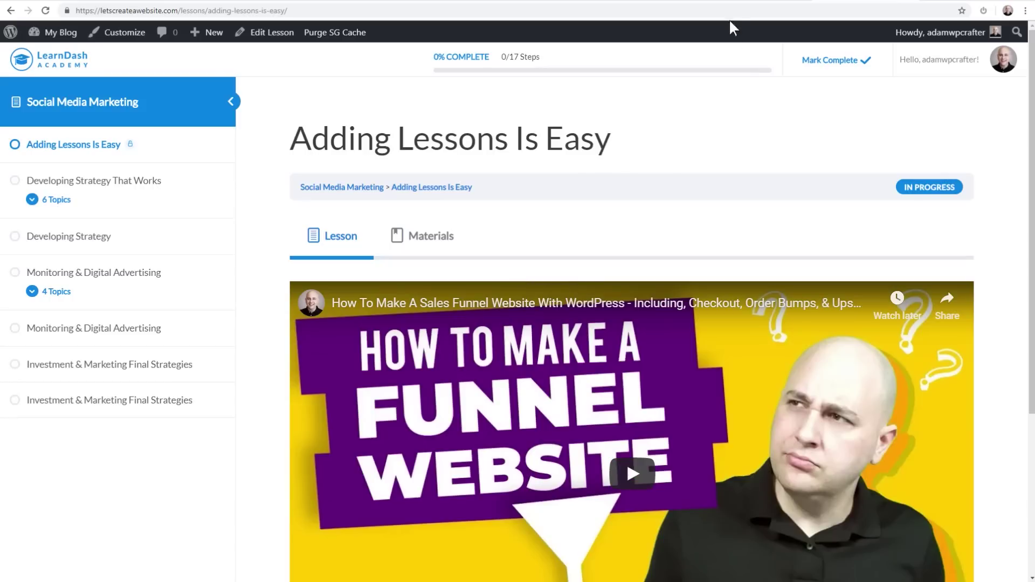
# Return to the lesson's content editor and expand Lesson Categories and Lesson Tags to examine their options.
pyautogui.click(763, 3)
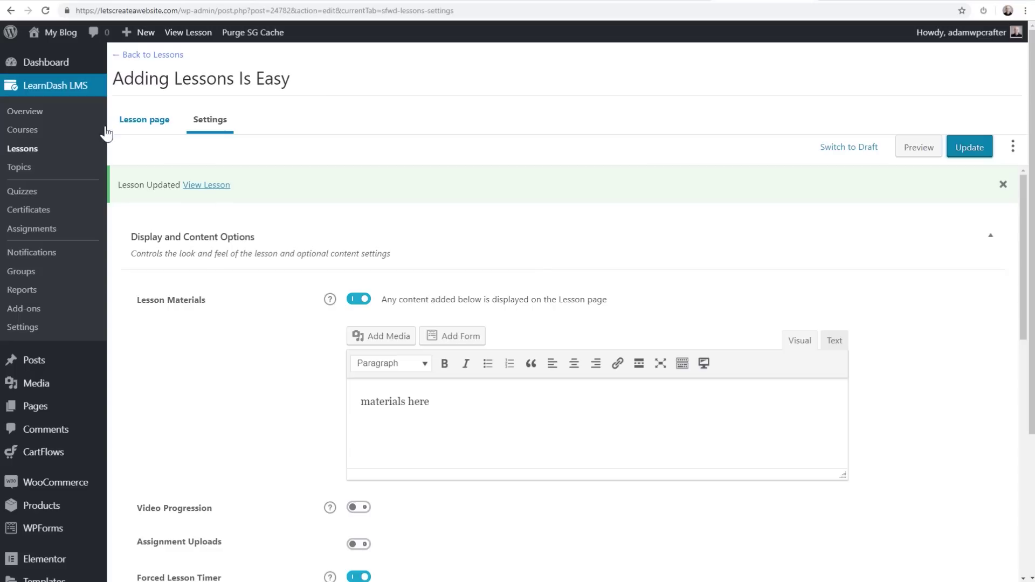
pyautogui.click(132, 120)
pyautogui.scroll(-5, 342, 250)
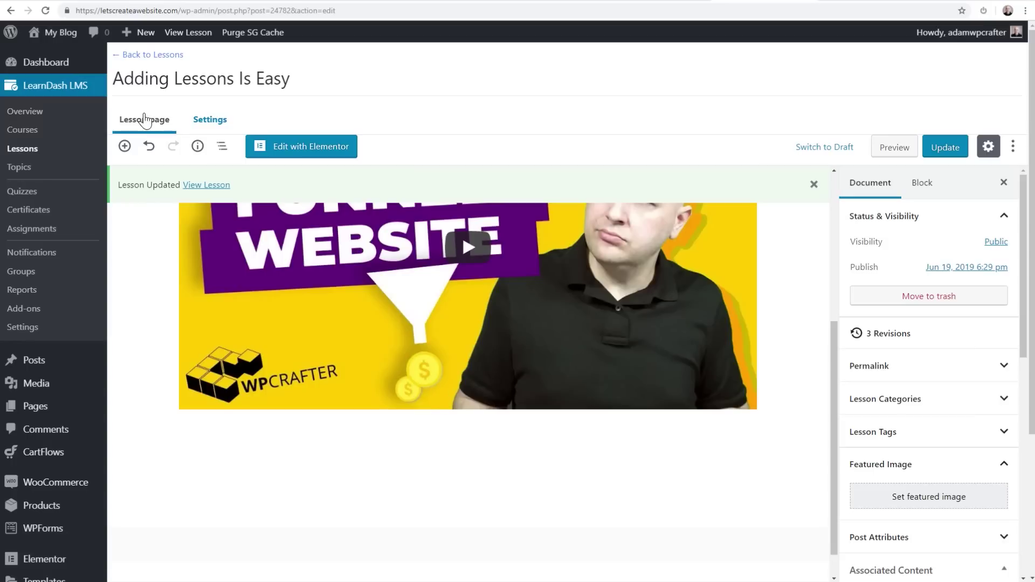
pyautogui.scroll(5, 151, 232)
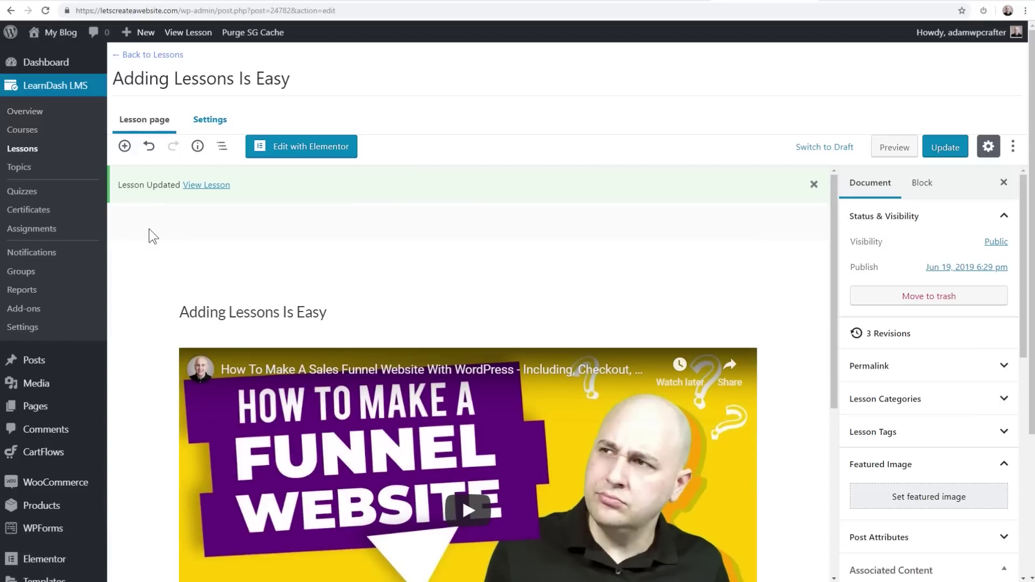
pyautogui.click(895, 401)
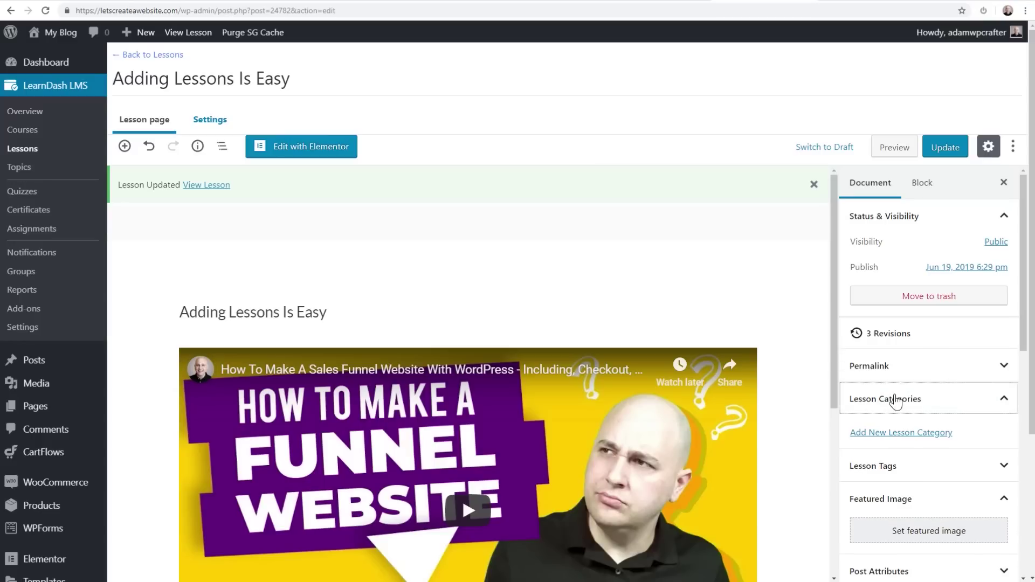
pyautogui.click(892, 470)
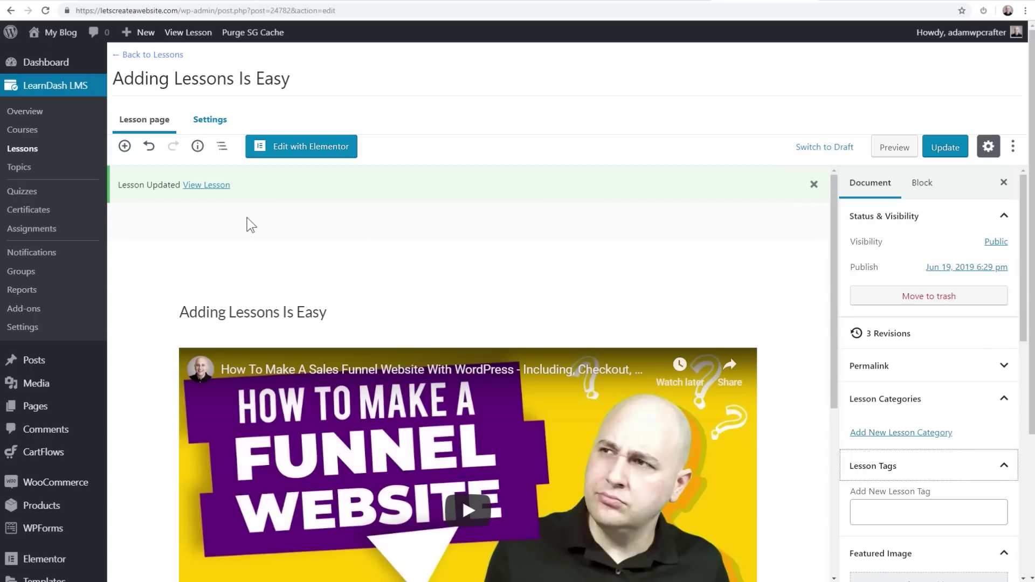
# Open the Social Media Marketing course for editing and display its course builder.
pyautogui.click(27, 129)
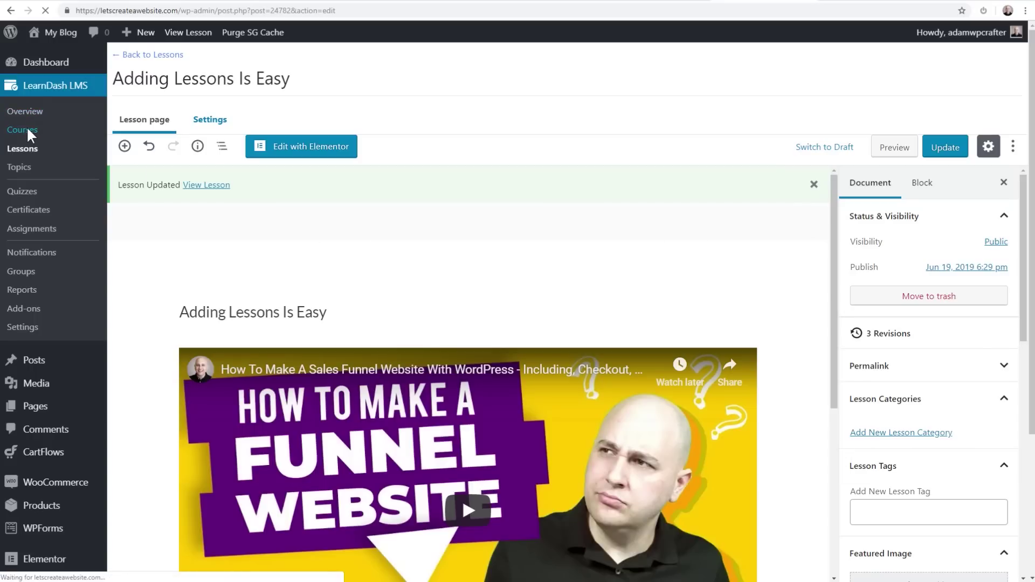
pyautogui.click(202, 321)
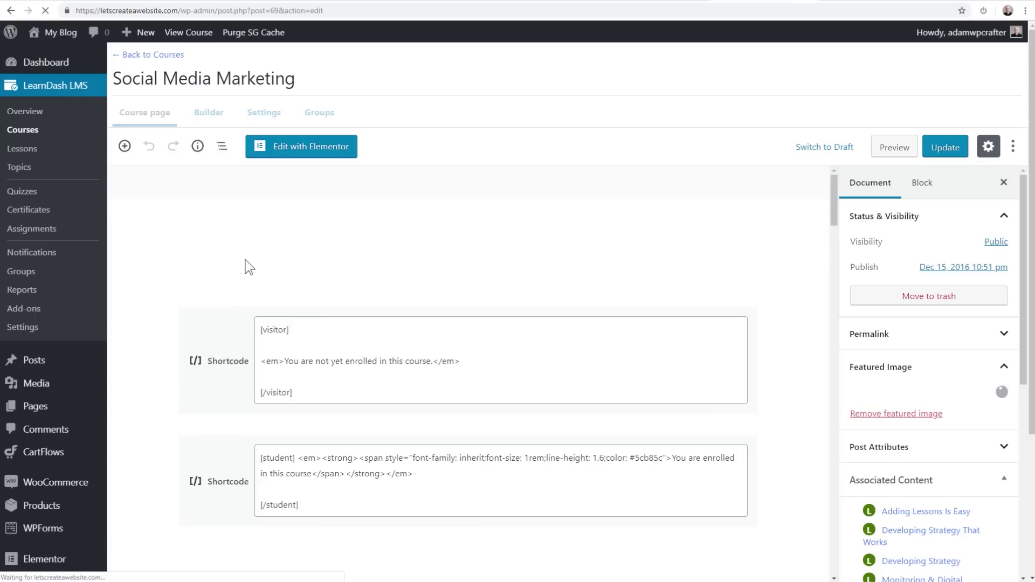
pyautogui.scroll(-8, 303, 303)
pyautogui.click(209, 121)
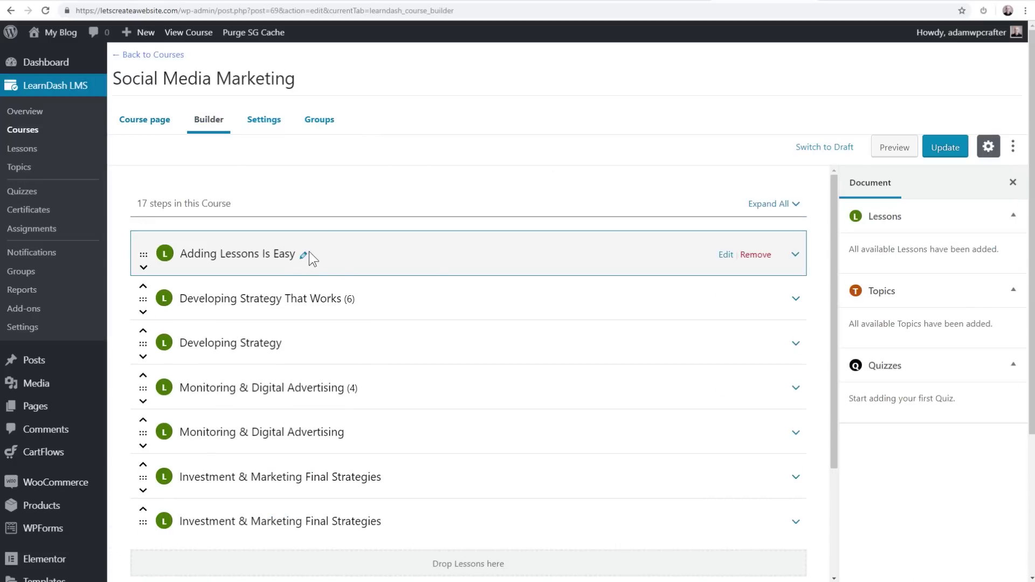
# Expand the "Adding Lessons Is Easy" lesson and add a topic titled "This is my new topic" to it.
pyautogui.click(795, 254)
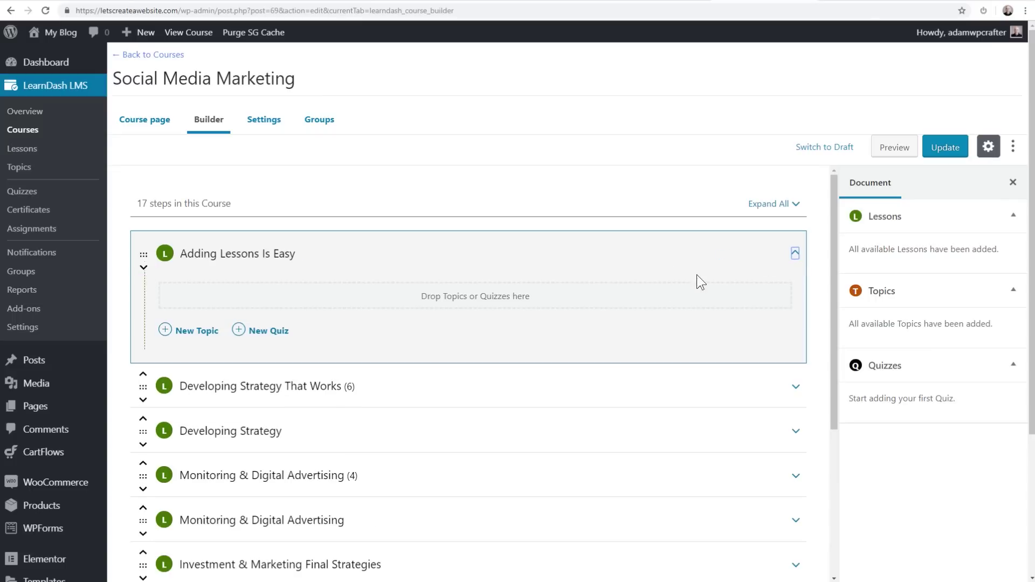
pyautogui.click(195, 331)
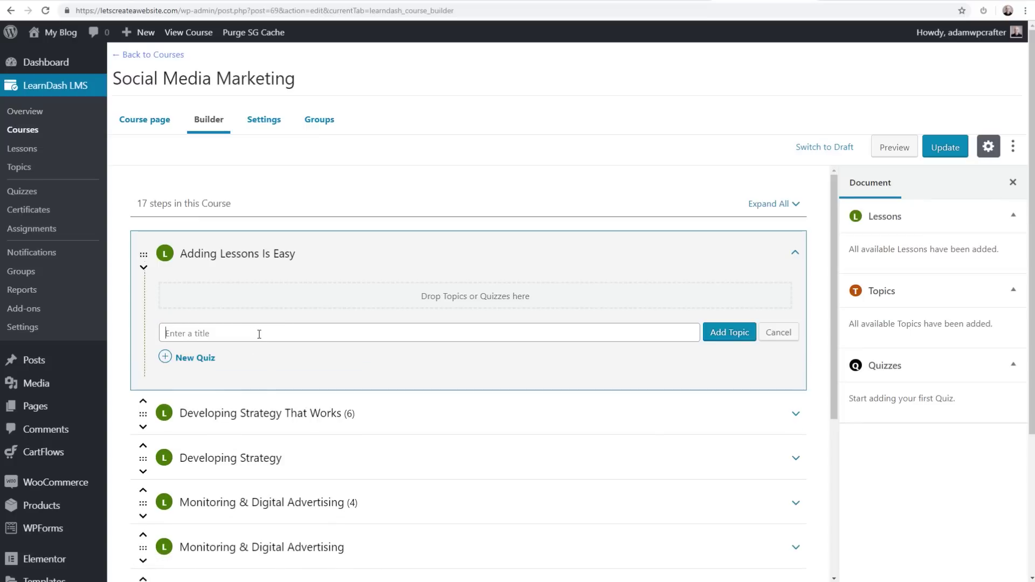
pyautogui.write('This is my new topic')
pyautogui.click(723, 333)
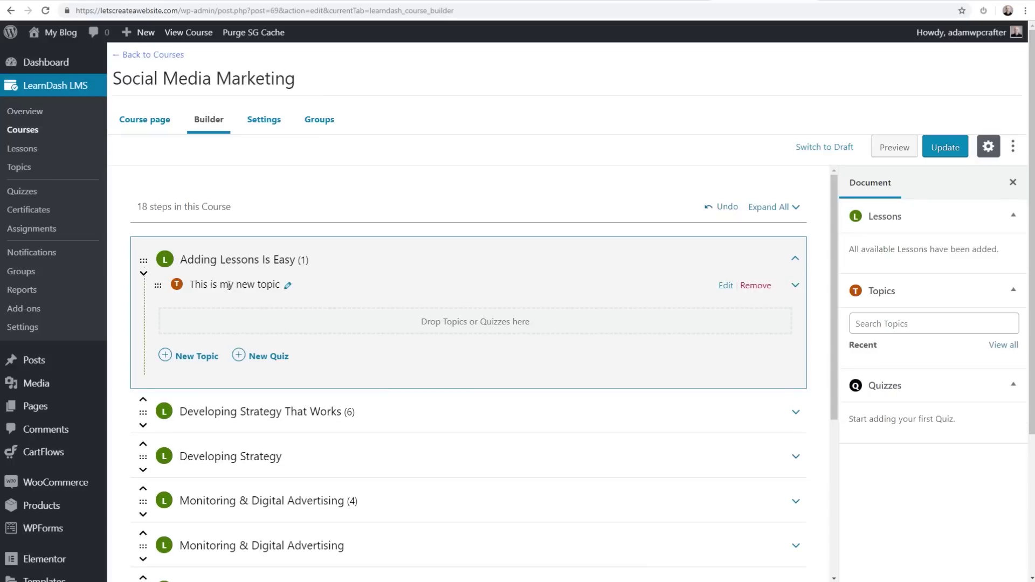
# Stay on the course builder and save the Social Media Marketing course with its new topic.
pyautogui.moveTo(666, 278)
pyautogui.moveTo(228, 286)
pyautogui.click(723, 286)
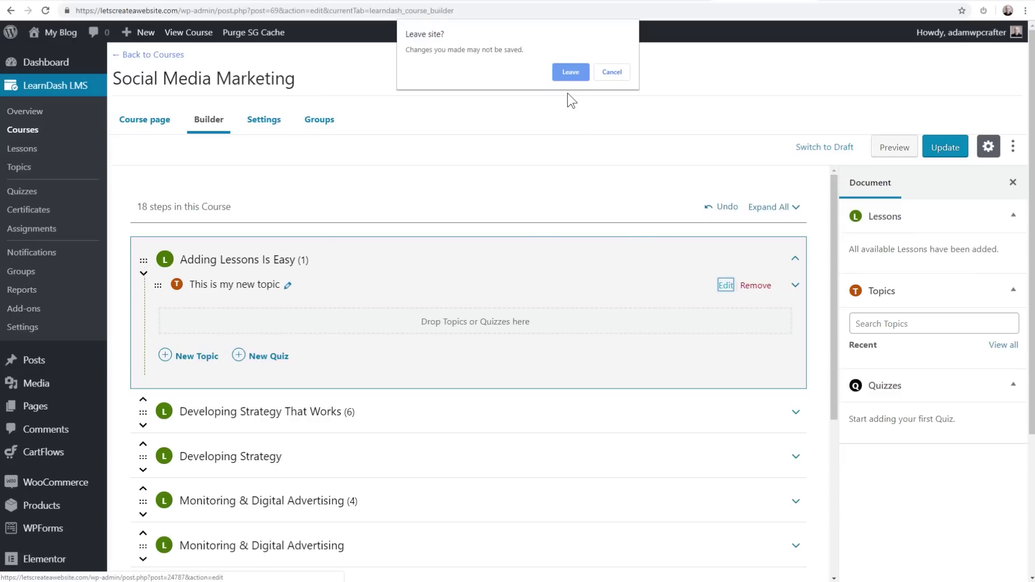
pyautogui.click(613, 72)
pyautogui.click(937, 147)
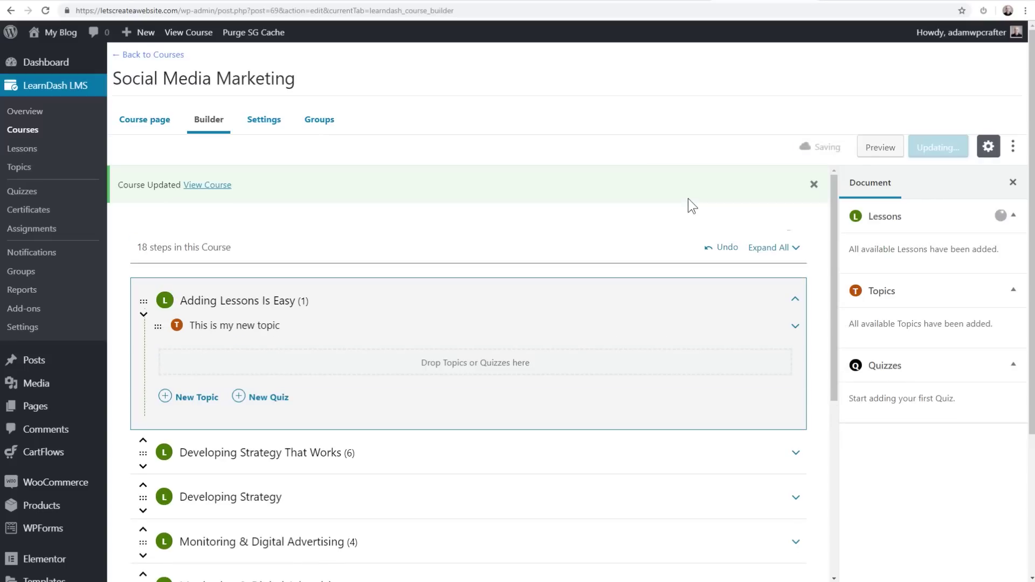
# Open the topic "This is my new topic" for editing and look at its title and content areas.
pyautogui.moveTo(722, 327)
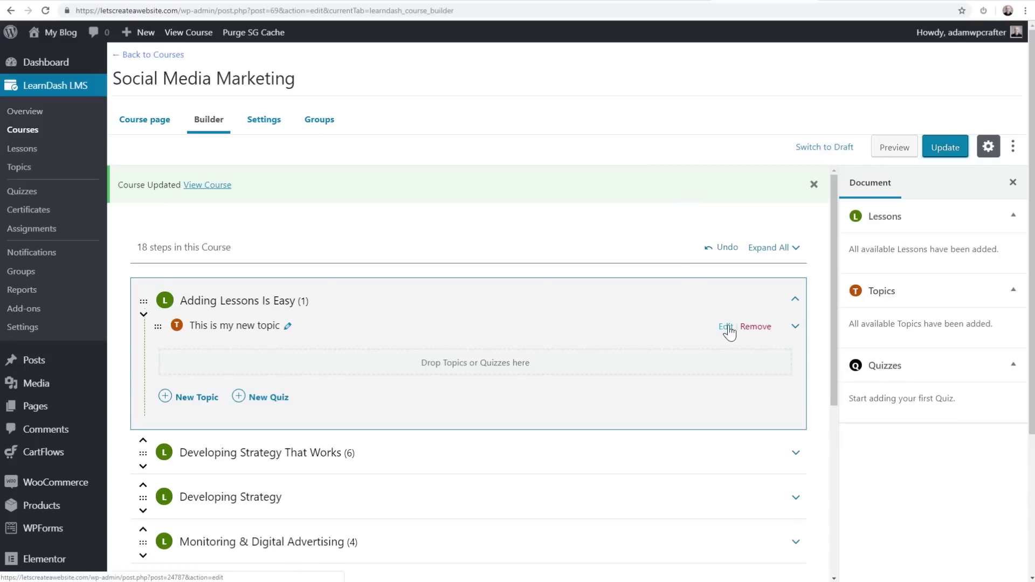
pyautogui.click(716, 326)
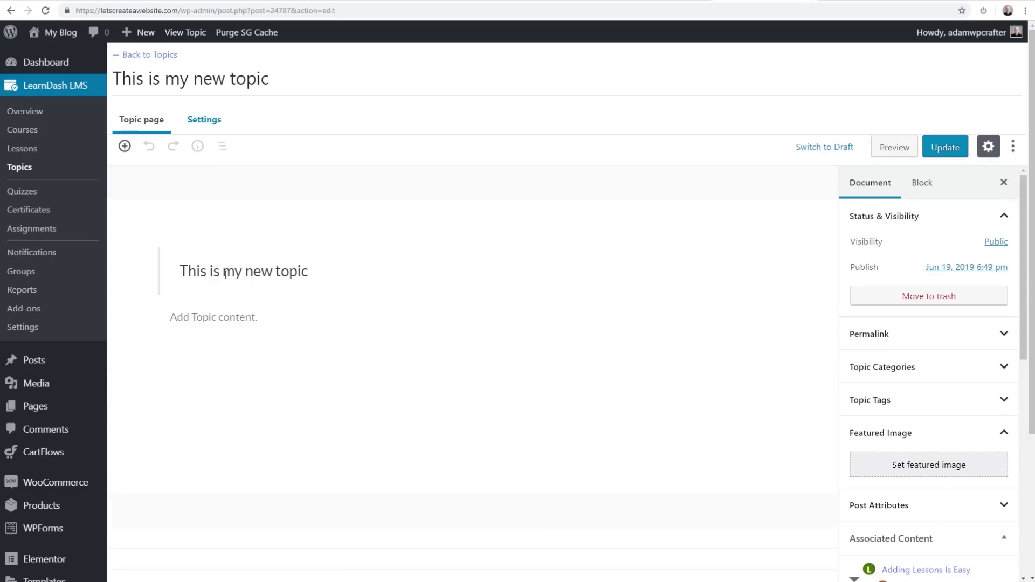
pyautogui.click(204, 268)
pyautogui.click(315, 318)
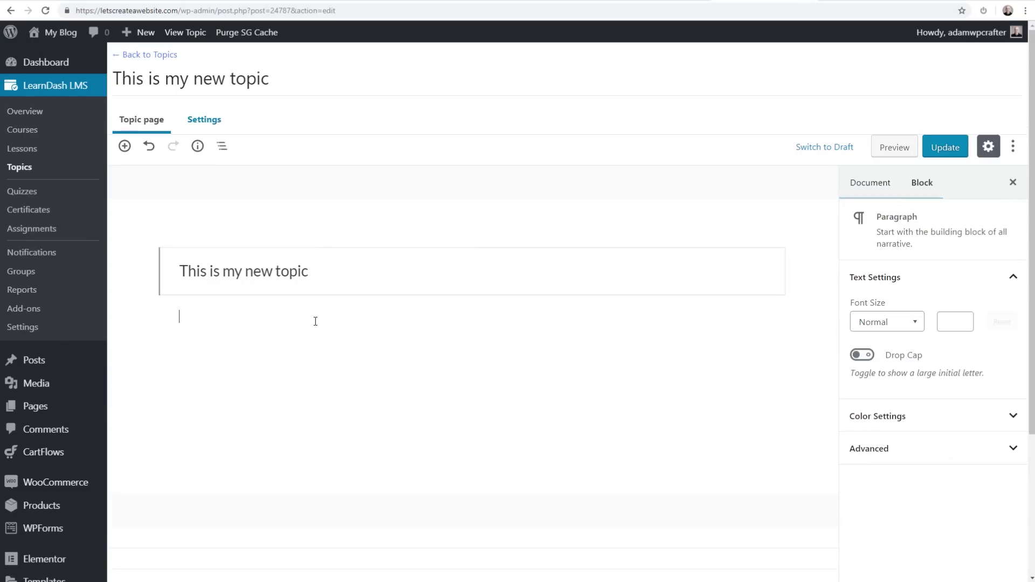
# Review the topic's display, access and course grid settings and return to its content page.
pyautogui.click(205, 120)
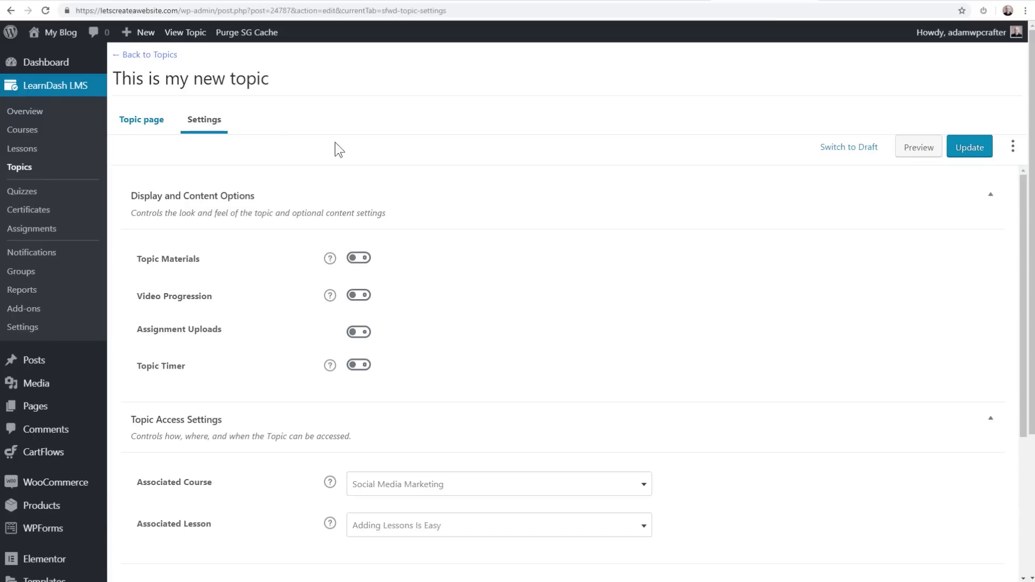
pyautogui.scroll(-3, 411, 169)
pyautogui.scroll(-4, 452, 301)
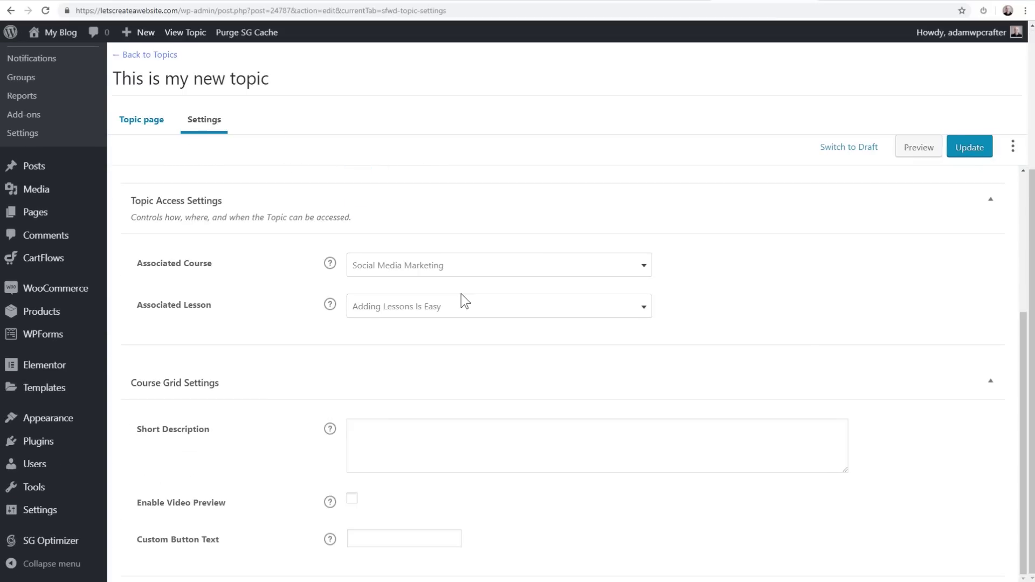
pyautogui.scroll(2, 411, 220)
pyautogui.scroll(-2, 294, 247)
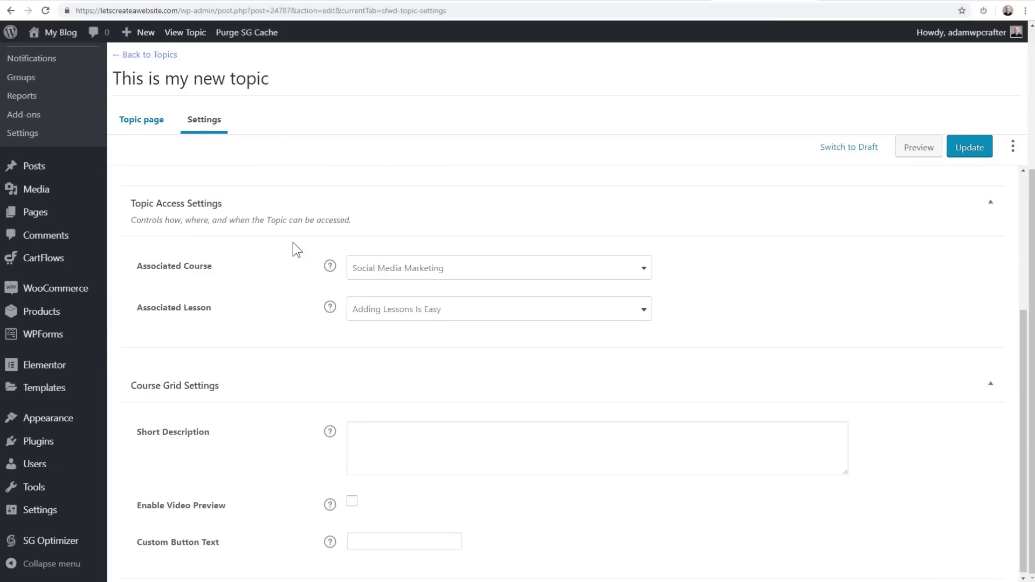
pyautogui.scroll(4, 291, 247)
pyautogui.click(145, 120)
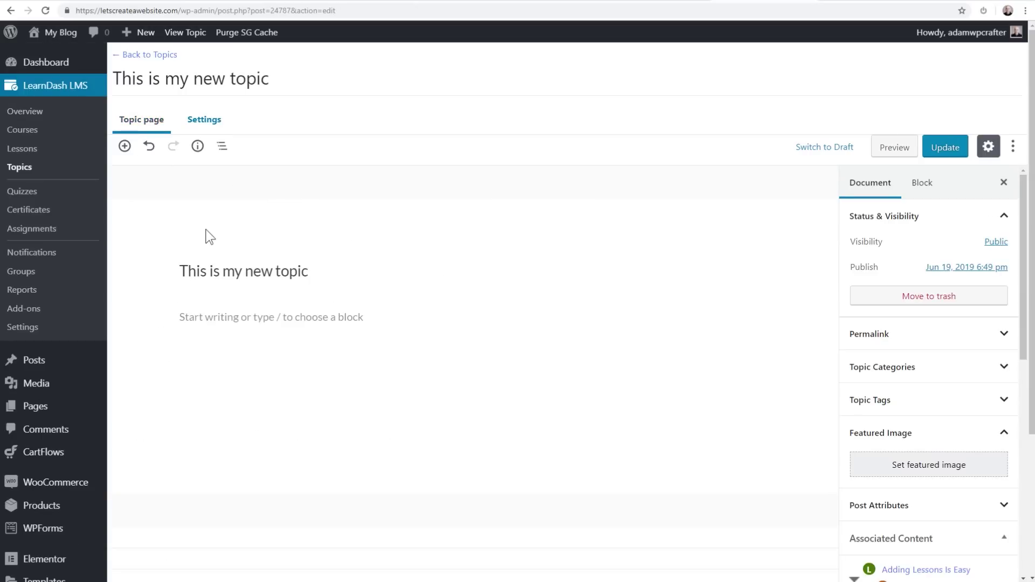
# Leave the topic without saving and reopen the Social Media Marketing course in its course builder.
pyautogui.click(22, 130)
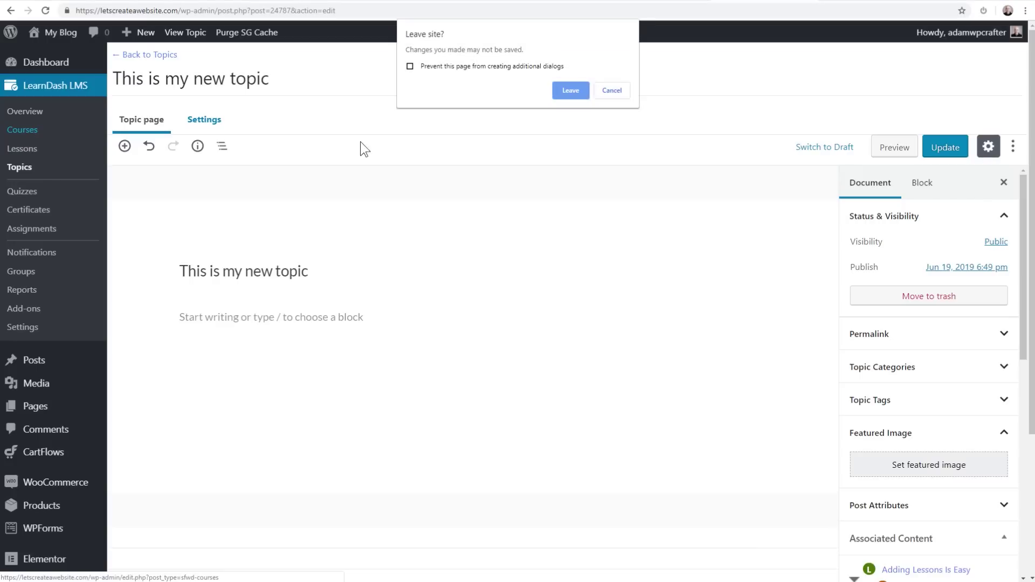
pyautogui.click(564, 91)
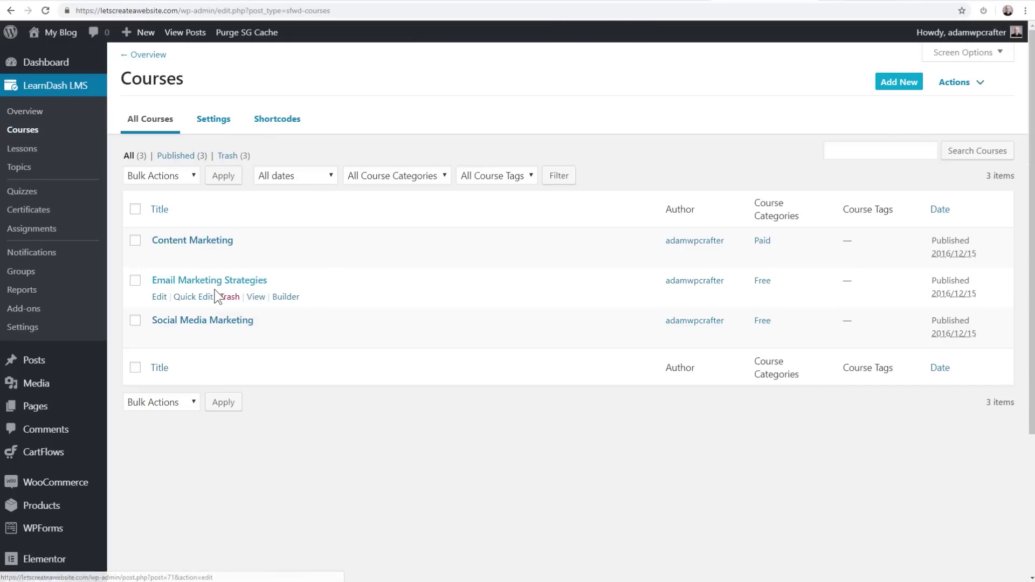
pyautogui.click(237, 320)
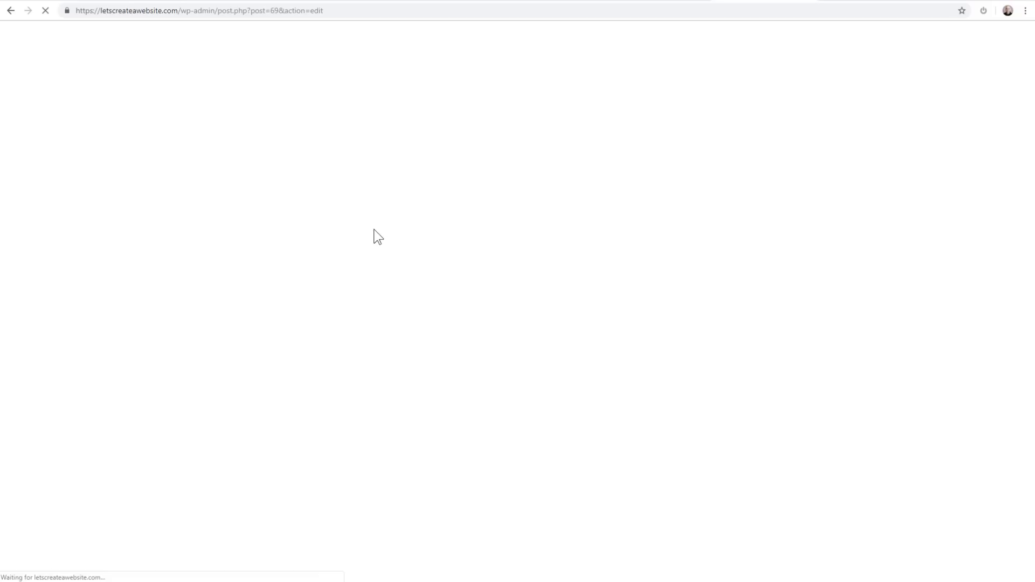
pyautogui.scroll(-5, 369, 227)
pyautogui.scroll(-2, 368, 227)
pyautogui.click(210, 120)
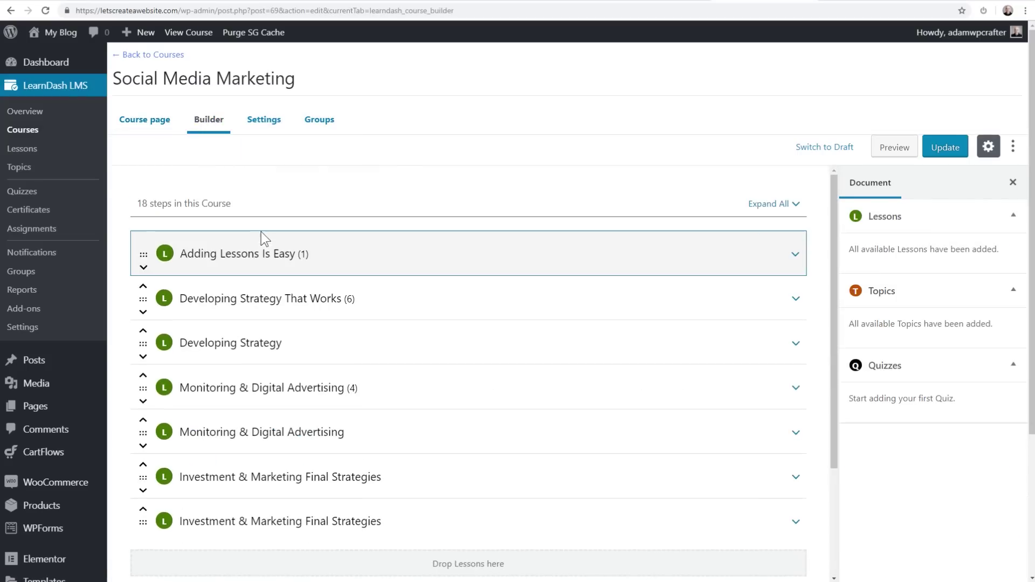
# Add a quiz titled "Lessons Is Easy Quiz" to the "Adding Lessons Is Easy" lesson and save the course.
pyautogui.click(795, 254)
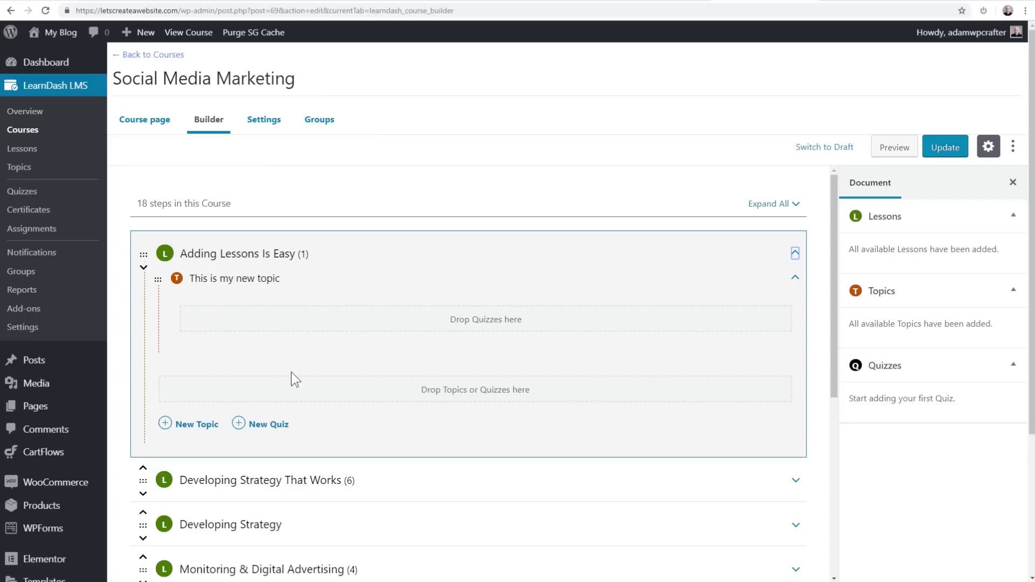
pyautogui.click(269, 425)
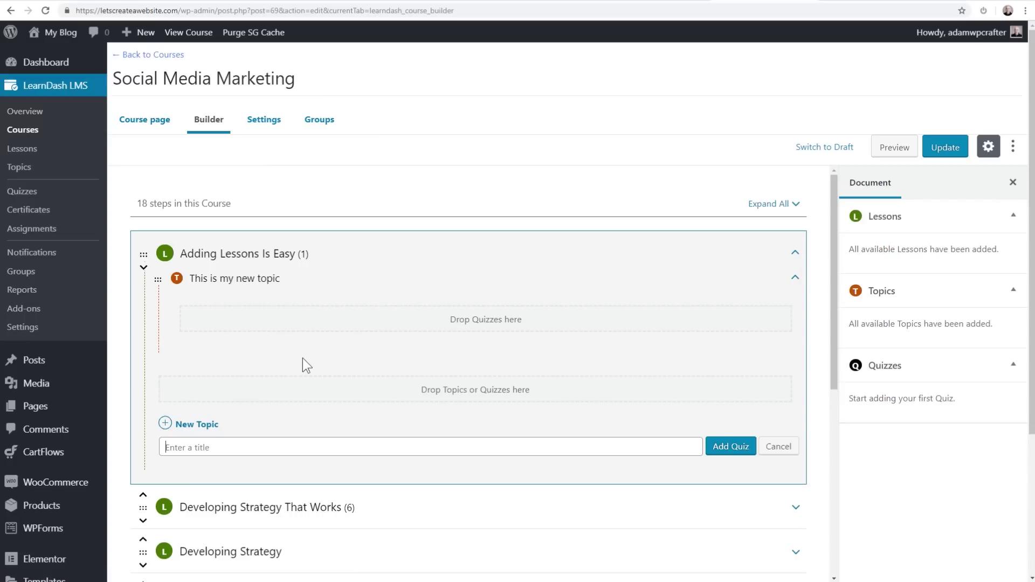
pyautogui.write('Lessons Is Easy Quiz')
pyautogui.click(730, 446)
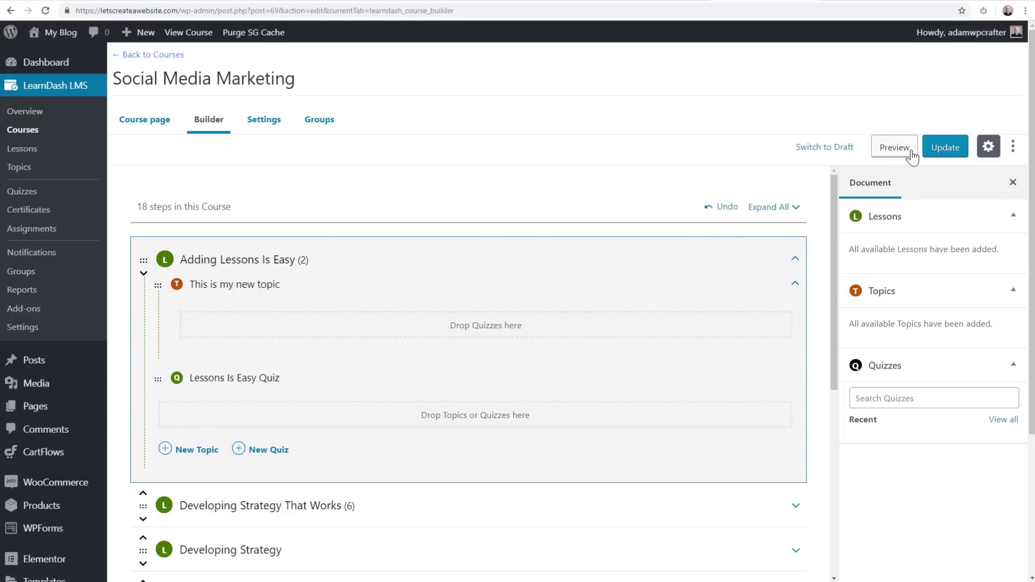
pyautogui.click(944, 147)
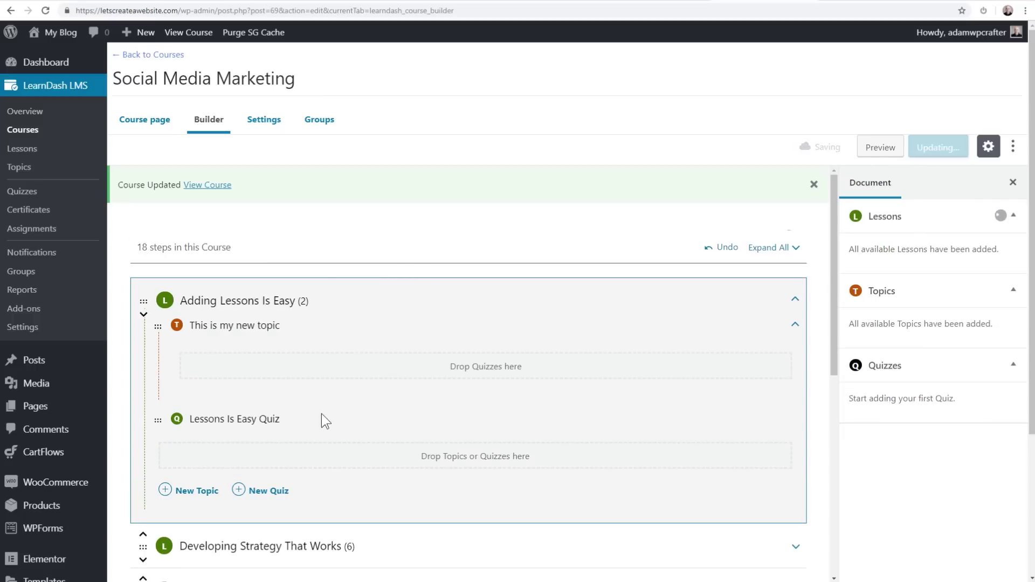
# Open "Lessons Is Easy Quiz" for editing and examine its access, progression, display, results and course grid settings.
pyautogui.click(747, 420)
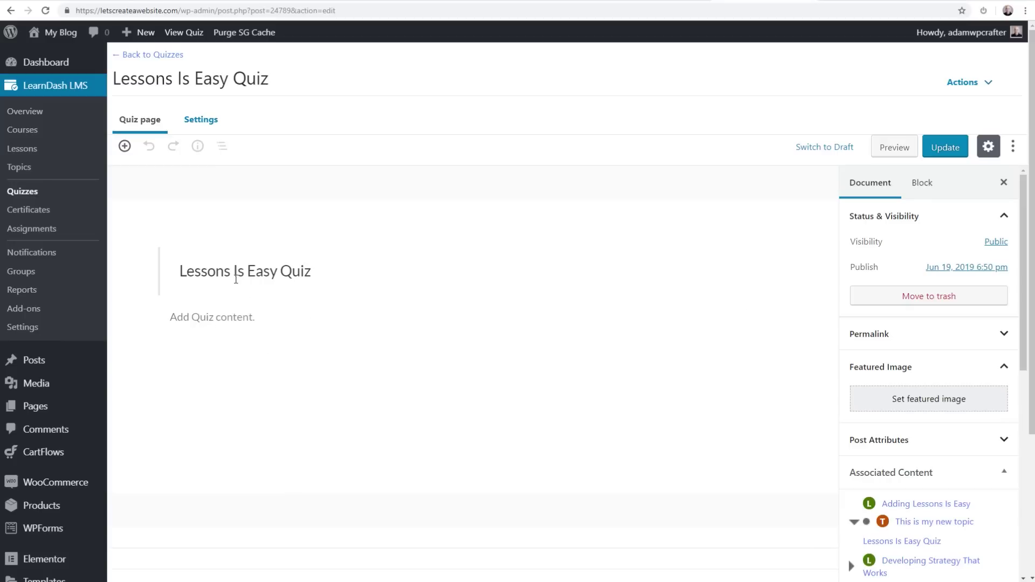
pyautogui.click(201, 120)
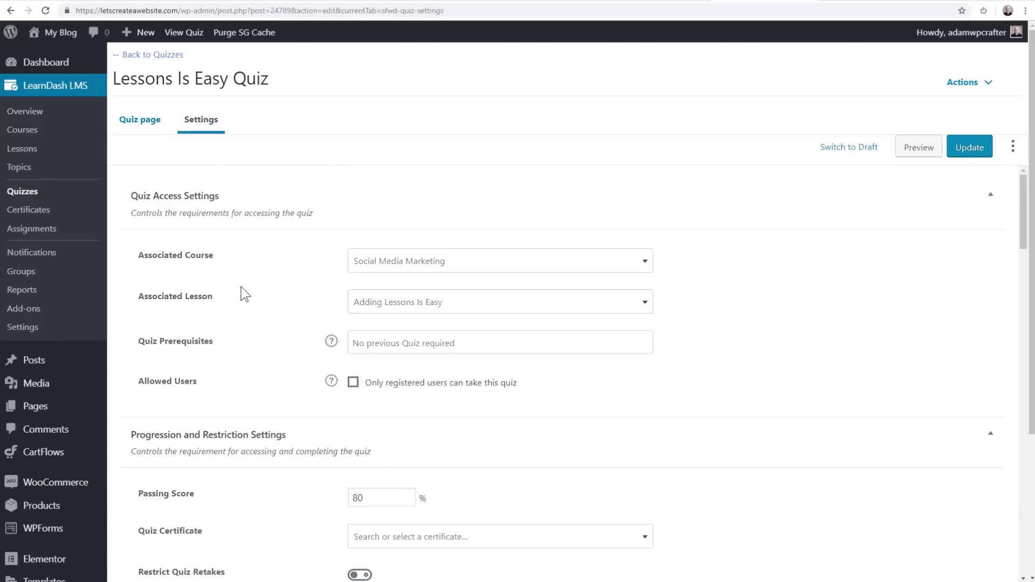
pyautogui.scroll(-4, 259, 282)
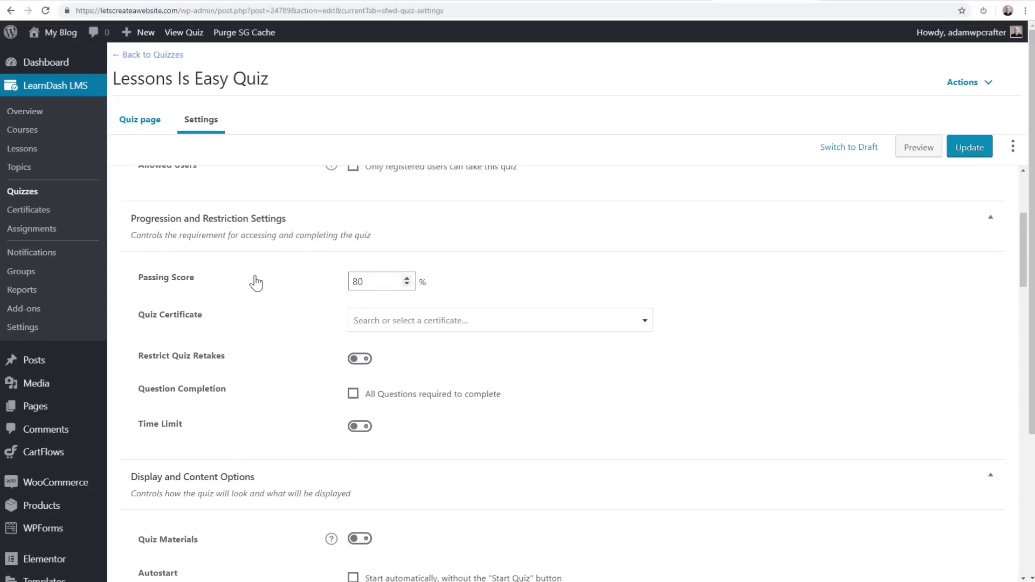
pyautogui.scroll(-2, 256, 282)
pyautogui.scroll(2, 256, 283)
pyautogui.scroll(-1, 248, 310)
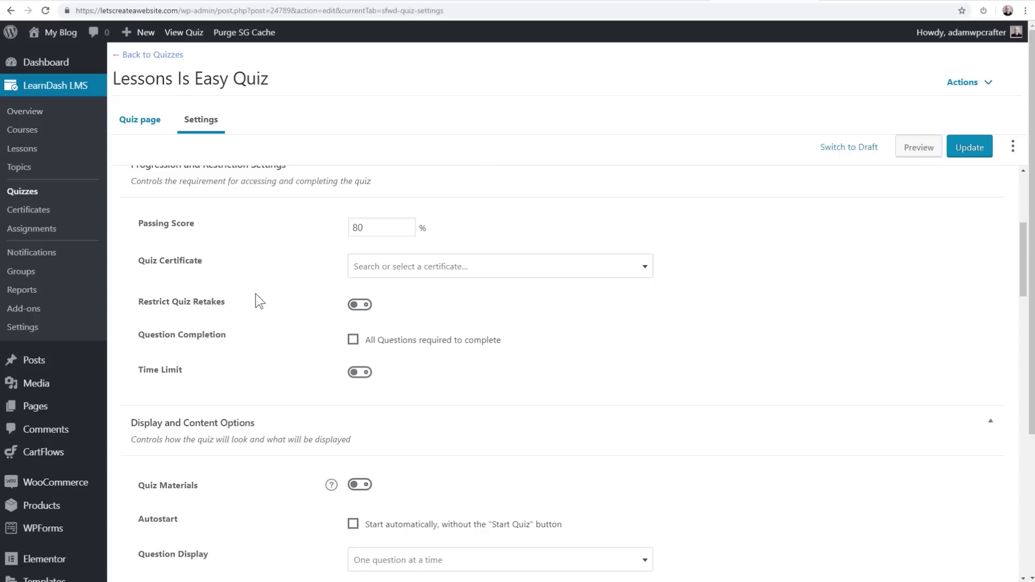
pyautogui.scroll(-1, 258, 301)
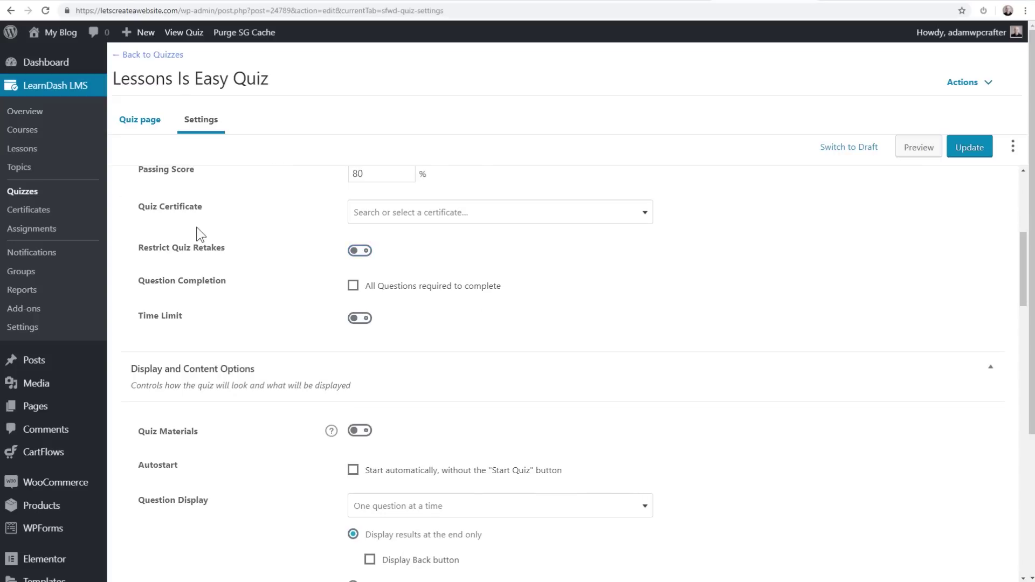
pyautogui.scroll(-7, 213, 273)
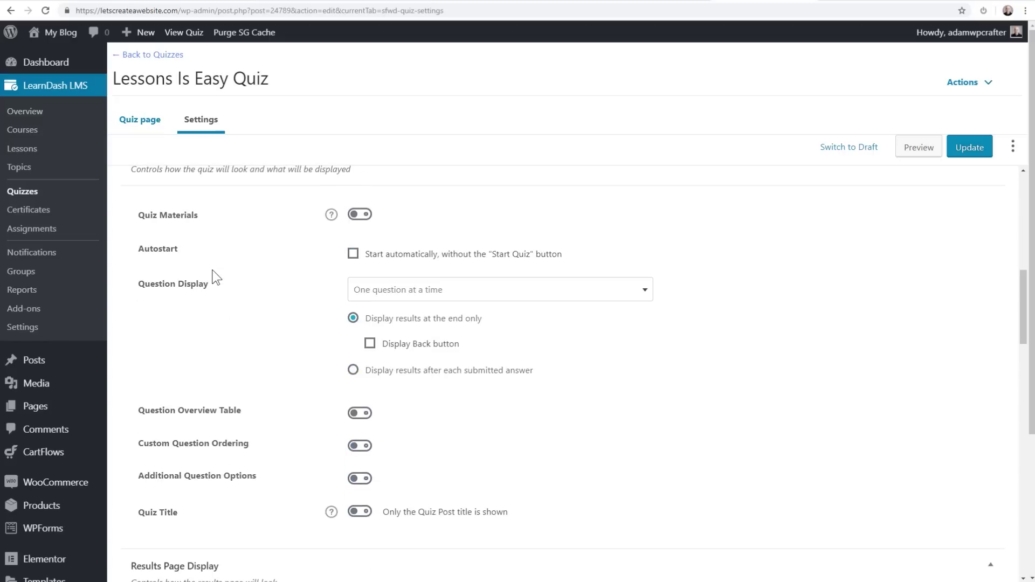
pyautogui.scroll(-6, 214, 272)
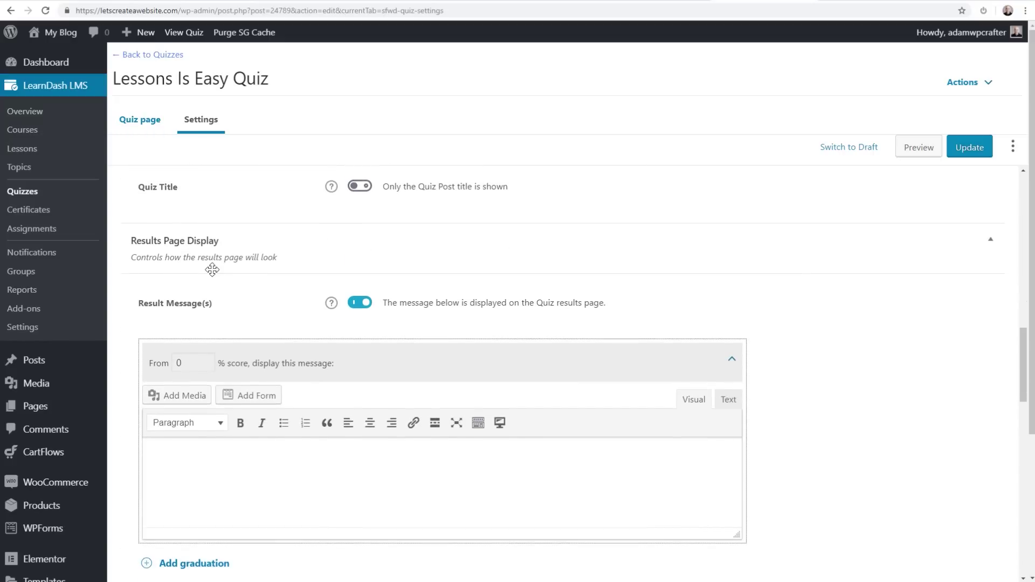
pyautogui.scroll(-4, 236, 342)
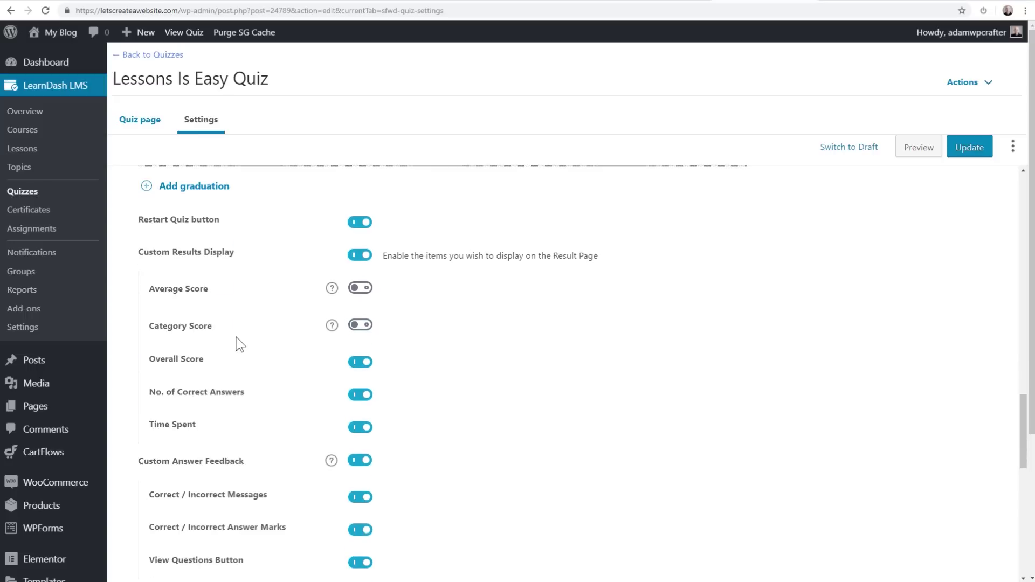
pyautogui.scroll(-5, 236, 337)
pyautogui.scroll(-7, 236, 337)
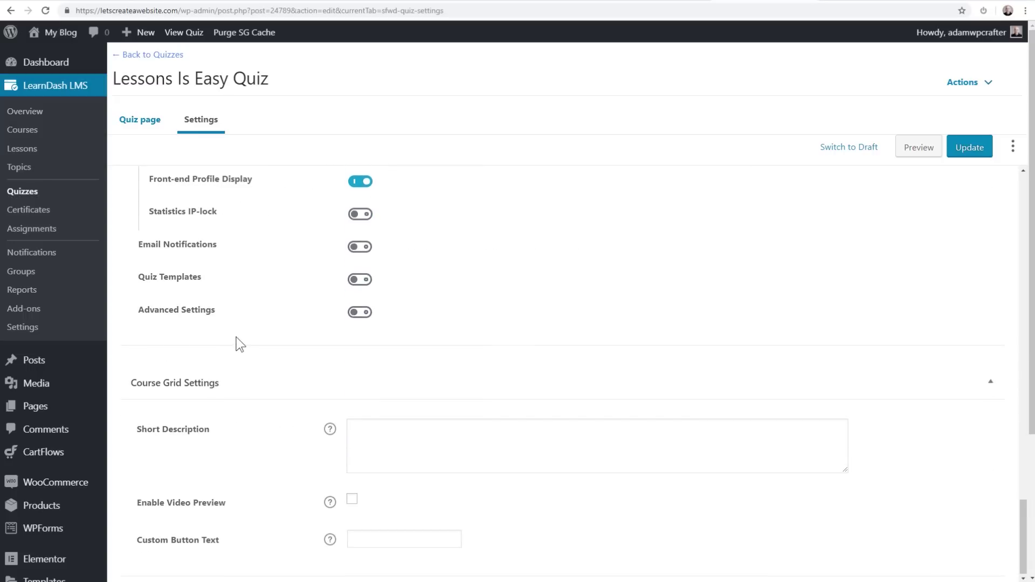
pyautogui.scroll(15, 236, 337)
pyautogui.scroll(15, 236, 337)
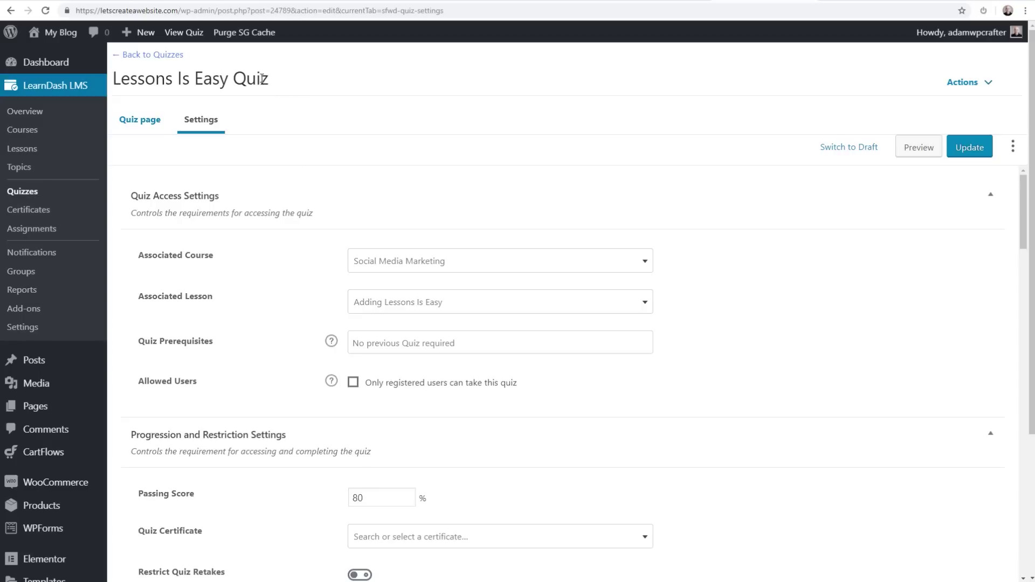
# Search the LearnDash support documentation for "quiz" and return to the quiz's settings.
pyautogui.click(345, 2)
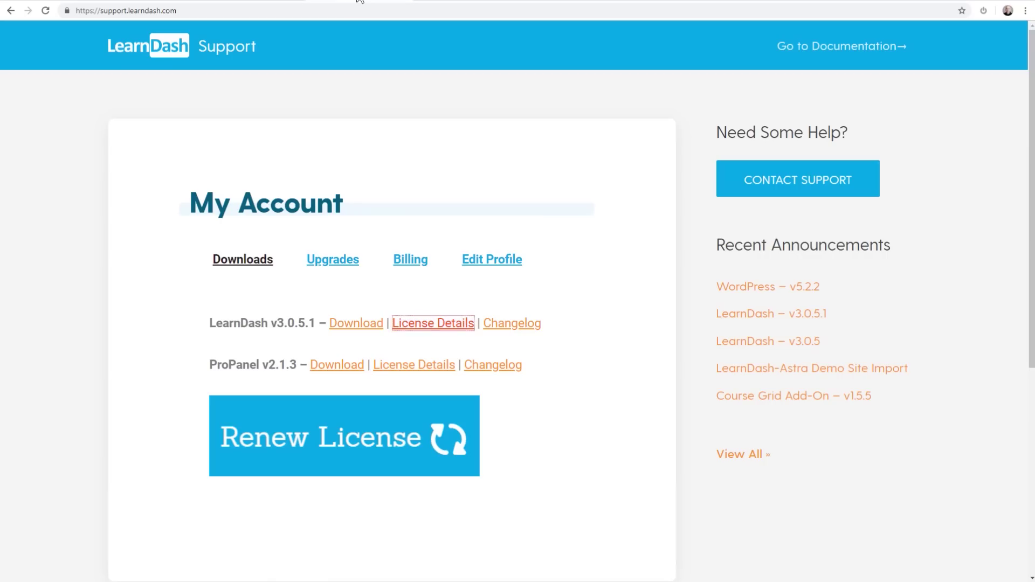
pyautogui.click(276, 2)
pyautogui.moveTo(386, 205); pyautogui.dragTo(285, 204)
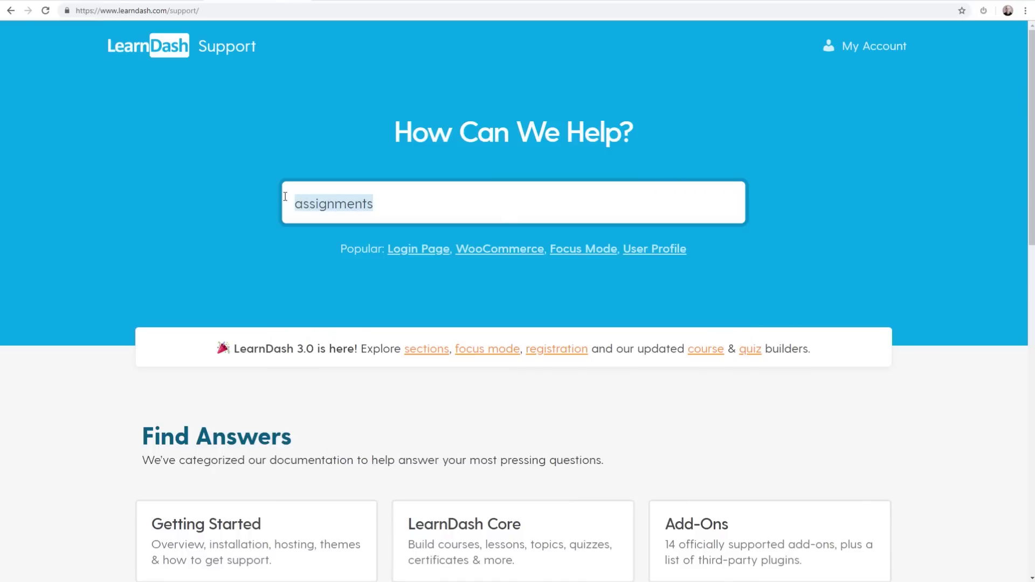
pyautogui.write('quiz')
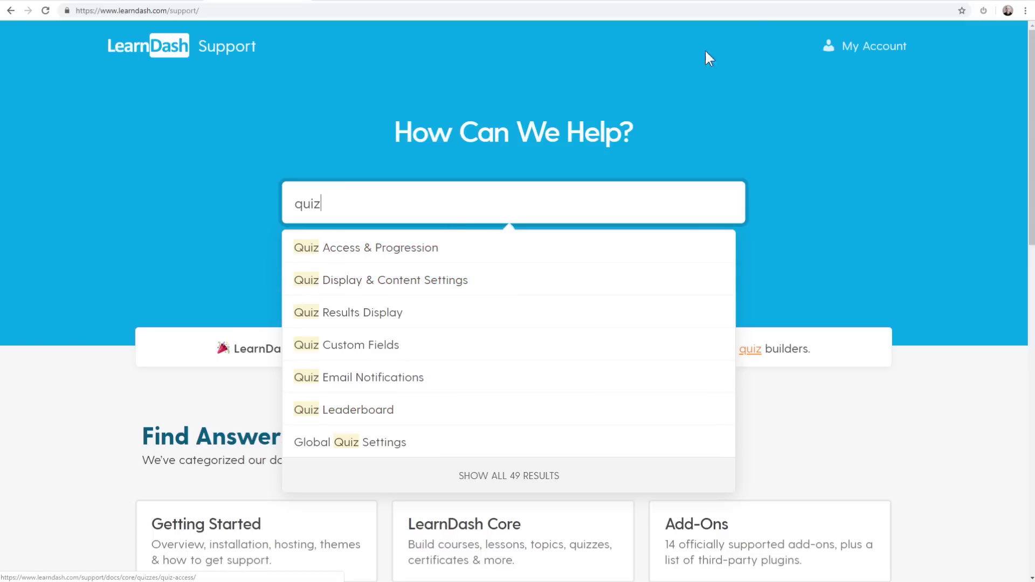
pyautogui.click(853, 2)
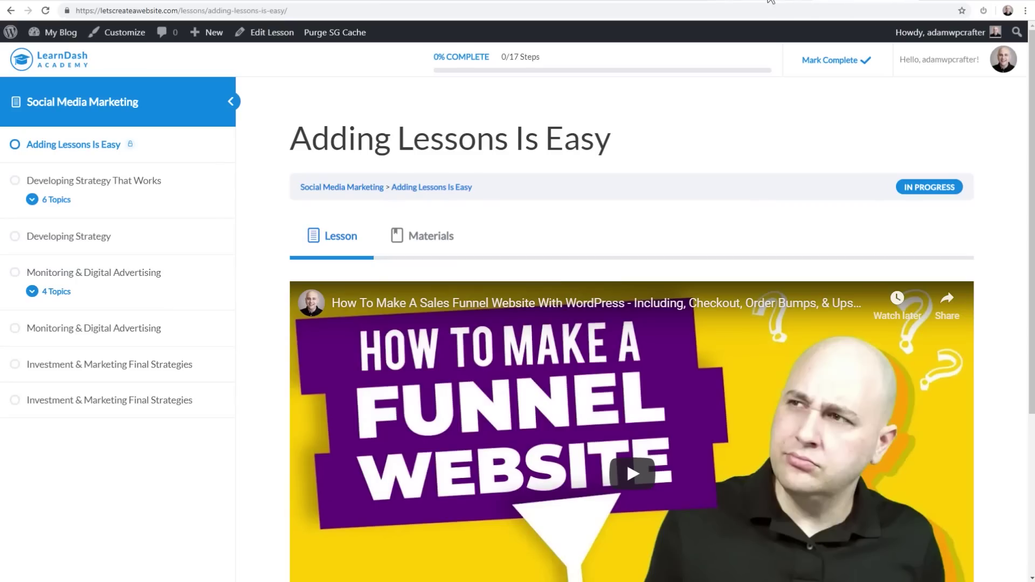
pyautogui.click(776, 3)
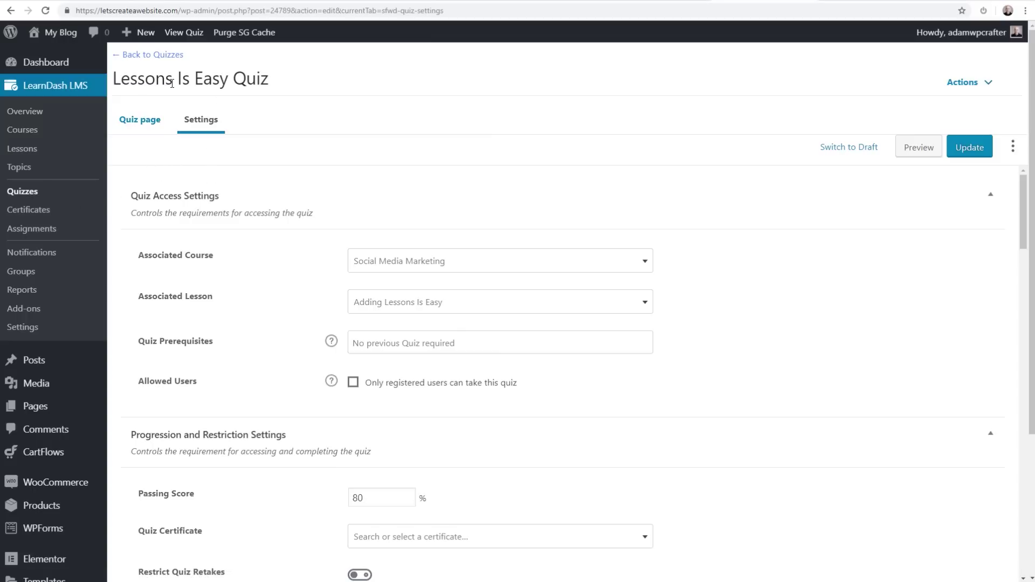
# Open the question management page of "Lessons Is Easy Quiz" from the list of quizzes.
pyautogui.click(147, 120)
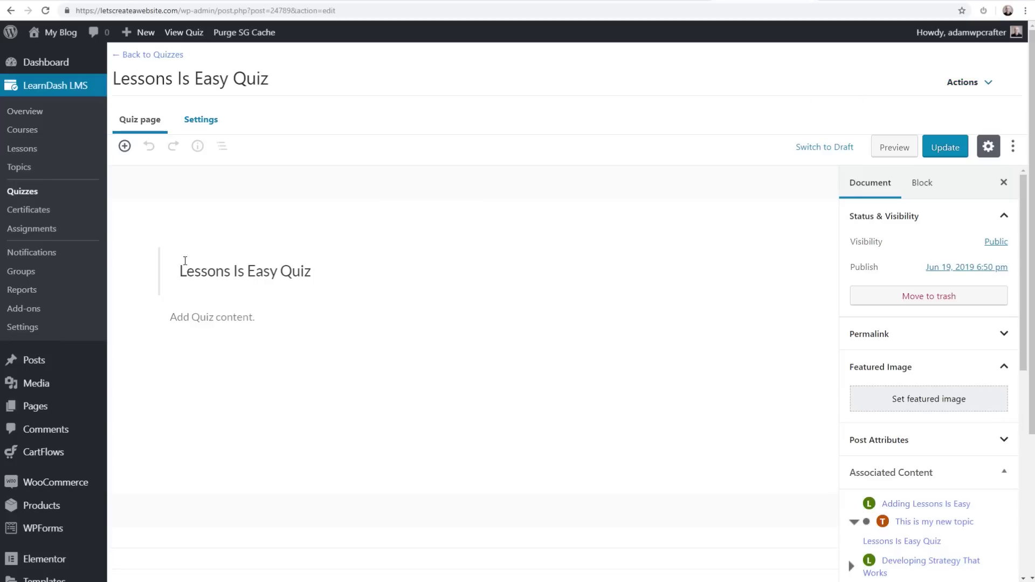
pyautogui.click(31, 197)
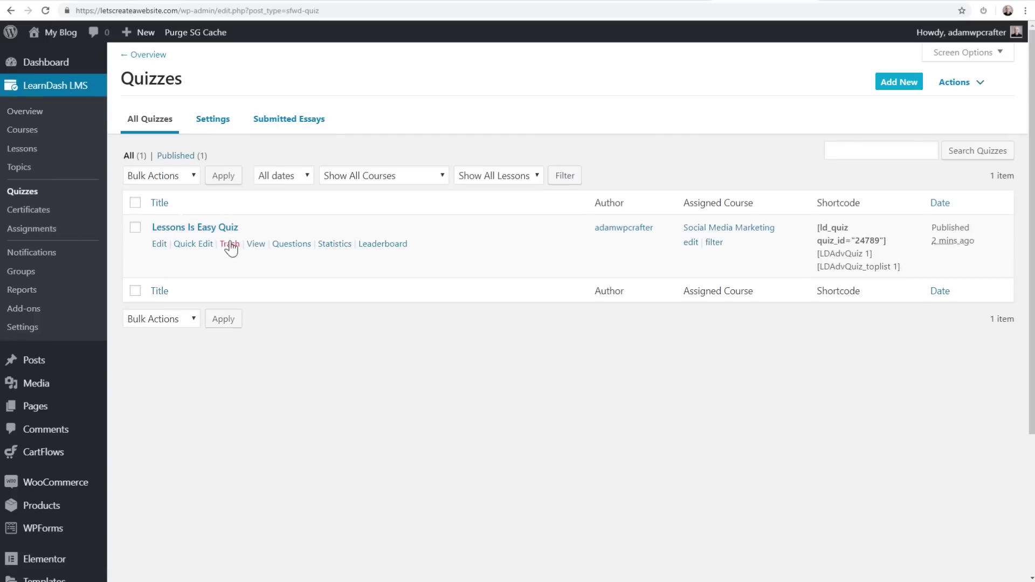
pyautogui.click(290, 246)
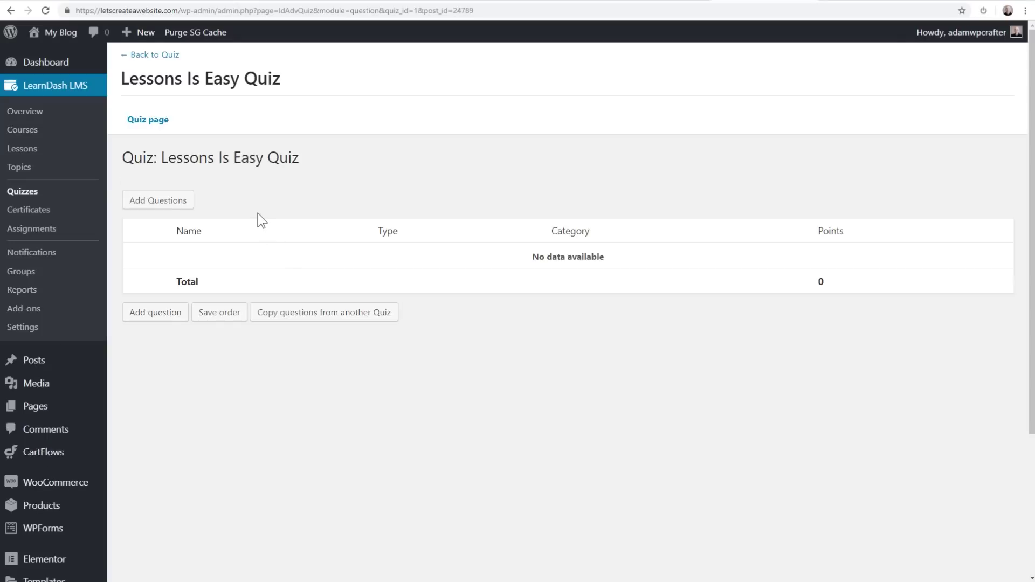
# Start a new question for the quiz and examine its title, points, category, question, answer message, hint, answer type and answer settings.
pyautogui.click(162, 204)
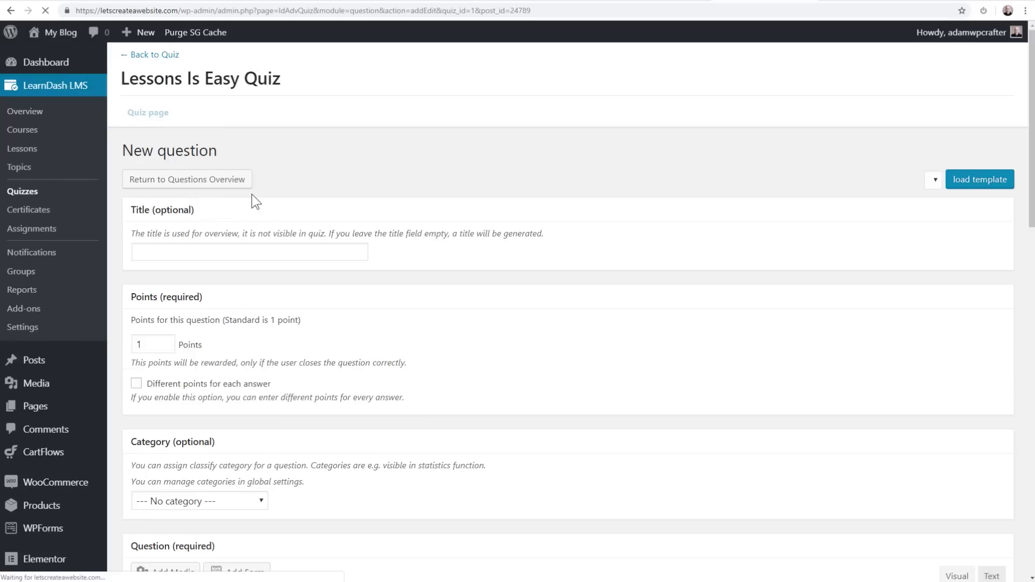
pyautogui.scroll(-1, 409, 204)
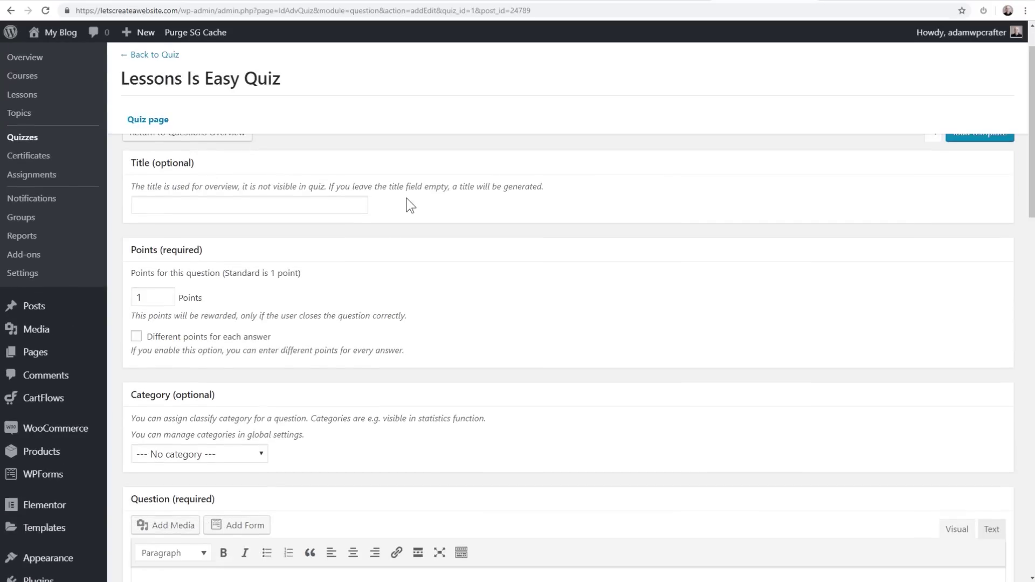
pyautogui.scroll(1, 404, 205)
pyautogui.click(206, 259)
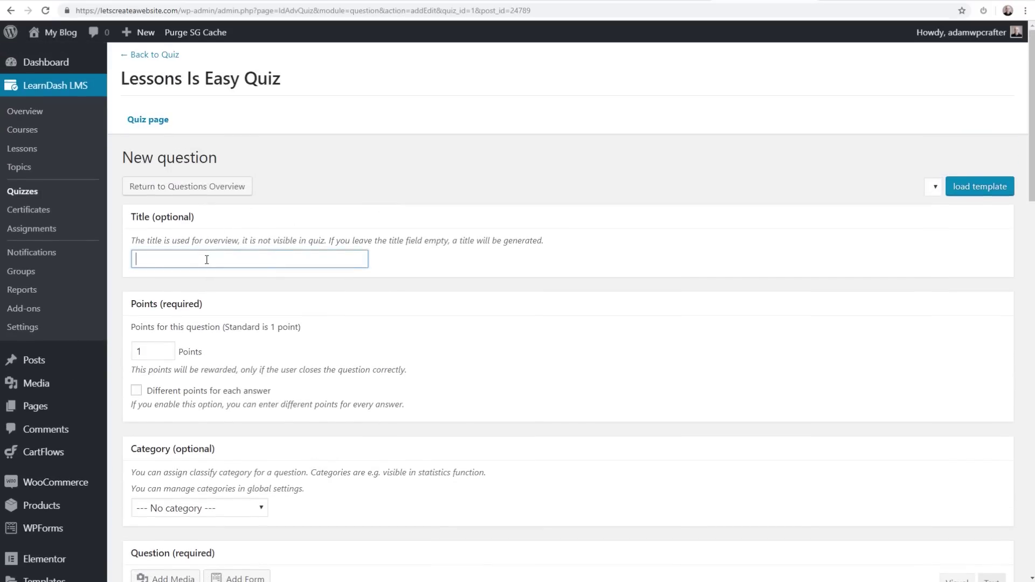
pyautogui.scroll(-2, 380, 249)
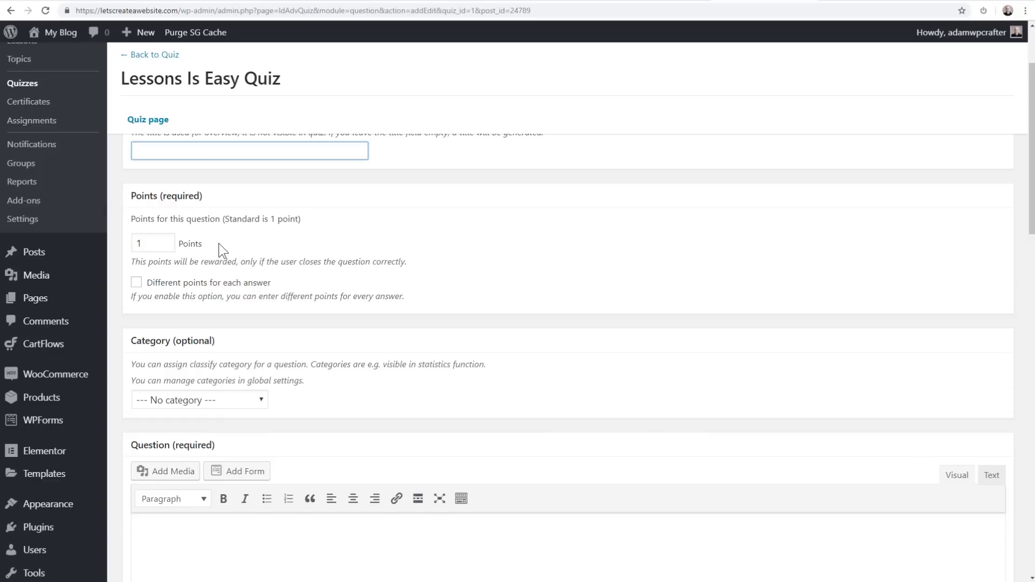
pyautogui.scroll(-3, 220, 248)
pyautogui.scroll(-2, 369, 225)
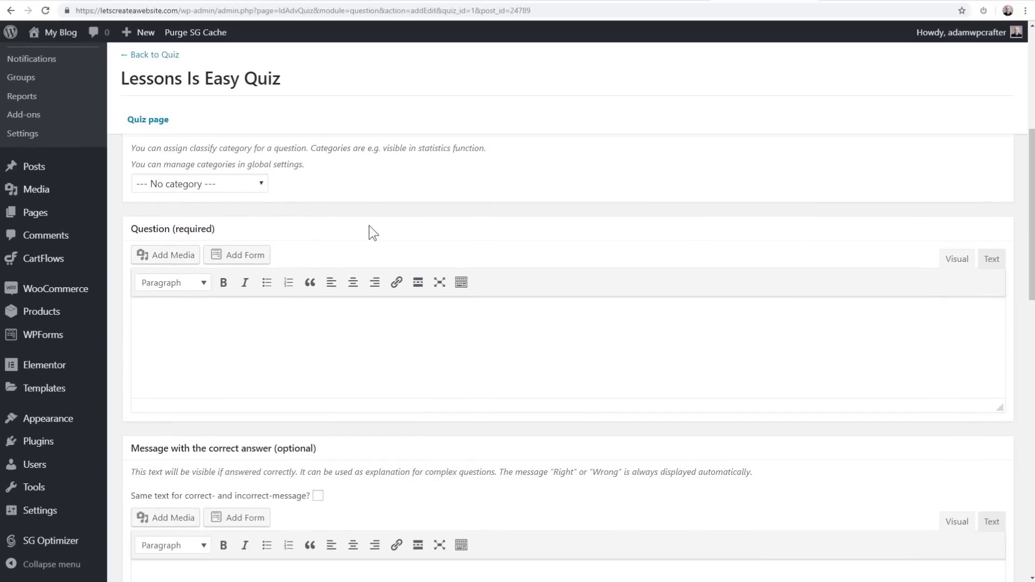
pyautogui.click(270, 276)
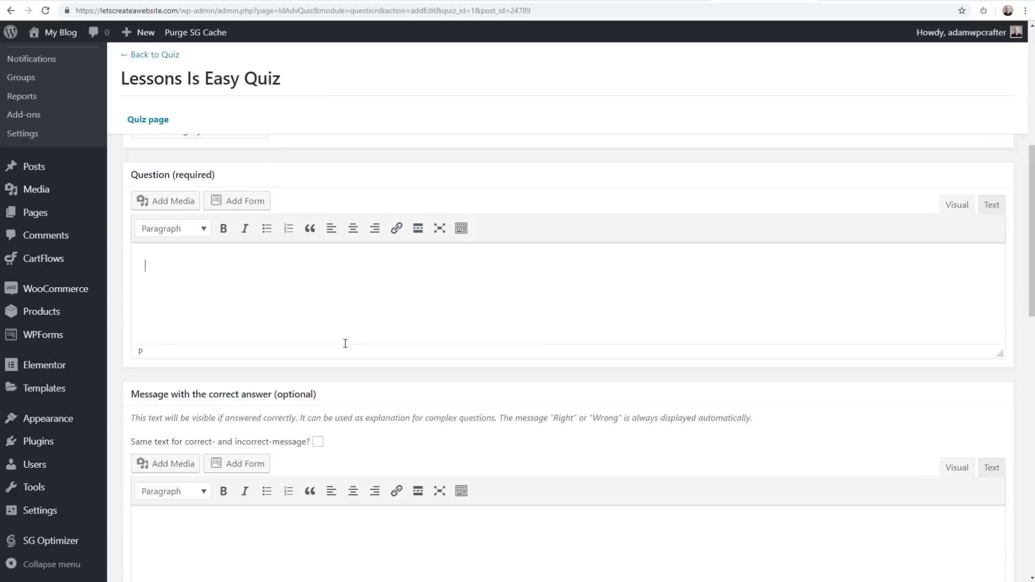
pyautogui.scroll(-3, 341, 318)
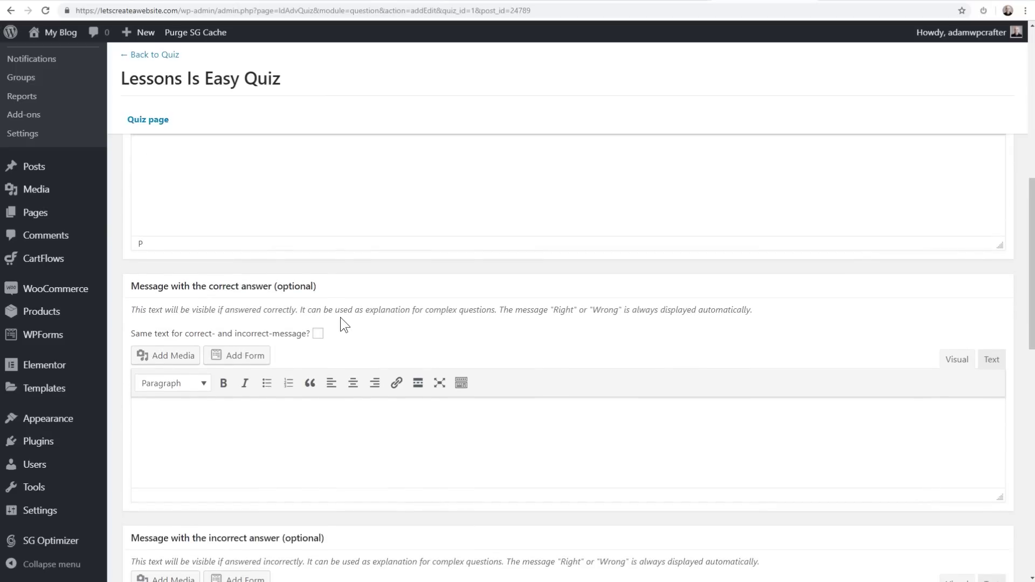
pyautogui.scroll(-1, 341, 309)
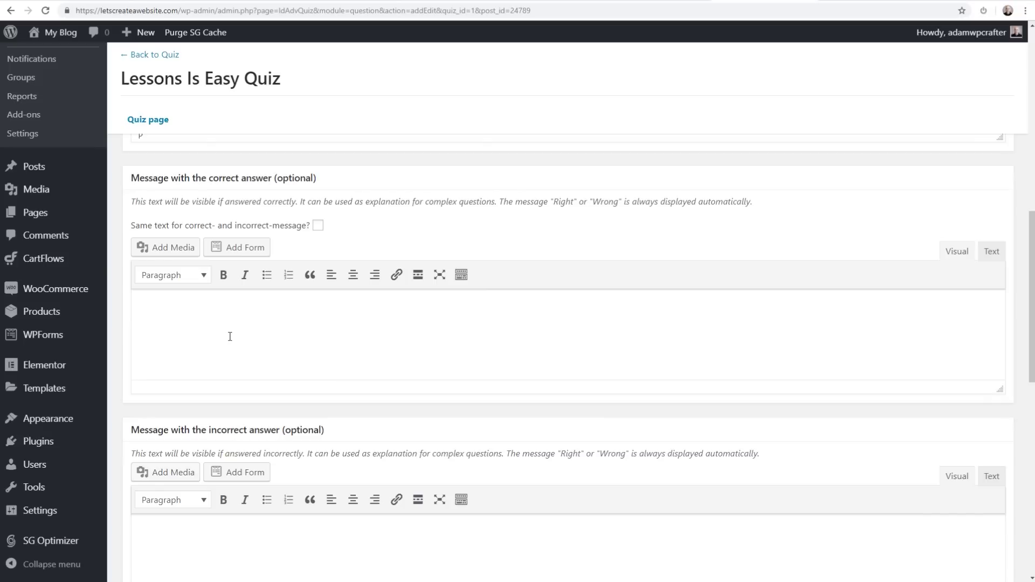
pyautogui.scroll(-5, 230, 336)
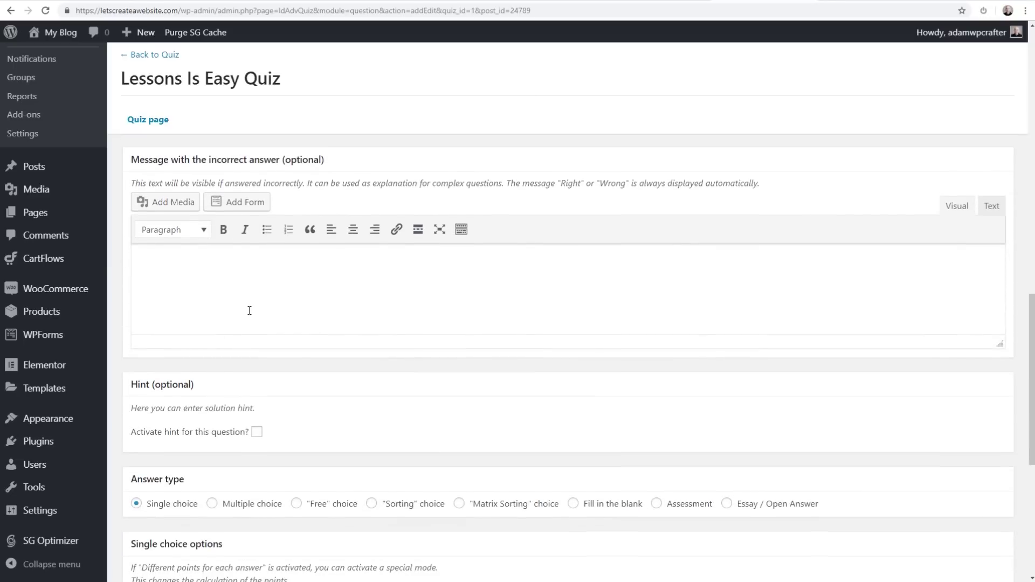
pyautogui.scroll(-3, 250, 311)
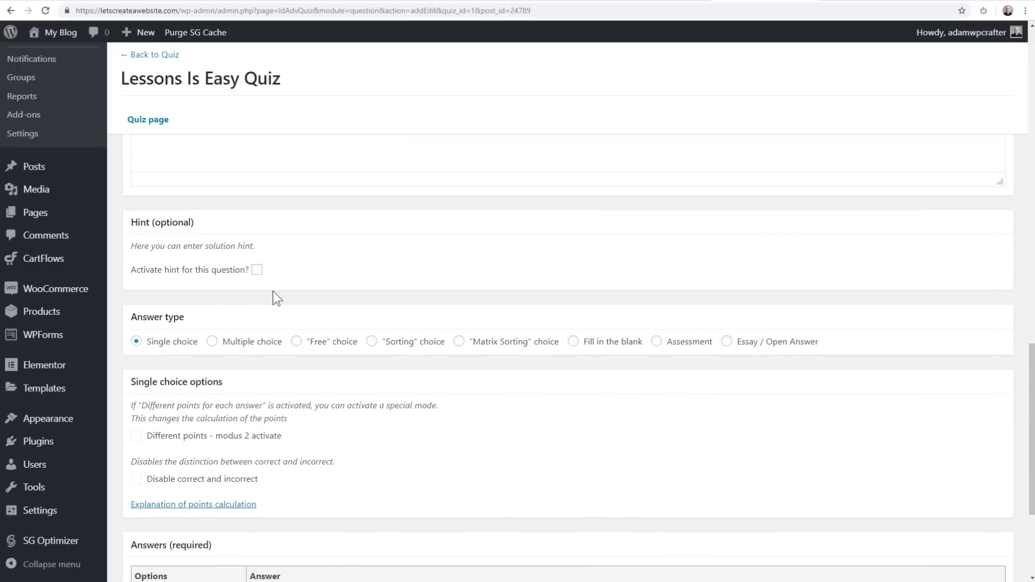
pyautogui.scroll(-1, 257, 271)
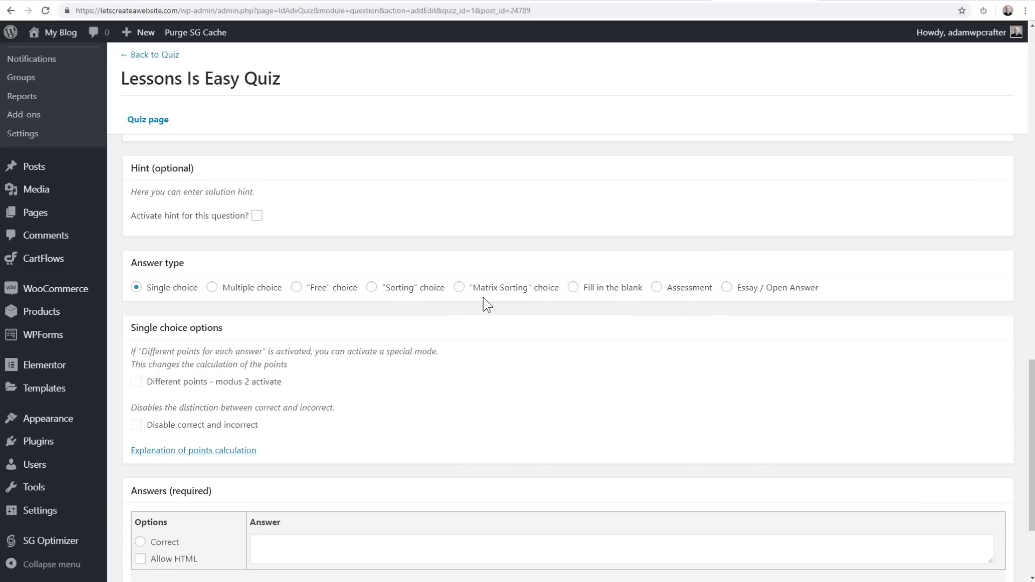
pyautogui.scroll(-3, 444, 299)
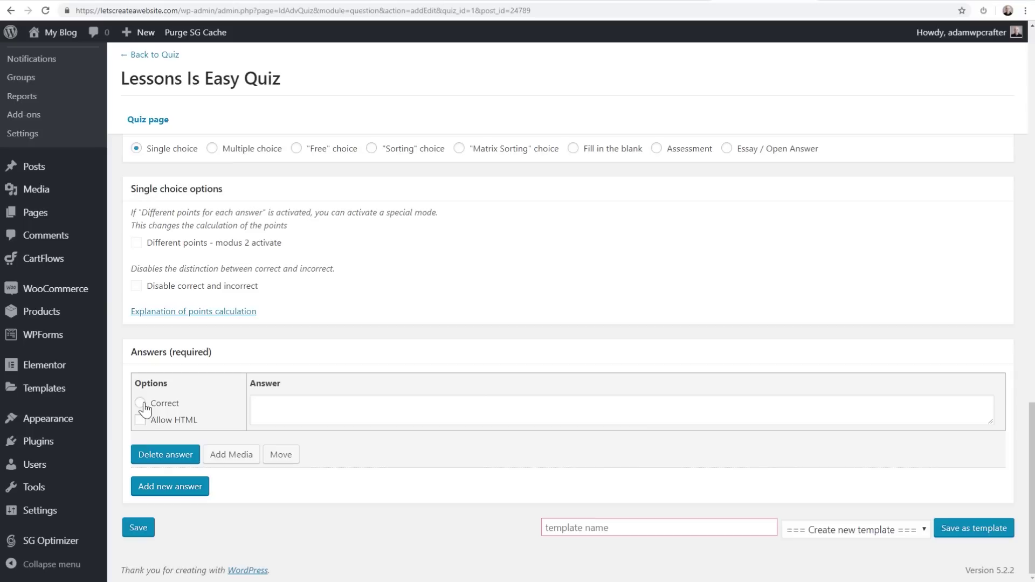
# Try the Allow HTML option on the first answer, then turn it off again.
pyautogui.click(275, 403)
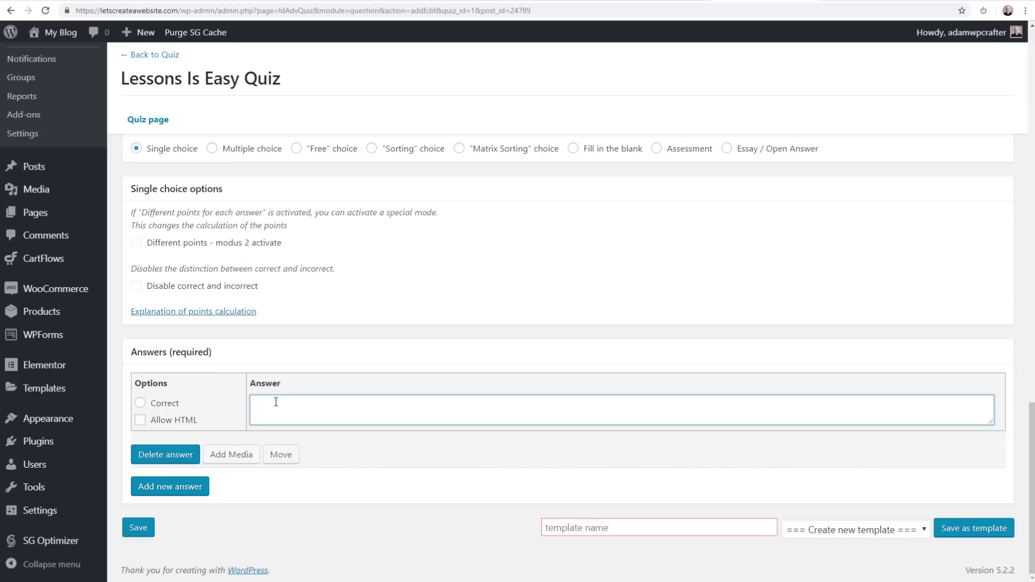
pyautogui.click(151, 423)
pyautogui.click(302, 416)
pyautogui.click(140, 420)
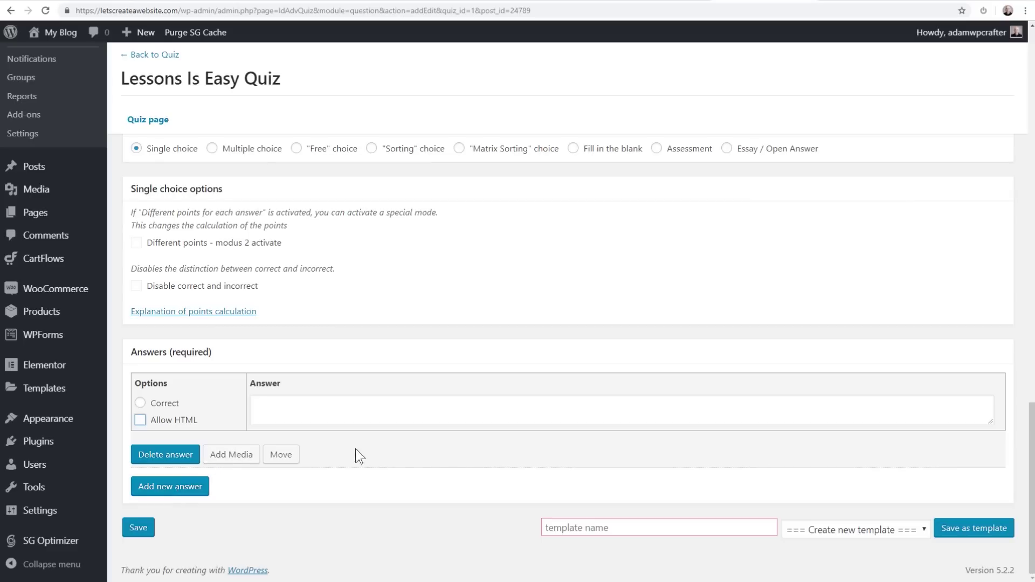
# Add two more blank answers to the question so that it has three answer entries.
pyautogui.click(178, 490)
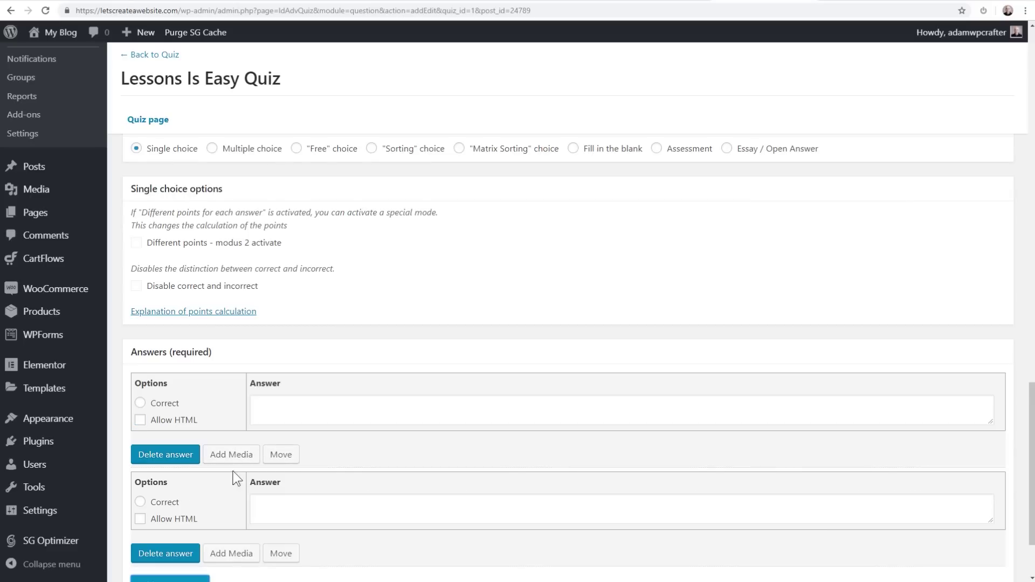
pyautogui.scroll(-2, 253, 475)
pyautogui.click(168, 486)
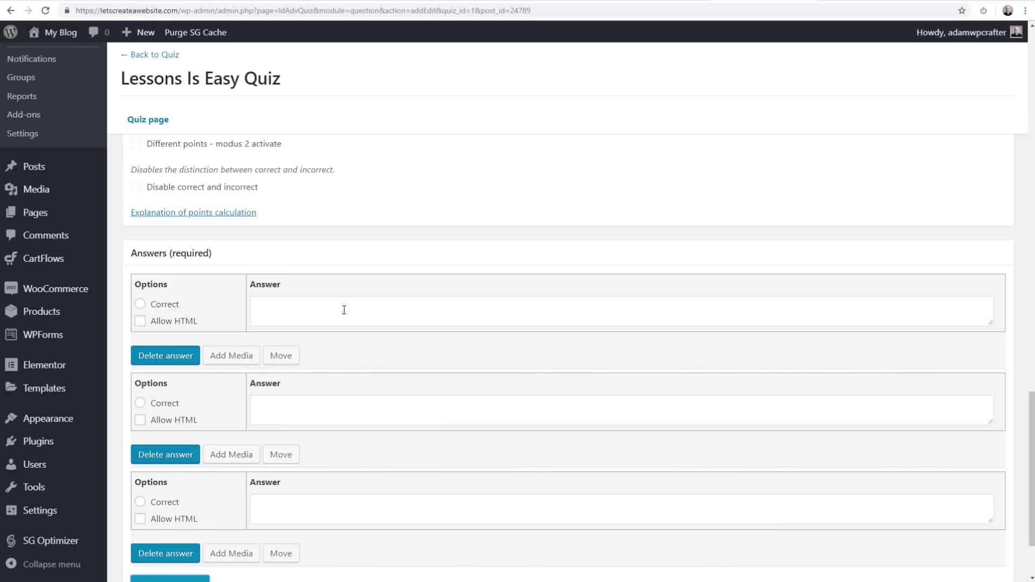
pyautogui.scroll(-2, 339, 428)
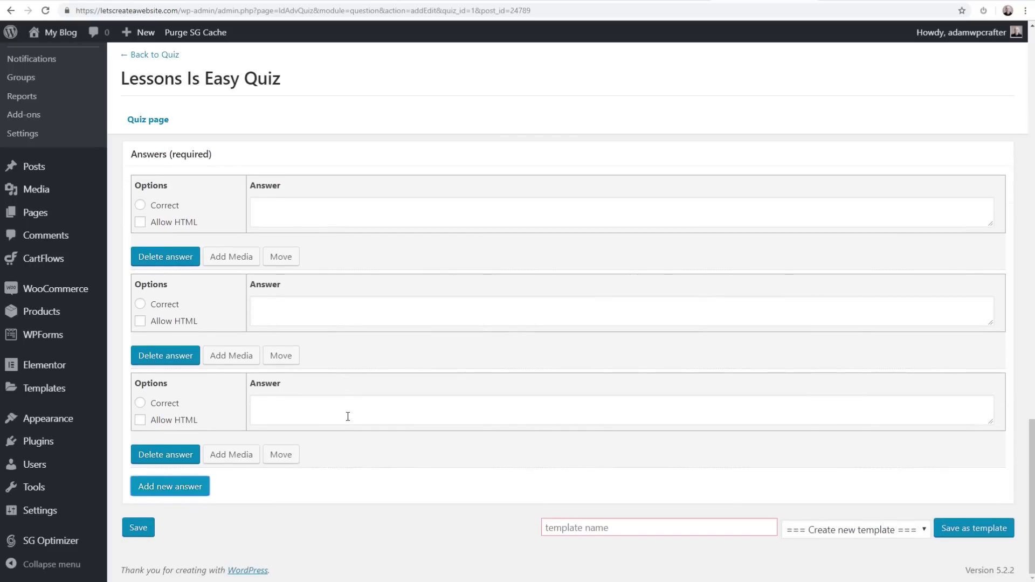
# Set the new question's title to "What color is the sky?".
pyautogui.scroll(20, 347, 416)
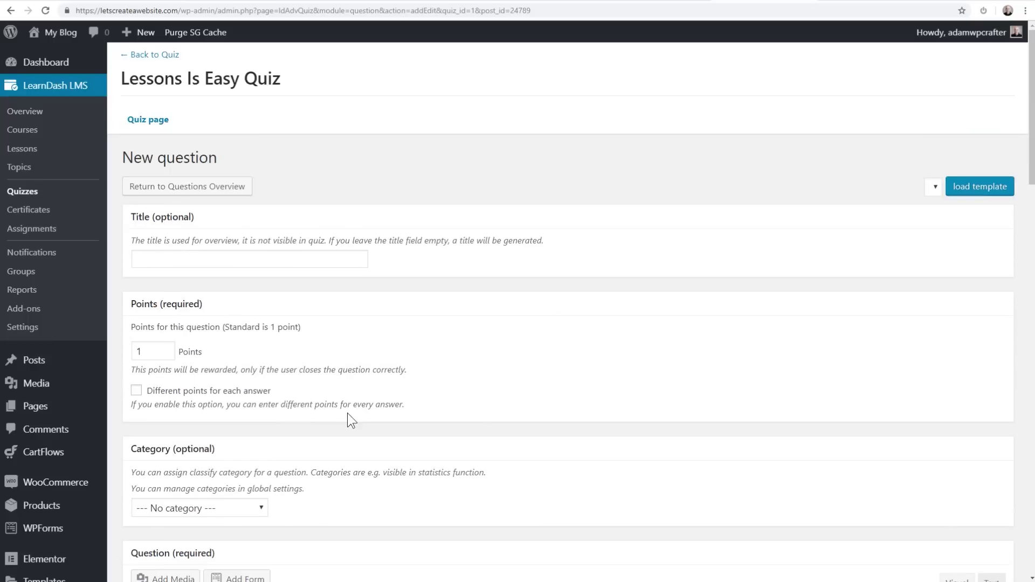
pyautogui.click(280, 261)
pyautogui.write('What color is the sky?')
# Review the question text, answer messages, hint, answer type, and the list of answers with its correct choice.
pyautogui.scroll(-3, 249, 261)
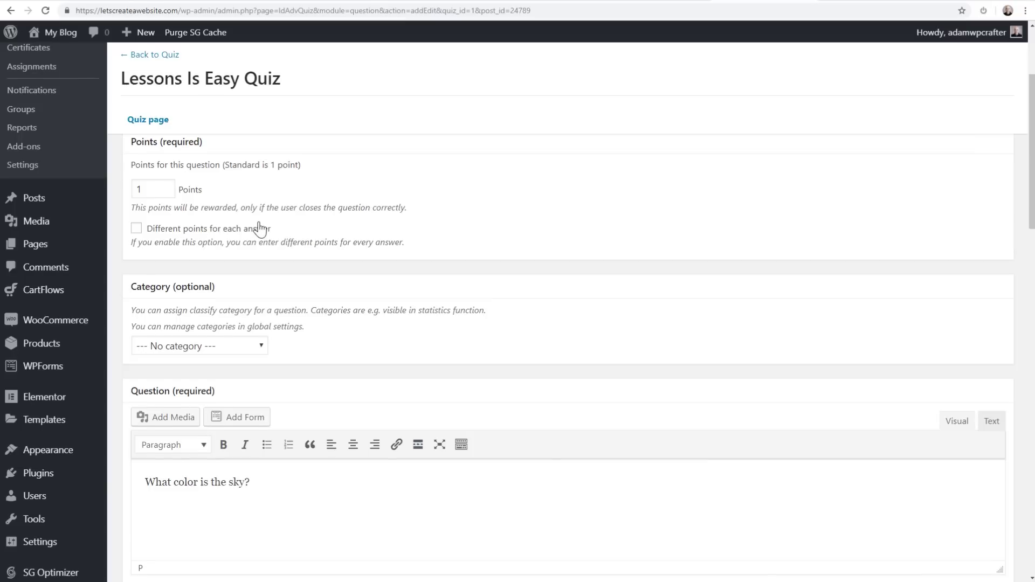
pyautogui.scroll(-3, 258, 231)
pyautogui.scroll(-2, 240, 248)
pyautogui.scroll(2, 236, 239)
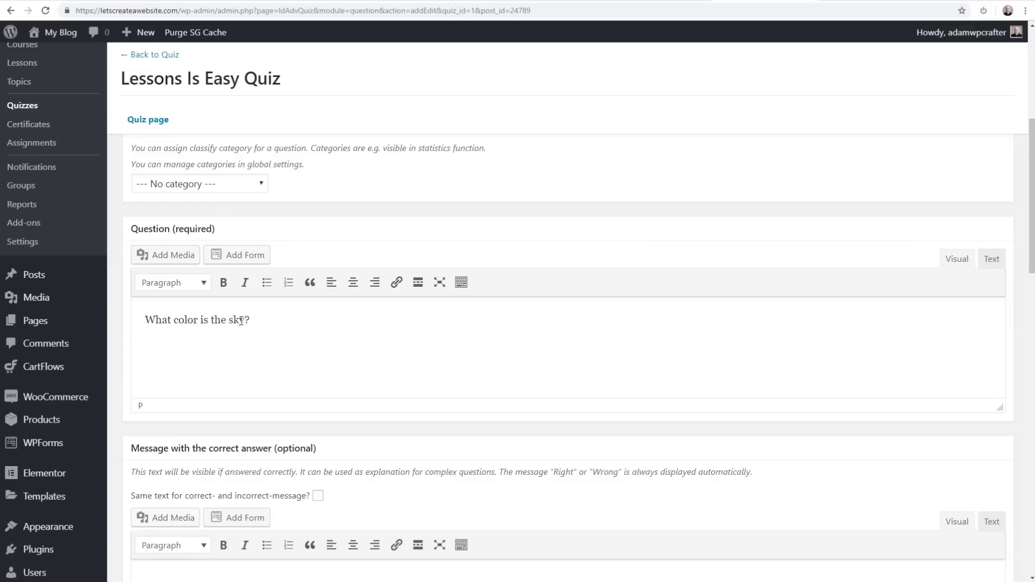
pyautogui.scroll(-5, 241, 320)
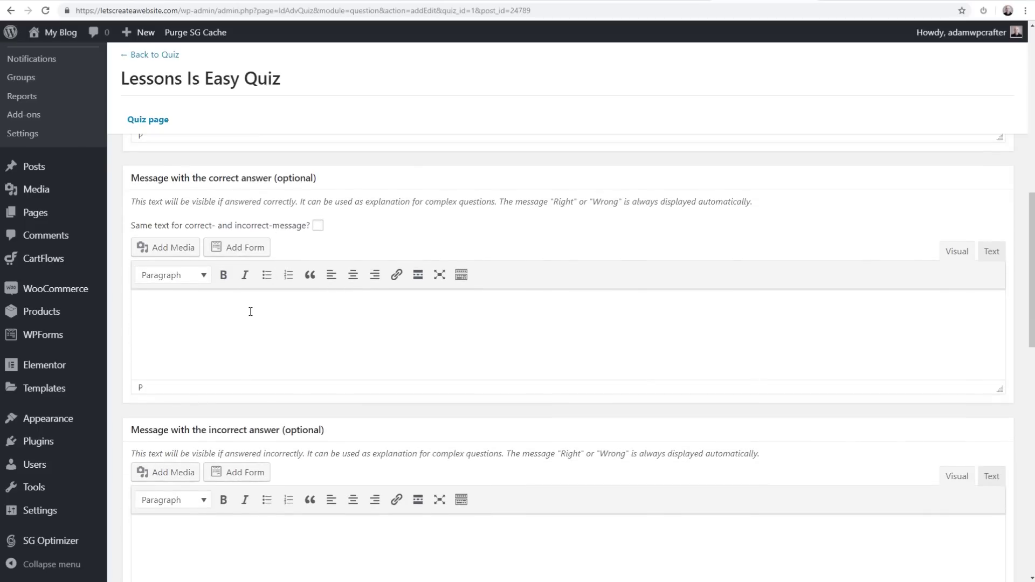
pyautogui.scroll(-7, 251, 313)
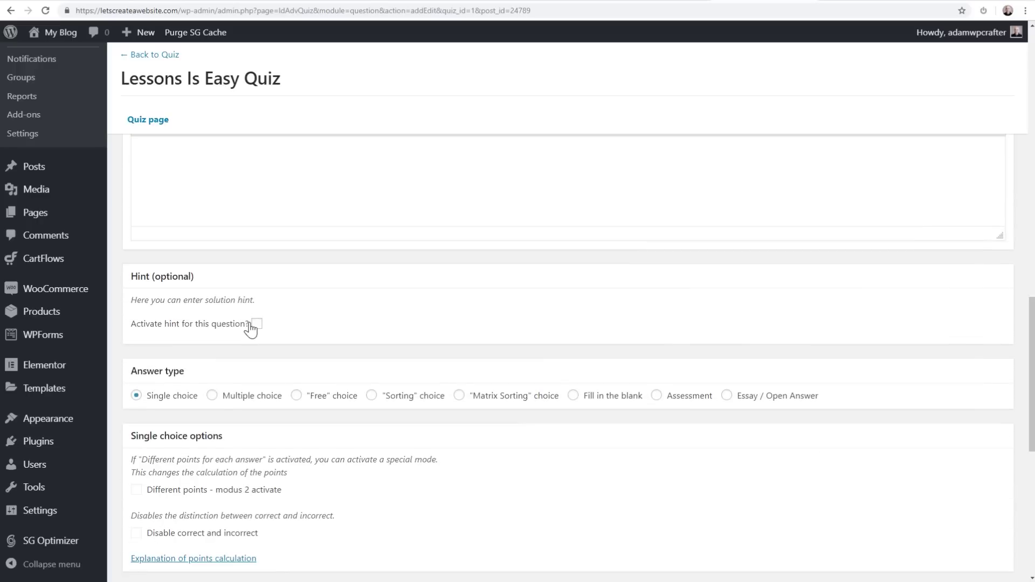
pyautogui.scroll(-2, 250, 329)
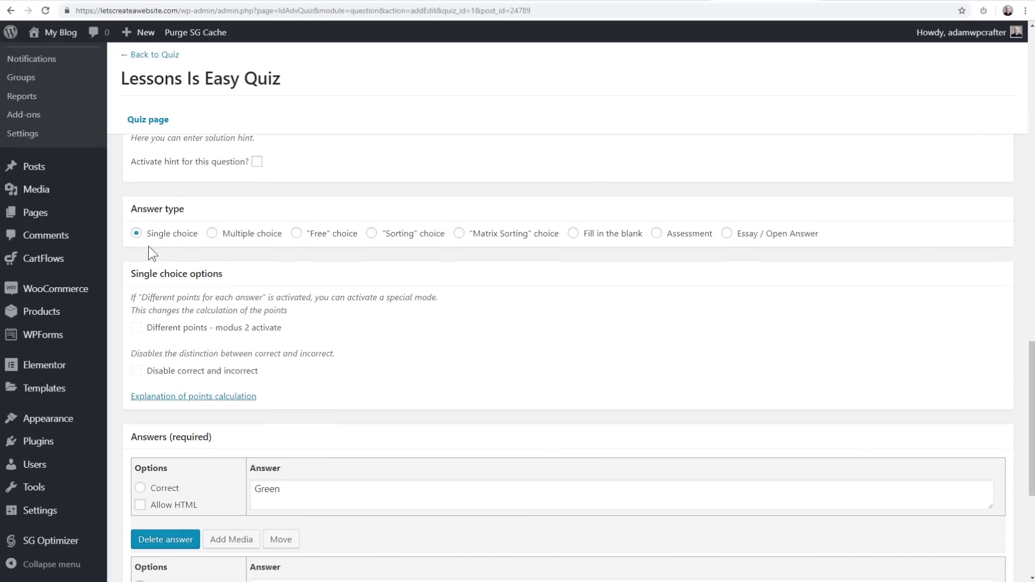
pyautogui.scroll(-5, 226, 264)
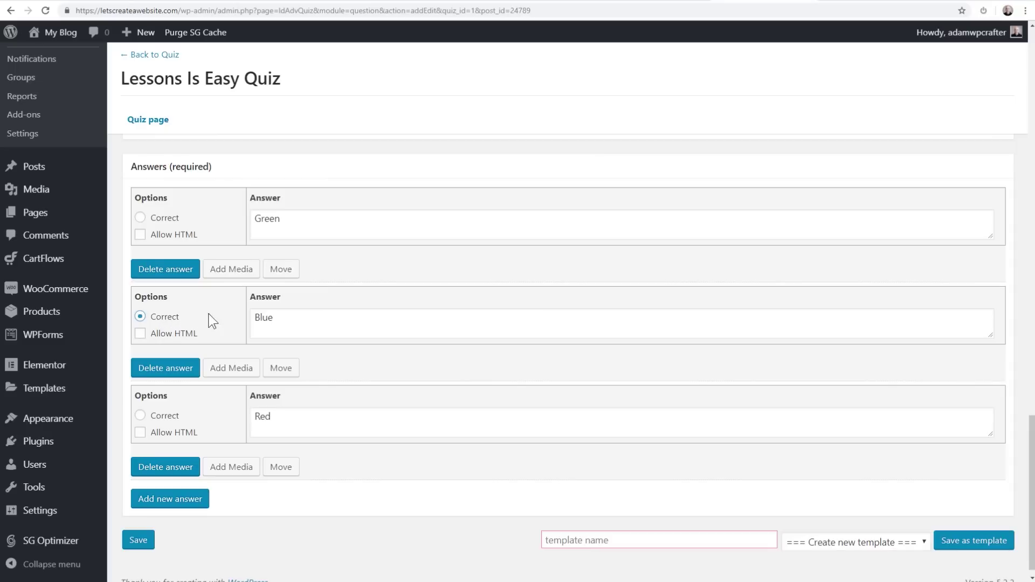
pyautogui.scroll(-1, 373, 350)
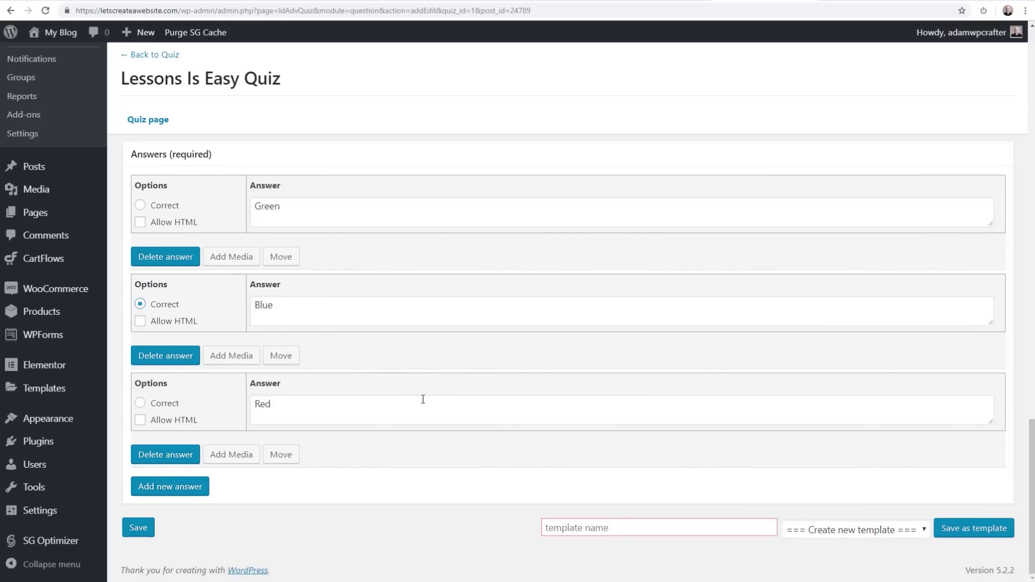
# Go through the completed question form from its title to the answers and examine the option for saving it as a template.
pyautogui.scroll(20, 423, 400)
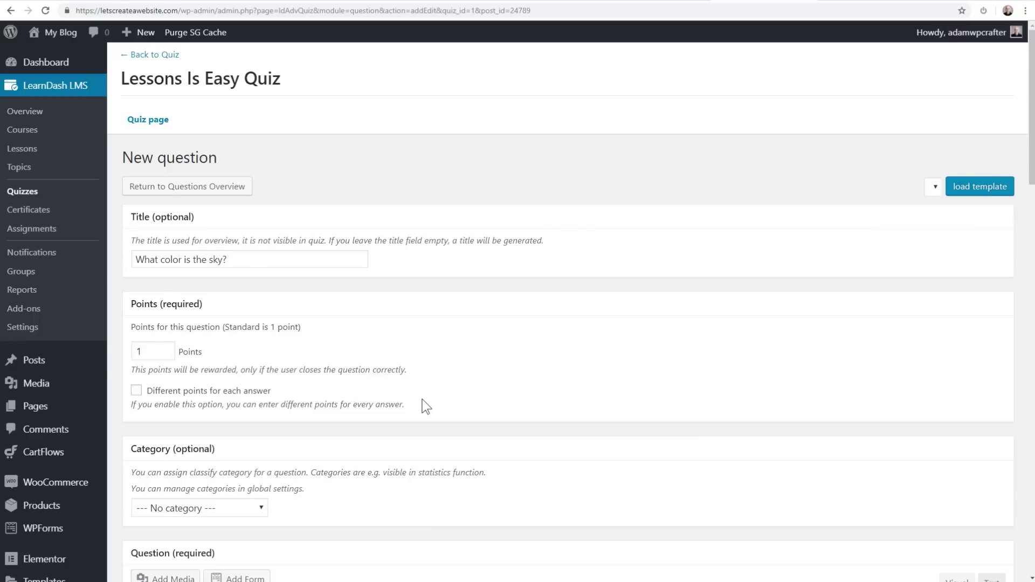
pyautogui.scroll(-8, 422, 399)
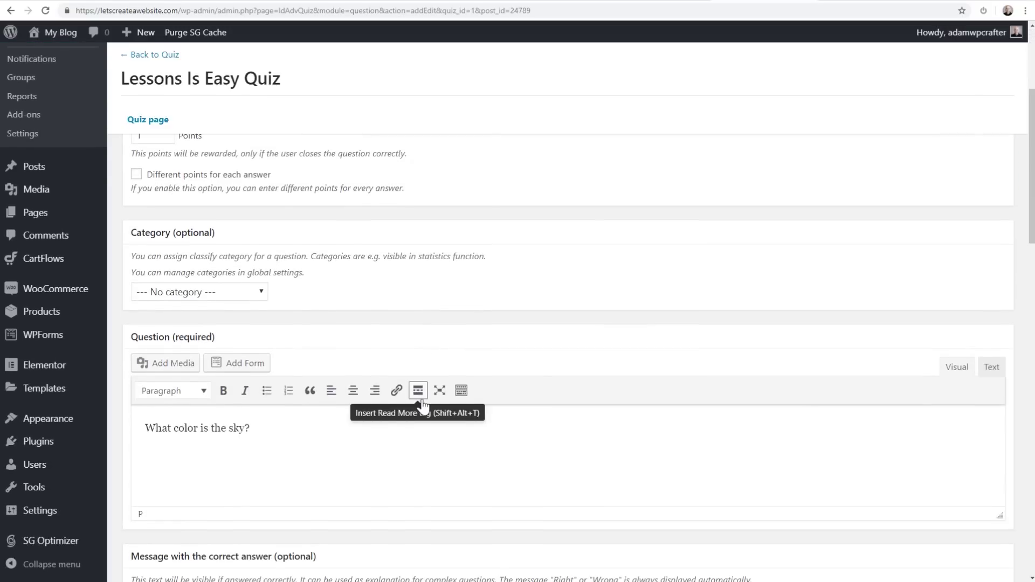
pyautogui.scroll(-3, 434, 365)
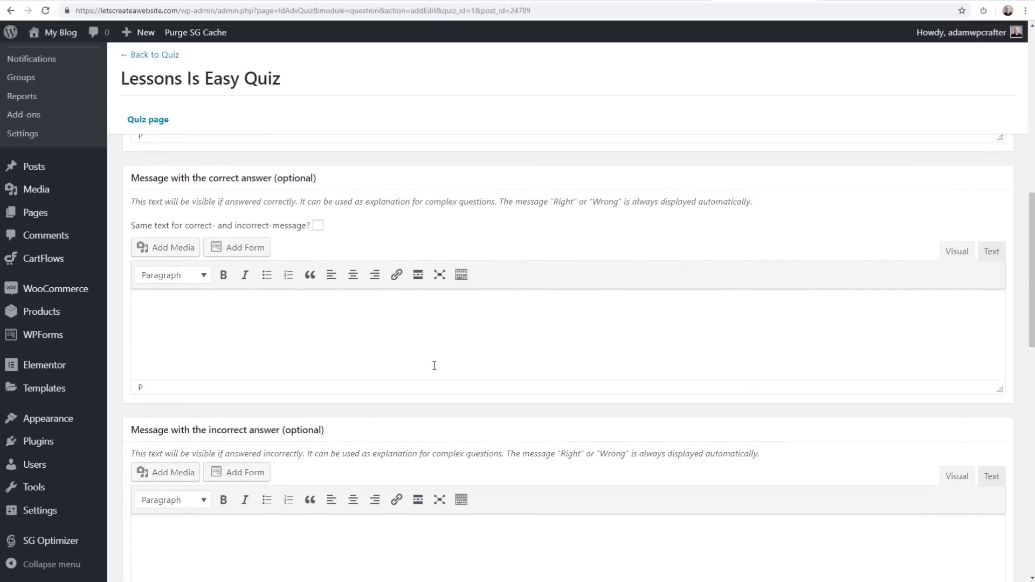
pyautogui.scroll(-15, 434, 365)
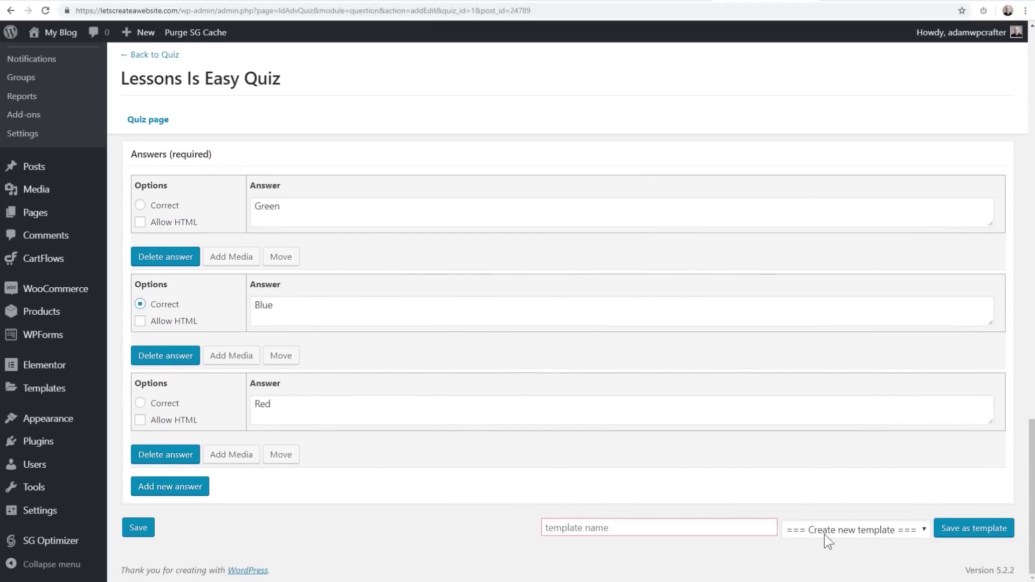
pyautogui.click(604, 522)
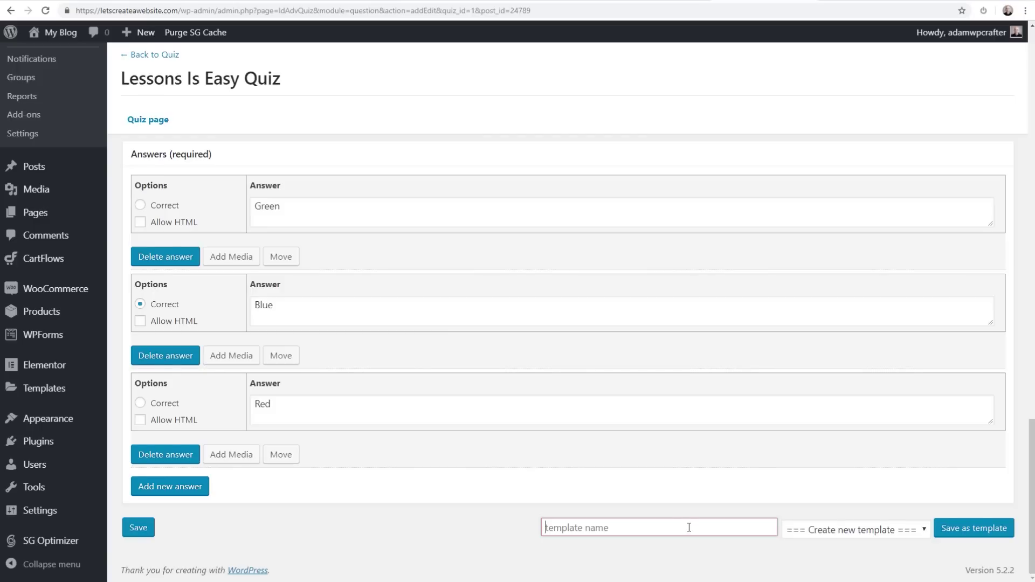
# Examine the optional correct-answer and incorrect-answer message fields again, along with the question's title and points.
pyautogui.scroll(12, 682, 522)
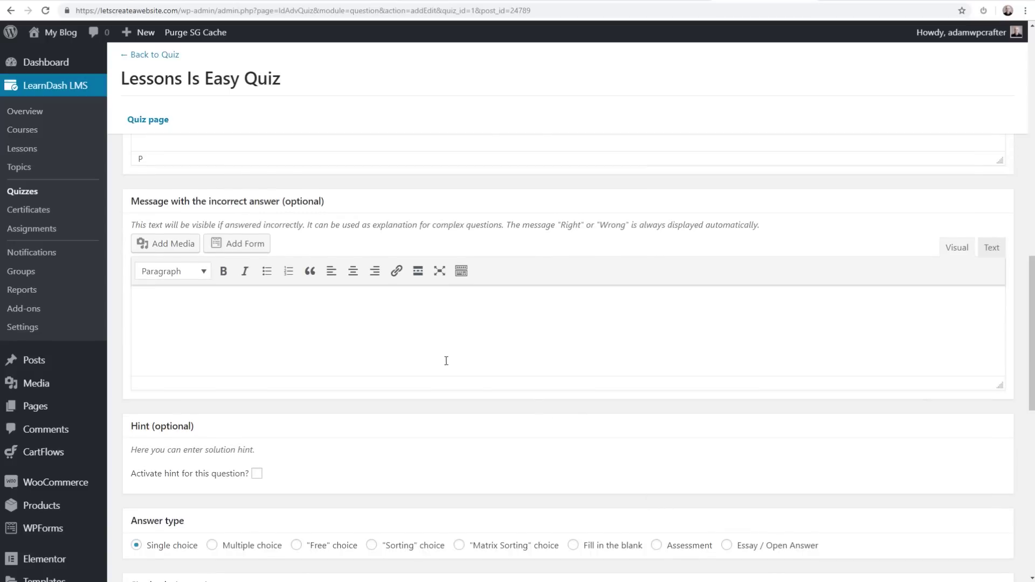
pyautogui.scroll(3, 420, 358)
pyautogui.scroll(1, 386, 268)
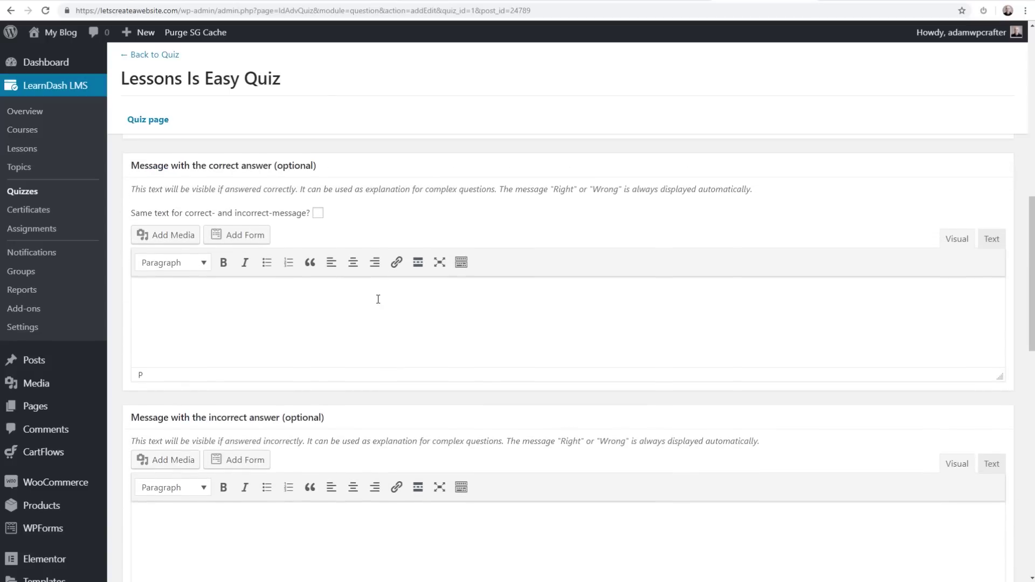
pyautogui.scroll(-4, 240, 307)
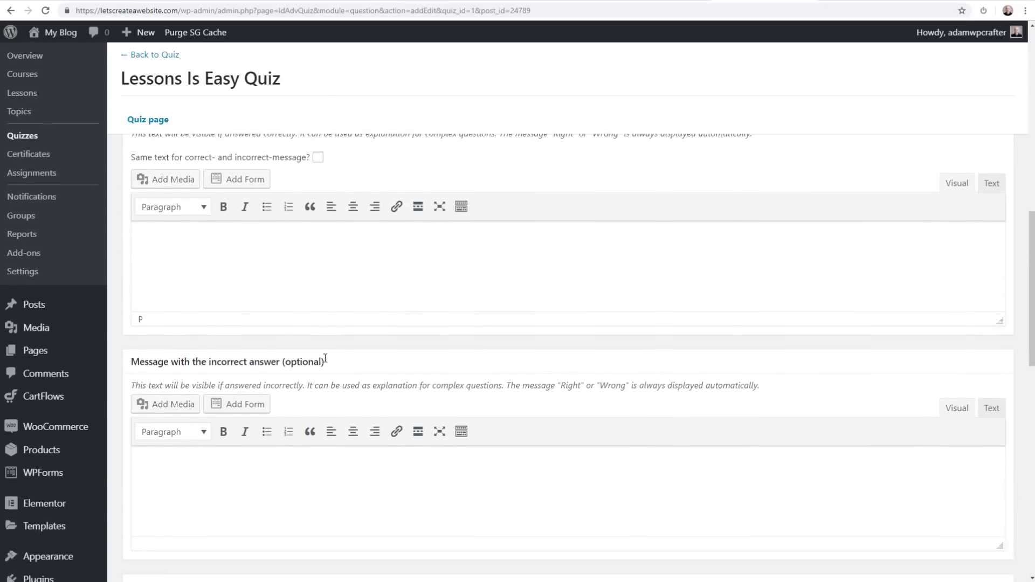
pyautogui.scroll(6, 395, 370)
pyautogui.scroll(9, 361, 291)
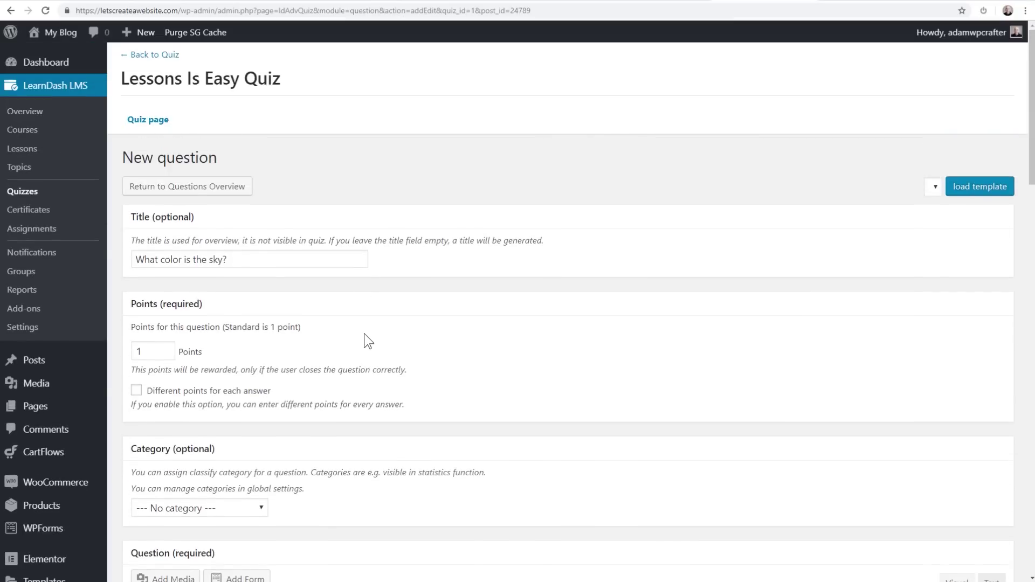
pyautogui.scroll(-14, 364, 334)
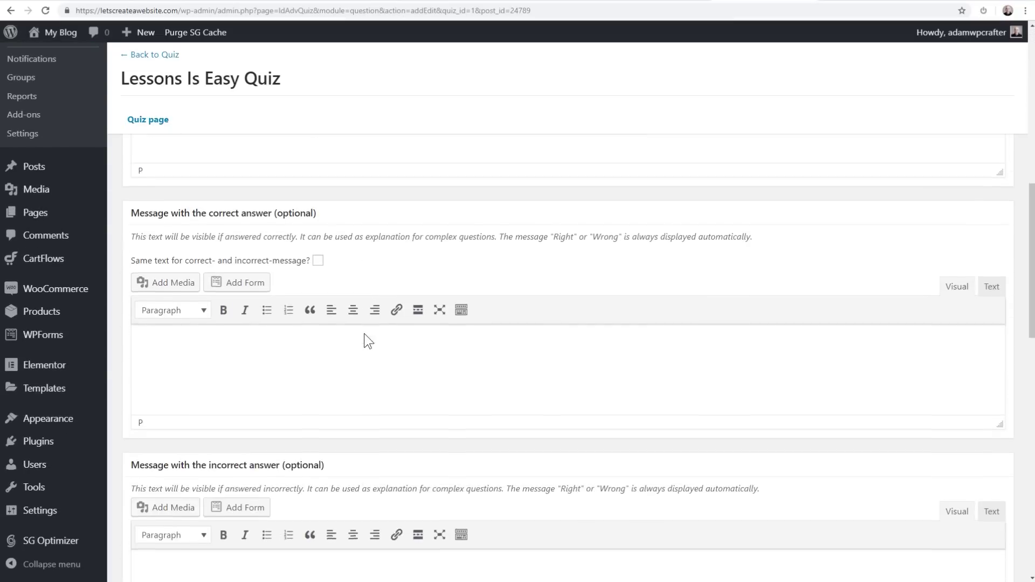
# Store the sky color question as a new template named "Question Template", and save the question itself.
pyautogui.scroll(-10, 364, 333)
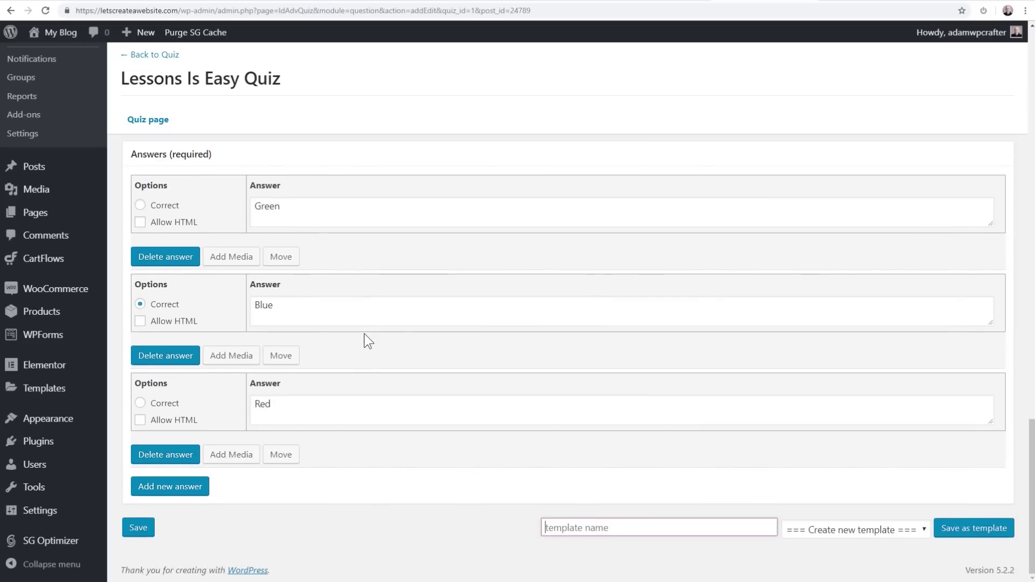
pyautogui.click(589, 525)
pyautogui.write('Question Template')
pyautogui.click(951, 531)
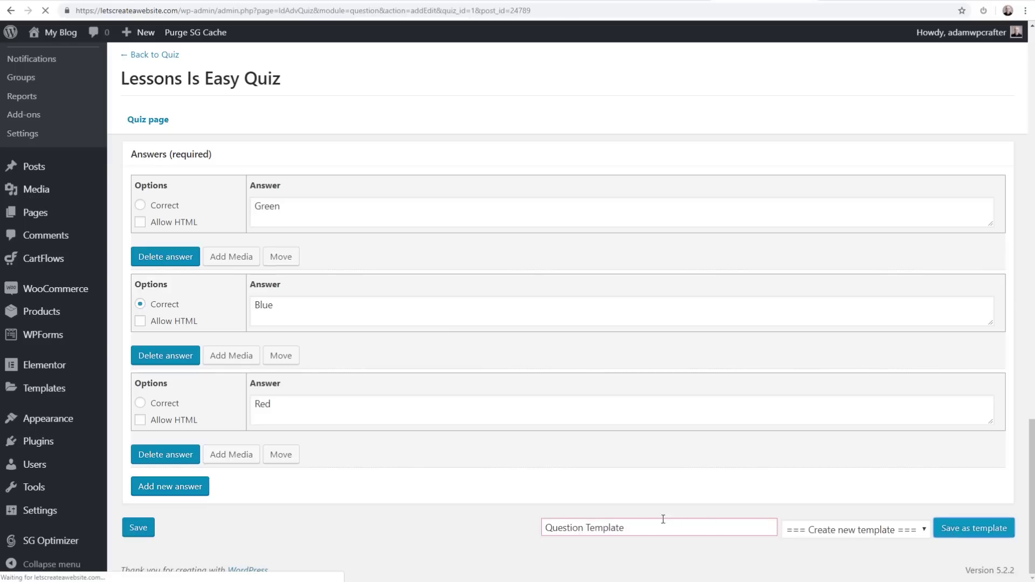
pyautogui.scroll(-20, 564, 488)
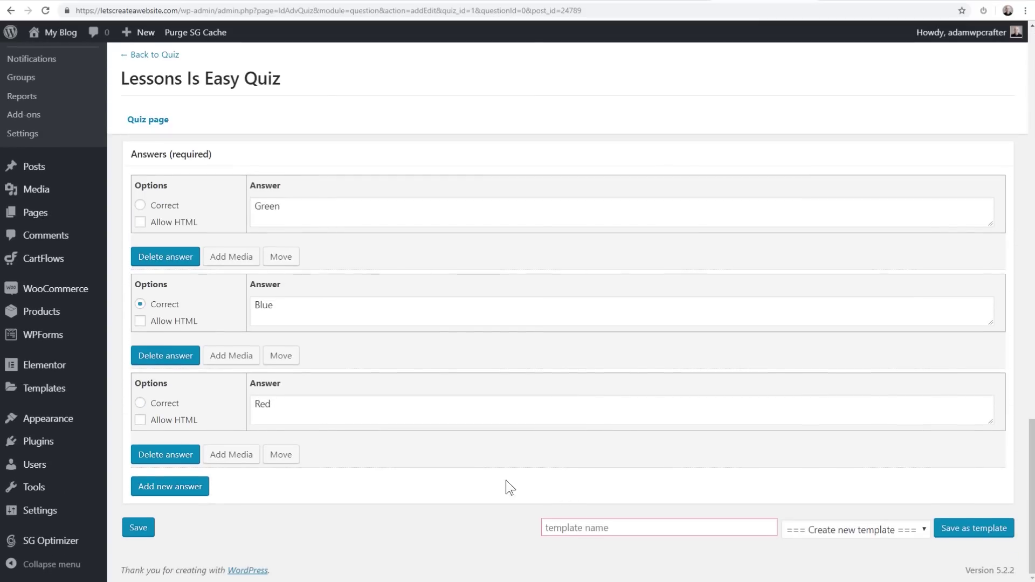
pyautogui.click(138, 529)
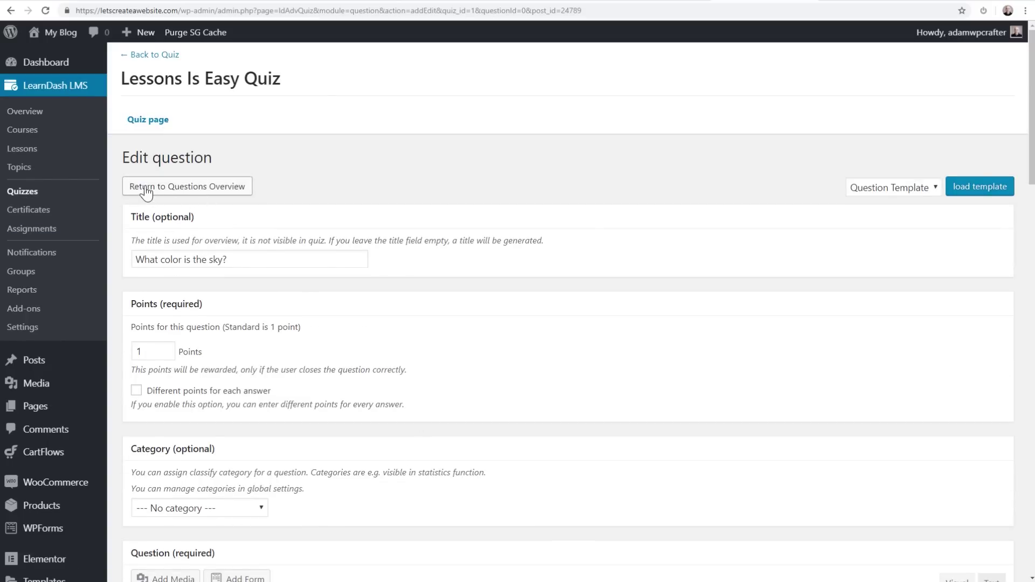
pyautogui.click(177, 187)
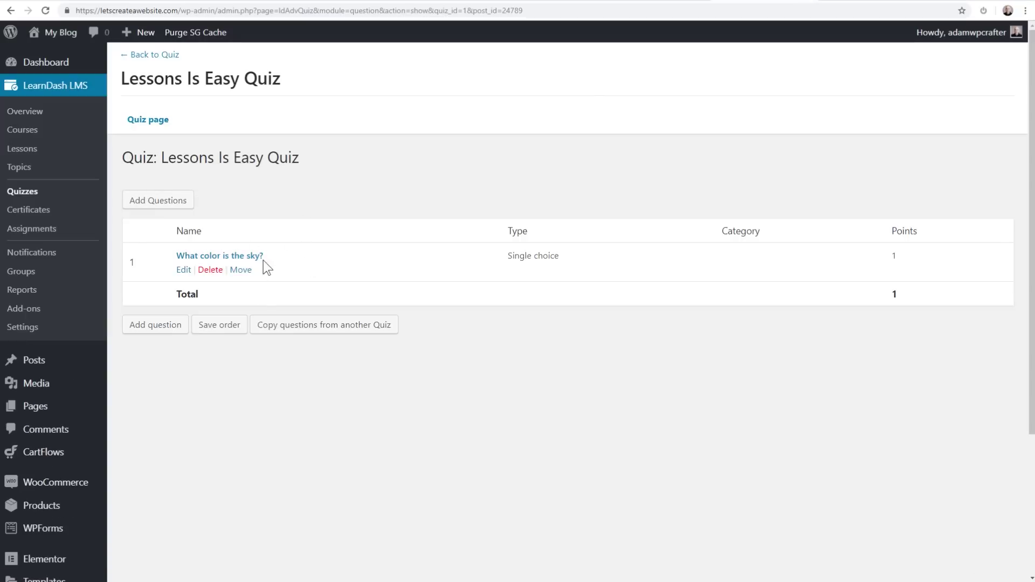
# Start another question in the Lessons Is Easy Quiz and load "Question Template" into it.
pyautogui.click(154, 202)
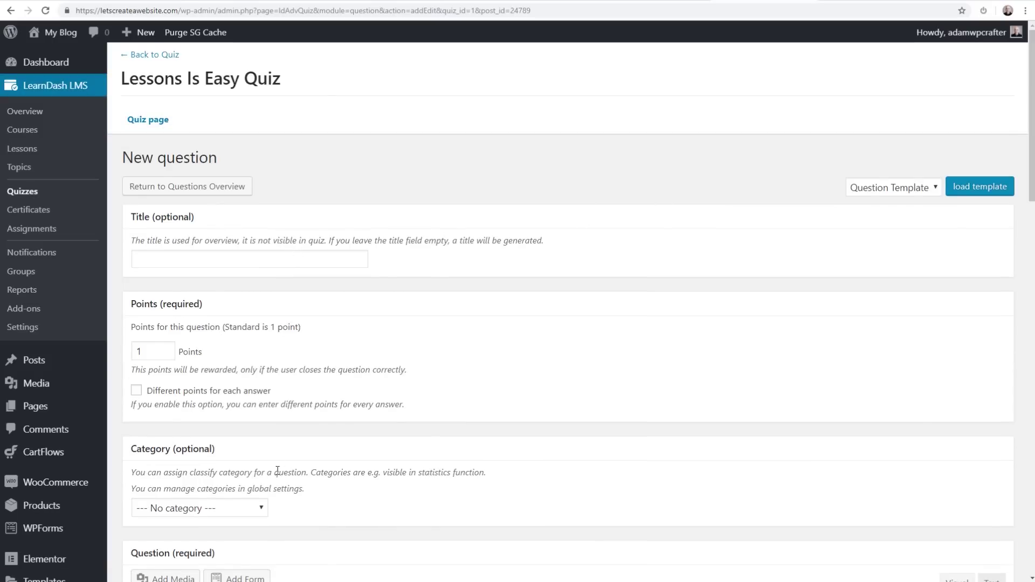
pyautogui.click(894, 196)
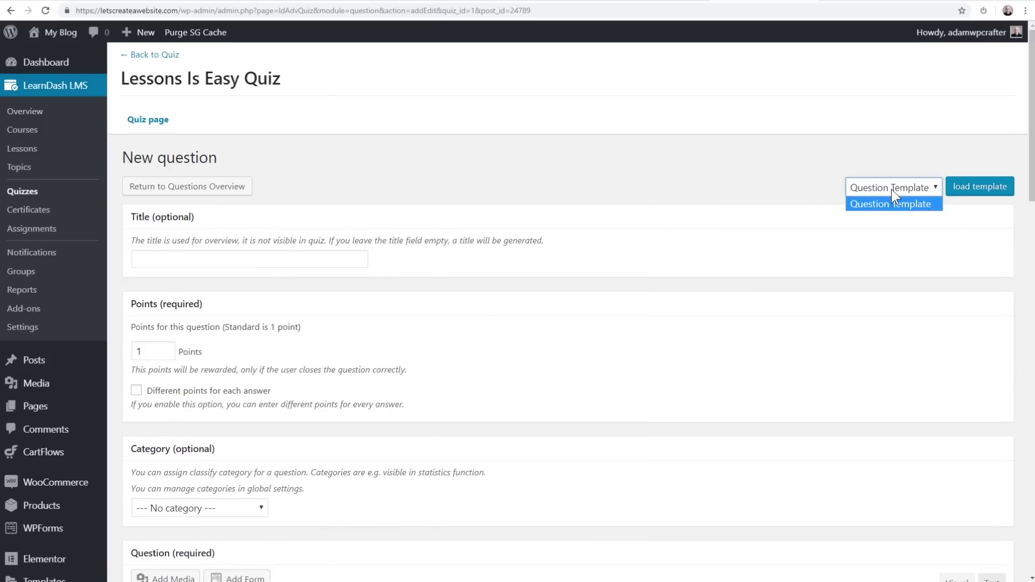
pyautogui.click(876, 204)
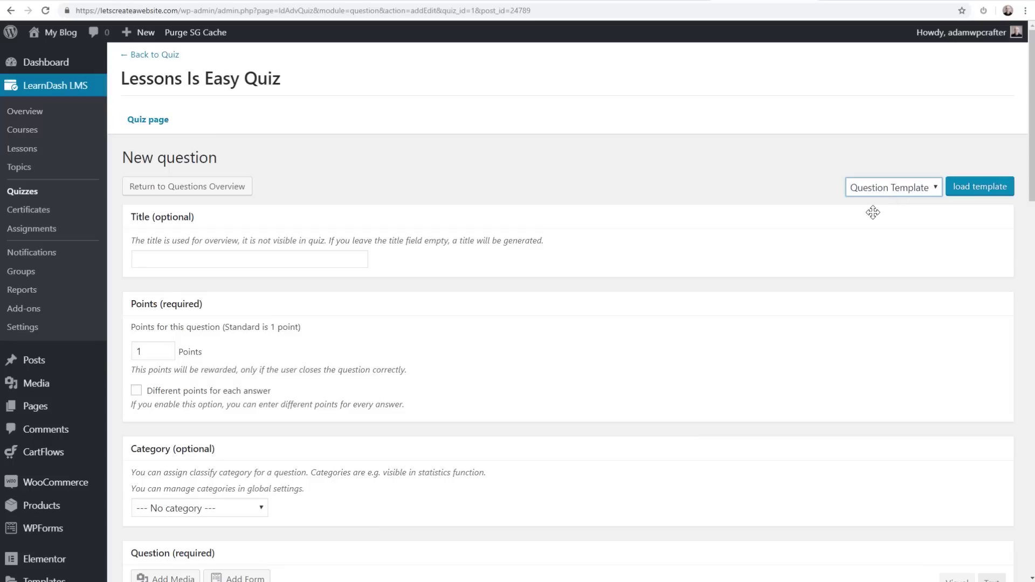
pyautogui.click(982, 190)
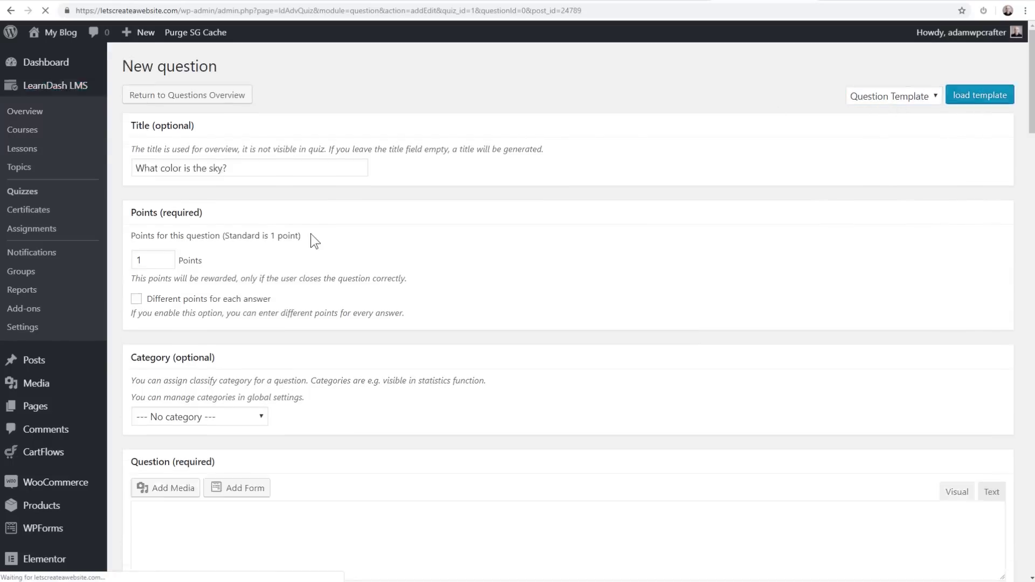
# Review the title, points, answer messages and answers that the template filled into the new question.
pyautogui.scroll(-10, 307, 315)
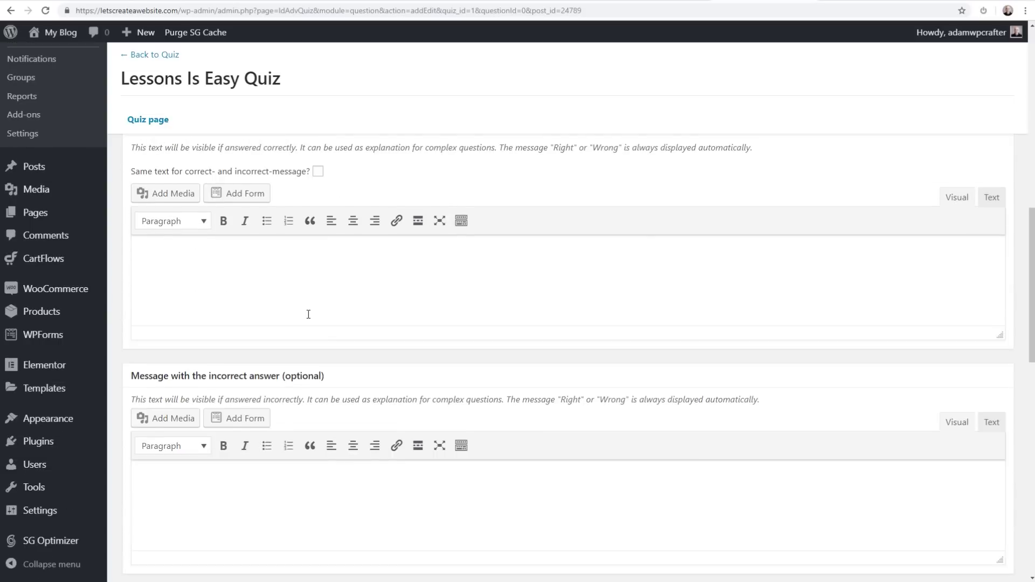
pyautogui.scroll(10, 307, 312)
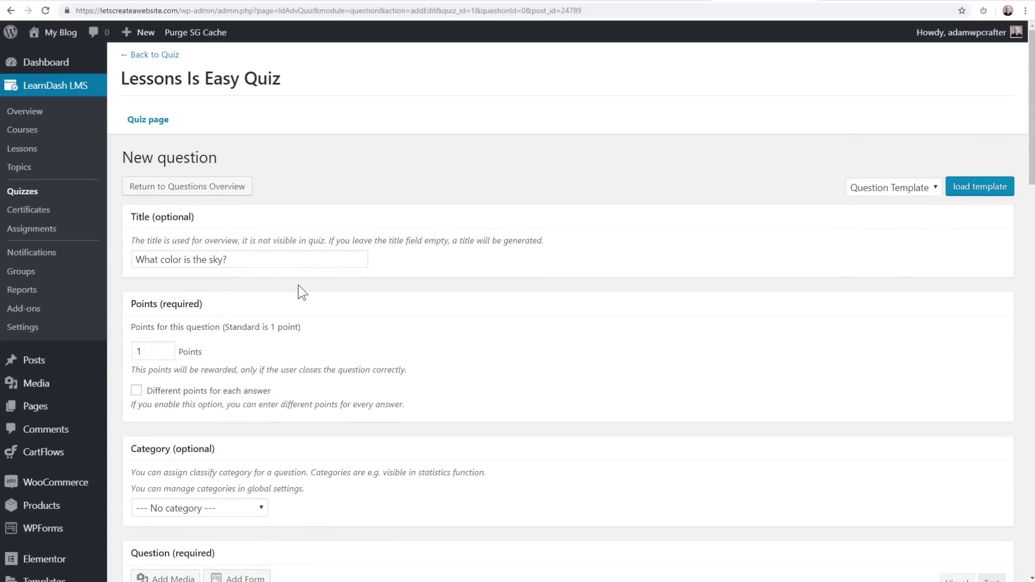
pyautogui.scroll(-7, 312, 292)
pyautogui.scroll(-15, 302, 285)
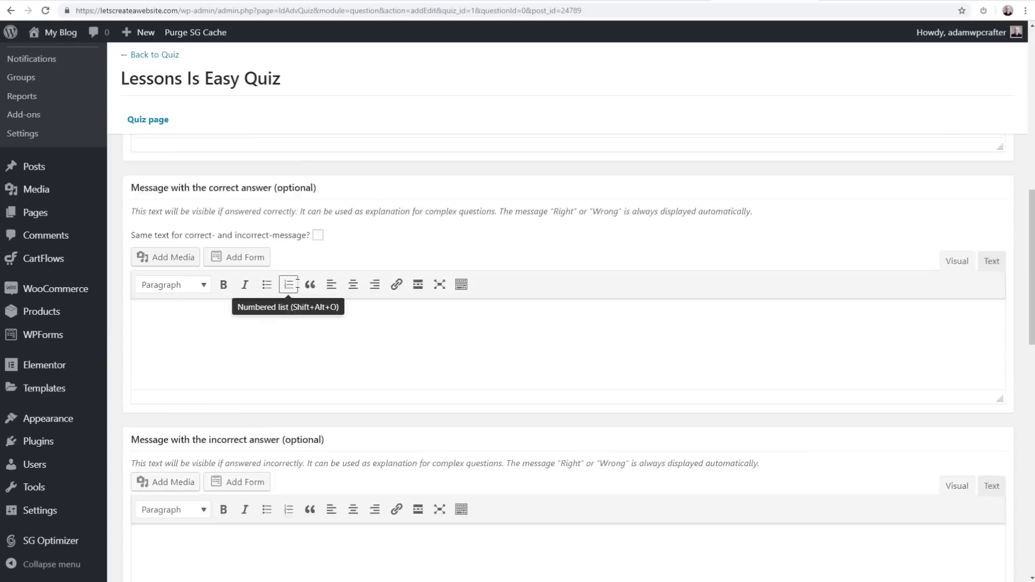
pyautogui.scroll(-4, 308, 291)
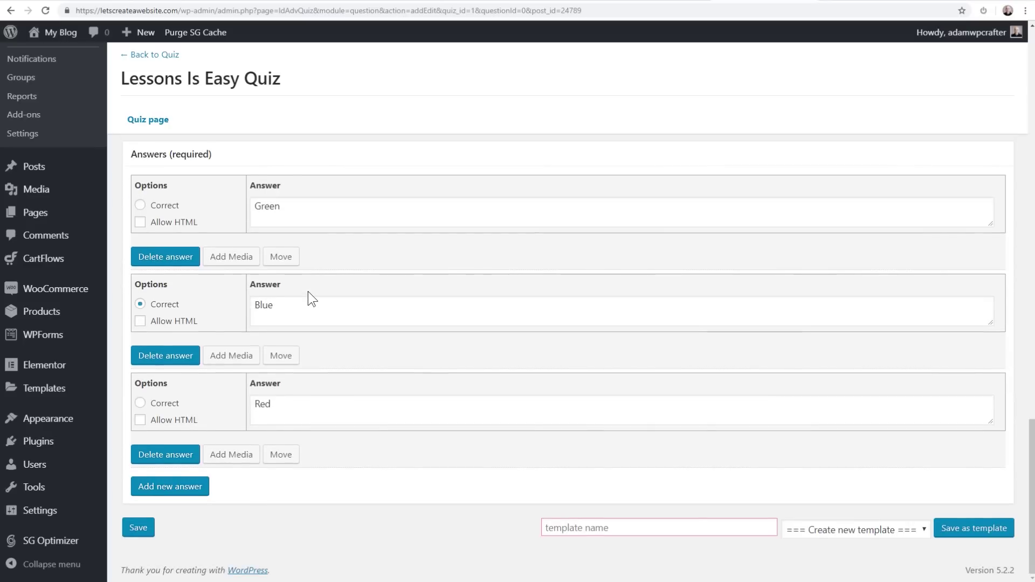
pyautogui.scroll(15, 429, 345)
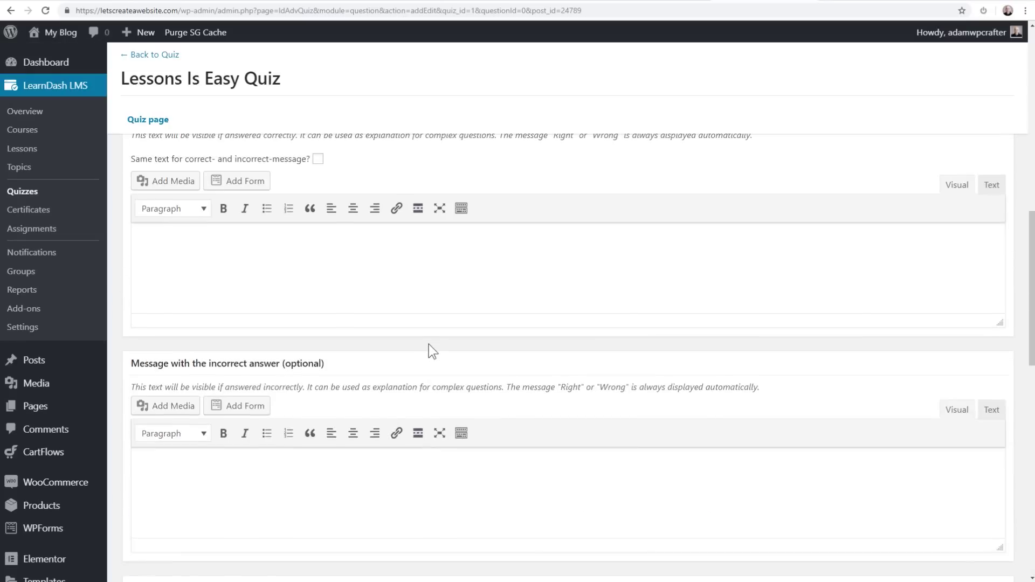
pyautogui.scroll(5, 429, 343)
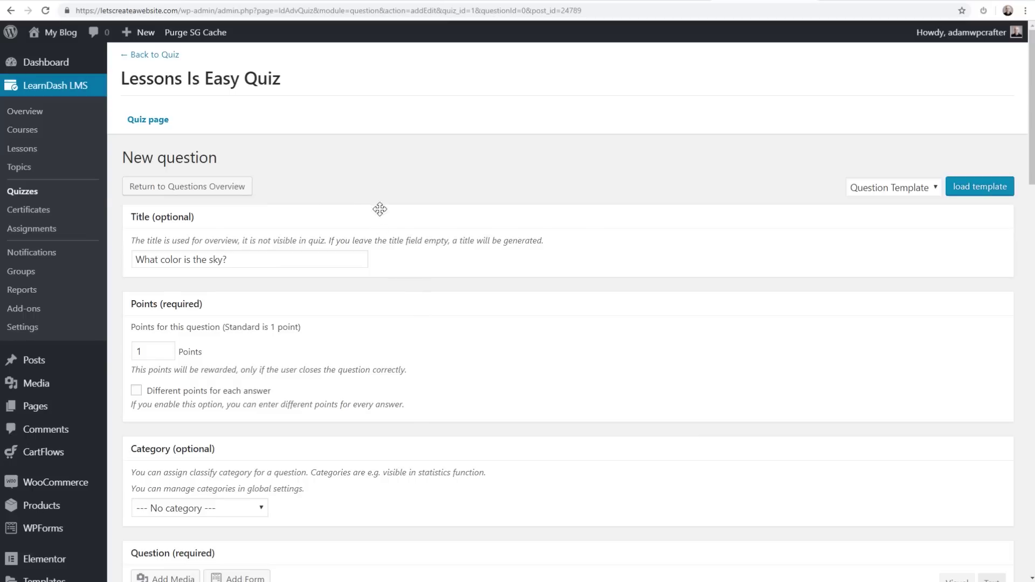
# Leave the new question unsaved and check the question list of the Lessons Is Easy Quiz.
pyautogui.click(25, 193)
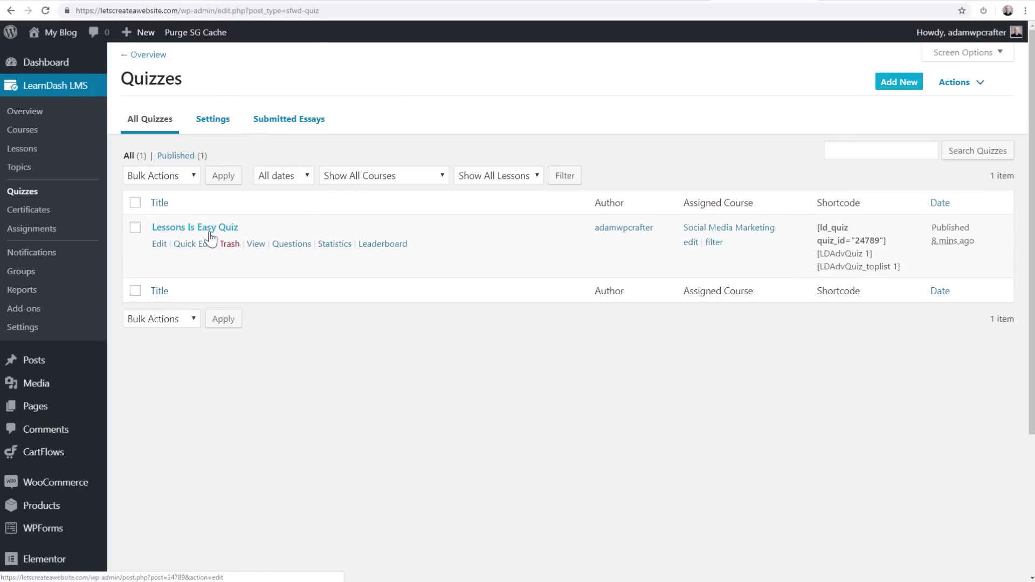
pyautogui.click(291, 246)
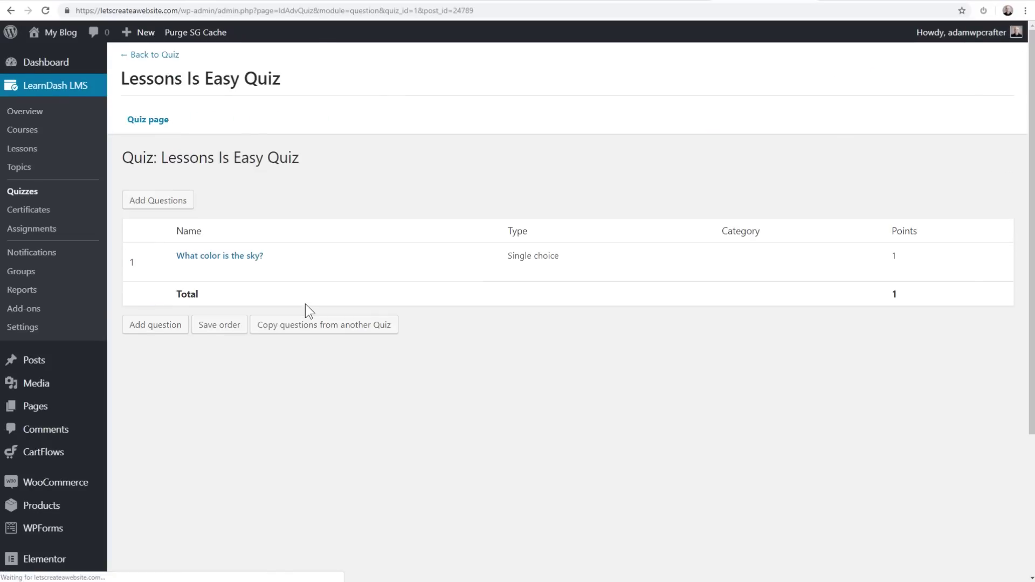
# Open the Social Media Marketing course in the course builder and expand the "Adding Lessons Is Easy" lesson to view its topic and quiz.
pyautogui.click(30, 135)
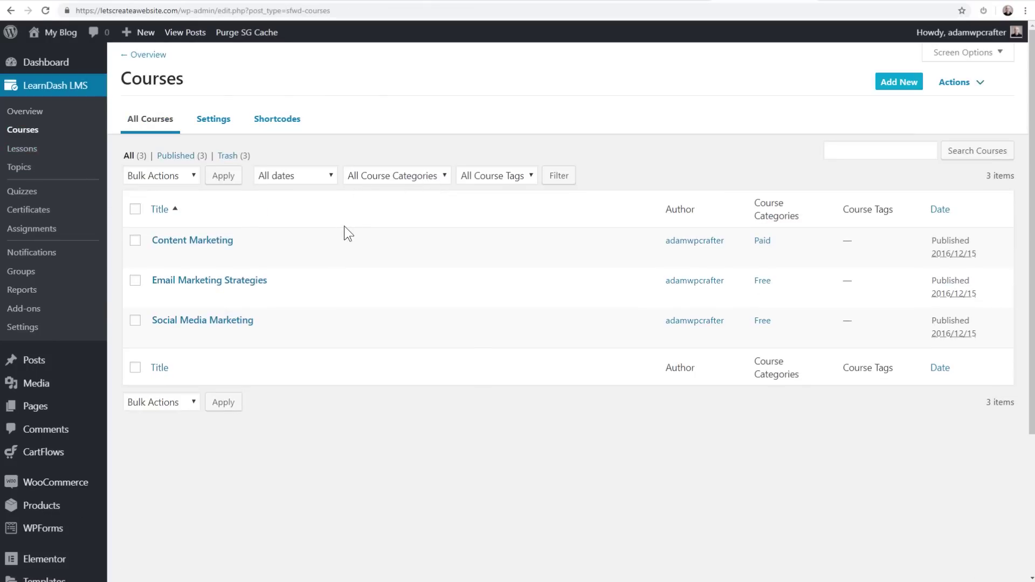
pyautogui.moveTo(344, 231)
pyautogui.click(215, 320)
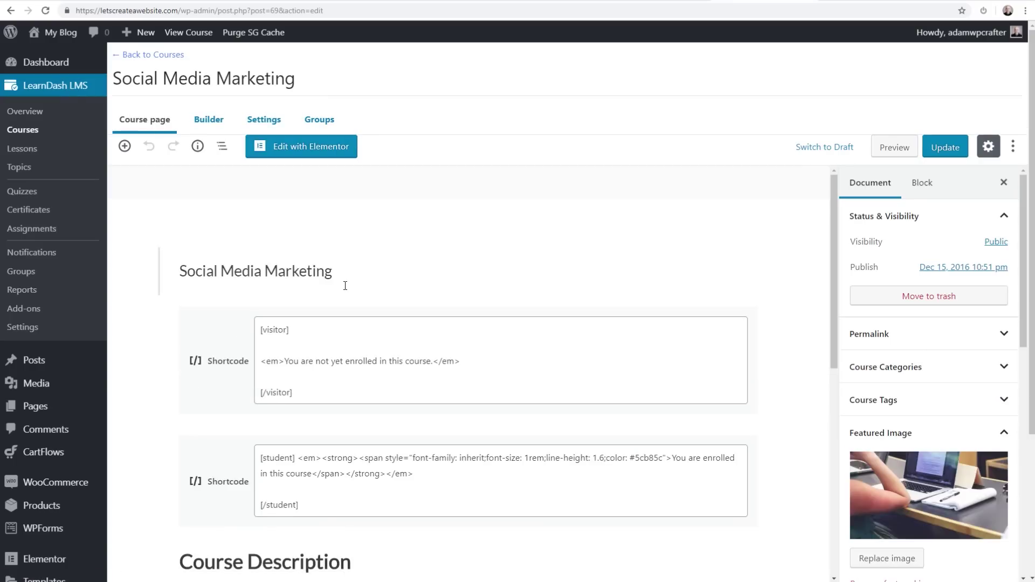
pyautogui.scroll(-5, 345, 286)
pyautogui.click(209, 121)
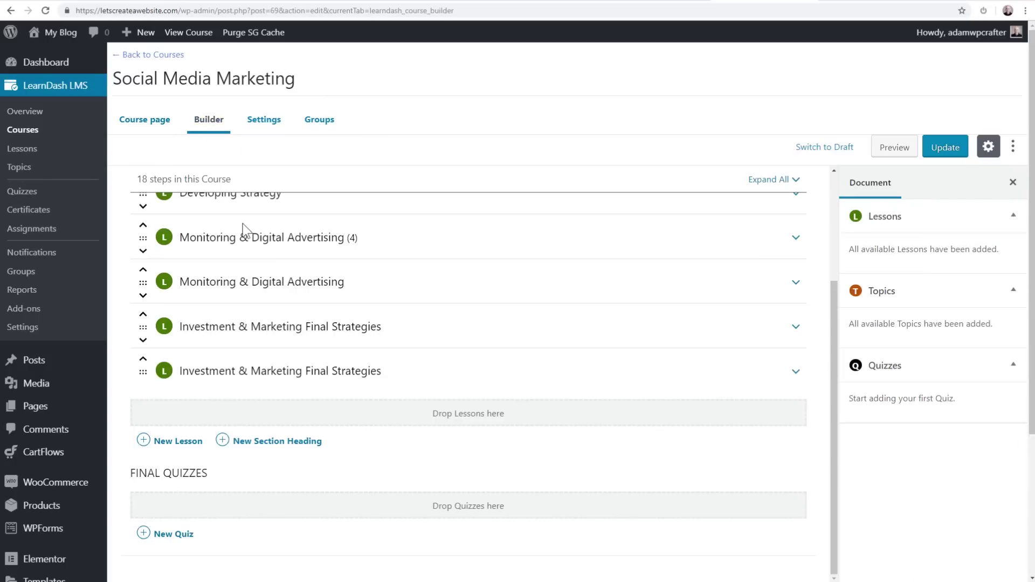
pyautogui.scroll(3, 270, 257)
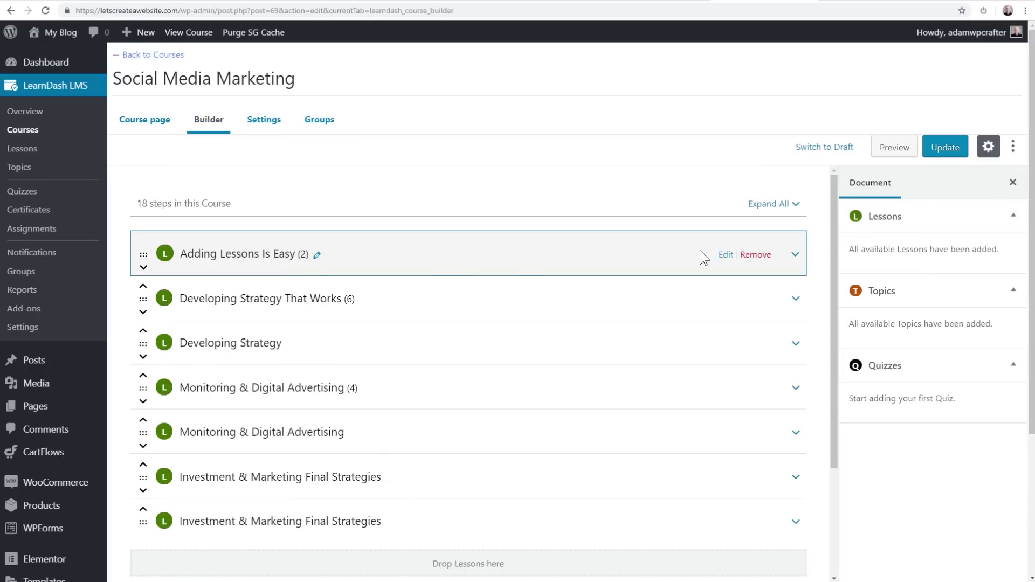
pyautogui.click(795, 255)
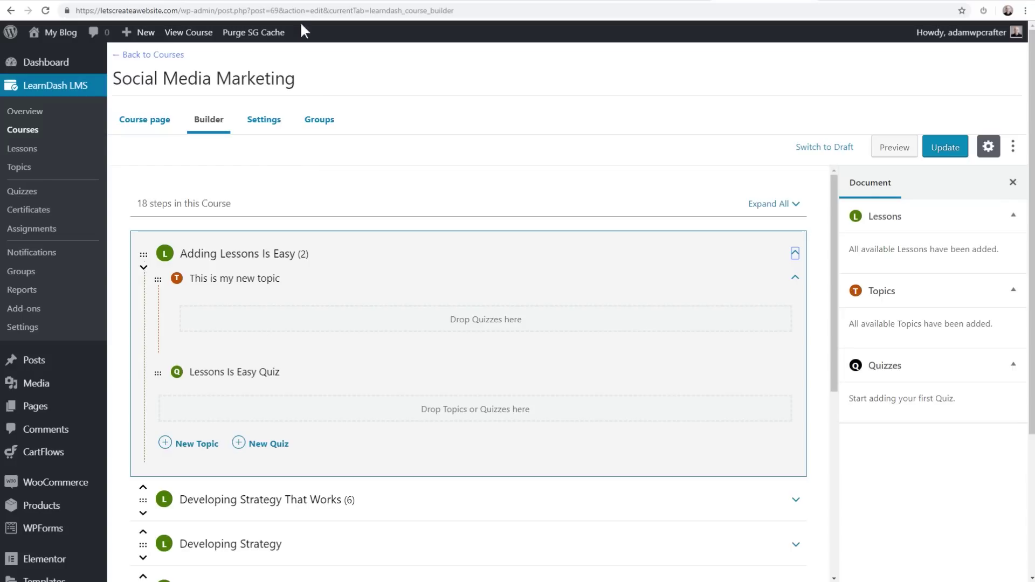
# Switch to the LearnDash Support site, search for "ce" and open the "Create a Certificate" article.
pyautogui.click(325, 6)
pyautogui.click(247, 4)
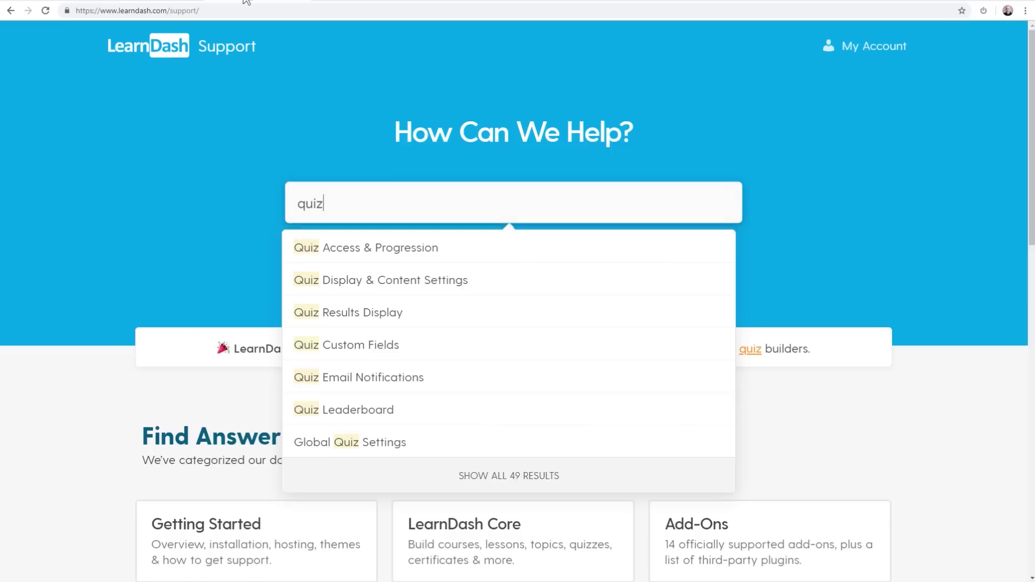
pyautogui.moveTo(347, 201); pyautogui.dragTo(283, 200)
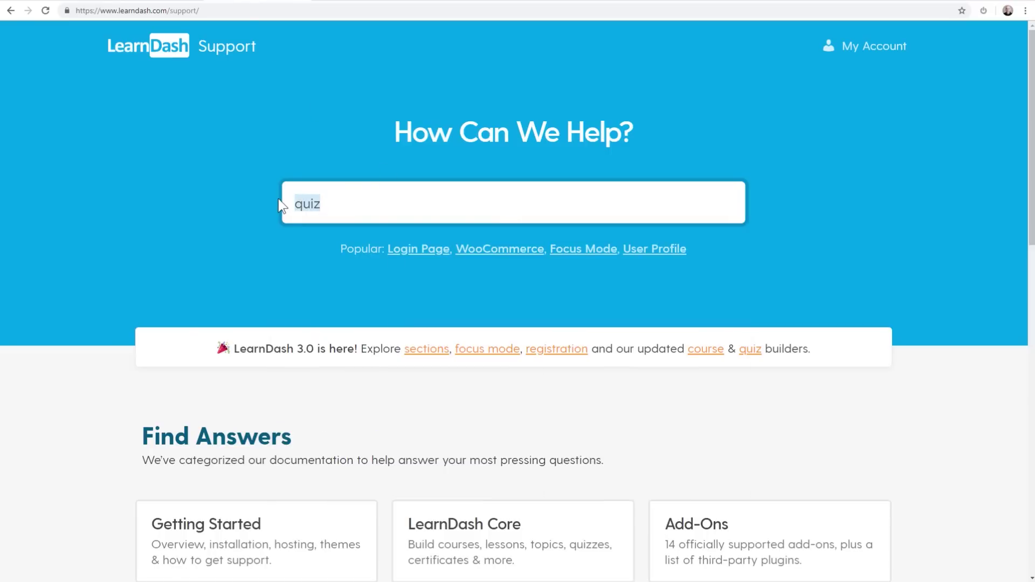
pyautogui.write('ce')
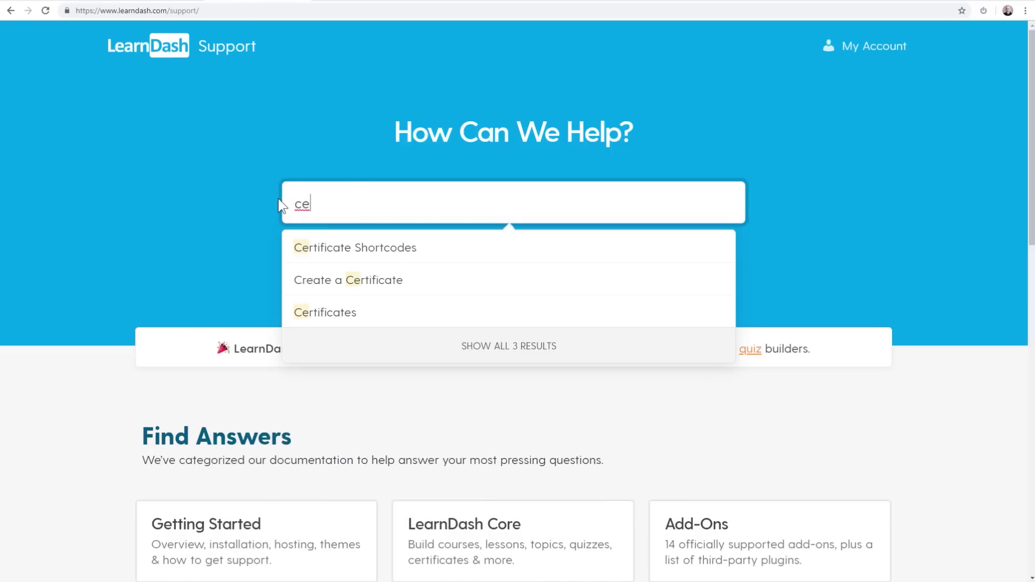
pyautogui.click(345, 283)
# Skim the certificate article's sections on adding a certificate, its image, spacing, font size, previewing and the video tutorial.
pyautogui.scroll(-15, 381, 189)
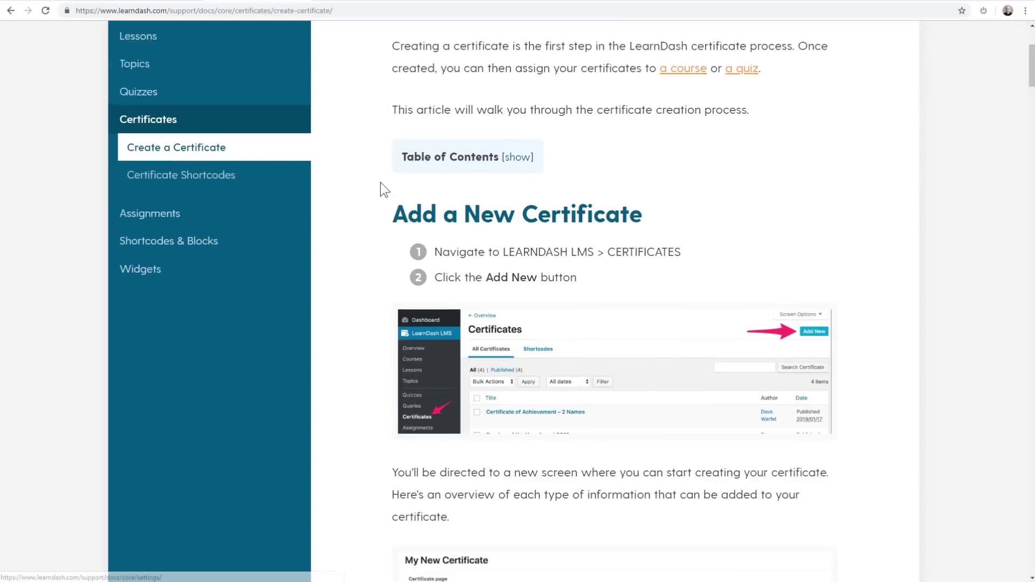
pyautogui.scroll(-20, 381, 183)
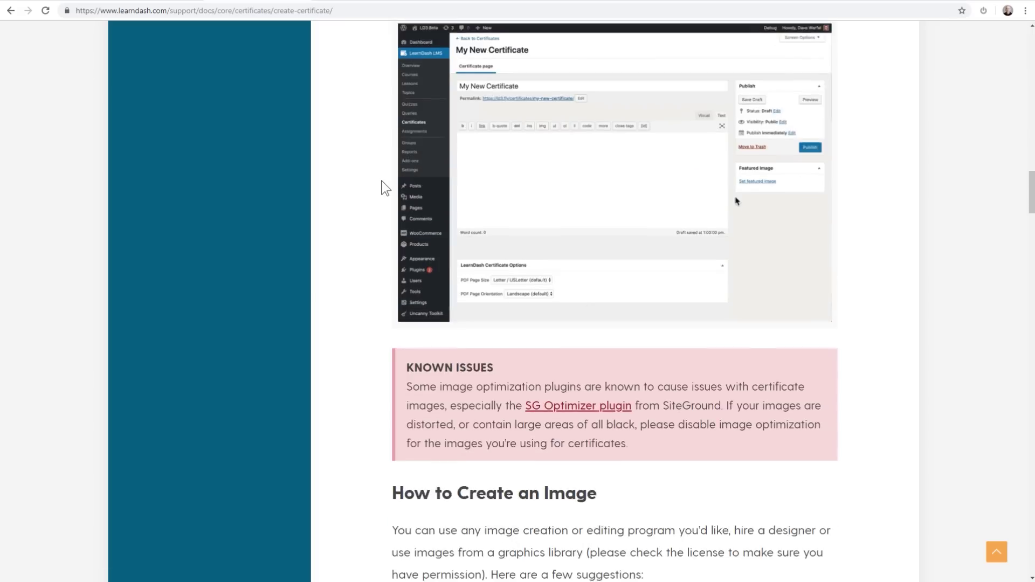
pyautogui.scroll(-20, 513, 195)
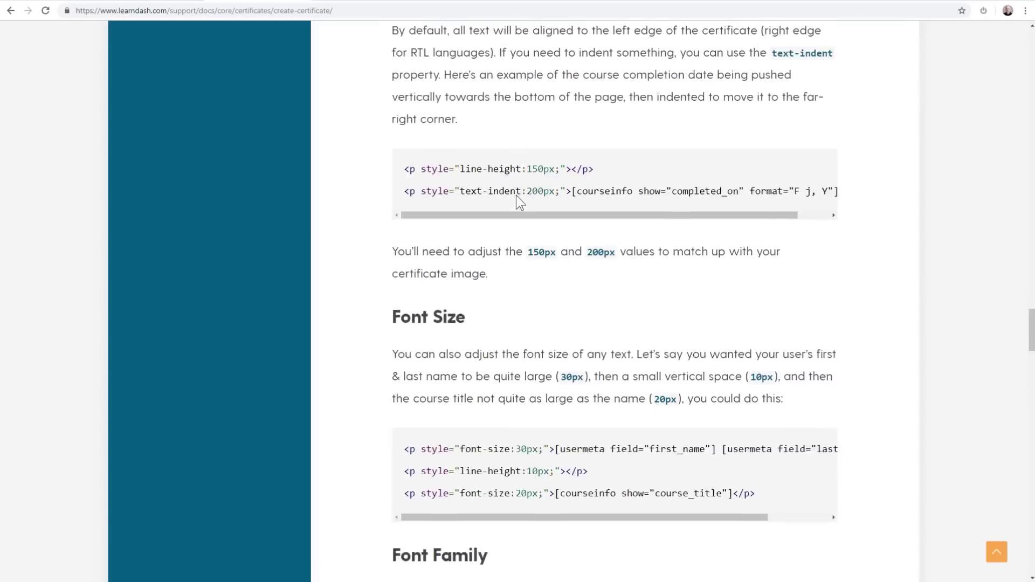
pyautogui.scroll(-20, 516, 197)
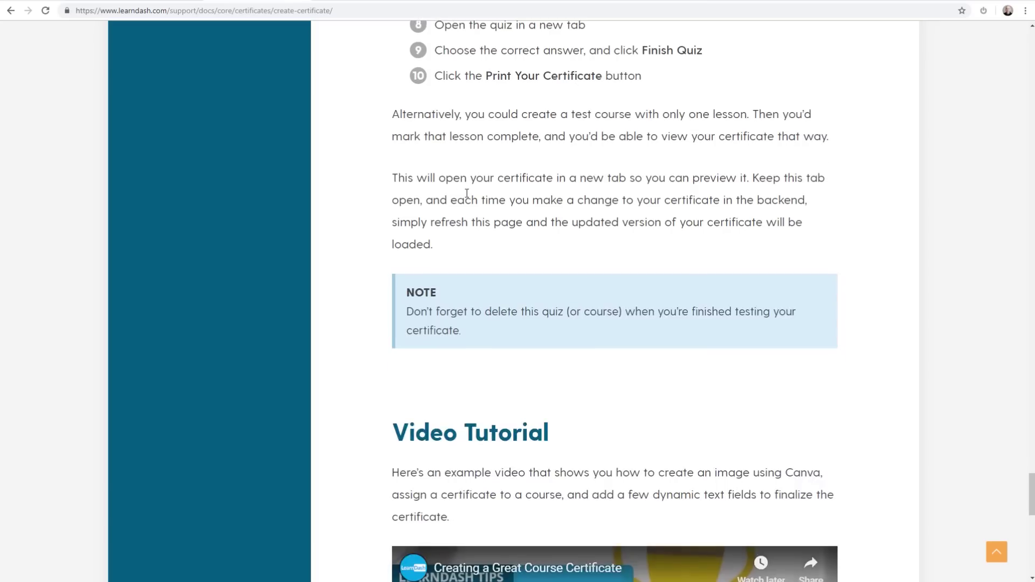
pyautogui.scroll(20, 541, 225)
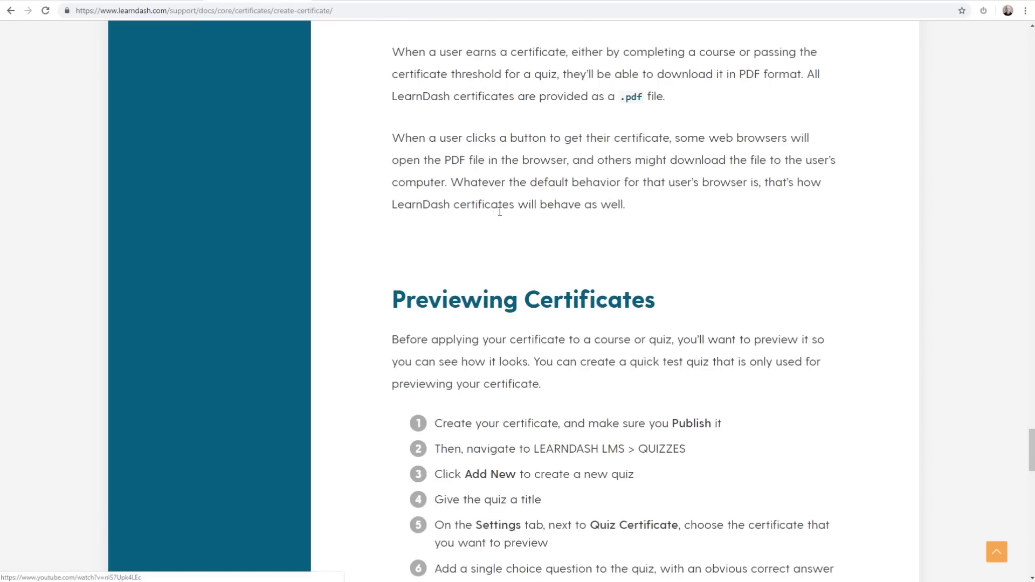
pyautogui.scroll(20, 496, 211)
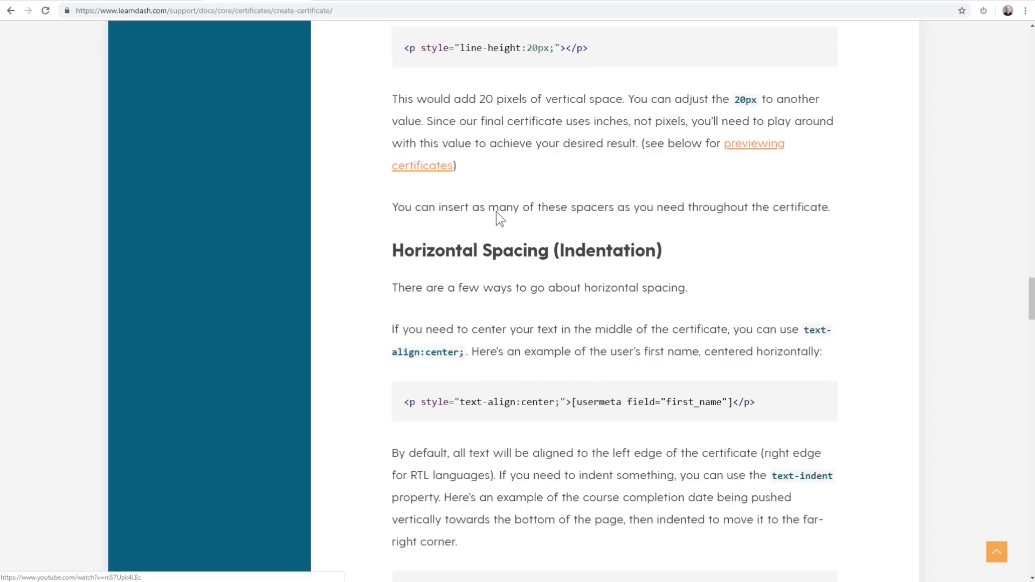
pyautogui.scroll(20, 496, 211)
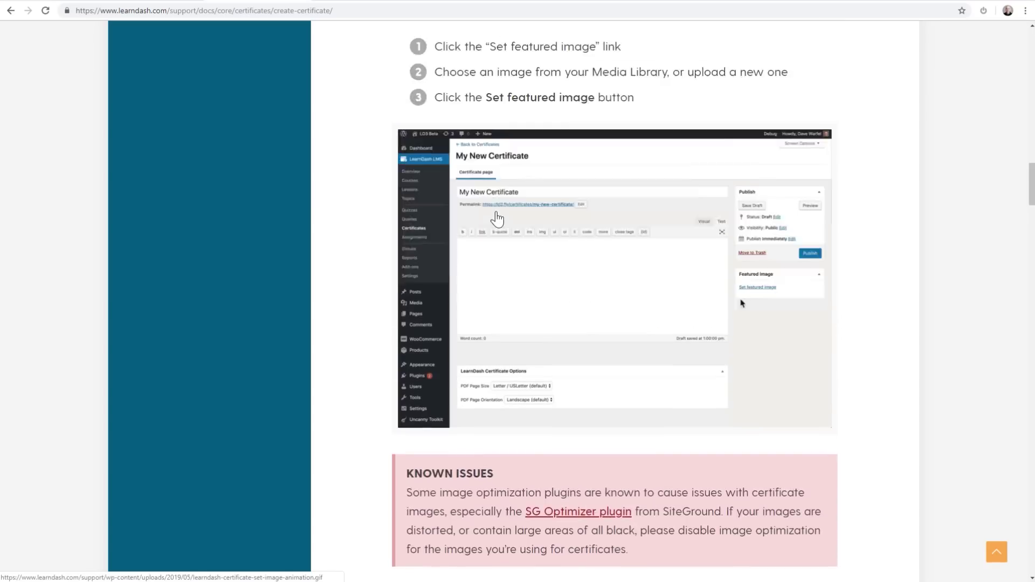
pyautogui.scroll(15, 497, 219)
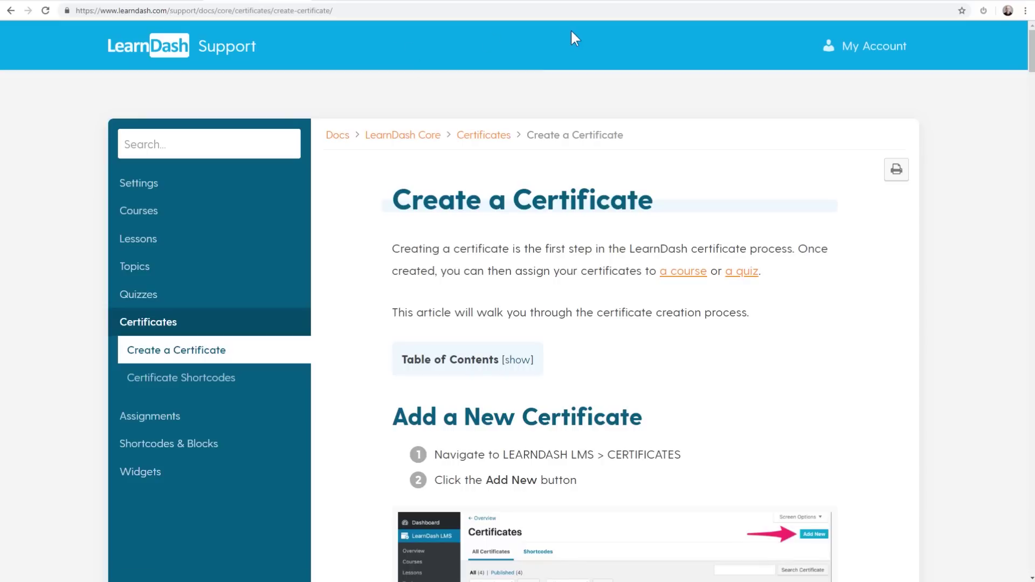
# Return to the Social Media Marketing course in WordPress and open its settings.
pyautogui.click(774, 3)
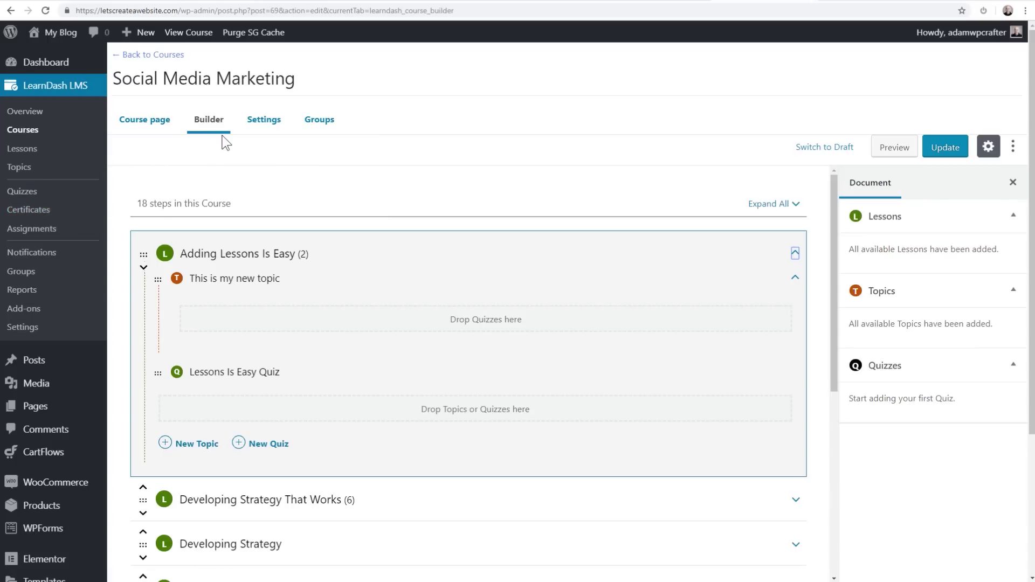
pyautogui.click(262, 122)
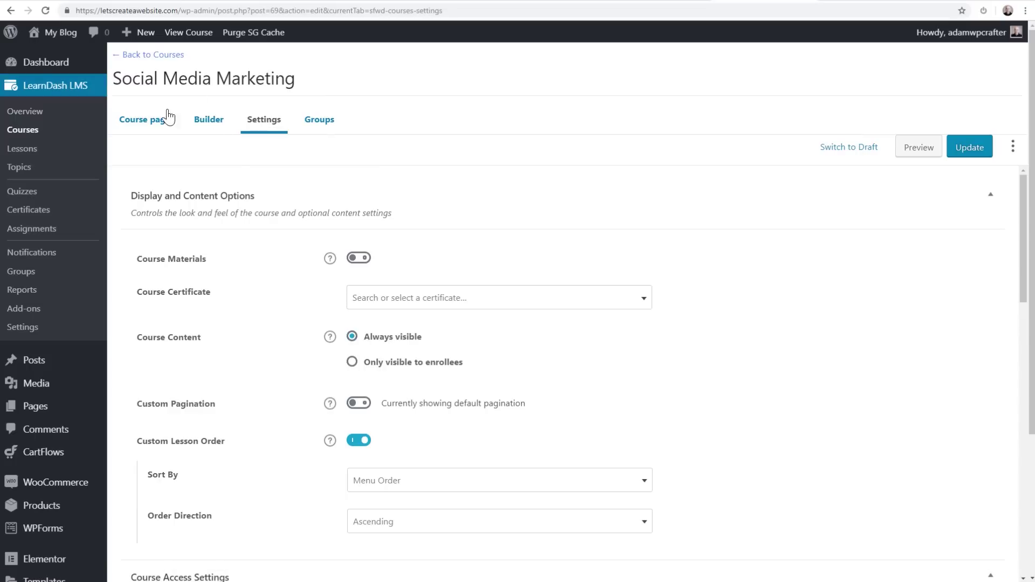
# Check the available course certificates and review the course's remaining settings down to the Course Grid Settings.
pyautogui.scroll(-1, 256, 186)
pyautogui.click(433, 245)
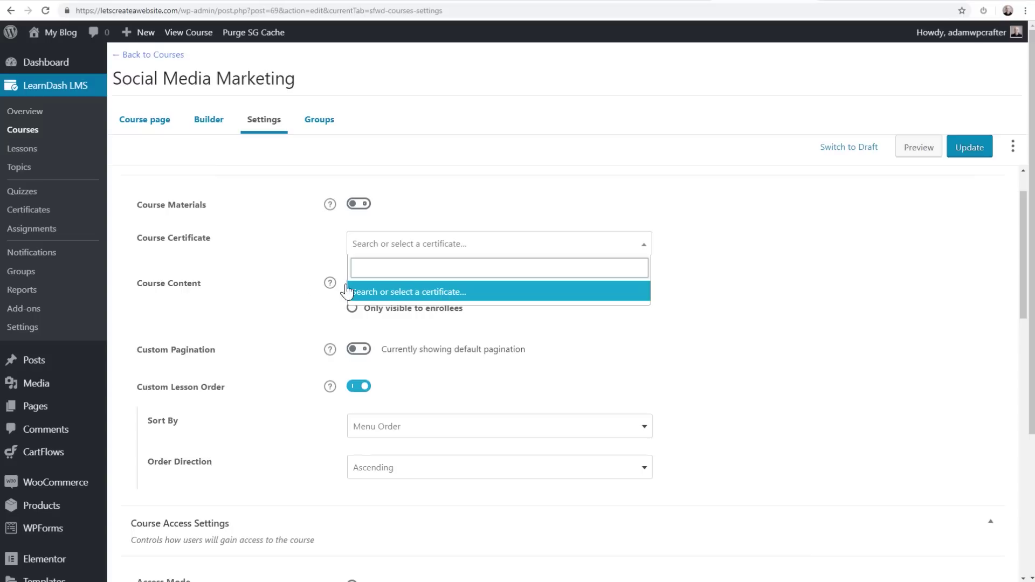
pyautogui.click(268, 261)
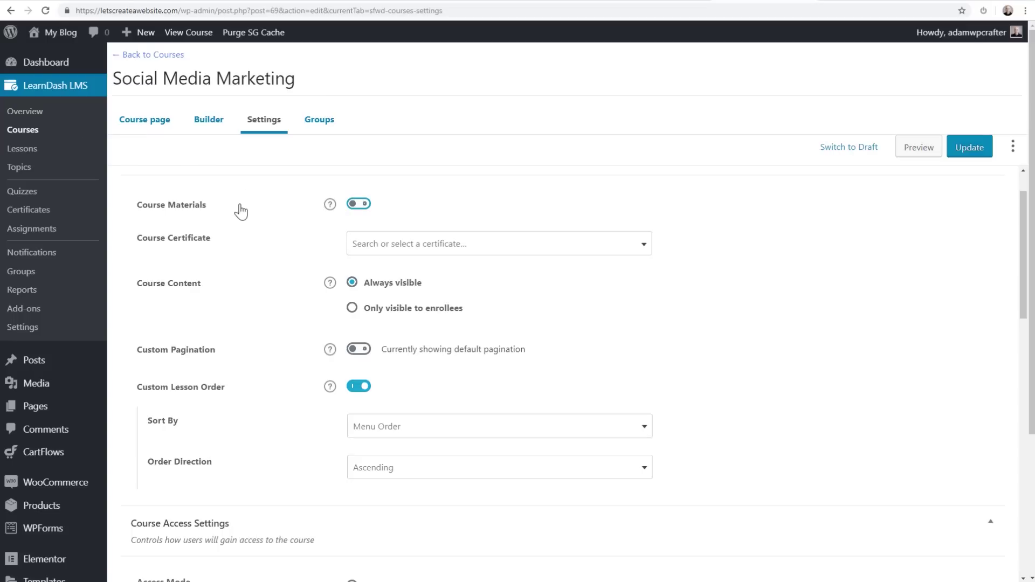
pyautogui.scroll(-12, 278, 219)
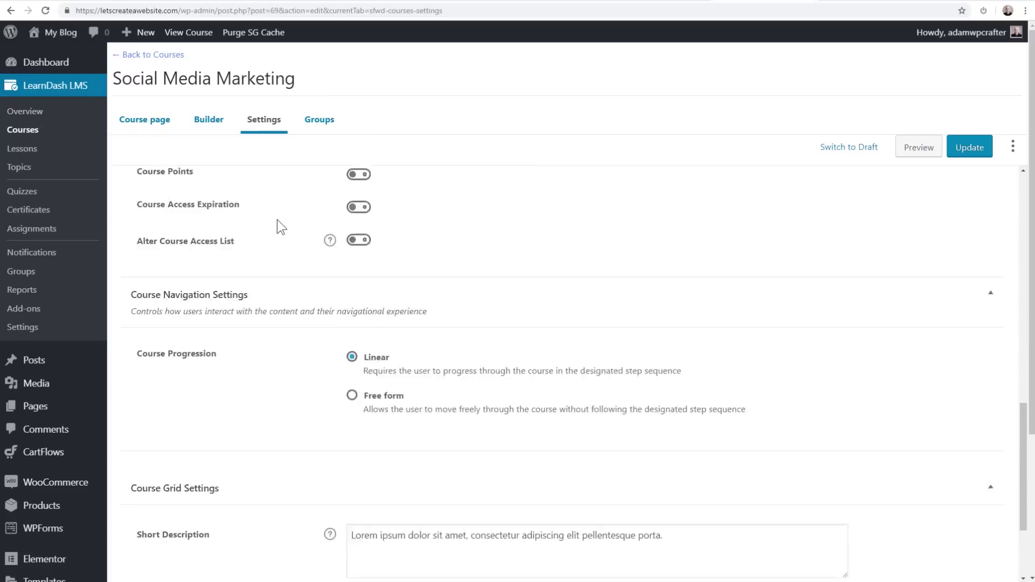
pyautogui.scroll(-3, 277, 219)
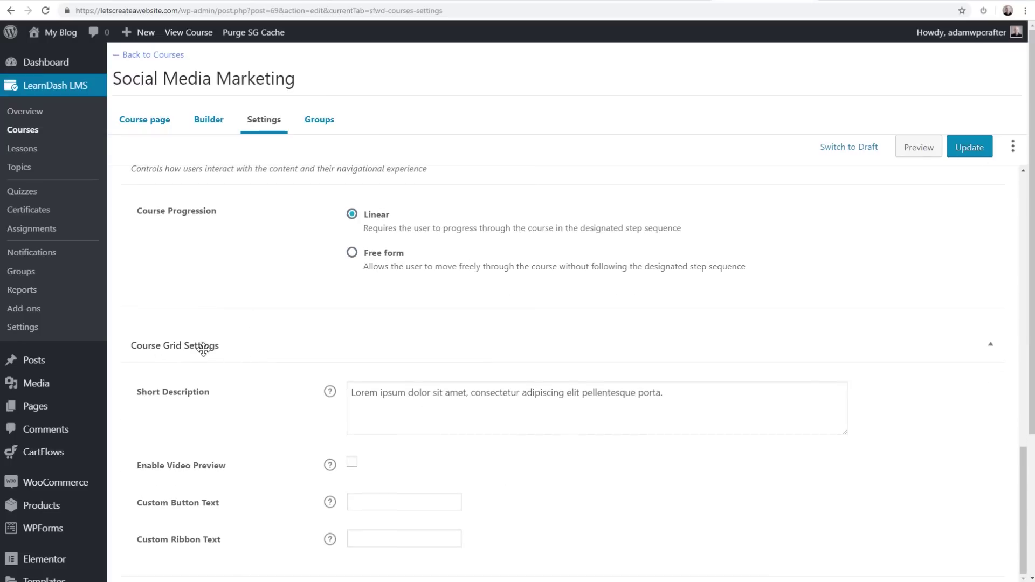
# Switch to the live lesson page, go to the course home and open the site homepage to view its course grid.
pyautogui.click(838, 4)
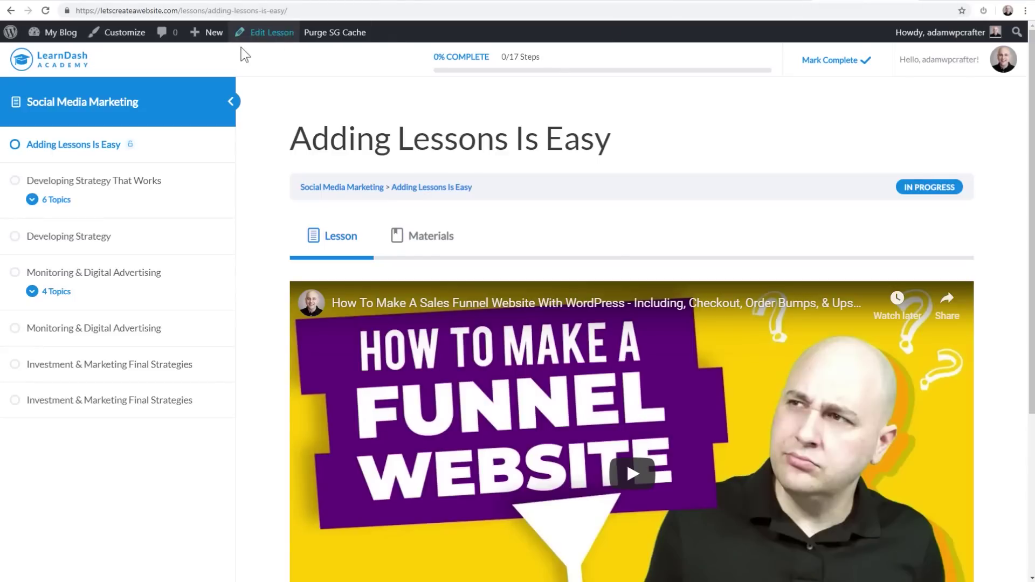
pyautogui.moveTo(923, 63)
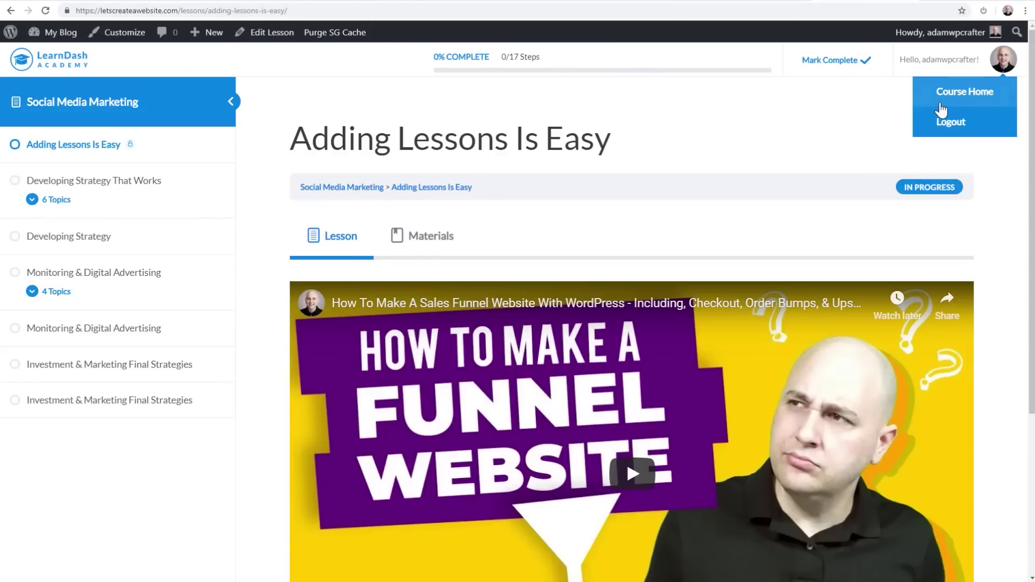
pyautogui.click(948, 91)
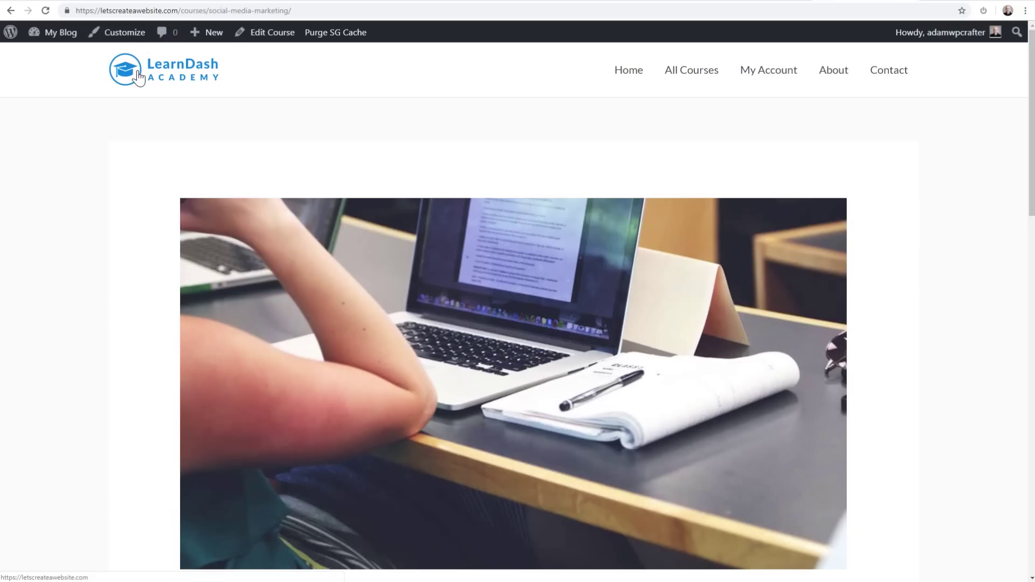
pyautogui.click(198, 102)
pyautogui.scroll(-5, 198, 101)
pyautogui.scroll(-9, 198, 104)
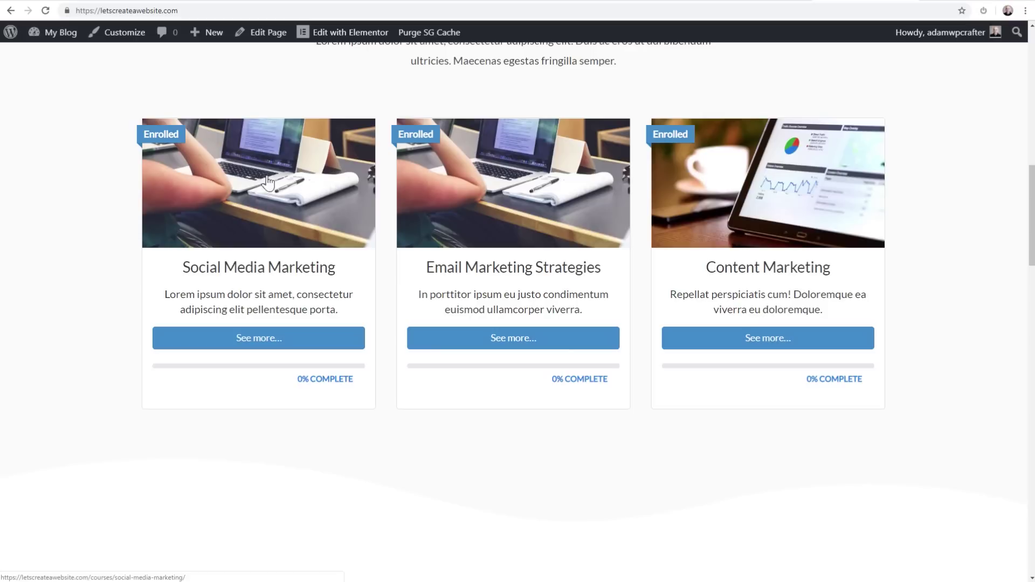
pyautogui.click(765, 5)
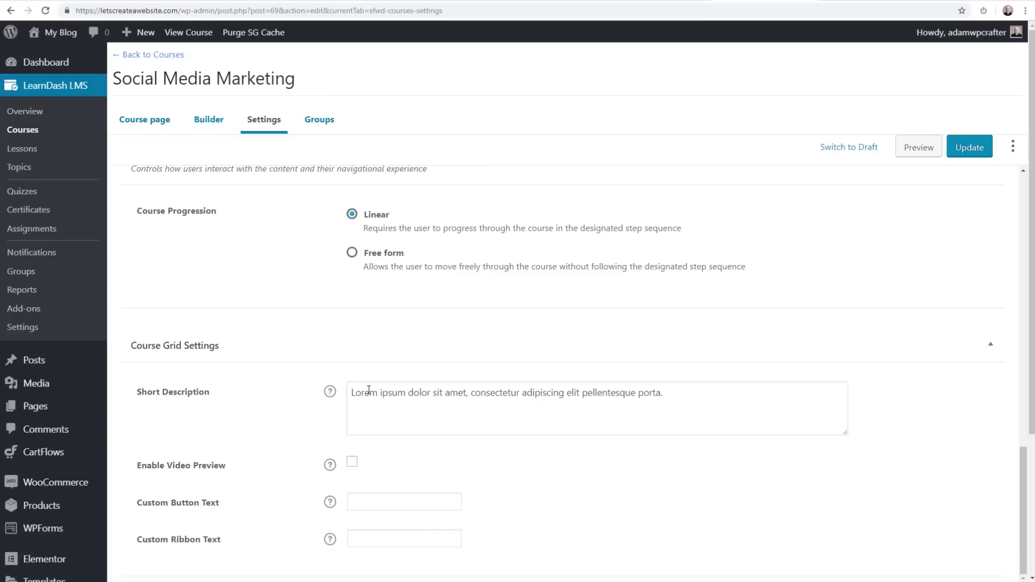
pyautogui.moveTo(363, 394); pyautogui.dragTo(734, 378)
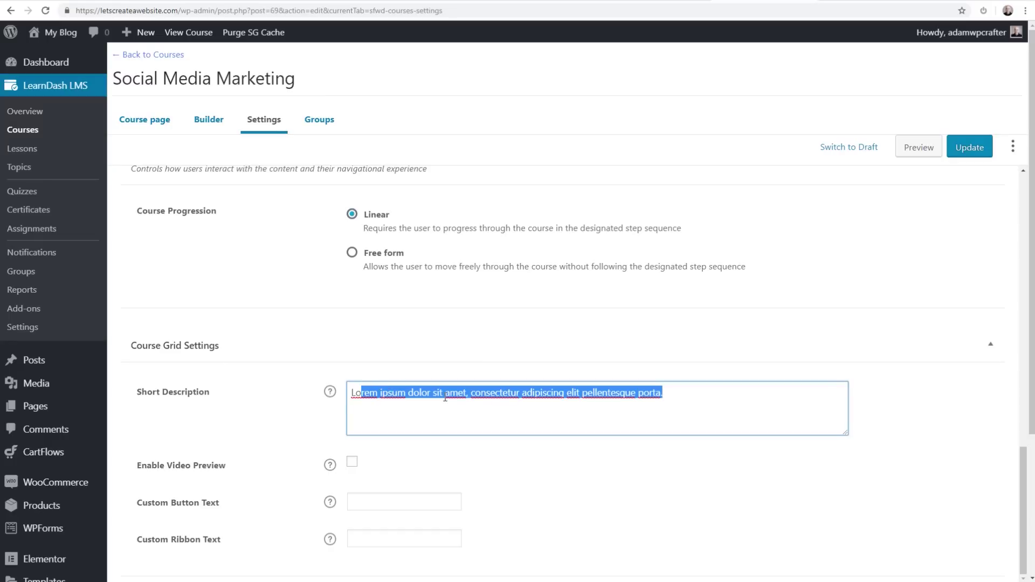
pyautogui.moveTo(688, 392); pyautogui.dragTo(323, 377)
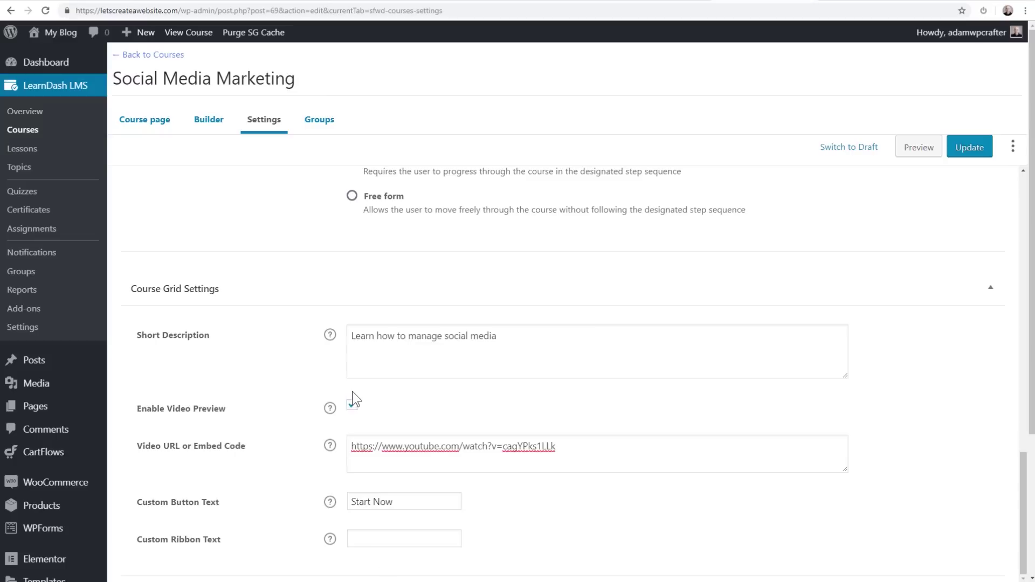
pyautogui.moveTo(352, 336); pyautogui.dragTo(516, 326)
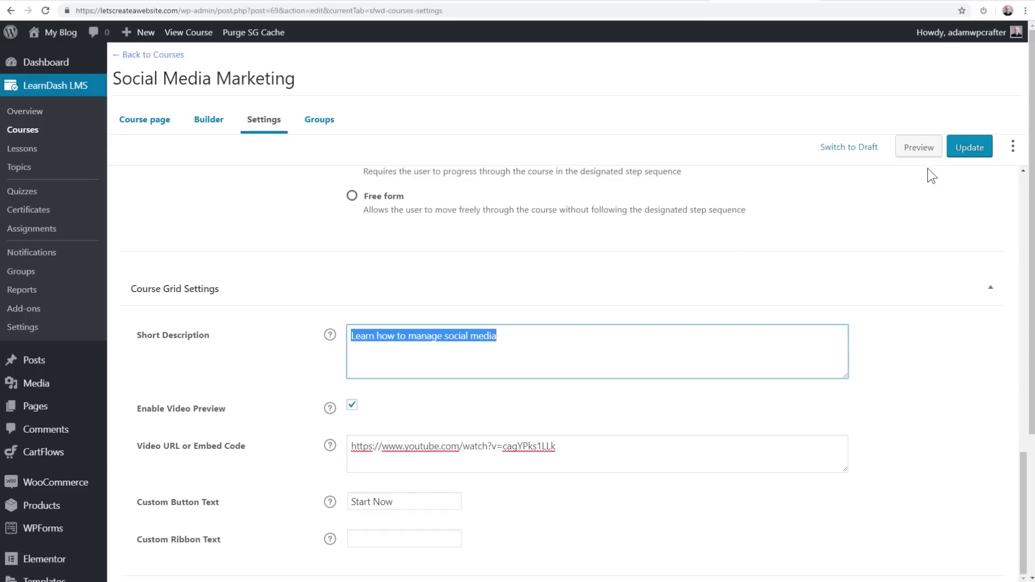
pyautogui.click(965, 149)
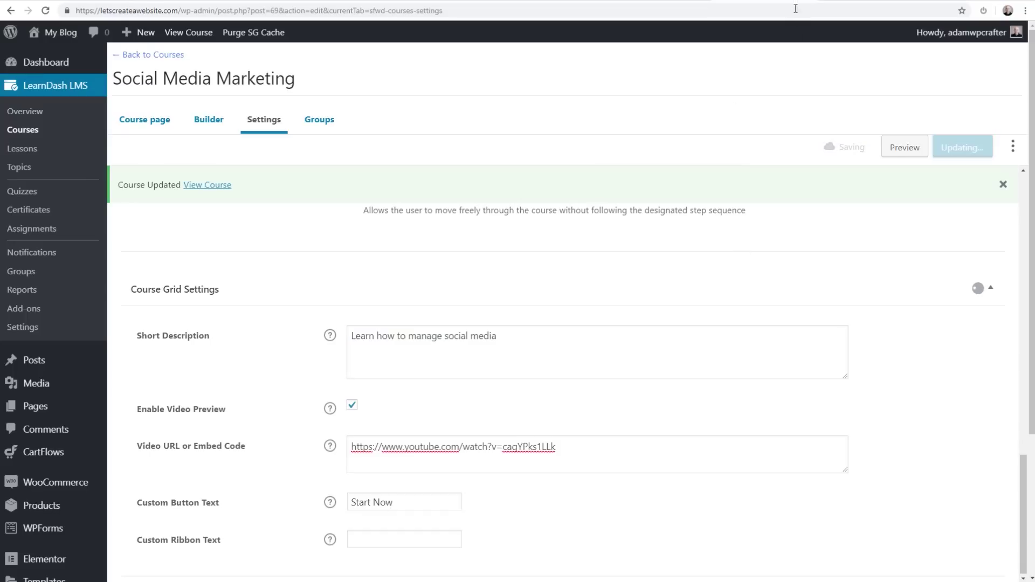
# Reload the live homepage and check the Social Media Marketing card's video, description and button in the course grid.
pyautogui.click(856, 1)
pyautogui.press('F5')
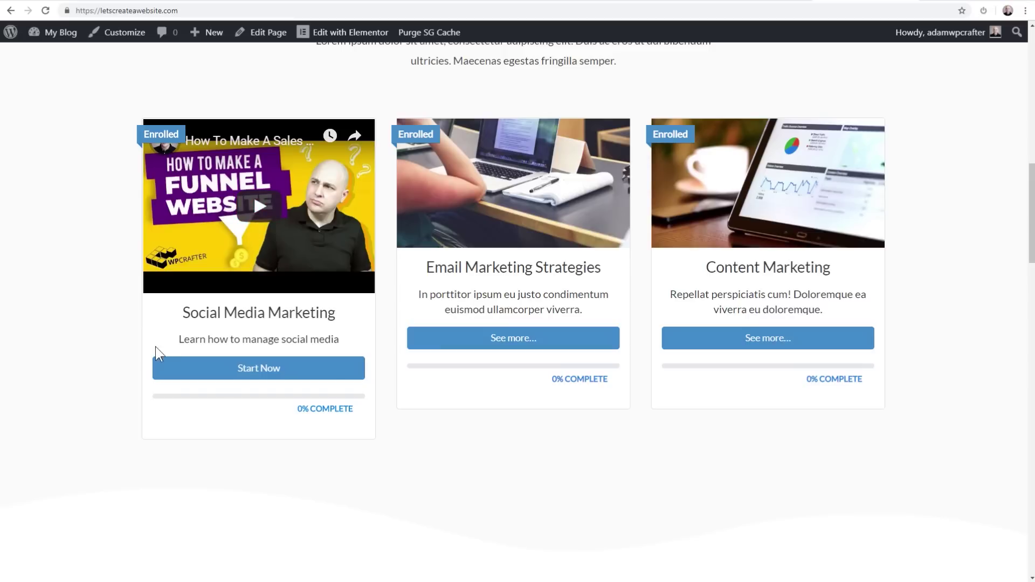
pyautogui.moveTo(166, 340); pyautogui.dragTo(346, 346)
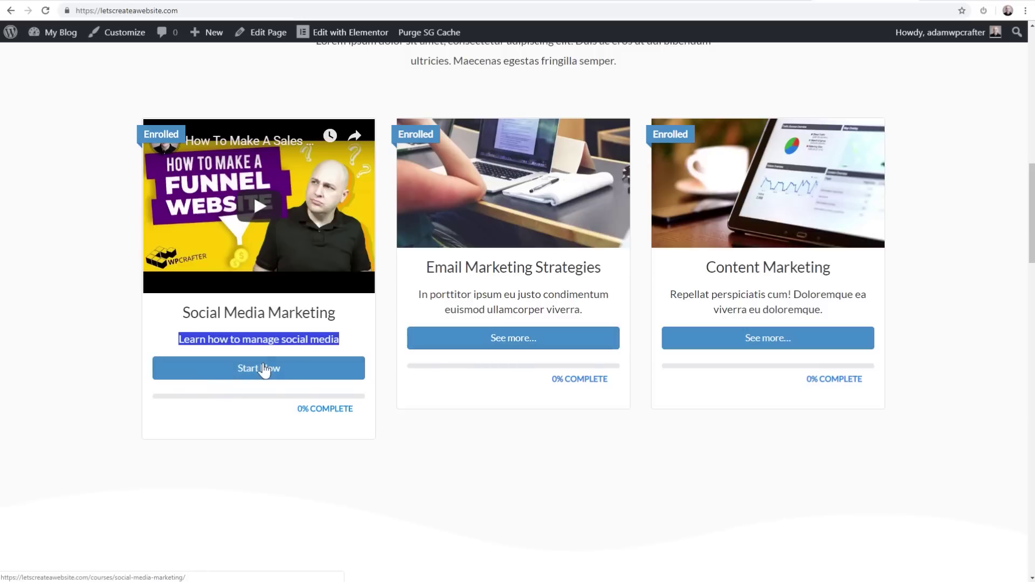
pyautogui.scroll(3, 451, 314)
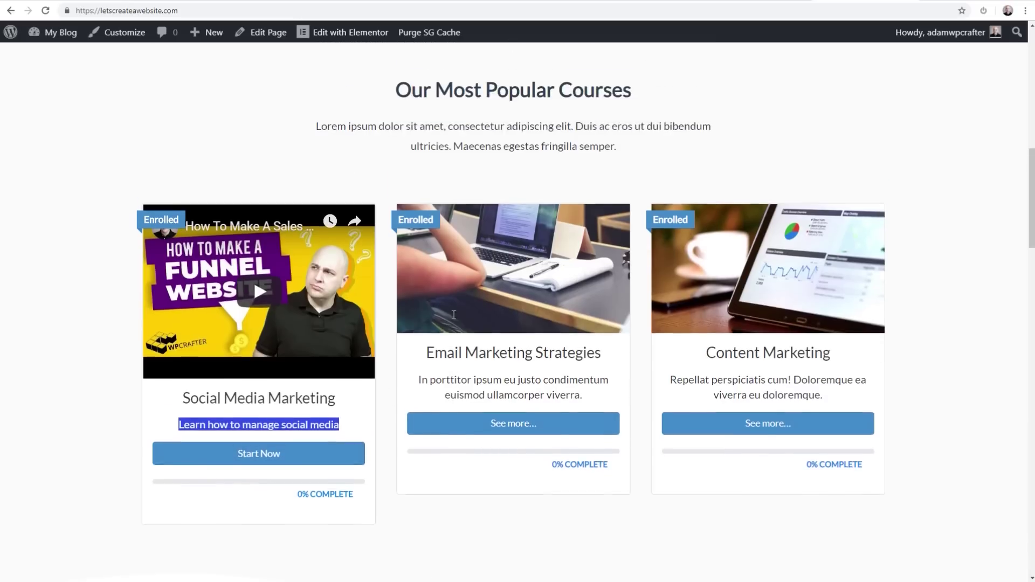
pyautogui.scroll(-3, 641, 172)
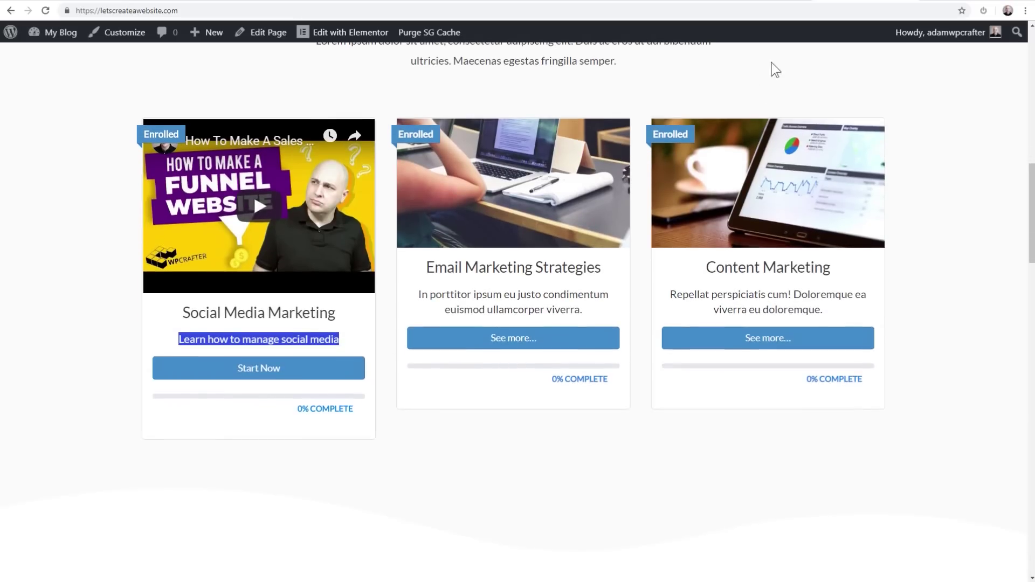
# Disable the video preview in the Social Media Marketing course settings, save the course, and reload the homepage course grid.
pyautogui.click(758, 2)
pyautogui.click(356, 403)
pyautogui.click(959, 153)
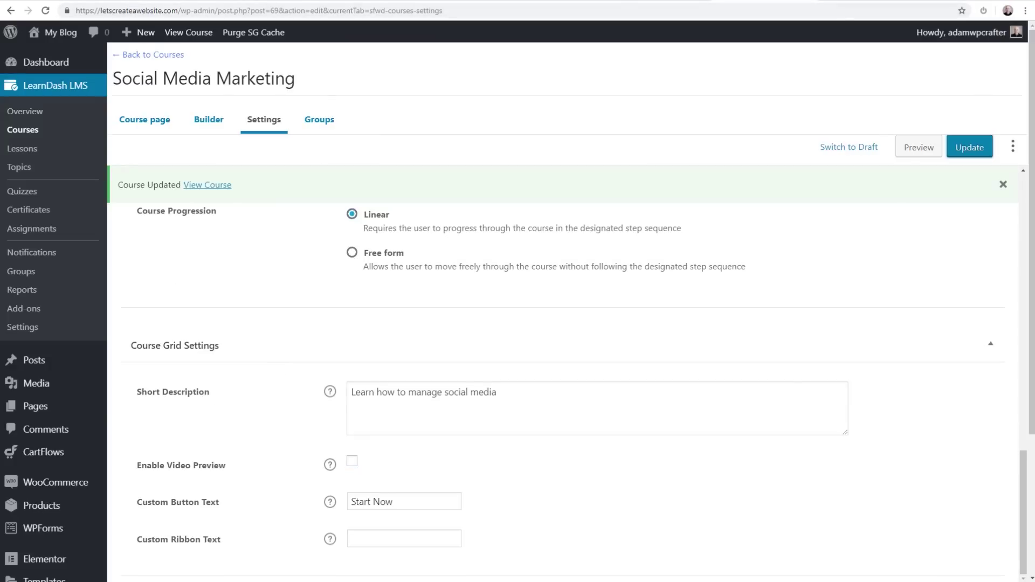
pyautogui.click(885, 3)
pyautogui.hotkey('ctrl', 'l')
pyautogui.press('Return')
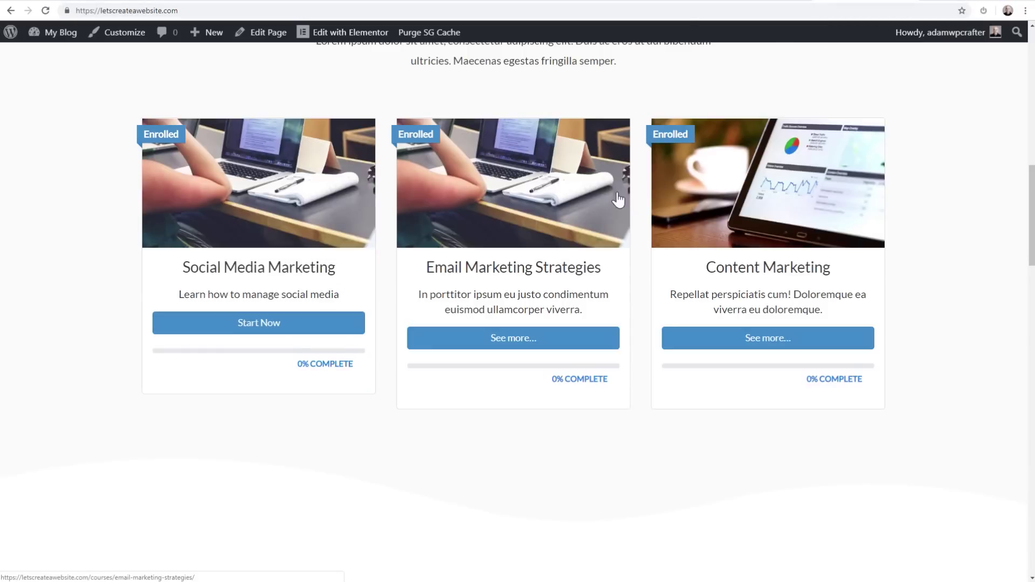
# Create and publish a new LearnDash course titled "How To Make An Online Course Website".
pyautogui.click(769, 3)
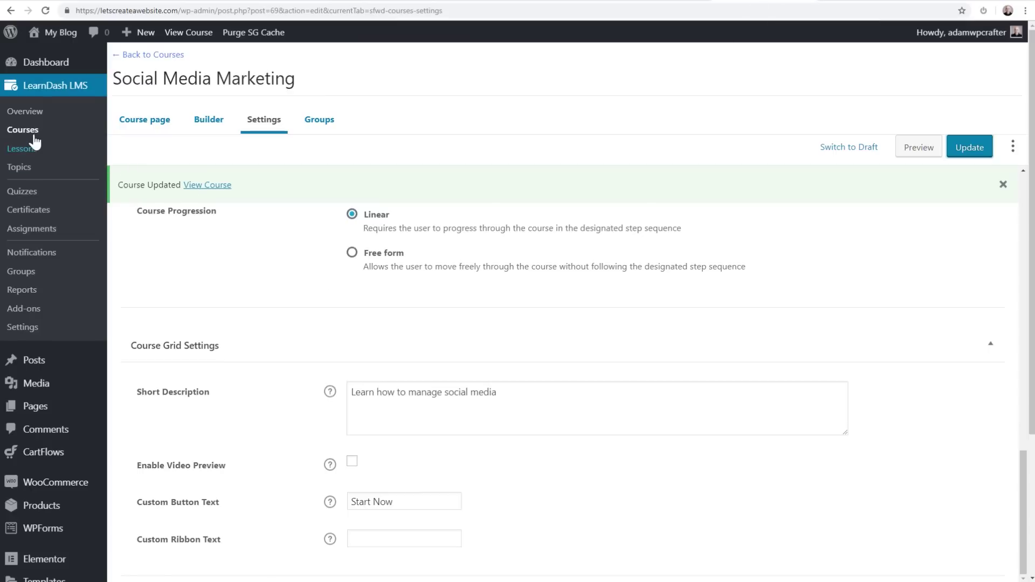
pyautogui.click(123, 157)
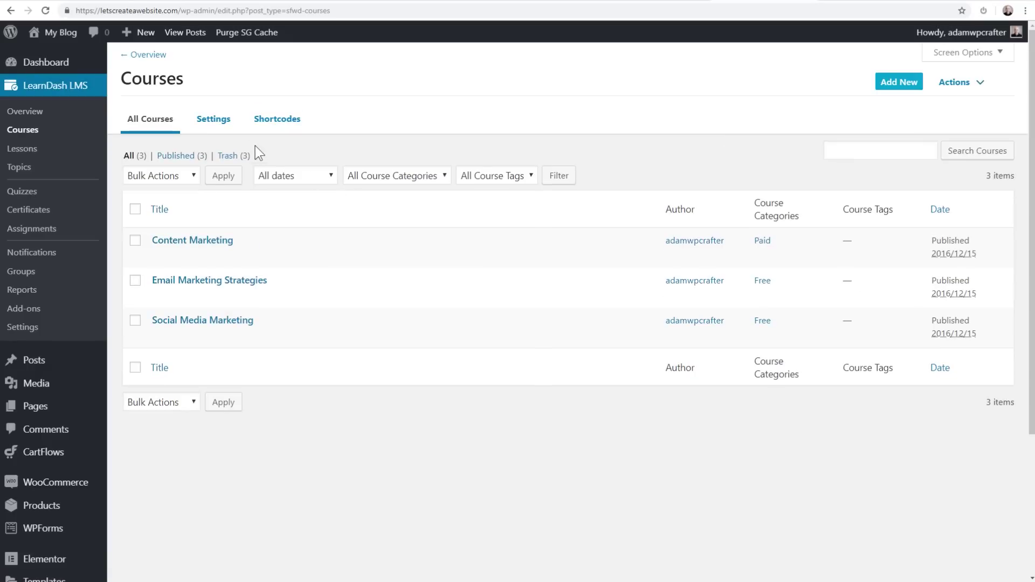
pyautogui.click(897, 85)
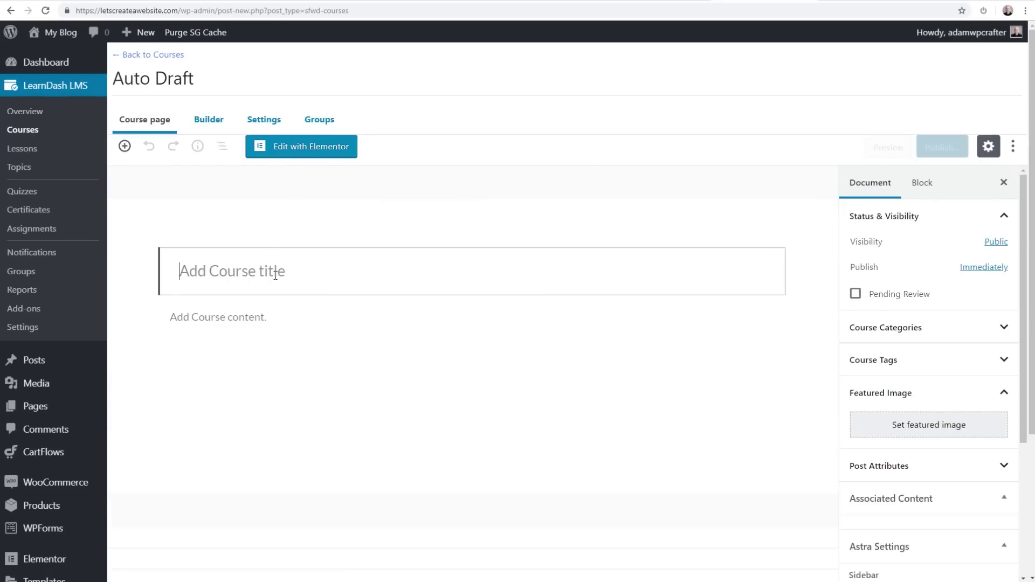
pyautogui.write('How To Make An Online Course Website')
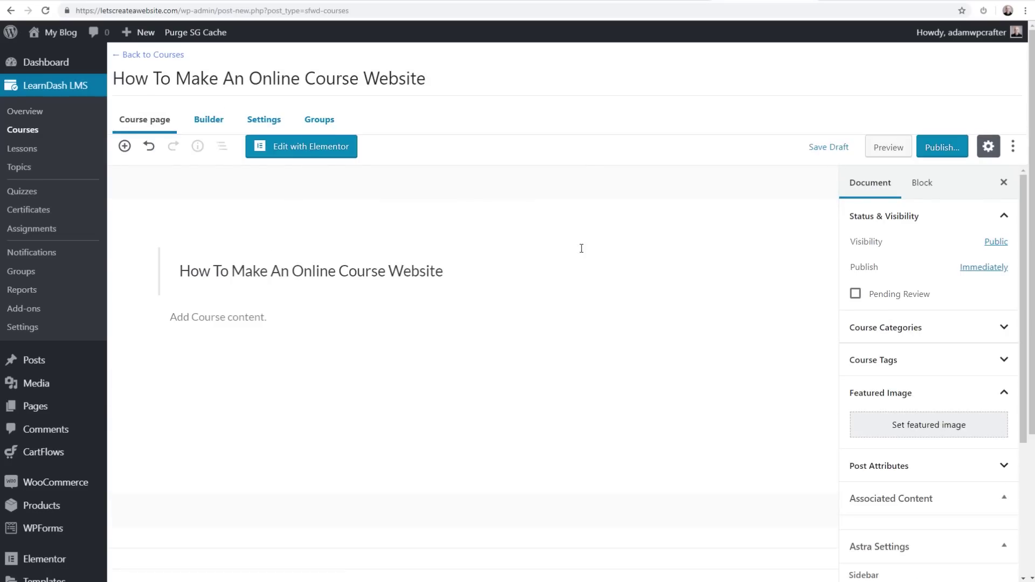
pyautogui.click(922, 154)
pyautogui.click(932, 153)
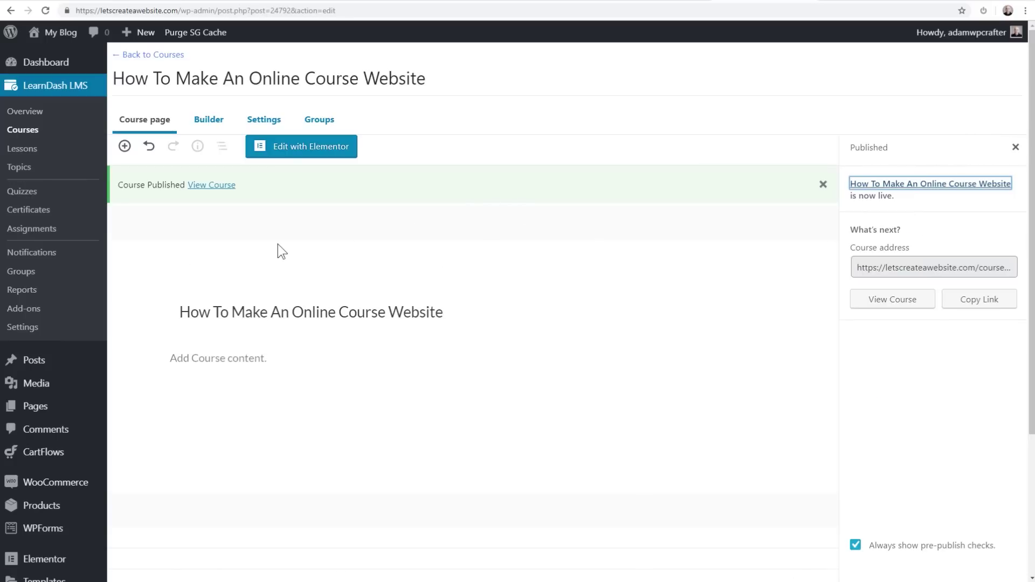
# Add the lessons "Order Hosting", "Install WordPress" and "Subscribe Now" in the course builder and update the course.
pyautogui.click(208, 121)
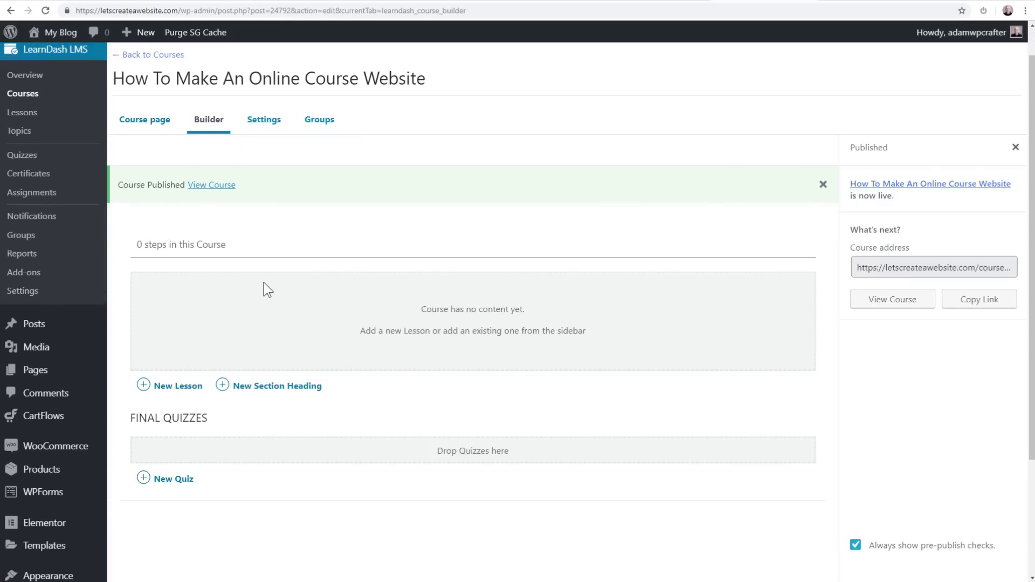
pyautogui.click(164, 384)
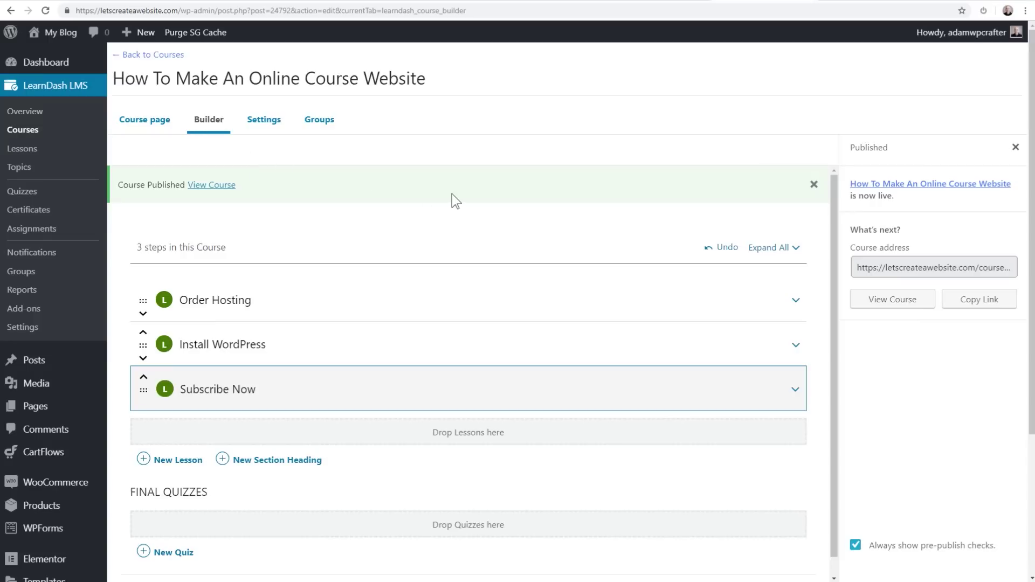
pyautogui.click(1015, 147)
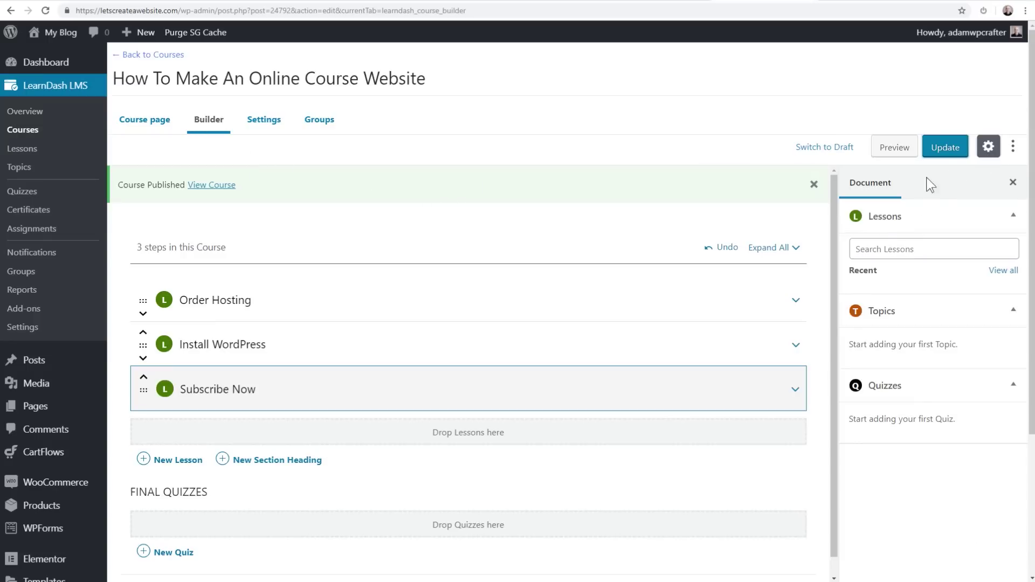
pyautogui.click(937, 146)
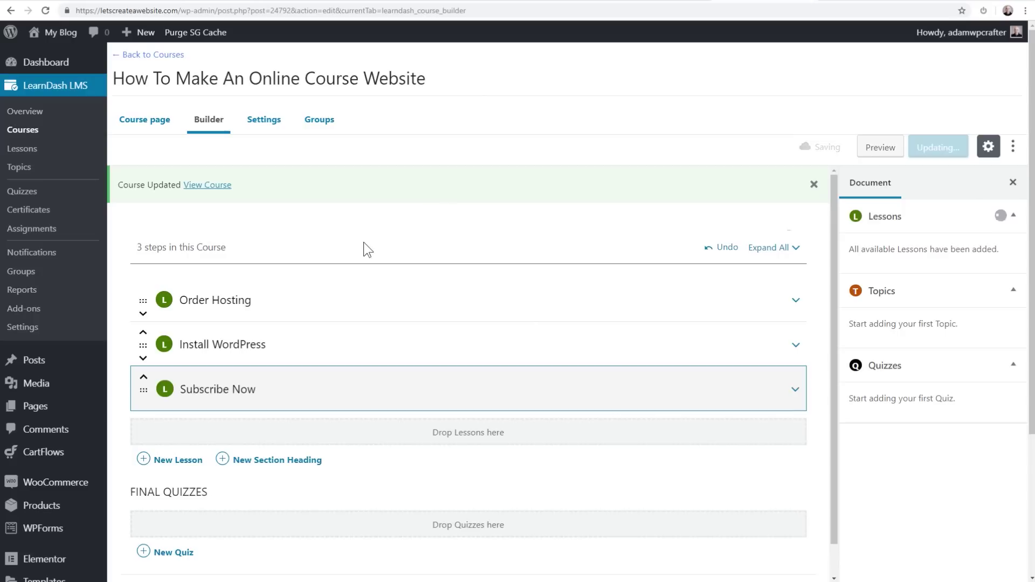
# Set the new course's access mode to Free in its settings and update the course.
pyautogui.click(259, 126)
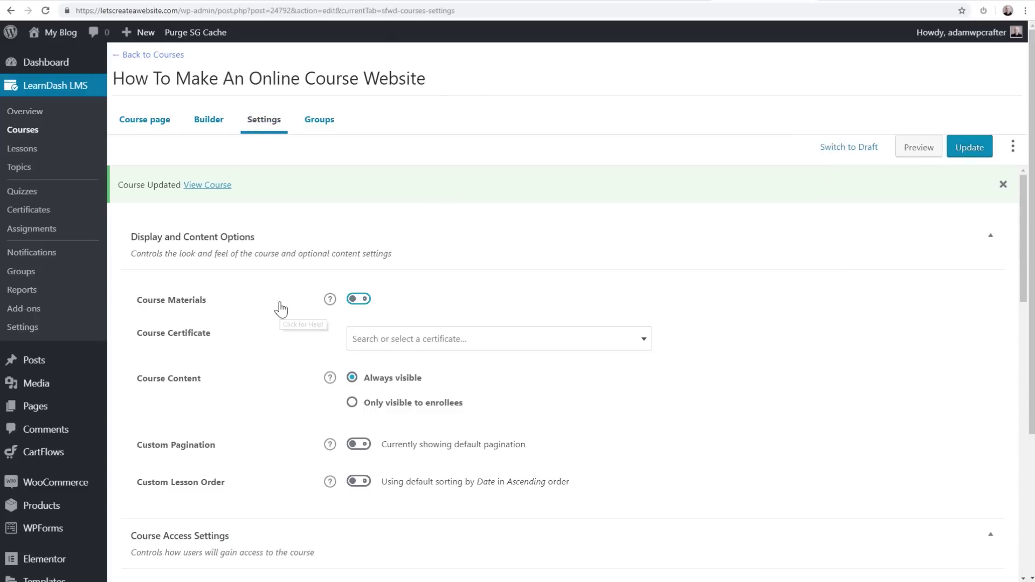
pyautogui.scroll(-2, 289, 311)
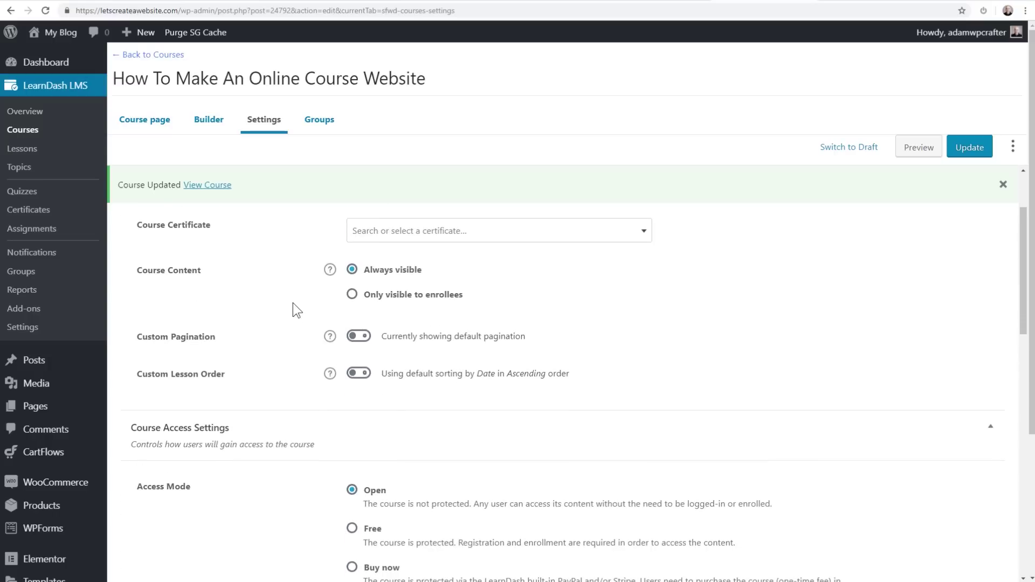
pyautogui.scroll(-1, 292, 302)
pyautogui.scroll(-3, 293, 302)
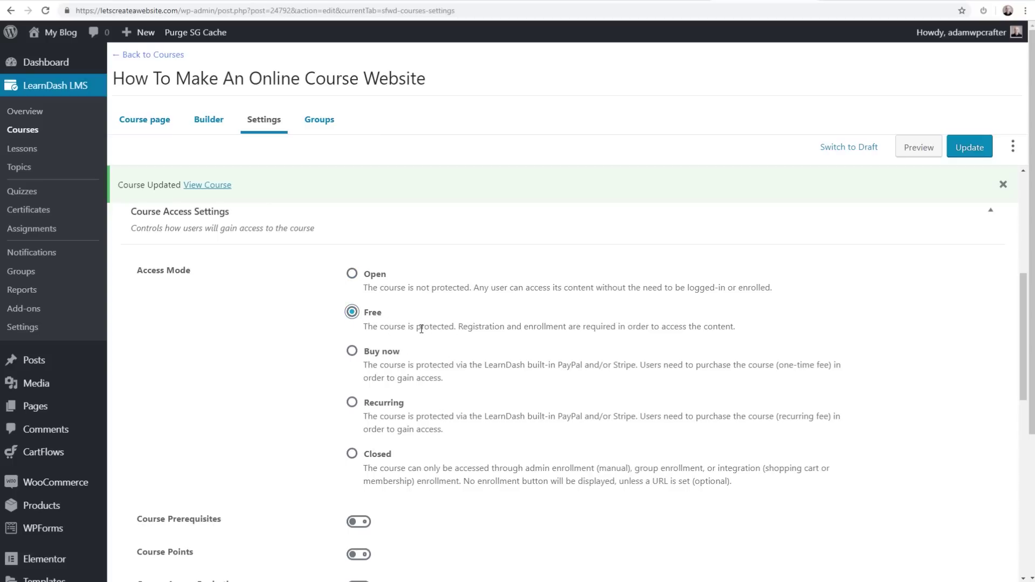
pyautogui.scroll(-4, 311, 313)
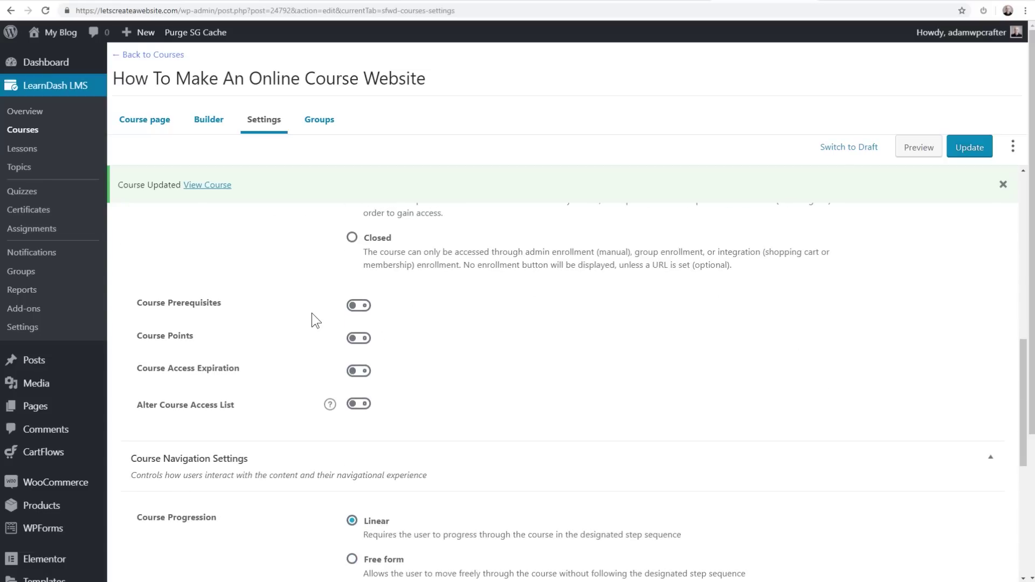
pyautogui.scroll(-5, 249, 334)
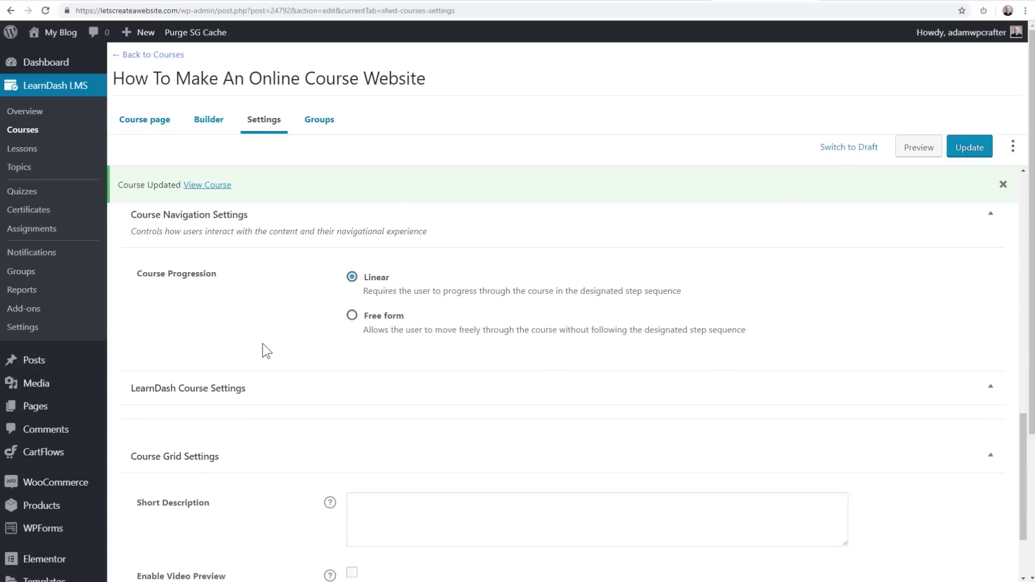
pyautogui.scroll(10, 282, 348)
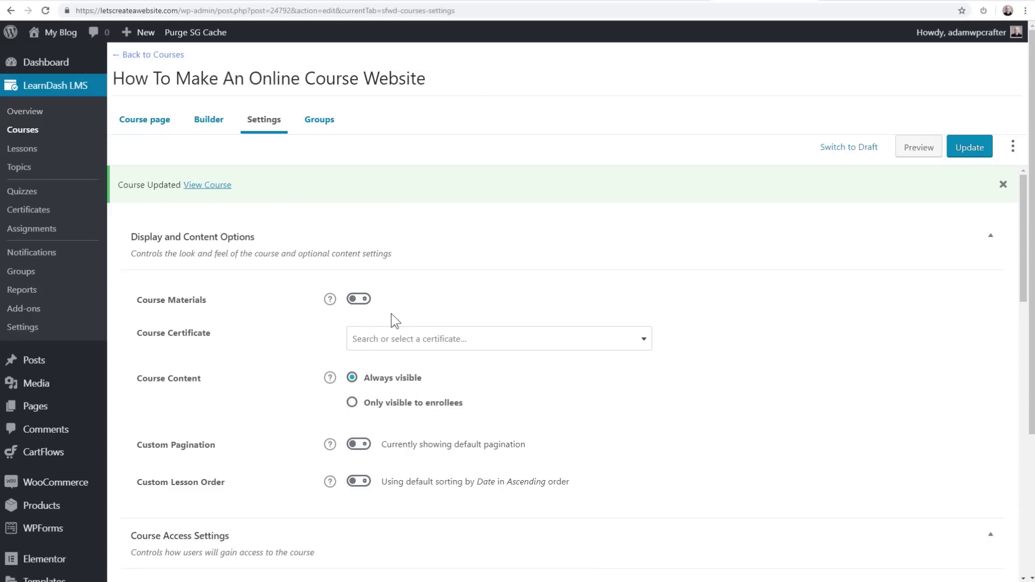
pyautogui.click(962, 150)
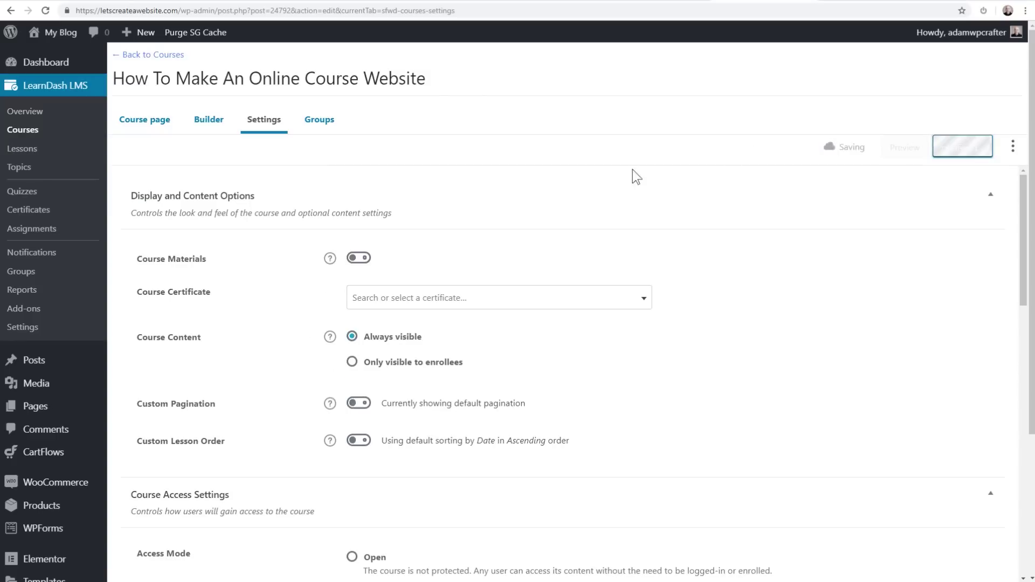
# Set content-free-img.jpg from the media library as the course's featured image and update the course.
pyautogui.click(201, 120)
pyautogui.click(143, 120)
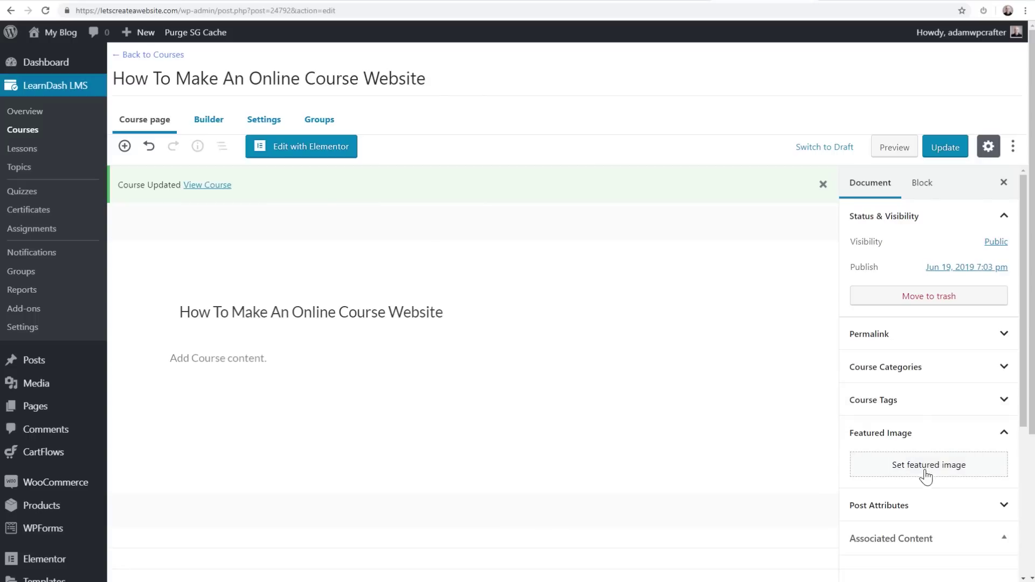
pyautogui.click(894, 462)
pyautogui.scroll(-5, 350, 291)
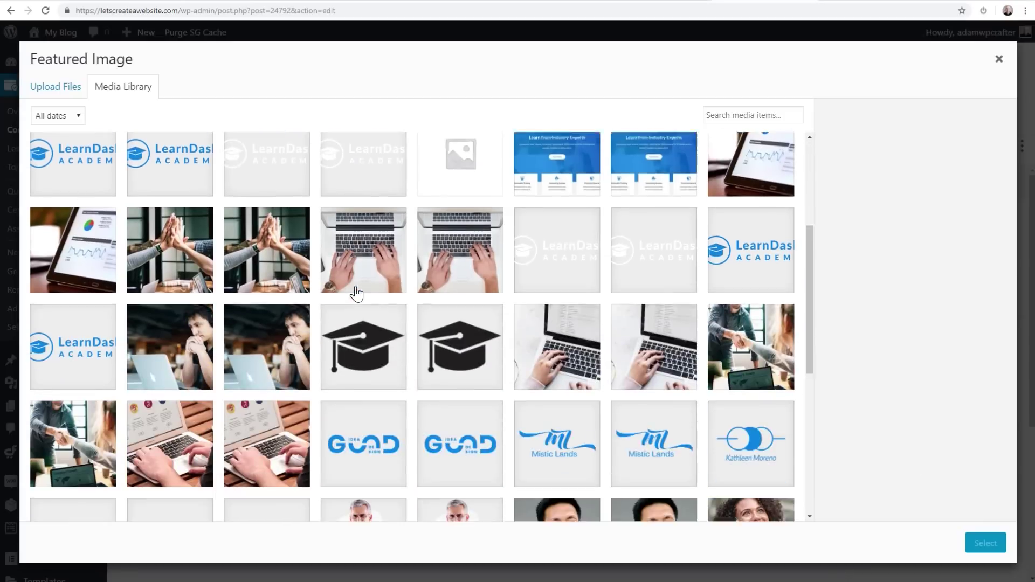
pyautogui.click(373, 206)
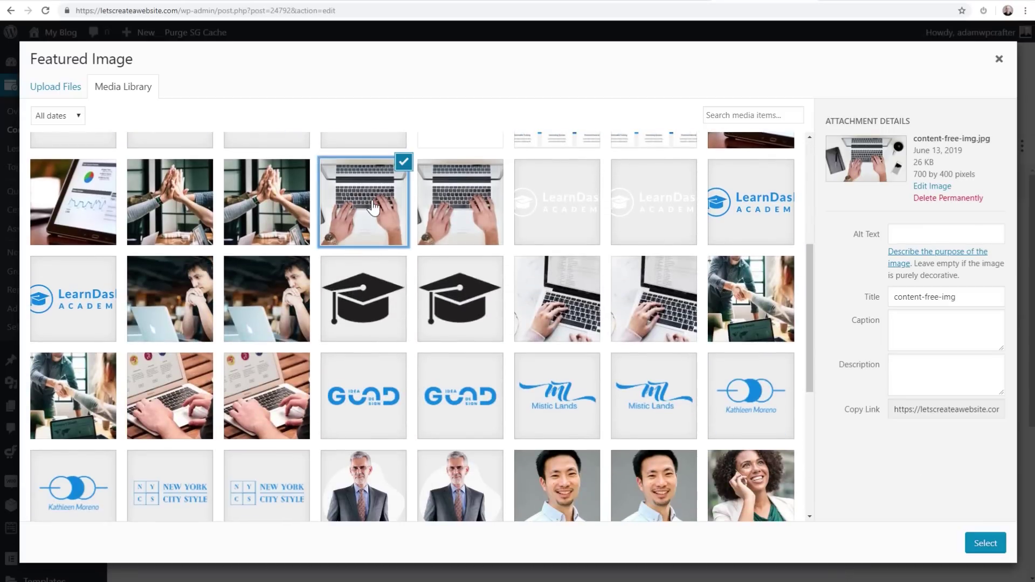
pyautogui.click(985, 543)
pyautogui.click(925, 154)
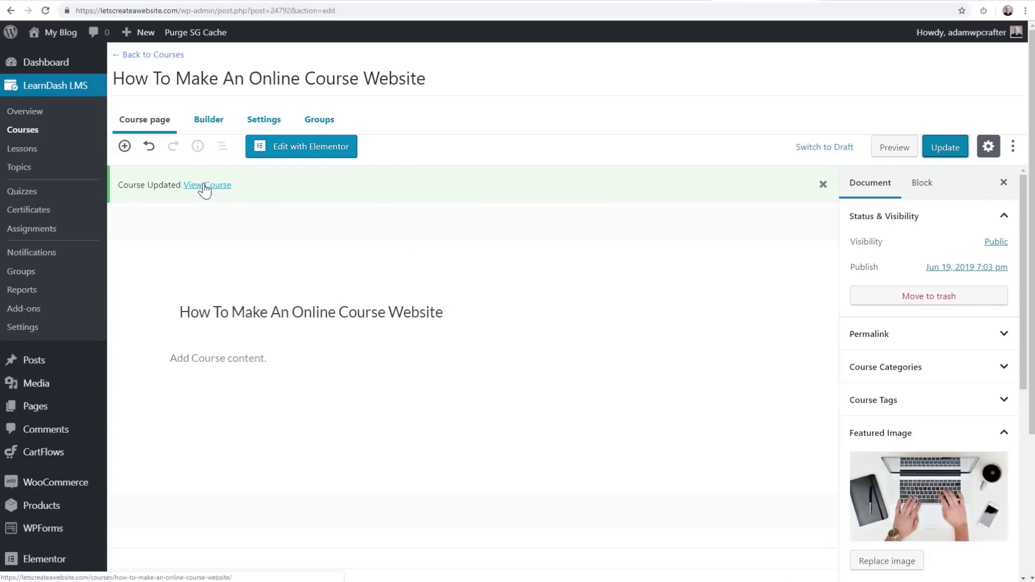
# View the published course page, reload it, and check the featured image and lesson list.
pyautogui.click(204, 186)
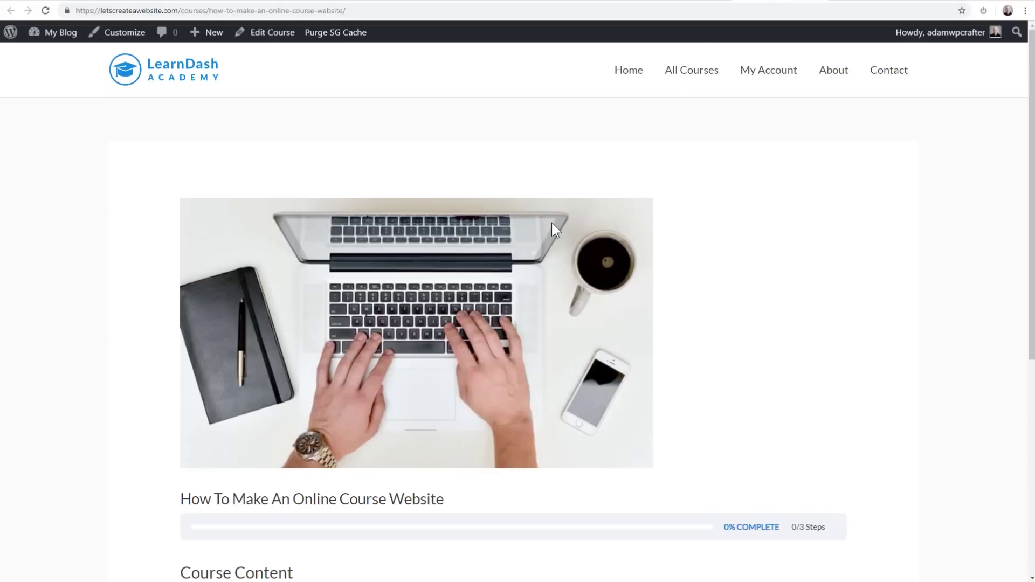
pyautogui.scroll(-1, 551, 222)
pyautogui.scroll(-4, 552, 222)
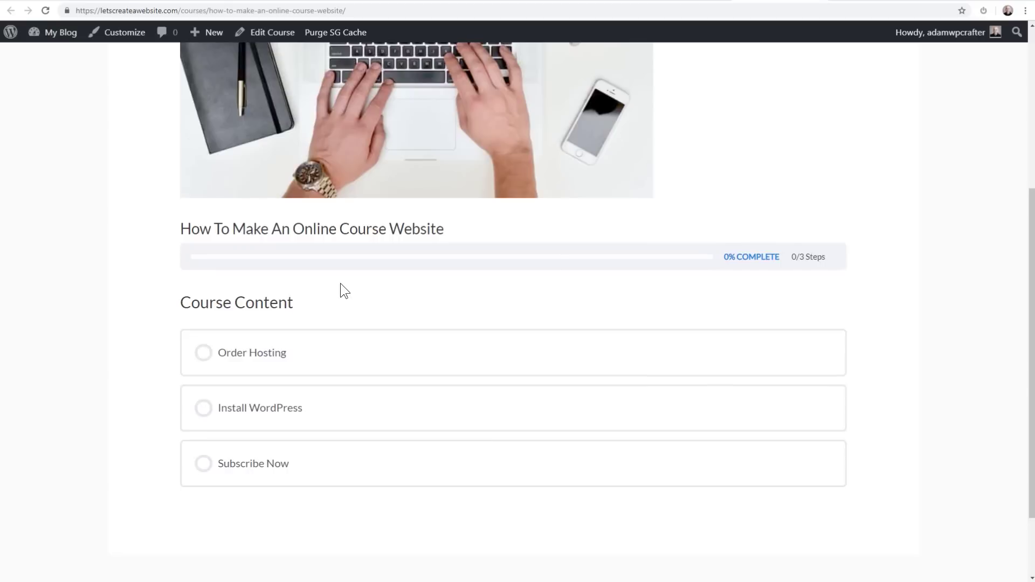
pyautogui.press('F5')
pyautogui.scroll(-4, 341, 283)
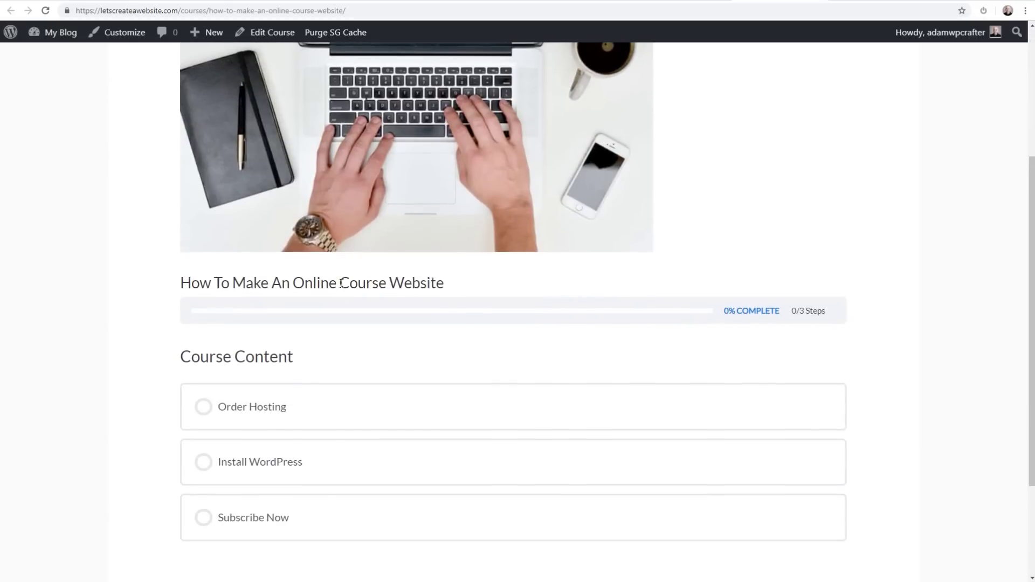
# Copy the course page's URL and open it in a new incognito window as a logged-out visitor.
pyautogui.click(370, 13)
pyautogui.hotkey('ctrl', 'c')
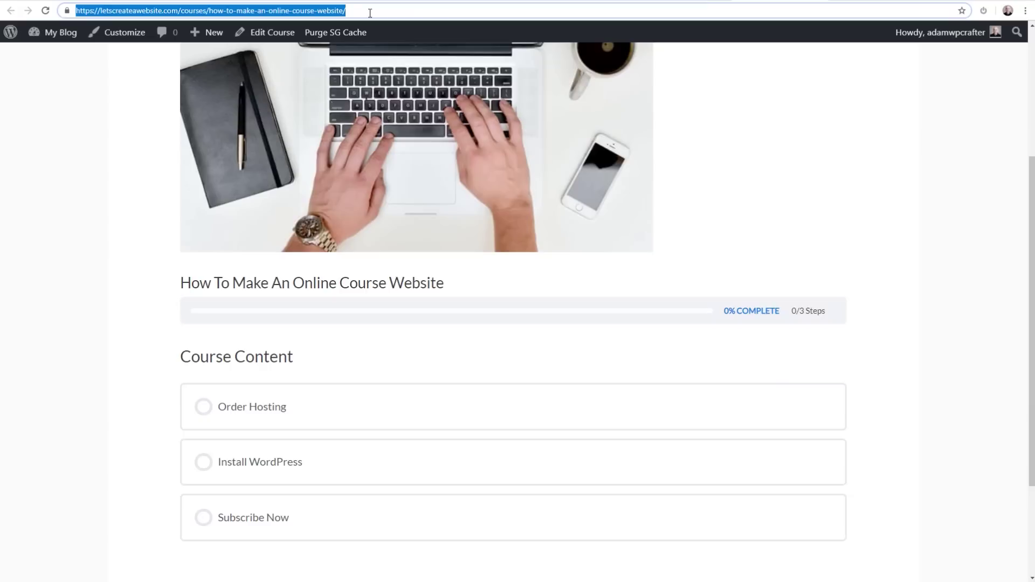
pyautogui.scroll(4, 381, 124)
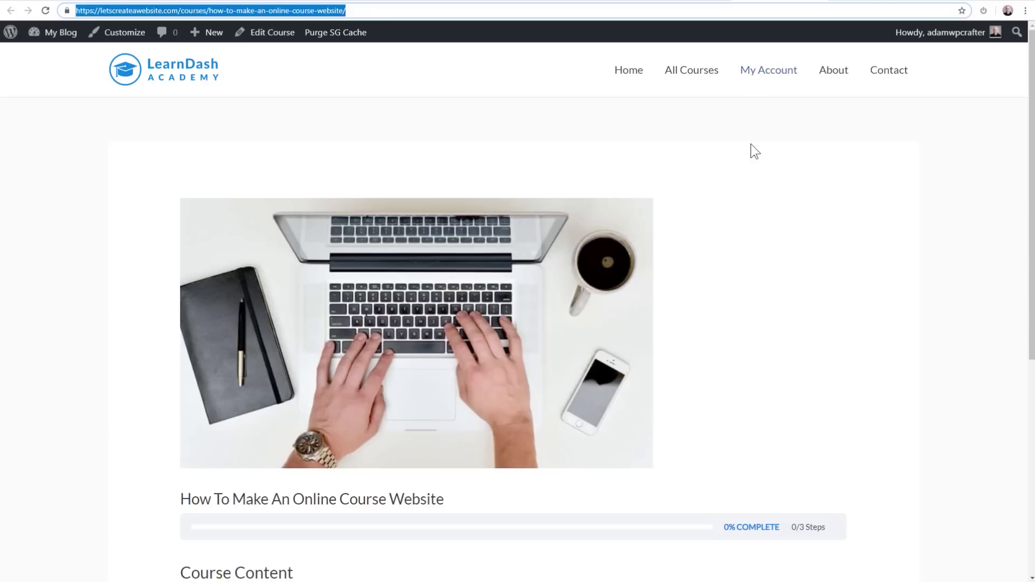
pyautogui.click(1025, 11)
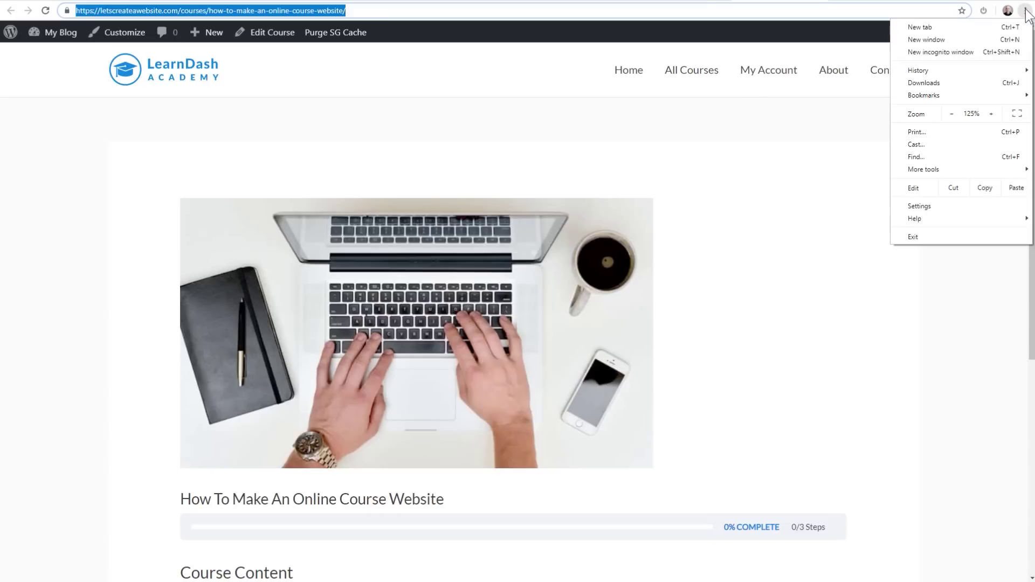
pyautogui.click(950, 54)
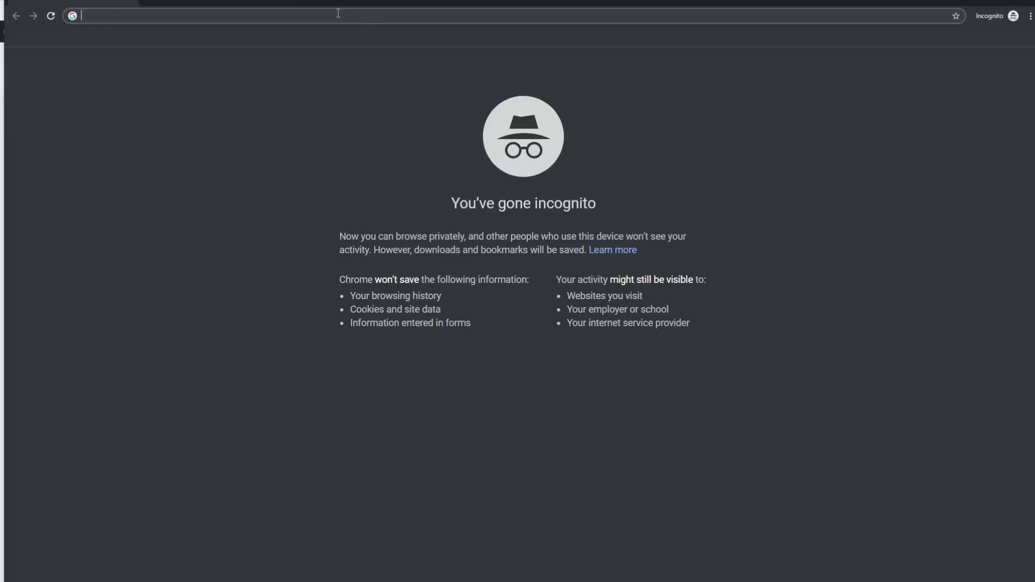
pyautogui.hotkey('ctrl', 'v')
pyautogui.press('Return')
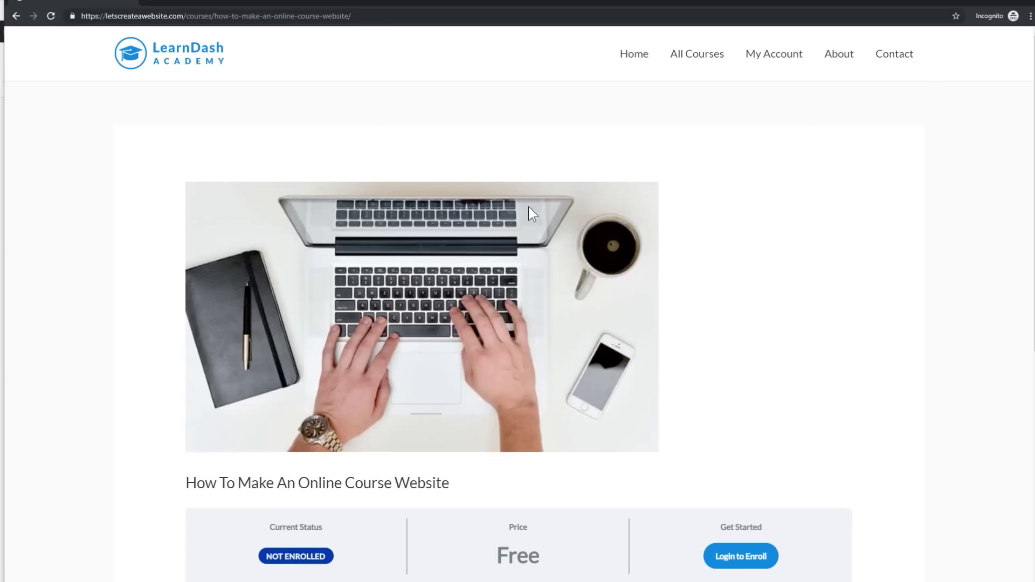
# Examine the logged-out course page's enrollment status, price and lessons, and open and close its enrollment login form.
pyautogui.scroll(-1, 528, 211)
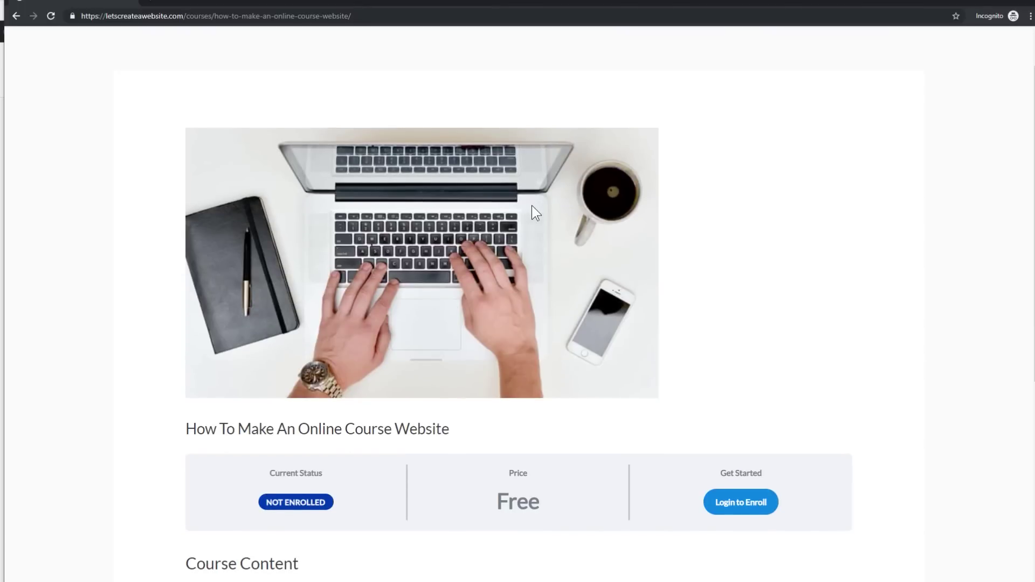
pyautogui.scroll(-1, 532, 205)
pyautogui.scroll(-2, 506, 217)
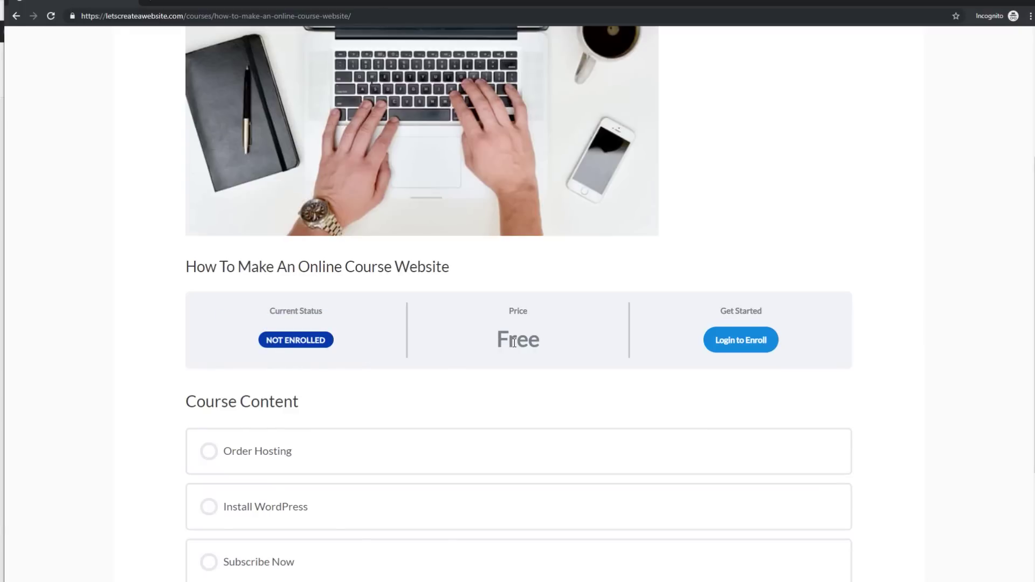
pyautogui.click(733, 342)
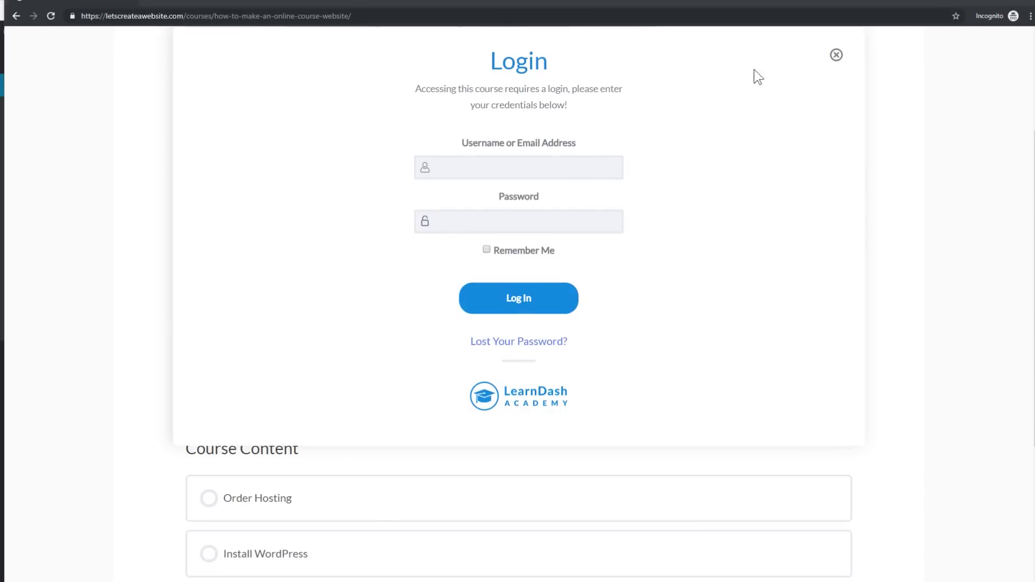
pyautogui.click(835, 56)
pyautogui.scroll(-4, 458, 188)
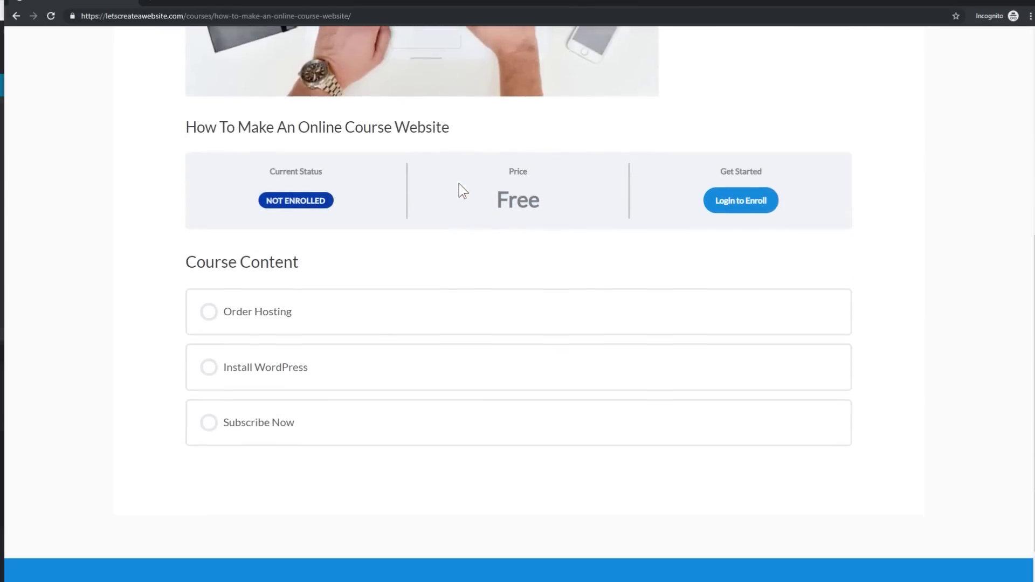
pyautogui.scroll(6, 455, 240)
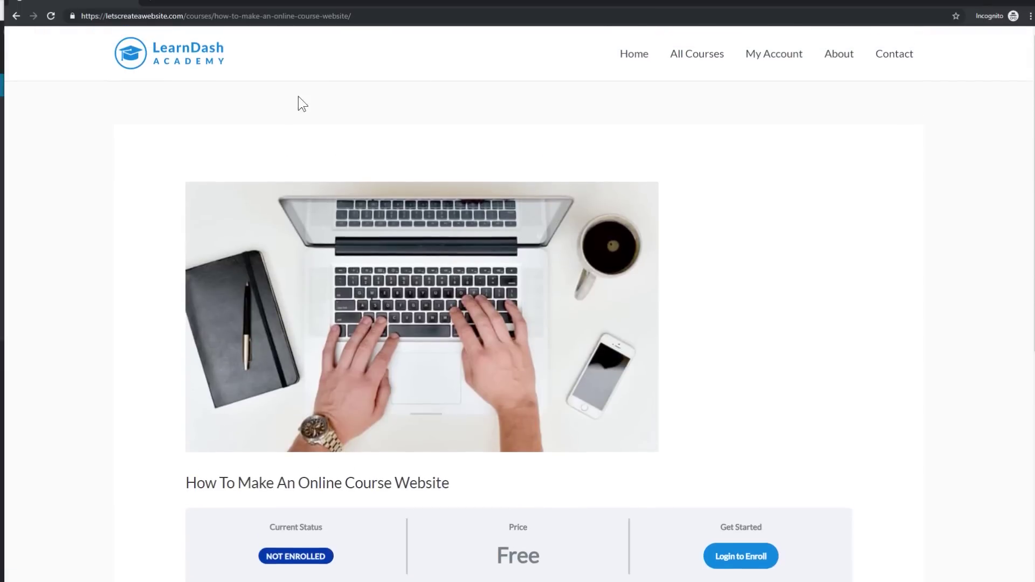
# Return to the WordPress admin, enable "Anyone can register" in the site's general settings, and save the changes.
pyautogui.click(3, 171)
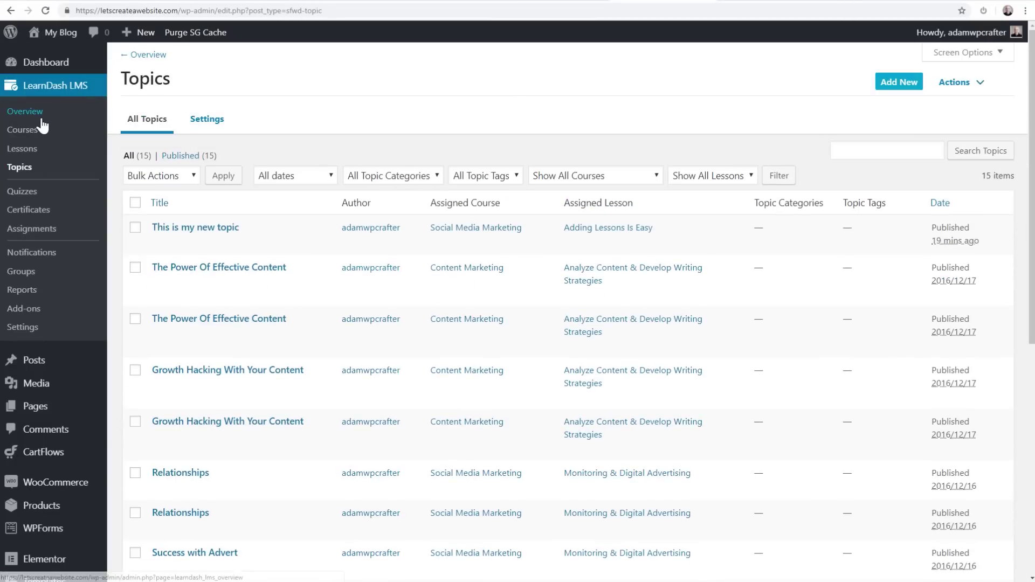
pyautogui.click(24, 131)
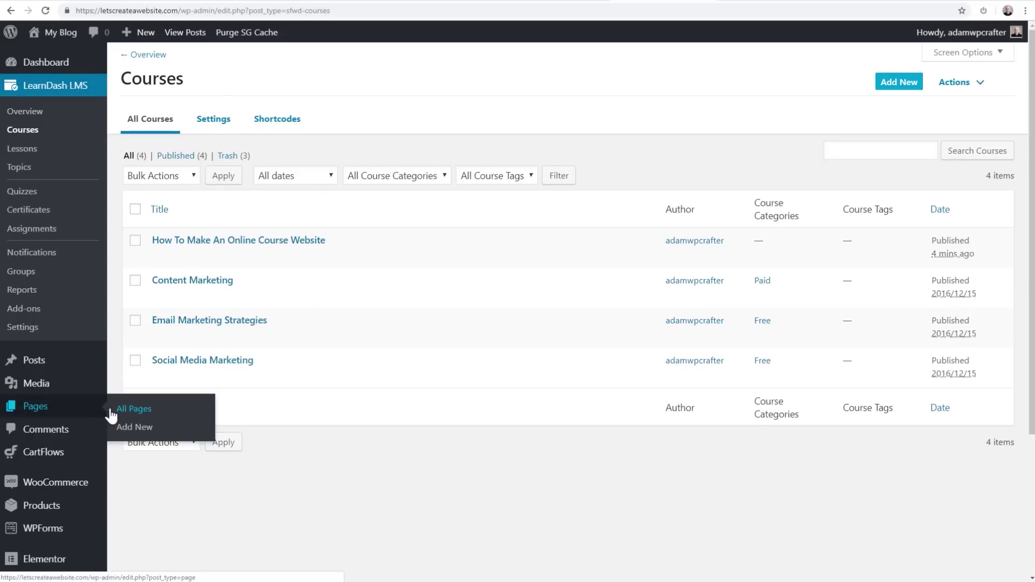
pyautogui.scroll(-3, 111, 363)
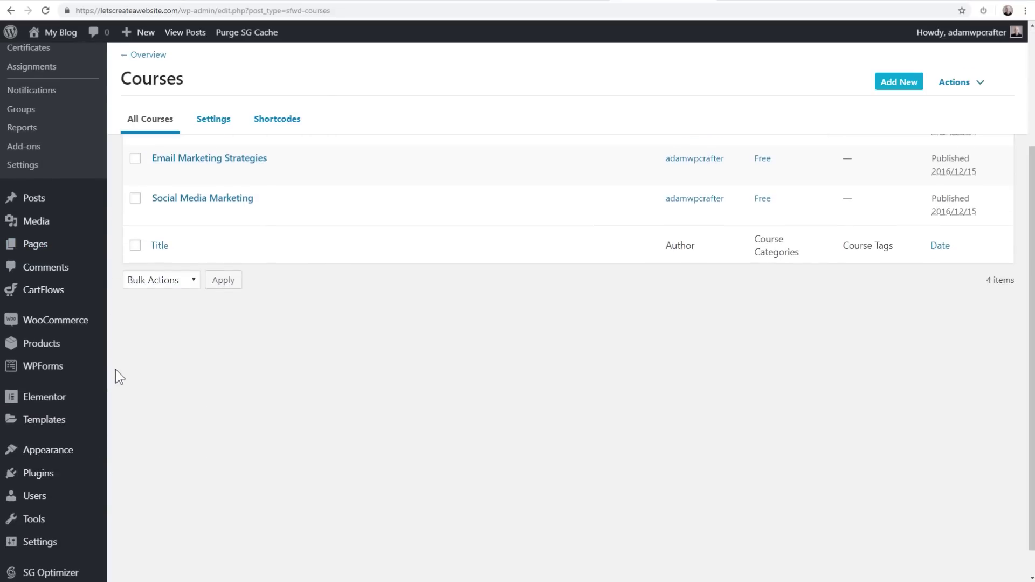
pyautogui.scroll(-1, 115, 370)
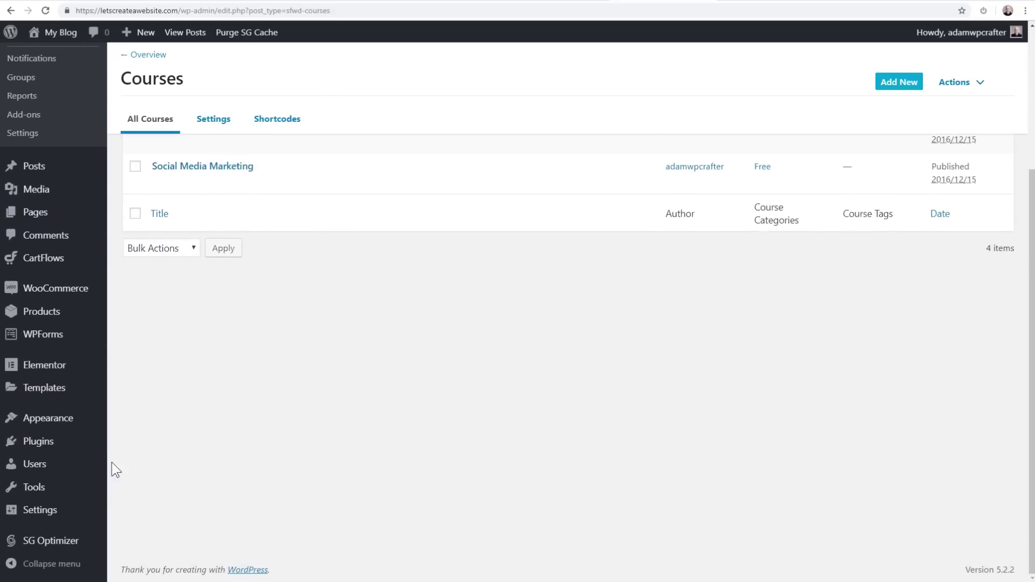
pyautogui.moveTo(12, 511)
pyautogui.click(137, 409)
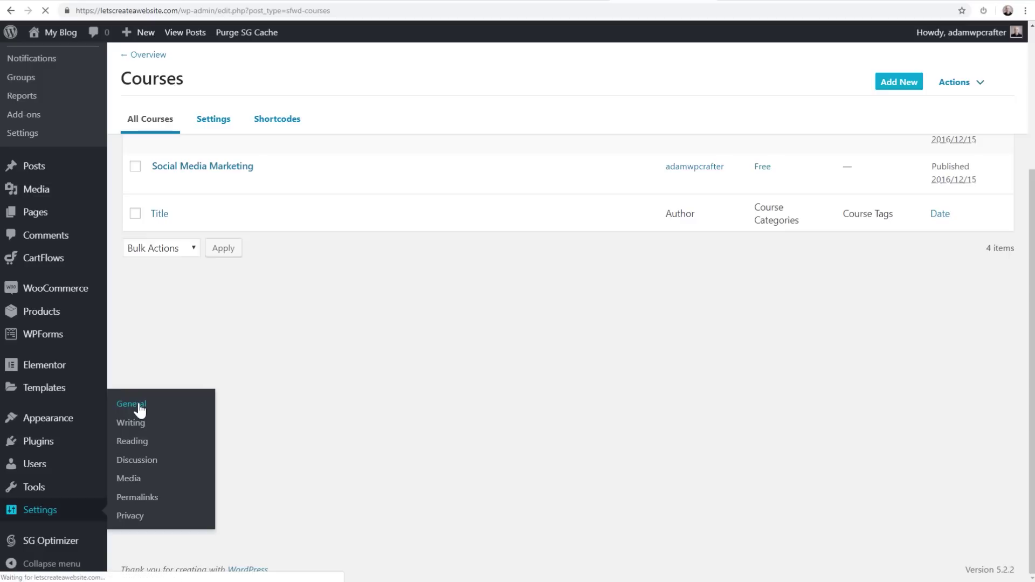
pyautogui.click(275, 352)
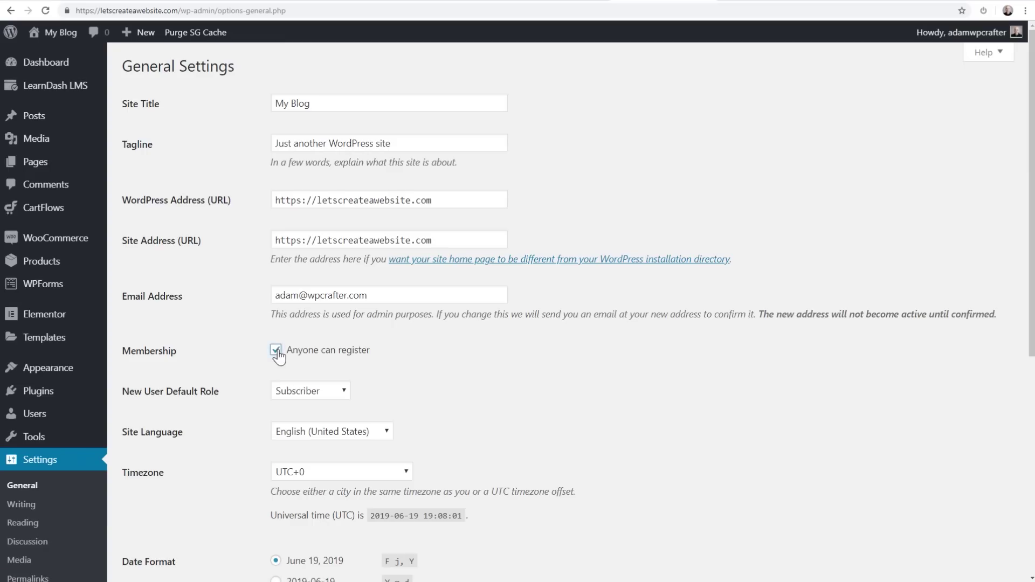
pyautogui.click(338, 390)
pyautogui.scroll(-7, 218, 363)
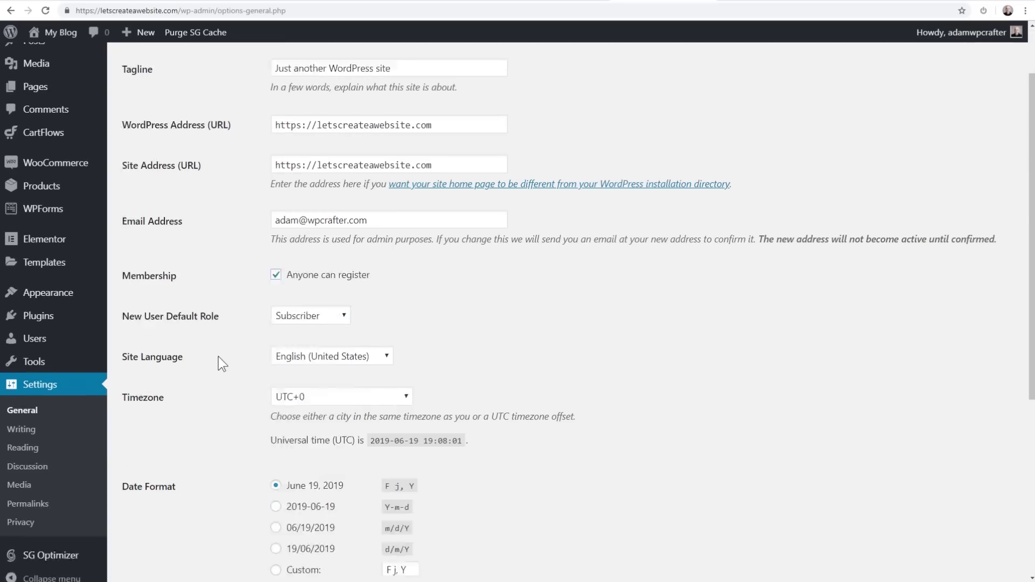
pyautogui.click(169, 512)
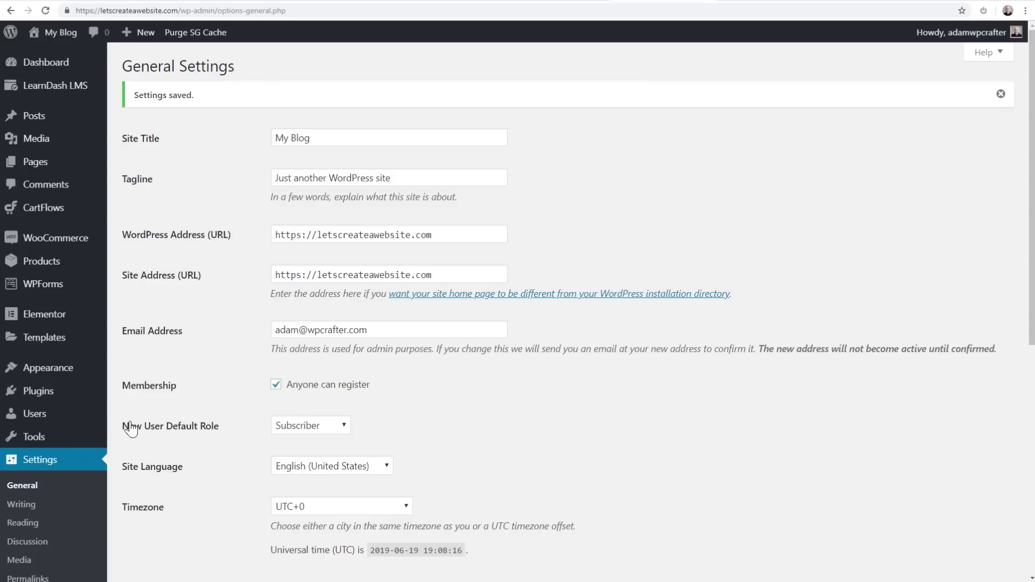
# Set the New User Default Role to Customer and save the general settings.
pyautogui.click(291, 425)
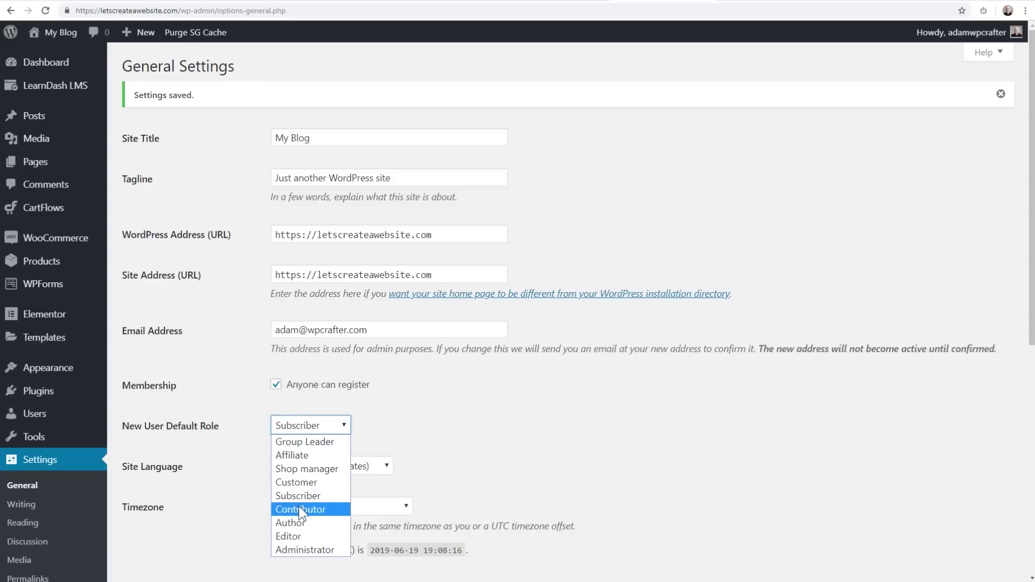
pyautogui.click(298, 486)
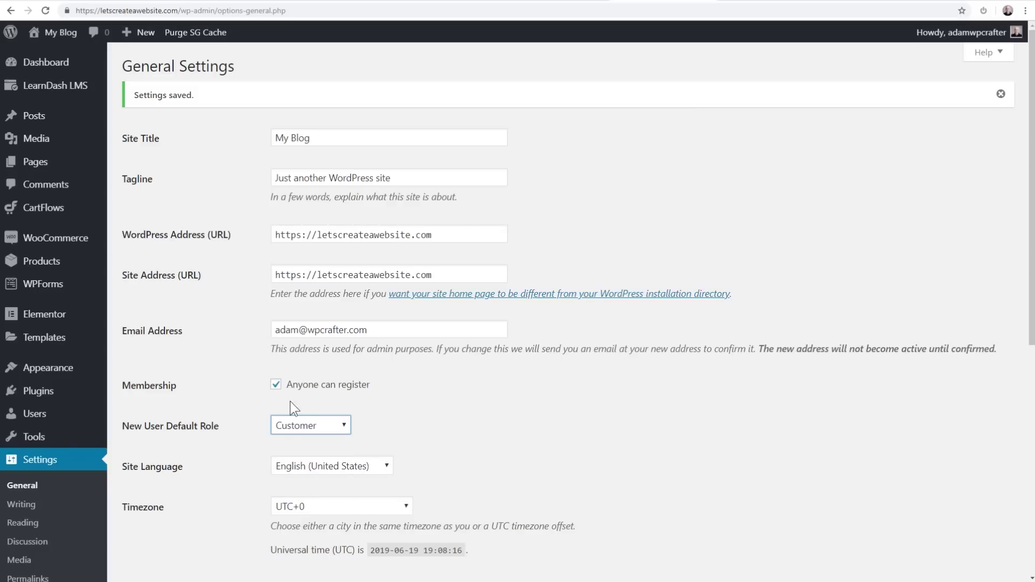
pyautogui.click(205, 432)
pyautogui.scroll(-8, 210, 429)
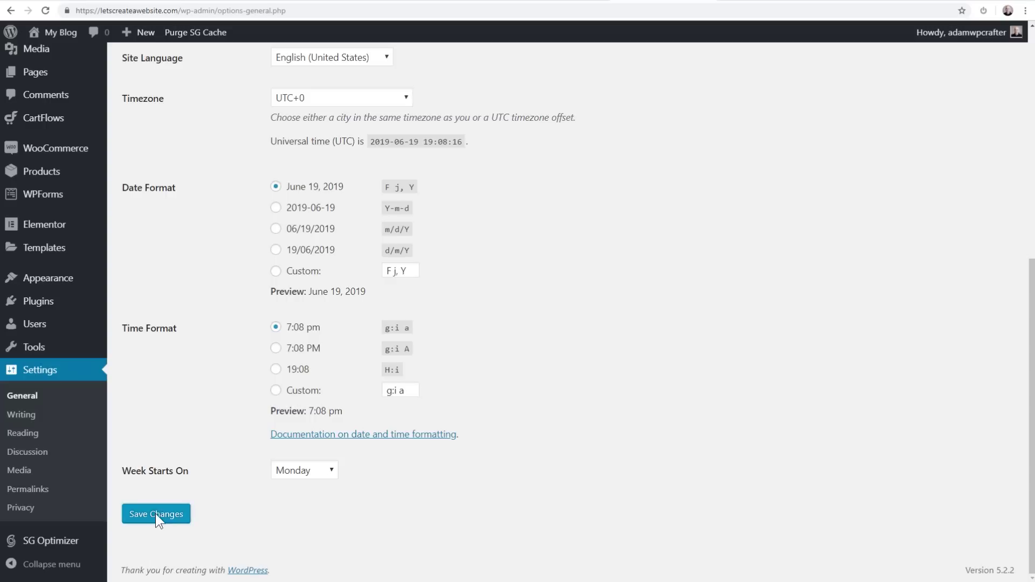
pyautogui.click(155, 513)
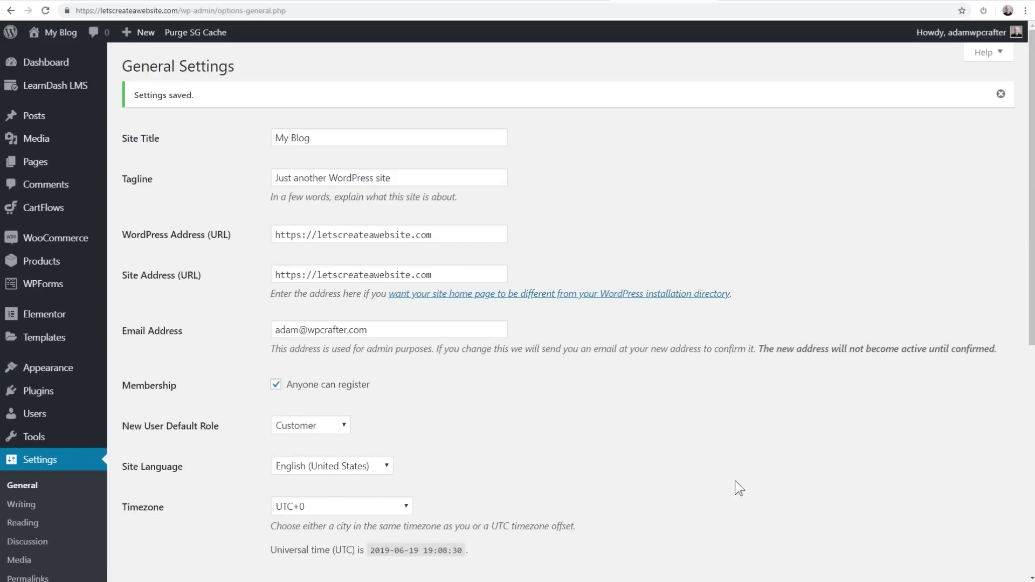
# Switch back to the incognito window and reload the logged-out course page to view its enrollment area.
pyautogui.hotkey('alt', 'Tab')
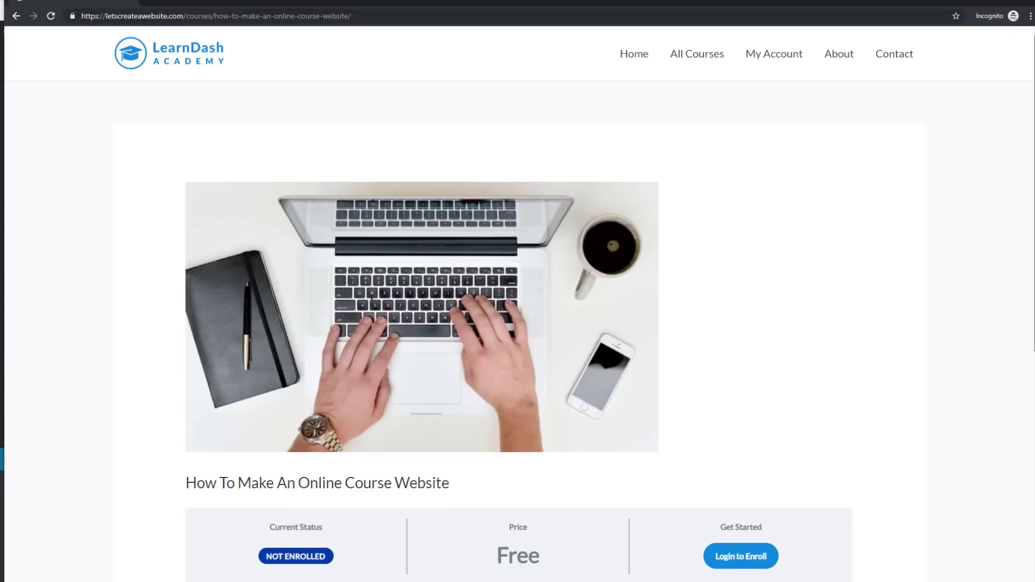
pyautogui.click(388, 16)
pyautogui.press('Return')
pyautogui.click(51, 16)
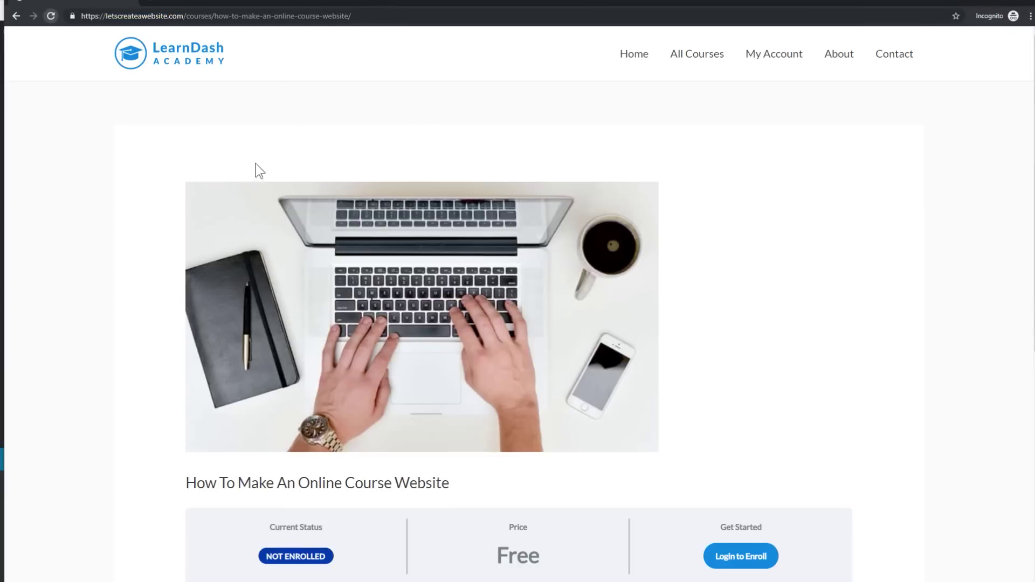
pyautogui.scroll(-4, 561, 286)
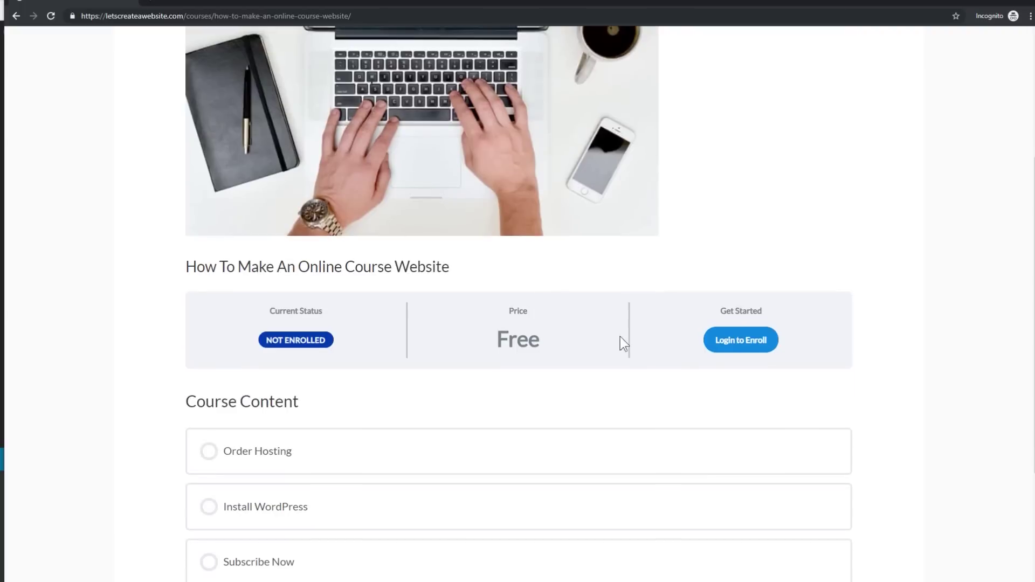
# Open the course's enrollment login form, bring up its account registration fields to examine them, and close the form.
pyautogui.click(729, 341)
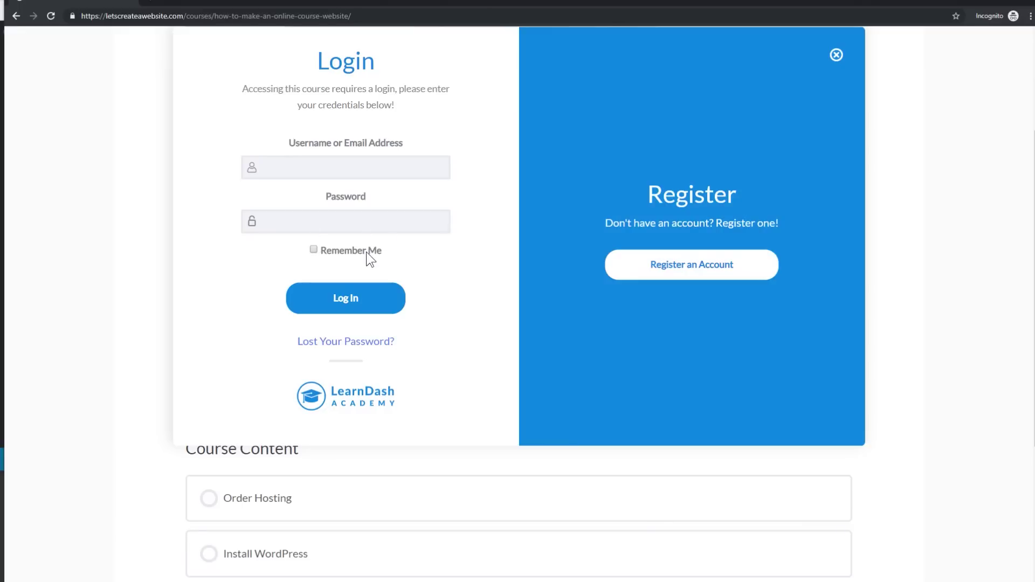
pyautogui.click(696, 272)
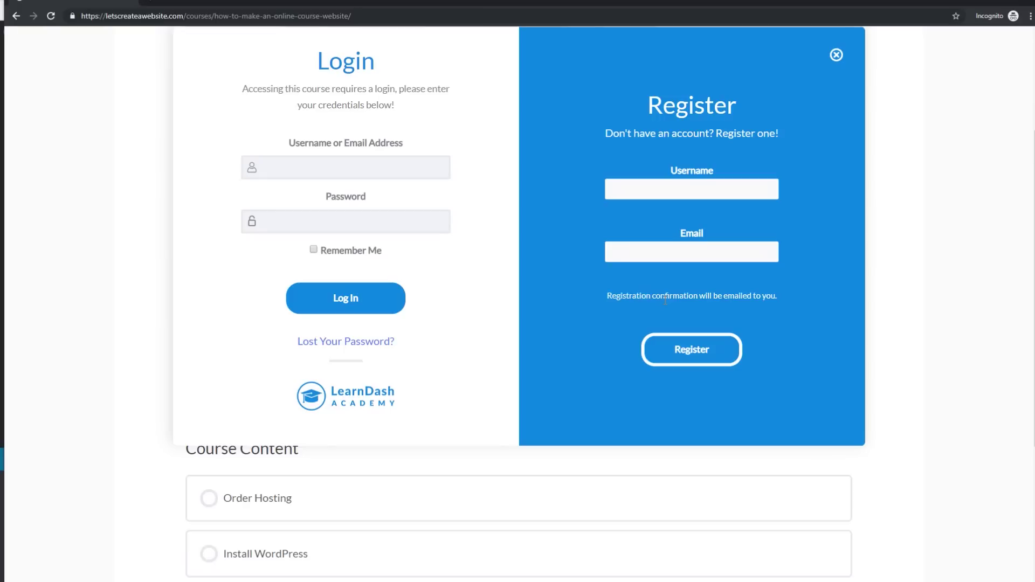
pyautogui.click(671, 190)
pyautogui.click(673, 251)
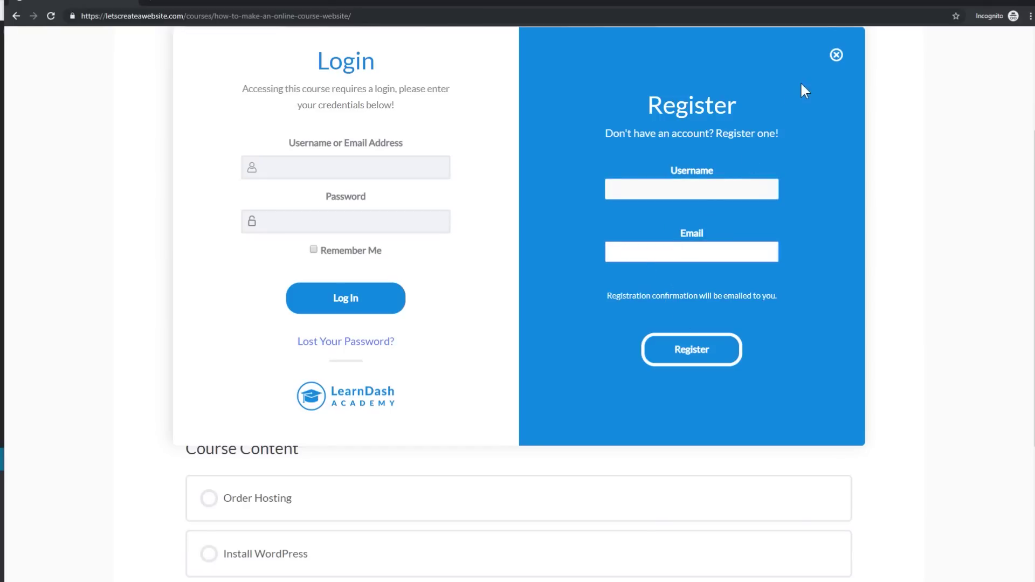
pyautogui.click(836, 55)
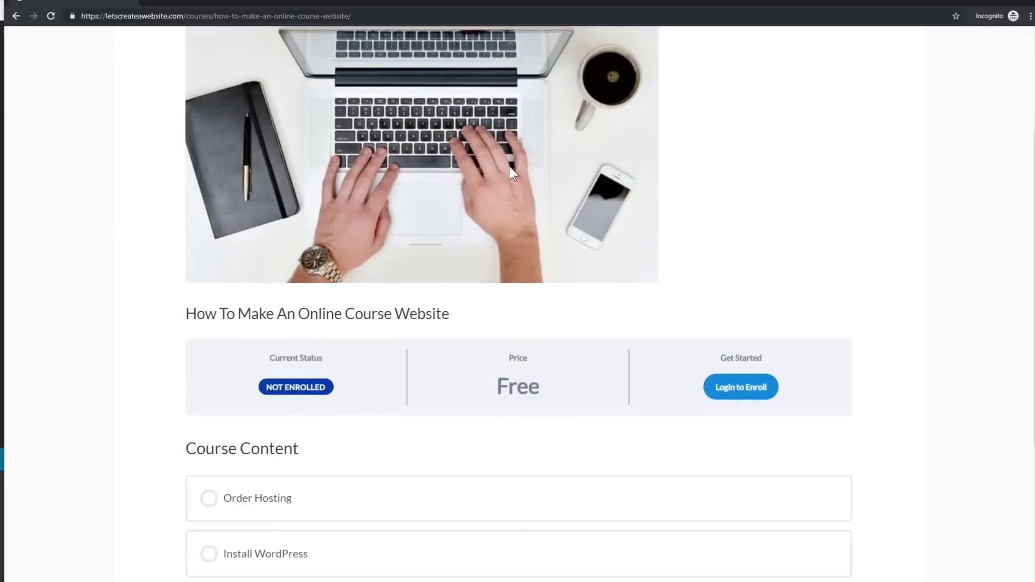
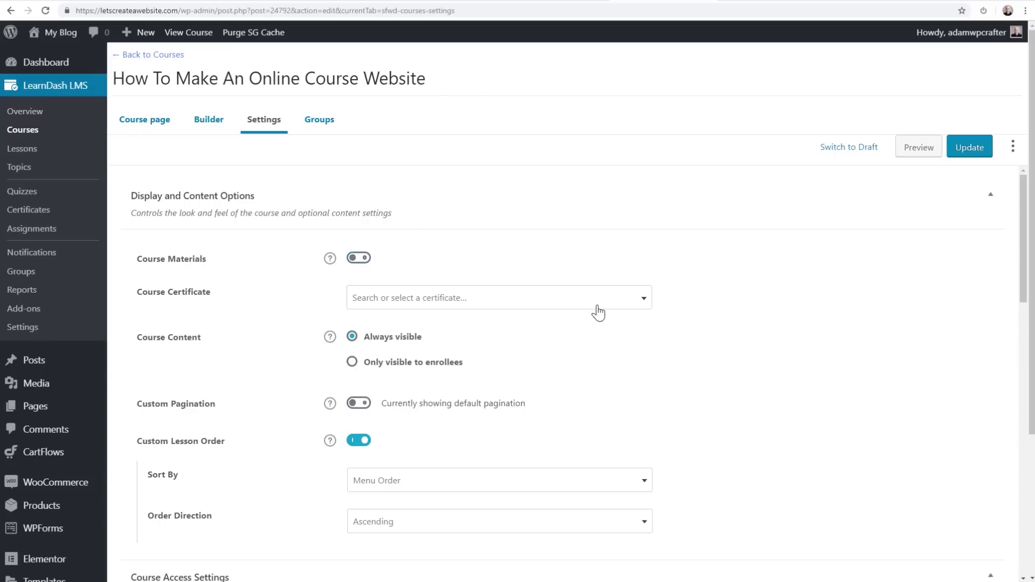
# Set the How To Make An Online Course Website course's access mode to Buy now at $199 and update it.
pyautogui.scroll(-2, 594, 313)
pyautogui.scroll(-5, 595, 313)
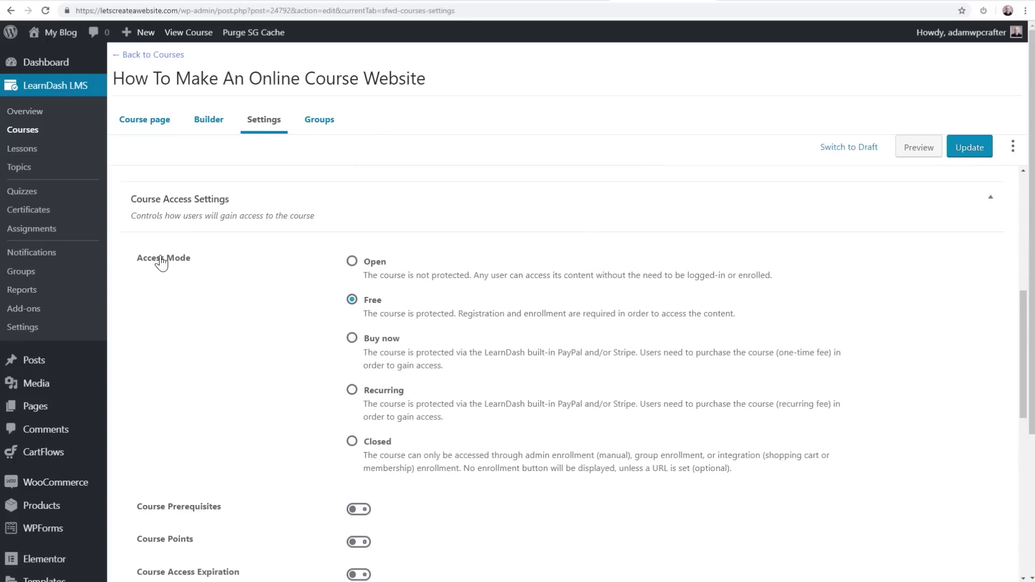
pyautogui.scroll(-1, 250, 281)
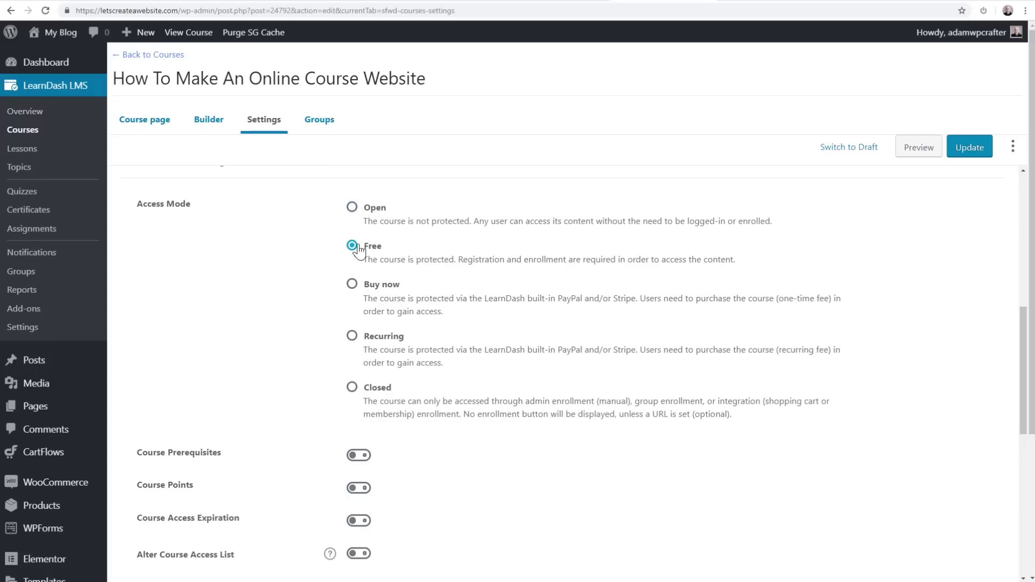
pyautogui.click(352, 284)
pyautogui.scroll(-1, 469, 300)
pyautogui.click(546, 296)
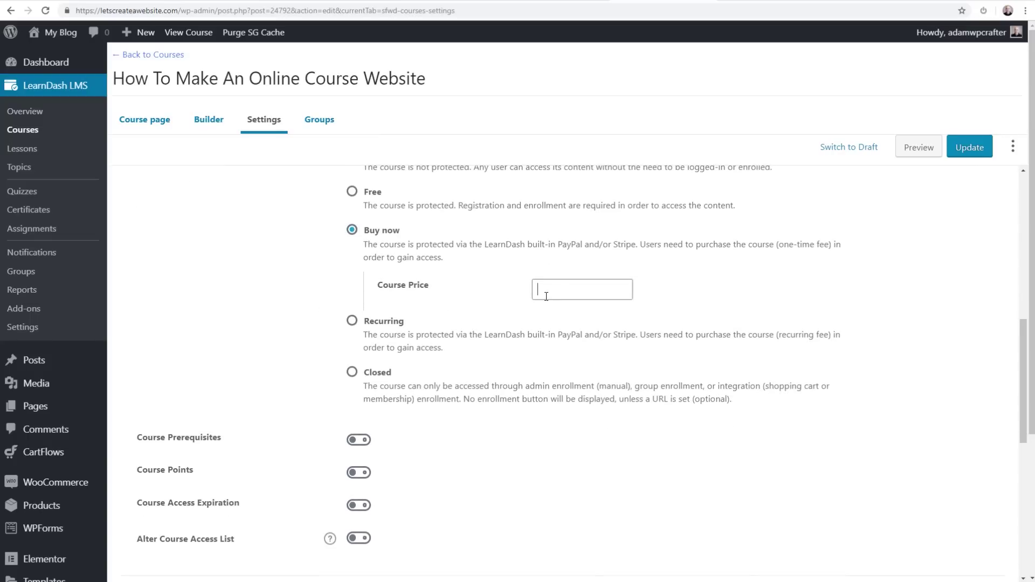
pyautogui.write('$199')
pyautogui.click(954, 153)
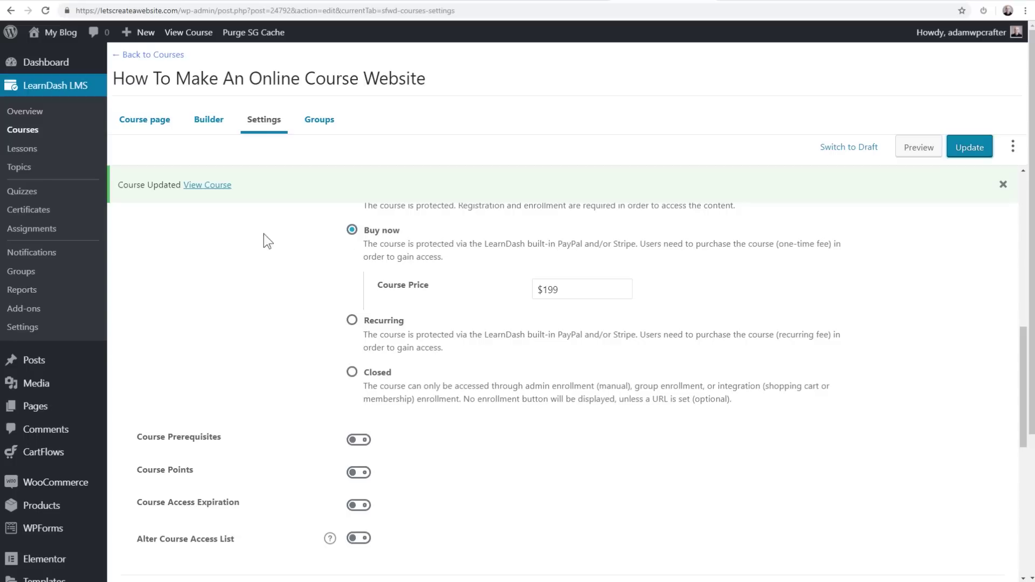
# Open the LearnDash settings in a new tab and examine the PayPal settings, including the PayPal Email field.
pyautogui.rightClick(24, 327)
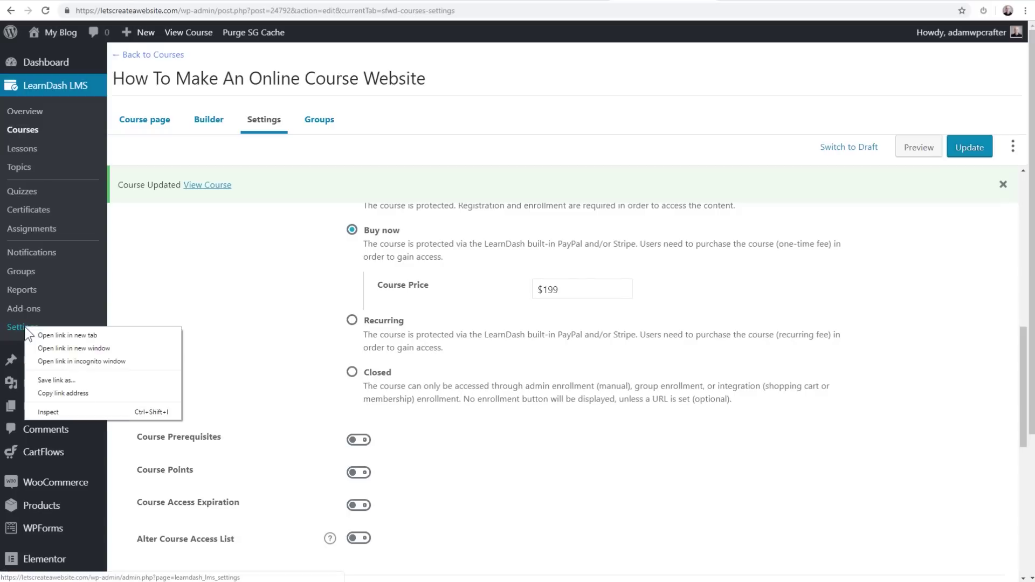
pyautogui.click(61, 335)
pyautogui.click(682, 2)
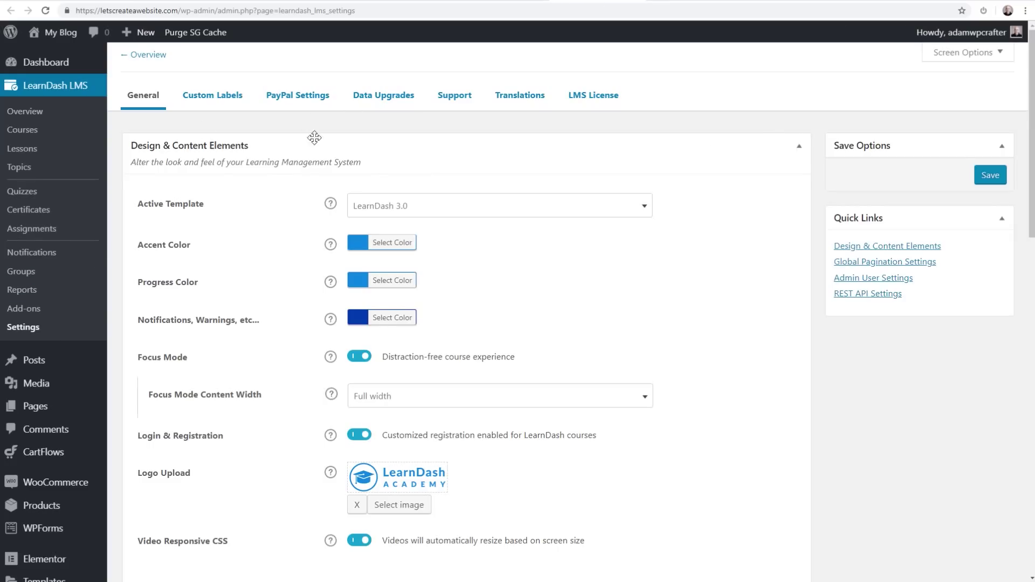
pyautogui.click(300, 100)
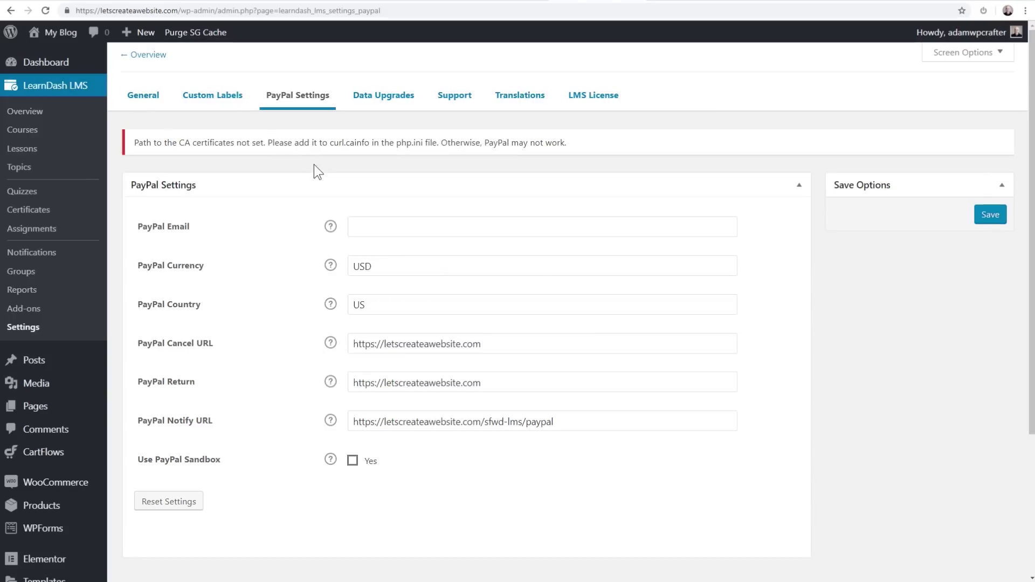
pyautogui.click(409, 221)
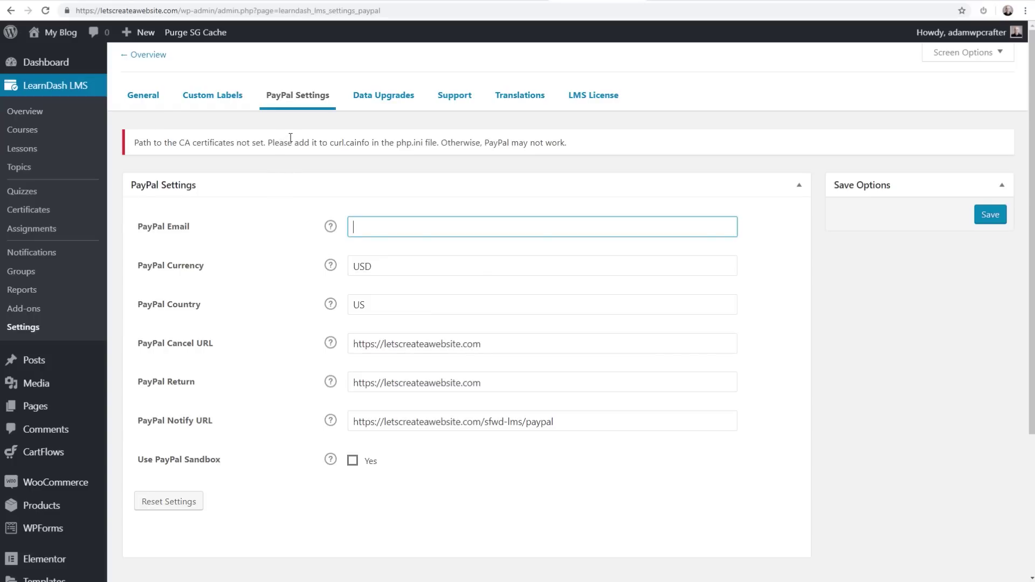
# Look through the LearnDash add-ons for payment and membership integrations such as Stripe, WooCommerce and Samcart.
pyautogui.click(27, 312)
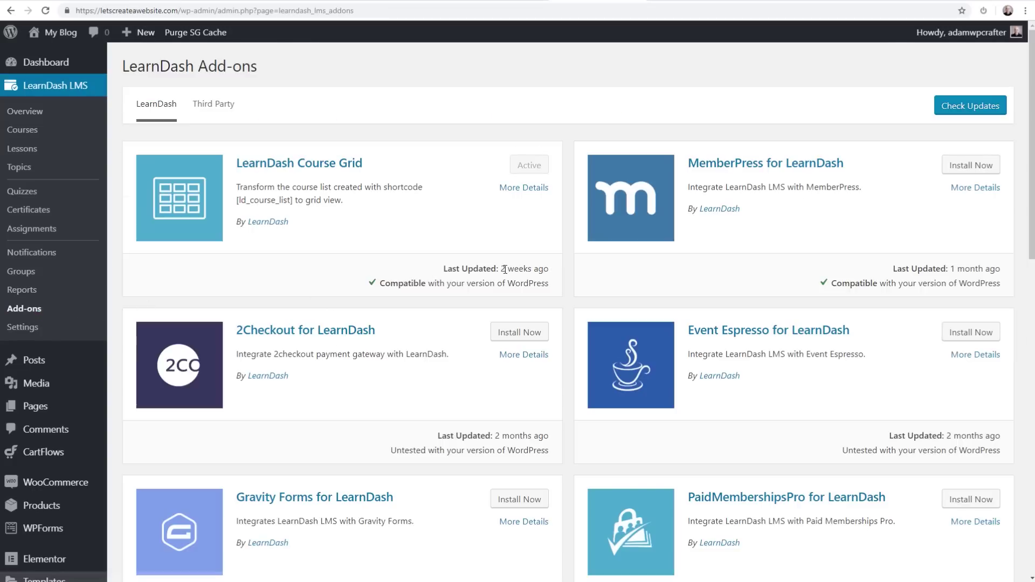
pyautogui.scroll(-3, 590, 263)
pyautogui.scroll(-6, 590, 263)
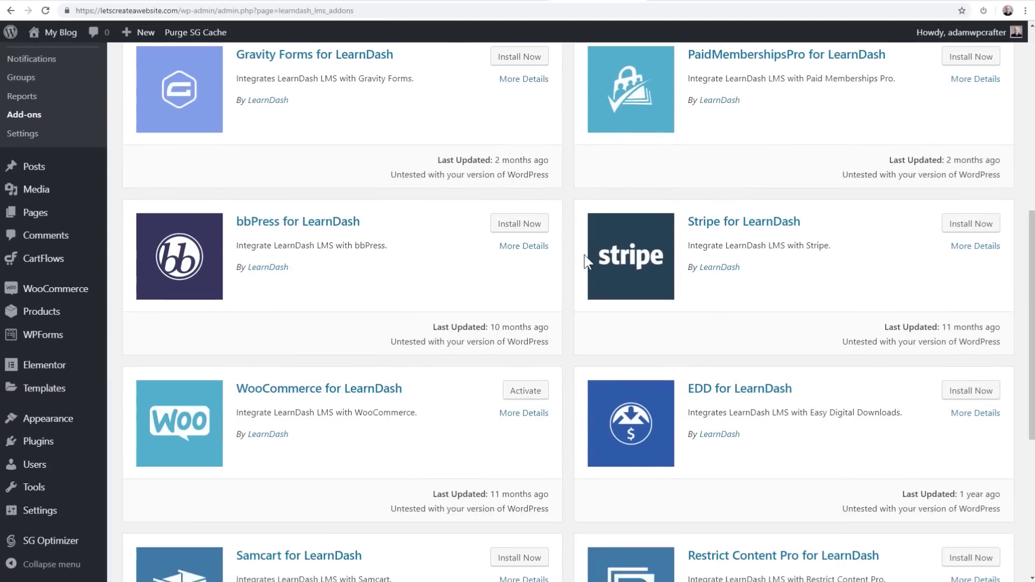
pyautogui.scroll(-5, 586, 261)
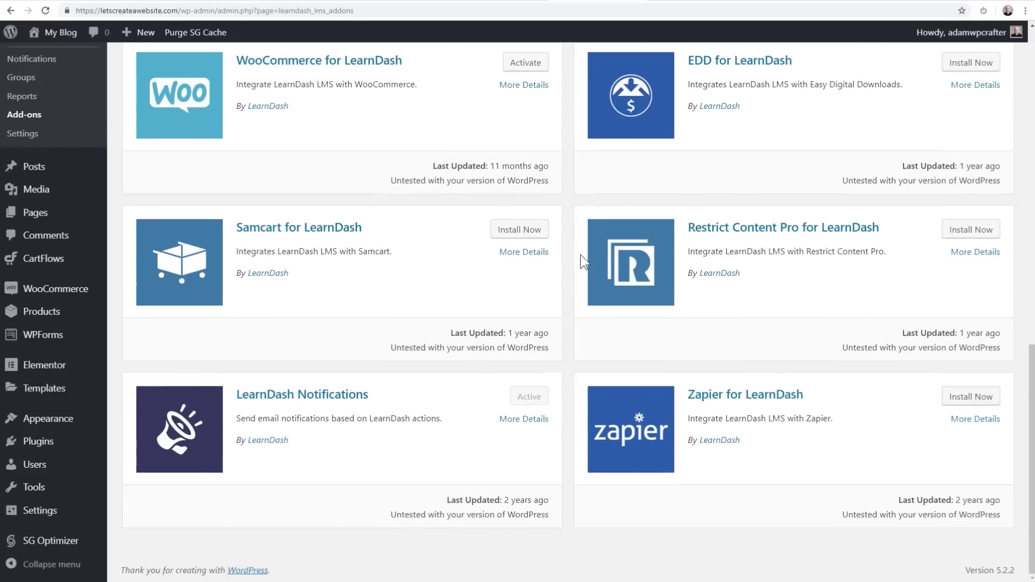
pyautogui.scroll(4, 584, 261)
pyautogui.scroll(3, 584, 261)
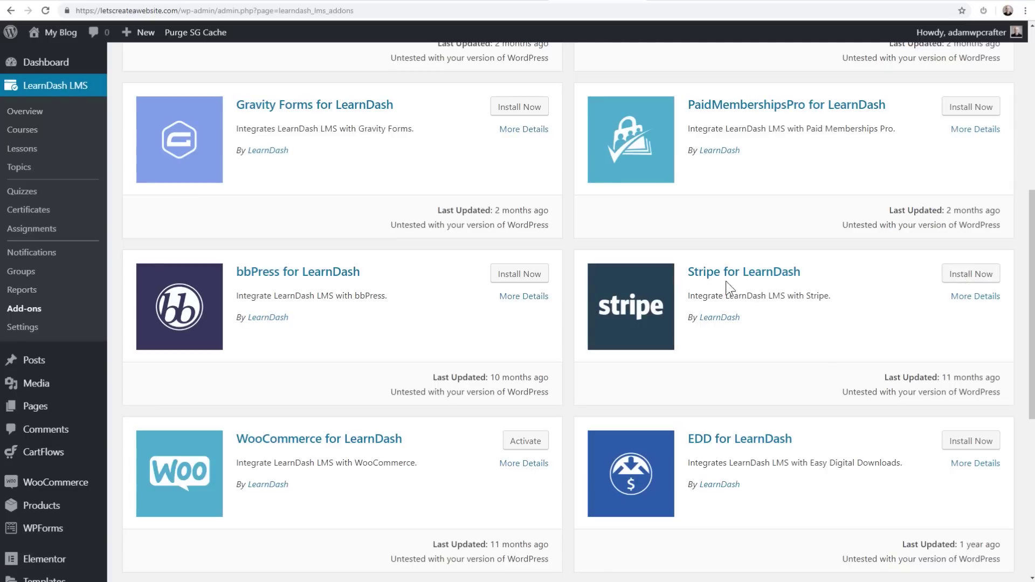
pyautogui.scroll(4, 577, 310)
pyautogui.scroll(3, 576, 303)
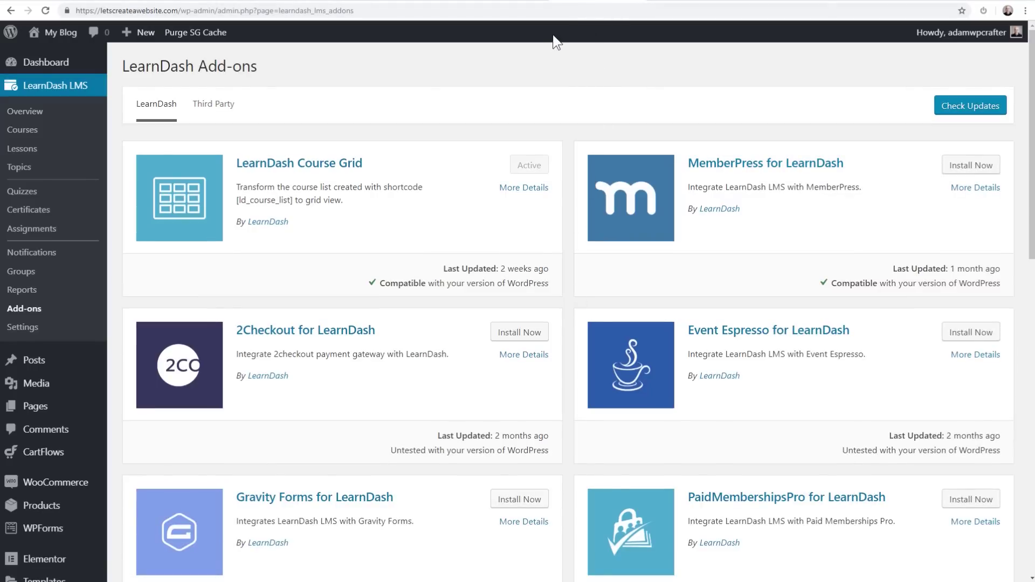
# Open the How To Make An Online Course Website course page in a new tab from its settings and copy its URL.
pyautogui.click(673, 4)
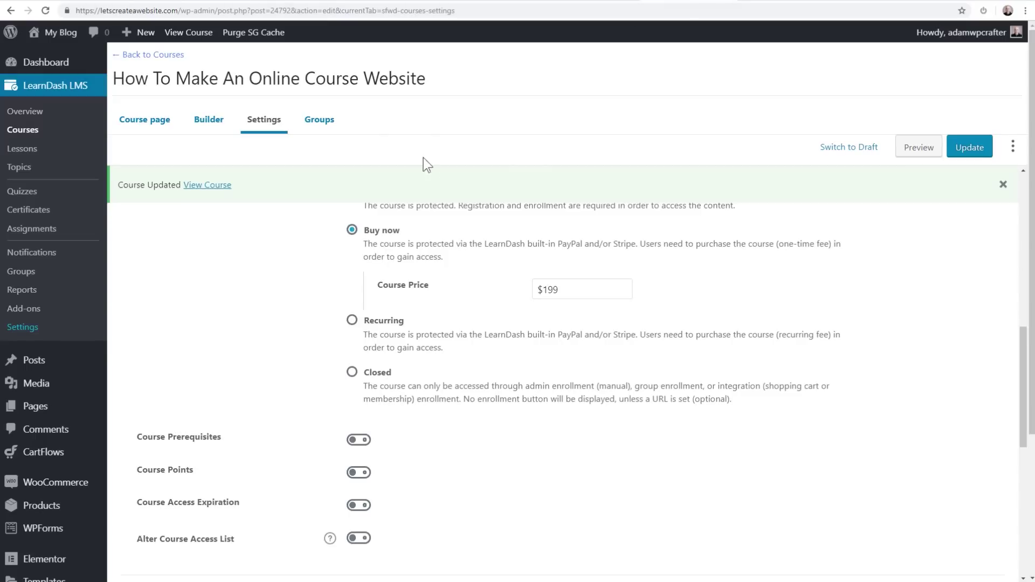
pyautogui.click(1025, 10)
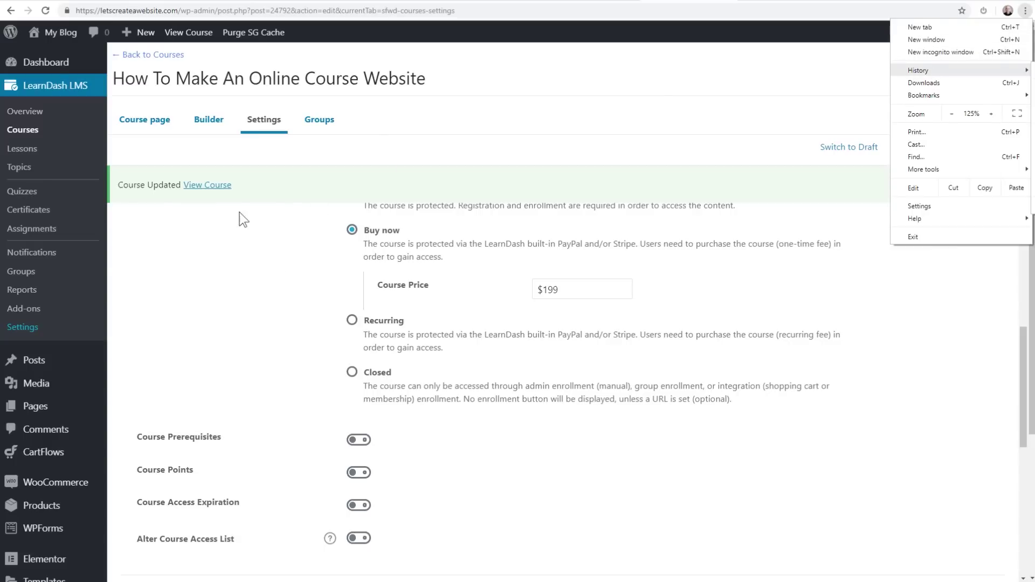
pyautogui.rightClick(211, 185)
pyautogui.click(237, 194)
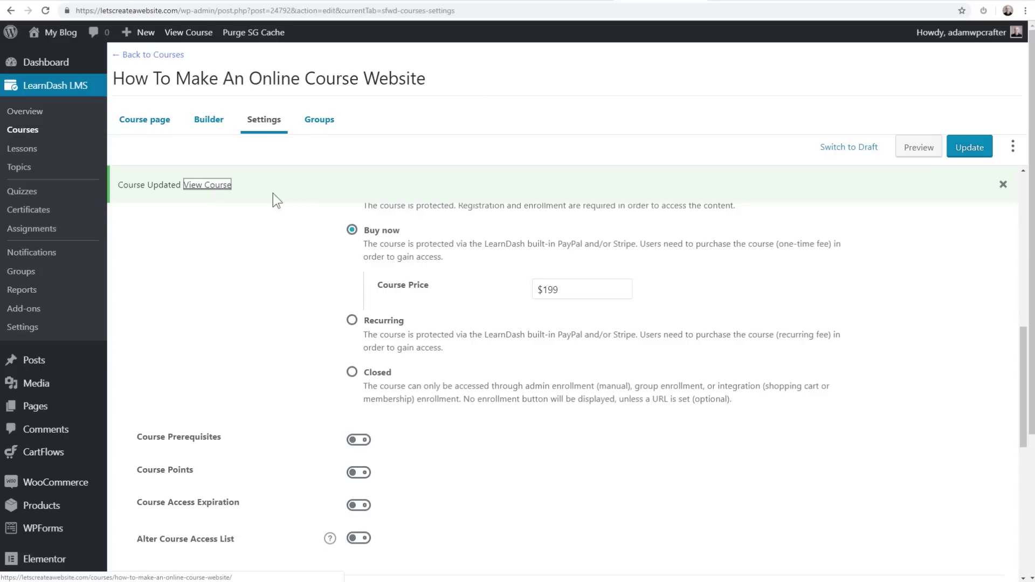
pyautogui.click(722, 2)
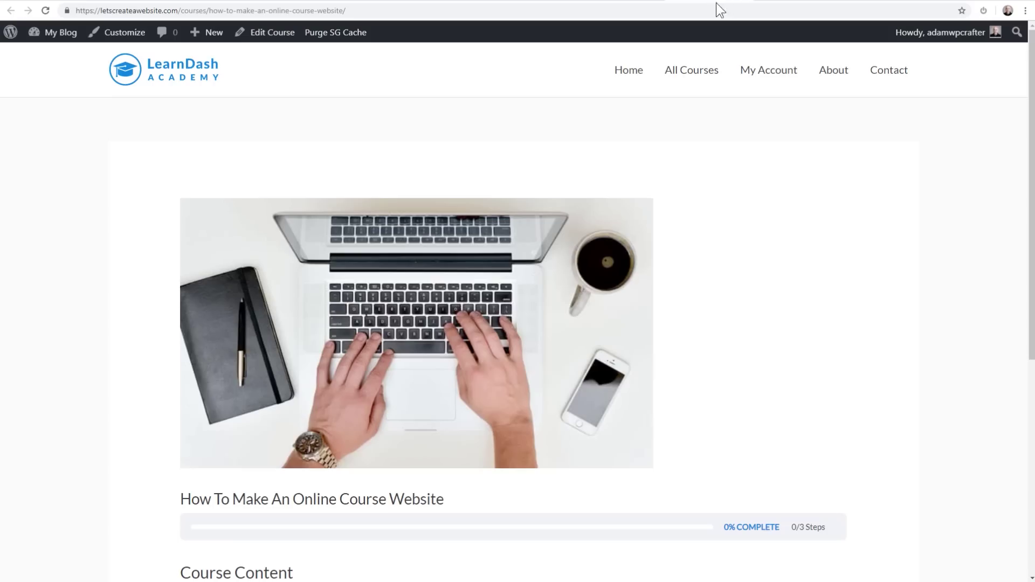
pyautogui.click(699, 10)
pyautogui.hotkey('ctrl', 'c')
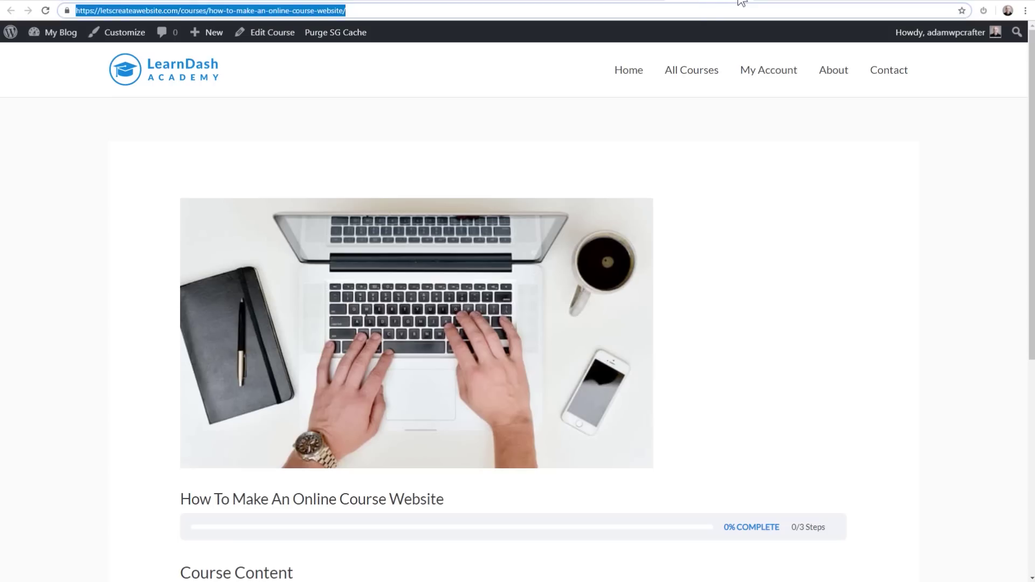
# Load the copied course URL in an incognito window and examine the price shown to logged-out visitors.
pyautogui.click(648, 1)
pyautogui.click(647, 2)
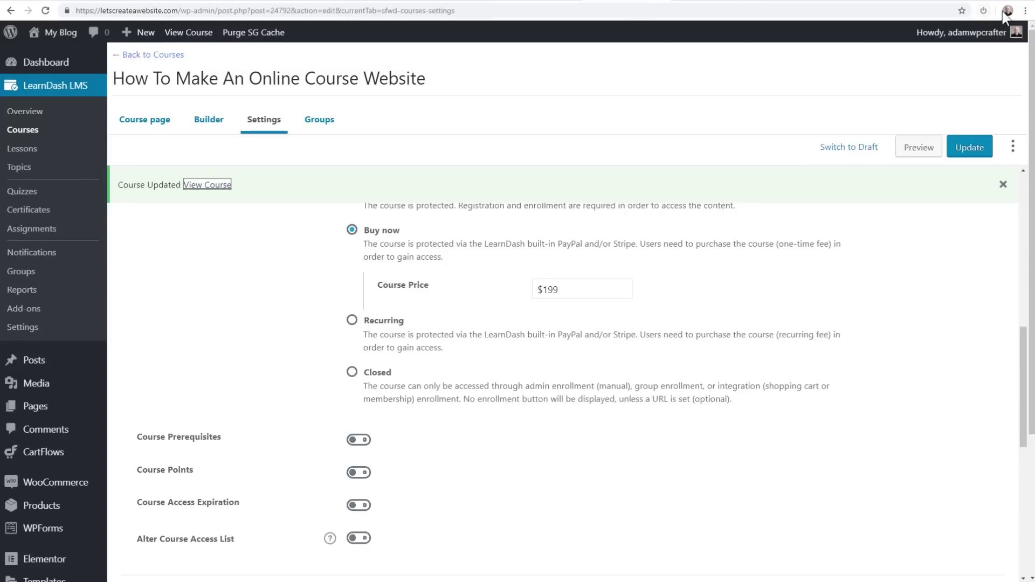
pyautogui.click(1025, 10)
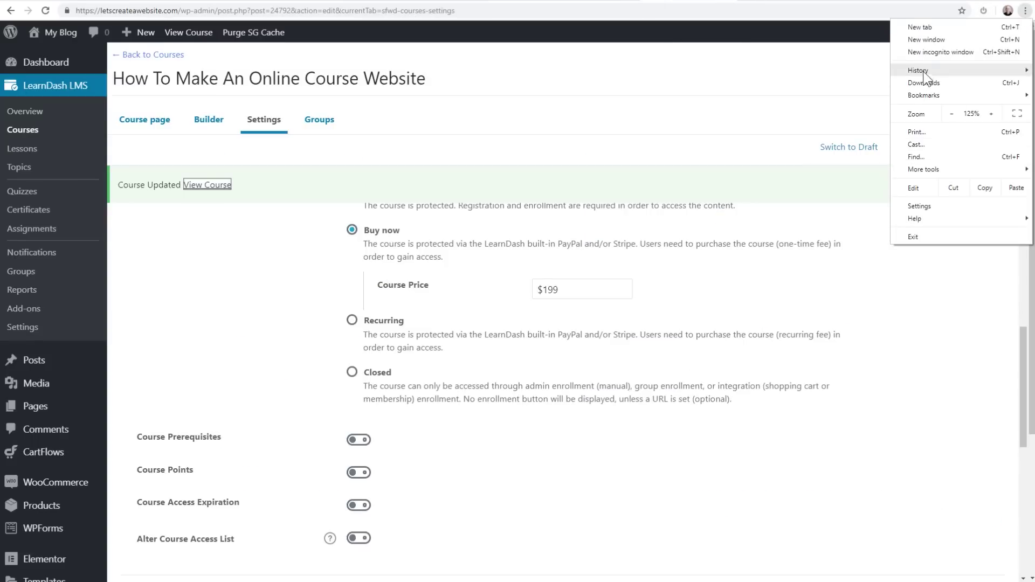
pyautogui.click(927, 52)
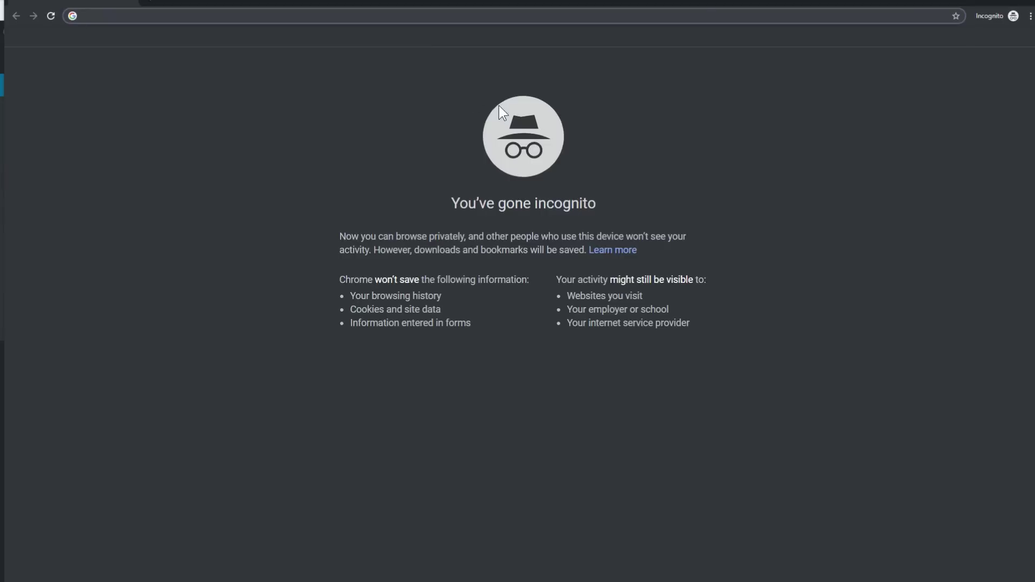
pyautogui.hotkey('ctrl', 'v')
pyautogui.press('Return')
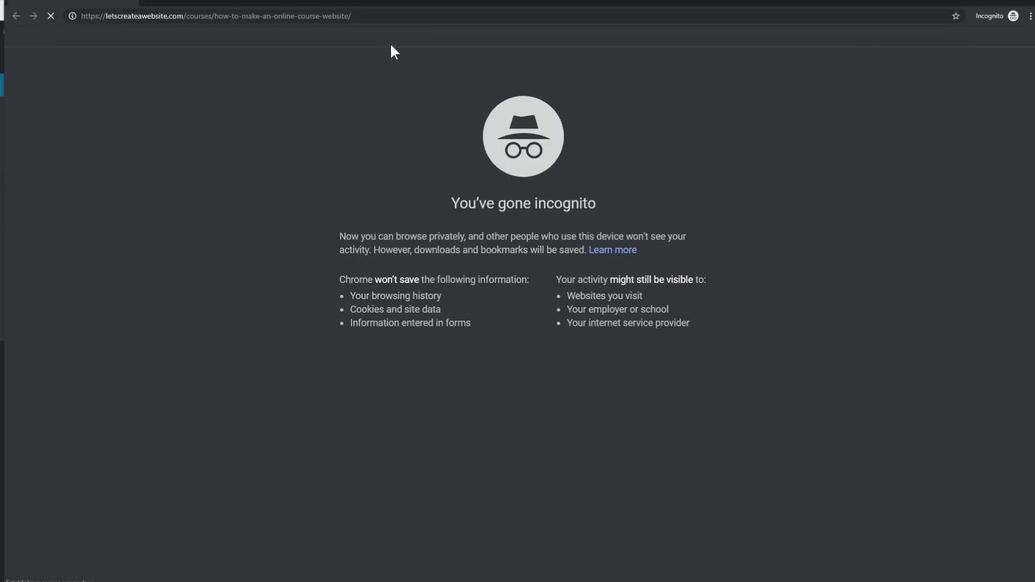
pyautogui.scroll(-3, 469, 248)
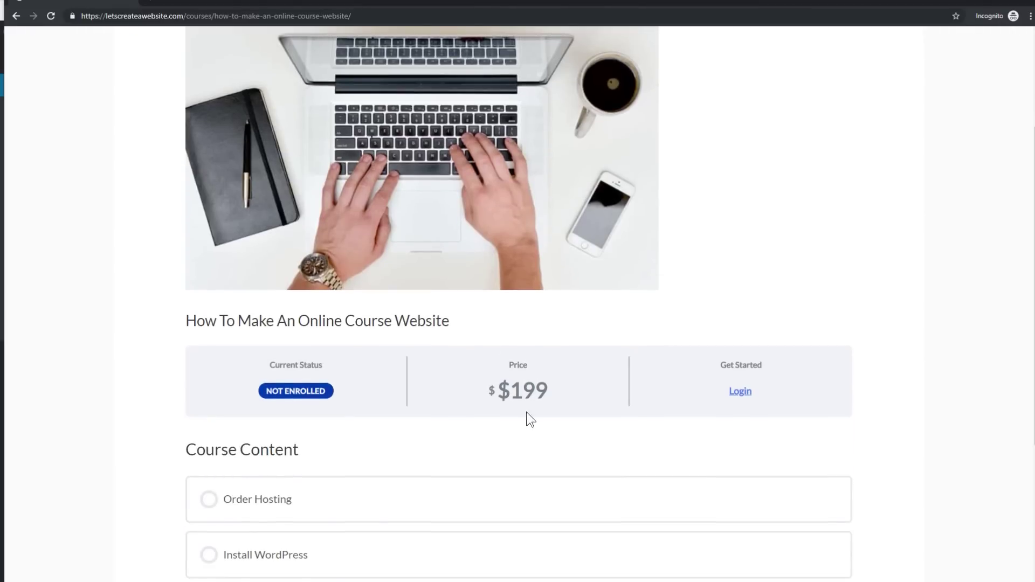
pyautogui.moveTo(510, 390); pyautogui.dragTo(494, 385)
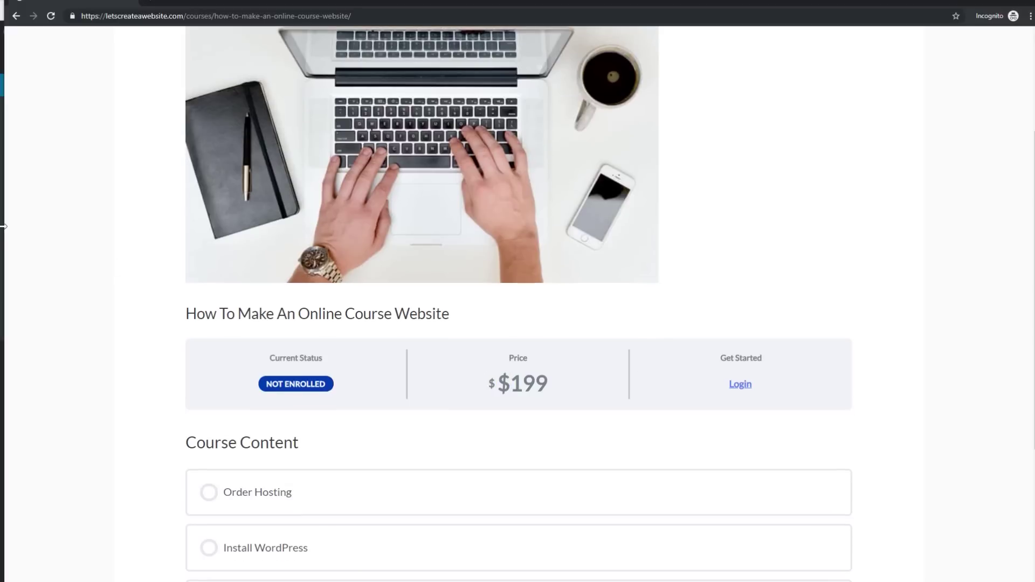
# Return to the course settings, set the Buy now course price to 199 without the dollar sign, and update the course.
pyautogui.click(3, 225)
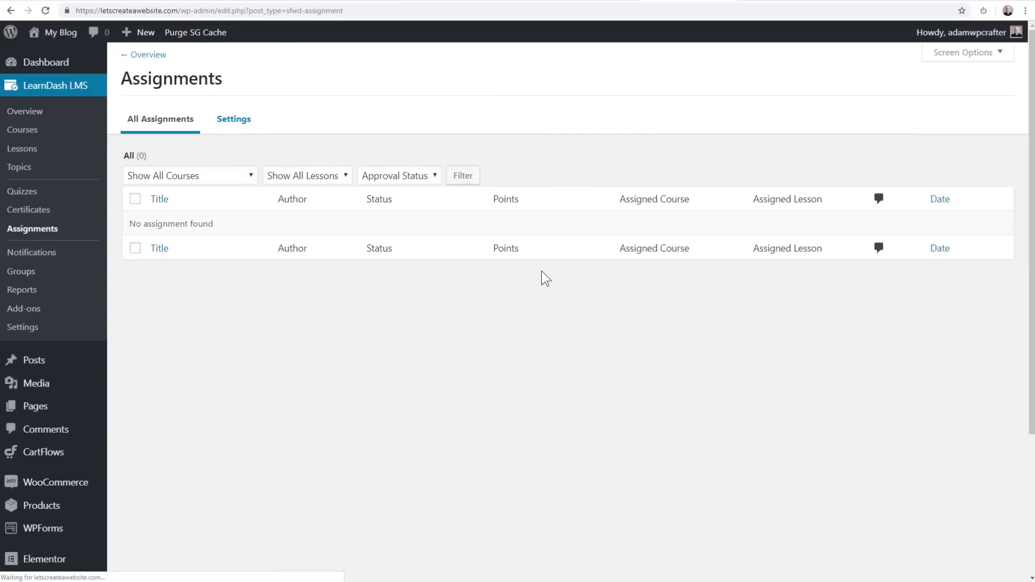
pyautogui.click(266, 257)
pyautogui.hotkey('alt', 'Left')
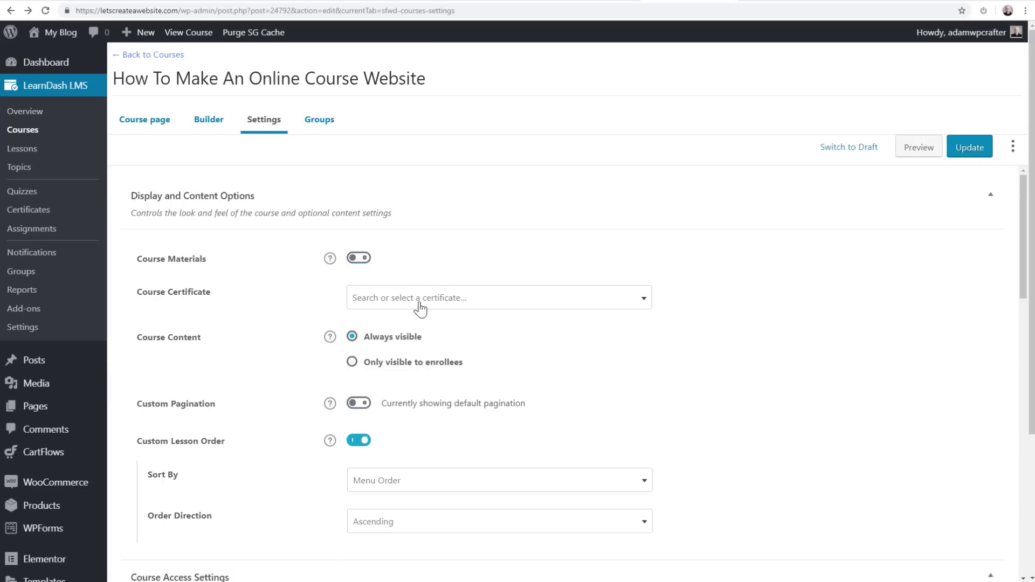
pyautogui.scroll(-9, 406, 302)
pyautogui.click(539, 350)
pyautogui.press('BackSpace')
pyautogui.click(973, 148)
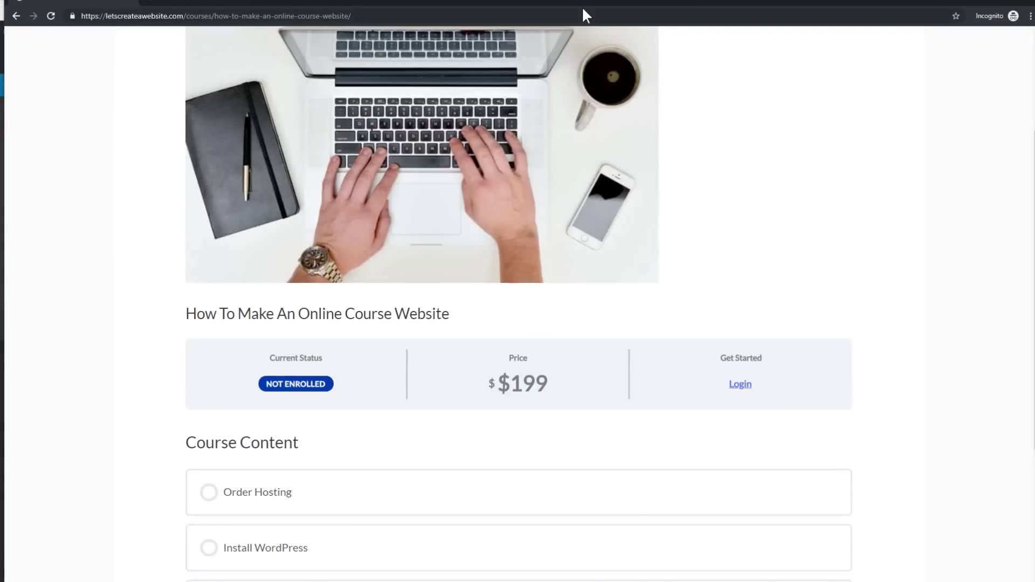
# Reload the incognito course page to check the price, then open its login form and close it.
pyautogui.press('Return')
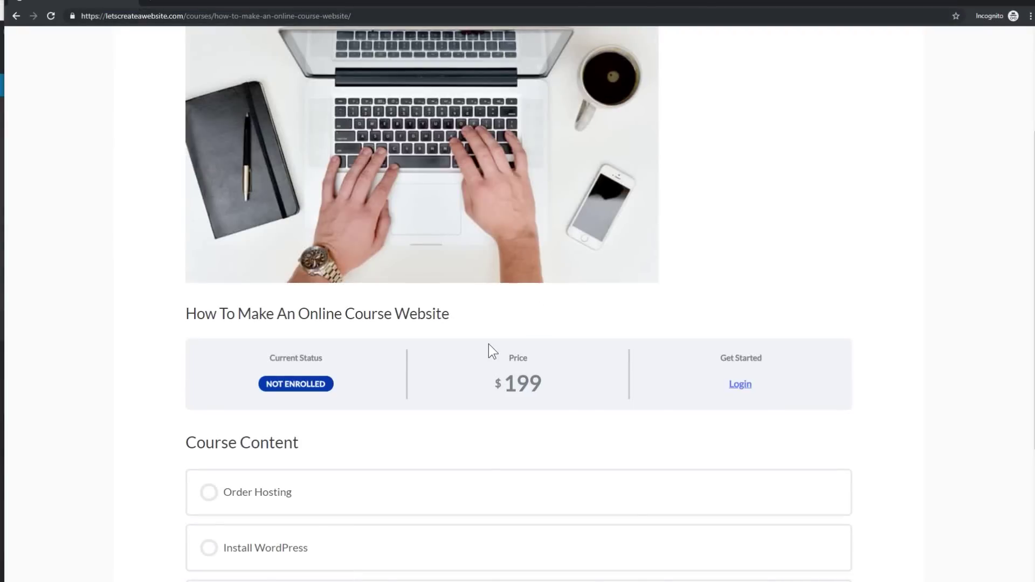
pyautogui.click(743, 388)
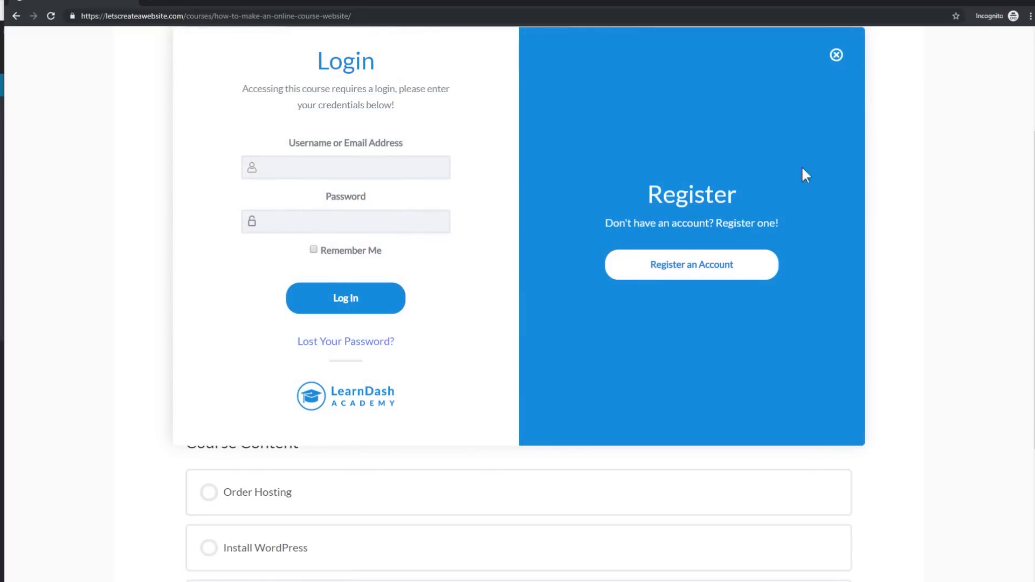
pyautogui.click(836, 55)
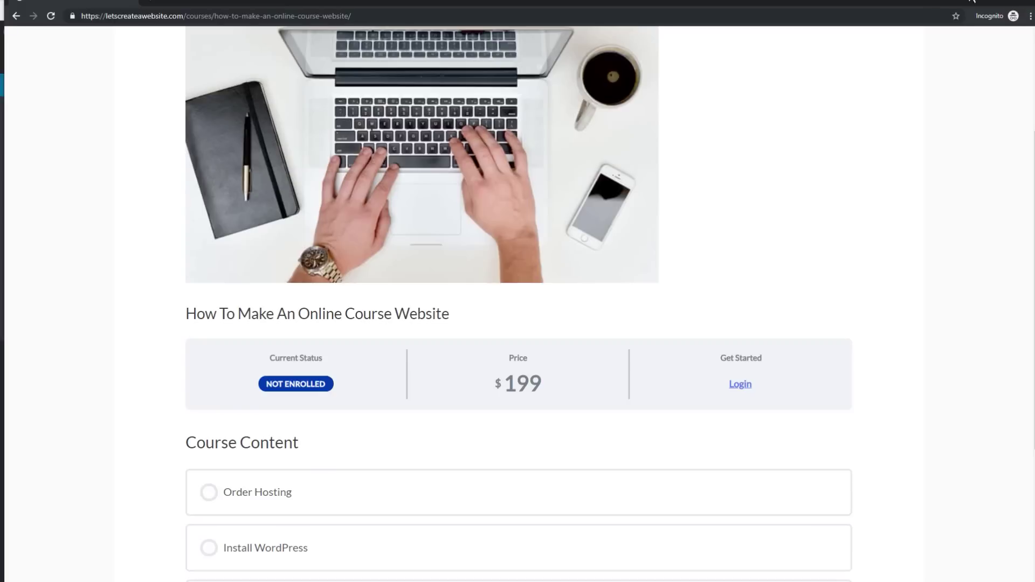
# Switch back to the course settings, set the access mode to Closed, and update the course.
pyautogui.hotkey('alt', 'Tab')
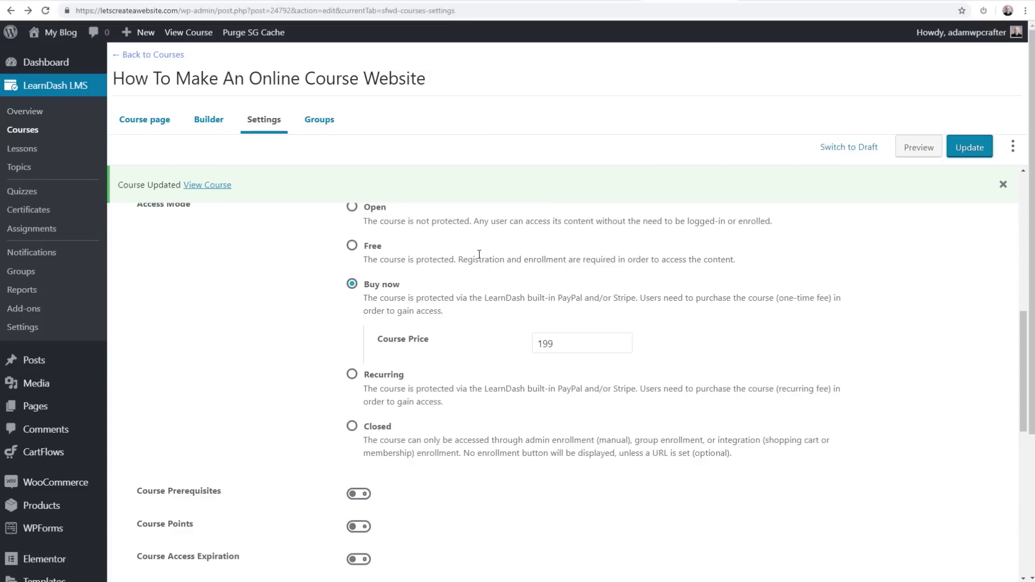
pyautogui.click(352, 426)
pyautogui.scroll(-1, 303, 405)
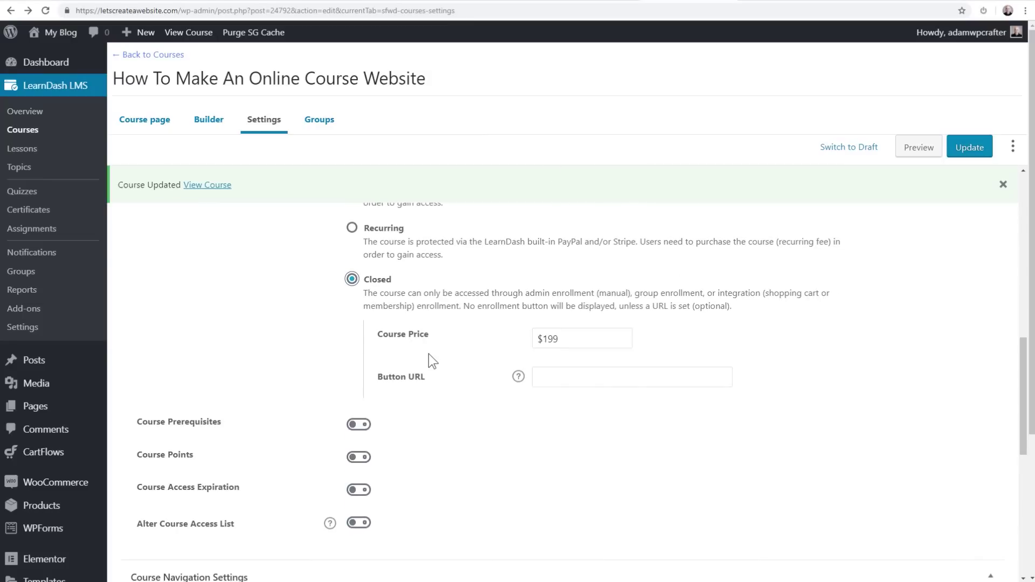
pyautogui.click(544, 340)
pyautogui.click(968, 147)
pyautogui.scroll(3, 370, 318)
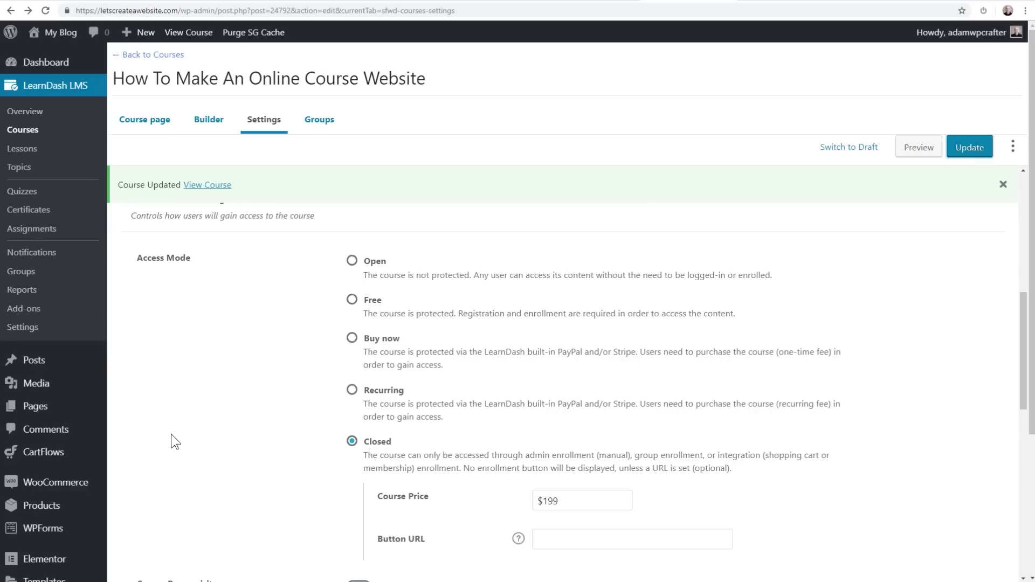
# Open the installed plugins, dismiss the WooCommerce Admin notice, and activate LearnDash WooCommerce Integration.
pyautogui.moveTo(48, 364)
pyautogui.scroll(-4, 59, 431)
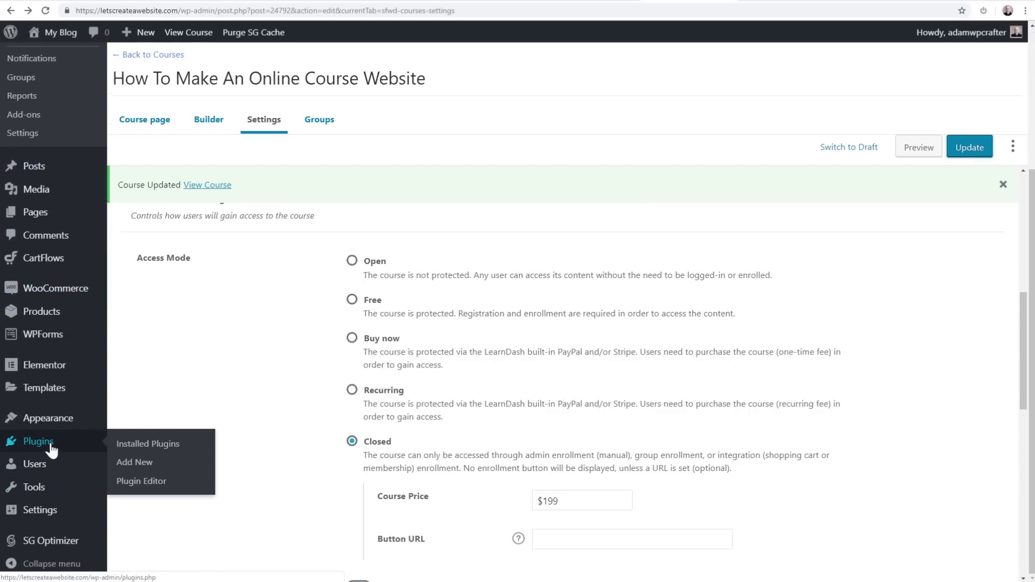
pyautogui.click(176, 444)
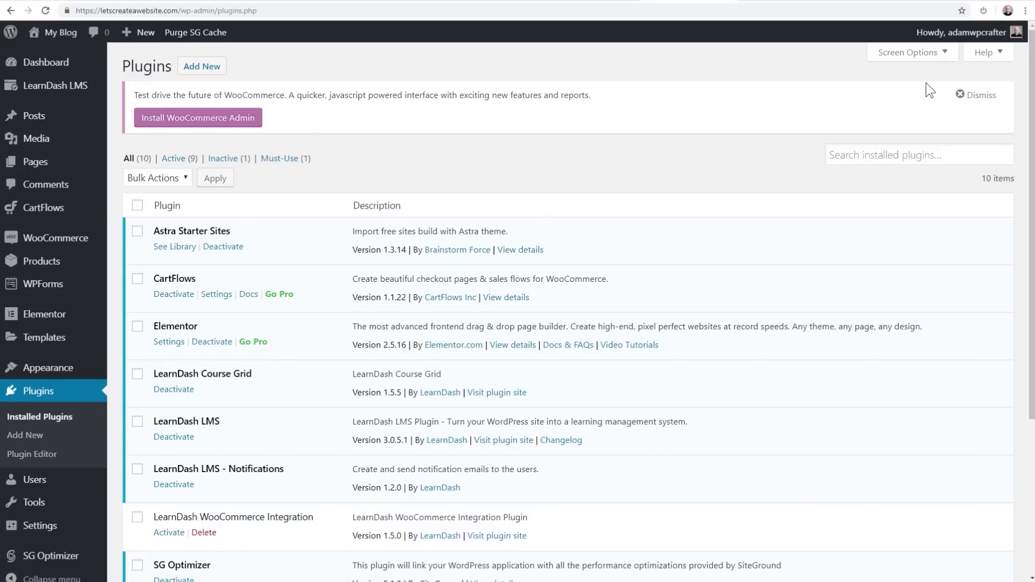
pyautogui.click(974, 97)
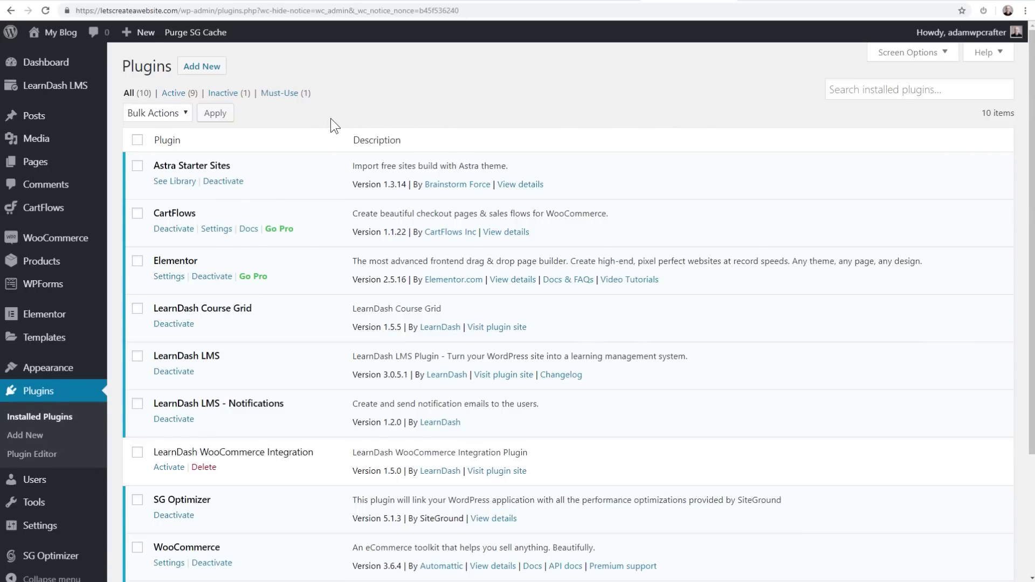
pyautogui.scroll(-3, 331, 119)
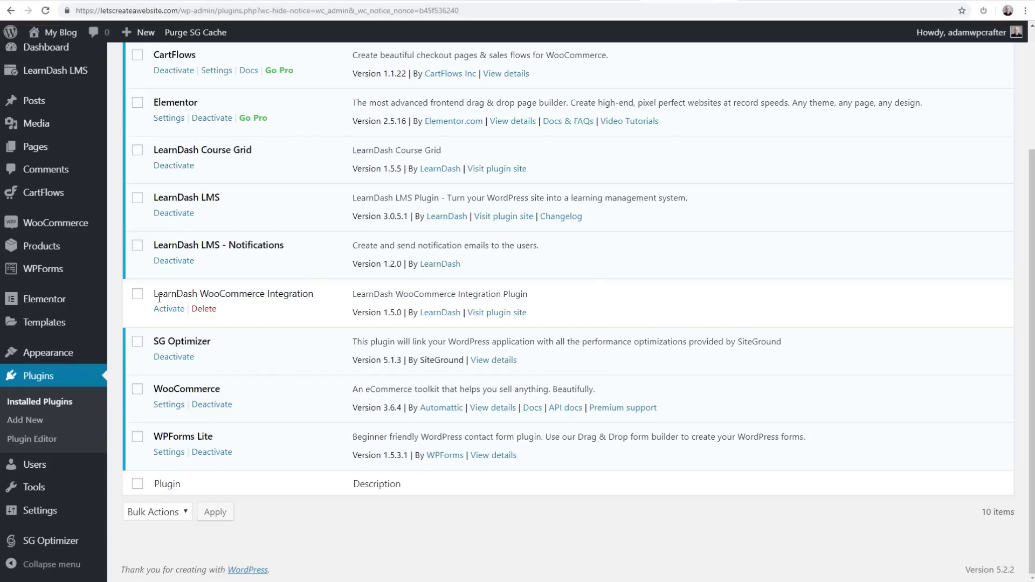
pyautogui.moveTo(153, 293); pyautogui.dragTo(310, 294)
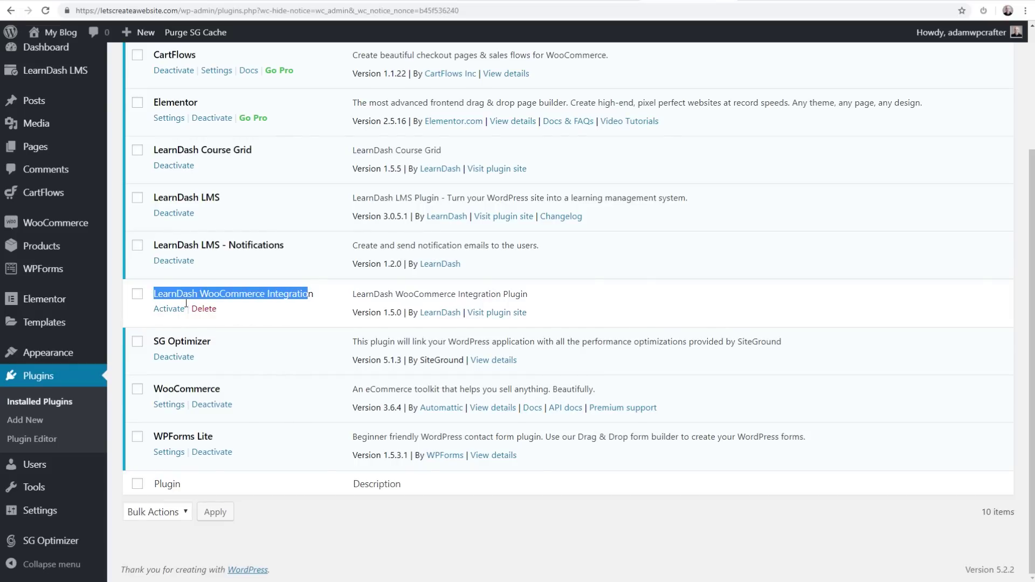
pyautogui.click(169, 308)
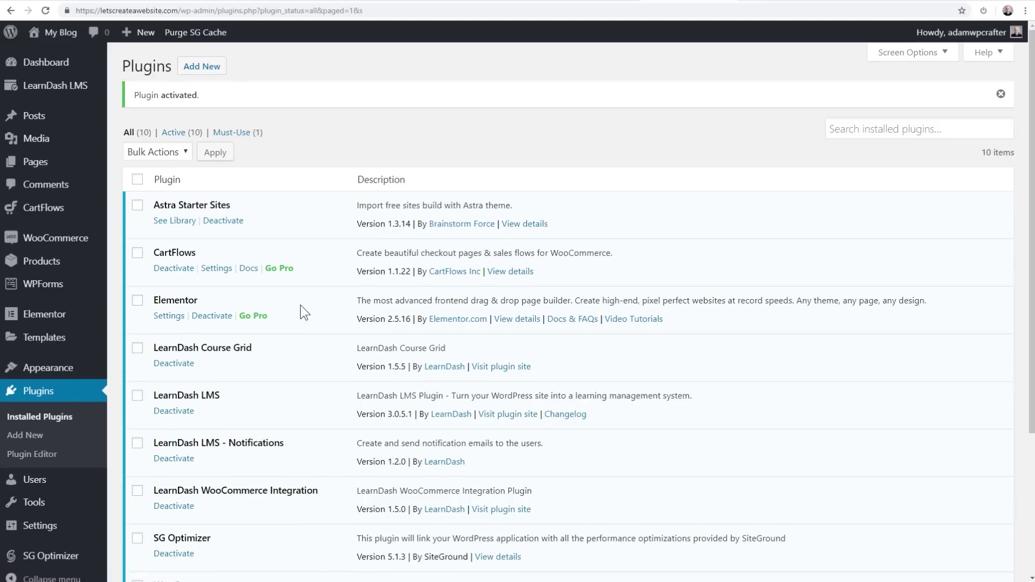
# Look through the installed plugins for the WooCommerce-related ones, focusing on the CartFlows entry.
pyautogui.scroll(-2, 300, 305)
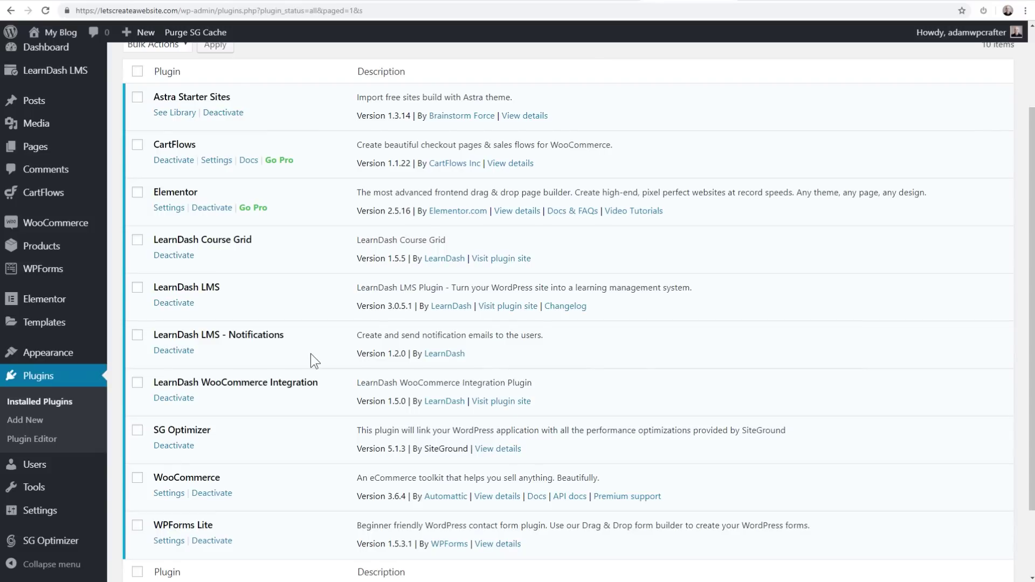
pyautogui.scroll(2, 310, 354)
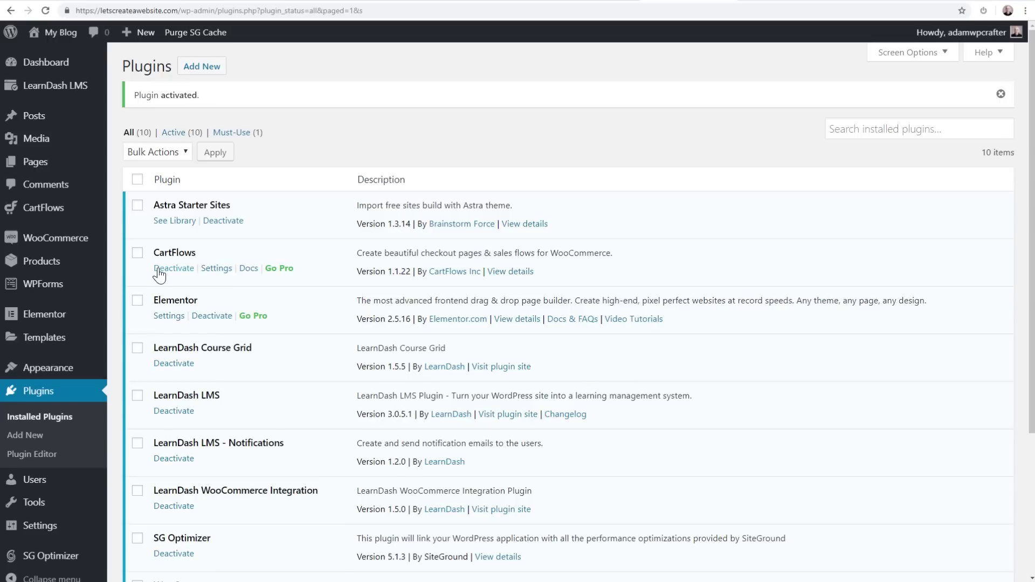
pyautogui.moveTo(153, 252); pyautogui.dragTo(197, 251)
pyautogui.click(206, 252)
pyautogui.moveTo(200, 253); pyautogui.dragTo(161, 246)
pyautogui.click(194, 250)
pyautogui.moveTo(204, 254); pyautogui.dragTo(156, 249)
pyautogui.click(204, 248)
pyautogui.moveTo(199, 252); pyautogui.dragTo(156, 252)
pyautogui.click(201, 250)
# Open the WooCommerce settings, try to launch the setup wizard from their help section, and return to the general settings.
pyautogui.moveTo(70, 239)
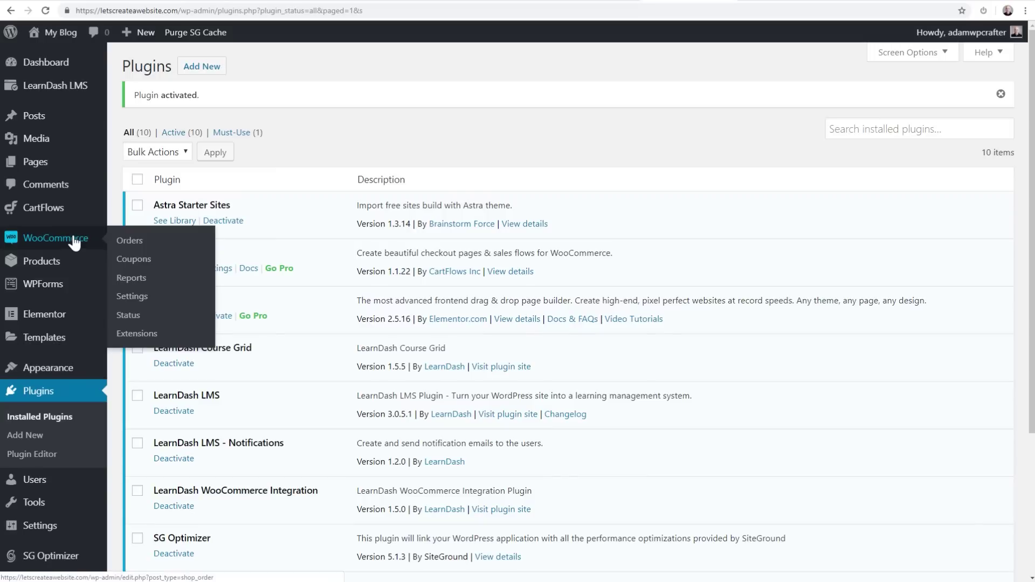
pyautogui.click(134, 296)
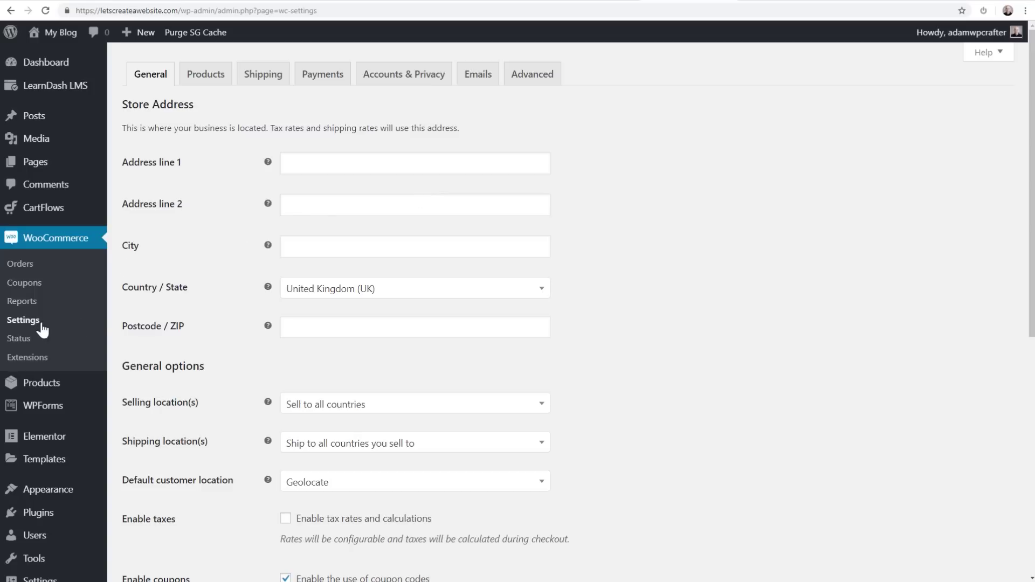
pyautogui.click(979, 63)
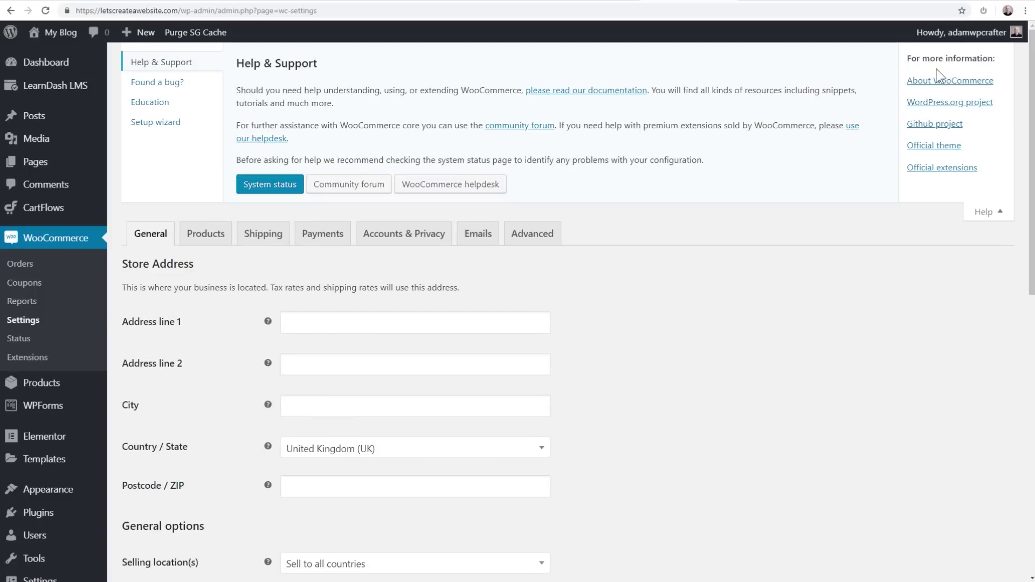
pyautogui.click(146, 124)
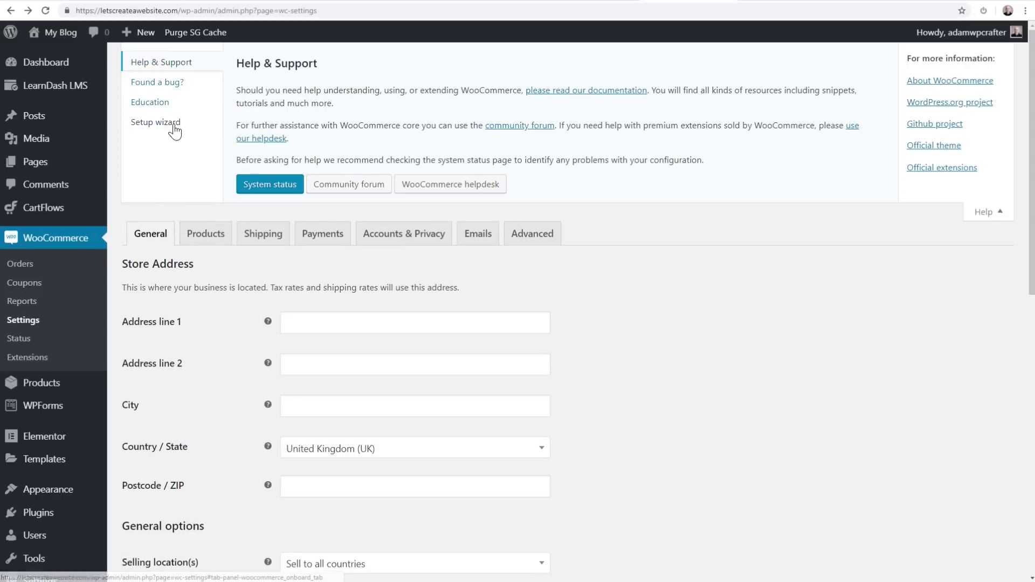
pyautogui.click(173, 128)
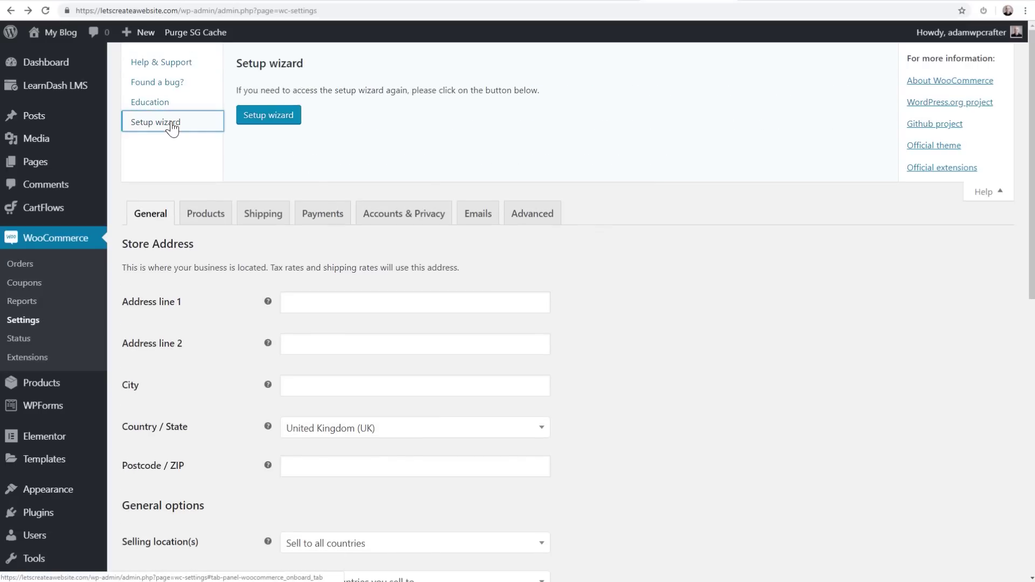
pyautogui.click(266, 122)
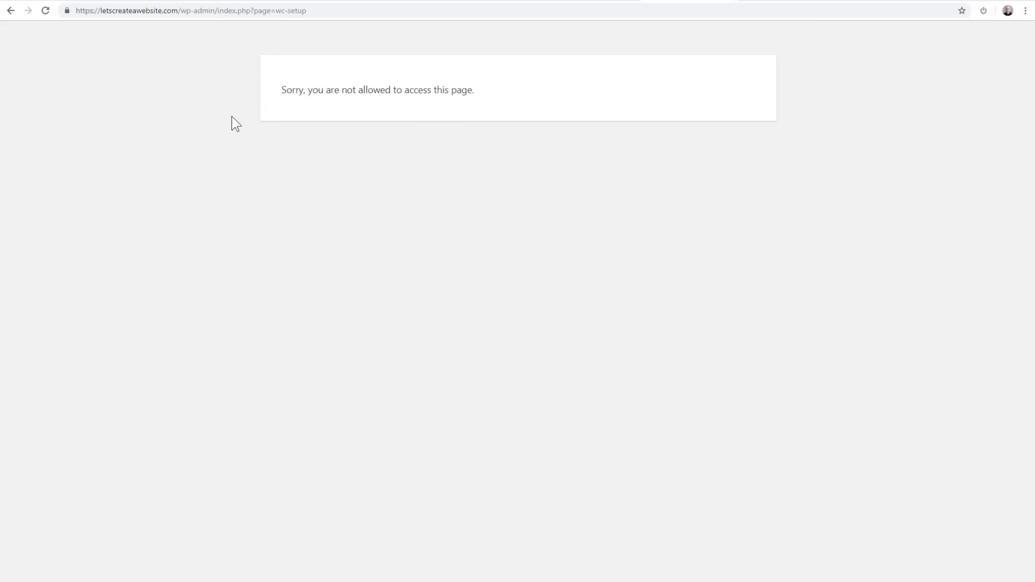
pyautogui.click(10, 10)
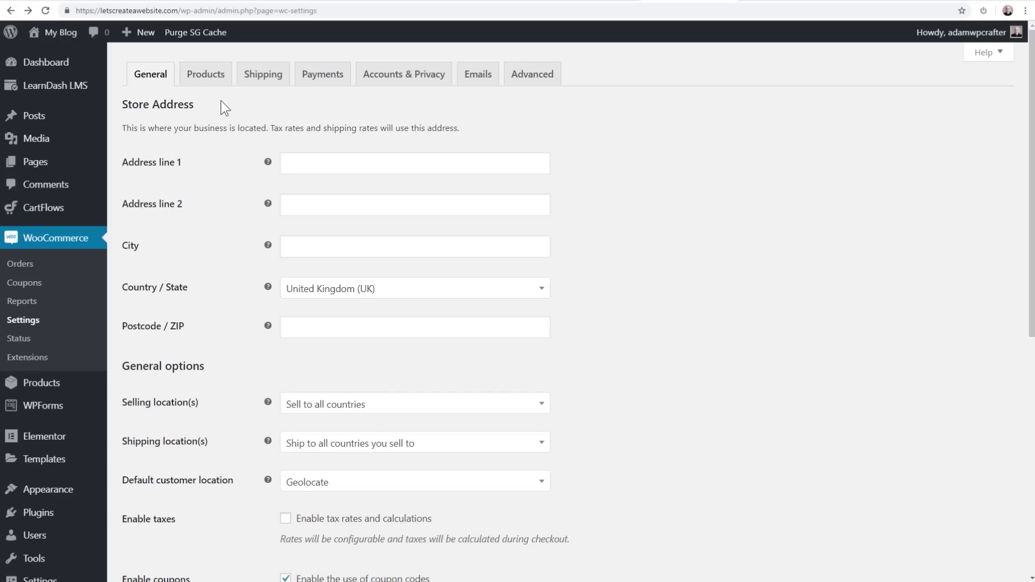
# Deactivate the Astra Starter Sites plugin and delete it from the site.
pyautogui.click(48, 489)
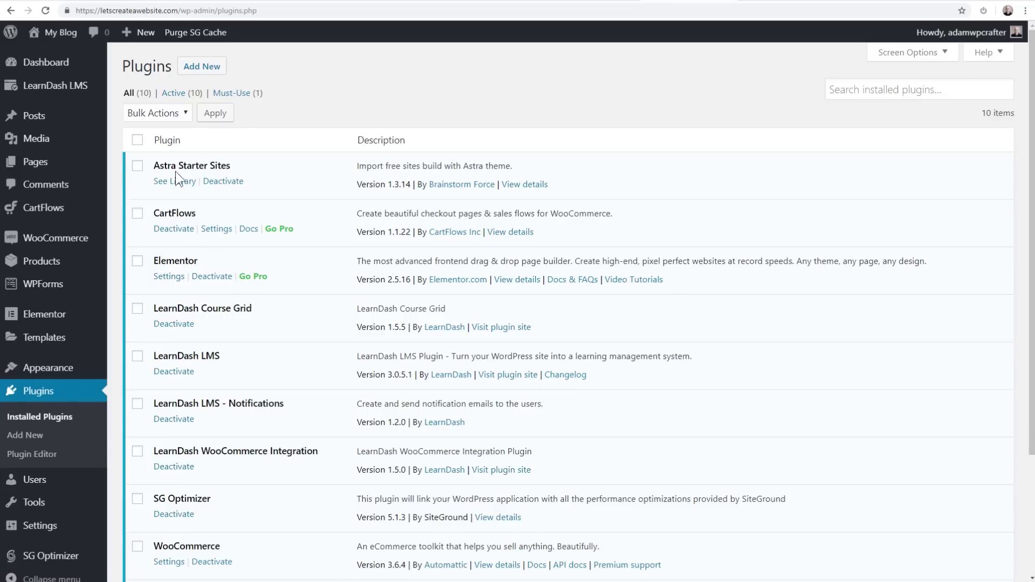
pyautogui.click(222, 183)
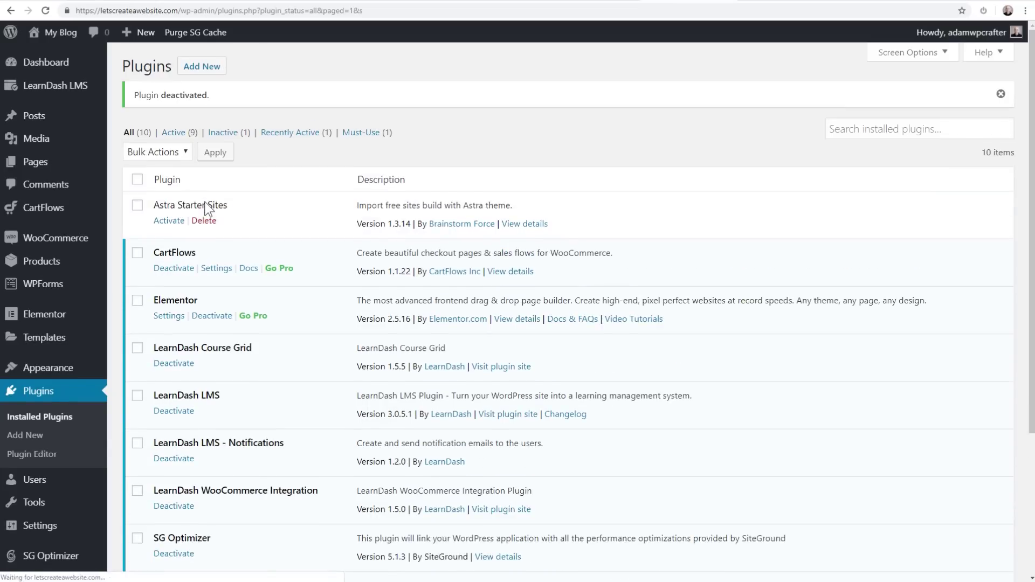
pyautogui.click(204, 222)
pyautogui.click(566, 73)
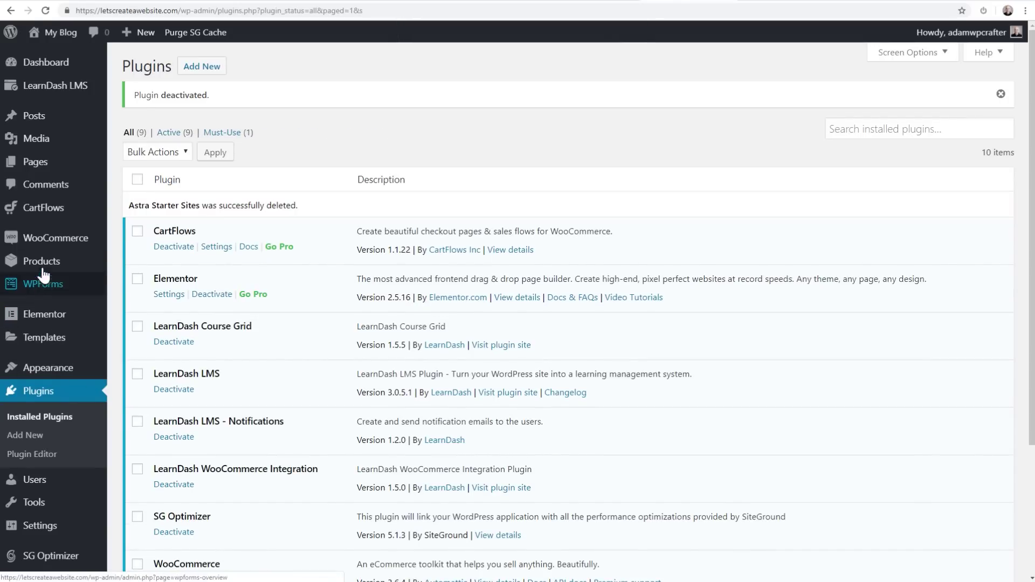
# Launch the setup wizard from the help section of the WooCommerce settings.
pyautogui.moveTo(48, 238)
pyautogui.click(135, 315)
pyautogui.click(134, 298)
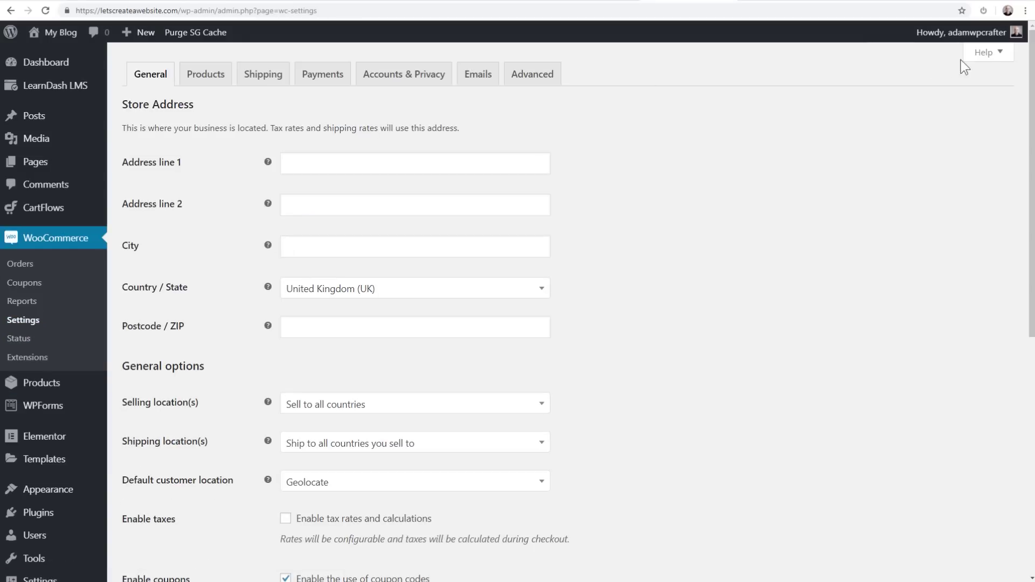
pyautogui.click(992, 54)
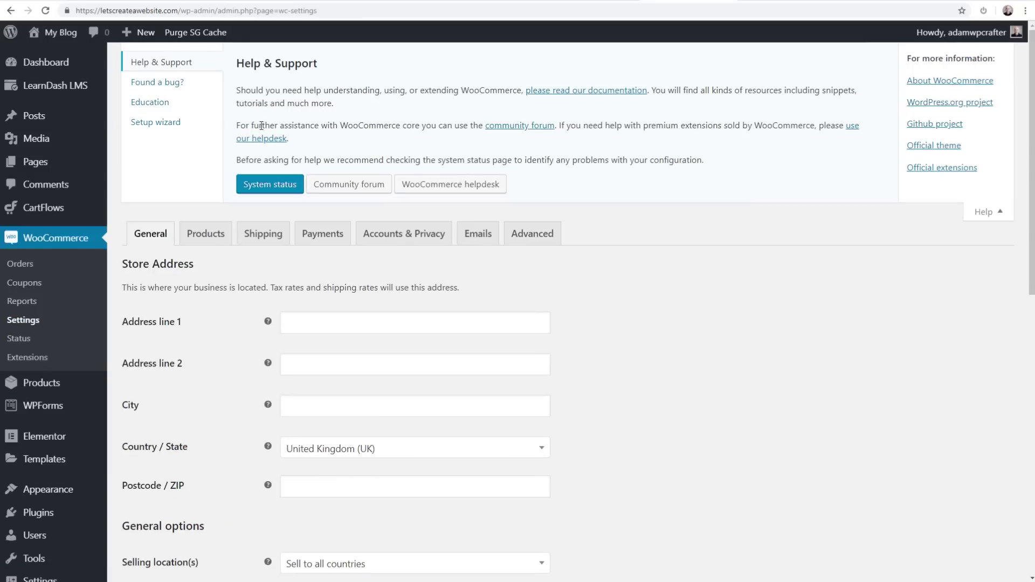
pyautogui.click(161, 133)
pyautogui.click(268, 114)
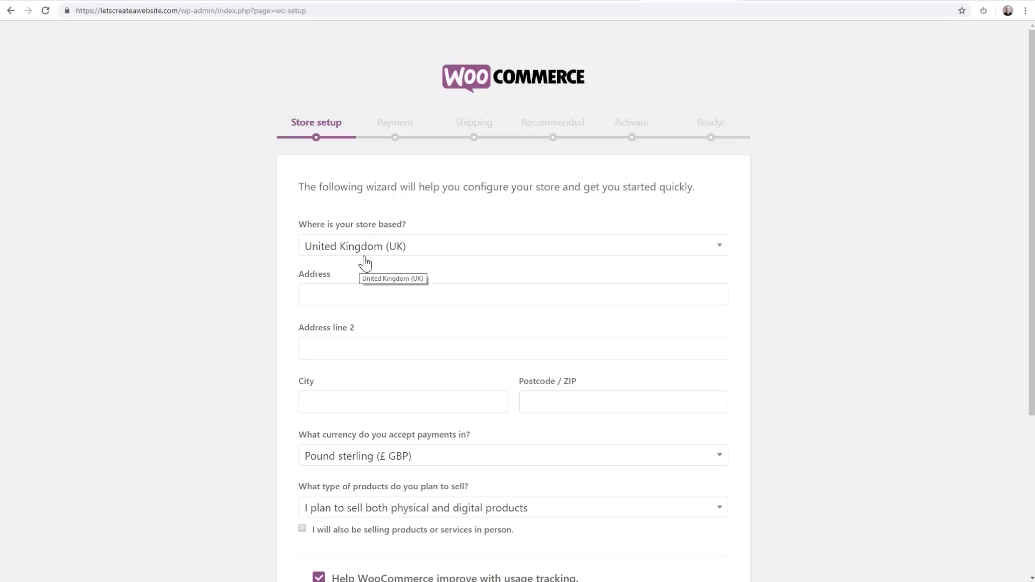
# Complete the store setup with United States (US), the store's postal address, US dollar currency, digital products only and usage tracking off.
pyautogui.scroll(-2, 283, 216)
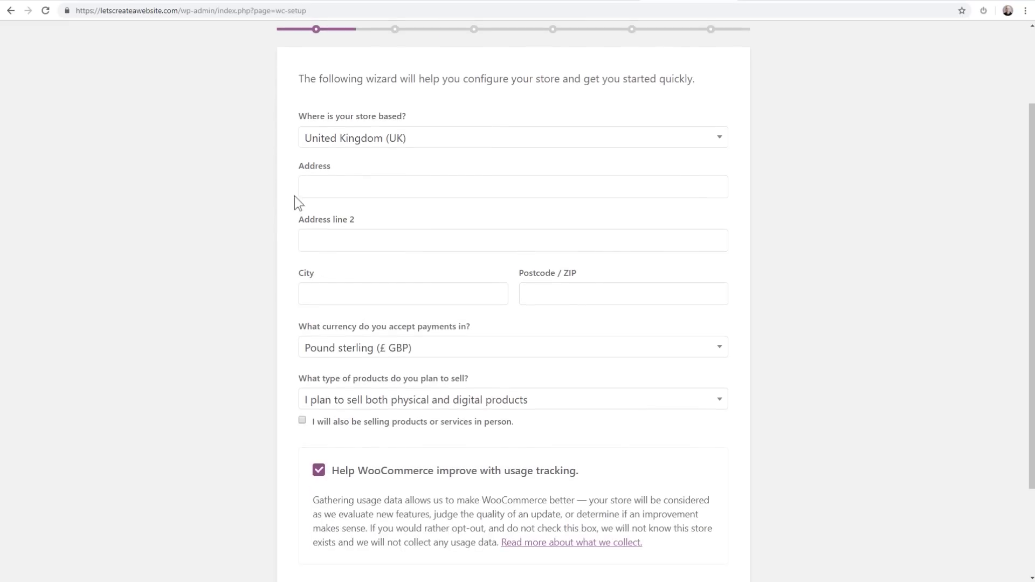
pyautogui.click(406, 139)
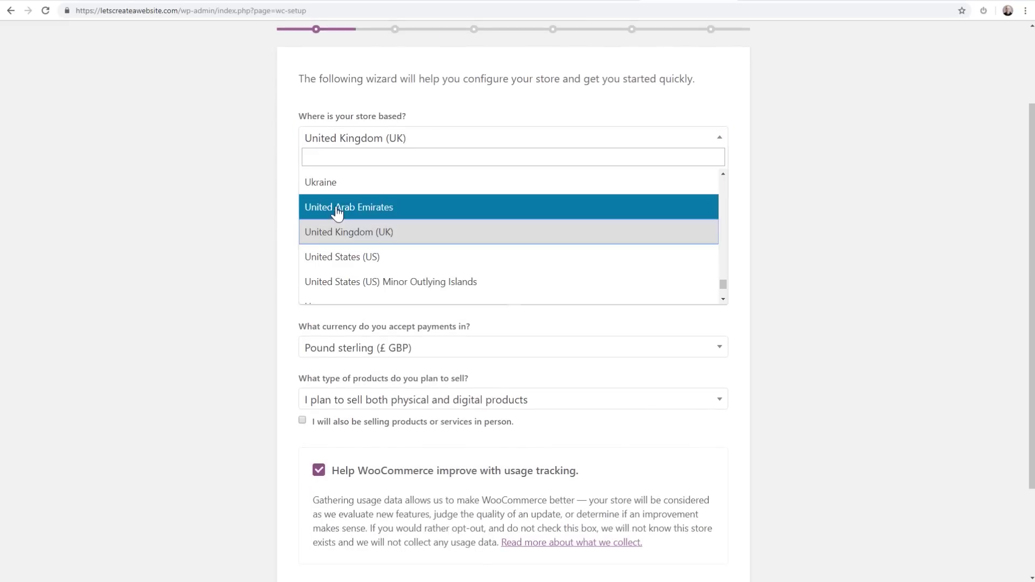
pyautogui.click(372, 261)
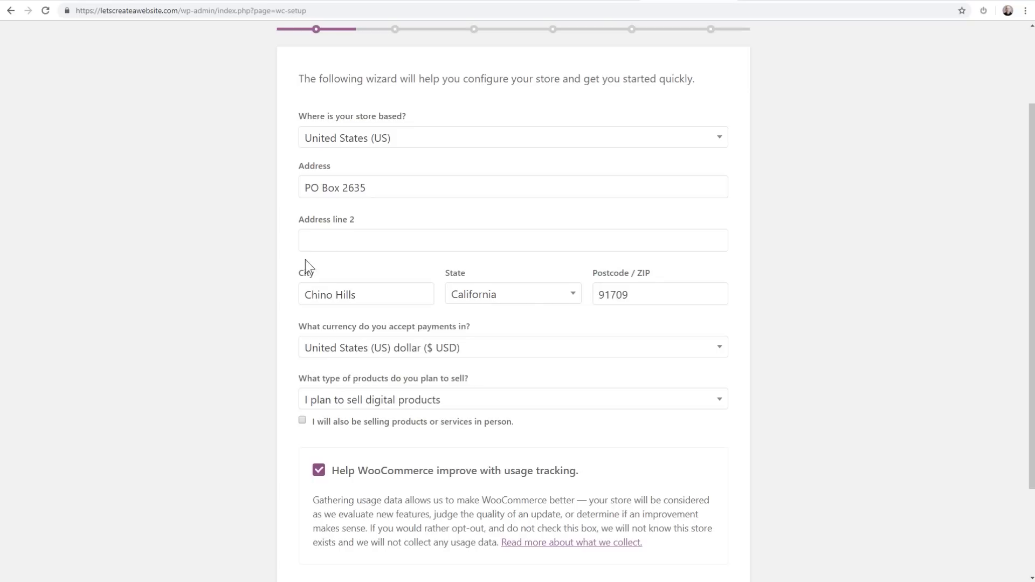
pyautogui.scroll(-2, 286, 256)
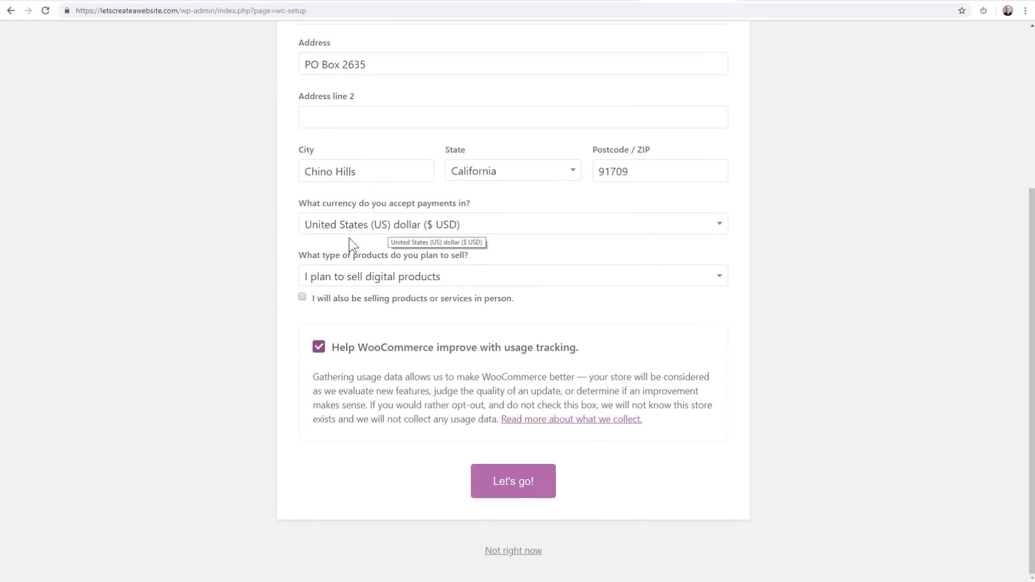
pyautogui.click(355, 277)
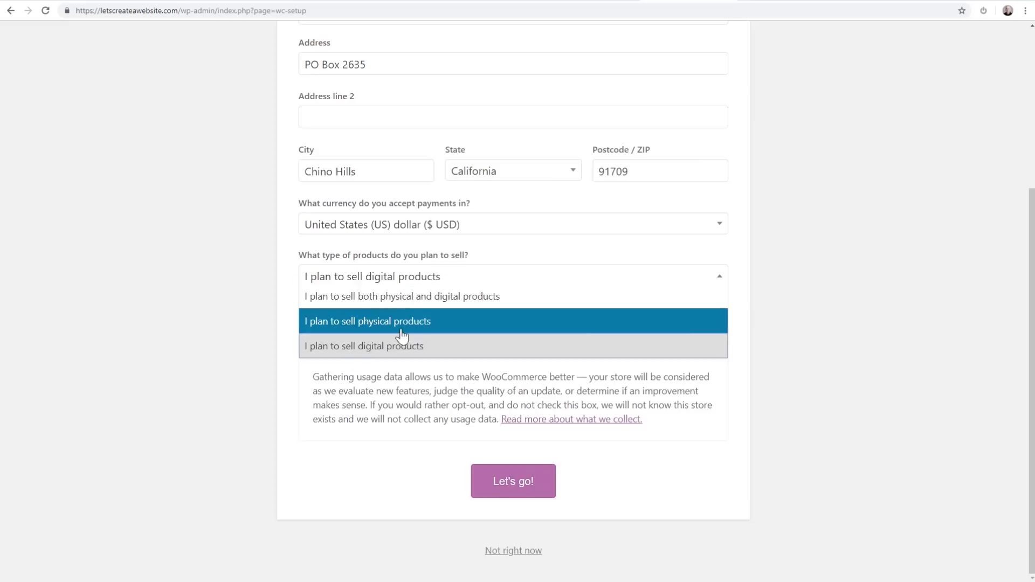
pyautogui.click(356, 347)
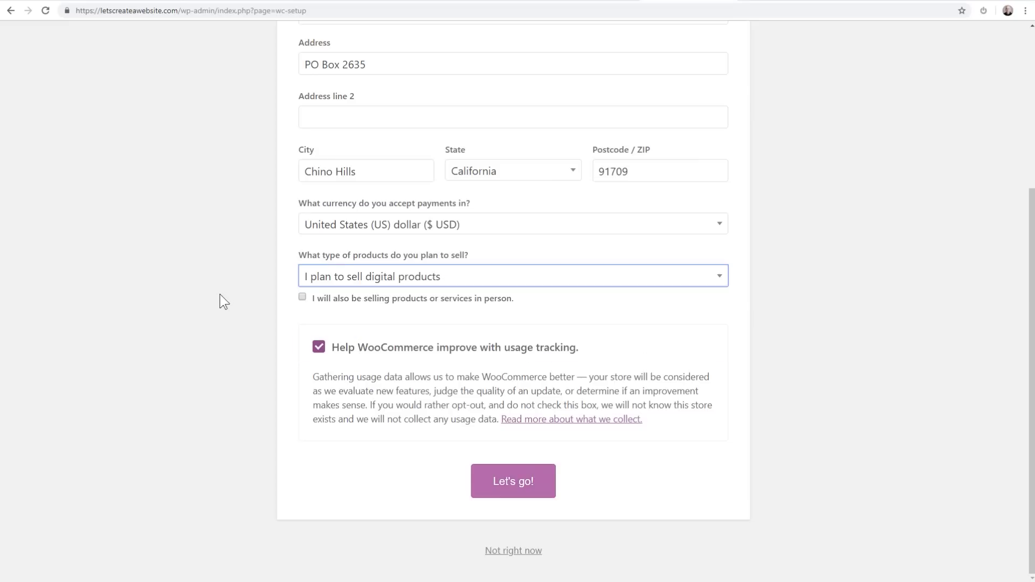
pyautogui.click(318, 348)
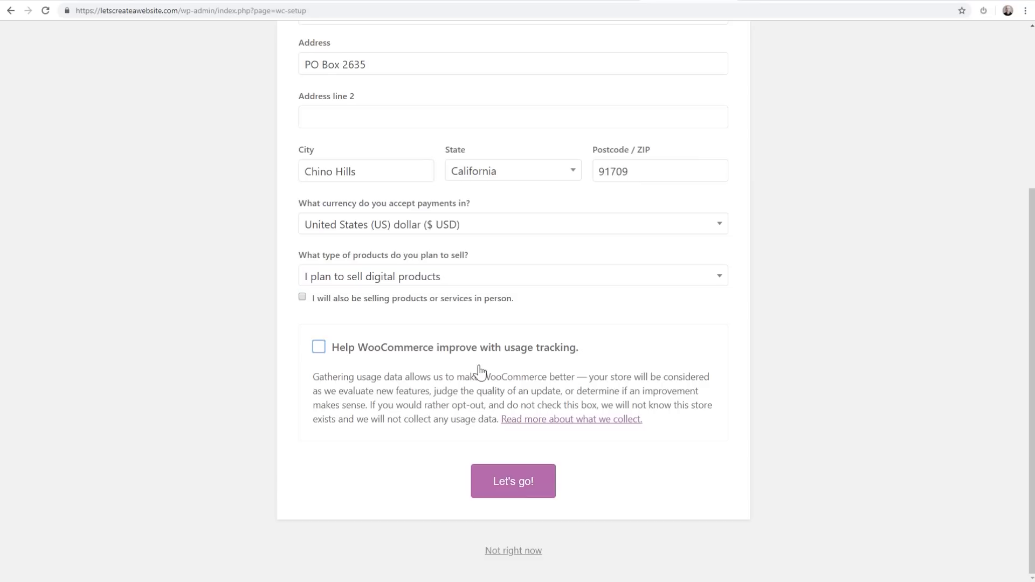
pyautogui.click(521, 482)
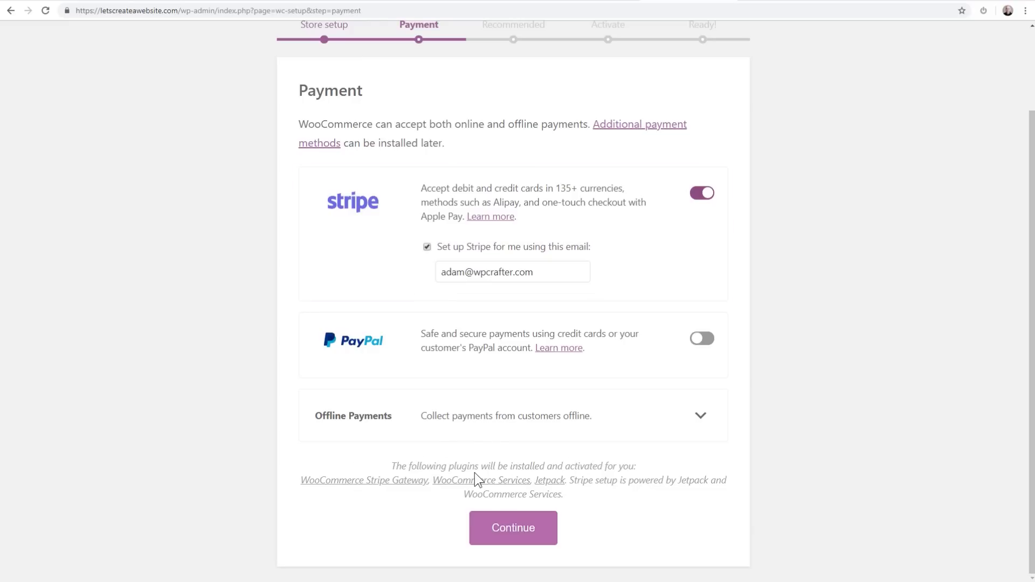
# Accept Stripe payments without automatic account setup, and decline the recommended Automated Taxes, Mailchimp and Facebook features.
pyautogui.click(428, 247)
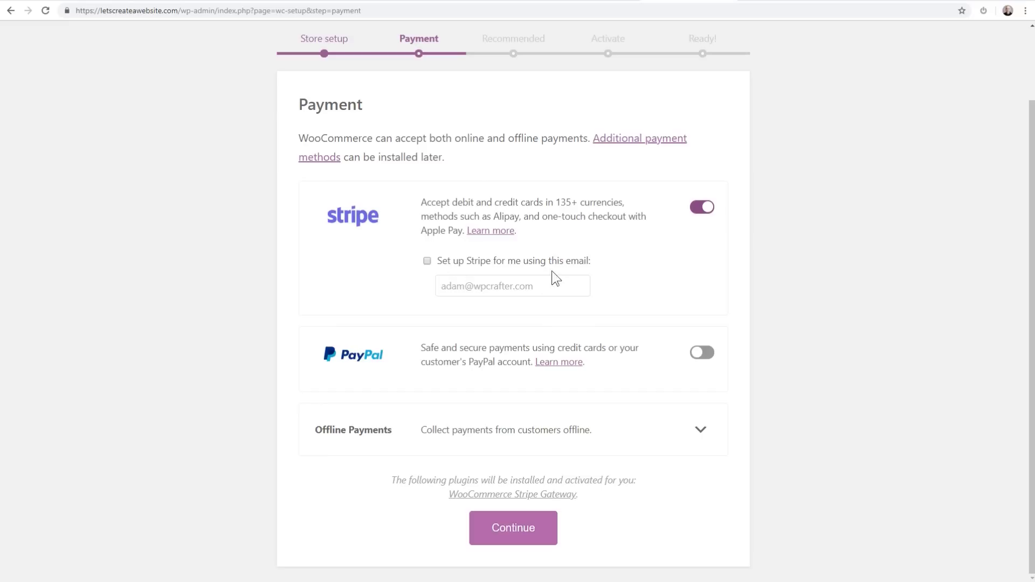
pyautogui.click(513, 527)
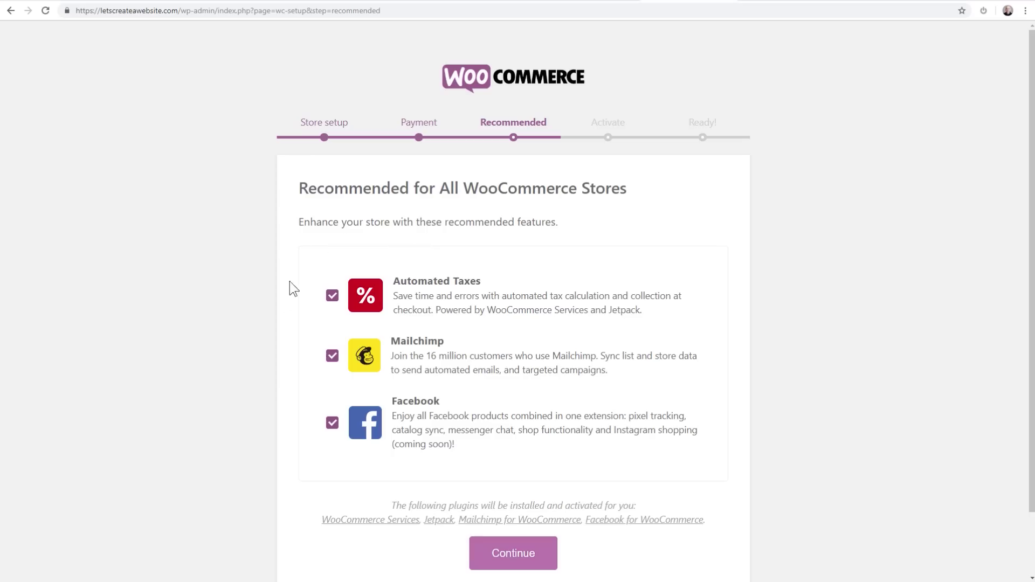
pyautogui.click(333, 297)
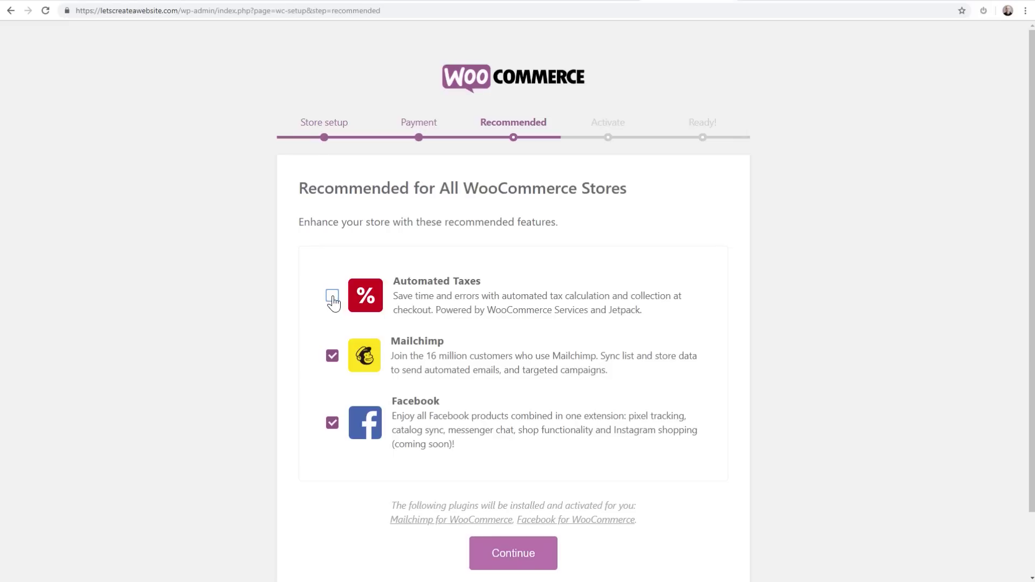
pyautogui.click(332, 357)
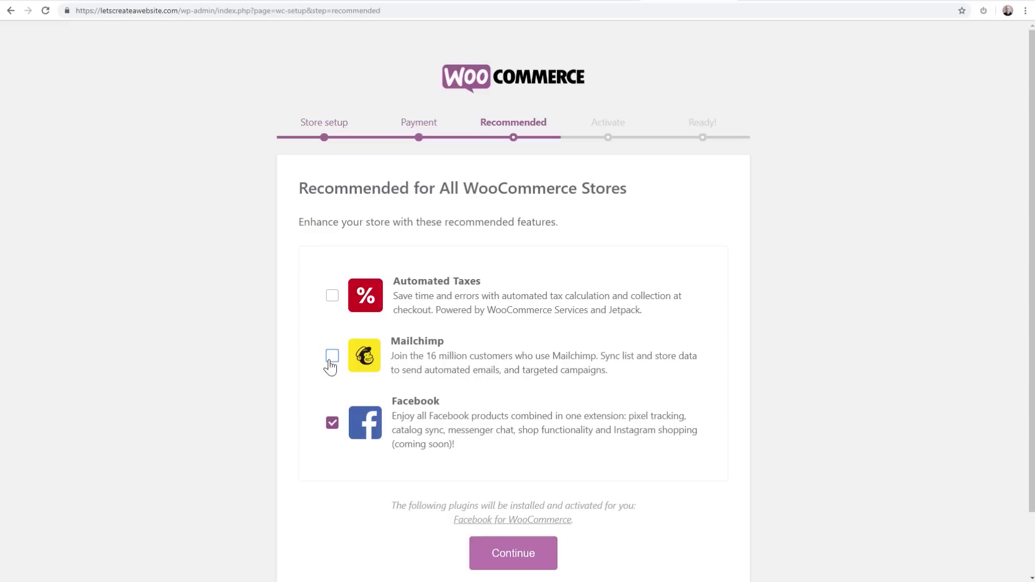
pyautogui.click(333, 423)
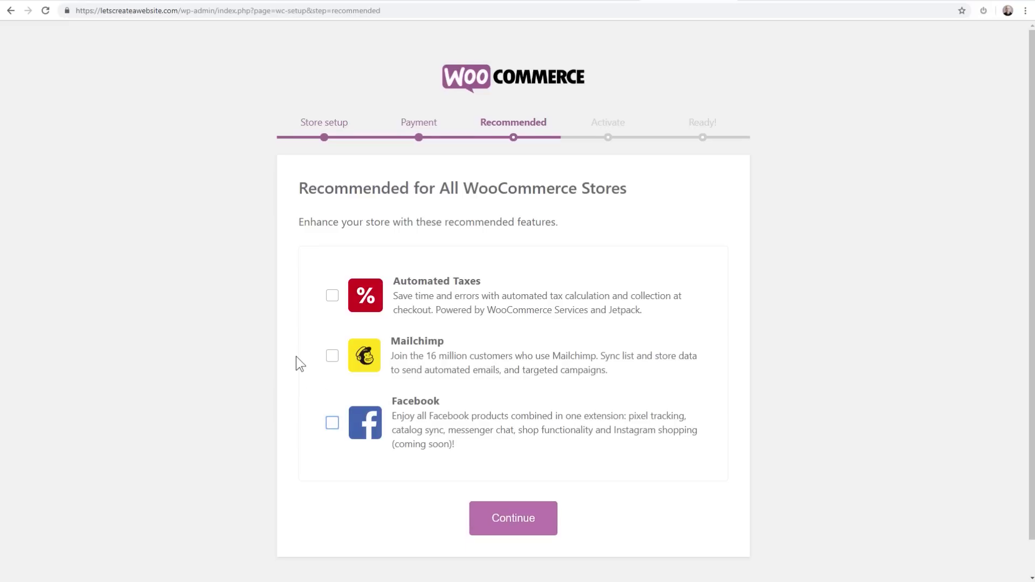
pyautogui.scroll(-1, 370, 337)
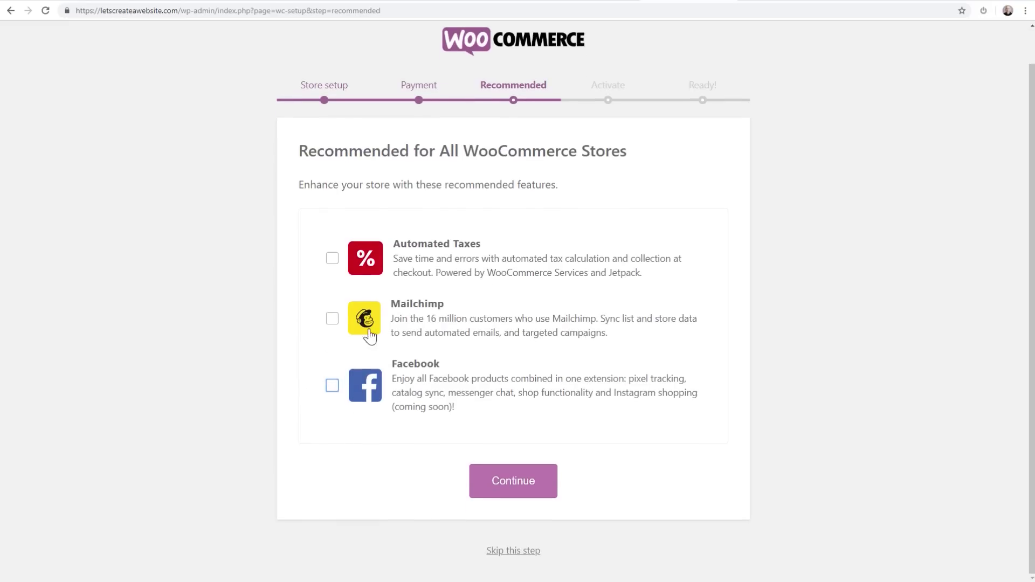
pyautogui.click(505, 483)
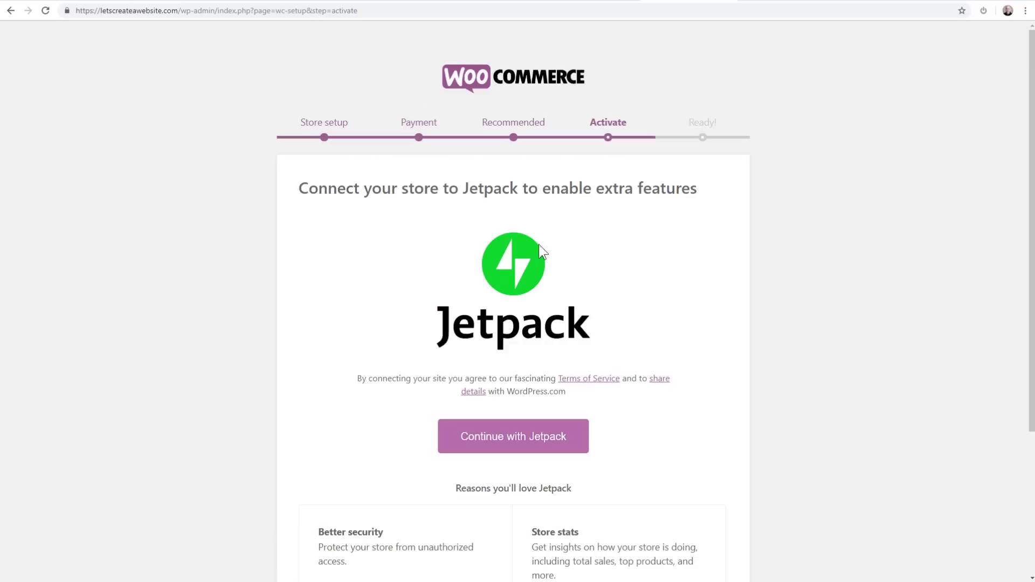
# Skip the Jetpack connection and leave the completed setup wizard for the dashboard.
pyautogui.scroll(-4, 529, 295)
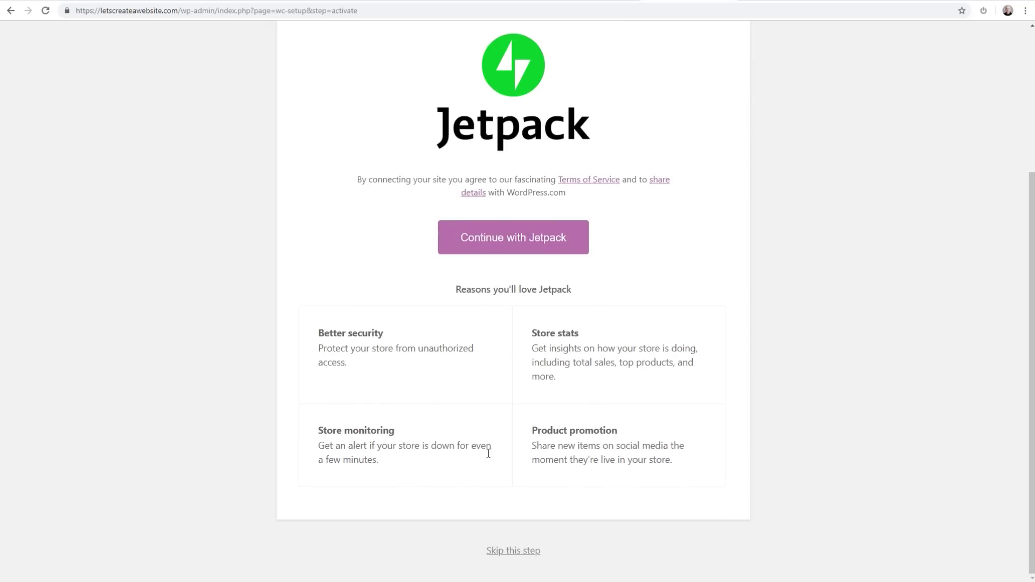
pyautogui.click(514, 551)
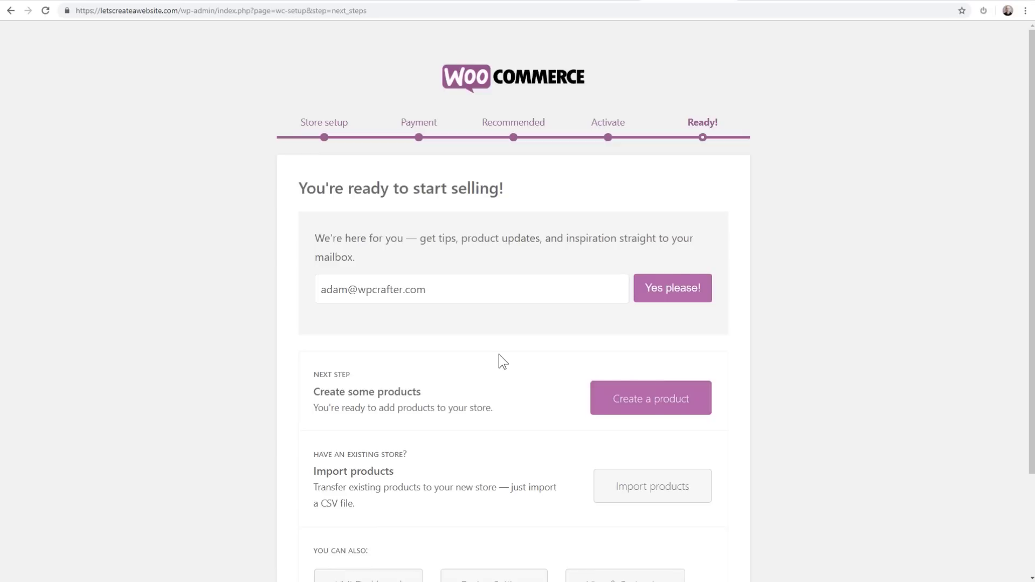
pyautogui.scroll(-3, 501, 248)
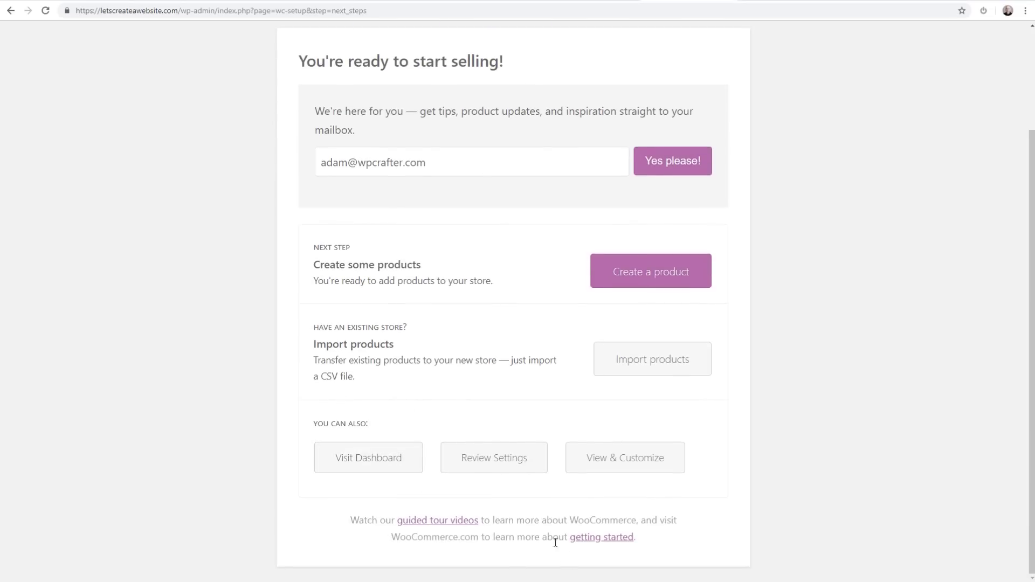
pyautogui.click(372, 462)
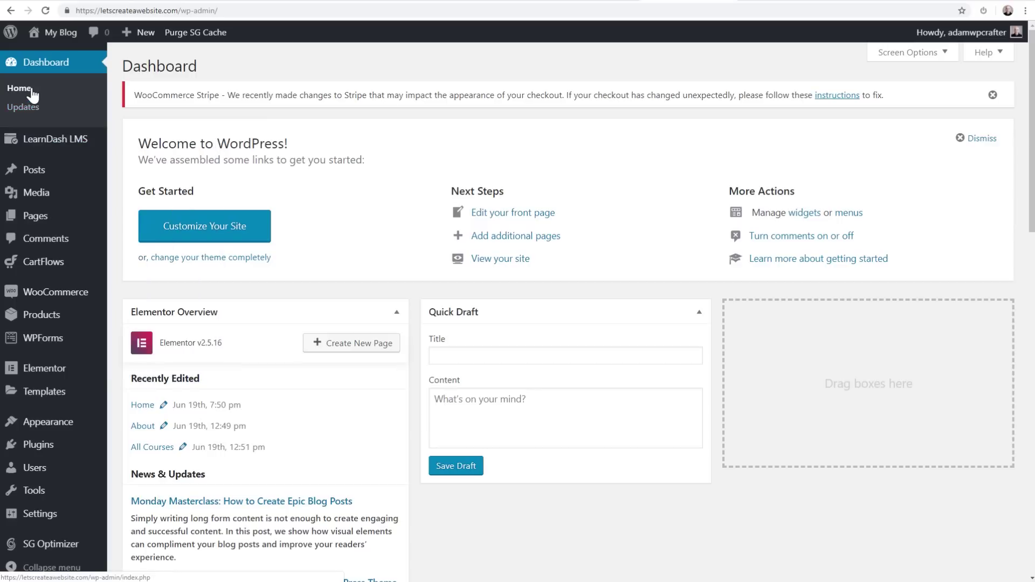
# Check the installed plugins for the WooCommerce Stripe Gateway.
pyautogui.click(35, 444)
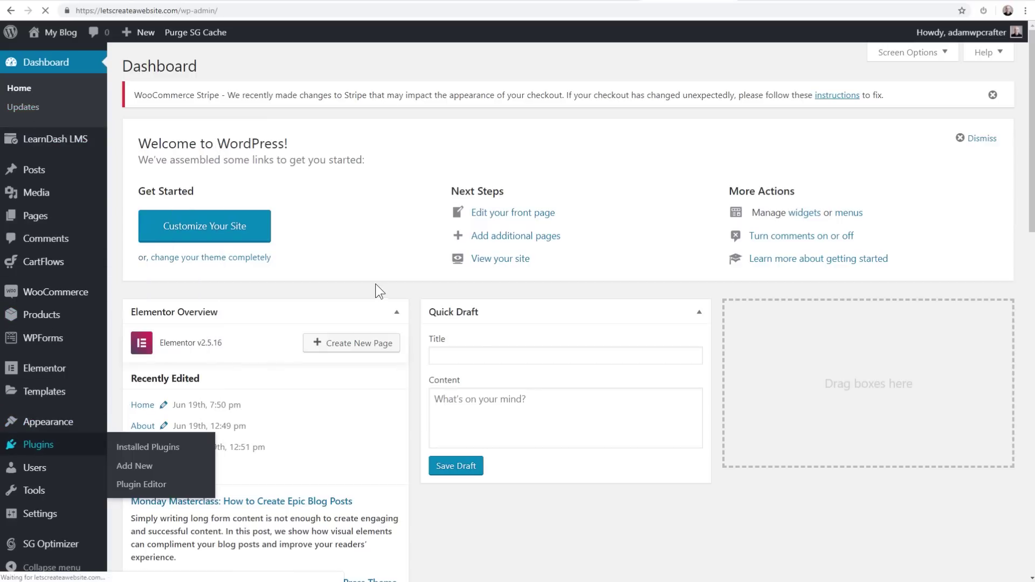
pyautogui.scroll(-4, 434, 283)
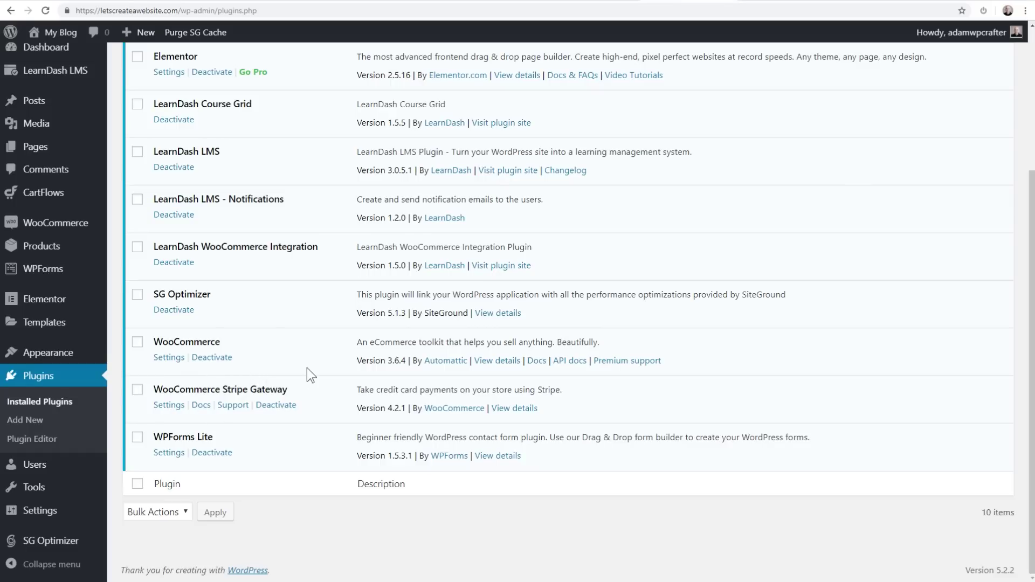
pyautogui.scroll(4, 303, 405)
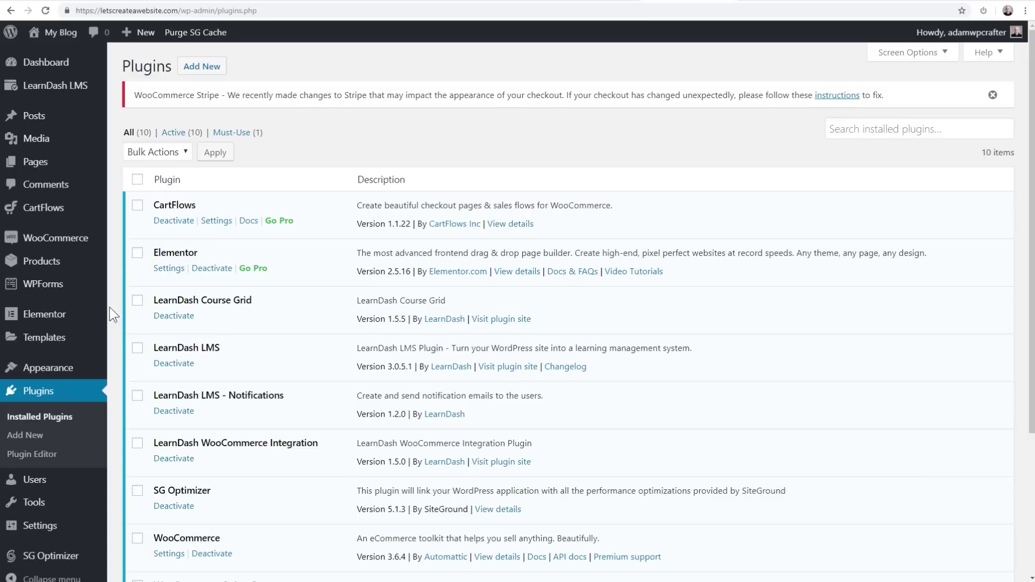
# Review the WooCommerce payment methods, open the Stripe credit card settings, and examine the test mode and key options.
pyautogui.moveTo(58, 241)
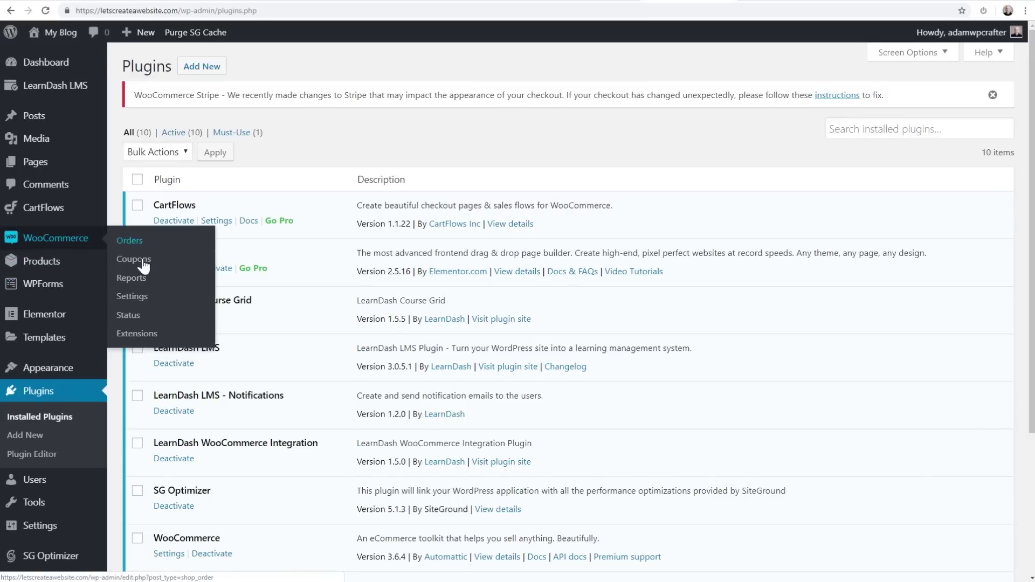
pyautogui.click(134, 298)
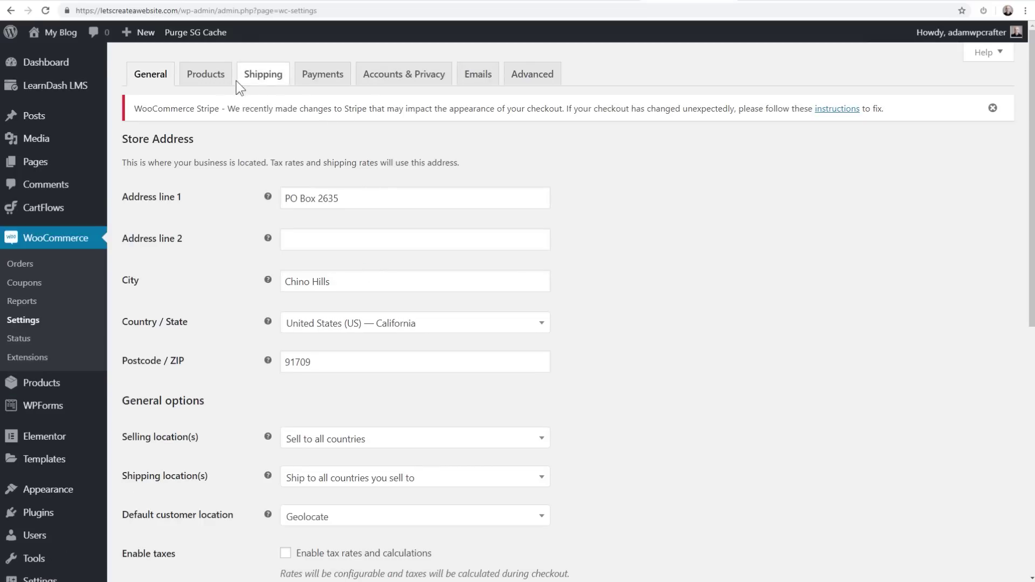
pyautogui.click(318, 78)
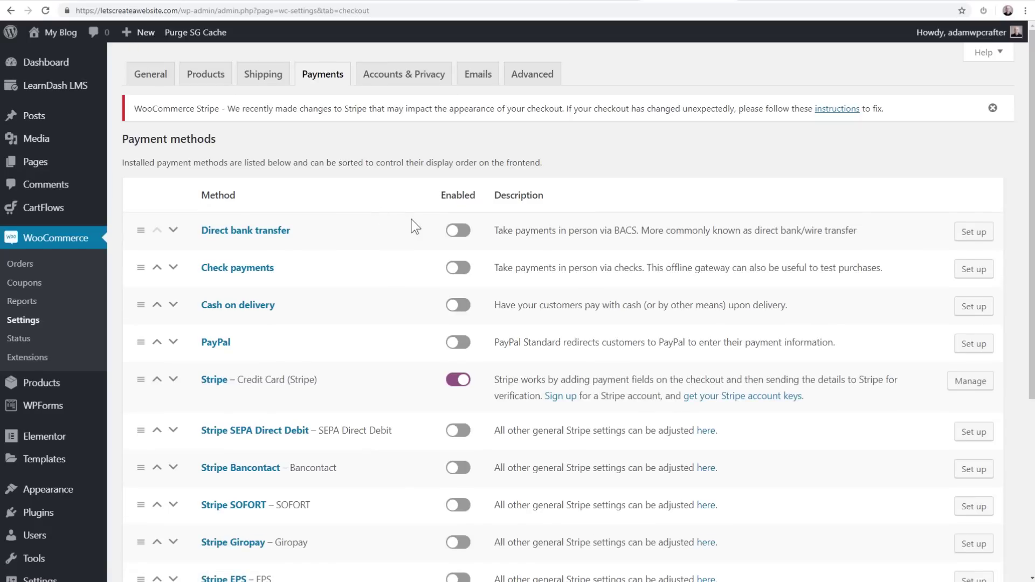
pyautogui.scroll(-2, 411, 221)
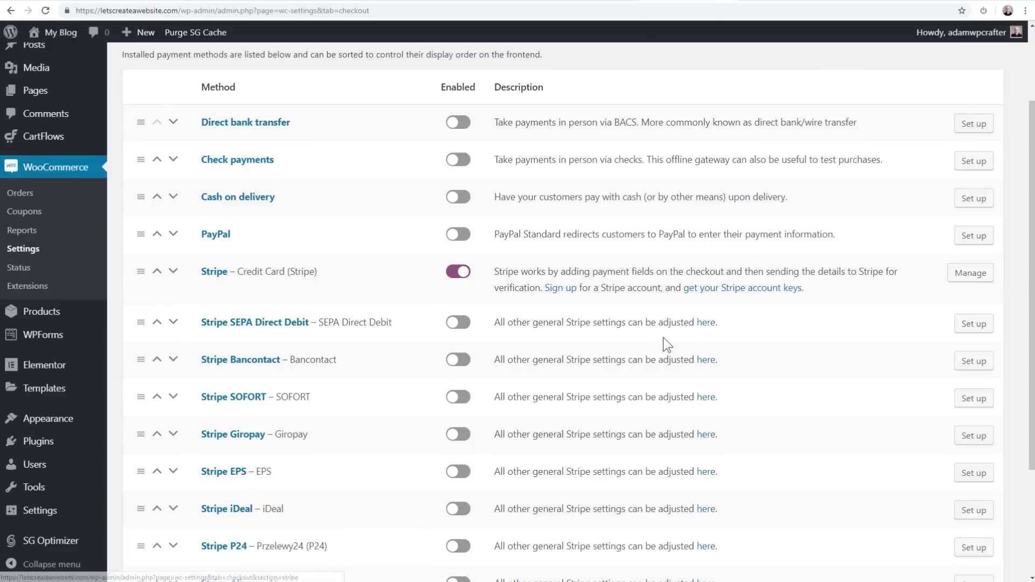
pyautogui.scroll(-3, 664, 338)
pyautogui.scroll(4, 695, 319)
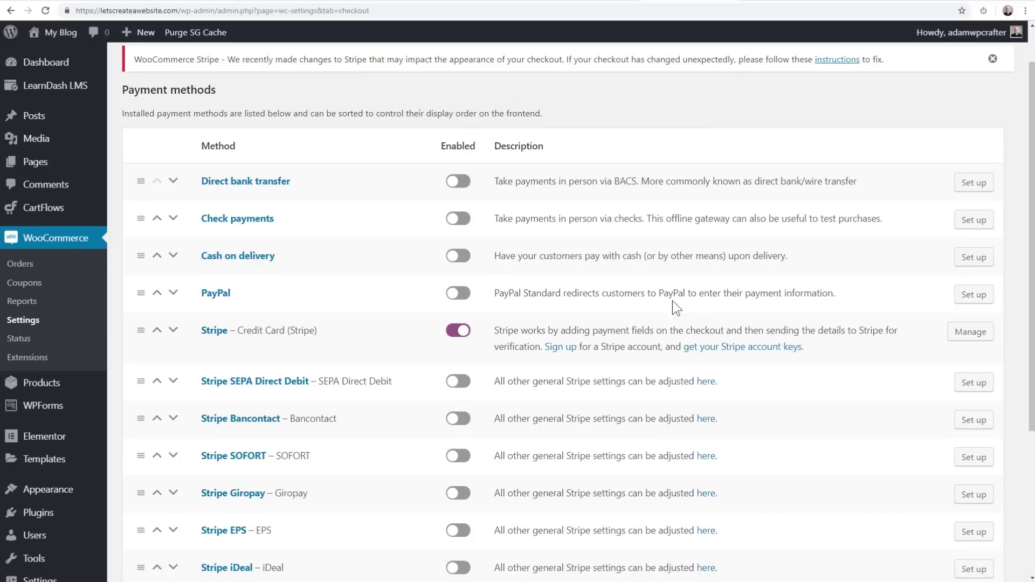
pyautogui.click(969, 331)
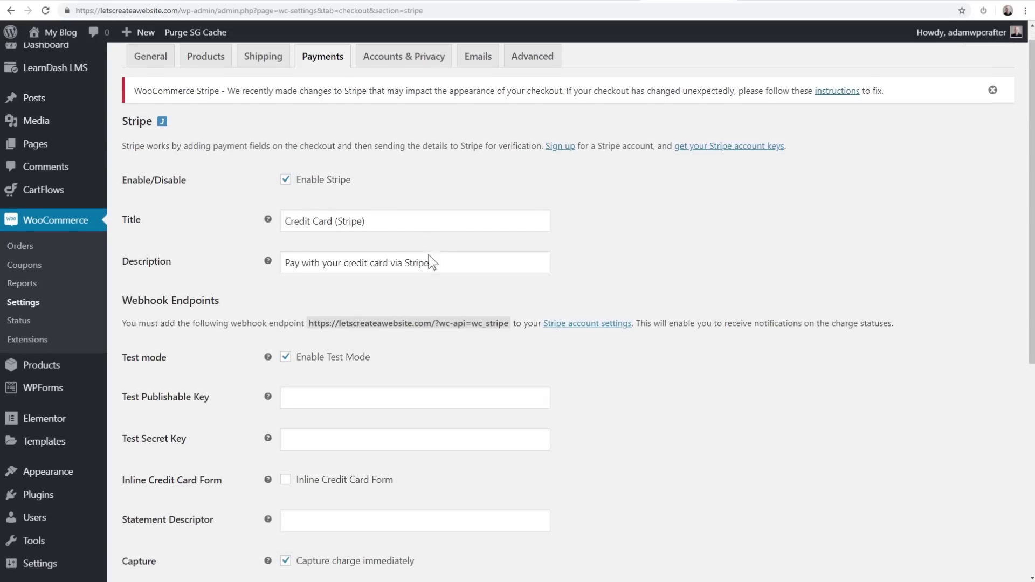
pyautogui.scroll(-3, 429, 256)
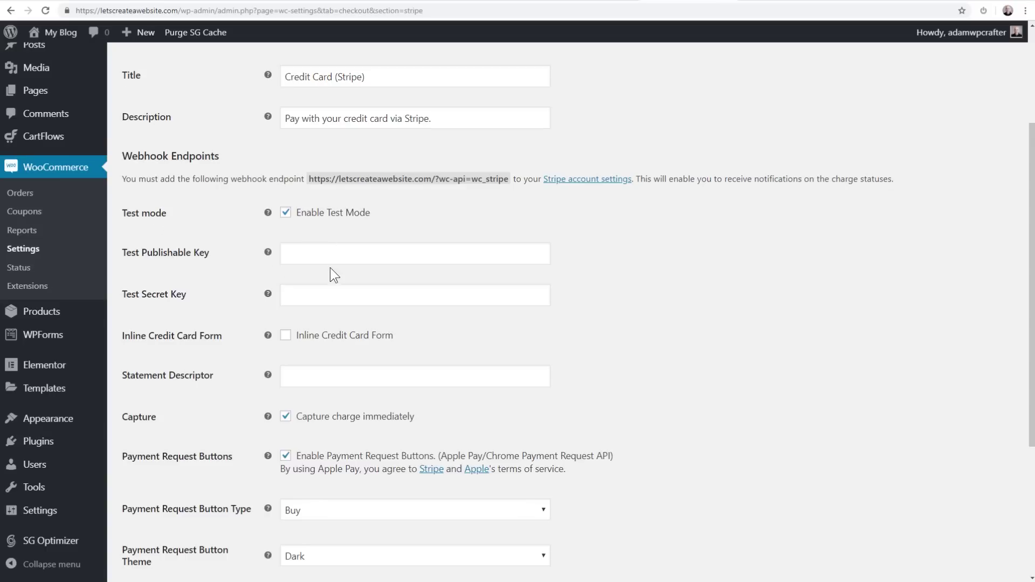
# Toggle Stripe test mode off and on, leaving it enabled, and save the Stripe payment settings.
pyautogui.scroll(-2, 328, 280)
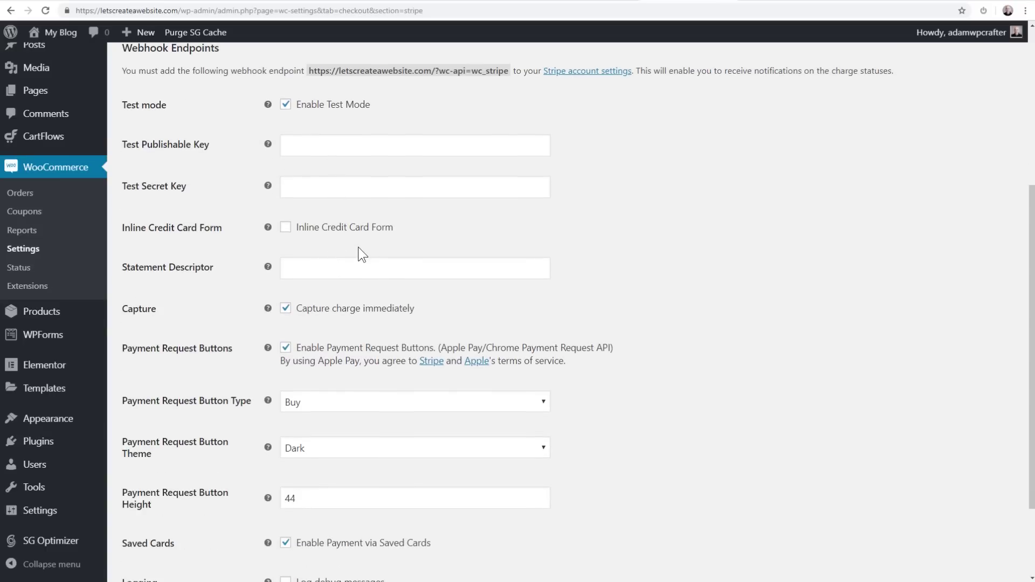
pyautogui.scroll(3, 358, 254)
pyautogui.click(306, 273)
pyautogui.click(283, 268)
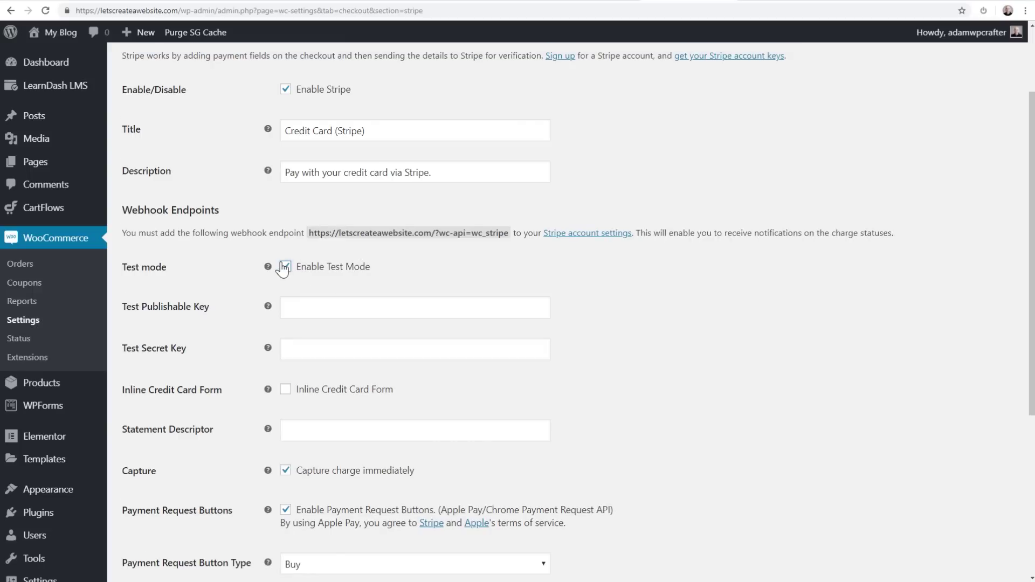
pyautogui.click(283, 267)
pyautogui.click(285, 266)
pyautogui.click(285, 267)
pyautogui.click(285, 267)
pyautogui.scroll(-5, 243, 268)
pyautogui.click(156, 513)
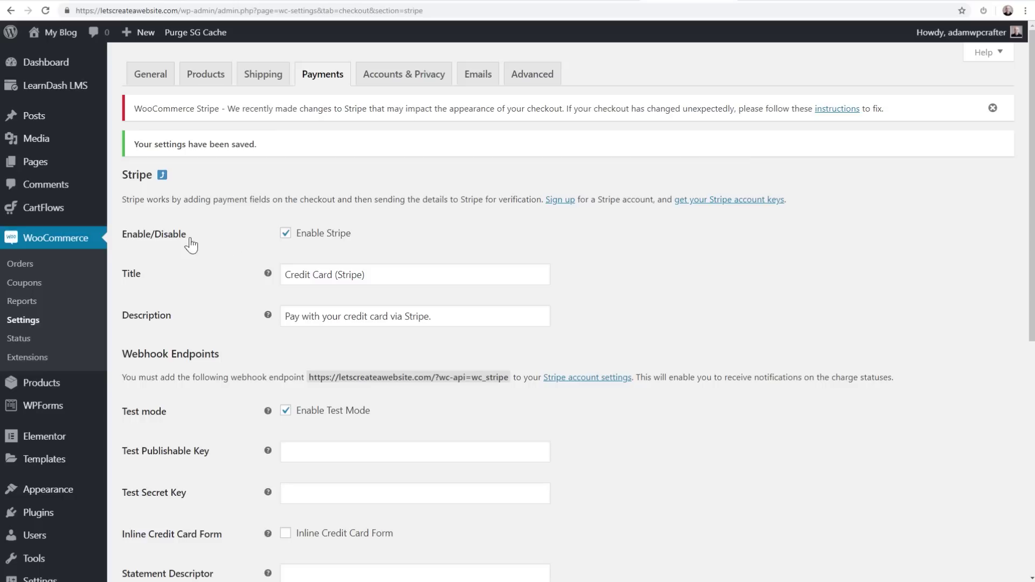
# Start a new WooCommerce product named "How To Create a Course Website".
pyautogui.click(42, 383)
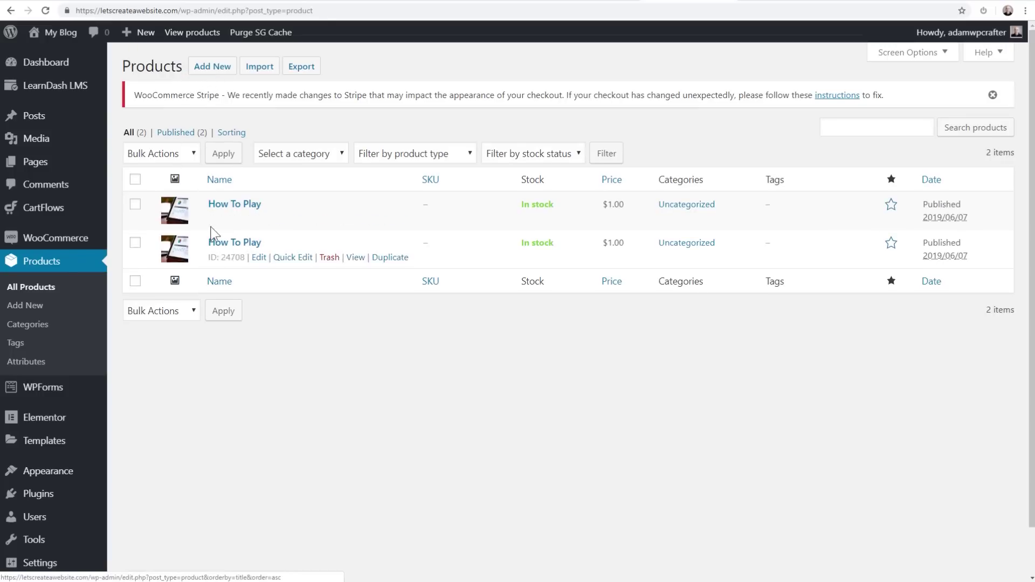
pyautogui.click(213, 65)
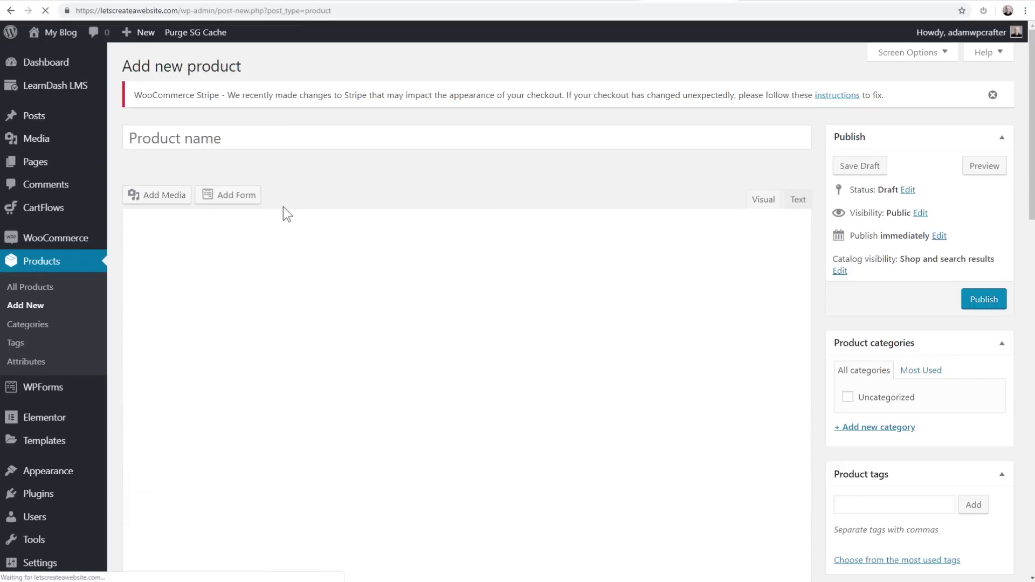
pyautogui.click(275, 142)
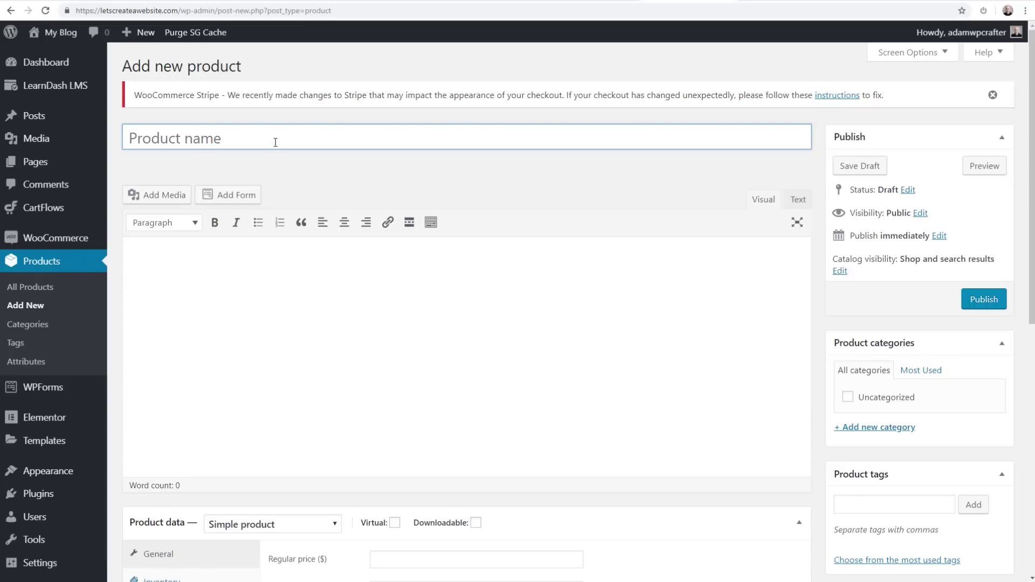
pyautogui.write('How To Create a Course Website')
pyautogui.click(510, 185)
# Set the product type to Course and its regular price to 199 dollars.
pyautogui.scroll(-7, 504, 182)
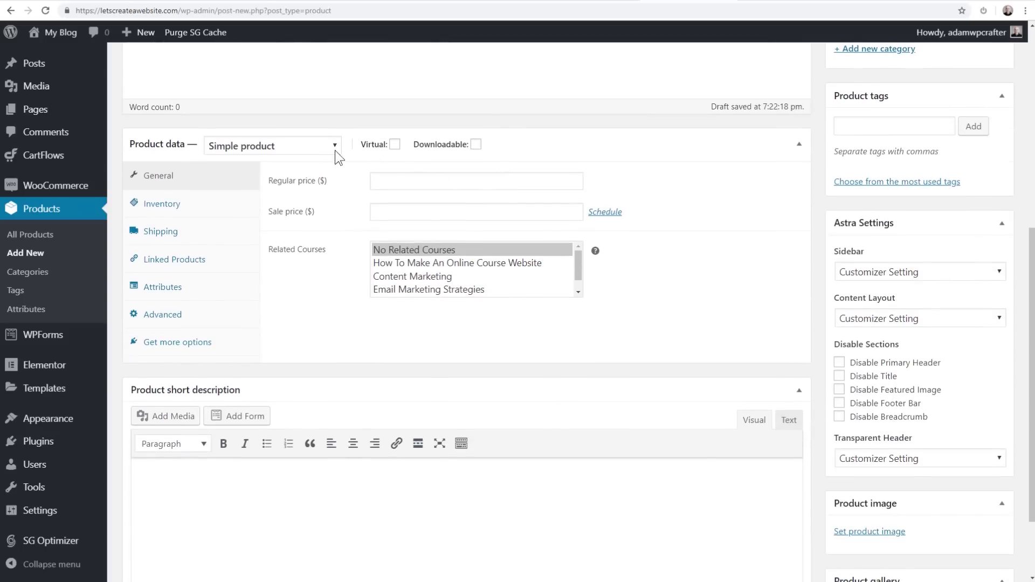
pyautogui.click(286, 152)
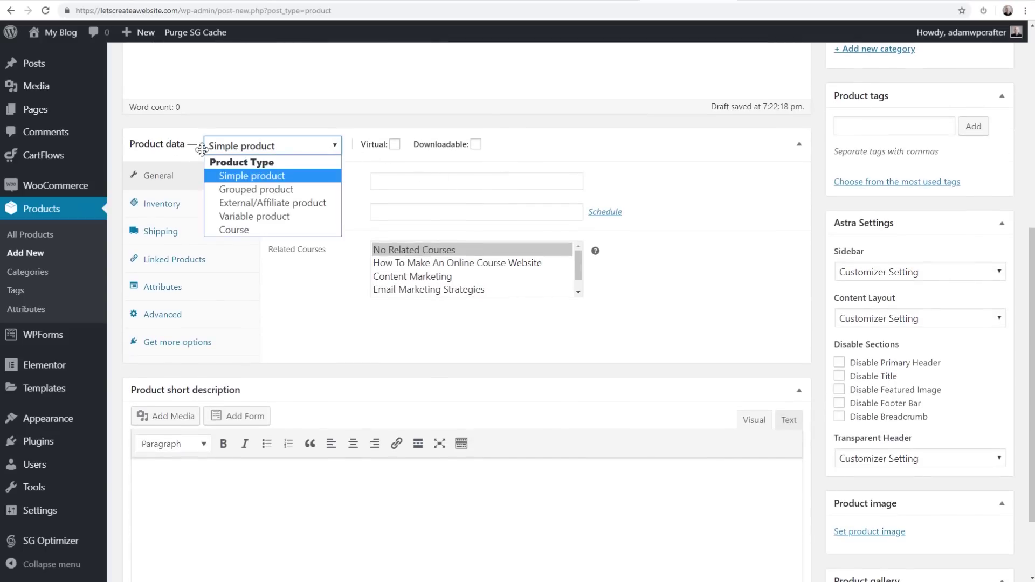
pyautogui.click(236, 231)
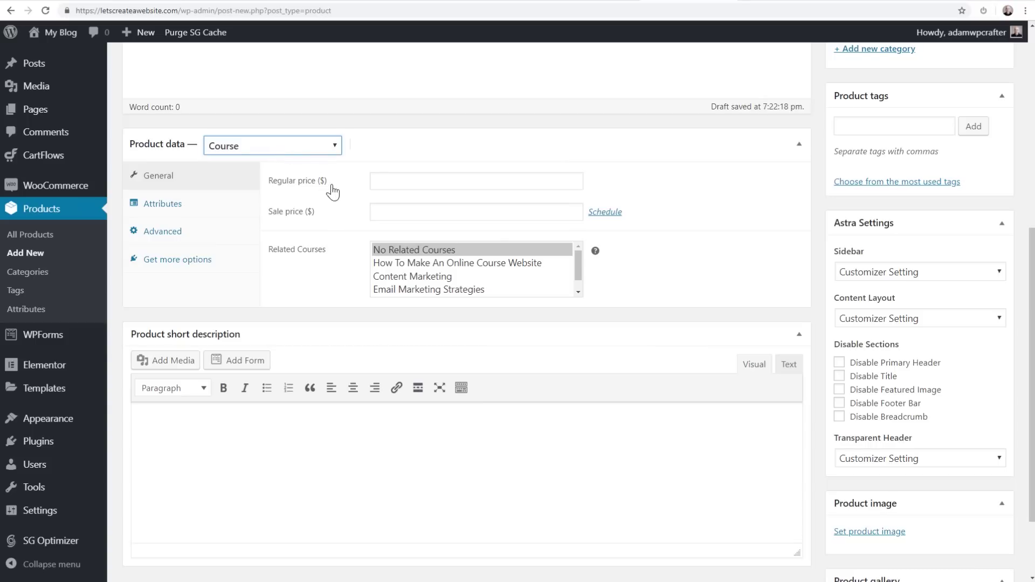
pyautogui.click(382, 183)
pyautogui.write('199')
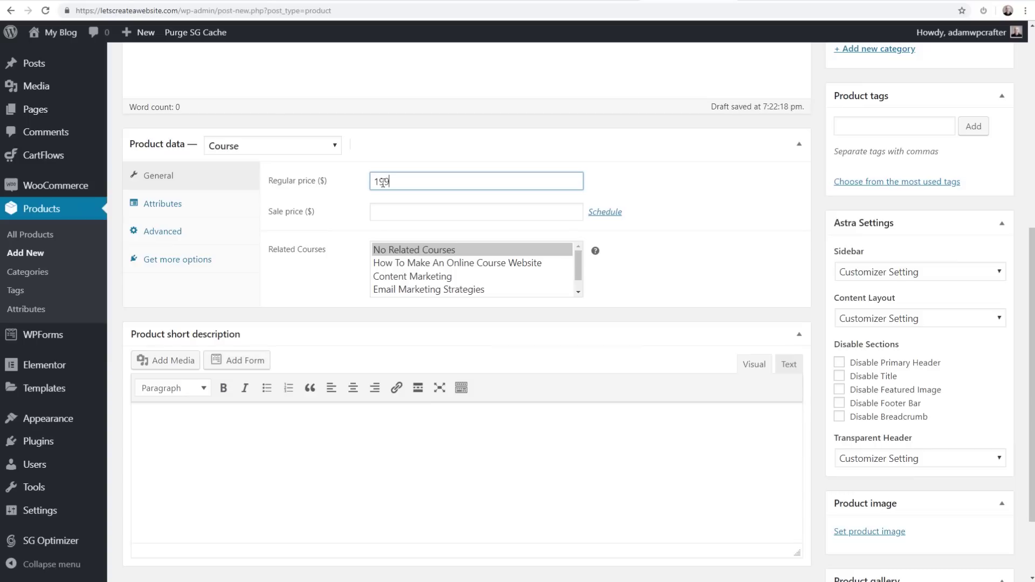
# Link the product to the related course "How To Make An Online Course Website" and publish it.
pyautogui.click(419, 262)
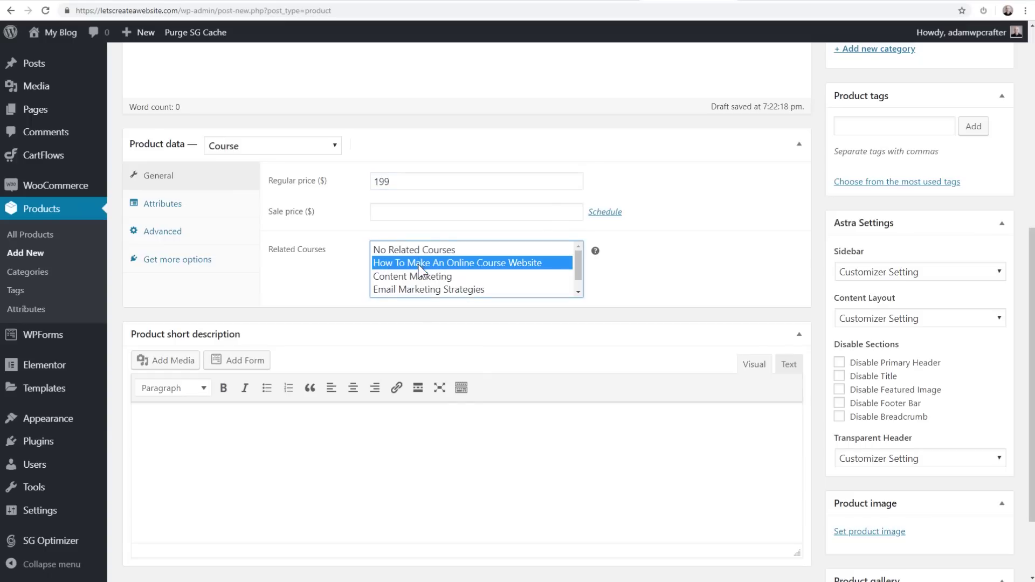
pyautogui.moveTo(419, 278)
pyautogui.mouseDown()
pyautogui.moveTo(421, 297)
pyautogui.moveTo(425, 273)
pyautogui.mouseUp()
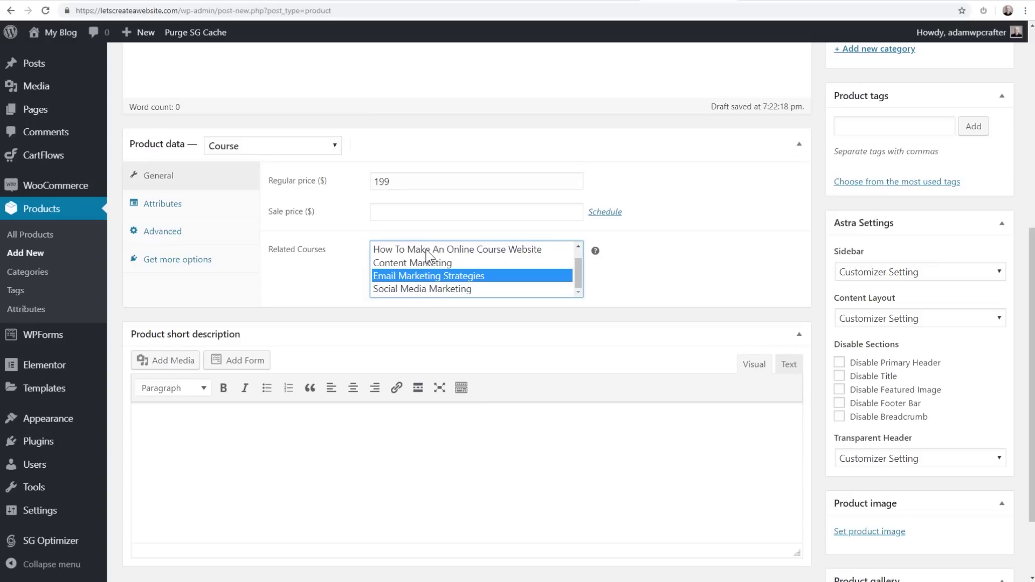
pyautogui.scroll(1, 432, 260)
pyautogui.click(431, 262)
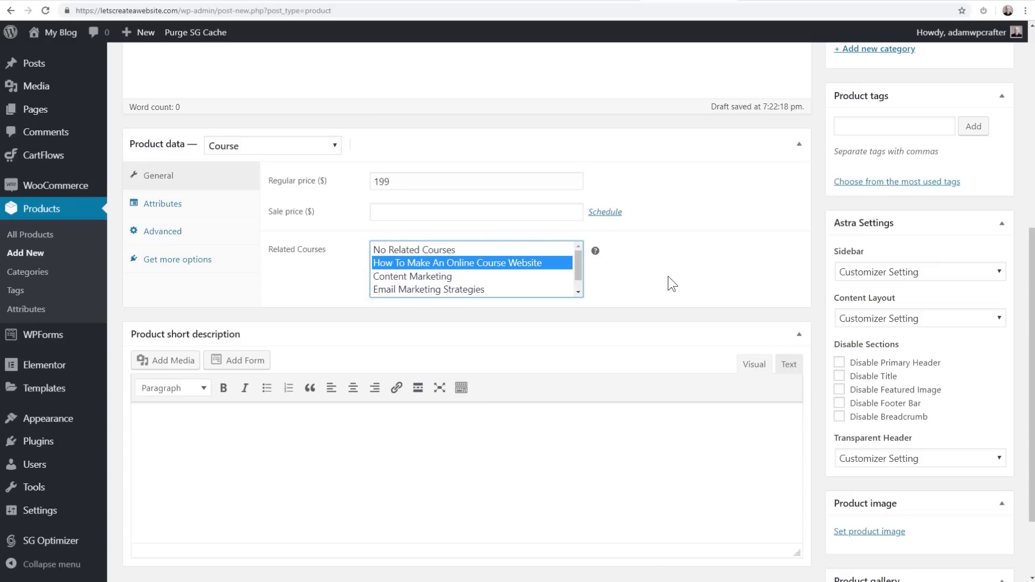
pyautogui.scroll(1, 667, 276)
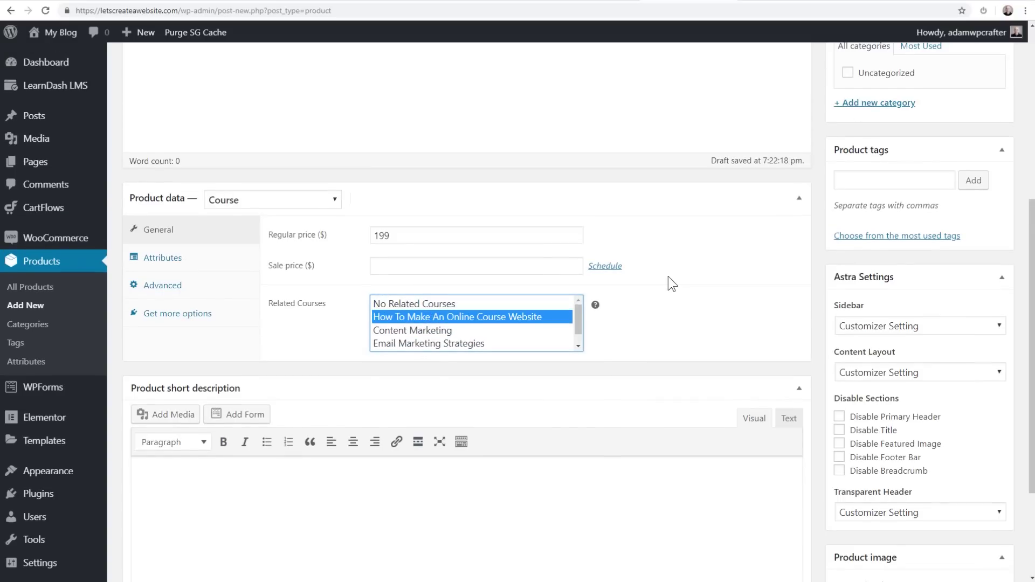
pyautogui.scroll(3, 667, 276)
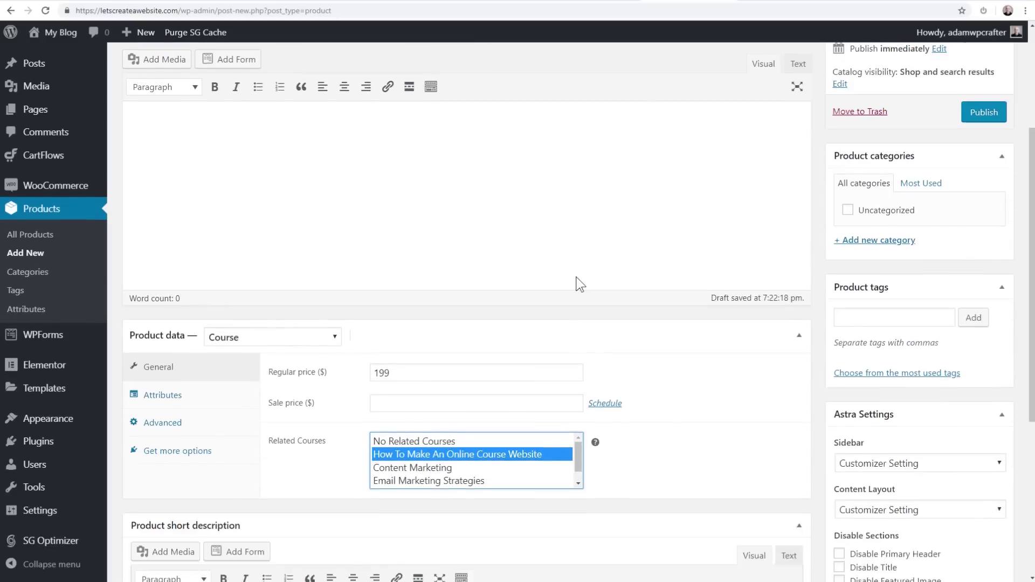
pyautogui.scroll(-3, 593, 285)
pyautogui.scroll(5, 641, 275)
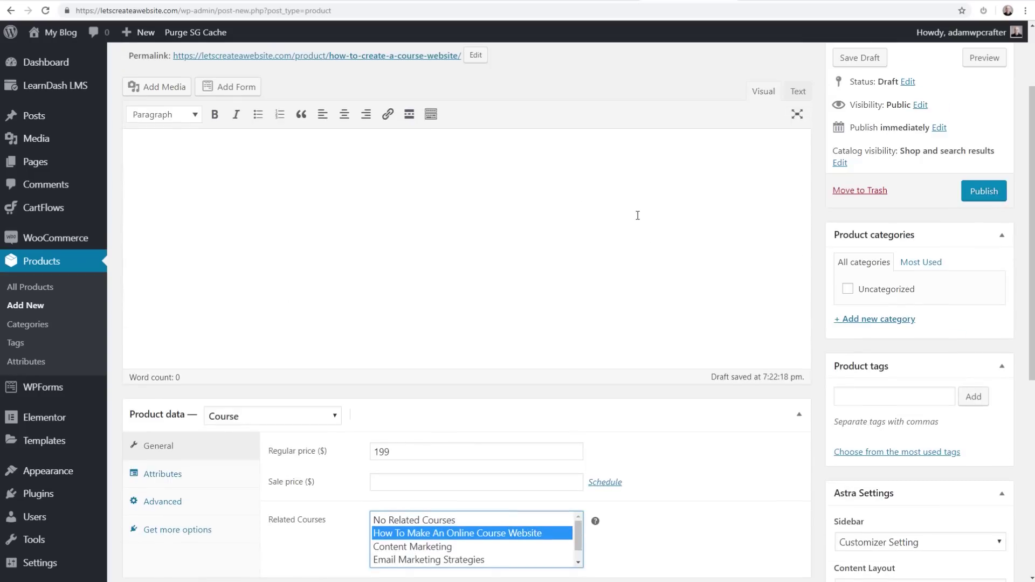
pyautogui.click(975, 193)
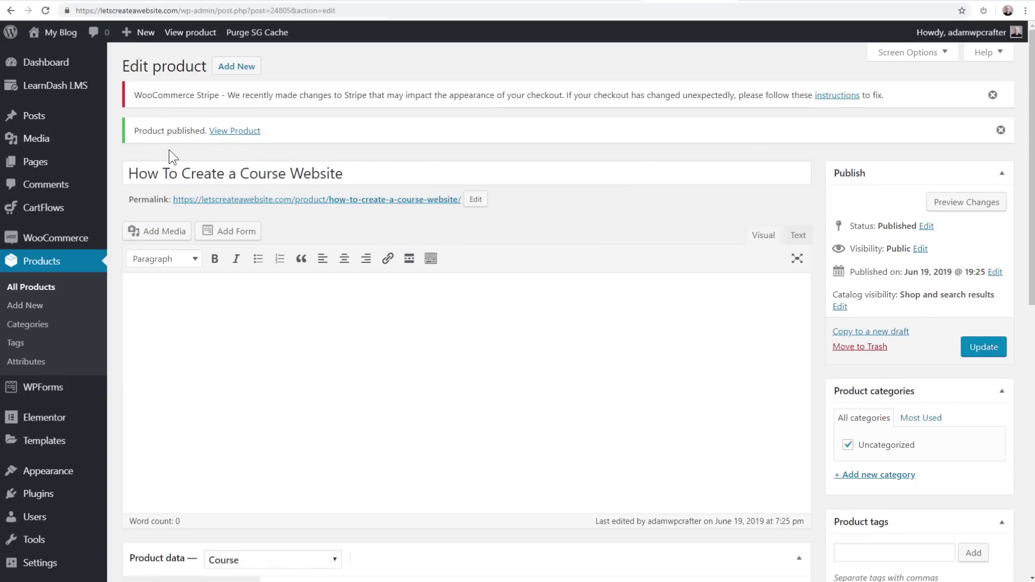
# Review the published product's storefront page down to its reviews section, and return to the product editor.
pyautogui.click(283, 200)
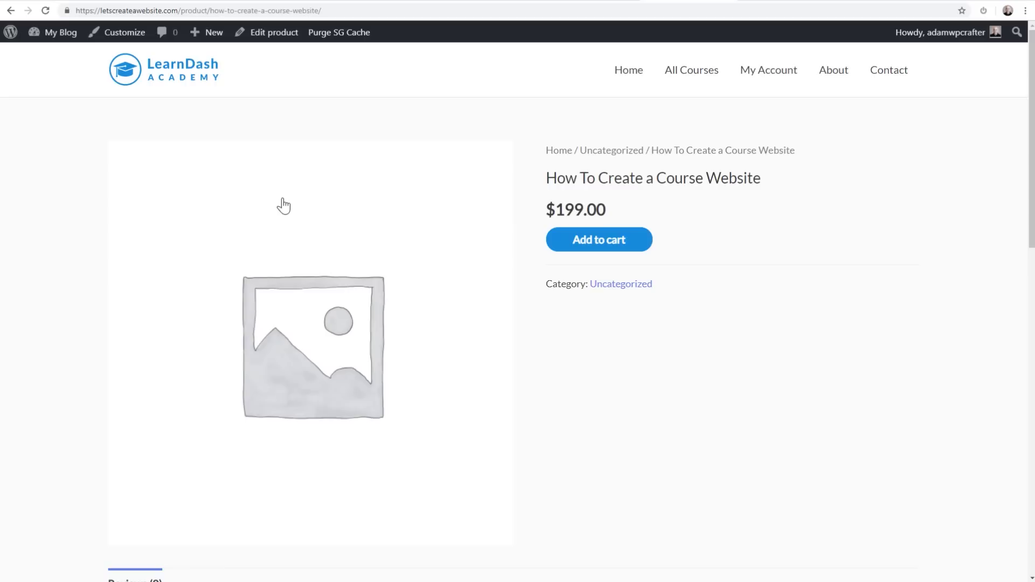
pyautogui.scroll(-10, 283, 206)
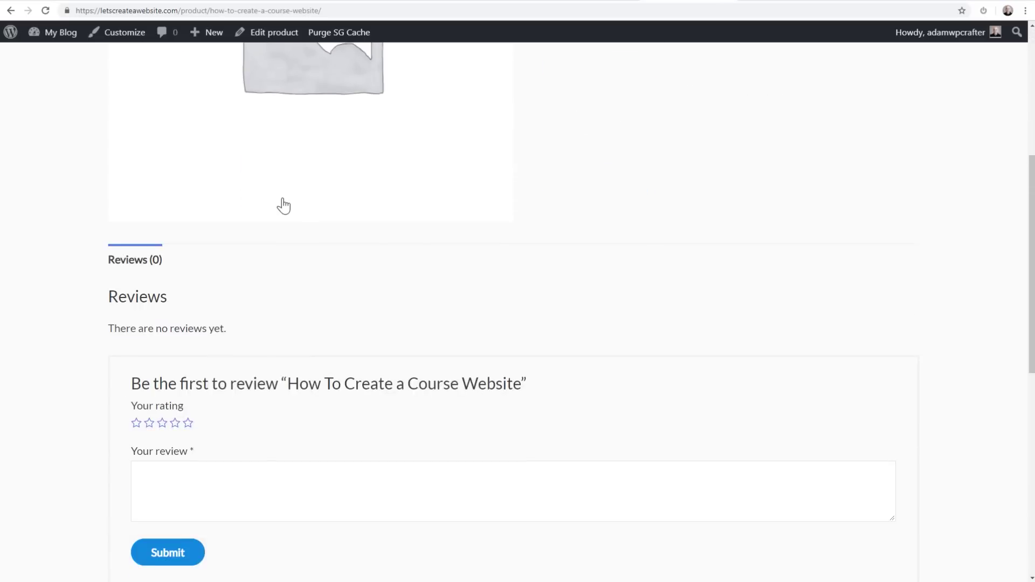
pyautogui.scroll(10, 283, 205)
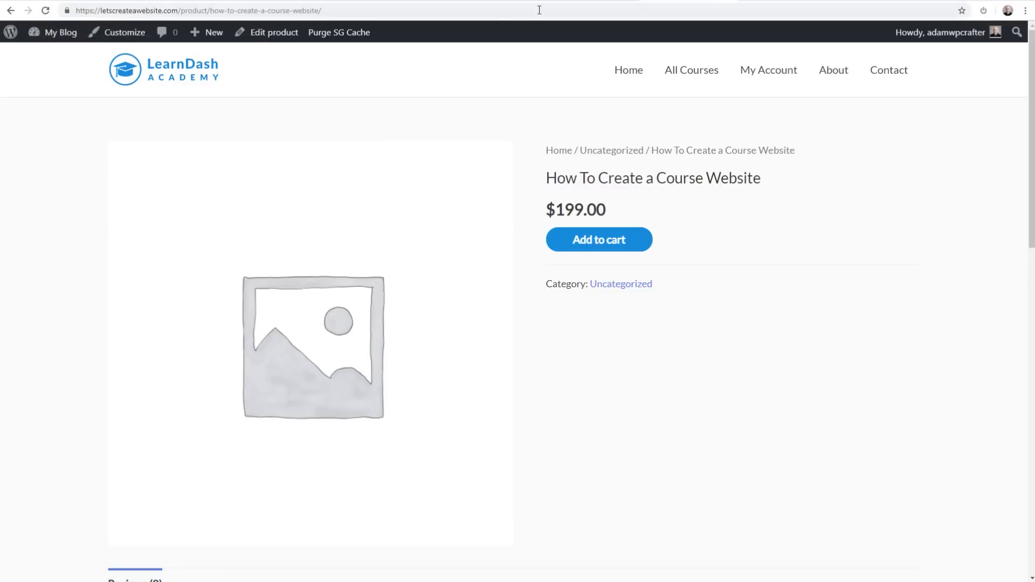
pyautogui.click(13, 12)
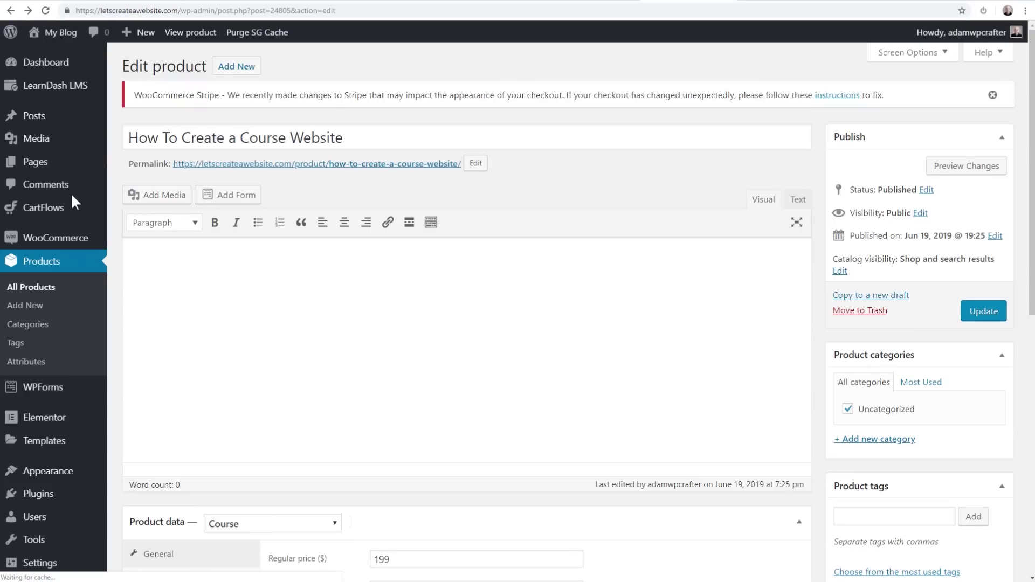
# Trash the first of the two LearnDash Academy Checkout flows in CartFlows, and check the remaining flow's steps.
pyautogui.click(32, 209)
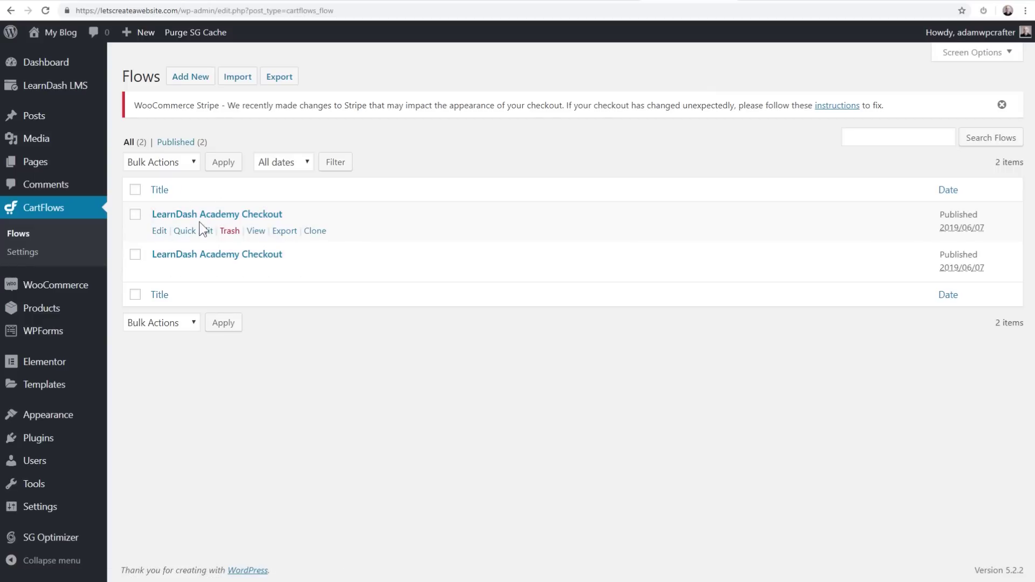
pyautogui.click(229, 232)
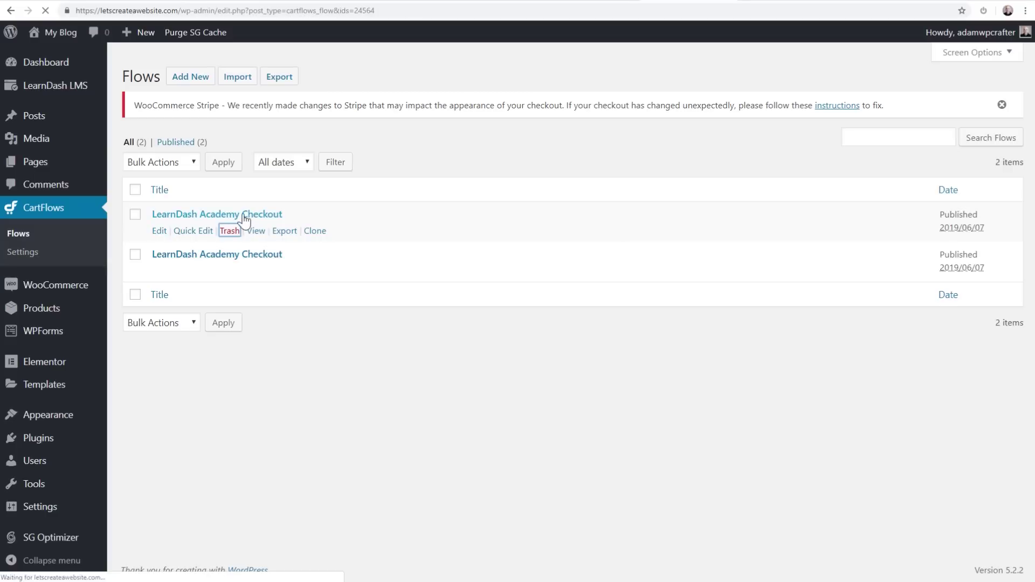
pyautogui.click(230, 252)
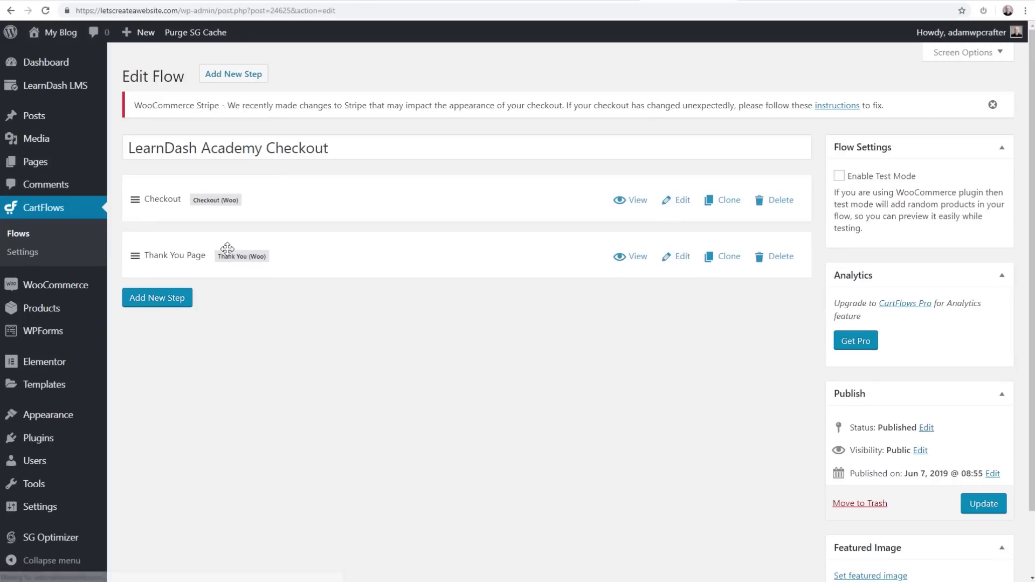
pyautogui.click(22, 233)
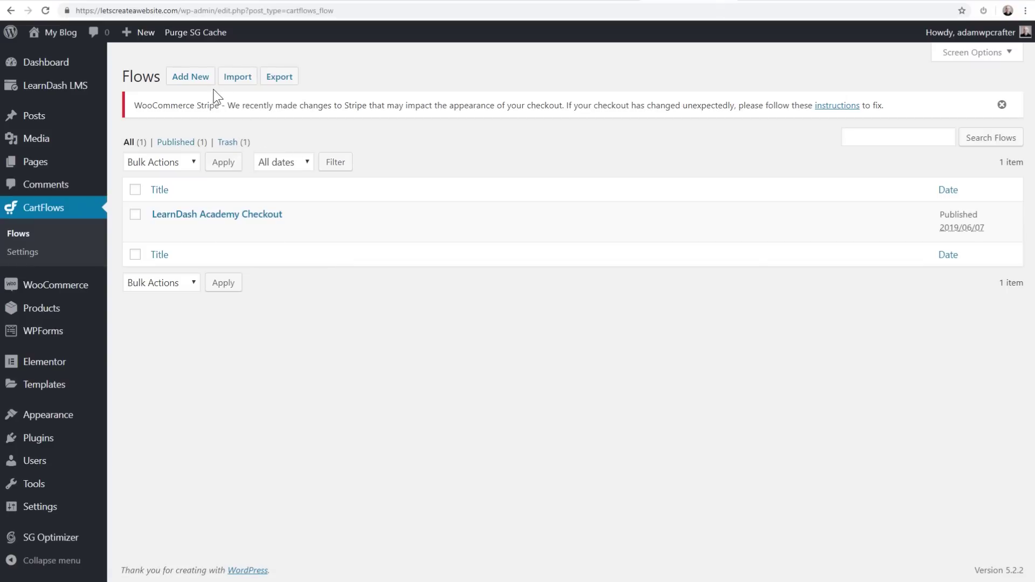
# Start adding a new flow and browse the ready-made flow templates, comparing the Pro and free designs.
pyautogui.click(1000, 104)
pyautogui.click(192, 78)
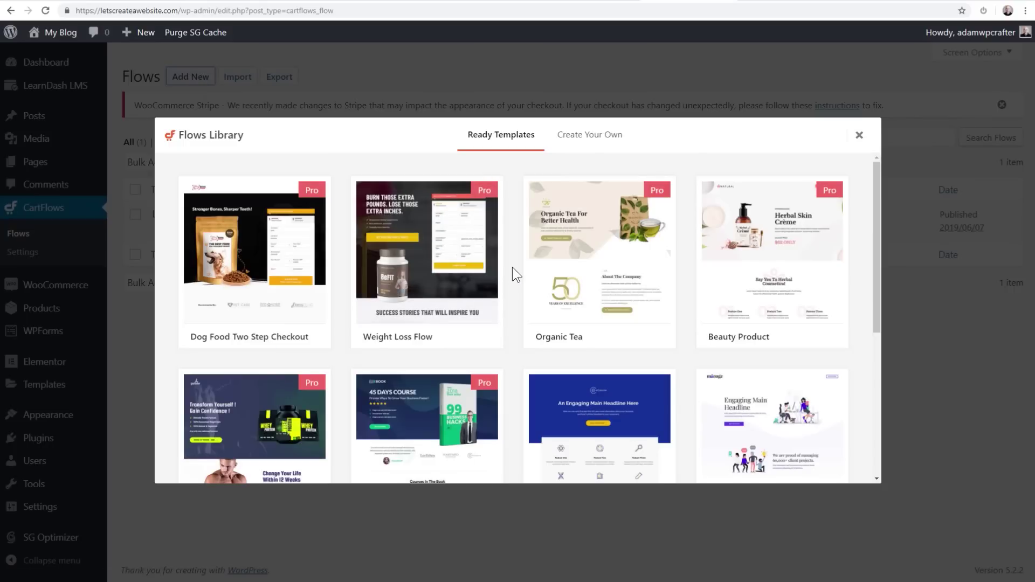
pyautogui.scroll(-6, 514, 266)
pyautogui.scroll(6, 514, 267)
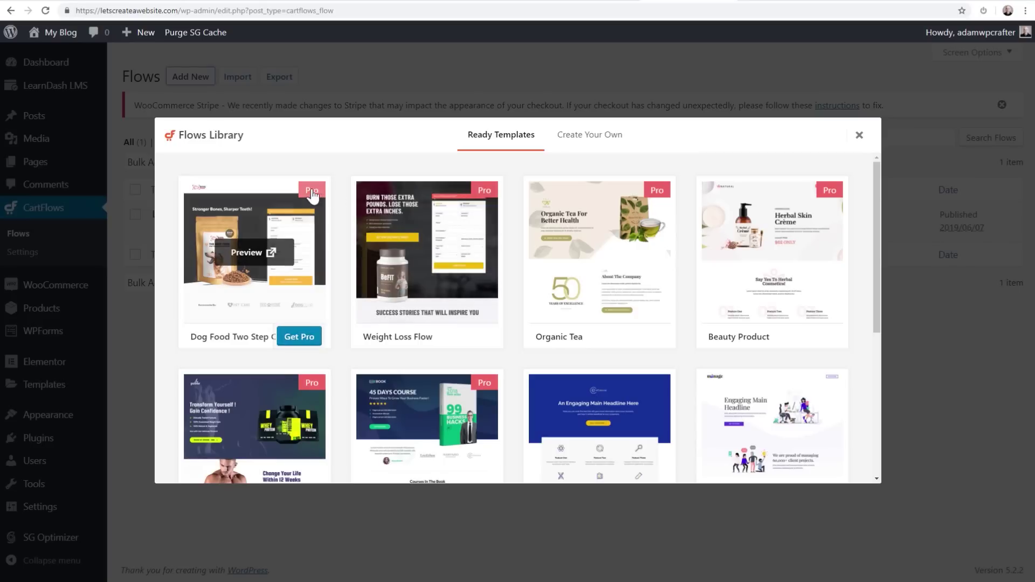
pyautogui.scroll(-5, 338, 209)
pyautogui.scroll(2, 338, 209)
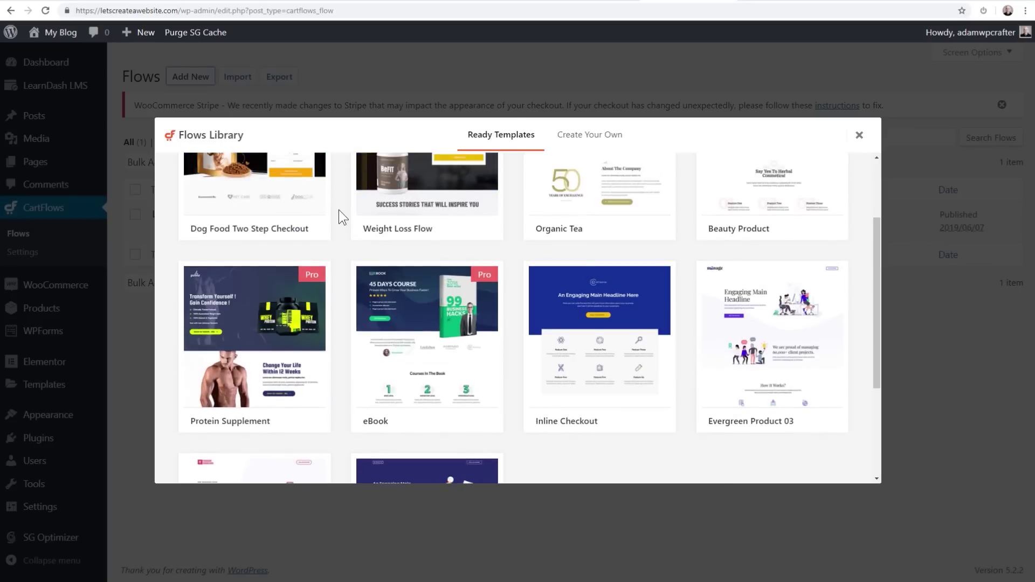
pyautogui.scroll(-1, 339, 209)
pyautogui.scroll(1, 339, 209)
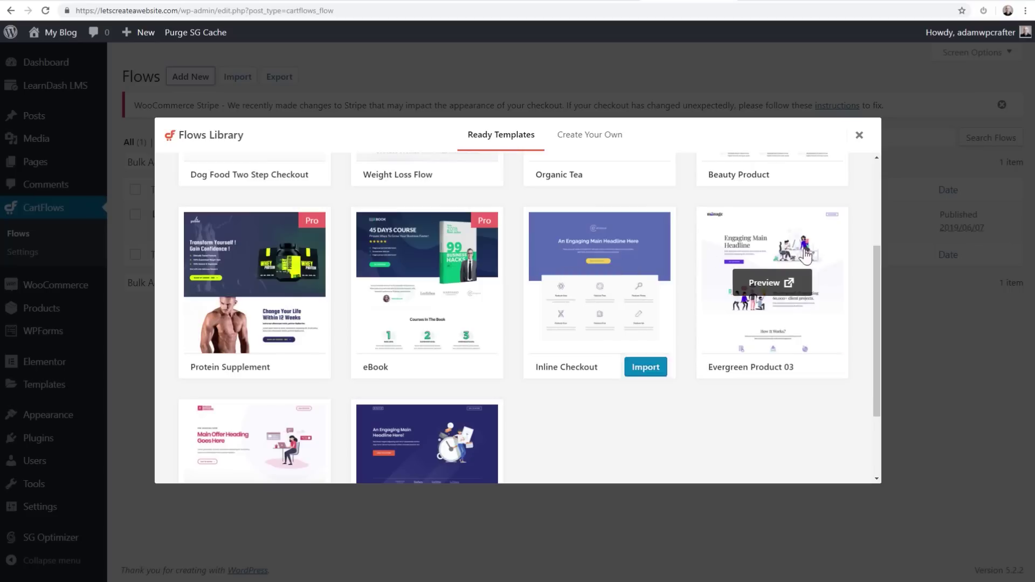
pyautogui.scroll(-2, 598, 412)
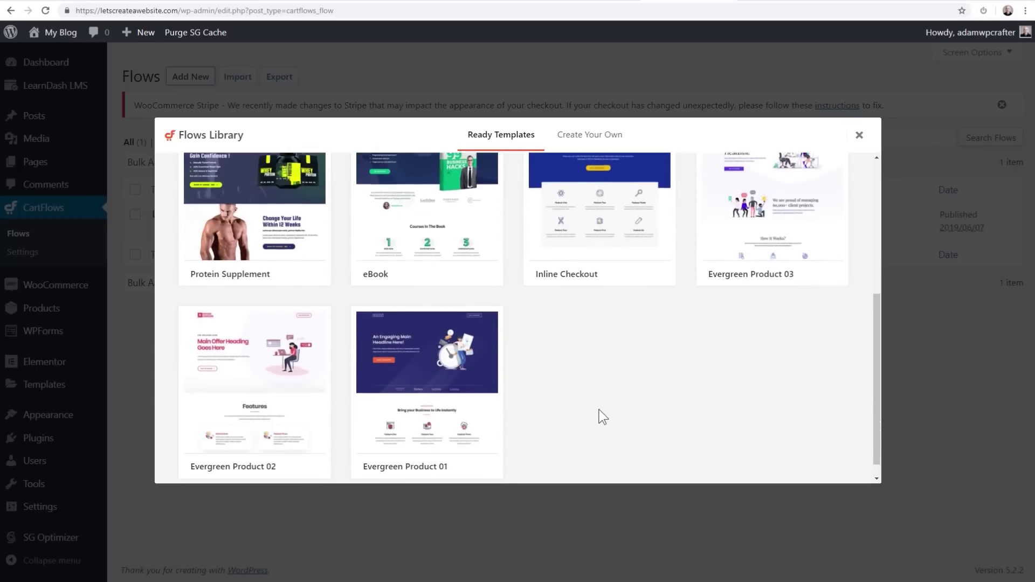
pyautogui.scroll(2, 609, 344)
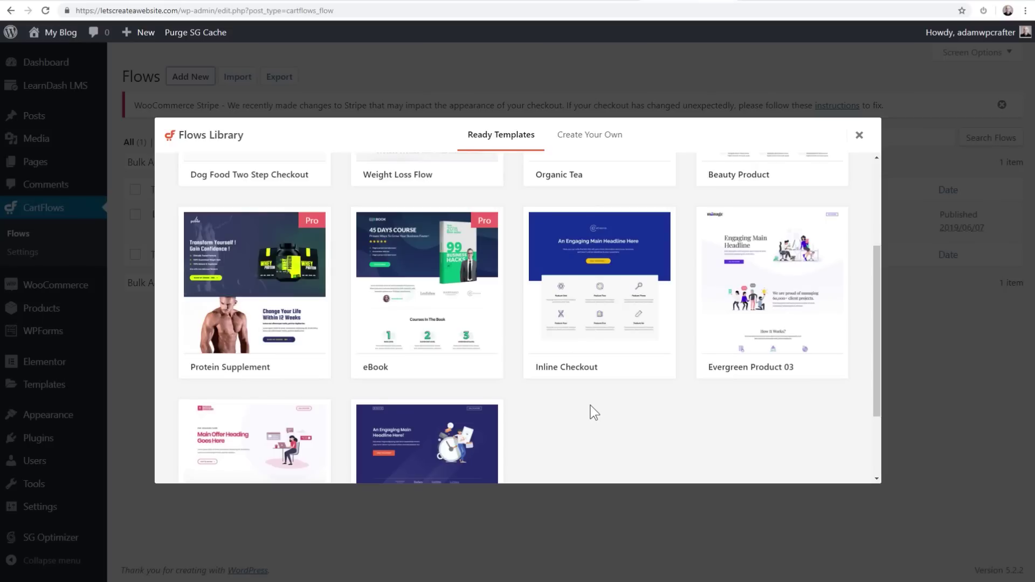
pyautogui.scroll(-1, 590, 405)
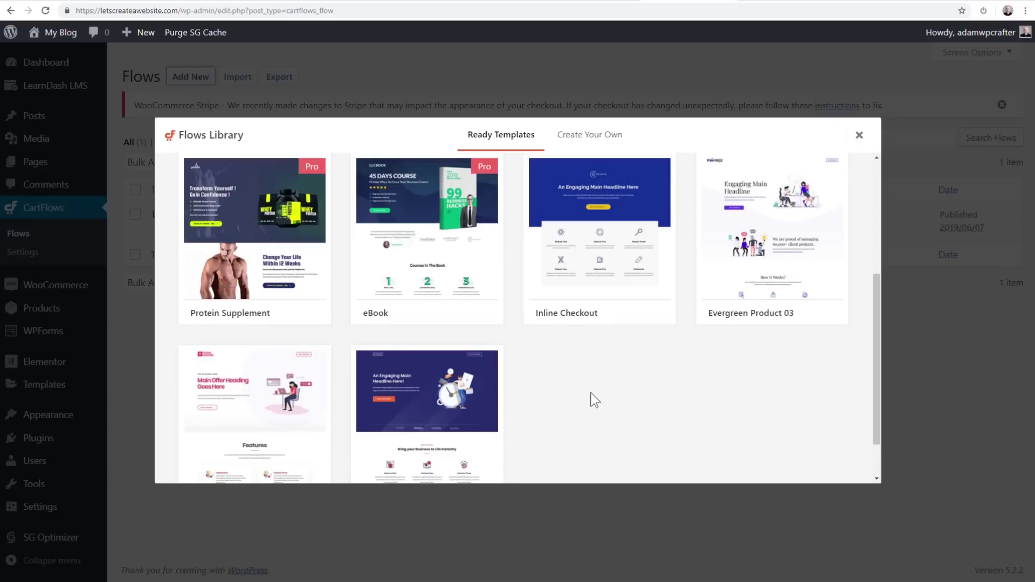
pyautogui.scroll(-1, 594, 399)
# Import the Evergreen Product 01 flow template and title the flow "How To Create a Course Website".
pyautogui.moveTo(464, 357)
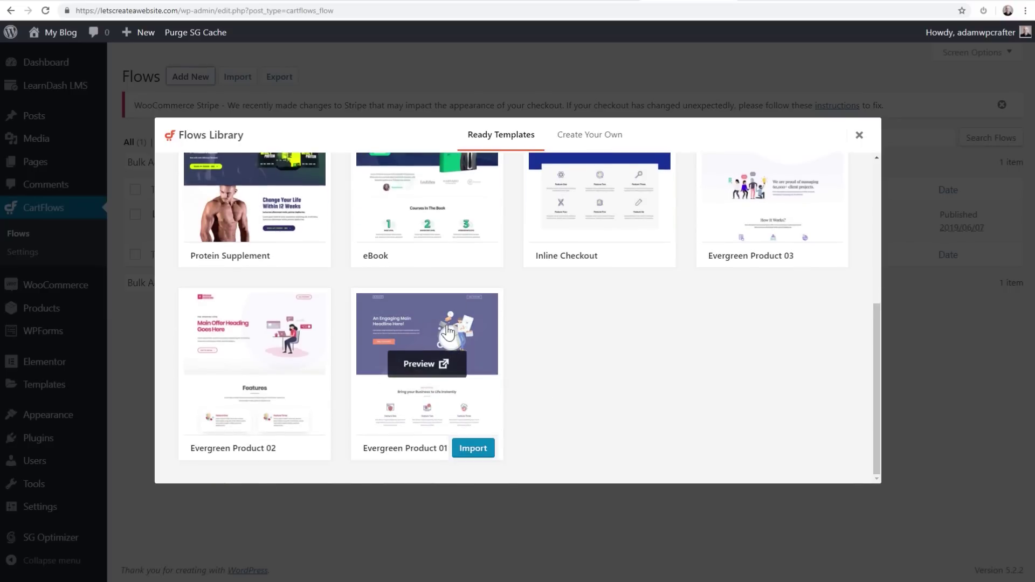
pyautogui.click(473, 448)
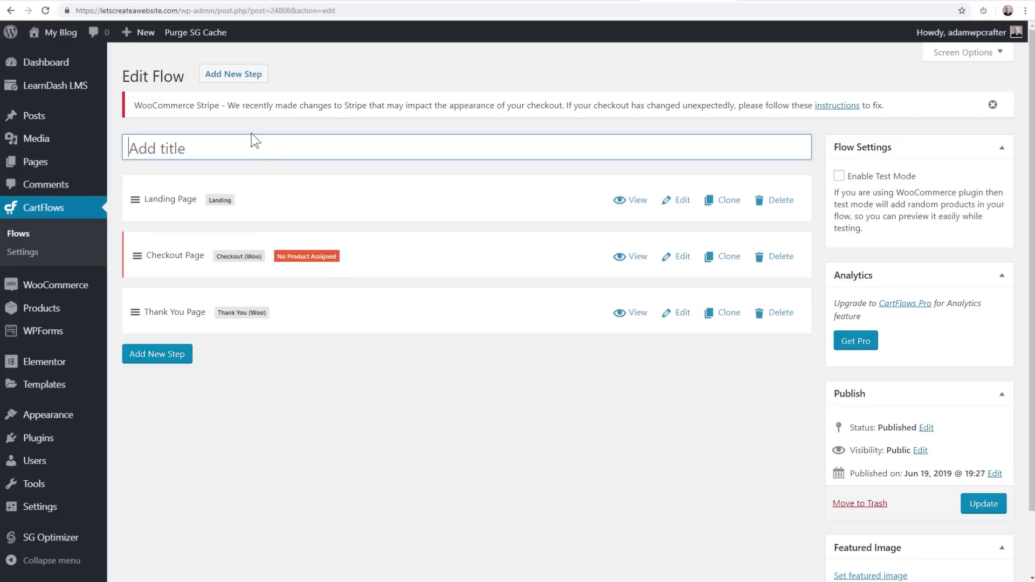
pyautogui.write('How To Create a Course Website')
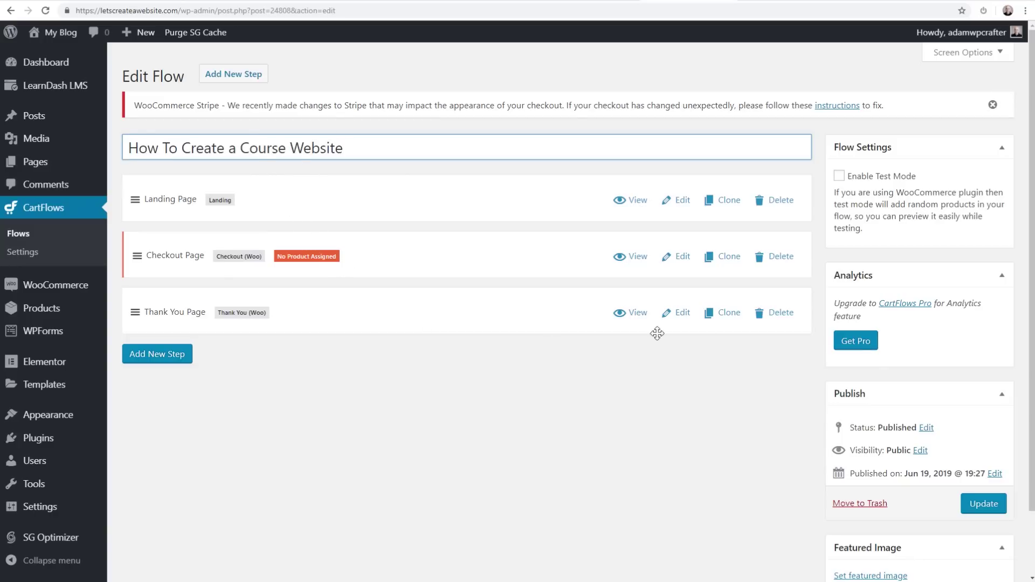
# Save the flow, and assign the product How To Create a Course Website to its Checkout Page step and update the step.
pyautogui.click(970, 501)
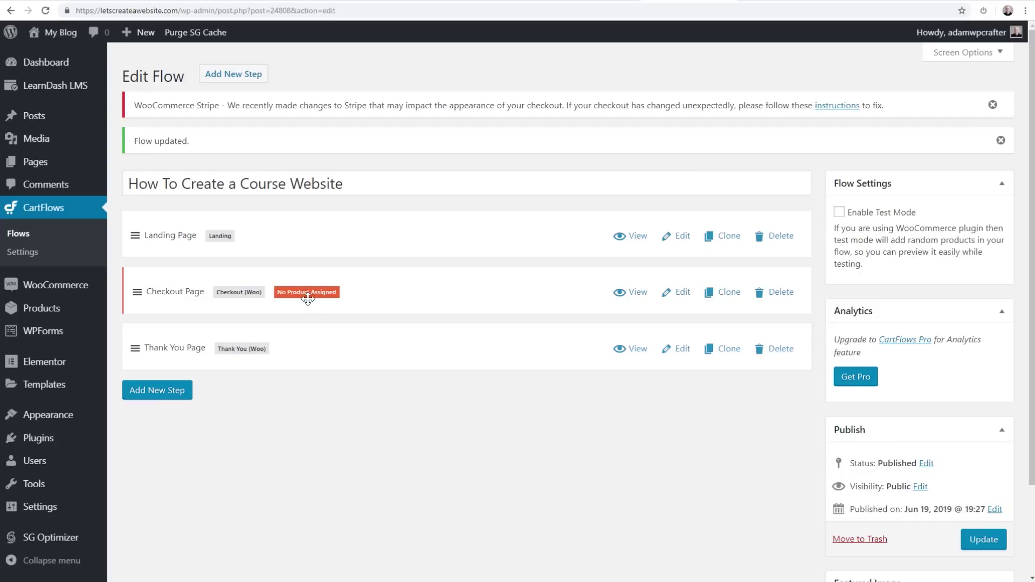
pyautogui.click(676, 294)
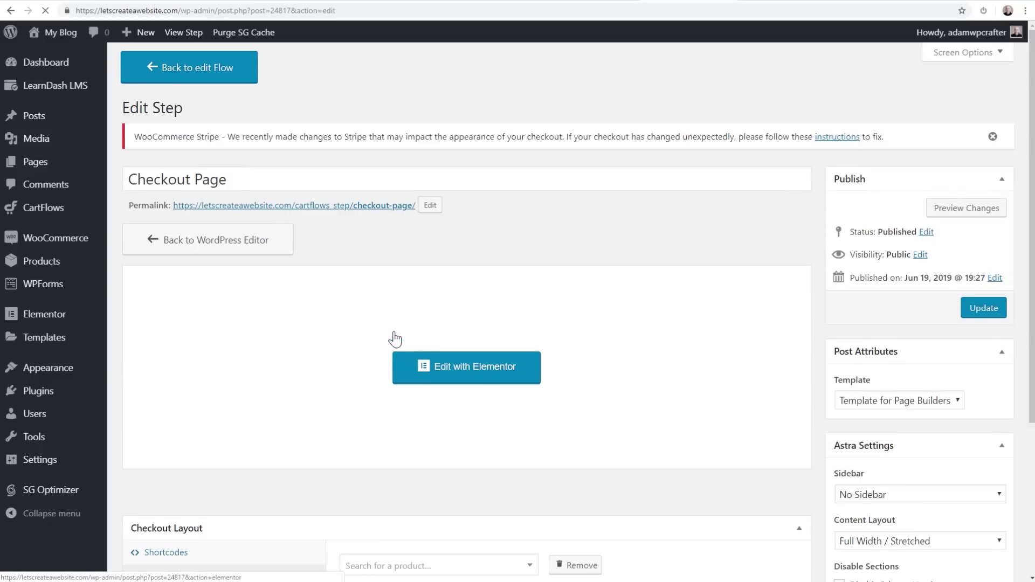
pyautogui.scroll(-4, 394, 339)
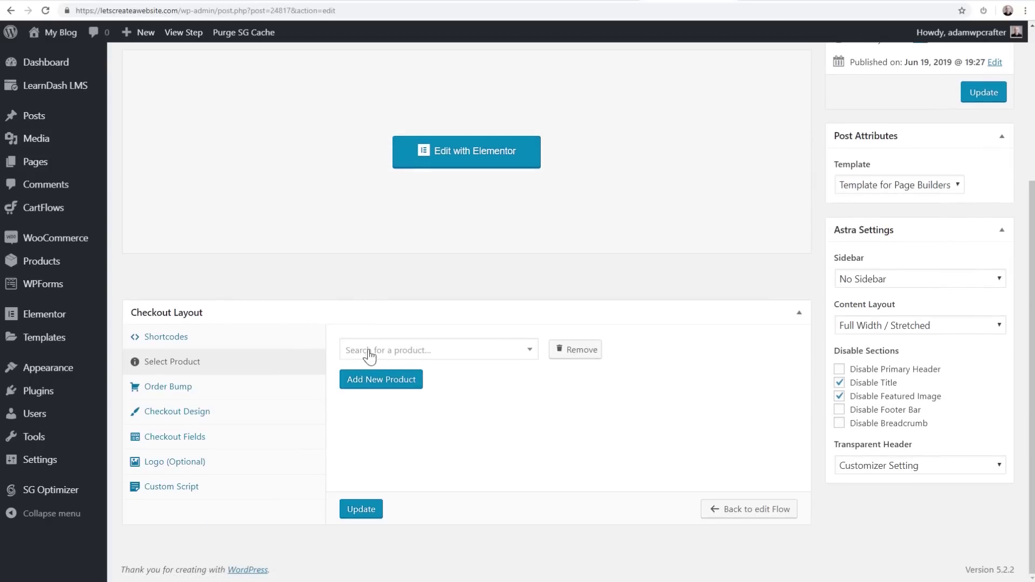
pyautogui.click(395, 354)
pyautogui.write('how')
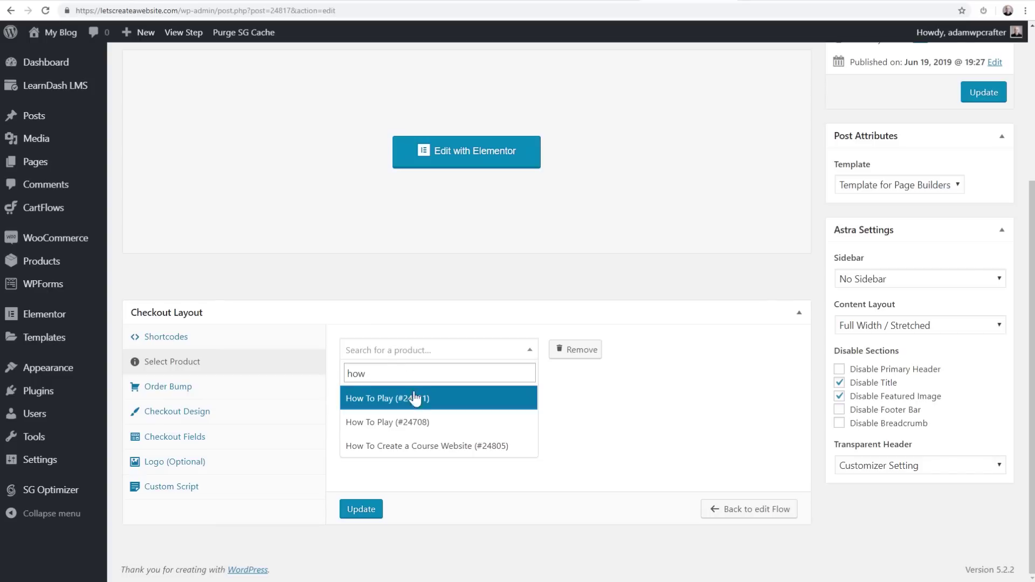
pyautogui.click(391, 446)
pyautogui.click(356, 509)
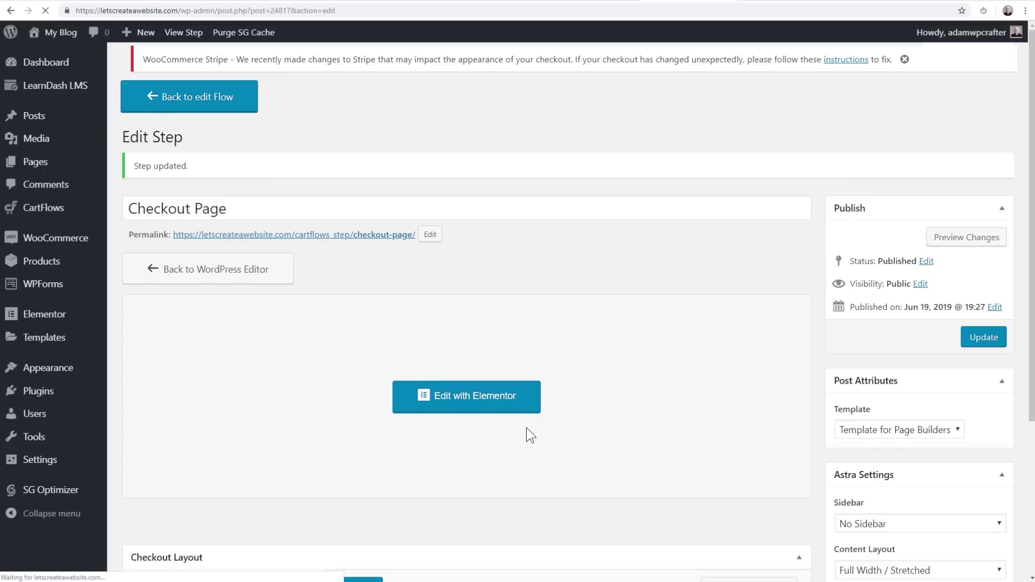
pyautogui.scroll(-3, 394, 338)
pyautogui.scroll(-2, 394, 337)
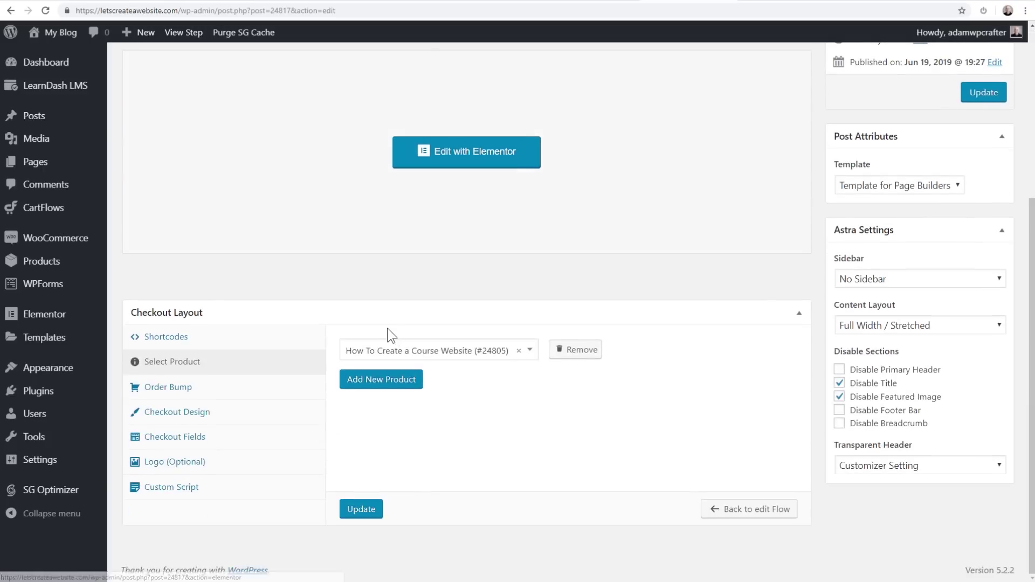
pyautogui.scroll(5, 376, 325)
pyautogui.scroll(-5, 377, 332)
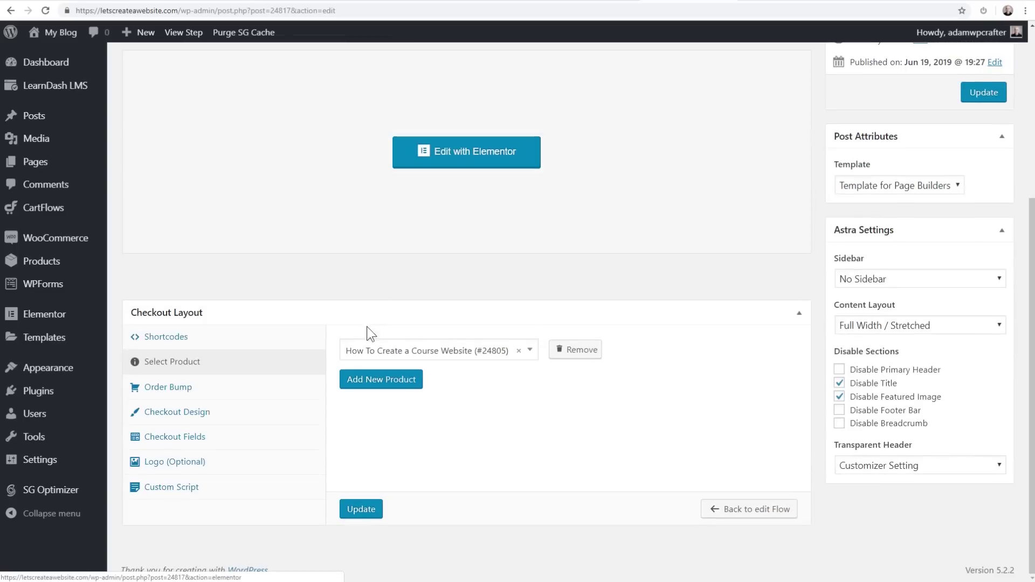
# Look through the Checkout Page step's order bump, checkout design, checkout fields and custom script settings, and return to the flow.
pyautogui.click(196, 393)
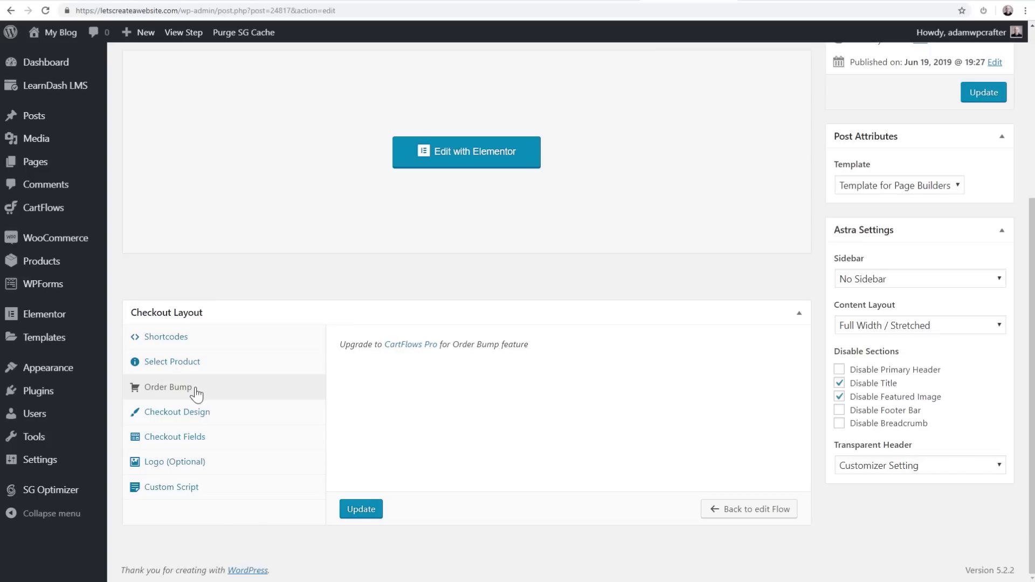
pyautogui.click(197, 416)
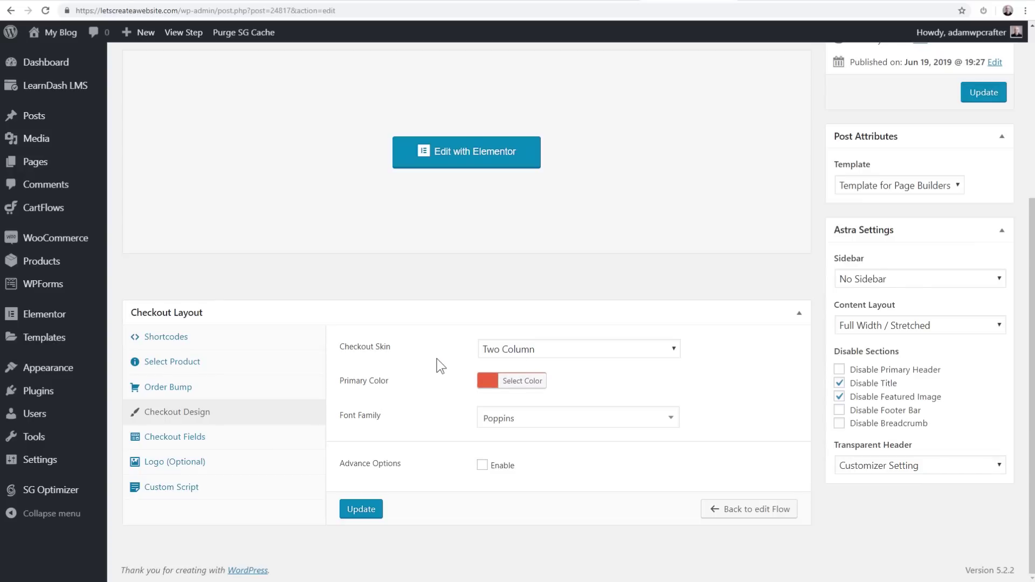
pyautogui.click(178, 438)
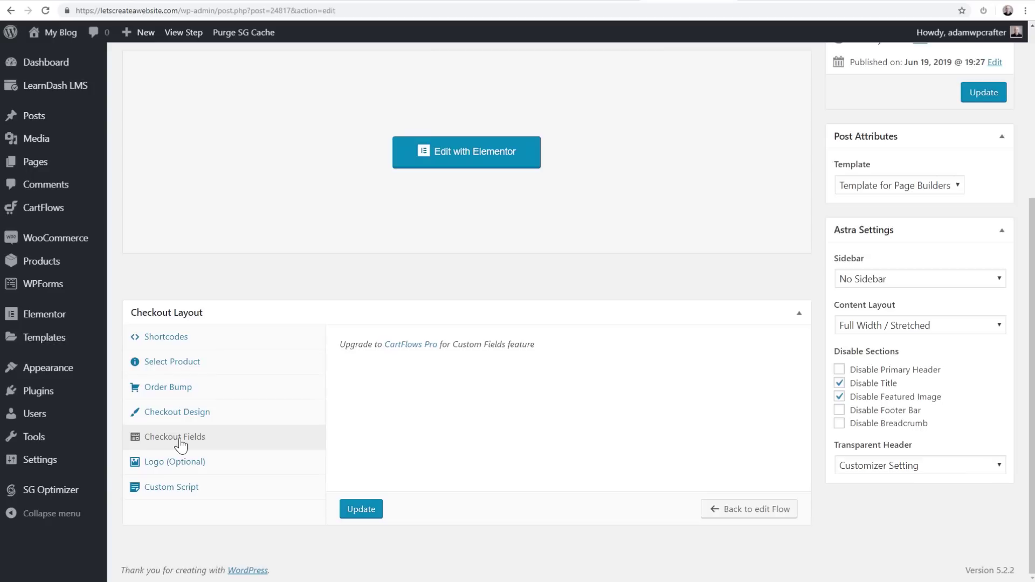
pyautogui.click(172, 487)
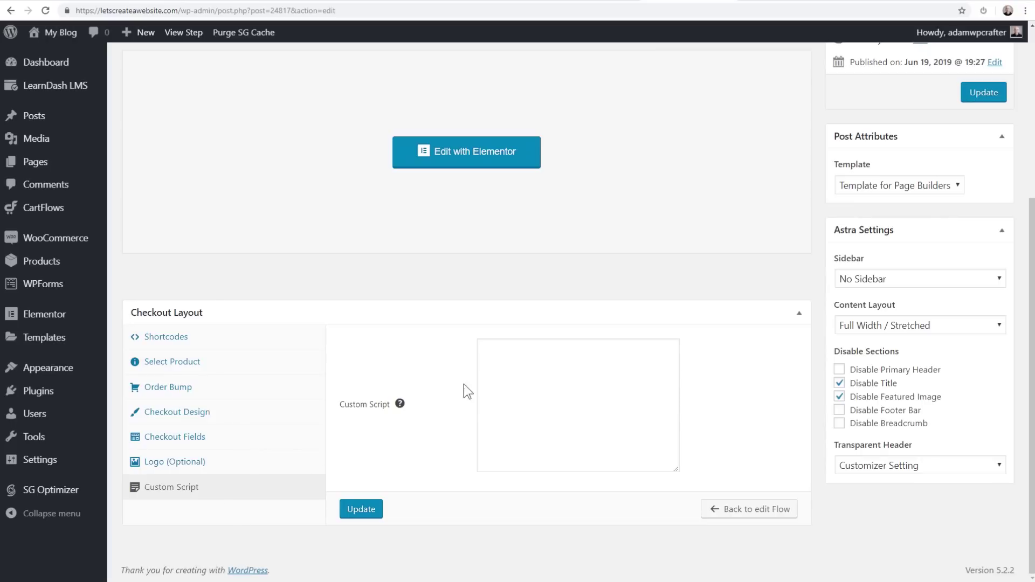
pyautogui.click(190, 364)
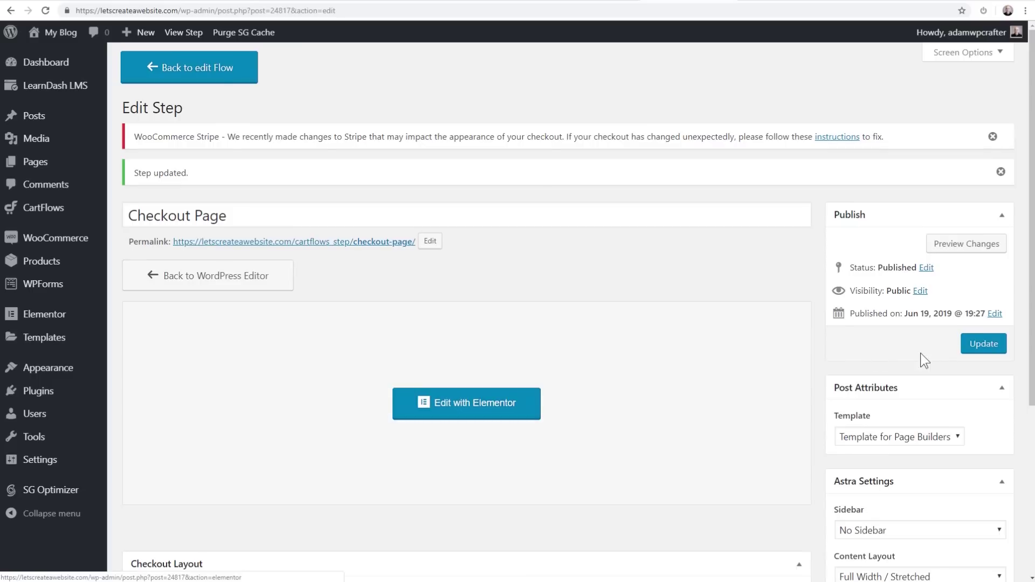
pyautogui.click(194, 68)
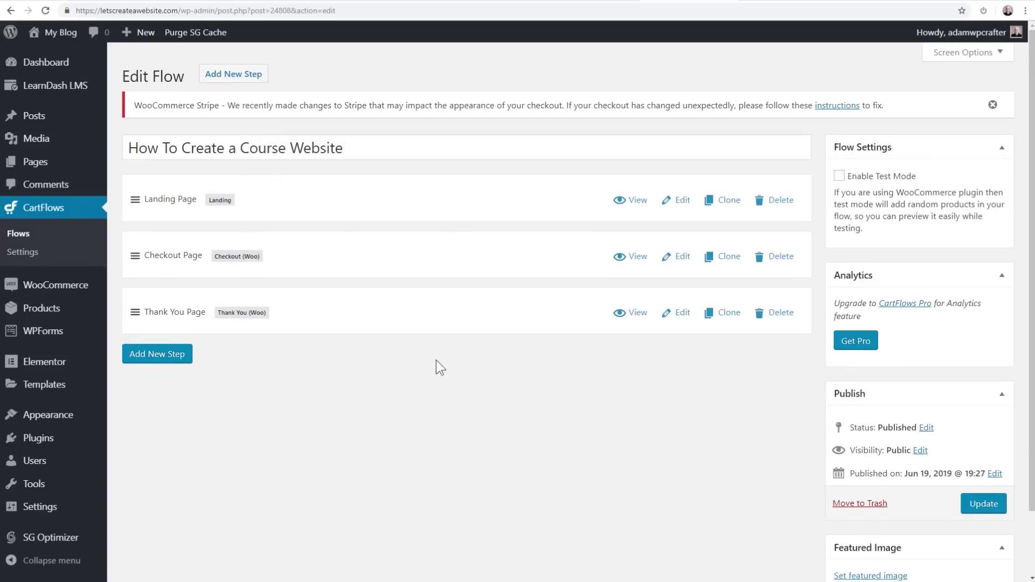
# View the flow's Landing Page in a new browser tab and look over its headline, logo and features sections.
pyautogui.rightClick(638, 201)
pyautogui.click(669, 209)
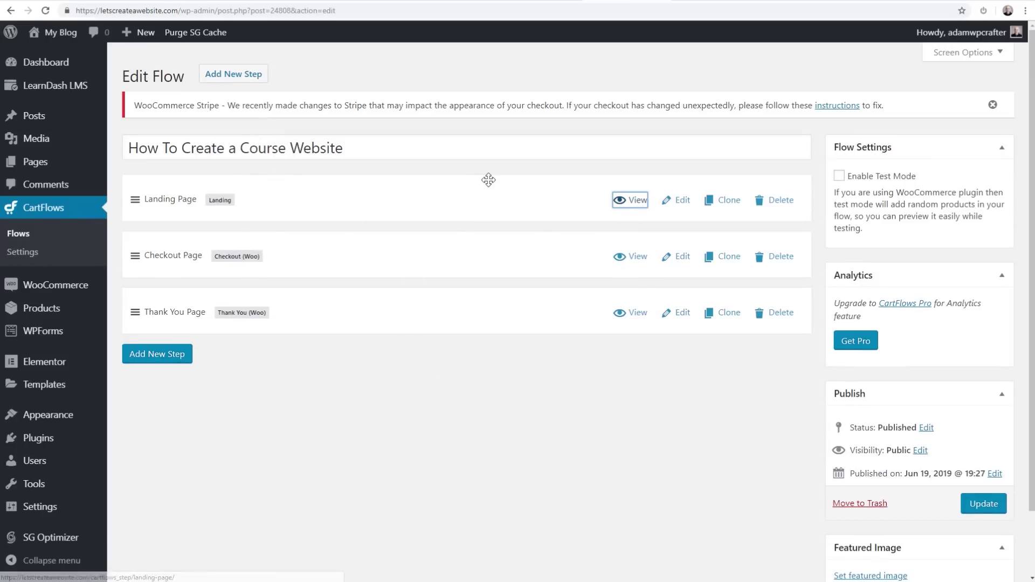
pyautogui.click(704, 1)
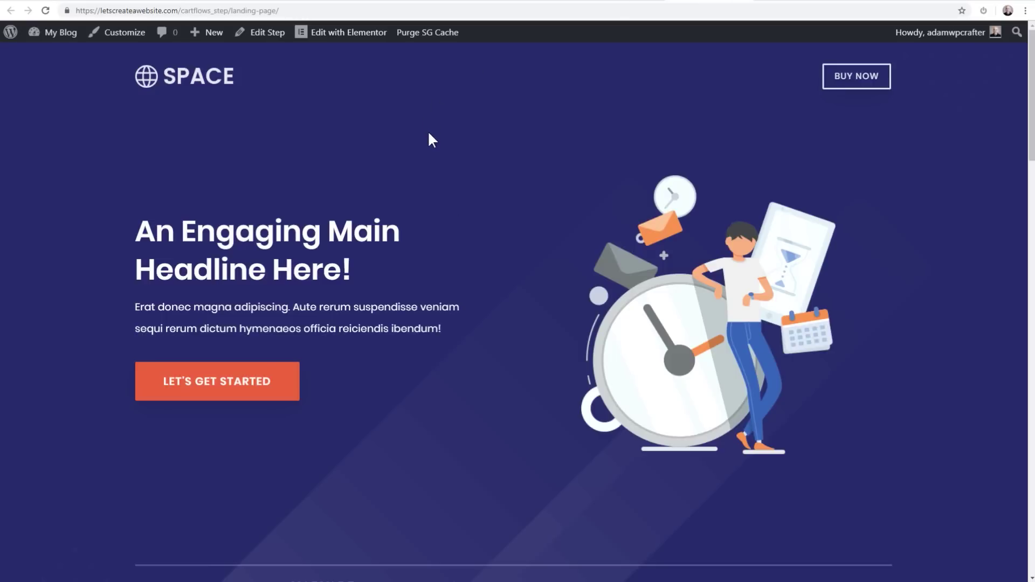
pyautogui.scroll(-15, 461, 227)
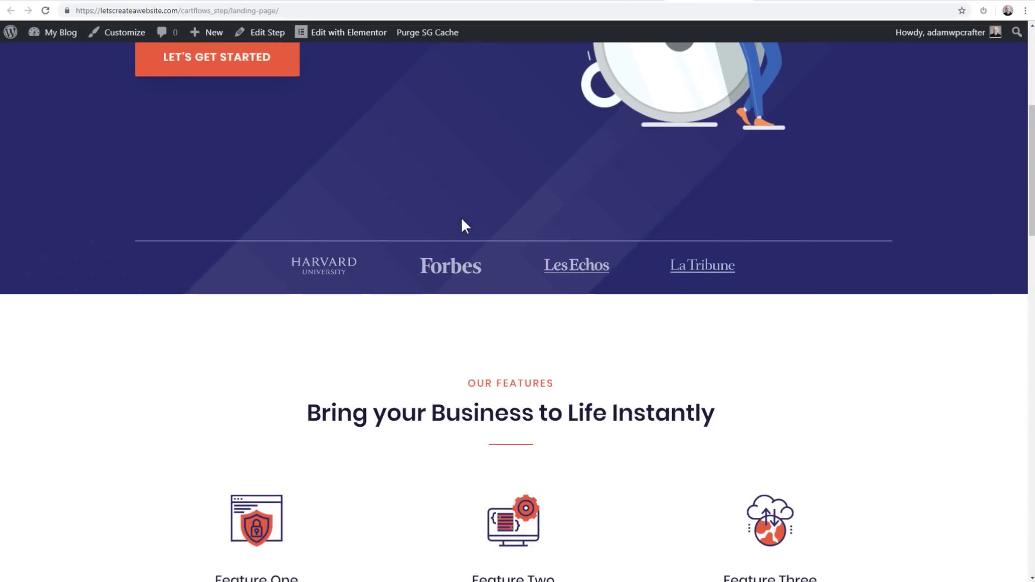
pyautogui.scroll(-5, 461, 218)
pyautogui.scroll(20, 461, 217)
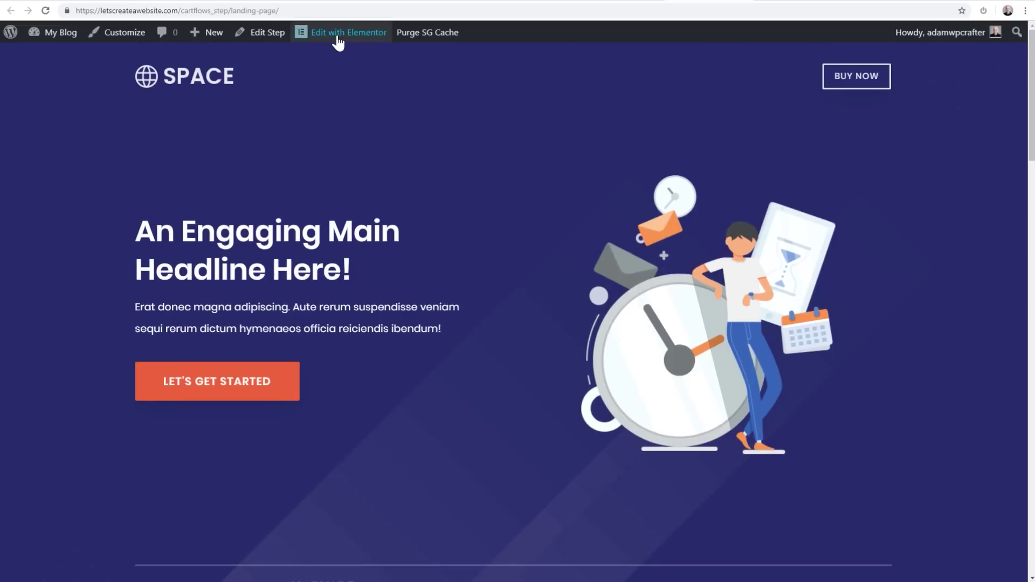
# Open the landing page in Elementor, look over its editable headline and feature blocks, and exit to the step's WordPress edit screen.
pyautogui.click(337, 35)
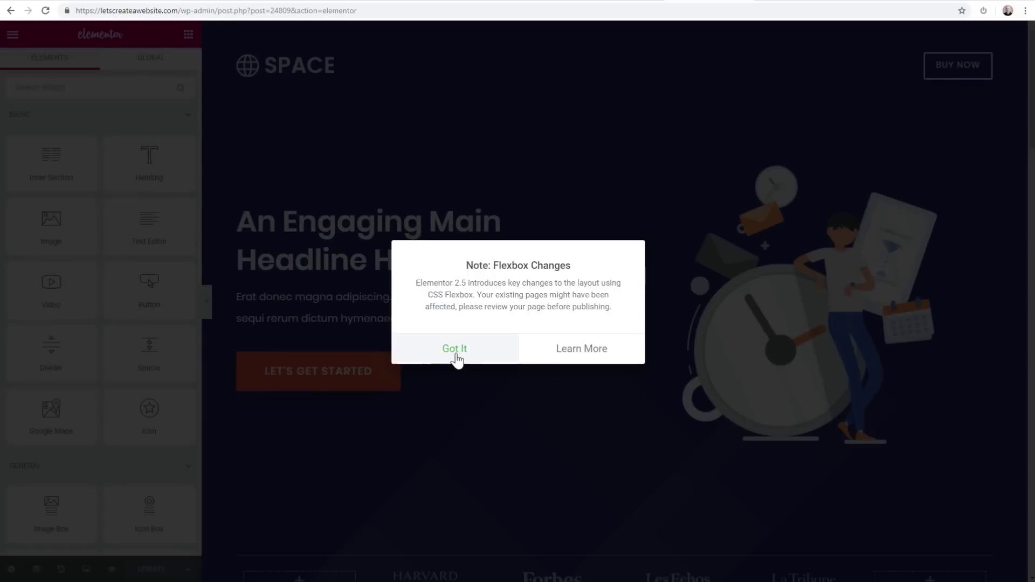
pyautogui.click(455, 354)
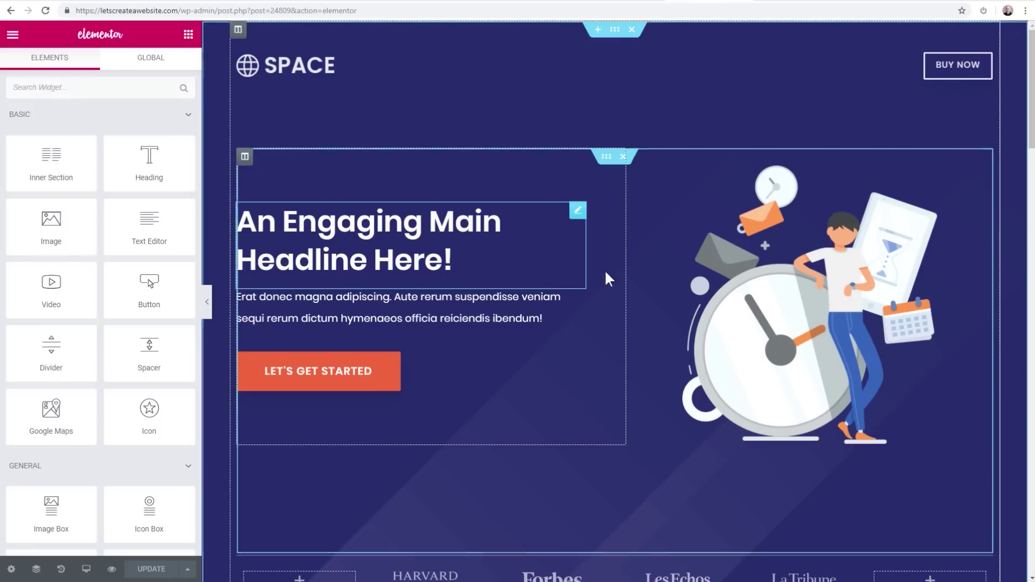
pyautogui.scroll(-6, 625, 285)
pyautogui.scroll(-5, 457, 459)
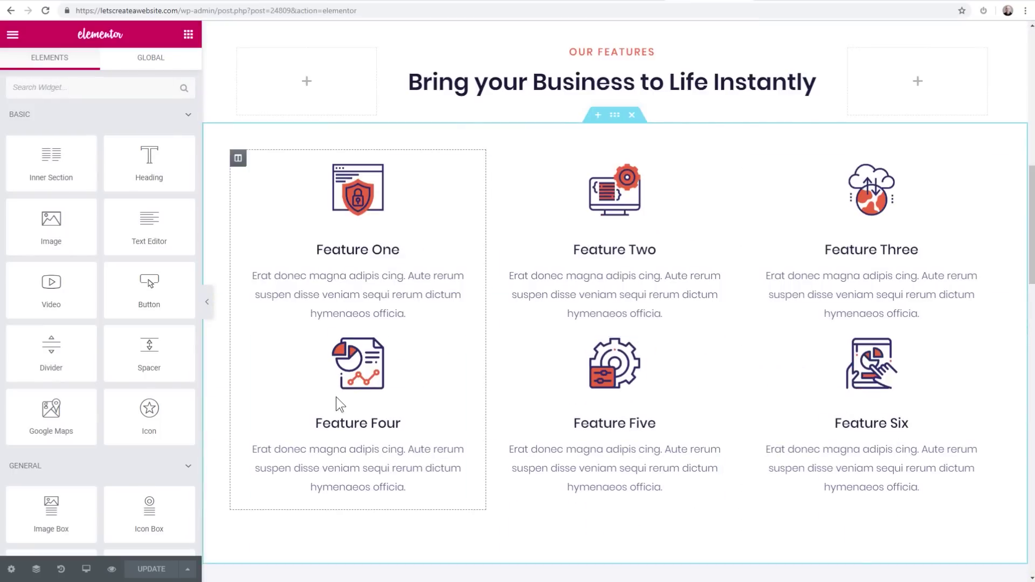
pyautogui.scroll(10, 712, 343)
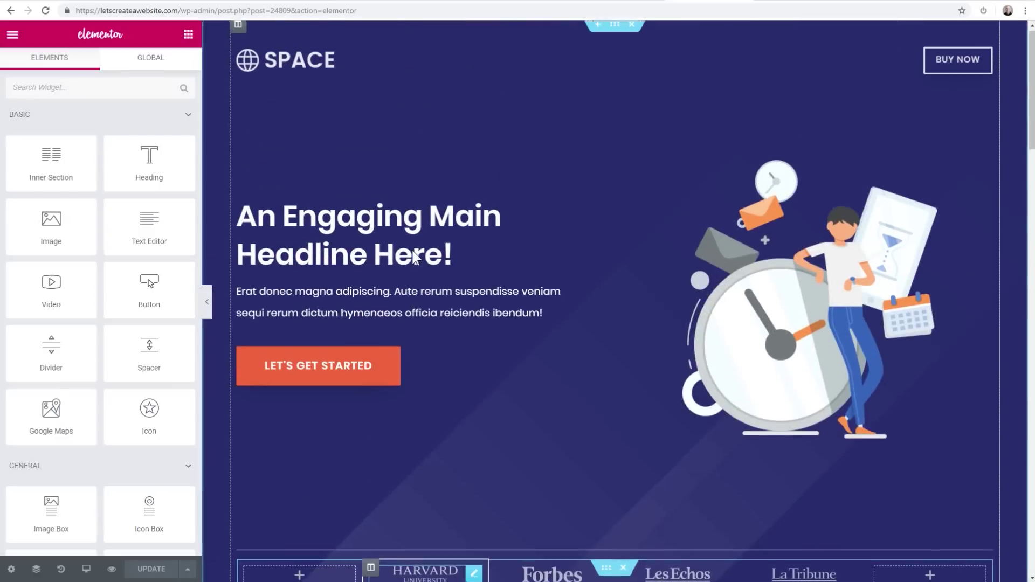
pyautogui.click(13, 34)
pyautogui.click(72, 391)
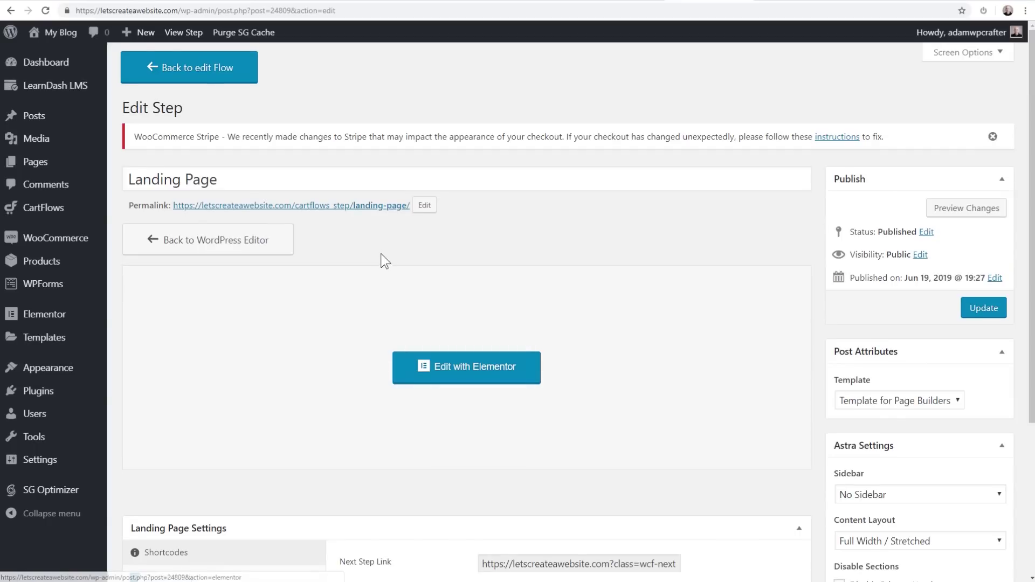
# Open the live landing page from its permalink and follow Let's Get Started to the checkout page.
pyautogui.click(340, 210)
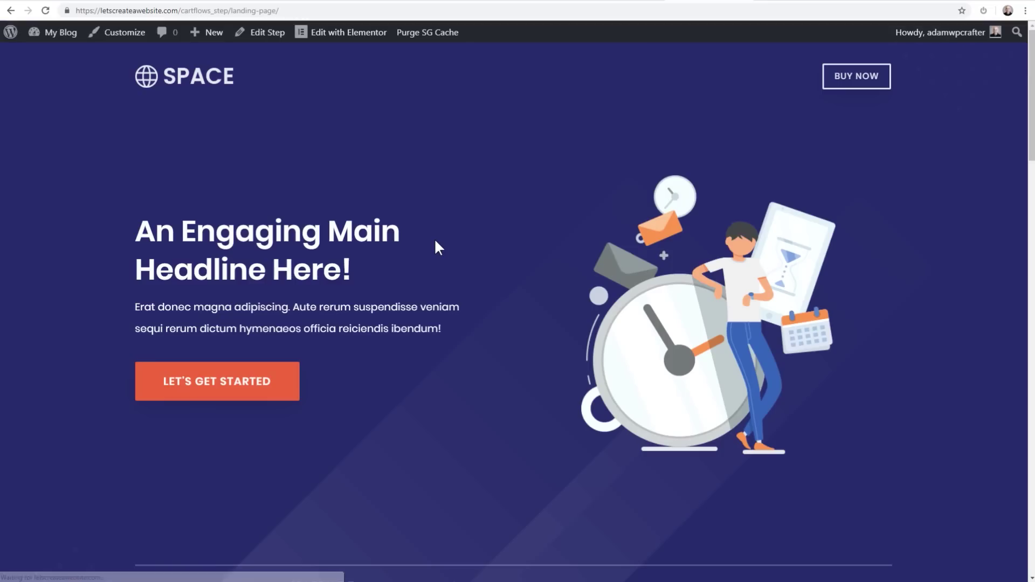
pyautogui.scroll(-5, 423, 262)
pyautogui.scroll(5, 423, 262)
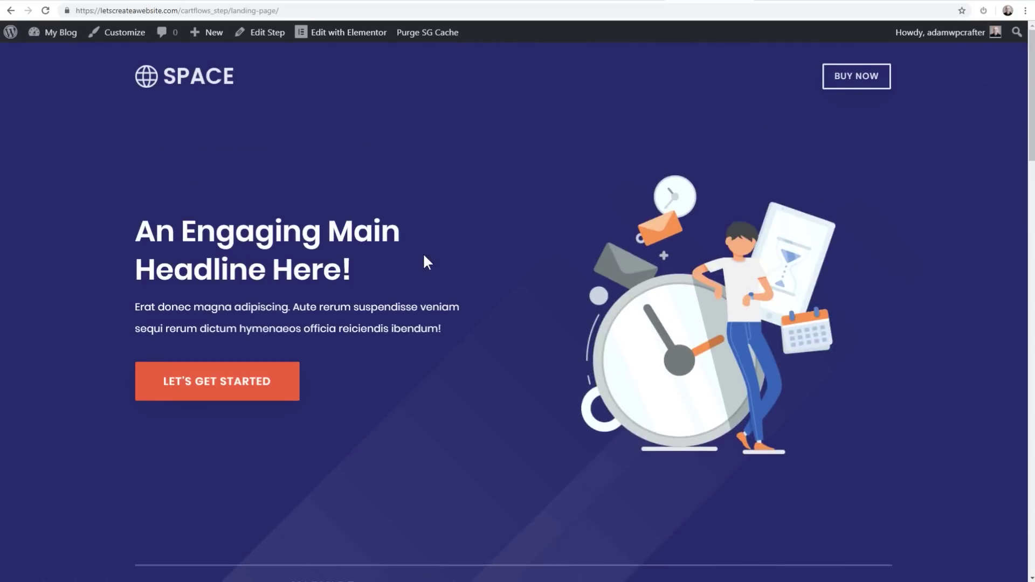
pyautogui.click(216, 384)
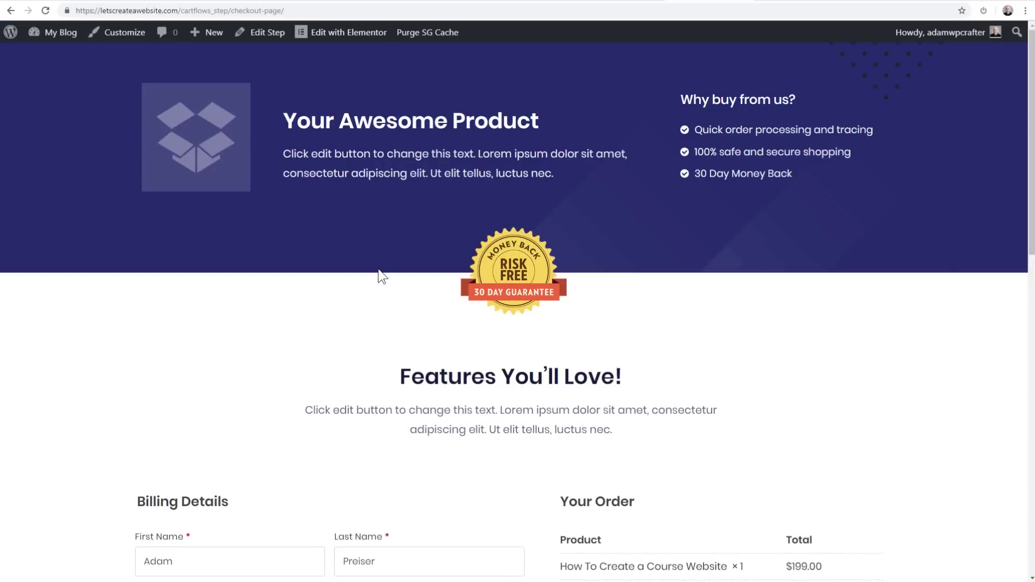
# Examine the checkout page's order summary with the course product and price, and the billing details fields.
pyautogui.scroll(-3, 380, 272)
pyautogui.scroll(-3, 377, 268)
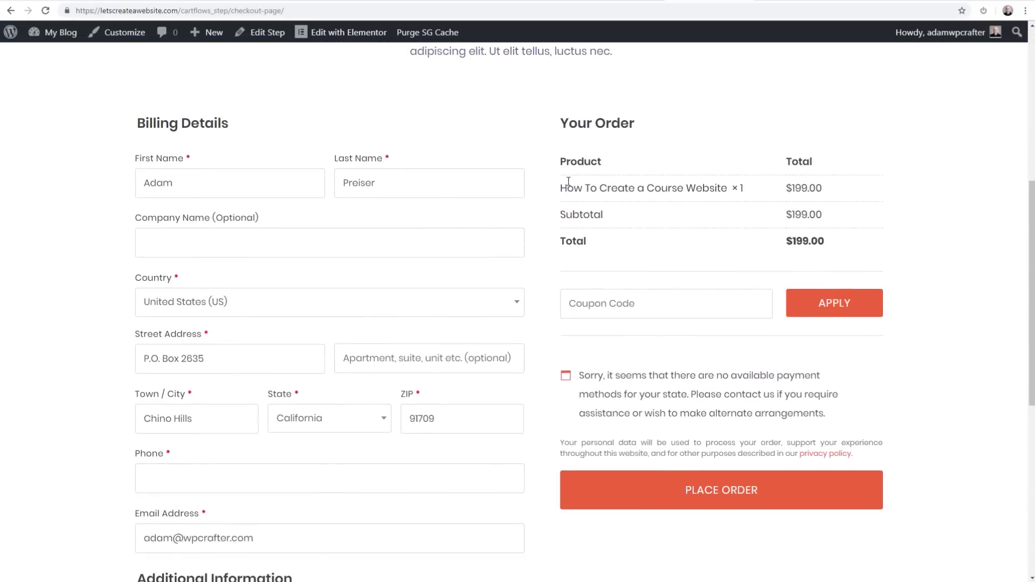
pyautogui.tripleClick(563, 187)
pyautogui.moveTo(829, 186); pyautogui.dragTo(765, 194)
pyautogui.click(205, 242)
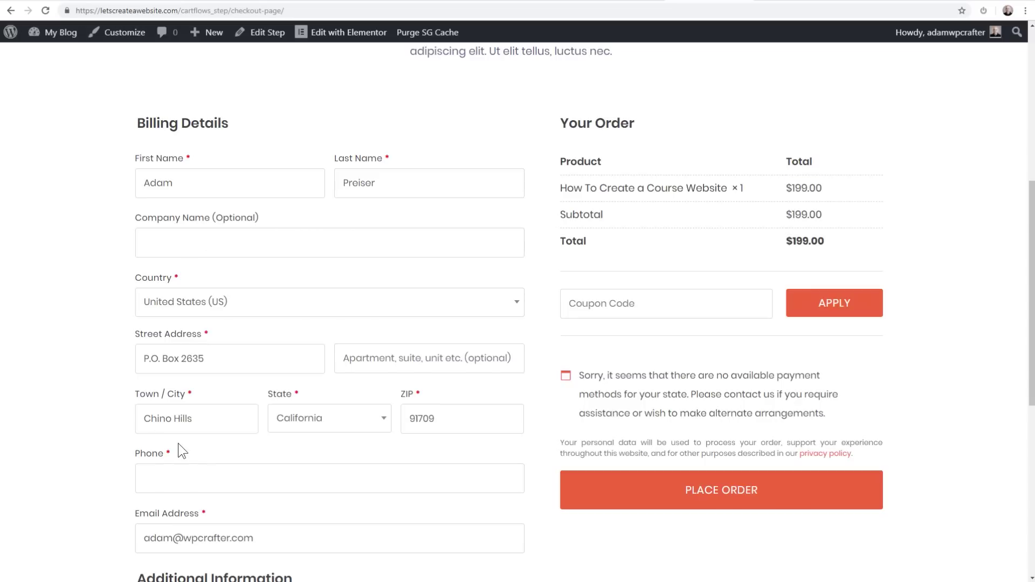
pyautogui.click(206, 474)
pyautogui.click(308, 542)
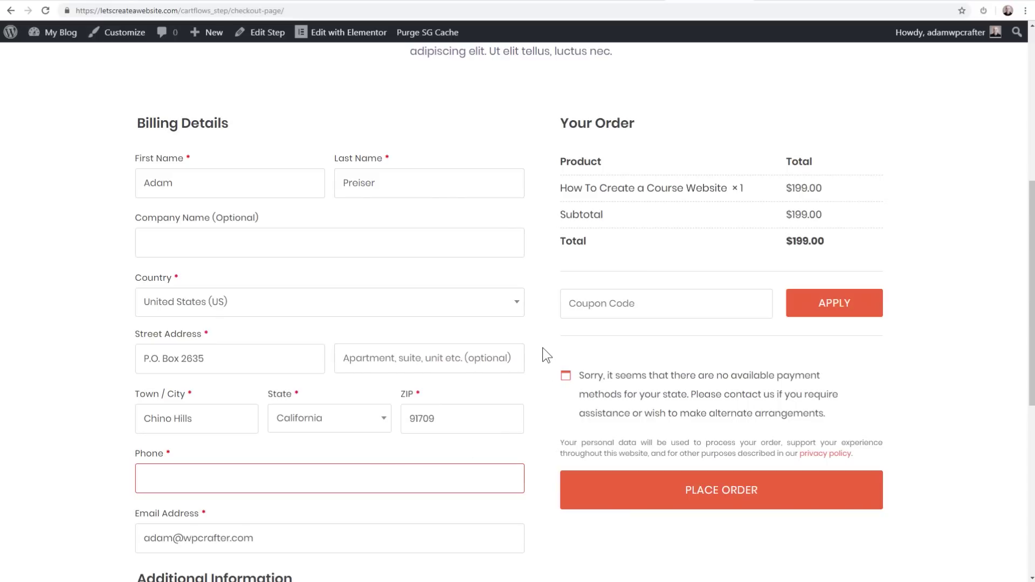
# Check the checkout page's coupon field, order placement area and money-back guarantee section, and return to the product header.
pyautogui.click(646, 311)
pyautogui.scroll(-4, 644, 276)
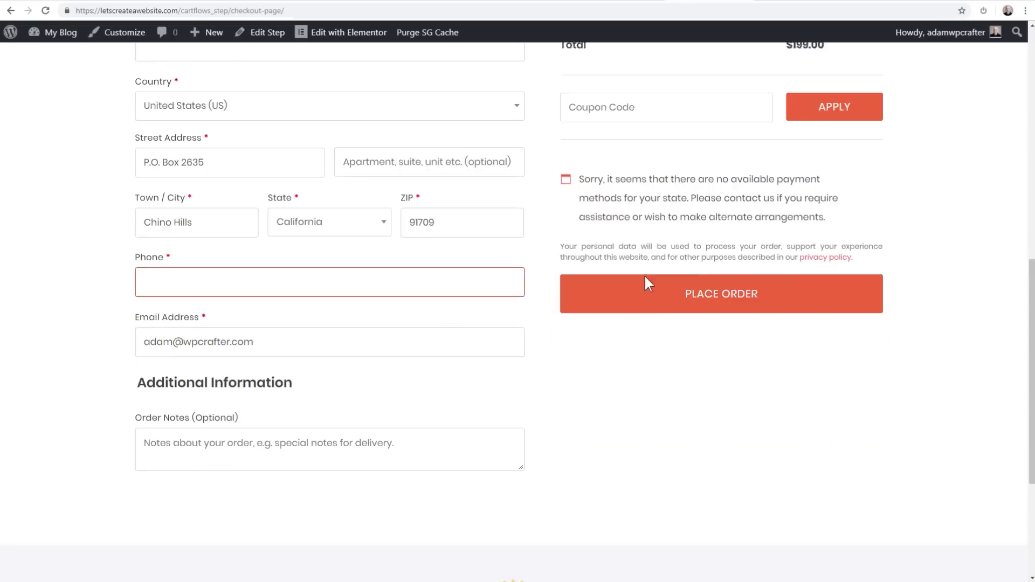
pyautogui.scroll(8, 707, 322)
pyautogui.scroll(-12, 699, 319)
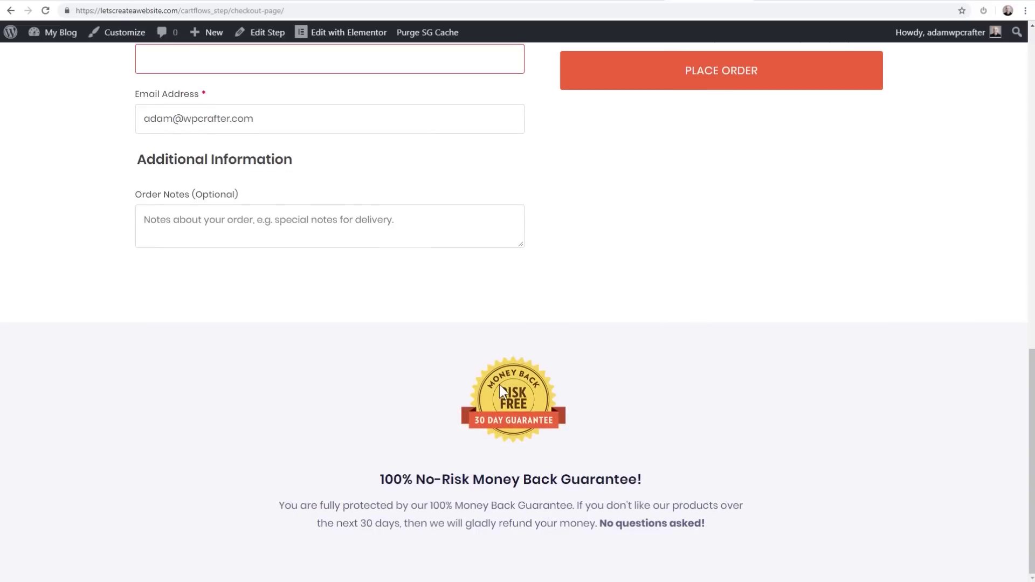
pyautogui.scroll(15, 499, 383)
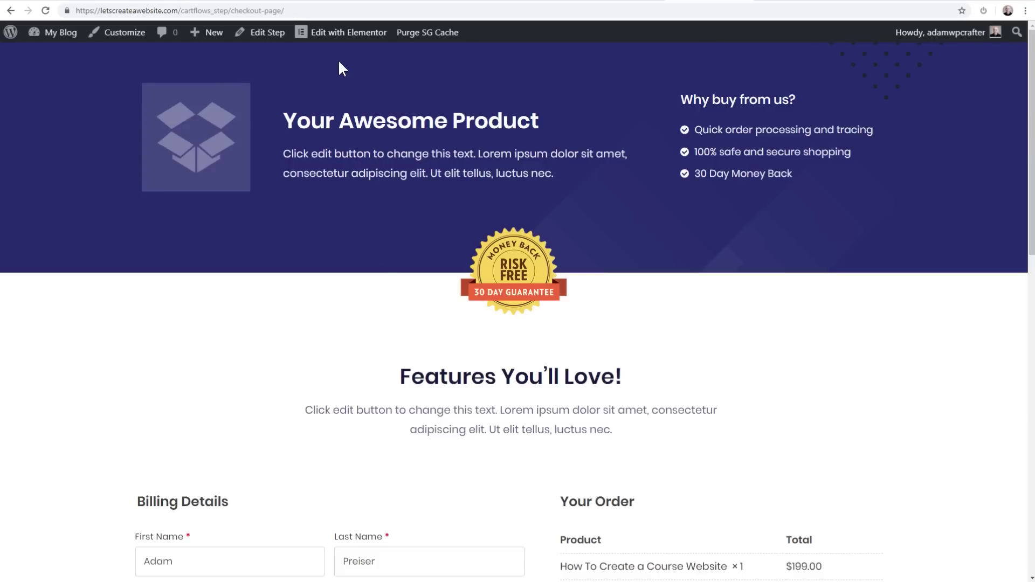
# Open the checkout page in Elementor and reapply its [cartflows_checkout] shortcode to load the checkout form in the preview.
pyautogui.click(349, 32)
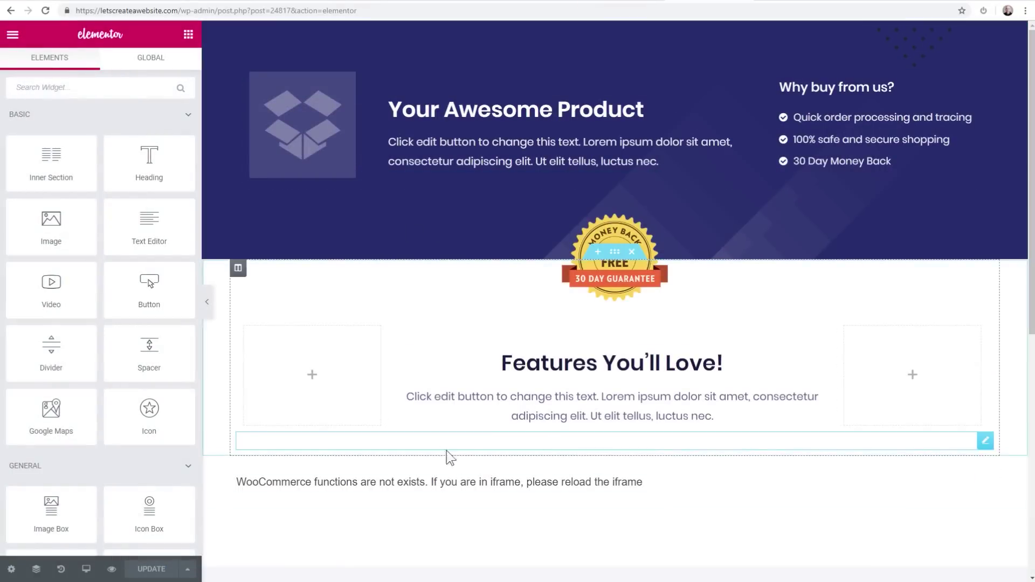
pyautogui.scroll(-3, 499, 383)
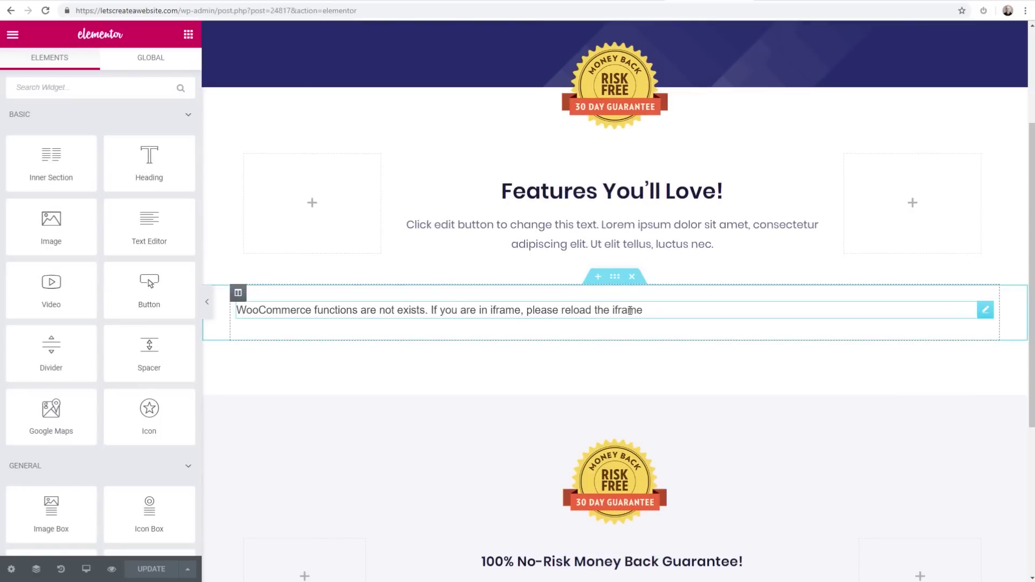
pyautogui.click(391, 311)
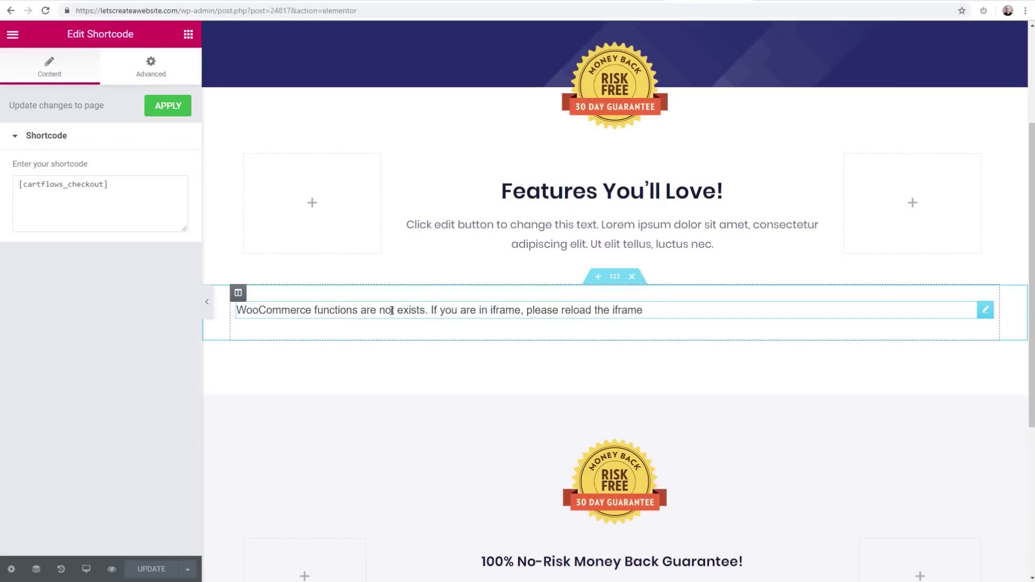
pyautogui.click(165, 112)
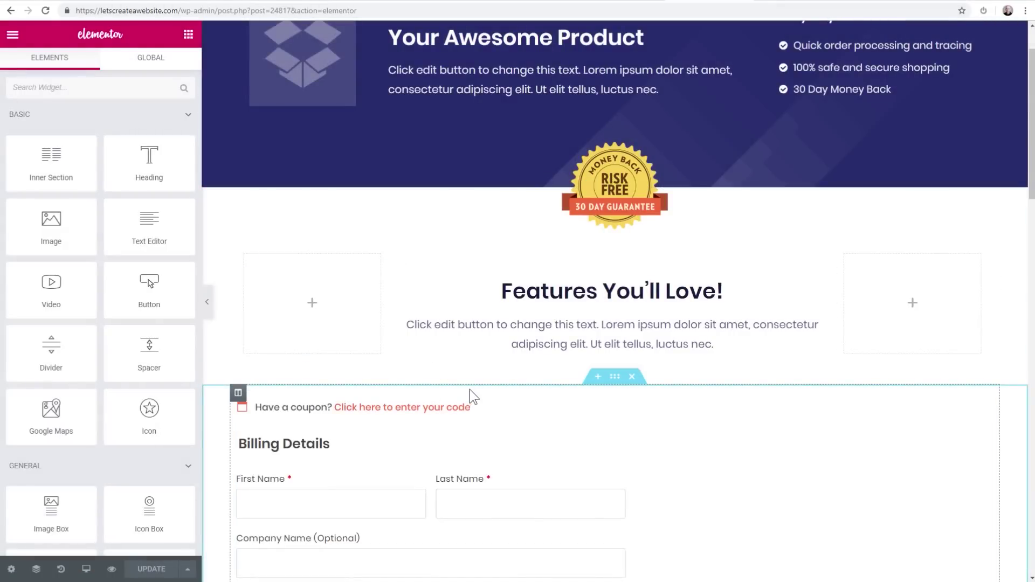
# Review the loaded checkout form in the preview, from the billing details down to the order summary.
pyautogui.scroll(-12, 441, 387)
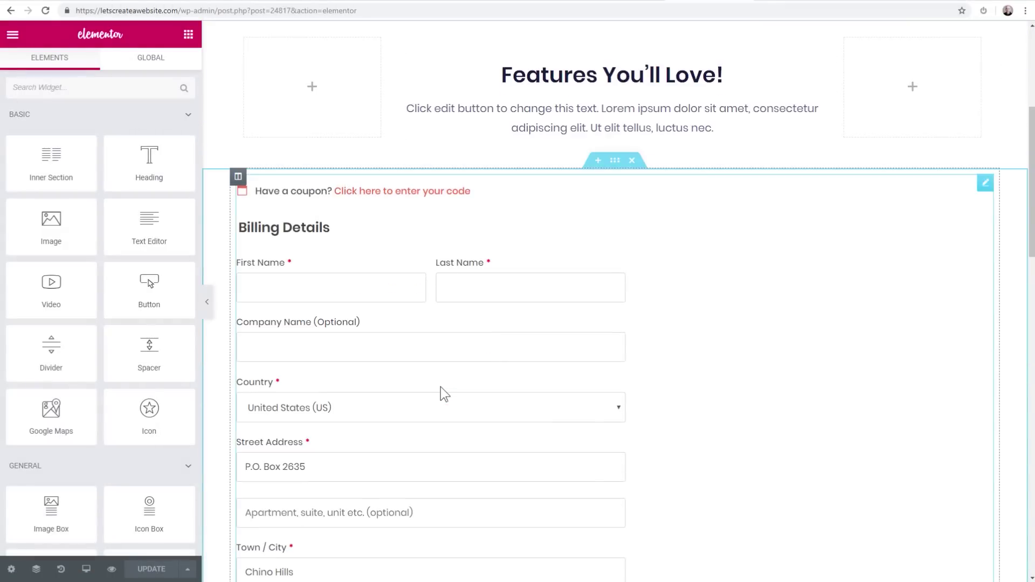
pyautogui.scroll(-5, 439, 385)
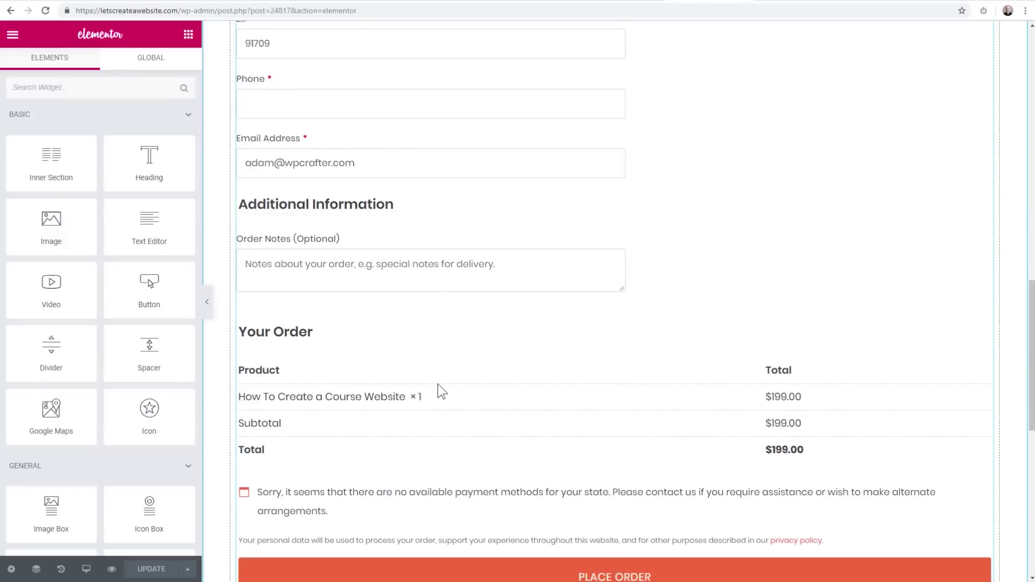
pyautogui.scroll(13, 437, 384)
pyautogui.scroll(5, 438, 378)
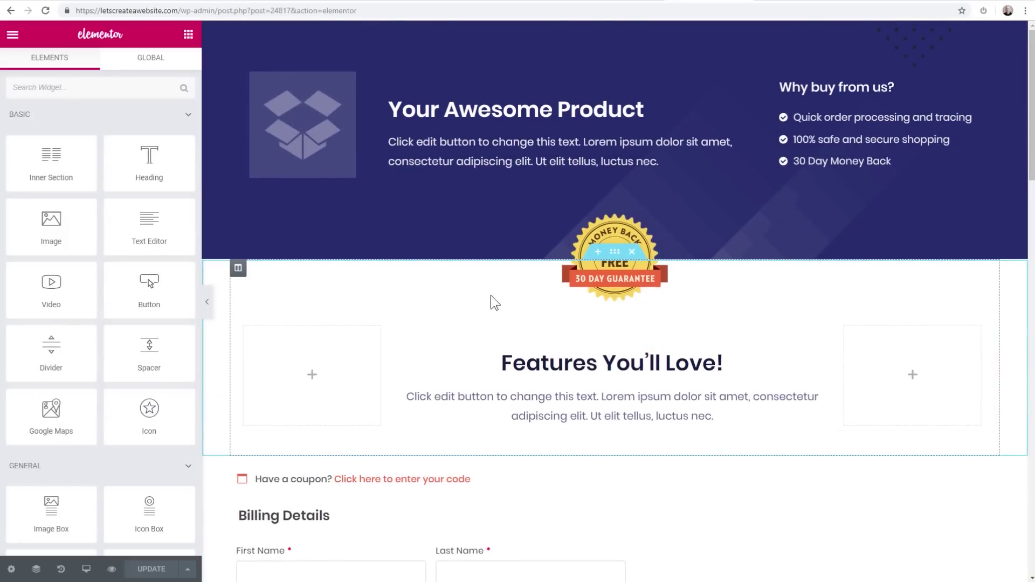
# Inspect the editable settings of the header's product text, product image and Why buy from us list, and look over the rest of the page.
pyautogui.click(499, 136)
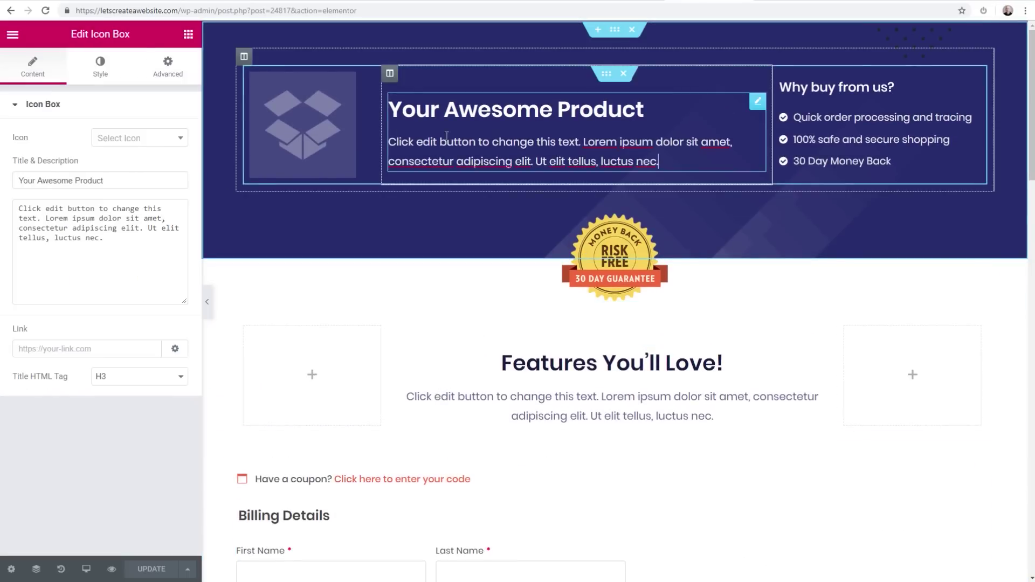
pyautogui.click(327, 128)
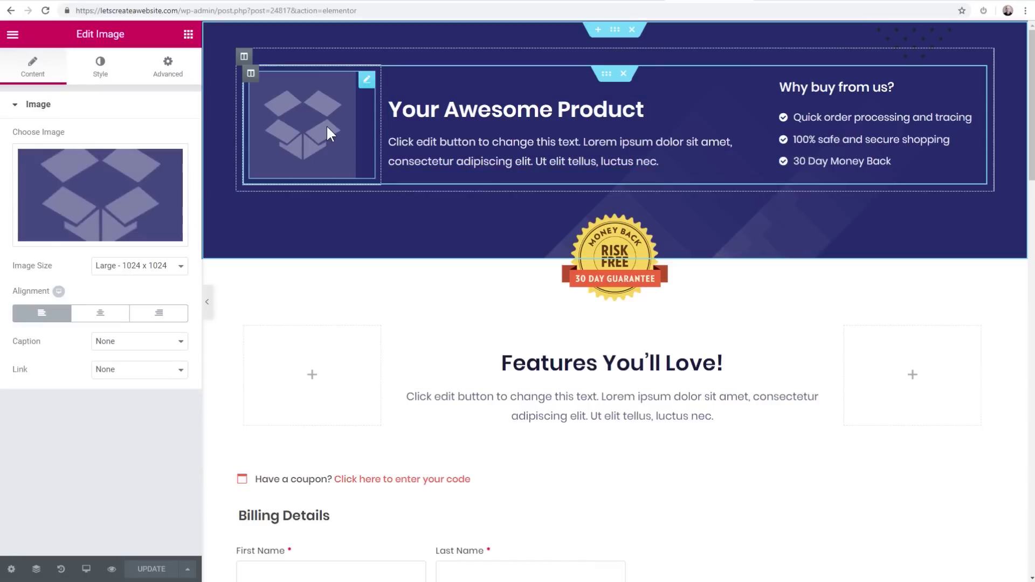
pyautogui.click(654, 144)
pyautogui.click(854, 138)
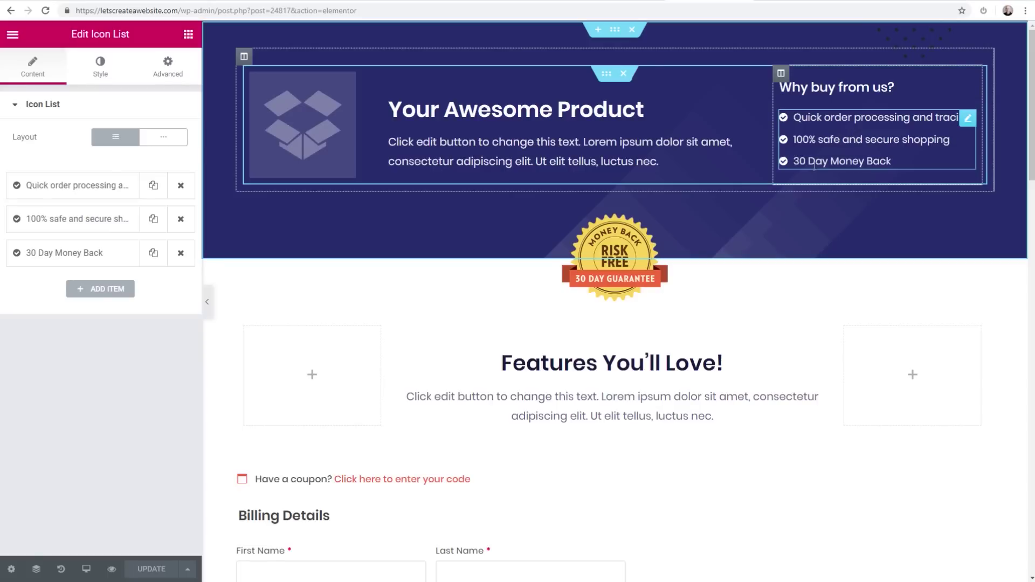
pyautogui.scroll(-15, 704, 221)
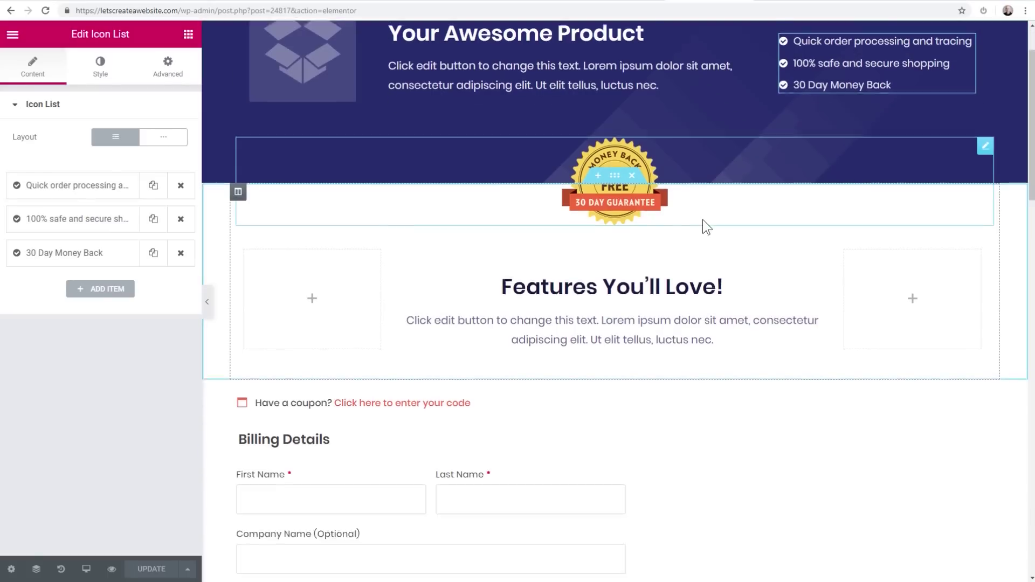
pyautogui.scroll(-6, 700, 221)
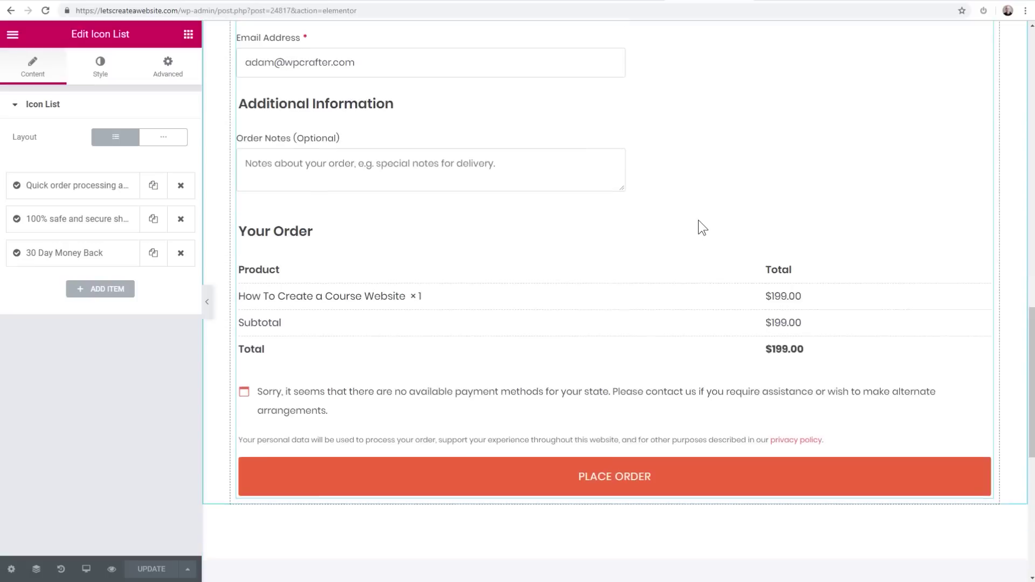
pyautogui.scroll(-1, 577, 291)
pyautogui.scroll(15, 345, 340)
pyautogui.scroll(2, 381, 303)
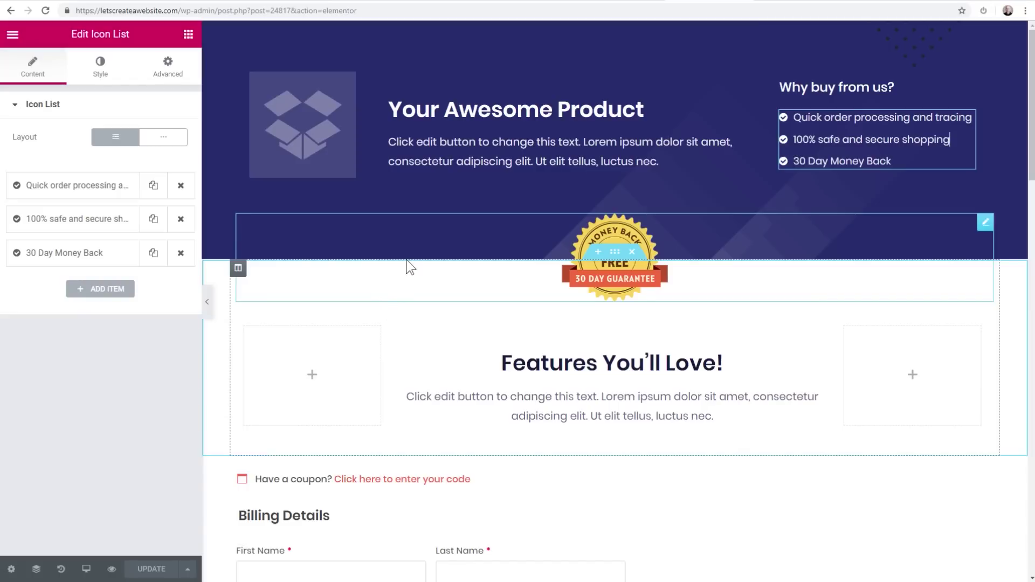
# Exit the Elementor editor to the dashboard and return to the How To Create a Course Website flow.
pyautogui.click(14, 38)
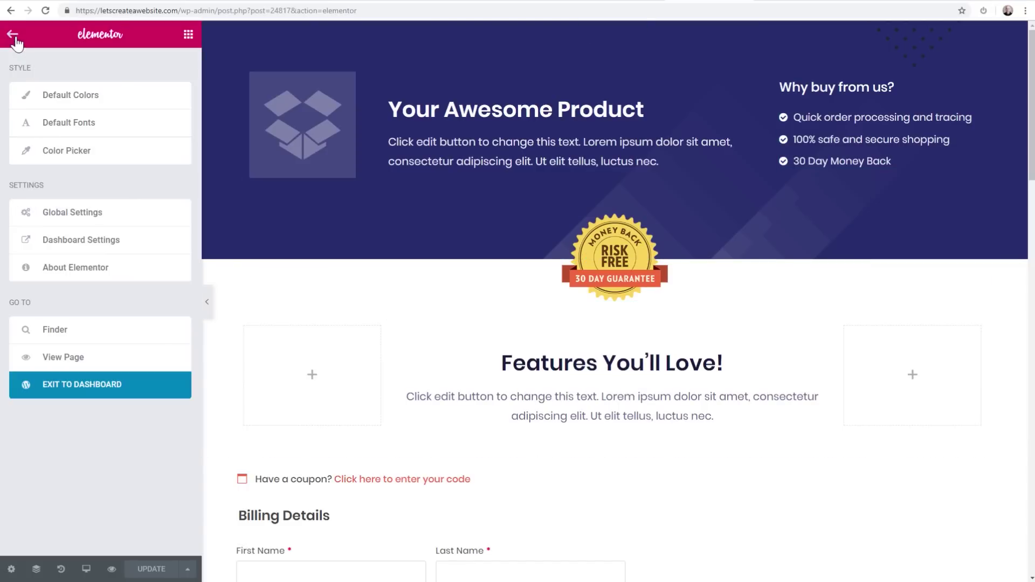
pyautogui.click(112, 386)
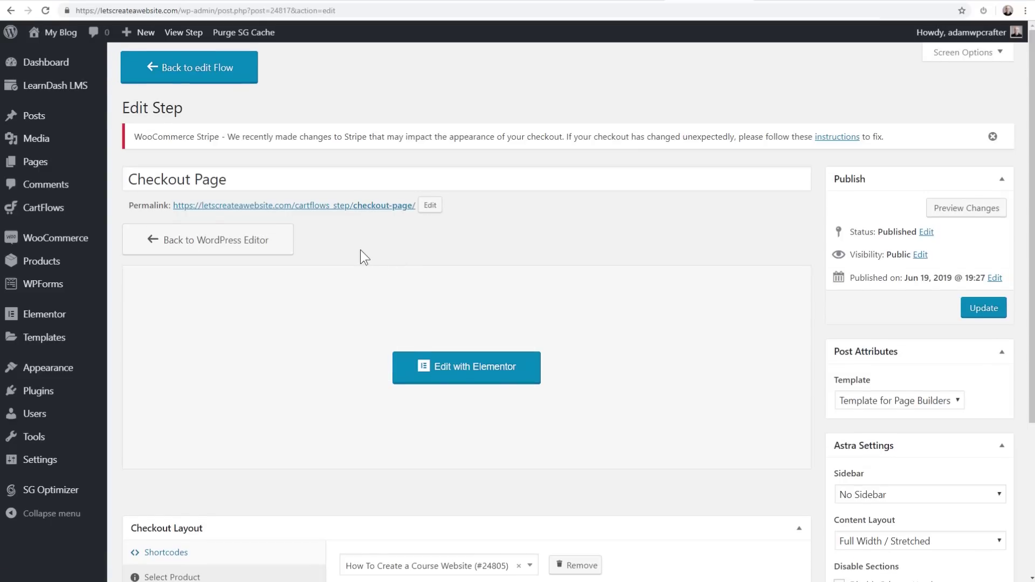
pyautogui.click(230, 69)
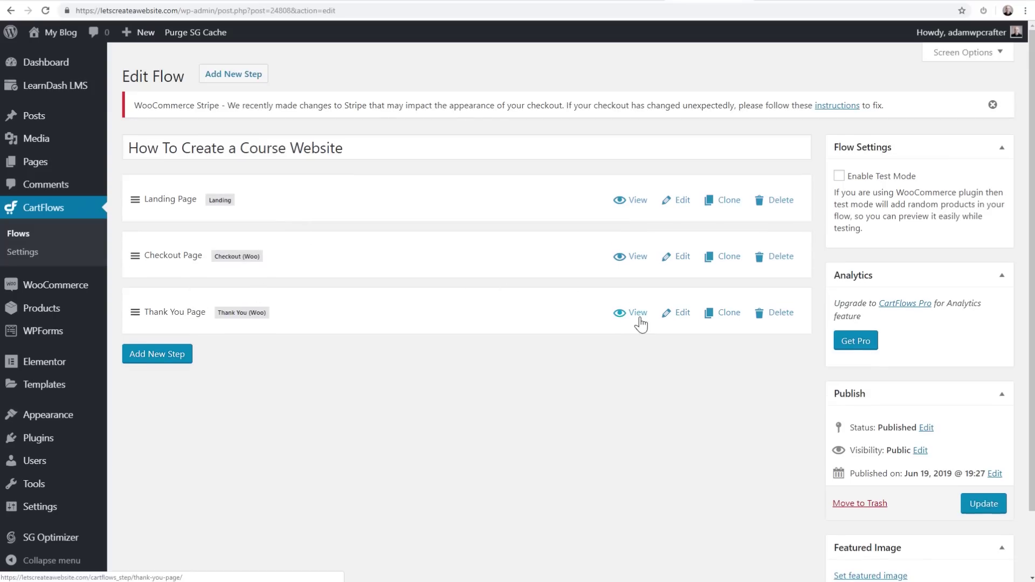
# View the flow's live Thank You Page, highlight the message below its header, and return to the flow editor.
pyautogui.click(636, 314)
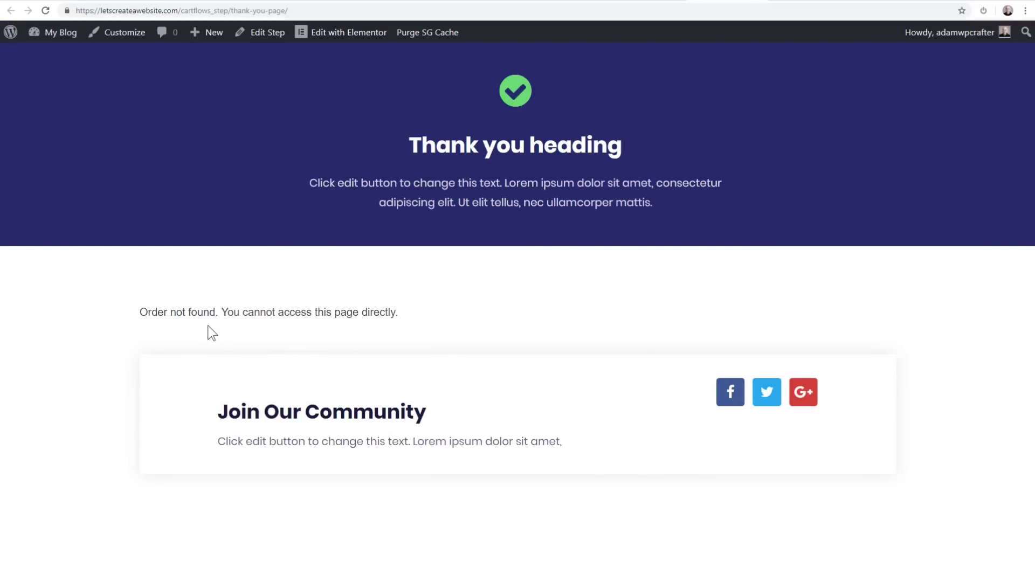
pyautogui.moveTo(139, 312); pyautogui.dragTo(423, 307)
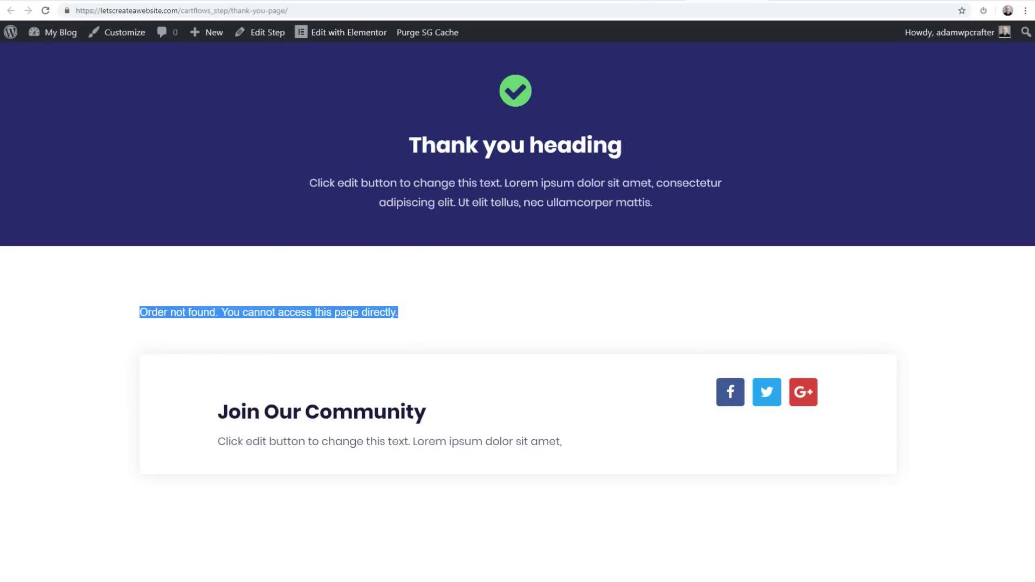
pyautogui.click(645, 0)
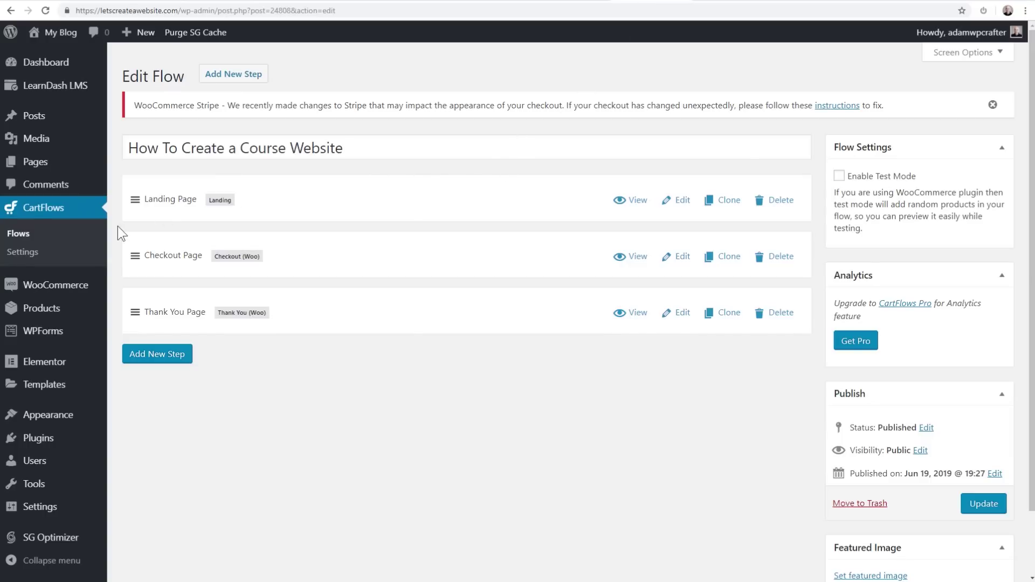
# Open the LearnDash Academy Checkout flow and import the Engaging Main Headline landing page template as a new step.
pyautogui.click(16, 233)
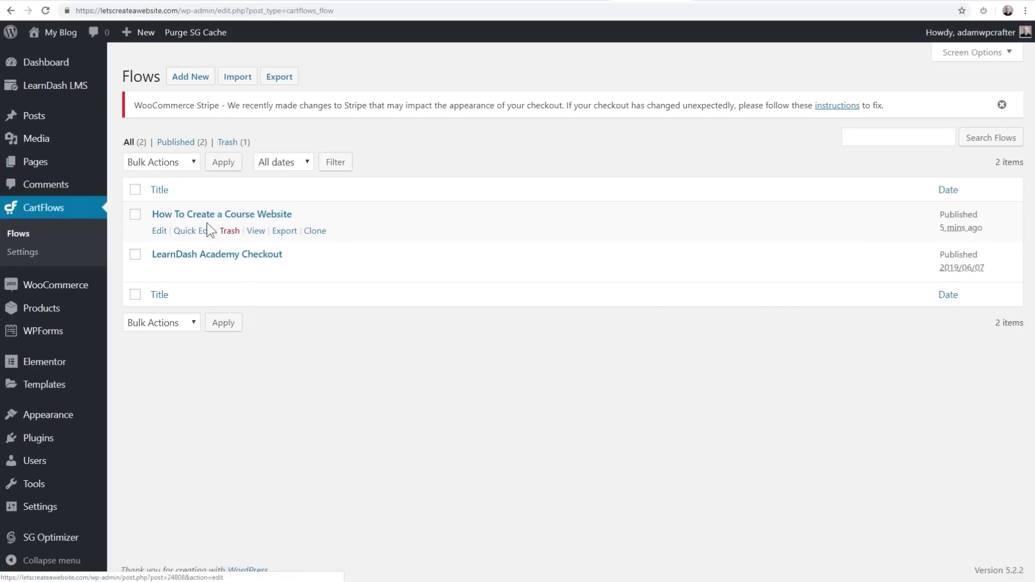
pyautogui.click(178, 258)
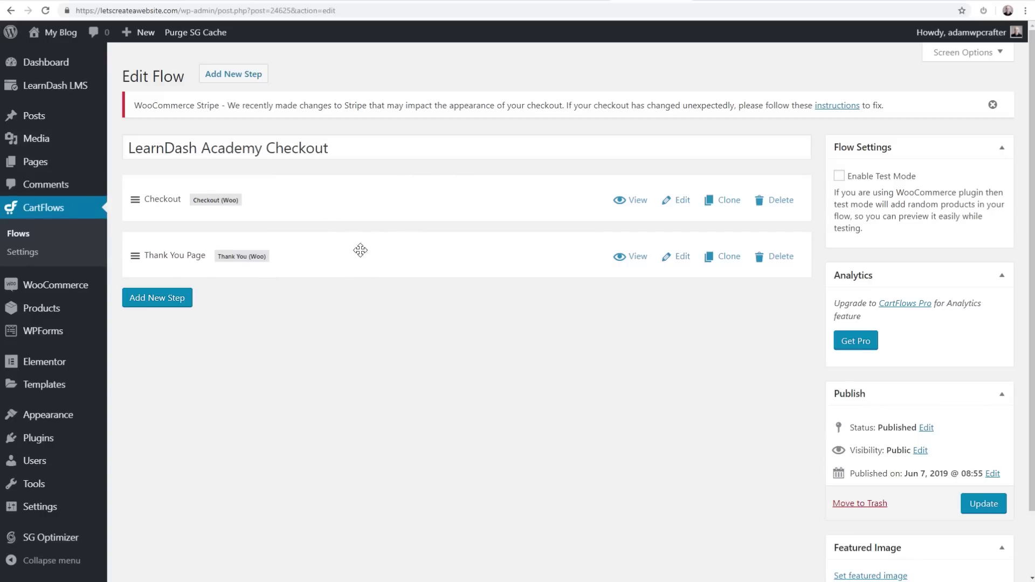
pyautogui.click(233, 73)
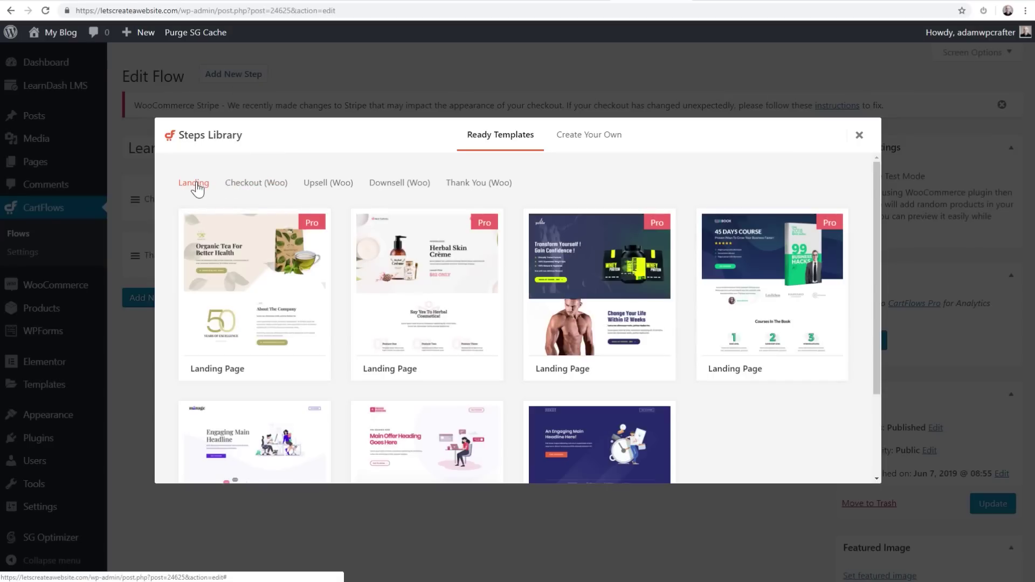
pyautogui.scroll(-1, 345, 262)
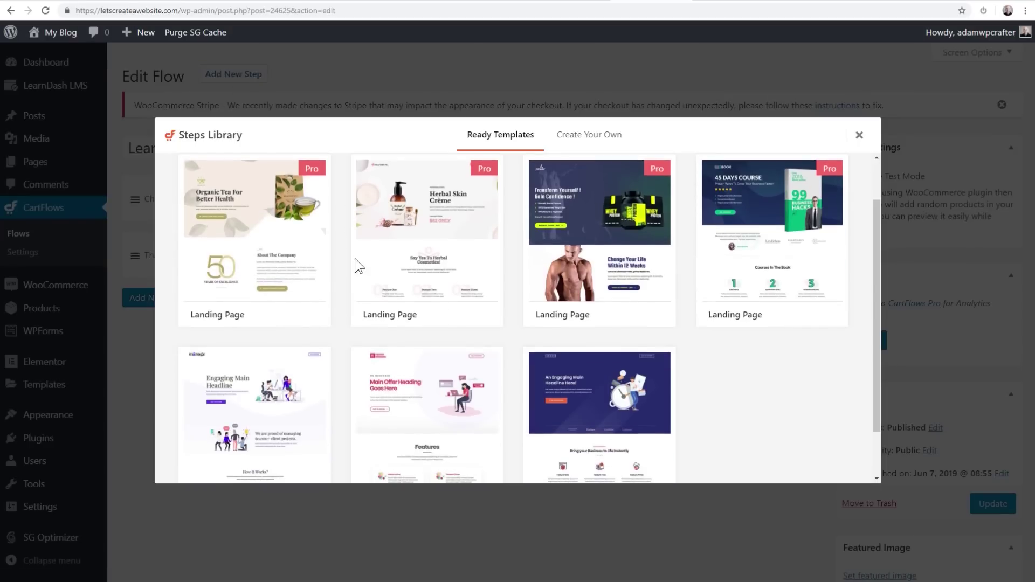
pyautogui.scroll(-1, 375, 343)
pyautogui.scroll(-1, 376, 343)
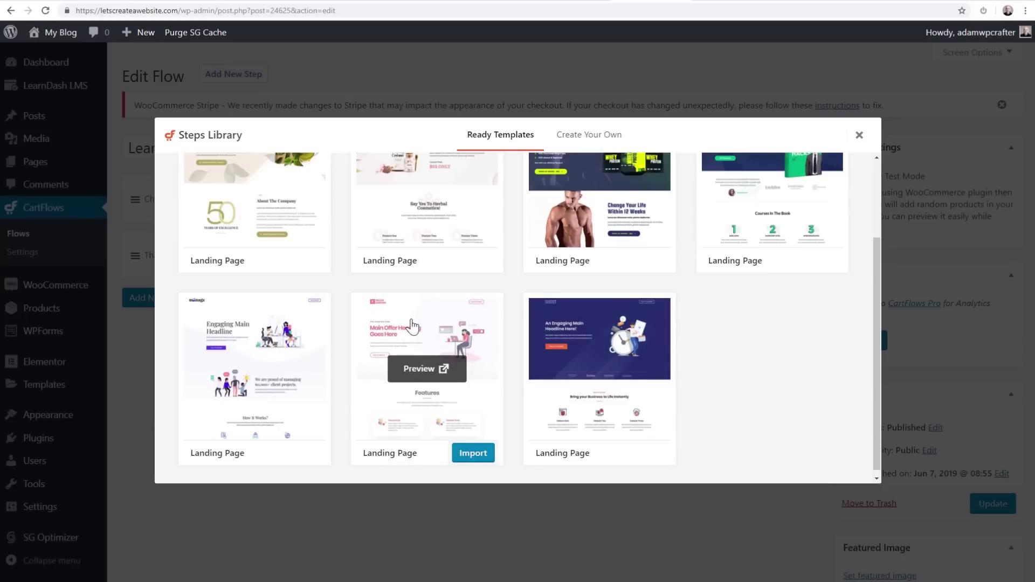
pyautogui.moveTo(590, 372)
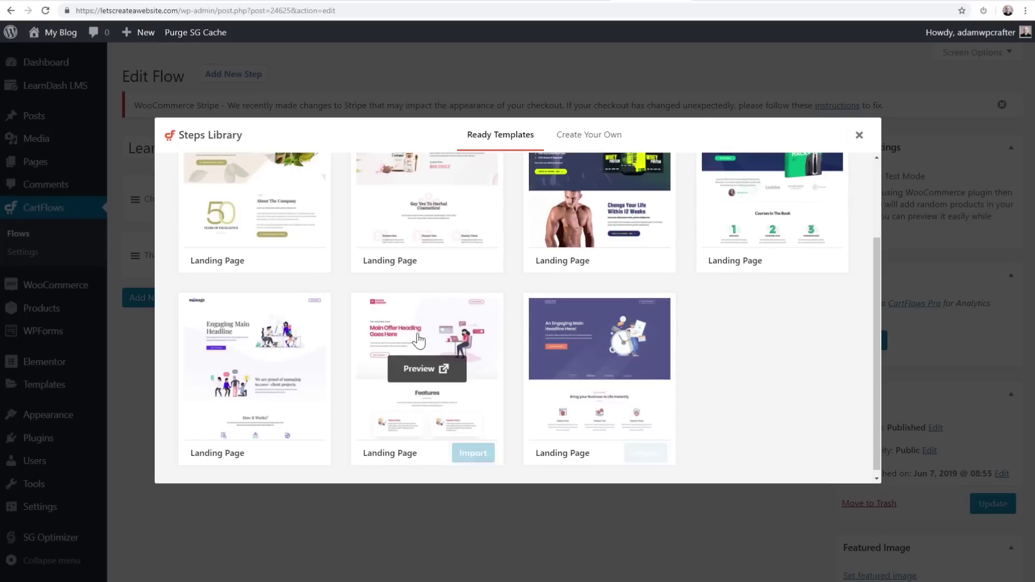
pyautogui.moveTo(264, 348)
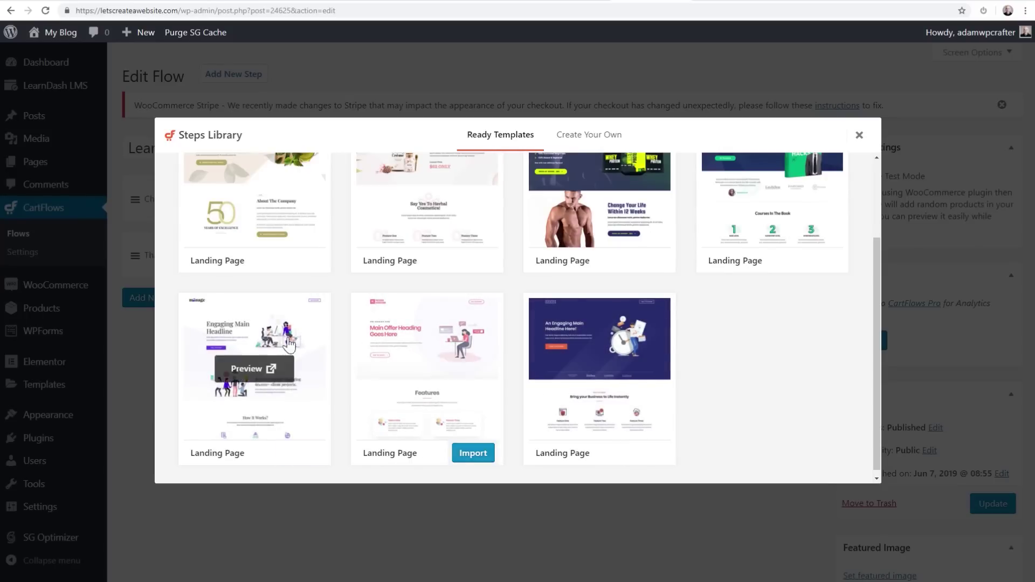
pyautogui.click(291, 455)
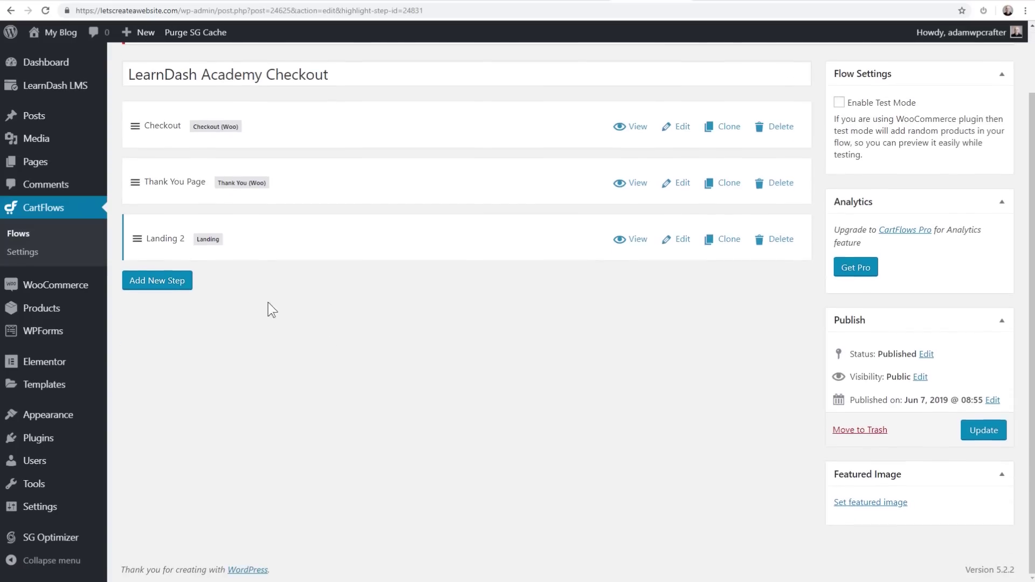
# Move the new landing step above the Checkout step and update the flow.
pyautogui.moveTo(138, 242); pyautogui.dragTo(159, 135)
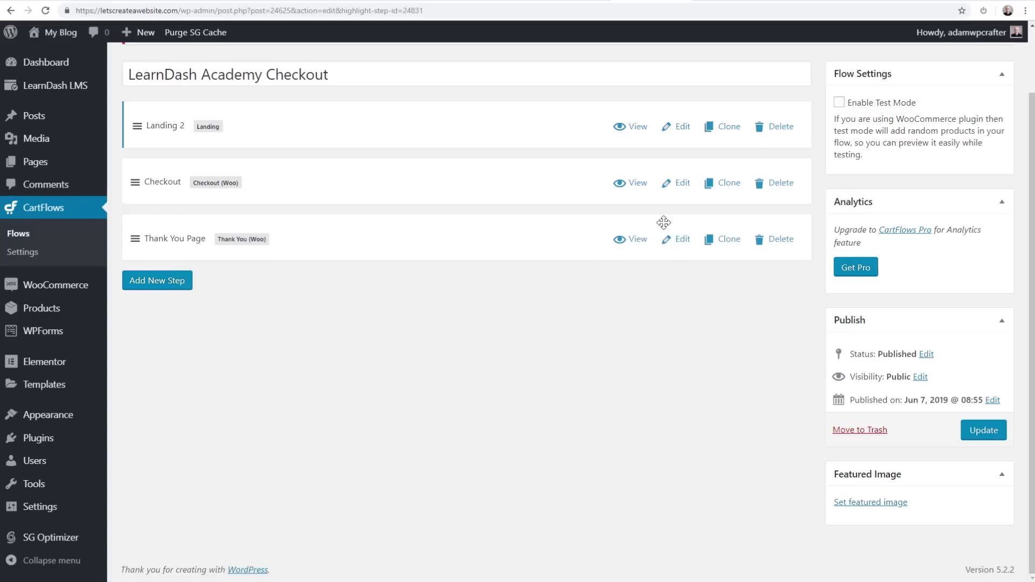
pyautogui.click(977, 430)
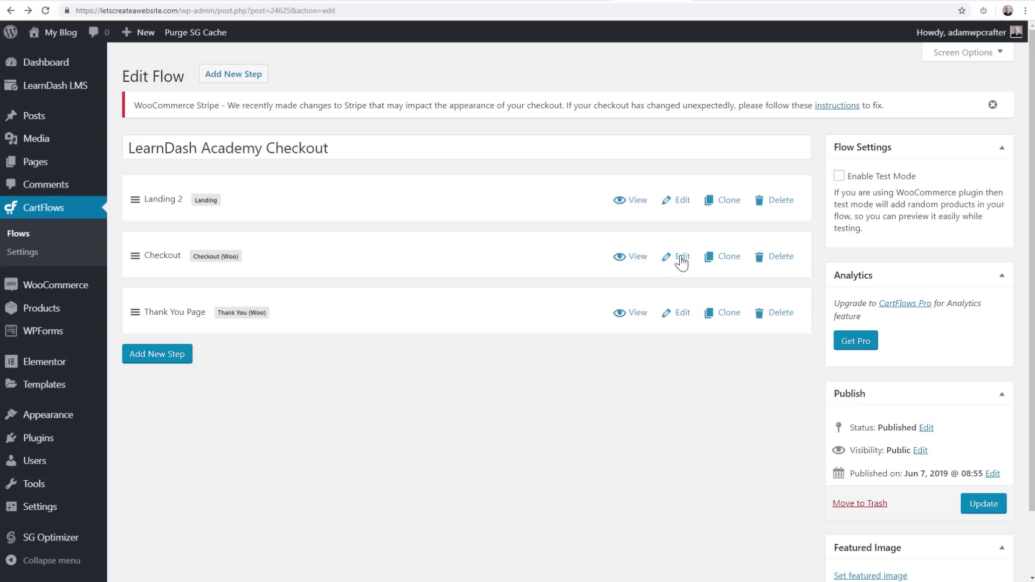
# Replace the product assigned to the flow's Checkout step with How To Create a Course Website (#24805).
pyautogui.click(682, 262)
pyautogui.scroll(-4, 512, 275)
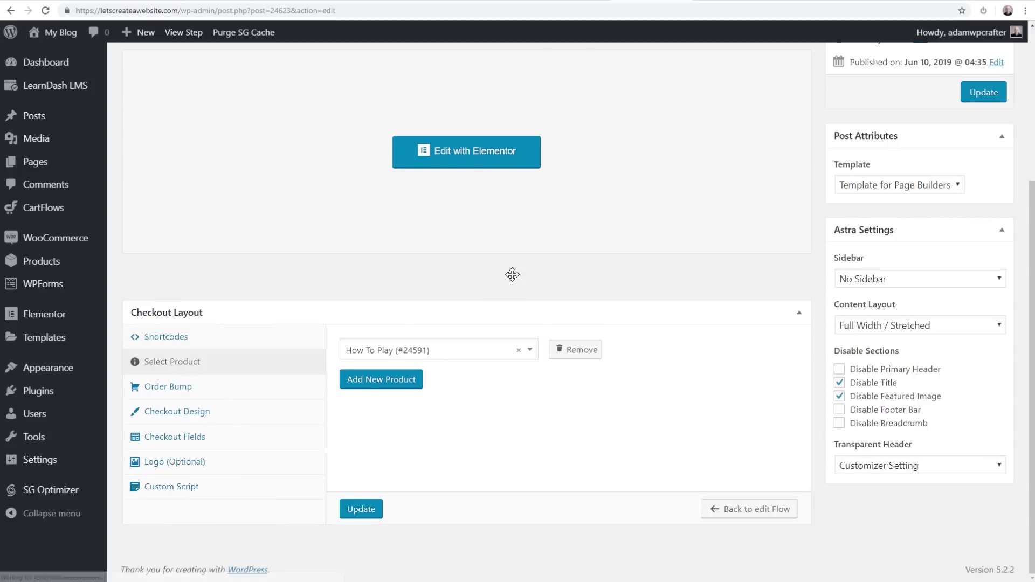
pyautogui.click(519, 351)
pyautogui.write('how')
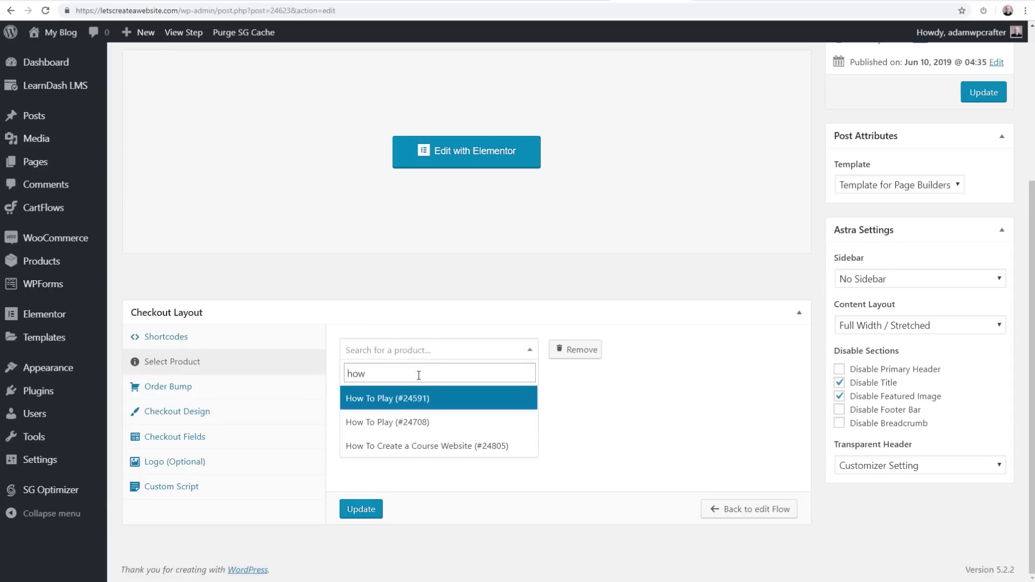
pyautogui.click(391, 447)
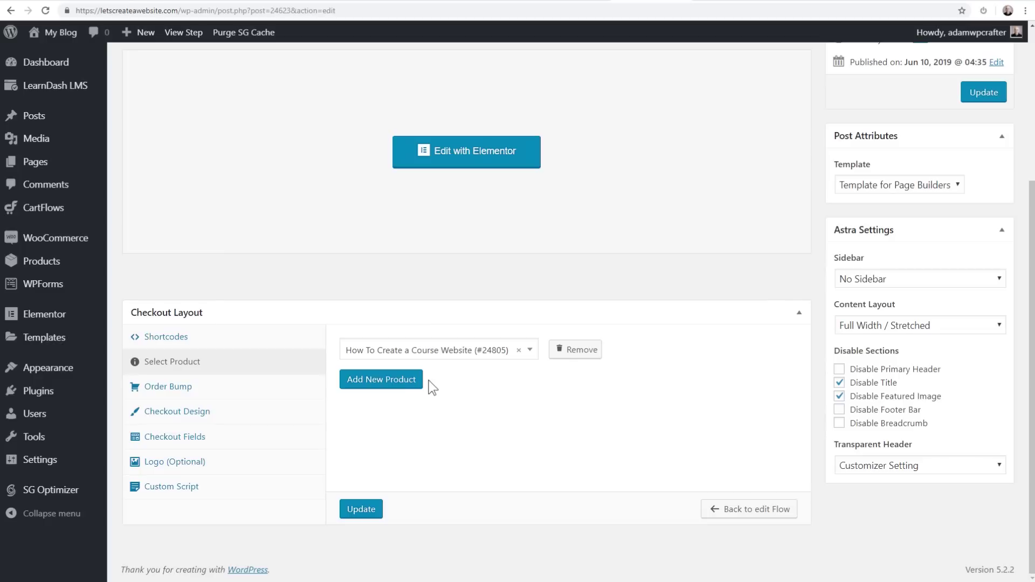
# Add an extra empty product row, remove it again, and update the Checkout step.
pyautogui.click(388, 380)
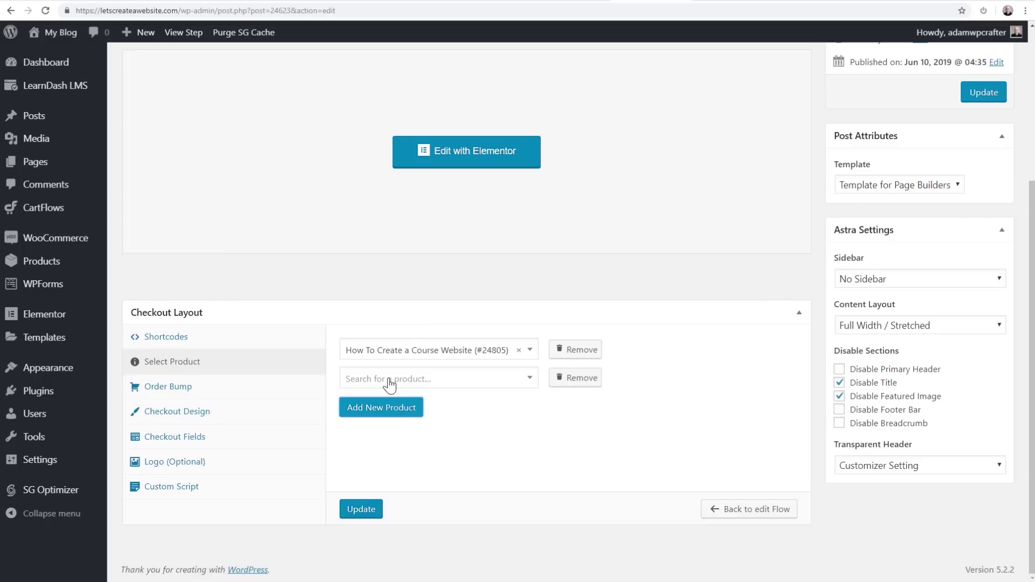
pyautogui.click(582, 378)
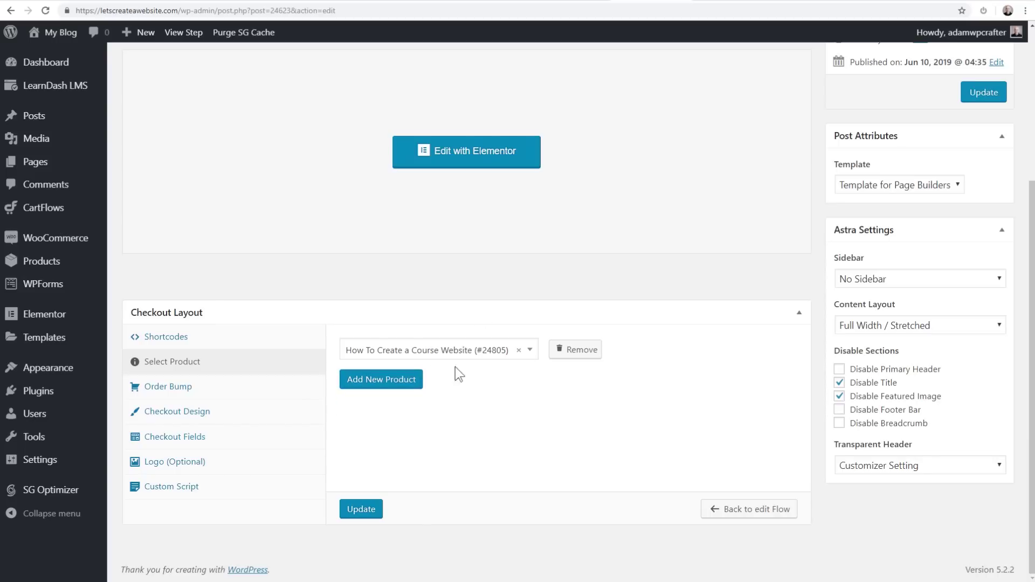
pyautogui.scroll(4, 700, 361)
pyautogui.click(982, 308)
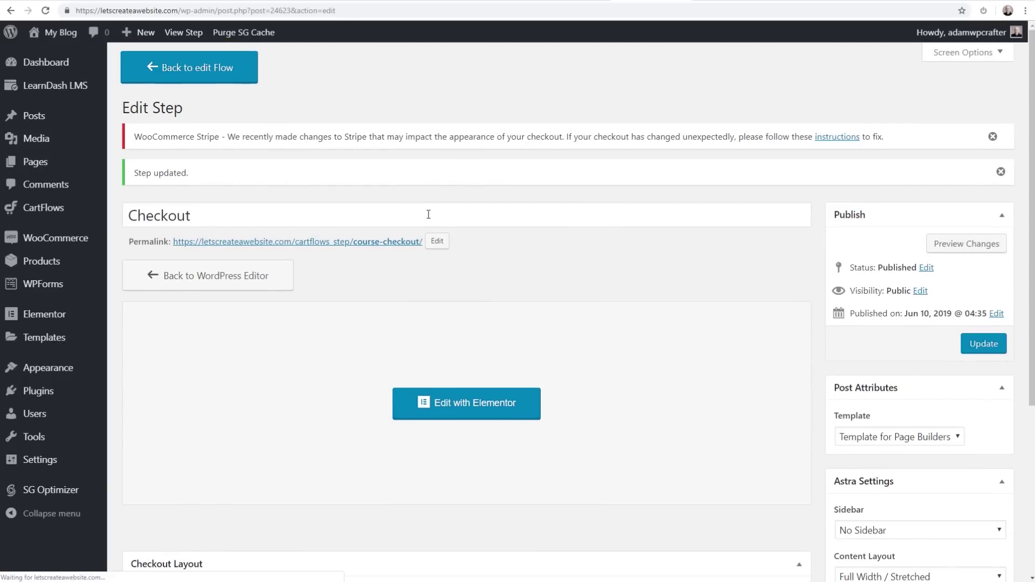
# Open the live course checkout page from its permalink, review its order and features sections, and return to the step editor.
pyautogui.click(329, 242)
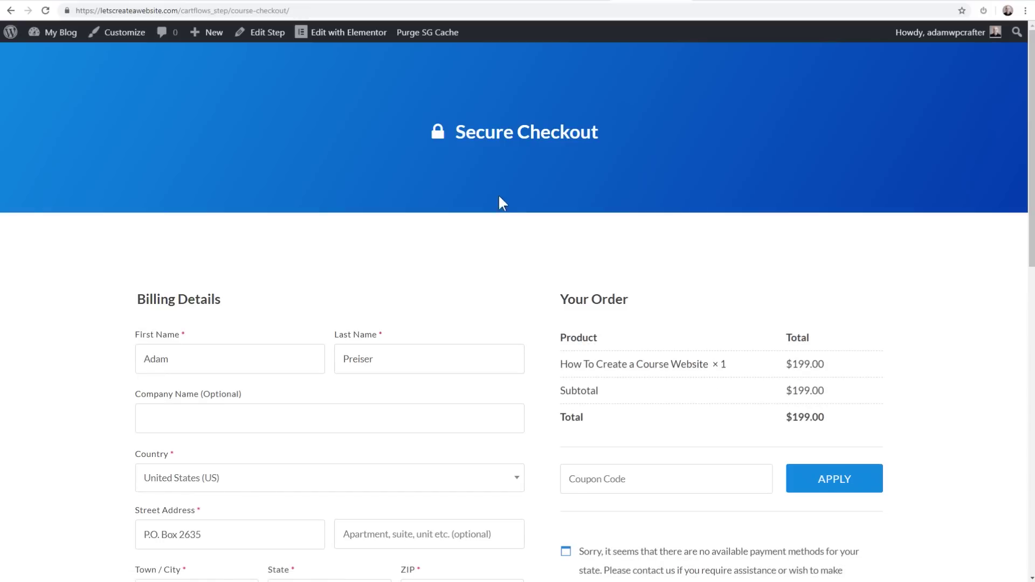
pyautogui.scroll(-13, 485, 184)
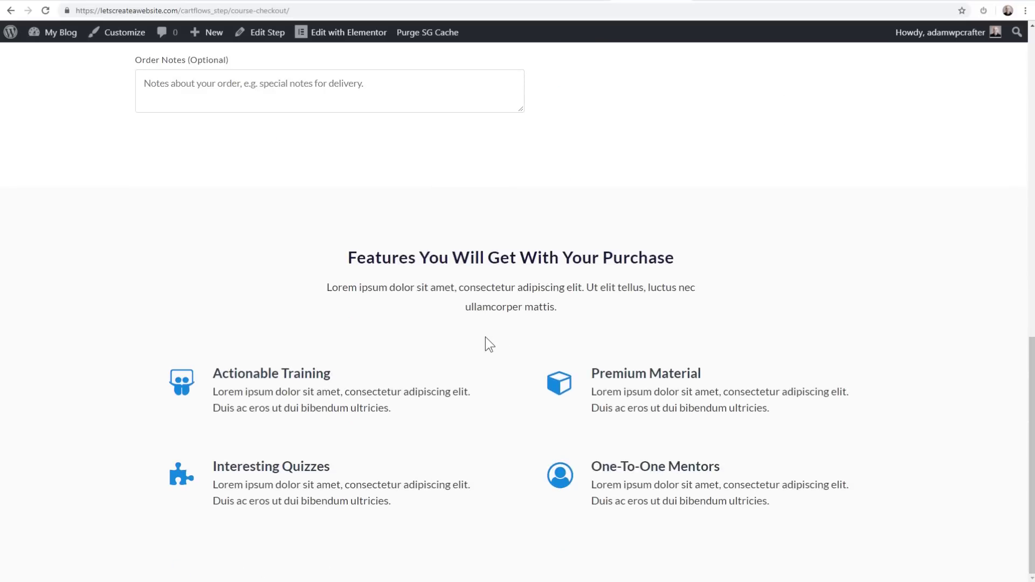
pyautogui.scroll(13, 485, 337)
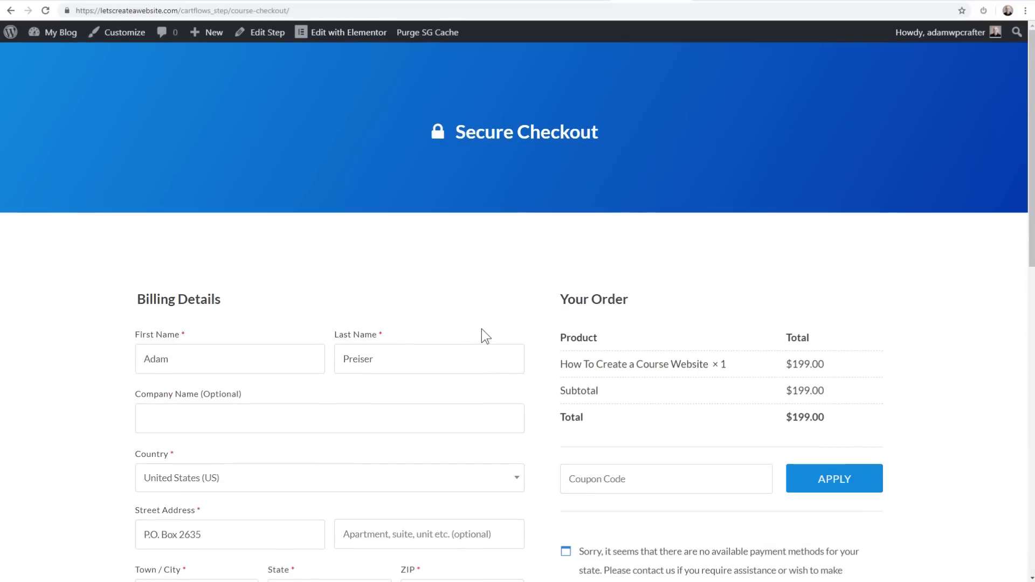
pyautogui.hotkey('alt', 'Left')
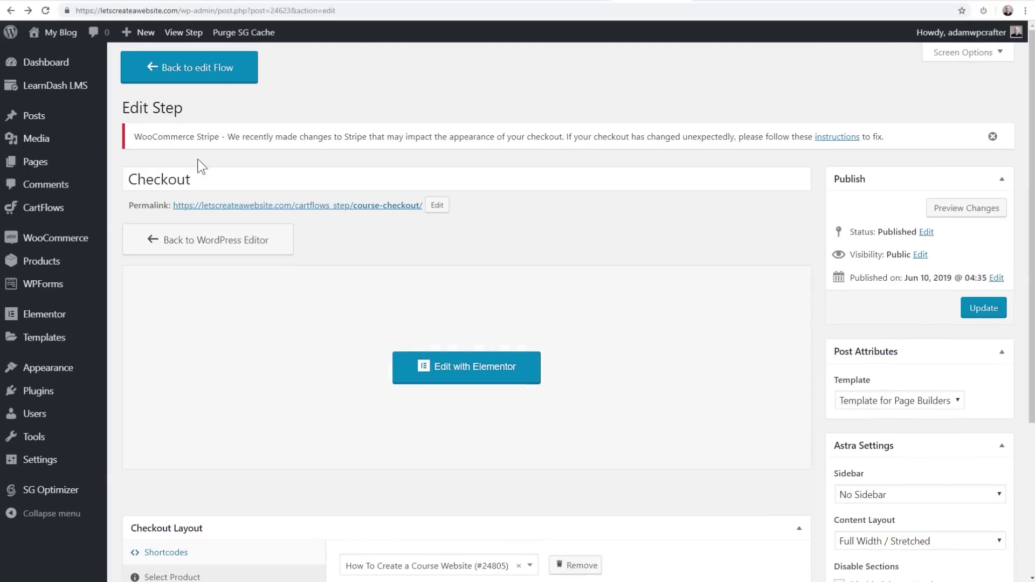
# Preview the live Thank You page of the current flow, and open the Landing 2 step of the last listed flow.
pyautogui.click(175, 80)
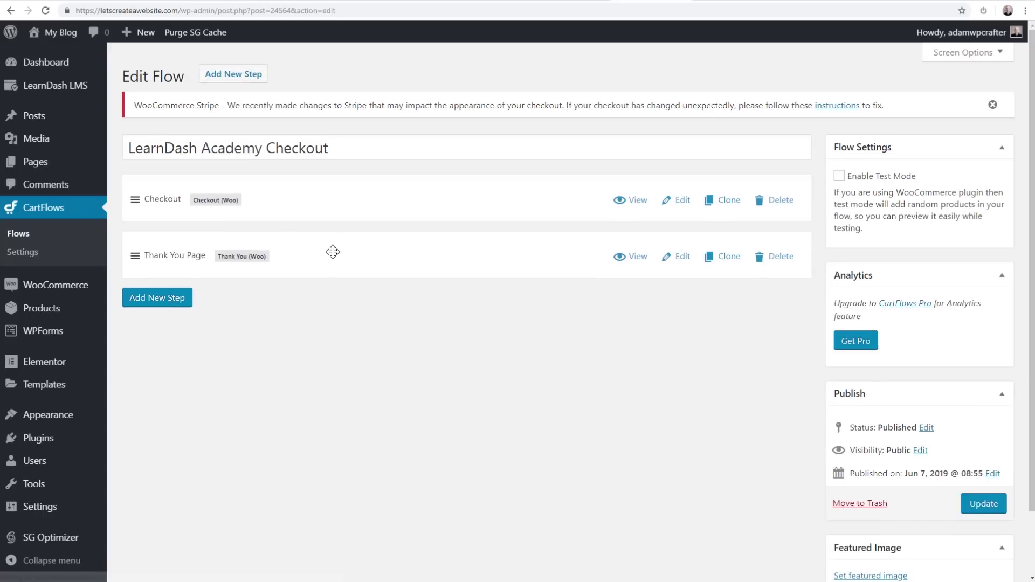
pyautogui.click(678, 260)
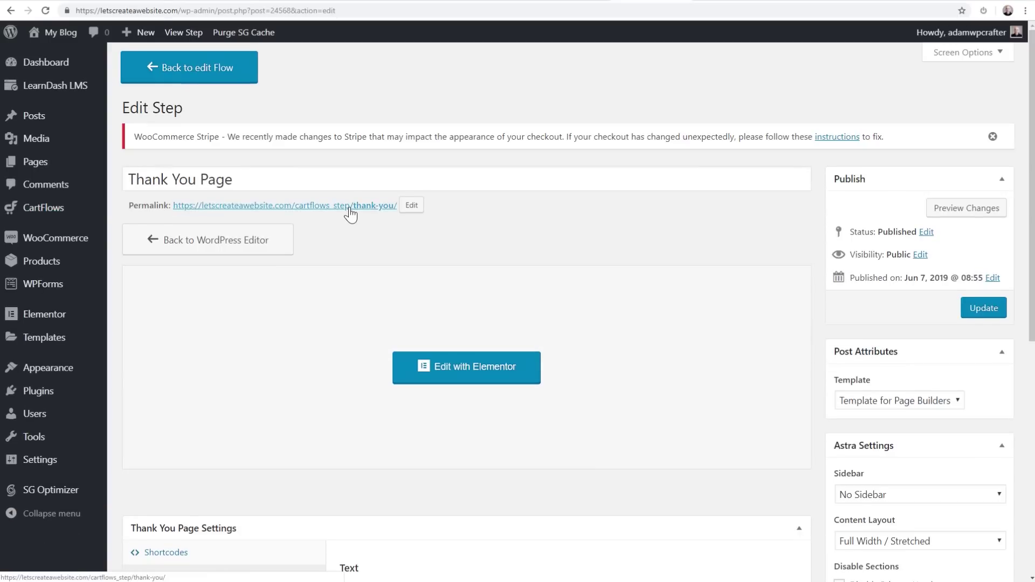
pyautogui.click(351, 207)
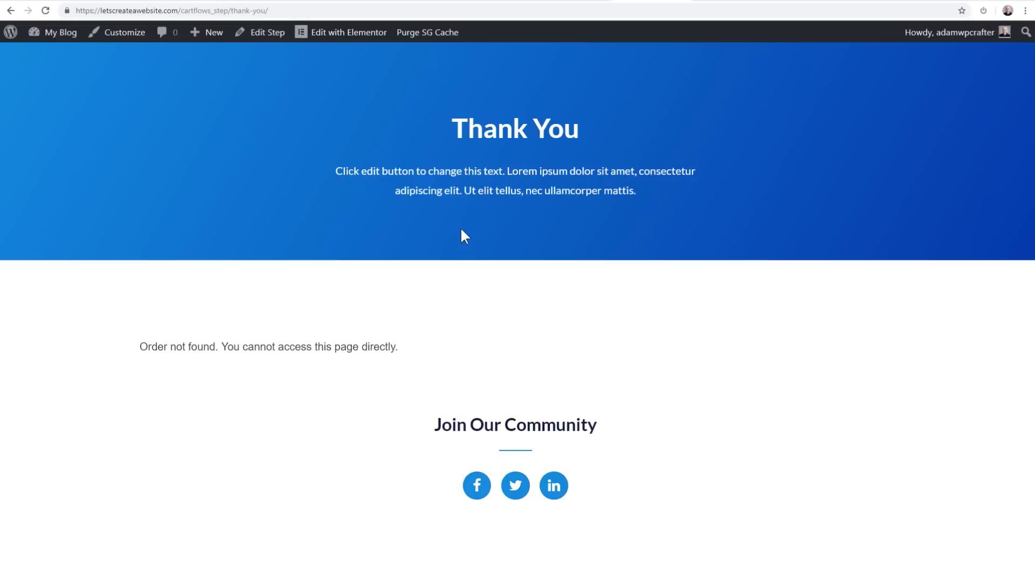
pyautogui.hotkey('alt', 'Left')
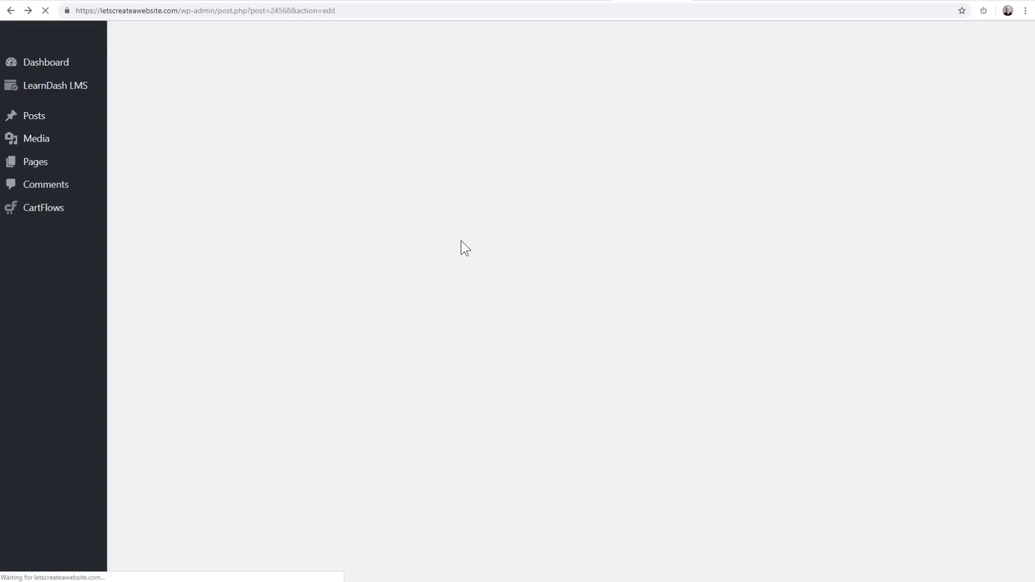
pyautogui.hotkey('alt', 'Left')
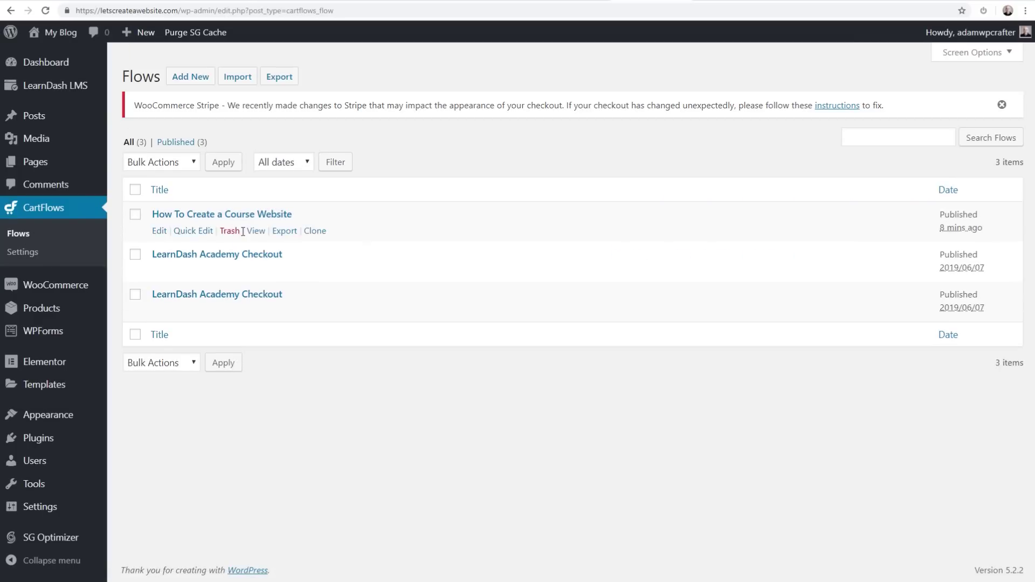
pyautogui.click(262, 294)
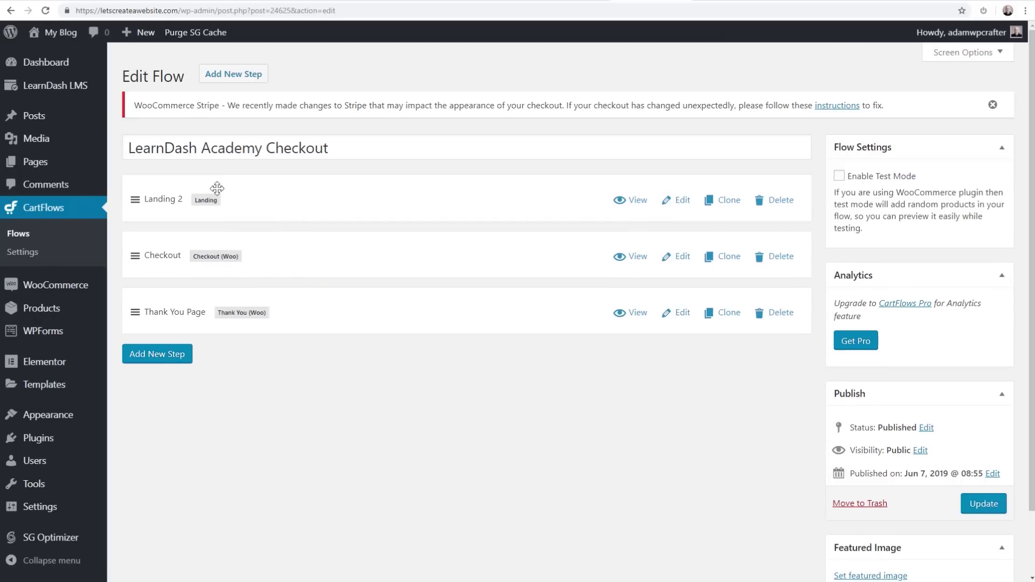
pyautogui.click(682, 202)
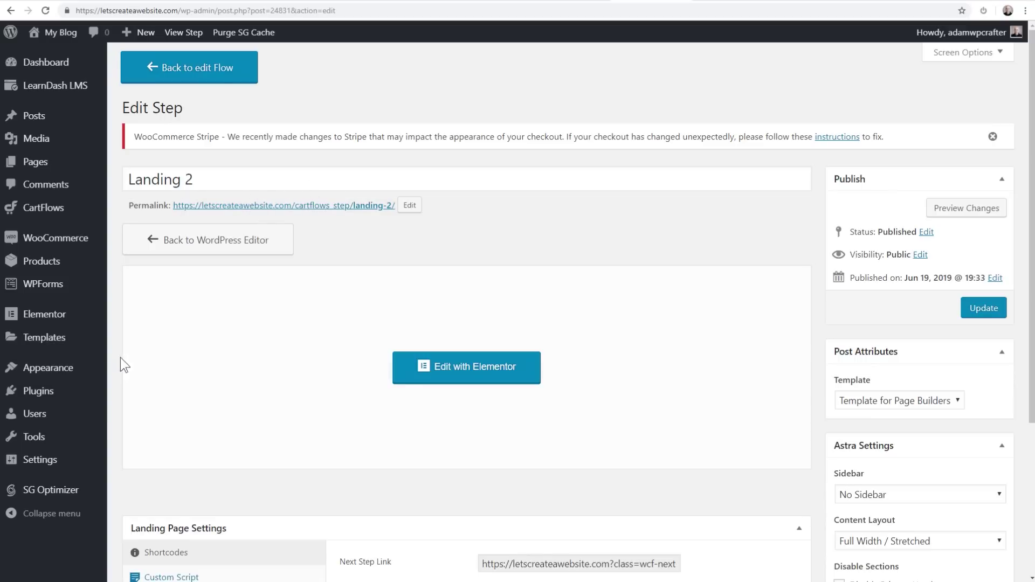
# Set the site's permalink structure to Post name and save the permalink settings.
pyautogui.moveTo(59, 469)
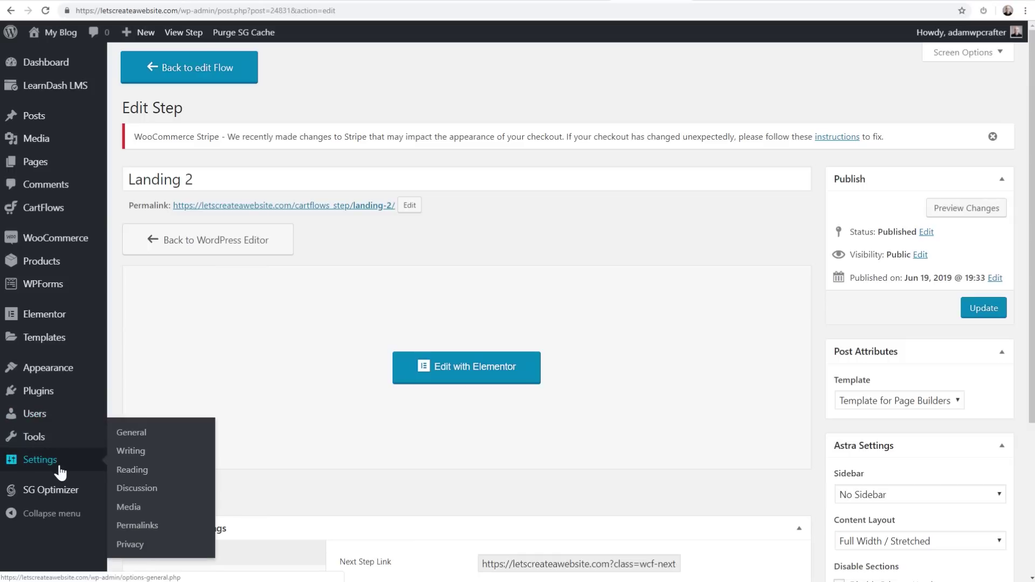
pyautogui.click(133, 526)
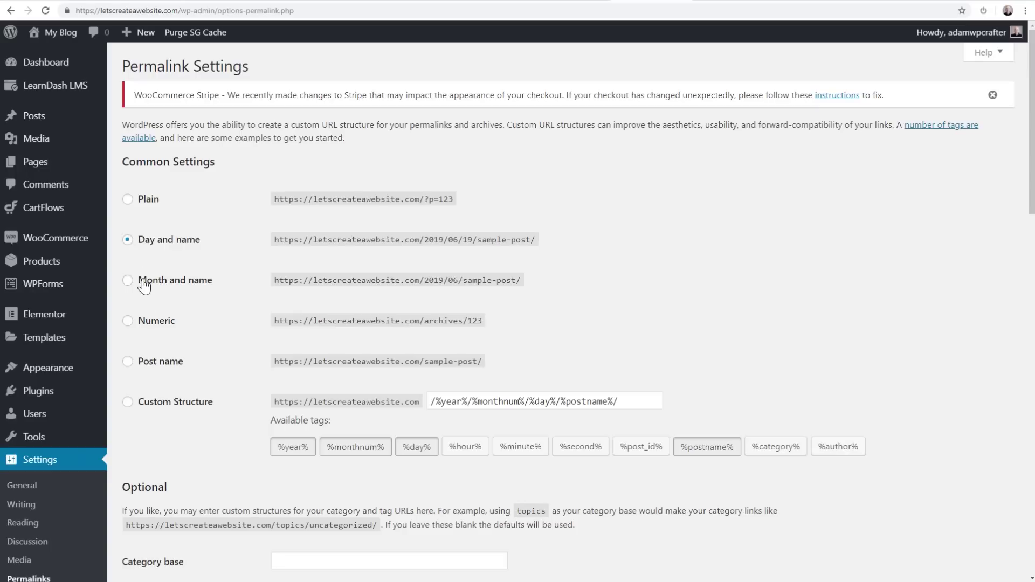
pyautogui.click(139, 366)
pyautogui.scroll(-18, 222, 299)
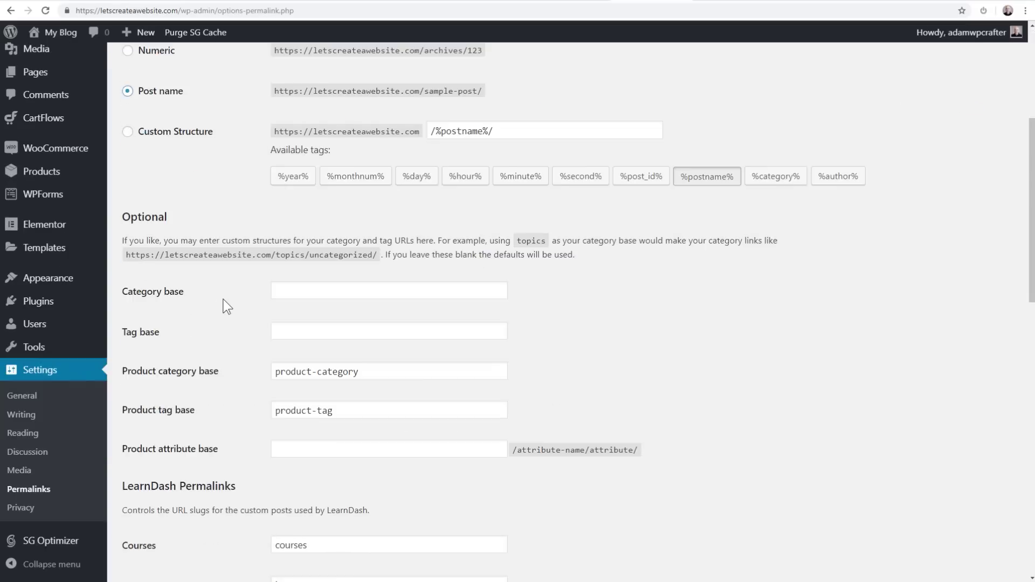
pyautogui.scroll(-2, 182, 345)
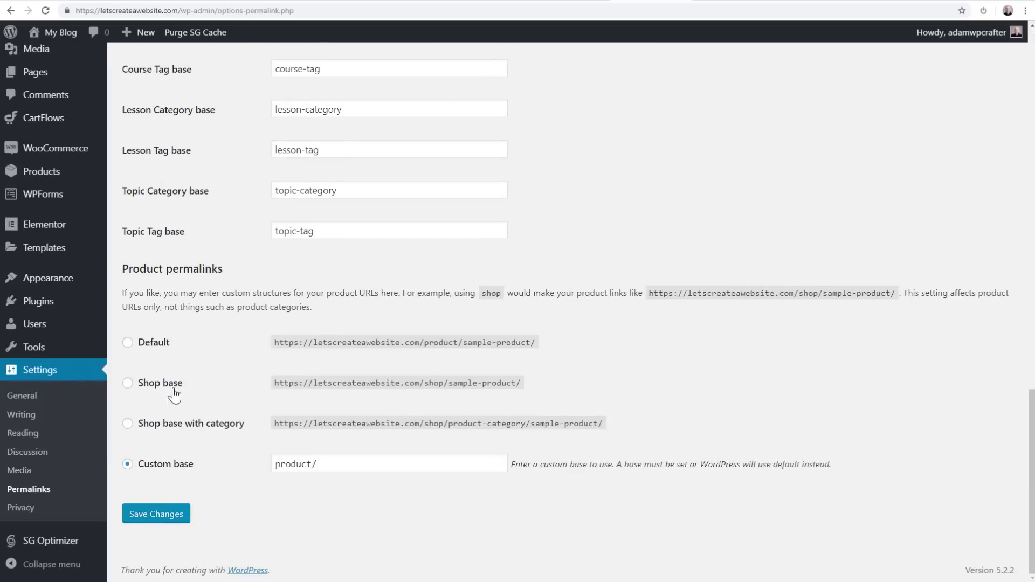
pyautogui.click(170, 520)
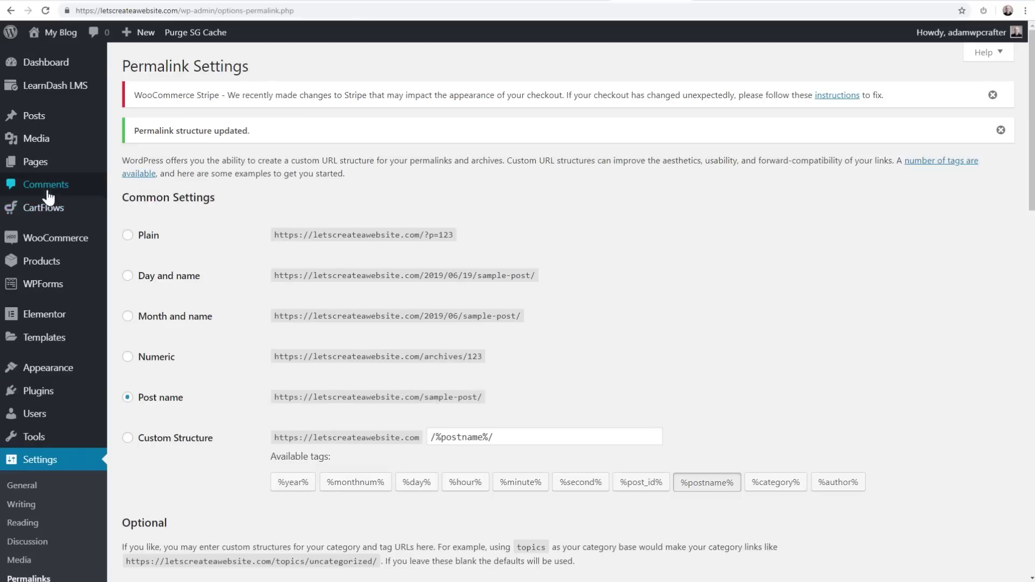
# Change the permalink slug of the last listed flow's Landing 2 step to make-a-course and update the step.
pyautogui.click(47, 207)
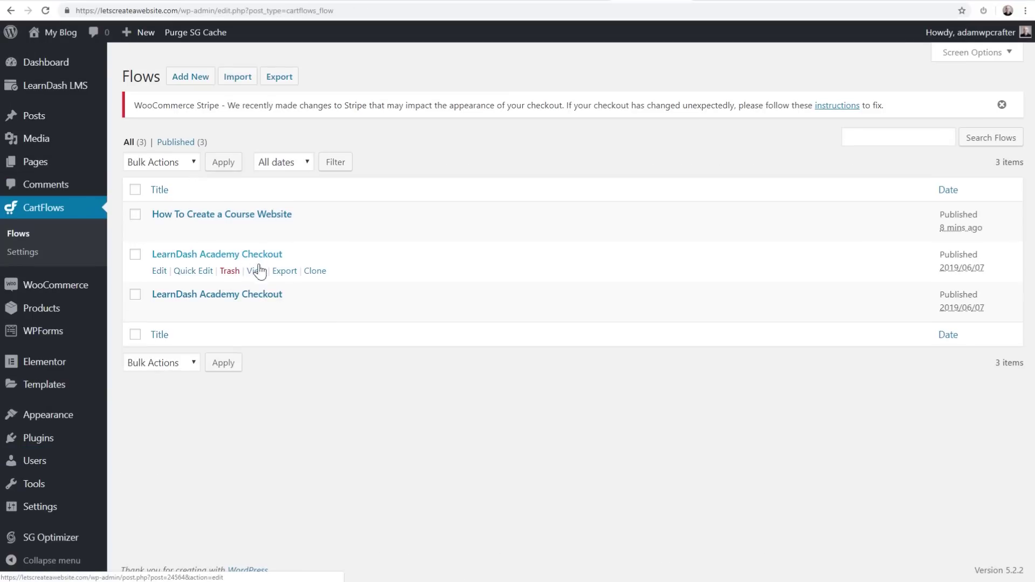
pyautogui.click(249, 297)
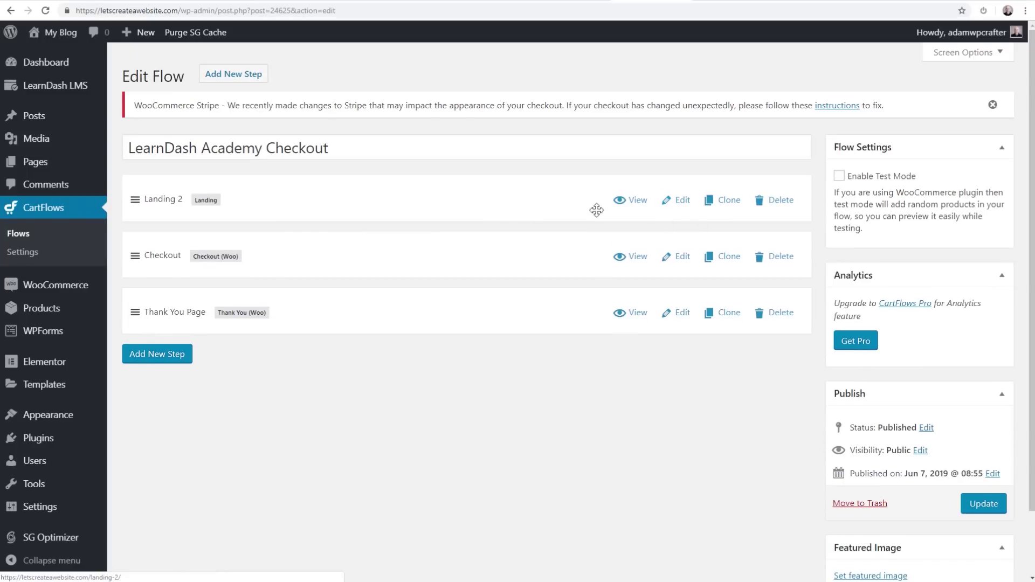
pyautogui.click(680, 200)
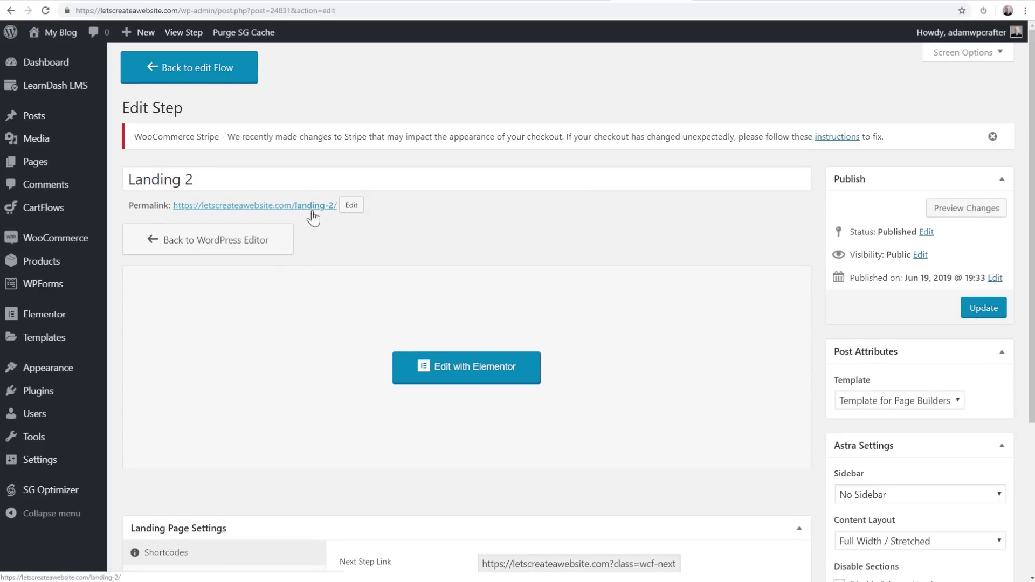
pyautogui.click(351, 206)
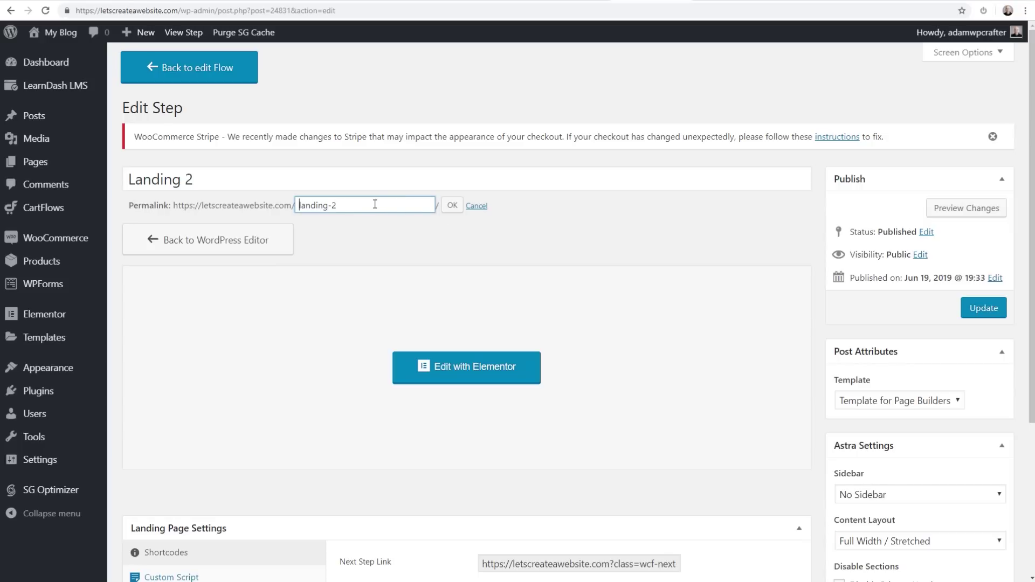
pyautogui.moveTo(375, 205); pyautogui.dragTo(270, 204)
pyautogui.write('make a course')
pyautogui.click(446, 206)
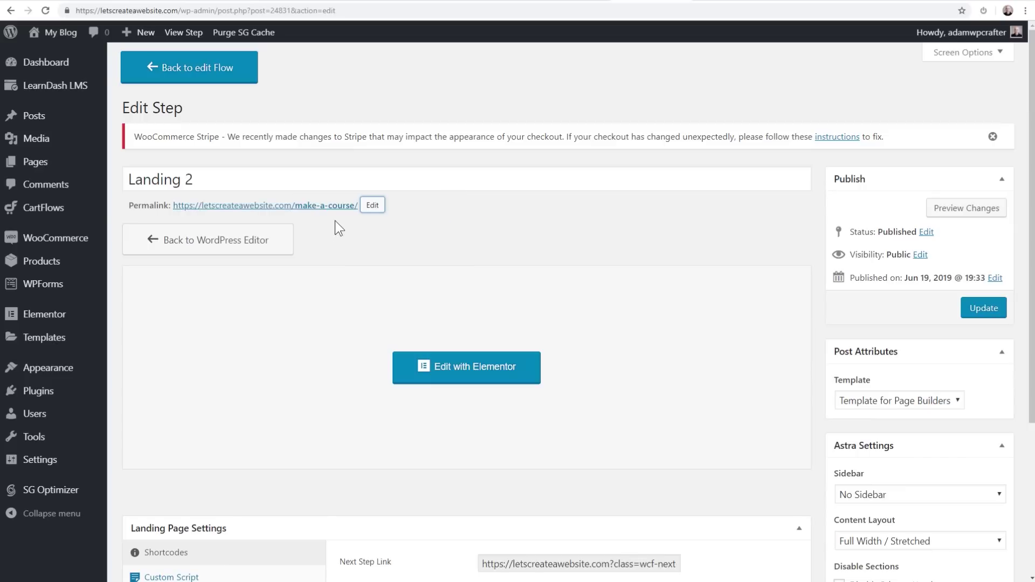
pyautogui.moveTo(215, 180); pyautogui.dragTo(125, 180)
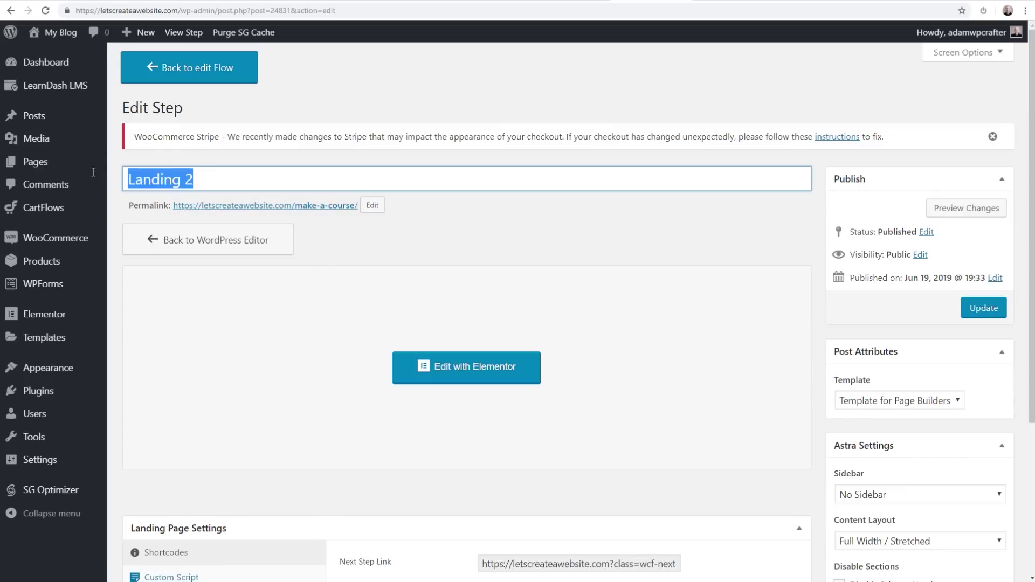
pyautogui.click(970, 309)
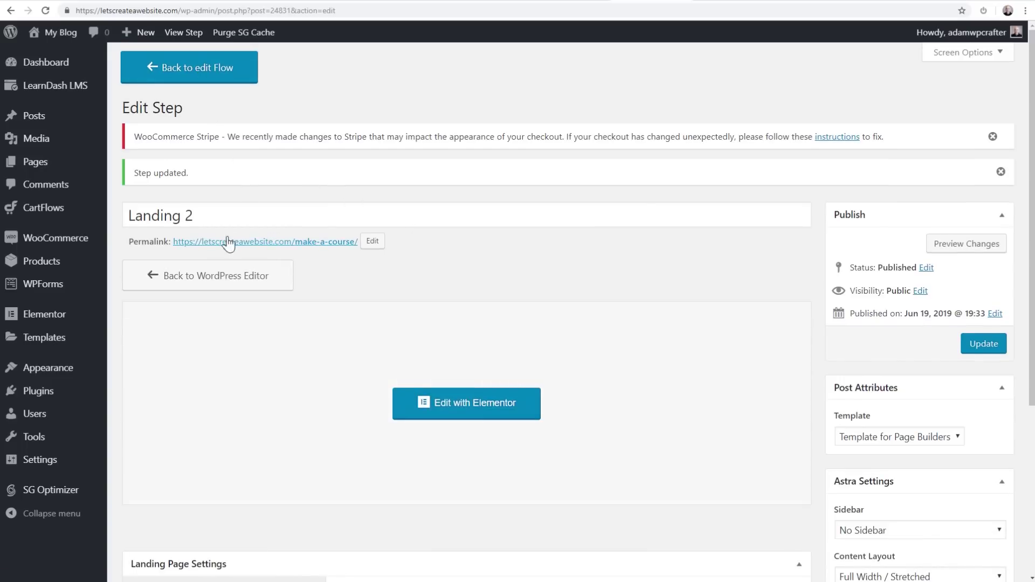
# Return to the flow, view its Checkout step's live page, and copy the page's URL.
pyautogui.click(181, 77)
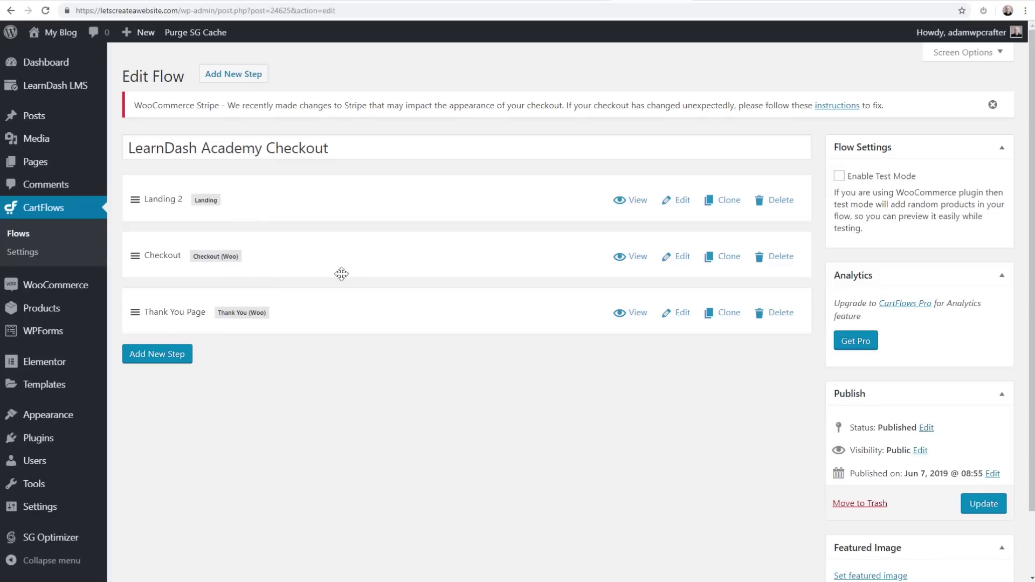
pyautogui.click(629, 262)
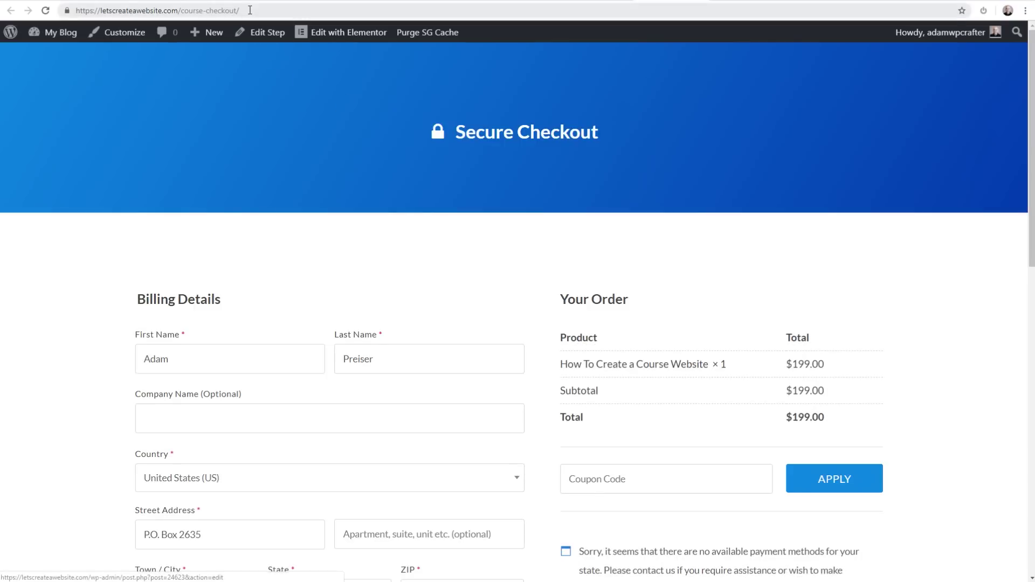
pyautogui.click(249, 10)
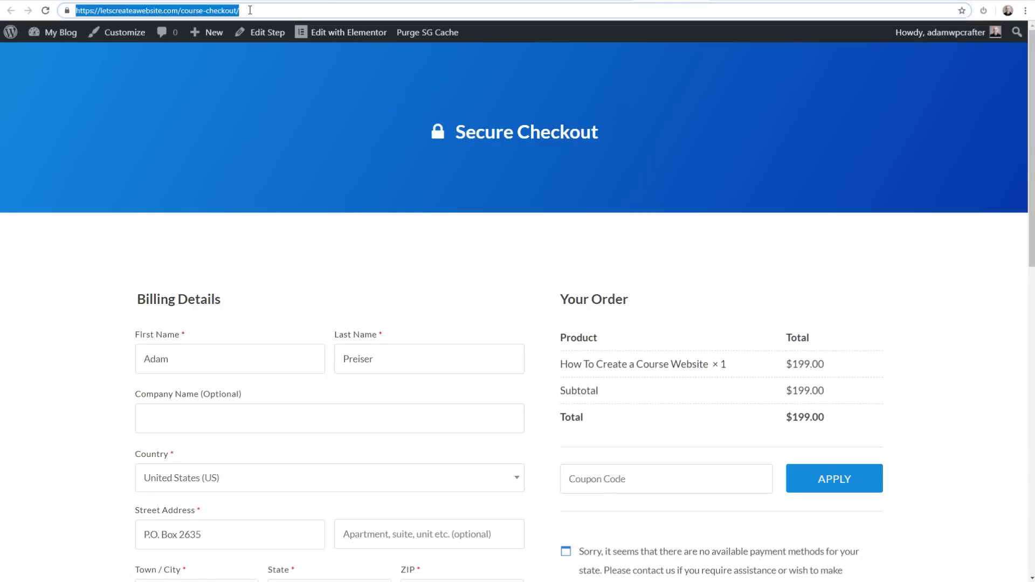
pyautogui.click(249, 10)
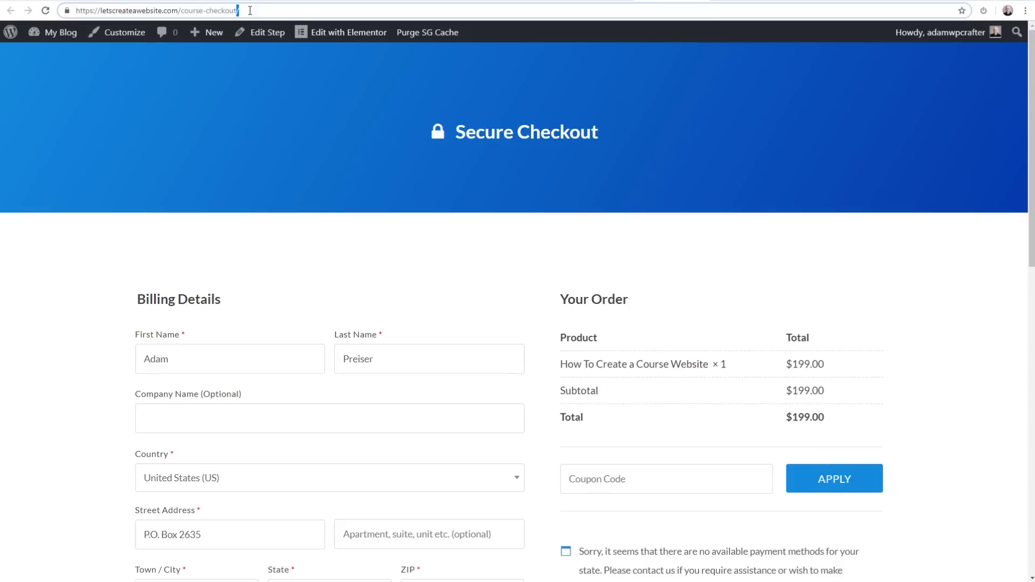
pyautogui.tripleClick(250, 10)
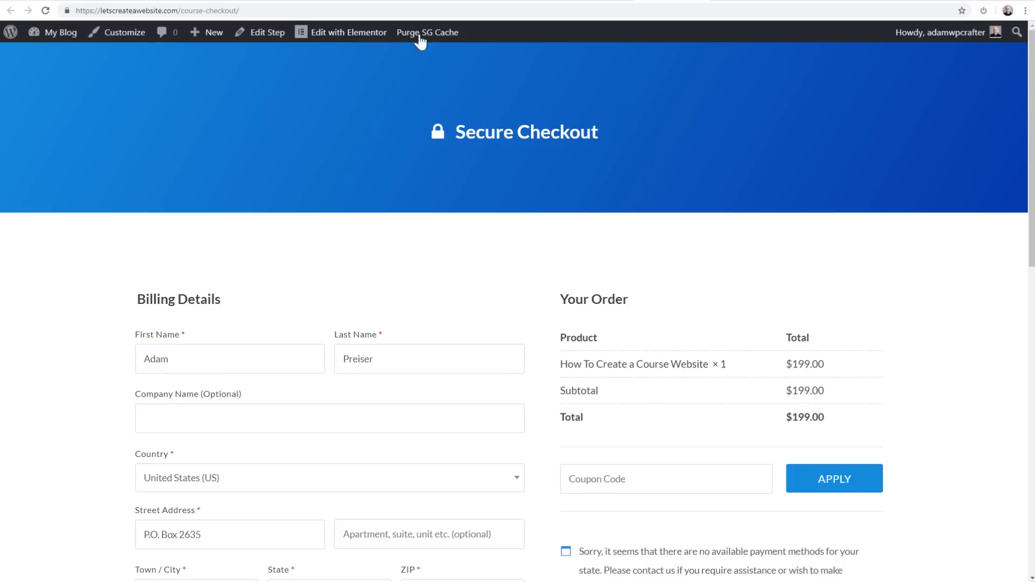
# Open the access settings of the LearnDash course How To Make An Online Course Website.
pyautogui.click(458, 2)
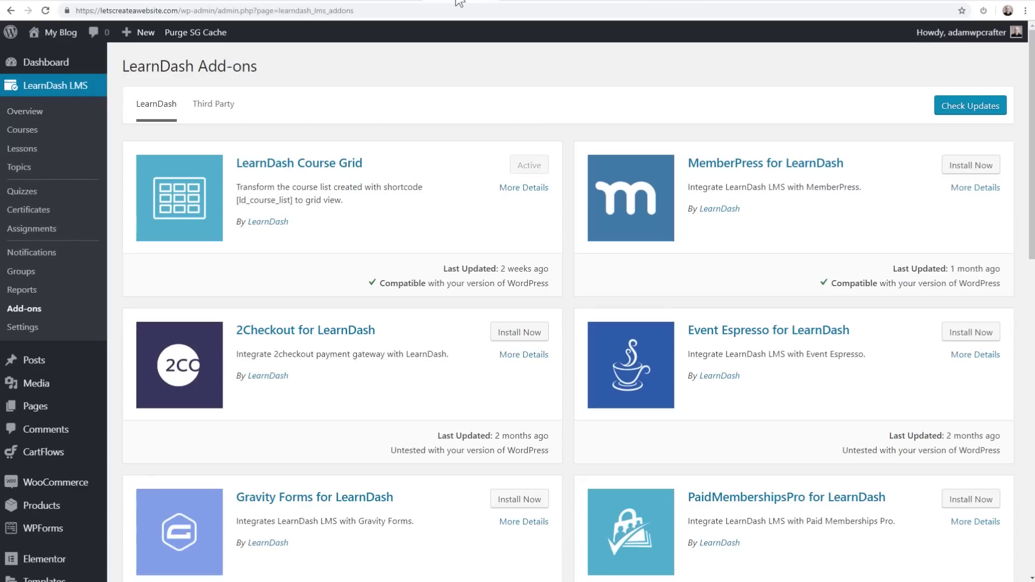
pyautogui.click(39, 111)
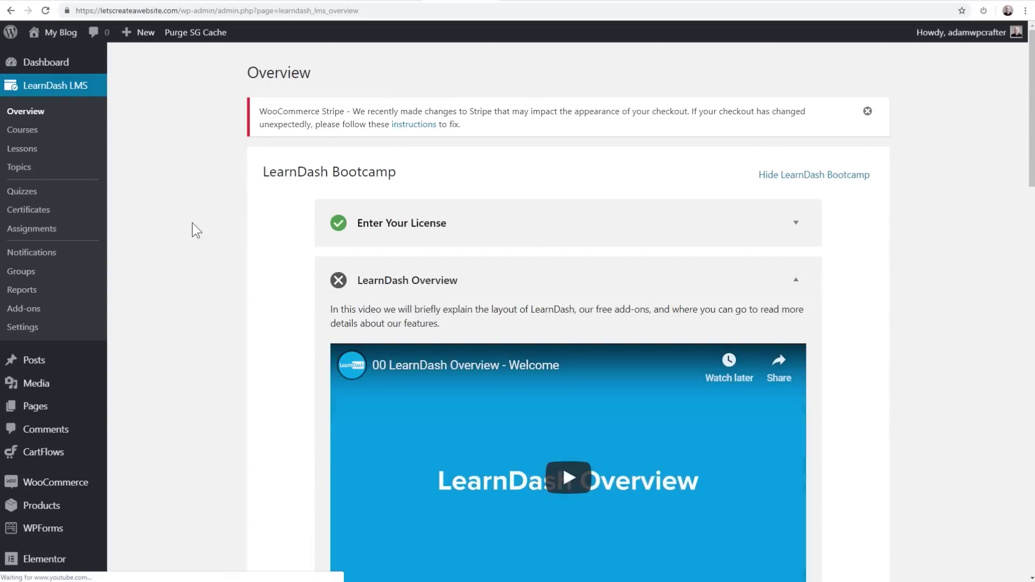
pyautogui.click(22, 130)
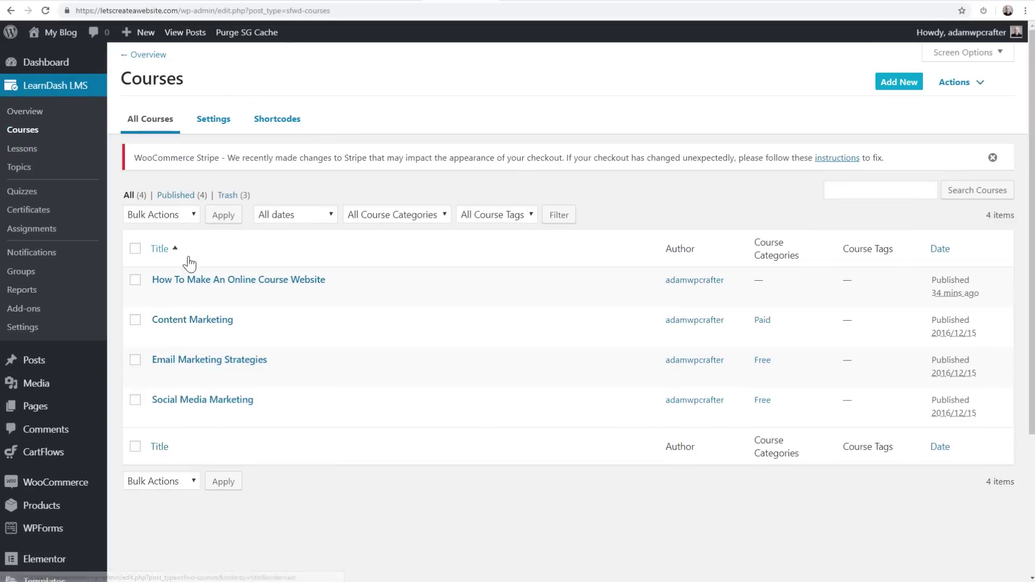
pyautogui.click(193, 280)
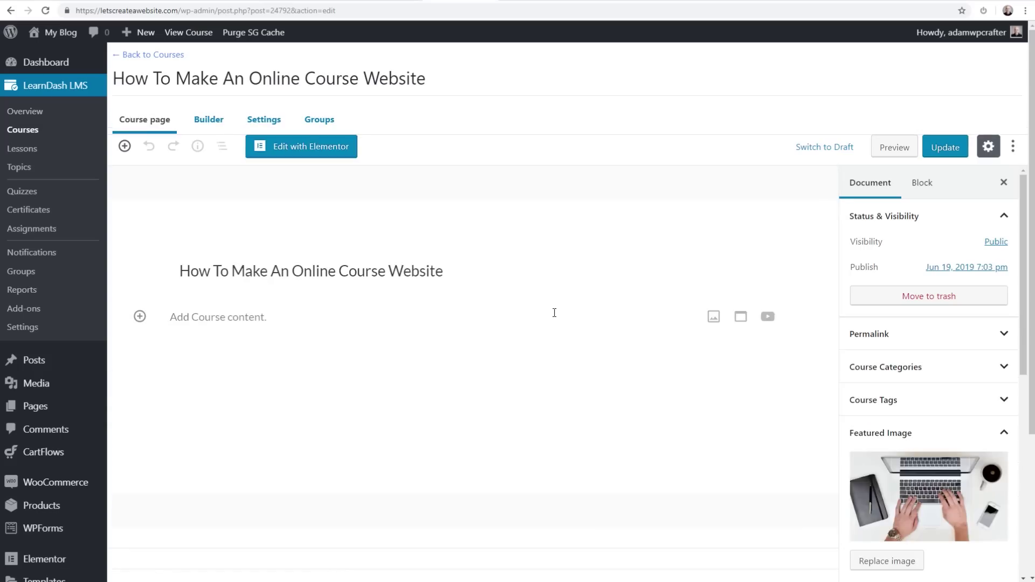
pyautogui.click(264, 120)
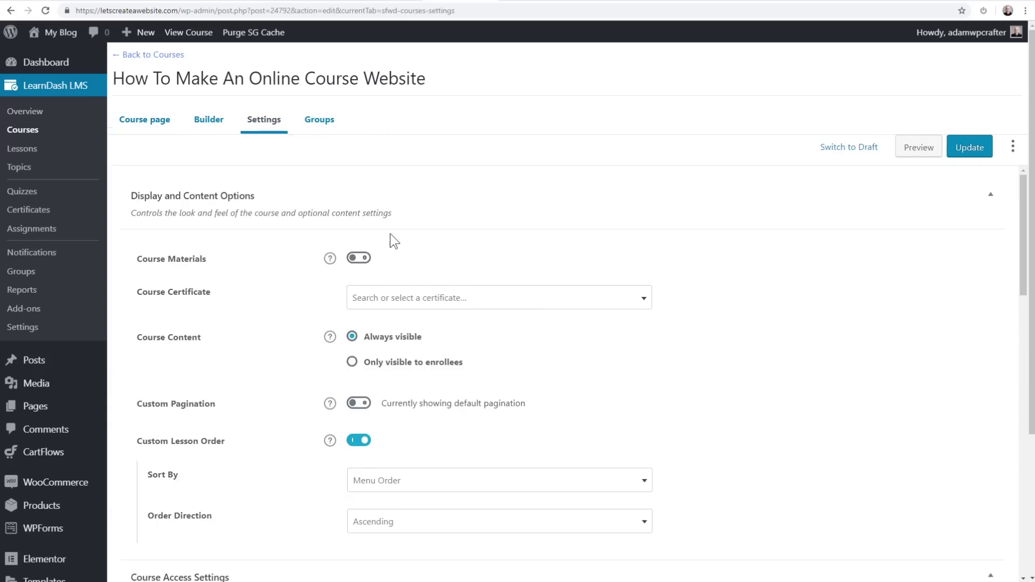
pyautogui.scroll(-9, 389, 234)
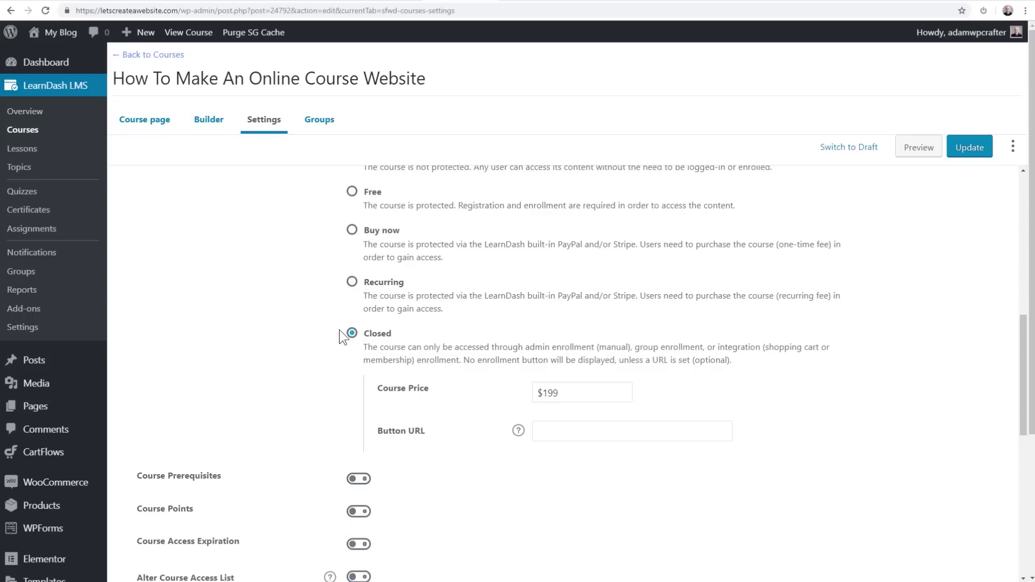
pyautogui.click(568, 431)
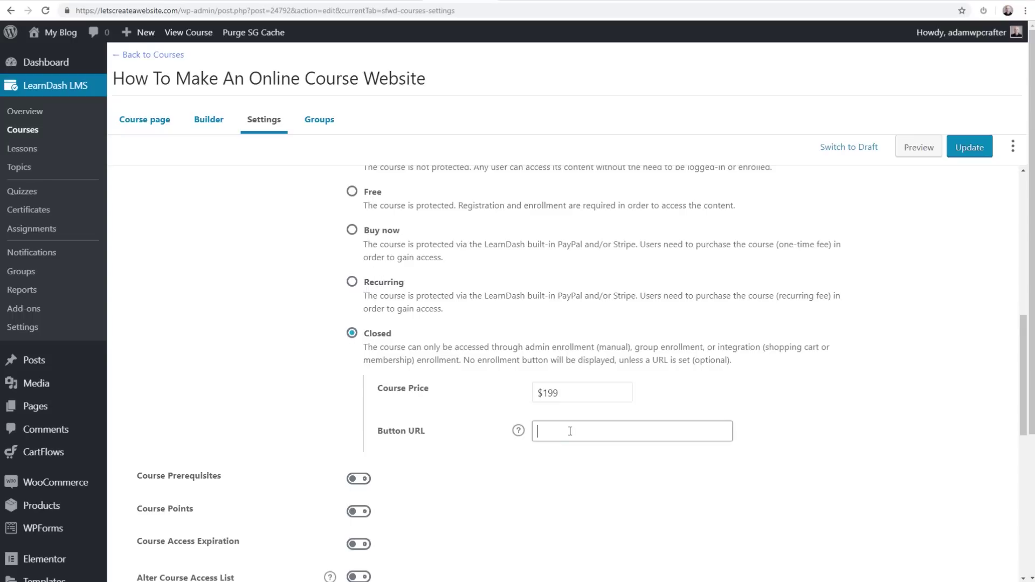
pyautogui.write('https://letscreateawebsite.com/course-checkout/')
pyautogui.moveTo(702, 434); pyautogui.dragTo(497, 450)
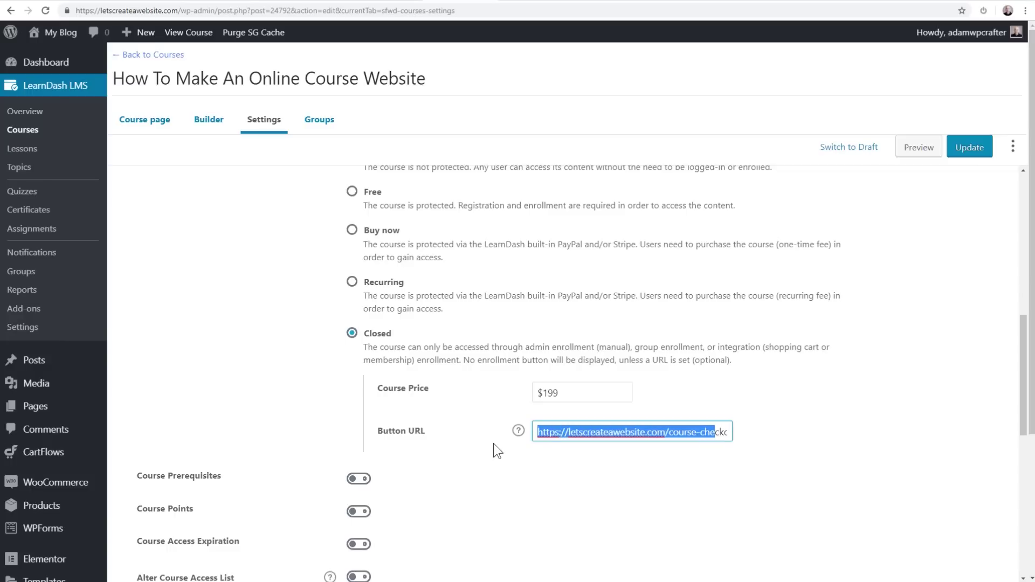
pyautogui.click(706, 429)
pyautogui.moveTo(723, 435); pyautogui.dragTo(749, 433)
pyautogui.click(918, 242)
pyautogui.click(978, 157)
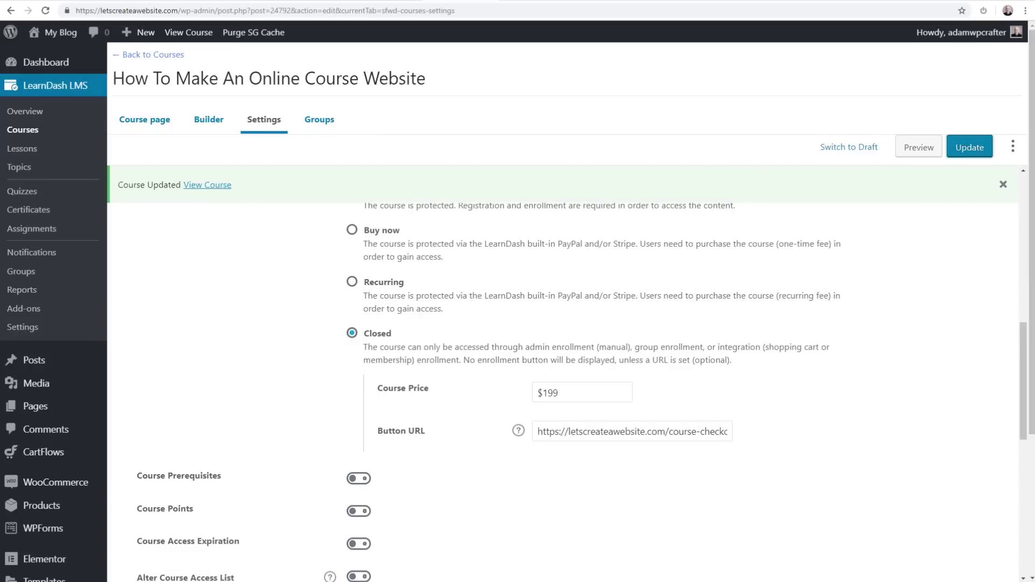
# Reload the public course page in the incognito window and follow its Take this Course link to the checkout page.
pyautogui.hotkey('alt', 'Tab')
pyautogui.click(469, 19)
pyautogui.press('Return')
pyautogui.scroll(3, 555, 70)
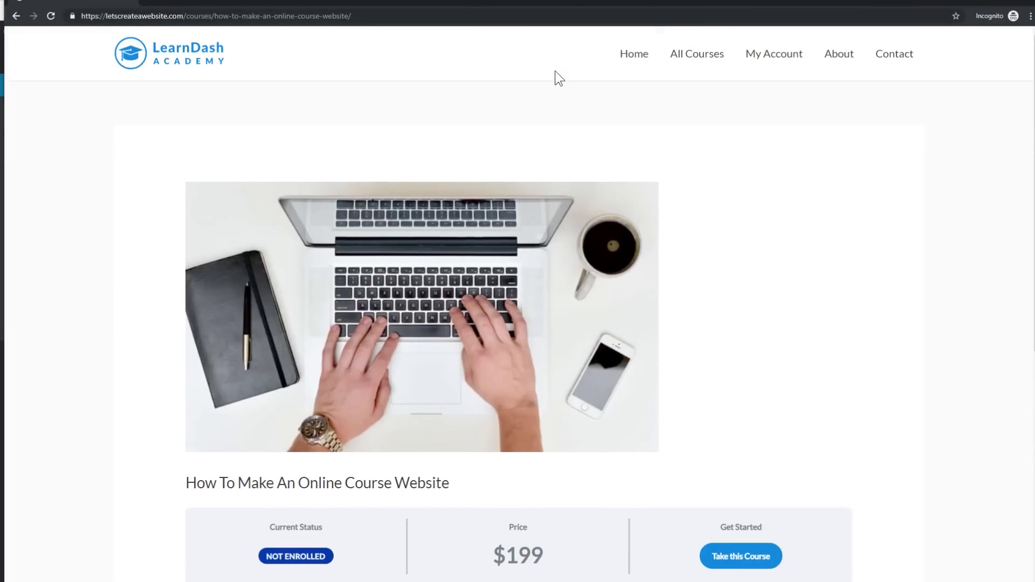
pyautogui.scroll(-4, 580, 133)
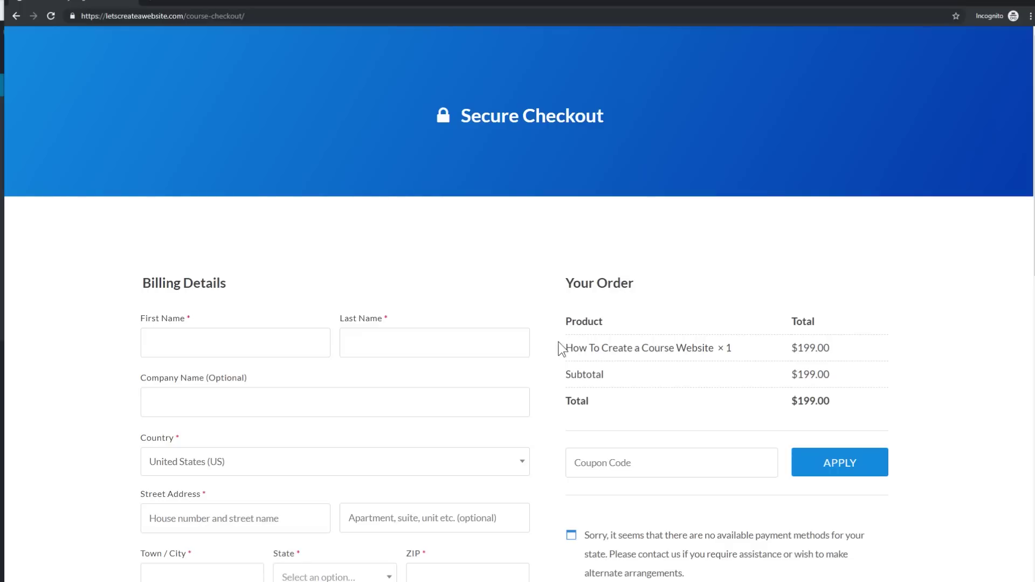
# Review the checkout page's billing form, order summary and payment section.
pyautogui.scroll(-7, 507, 315)
pyautogui.scroll(-5, 507, 316)
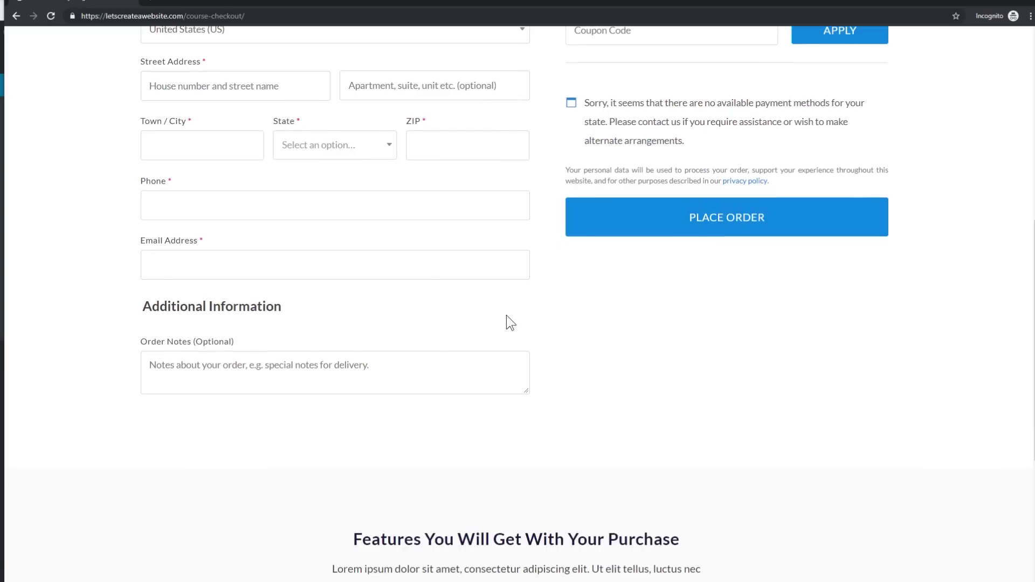
pyautogui.scroll(13, 506, 316)
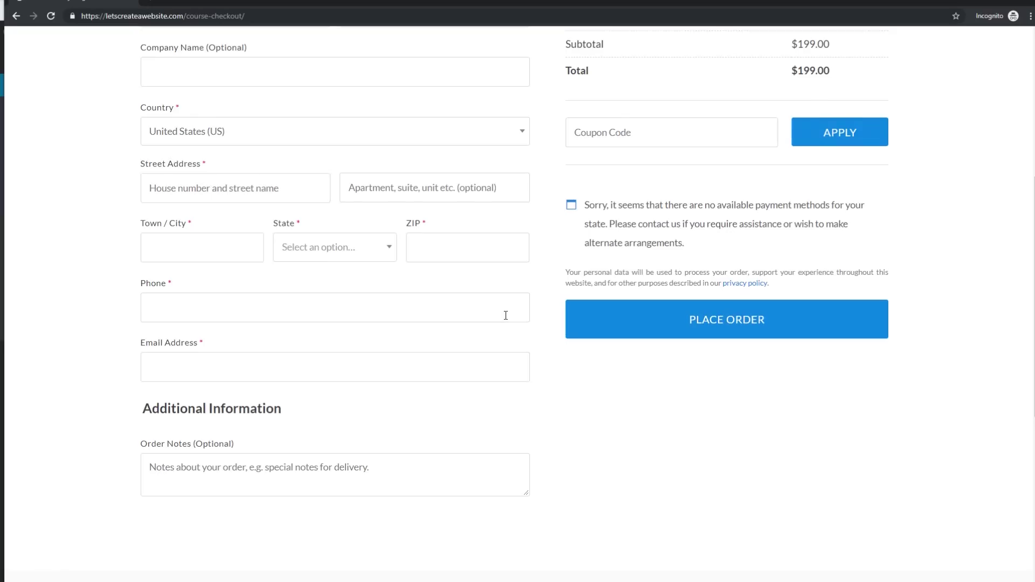
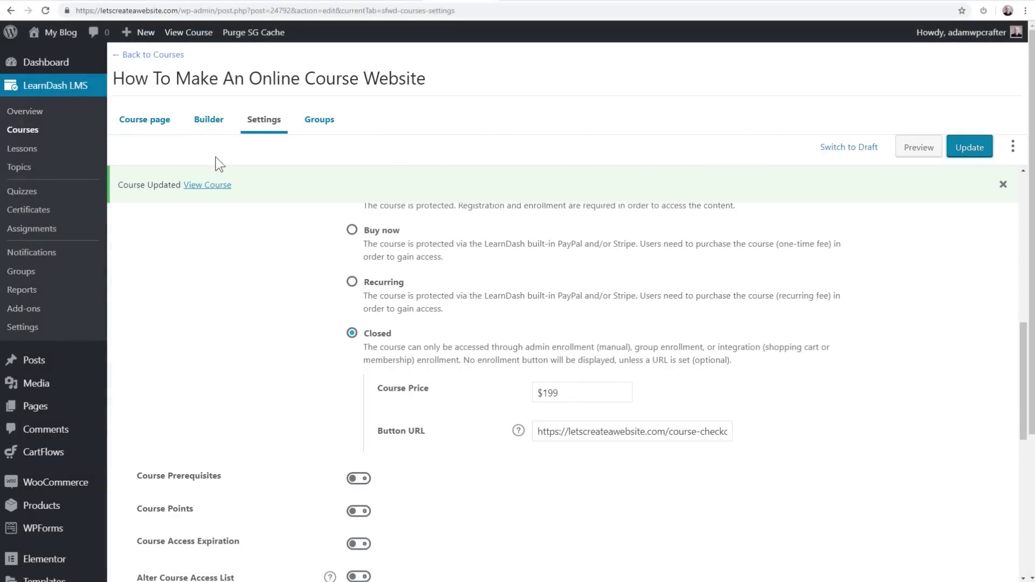
# View the live course page, go to My Account, and examine the profile area and the Your Courses list.
pyautogui.click(211, 186)
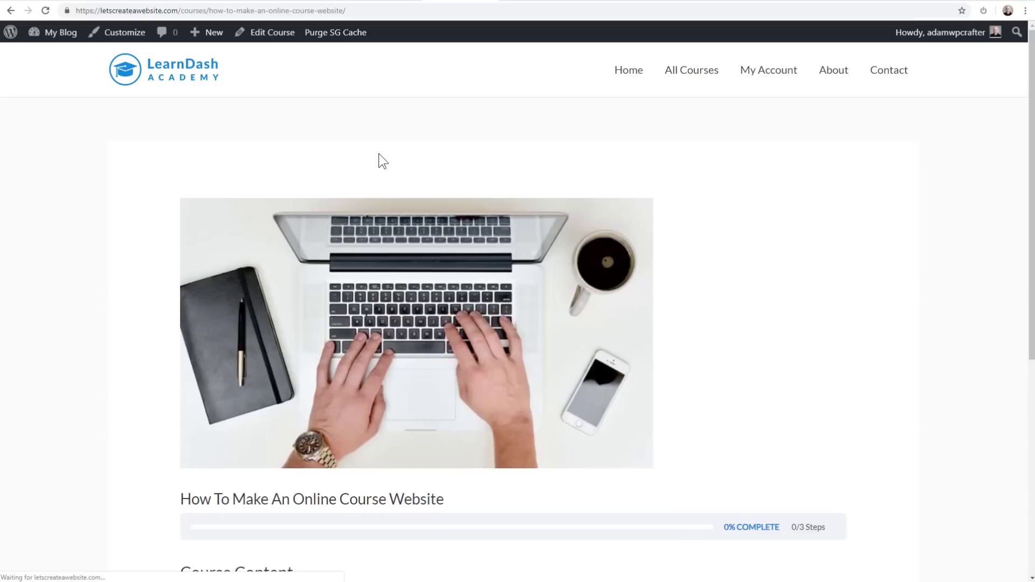
pyautogui.click(772, 75)
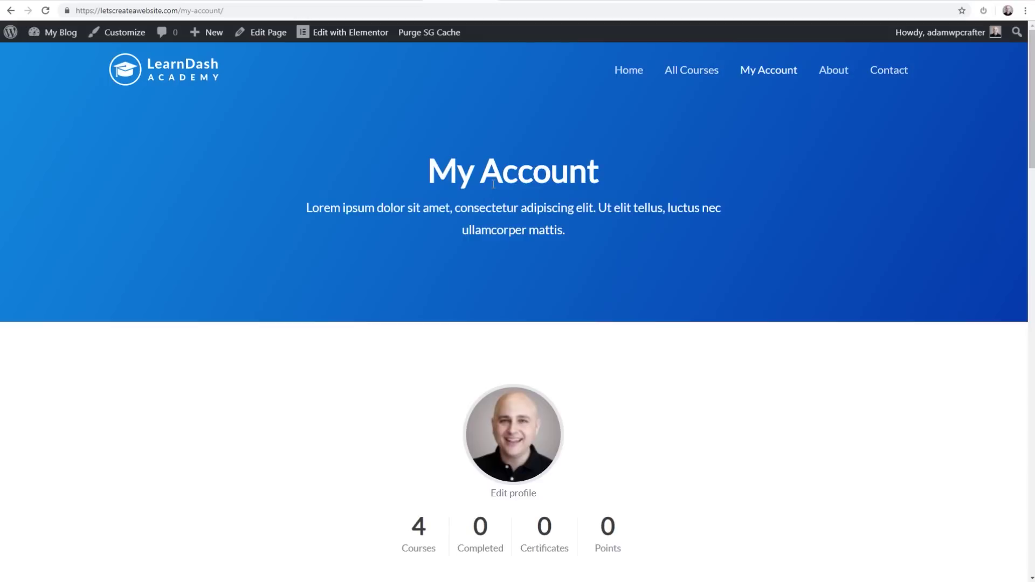
pyautogui.scroll(-7, 498, 164)
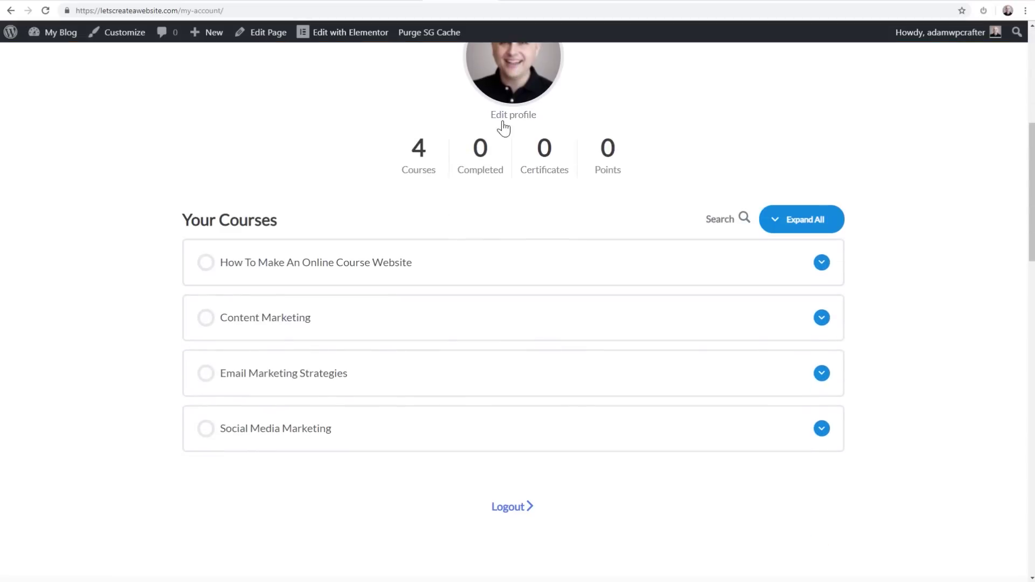
pyautogui.scroll(3, 517, 226)
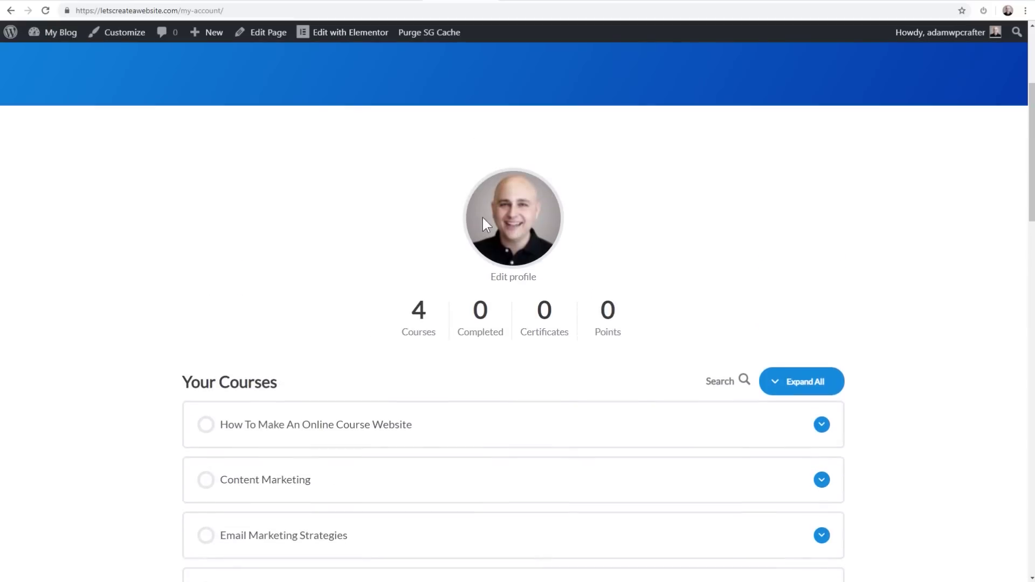
pyautogui.scroll(-1, 446, 220)
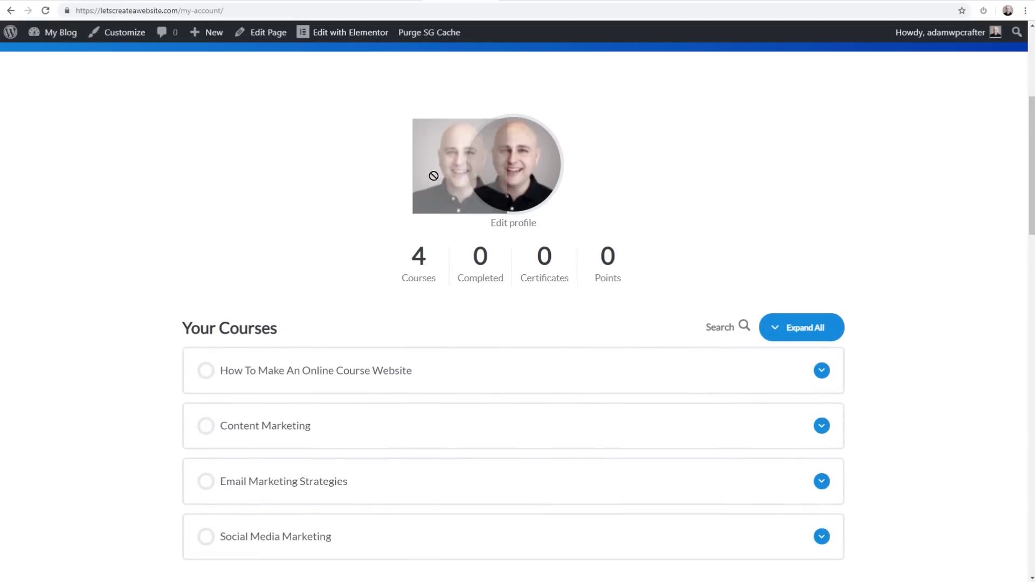
pyautogui.scroll(-1, 574, 175)
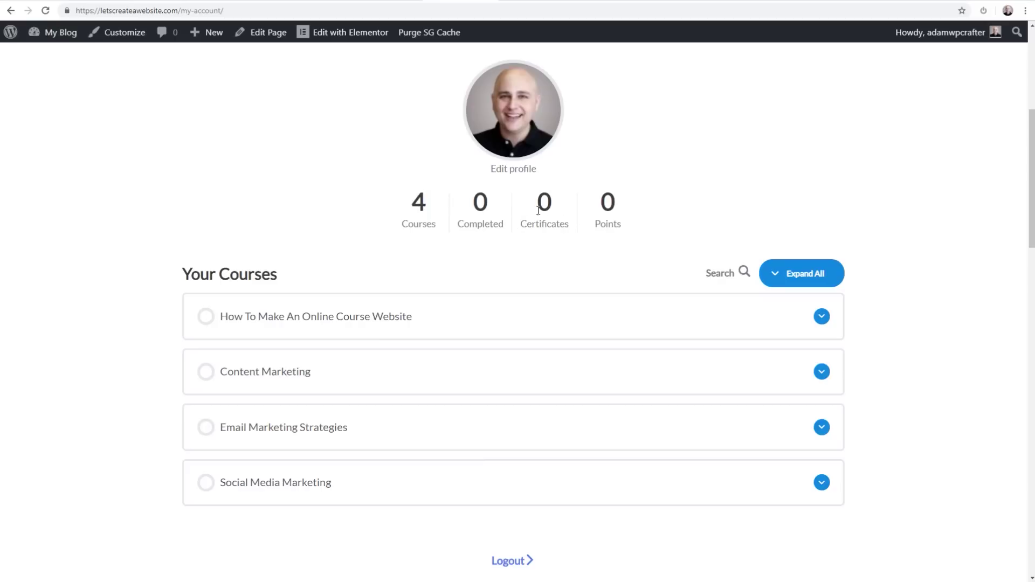
pyautogui.scroll(-2, 491, 211)
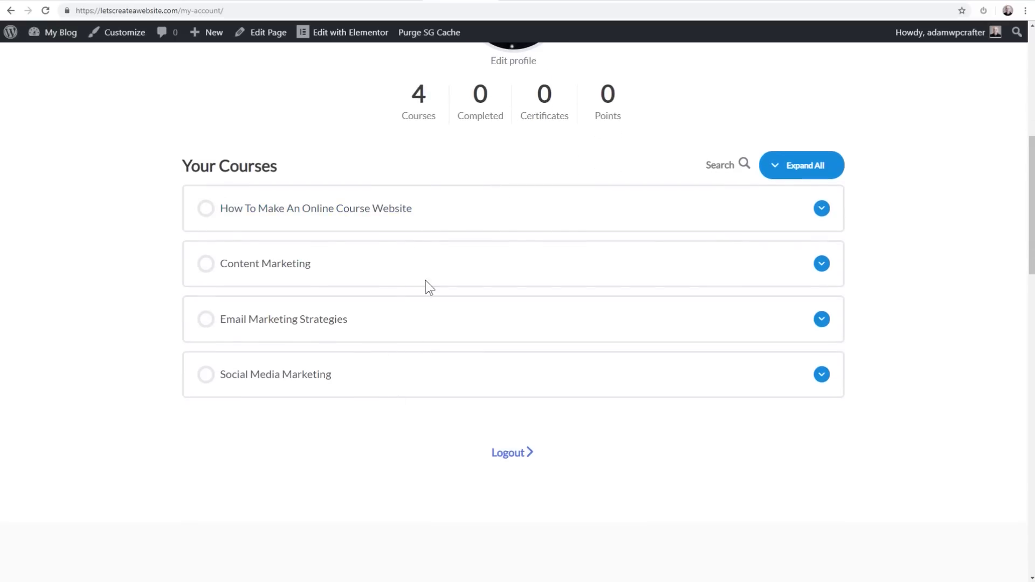
pyautogui.scroll(5, 461, 325)
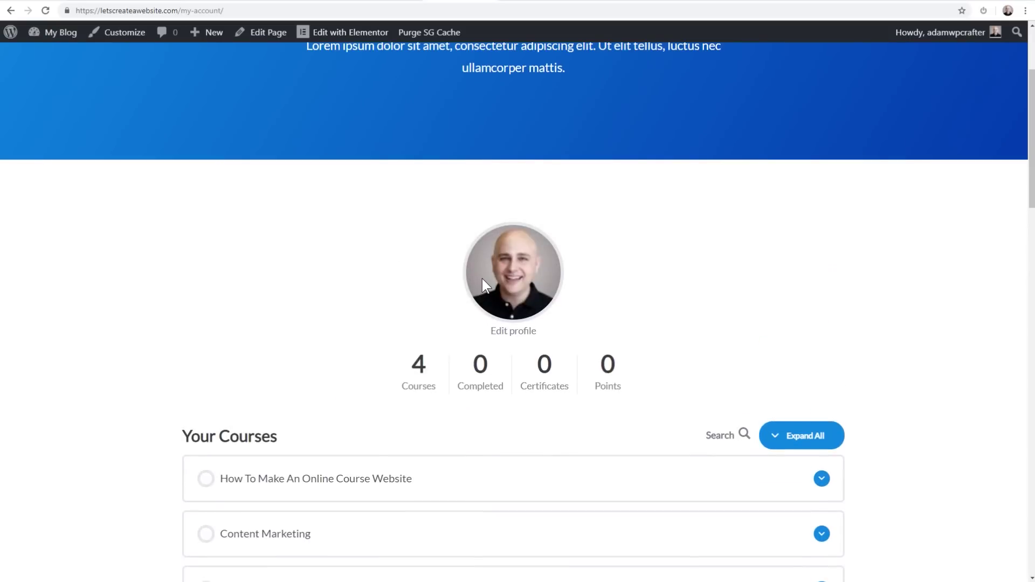
pyautogui.scroll(-4, 402, 273)
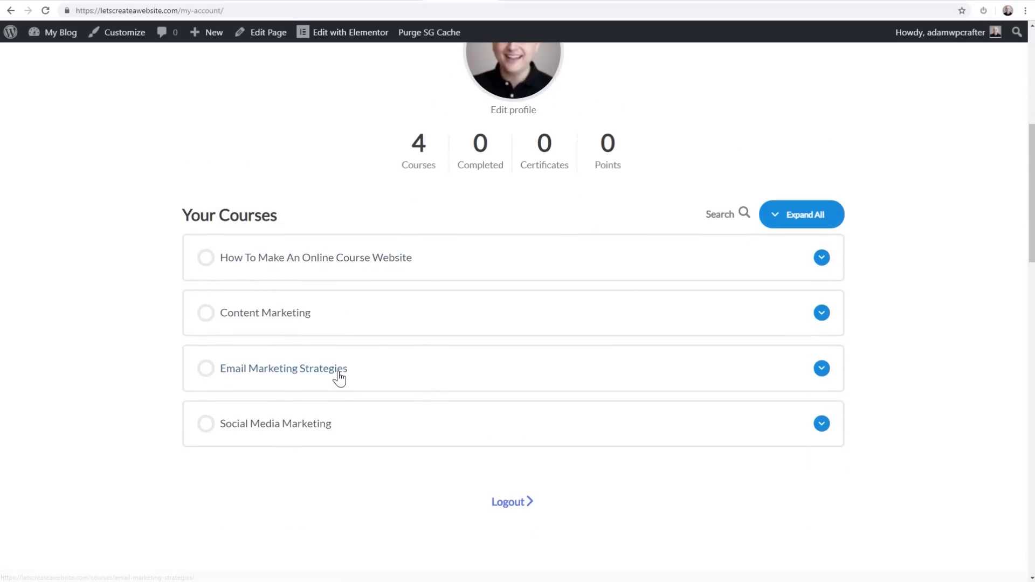
# Examine the rest of the My Account page, including the Our Most Popular Courses section.
pyautogui.scroll(-5, 338, 372)
pyautogui.scroll(-6, 338, 371)
pyautogui.scroll(7, 338, 369)
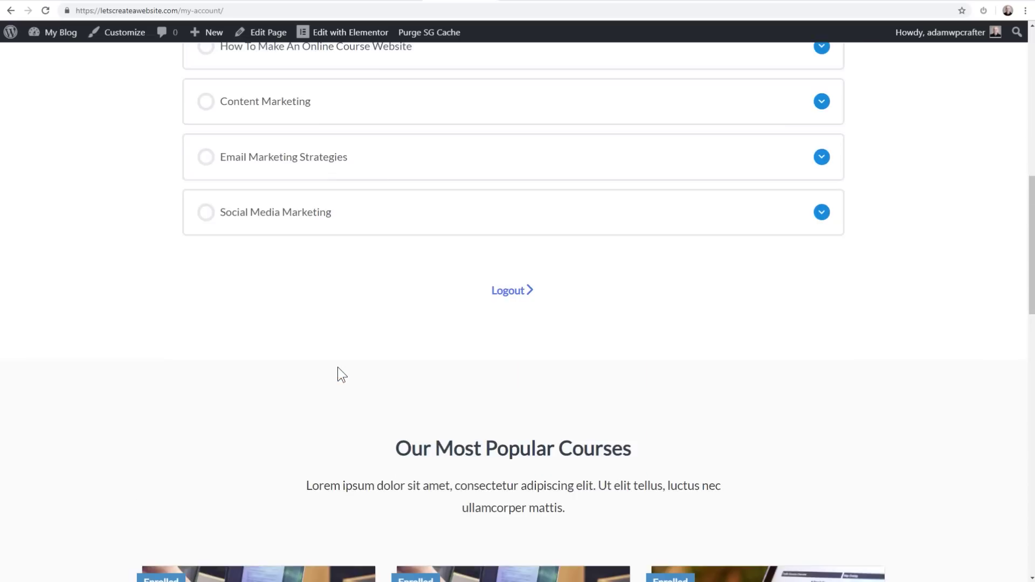
pyautogui.scroll(-12, 338, 367)
pyautogui.scroll(-1, 437, 396)
pyautogui.scroll(20, 436, 394)
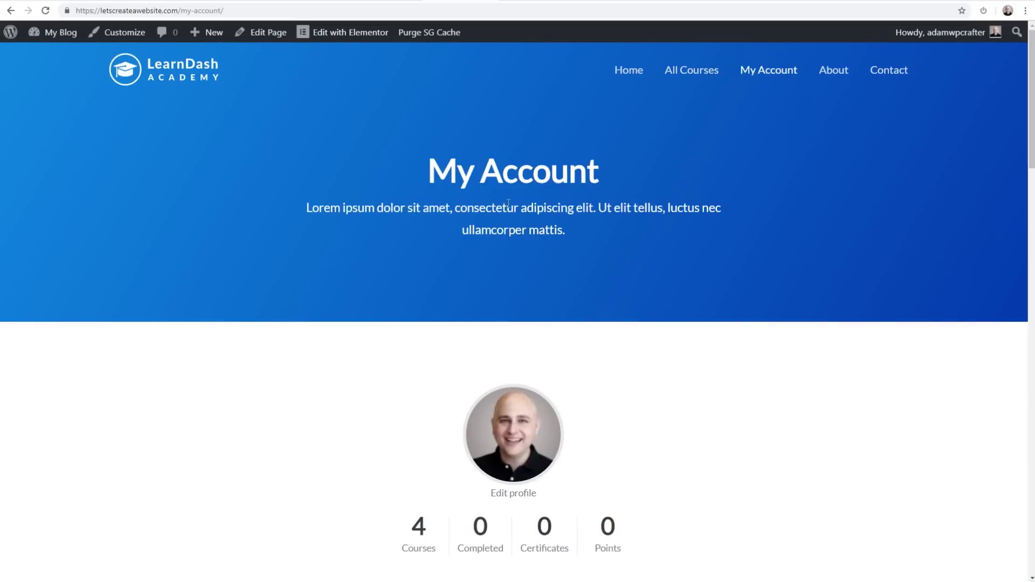
# Open the My Account page in Elementor and inspect the shortcode behind its profile section.
pyautogui.click(338, 32)
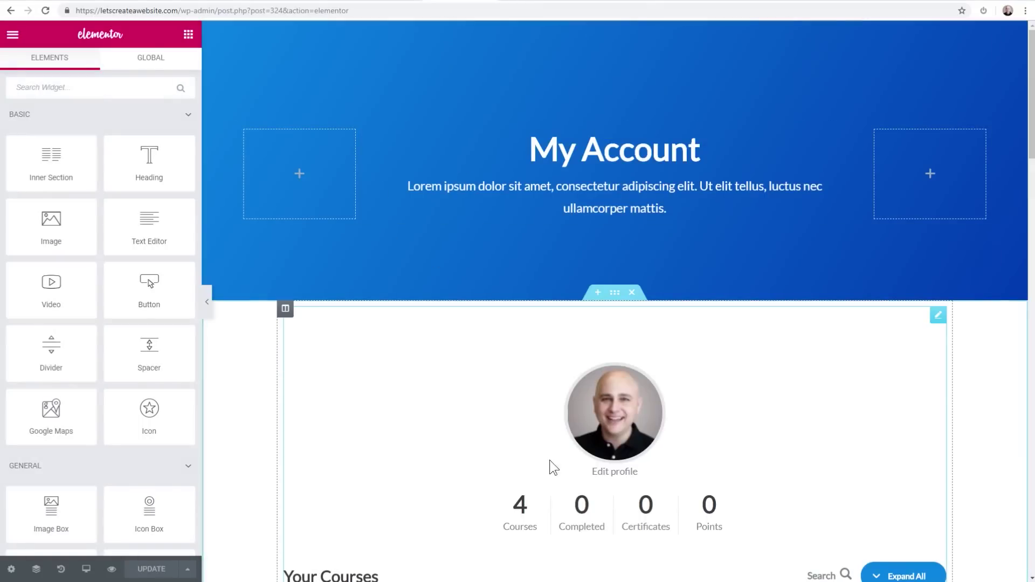
pyautogui.click(605, 460)
pyautogui.moveTo(85, 183); pyautogui.dragTo(23, 186)
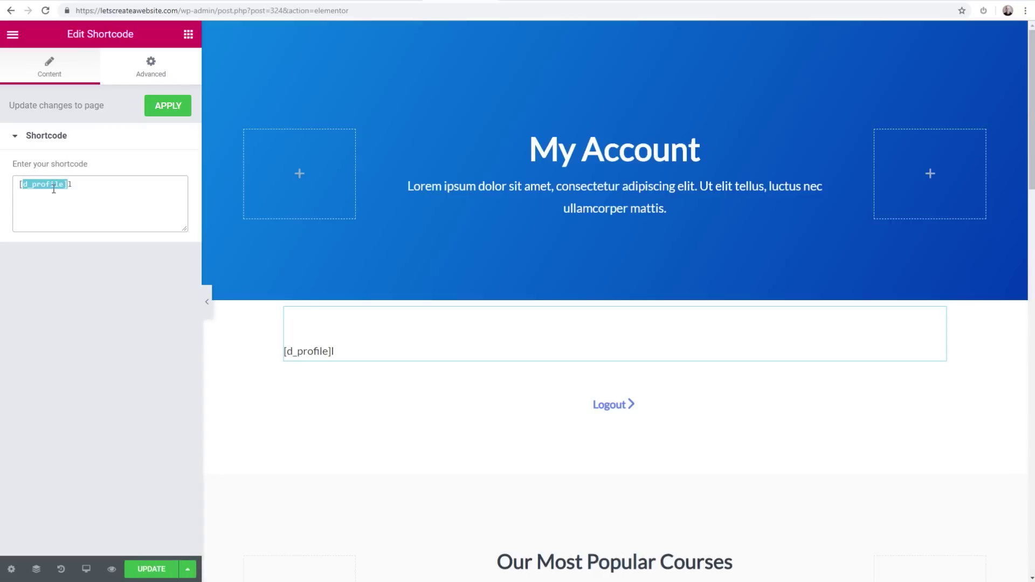
pyautogui.moveTo(54, 188); pyautogui.dragTo(73, 186)
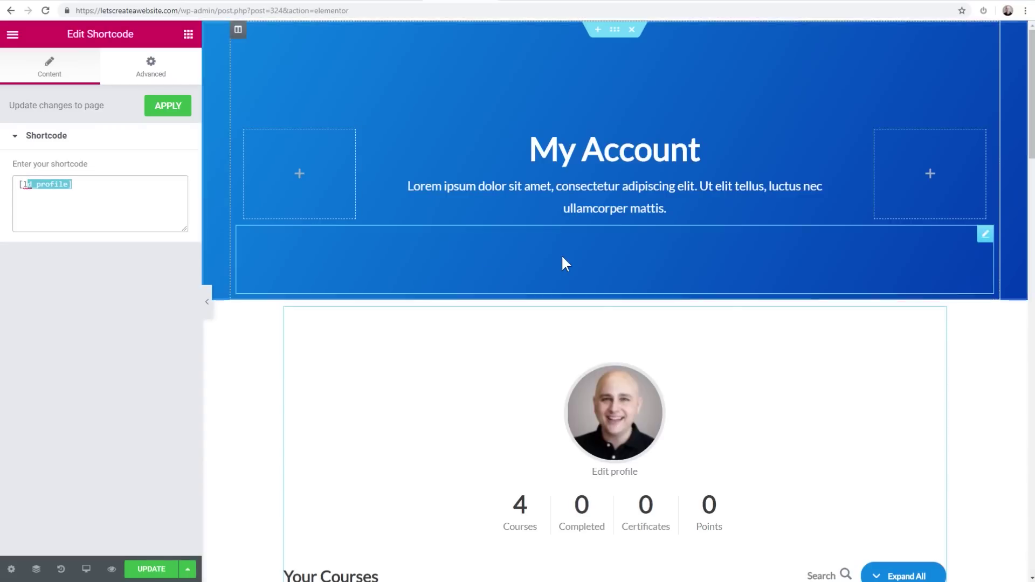
# Change the hero title to "My Account Page" and update the page.
pyautogui.click(586, 152)
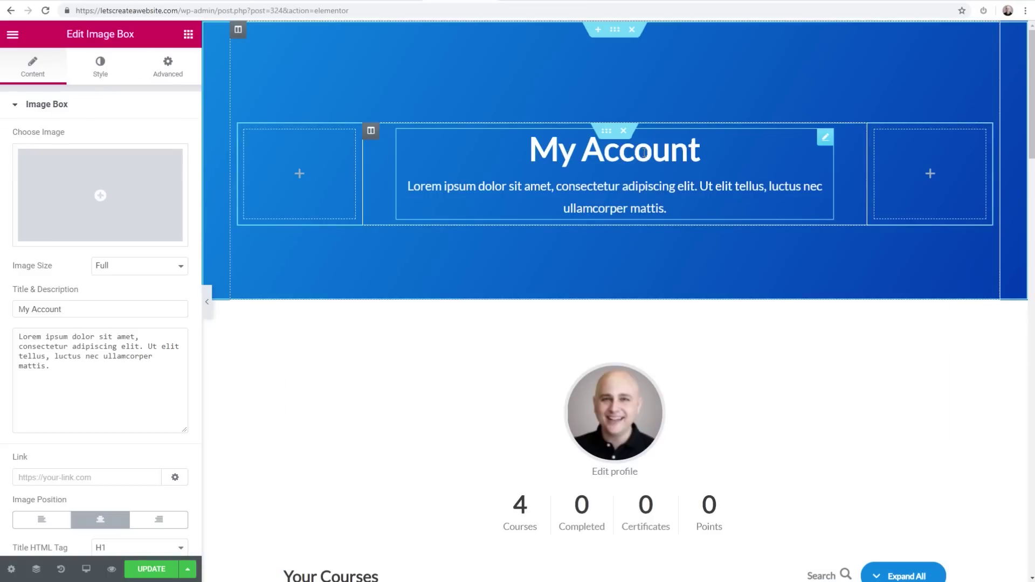
pyautogui.write('P')
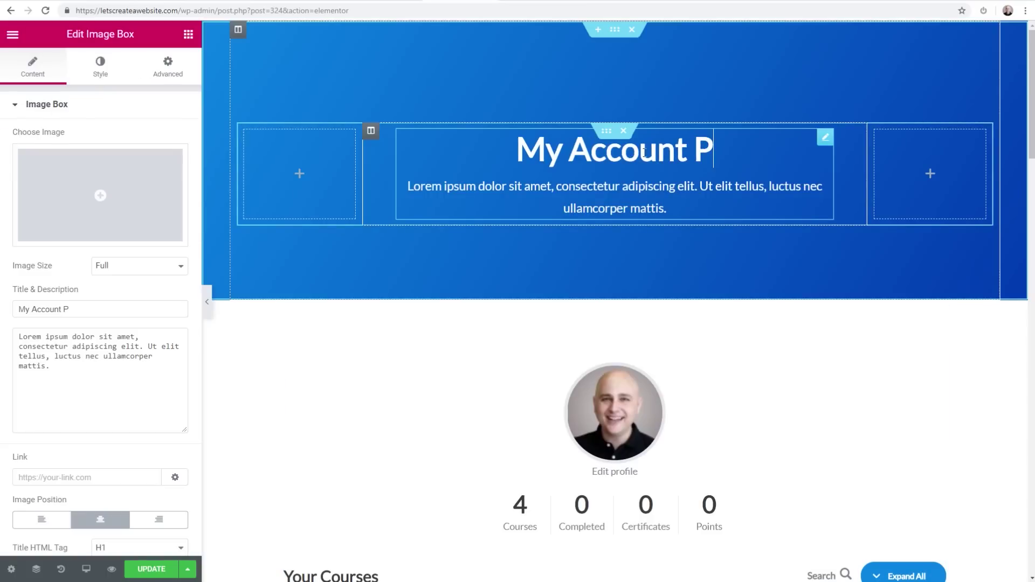
pyautogui.write('age')
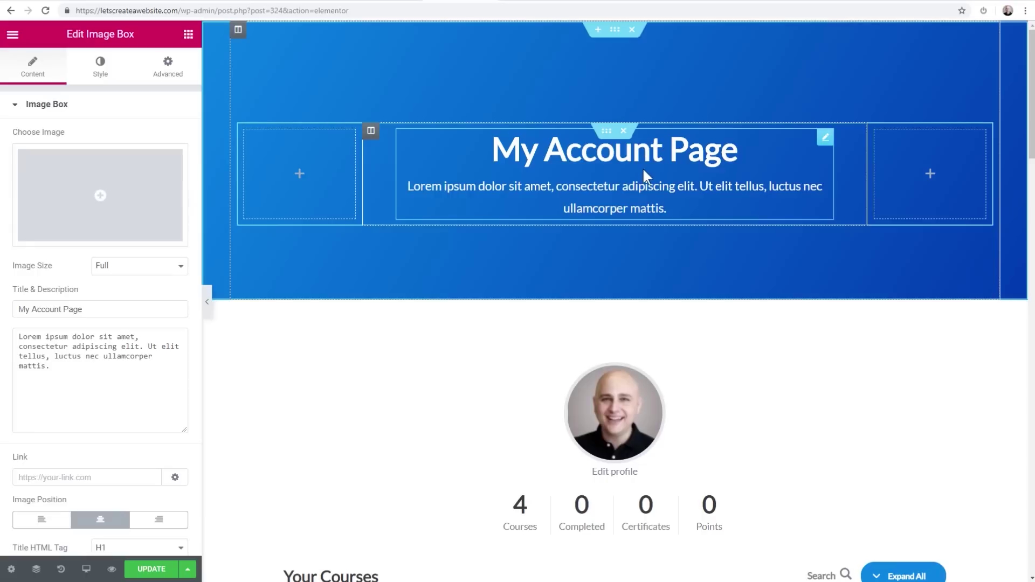
pyautogui.click(639, 186)
pyautogui.scroll(-4, 639, 185)
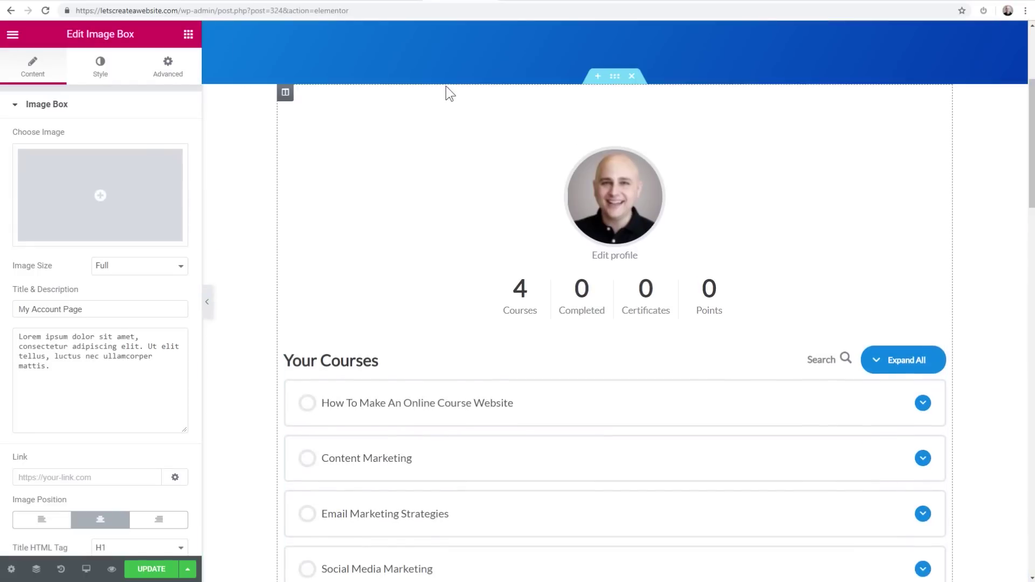
pyautogui.scroll(4, 464, 105)
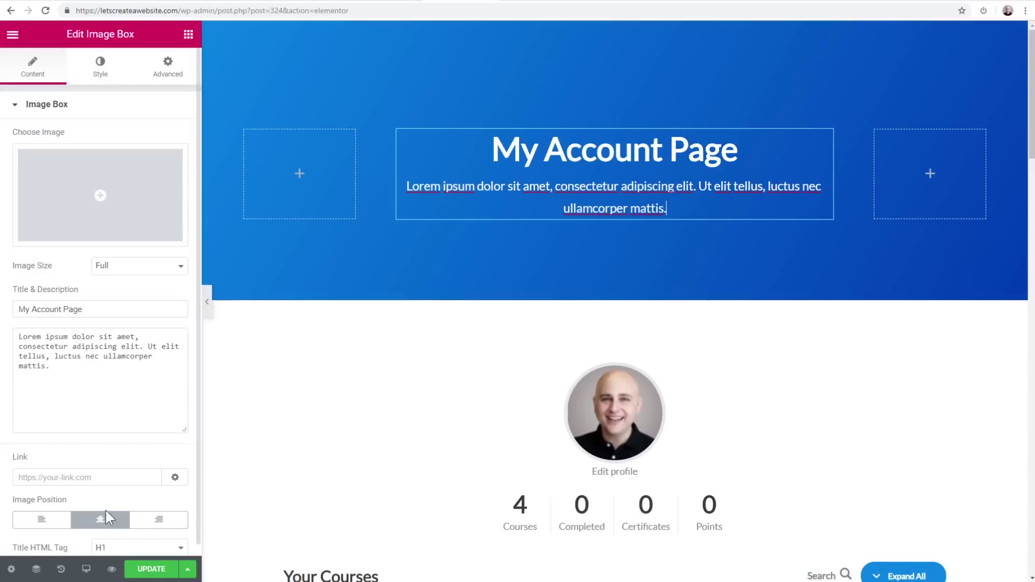
pyautogui.click(151, 570)
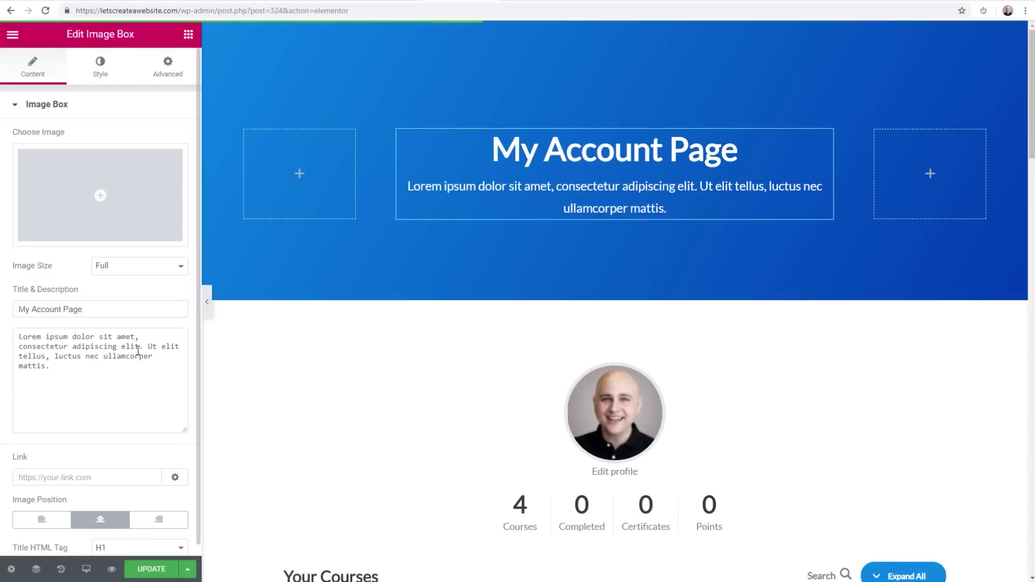
# Exit Elementor to the WordPress page editor, open the page's permalink, and check the heading on the live My Account page.
pyautogui.click(13, 34)
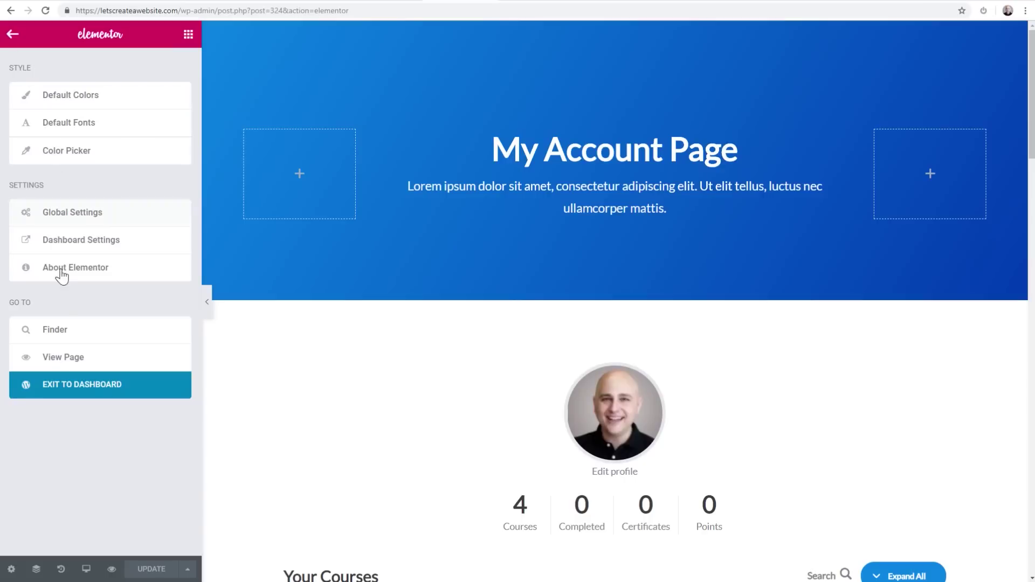
pyautogui.click(82, 384)
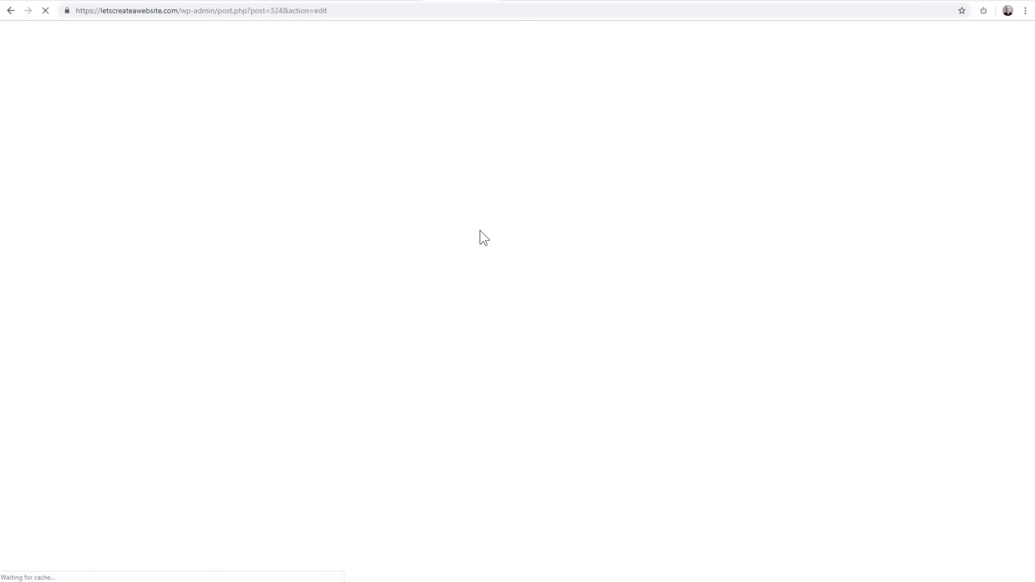
pyautogui.click(248, 197)
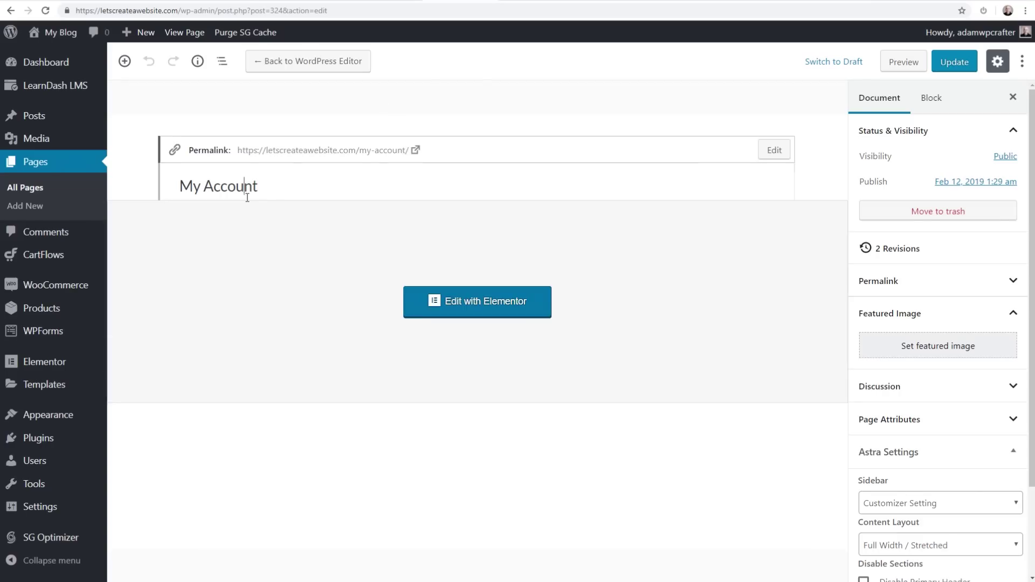
pyautogui.click(300, 154)
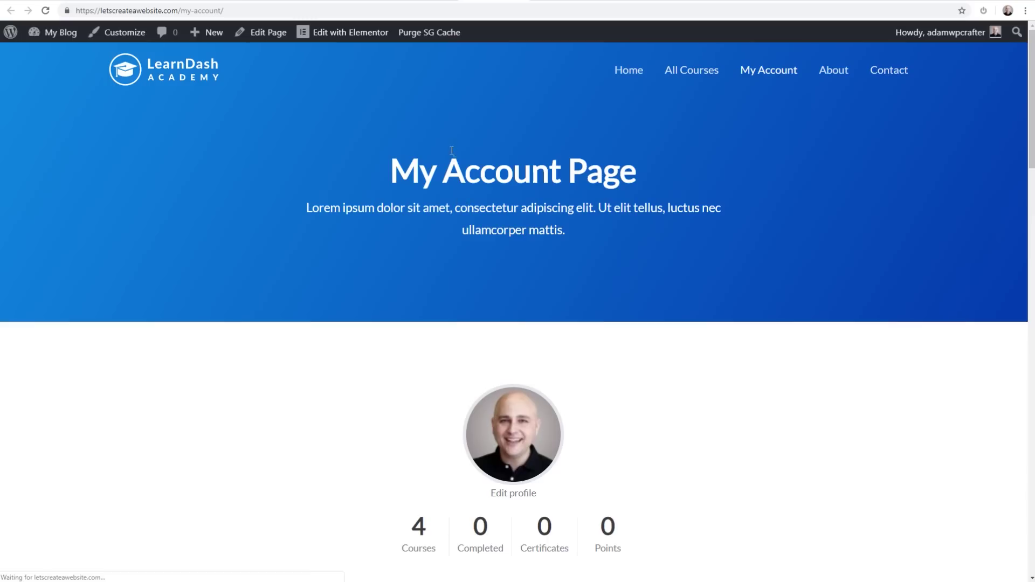
pyautogui.scroll(-7, 530, 204)
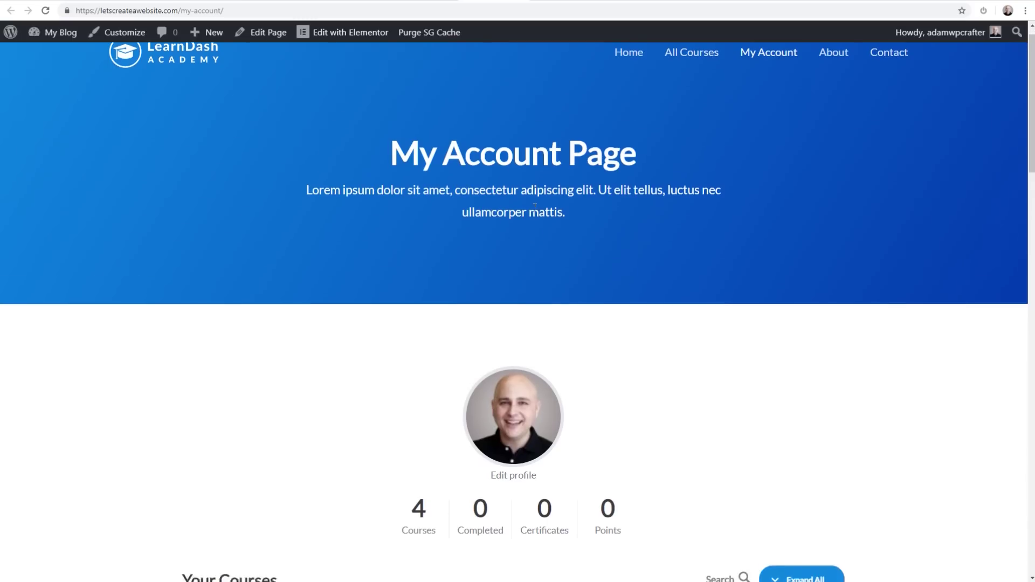
pyautogui.scroll(7, 551, 287)
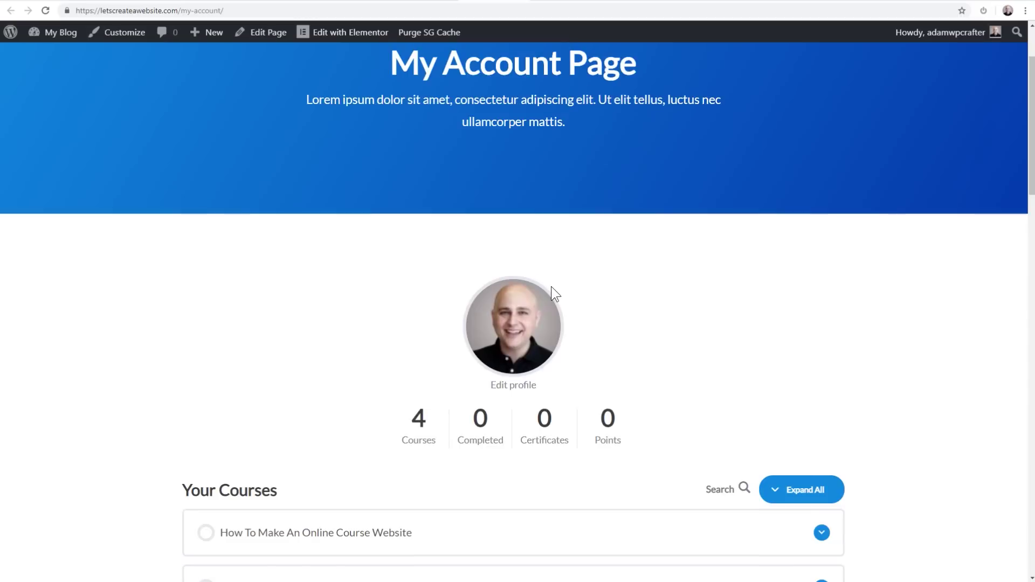
pyautogui.moveTo(650, 187); pyautogui.dragTo(425, 175)
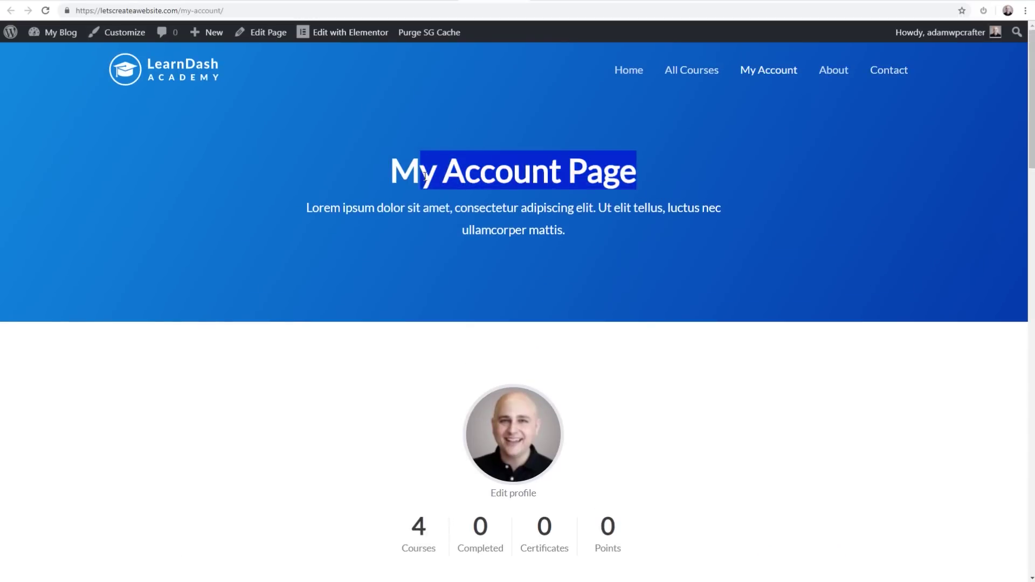
pyautogui.click(488, 178)
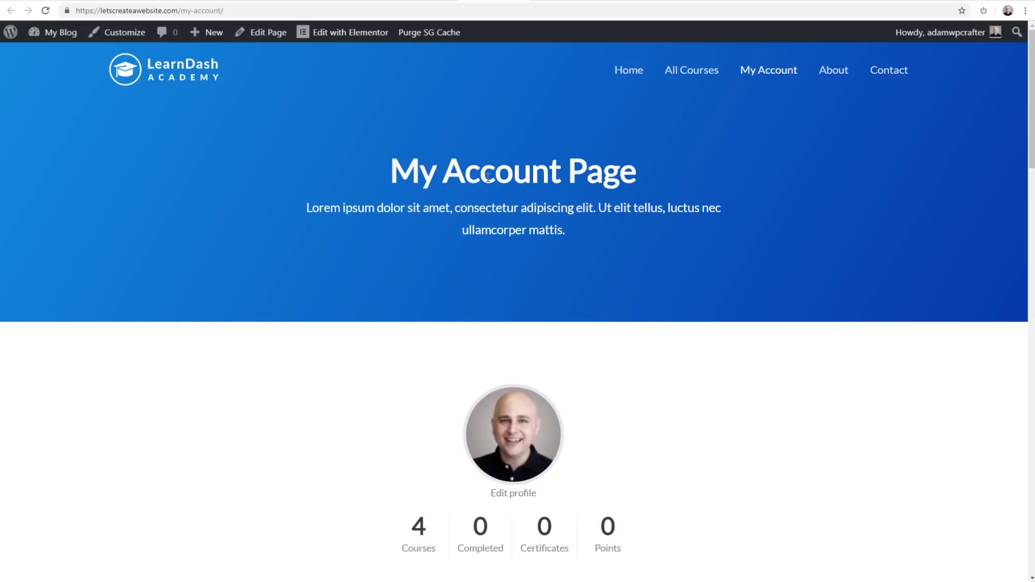
# Go to the site's Home page and look through its hero, course grid and training sections.
pyautogui.click(628, 79)
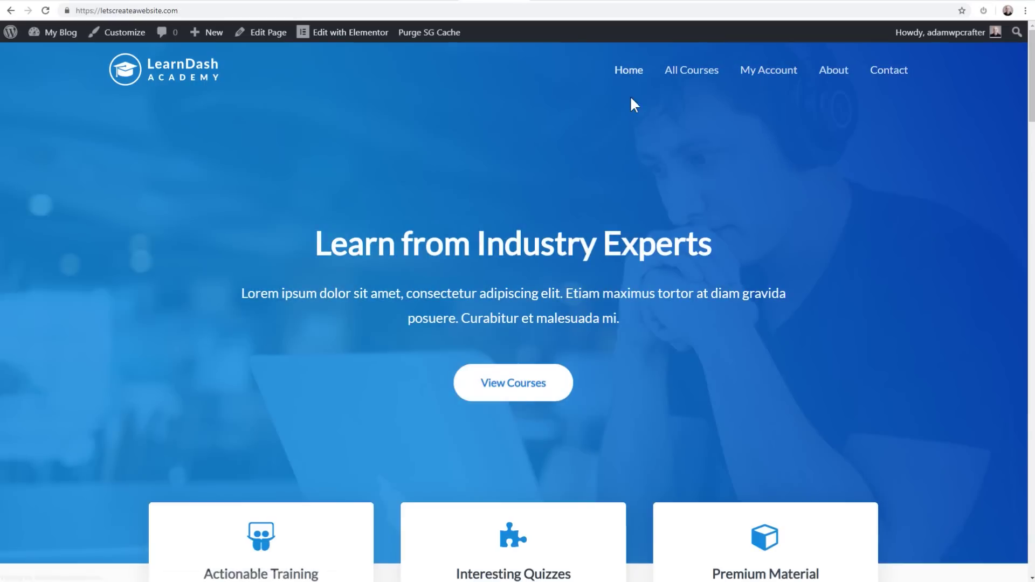
pyautogui.scroll(-15, 633, 200)
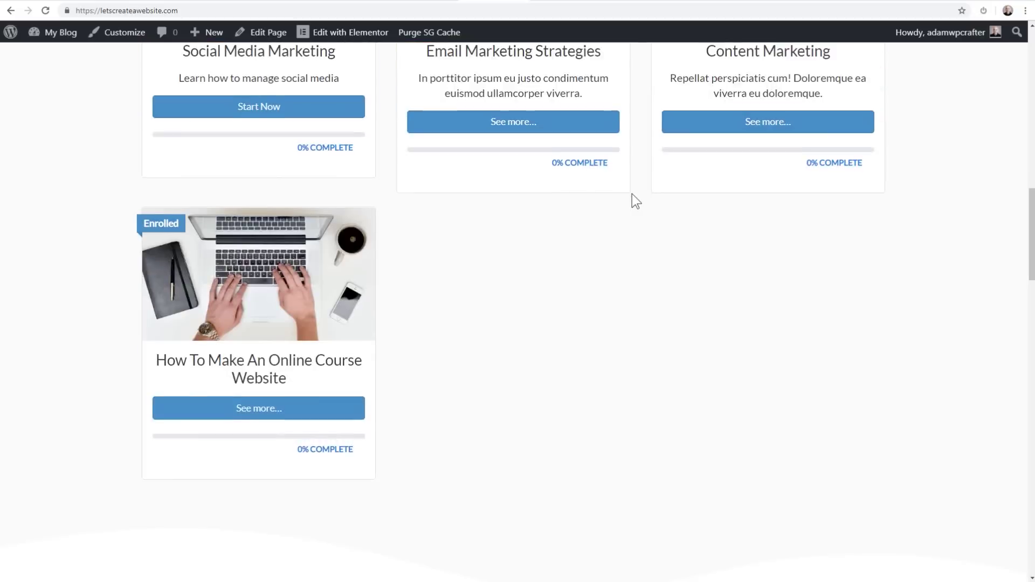
pyautogui.scroll(-10, 632, 194)
pyautogui.scroll(18, 630, 193)
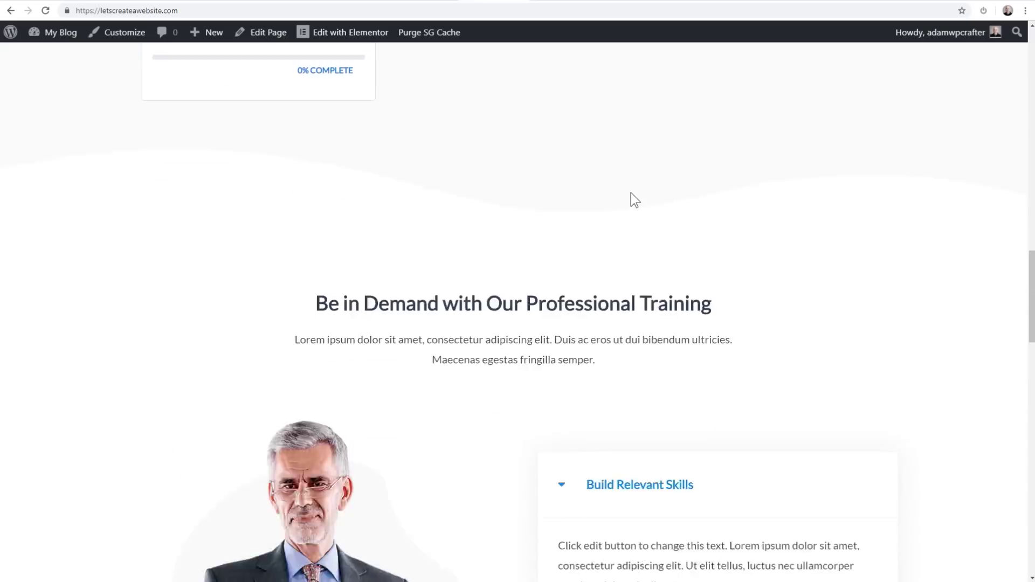
pyautogui.scroll(15, 631, 192)
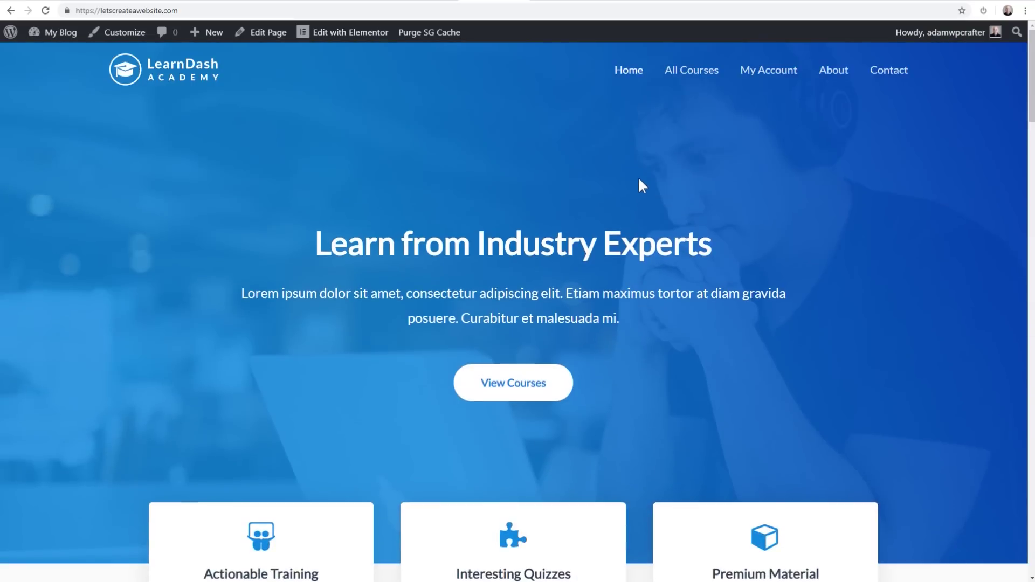
# Go to the All Courses page and look through its hero, course grid, testimonials and student call-to-action section.
pyautogui.click(674, 82)
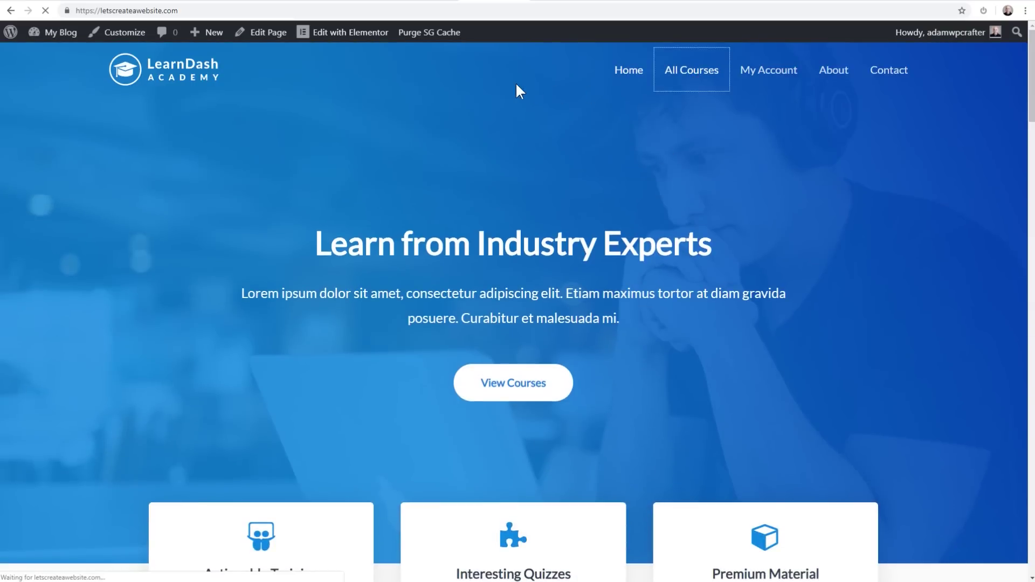
pyautogui.scroll(-4, 472, 229)
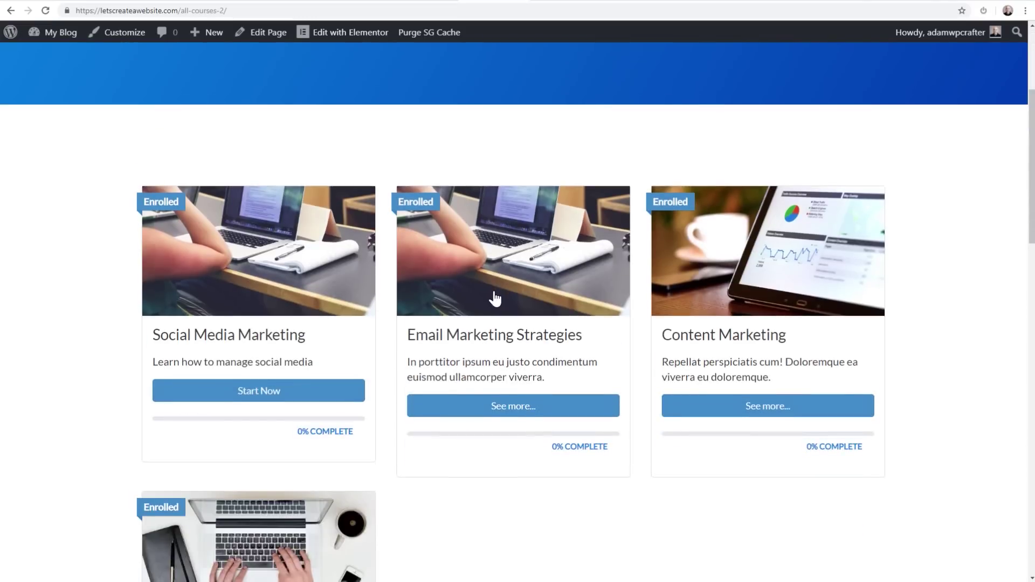
pyautogui.scroll(-5, 561, 331)
pyautogui.scroll(7, 490, 399)
pyautogui.scroll(2, 498, 369)
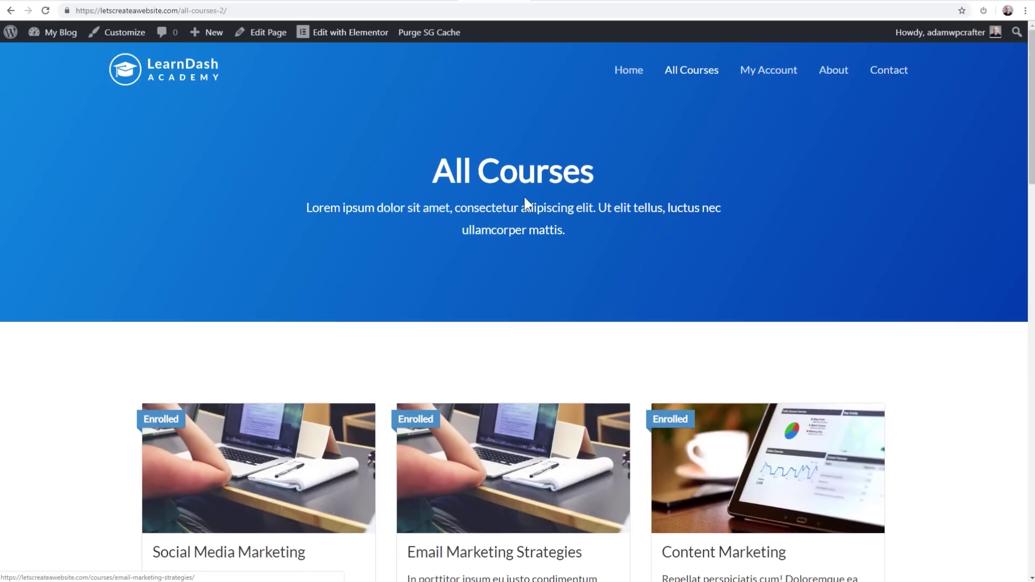
pyautogui.scroll(-10, 488, 219)
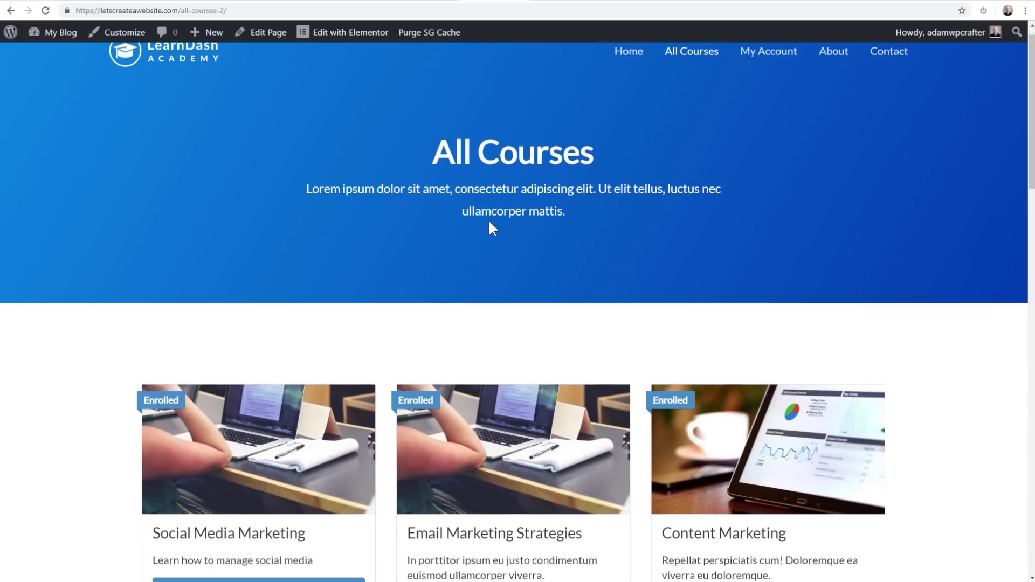
pyautogui.scroll(8, 482, 372)
pyautogui.scroll(-20, 504, 363)
pyautogui.scroll(7, 504, 356)
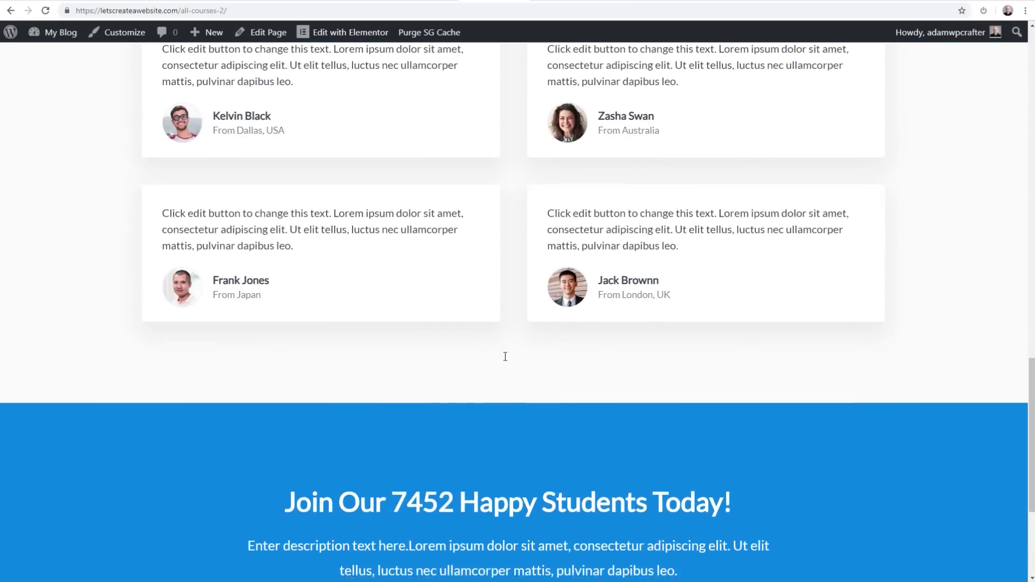
pyautogui.scroll(10, 520, 341)
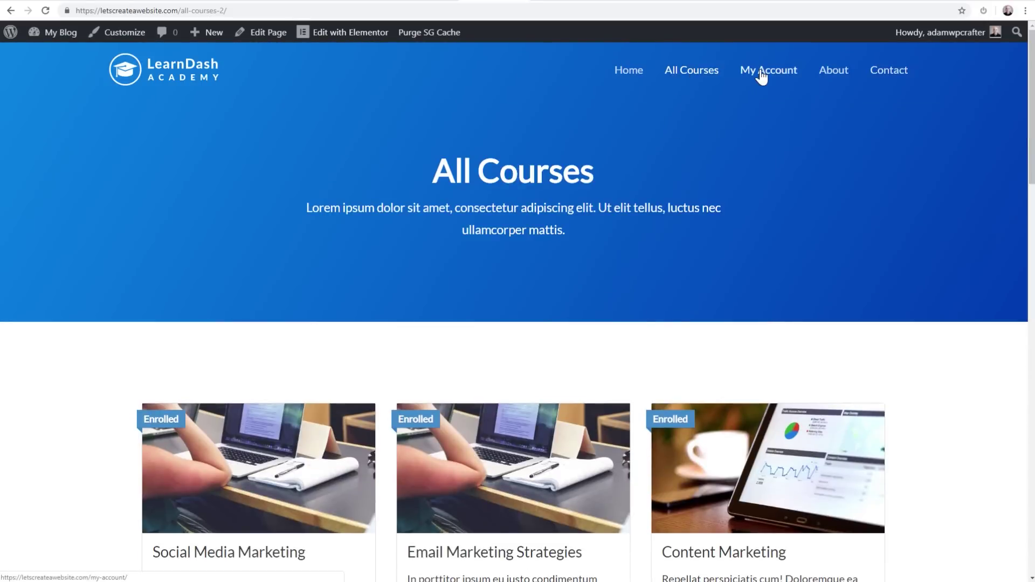
# Go to the About page and look through its team, story, instructor, statistics and testimonial sections.
pyautogui.click(828, 75)
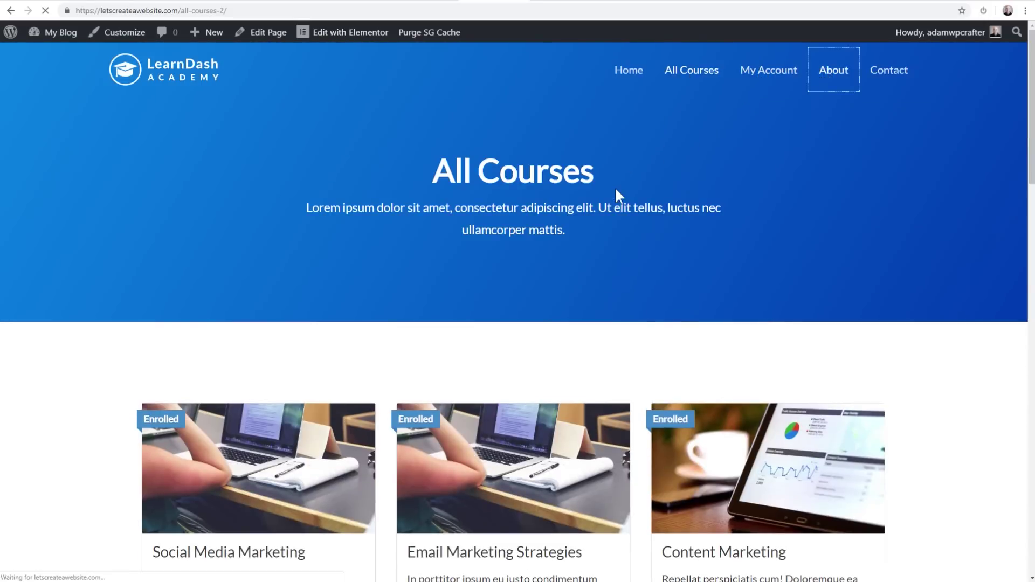
pyautogui.scroll(-5, 516, 217)
pyautogui.scroll(-10, 516, 218)
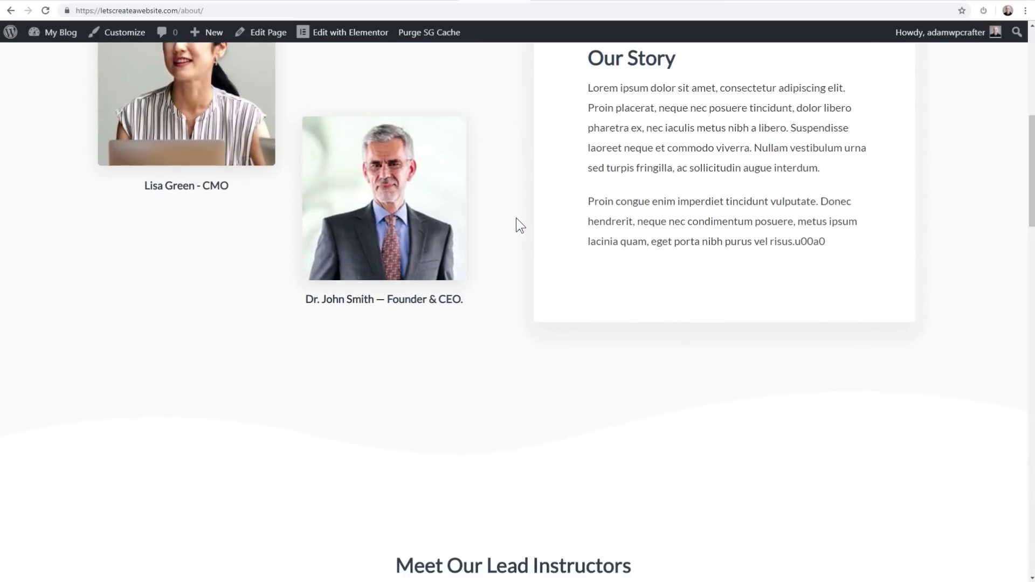
pyautogui.scroll(-9, 442, 325)
pyautogui.scroll(-7, 442, 321)
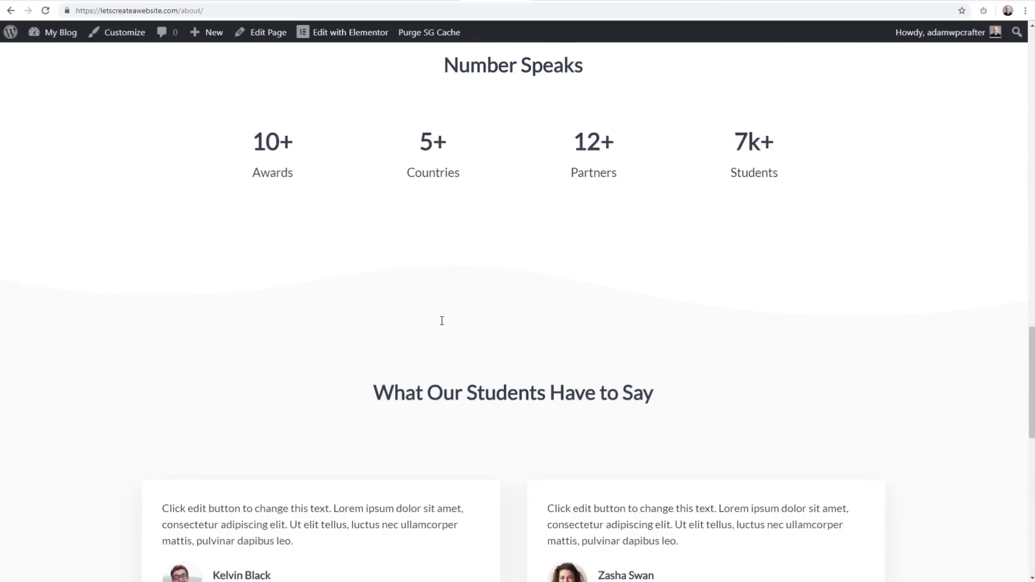
pyautogui.scroll(20, 441, 320)
pyautogui.scroll(15, 440, 319)
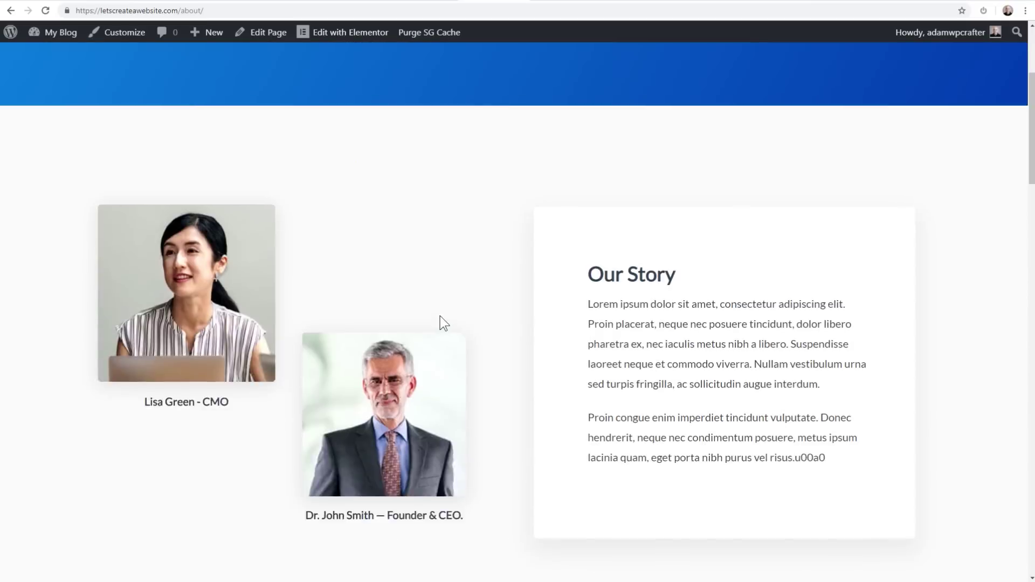
# Go to the Contact page and look through its contact detail cards and the "Send us a message" form.
pyautogui.click(887, 71)
pyautogui.scroll(-3, 377, 227)
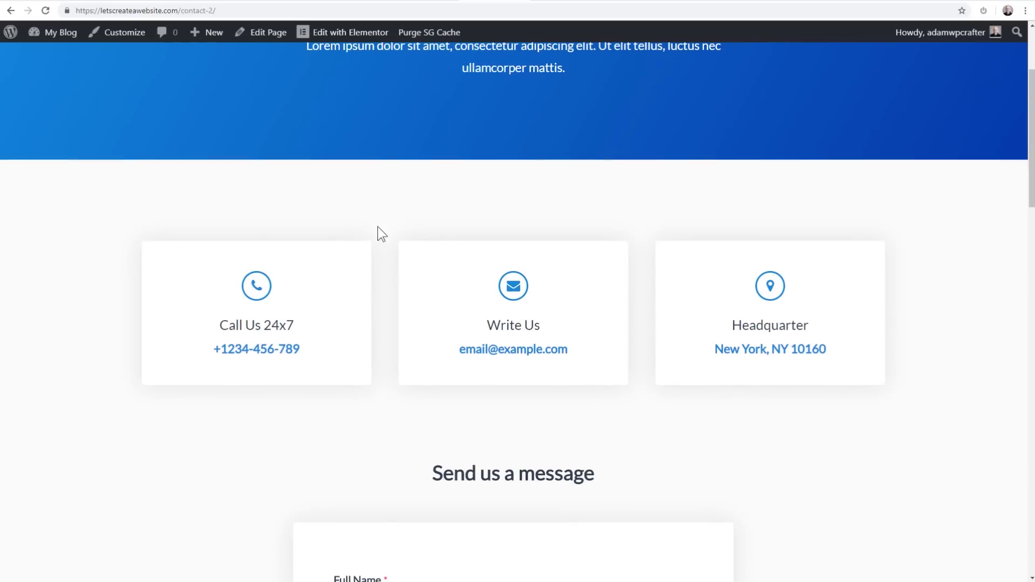
pyautogui.scroll(-7, 460, 277)
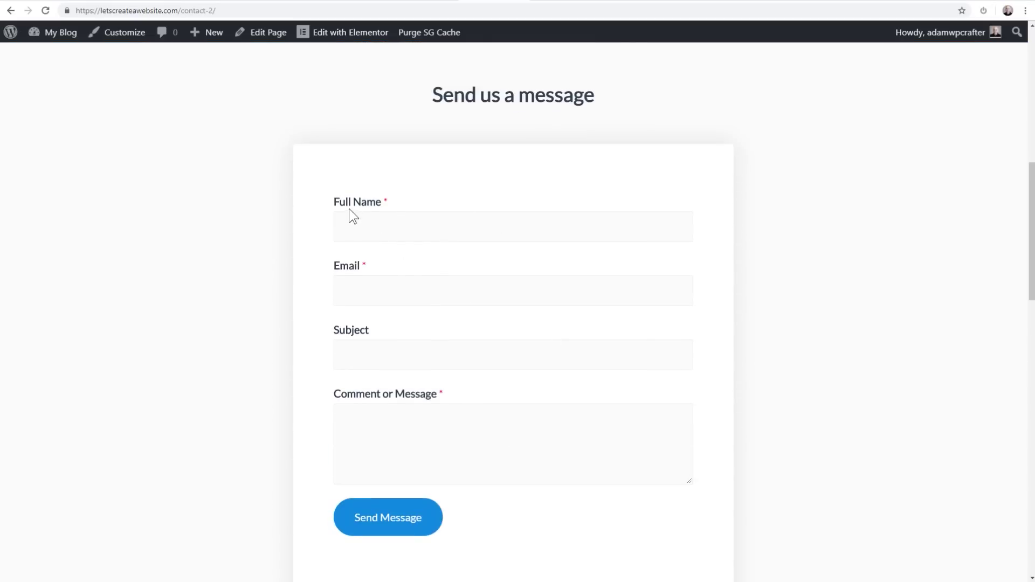
pyautogui.scroll(-2, 500, 407)
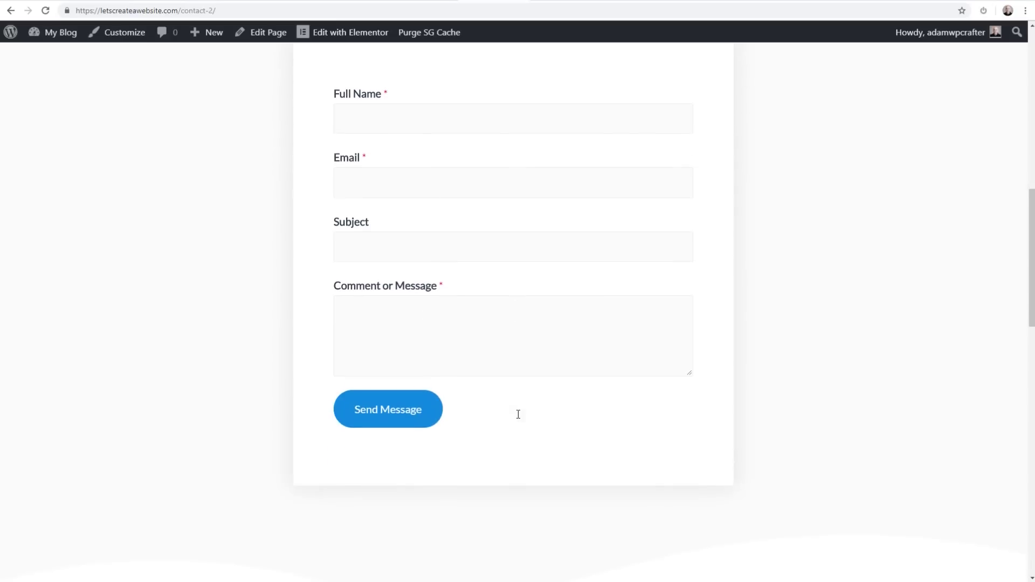
pyautogui.scroll(3, 517, 413)
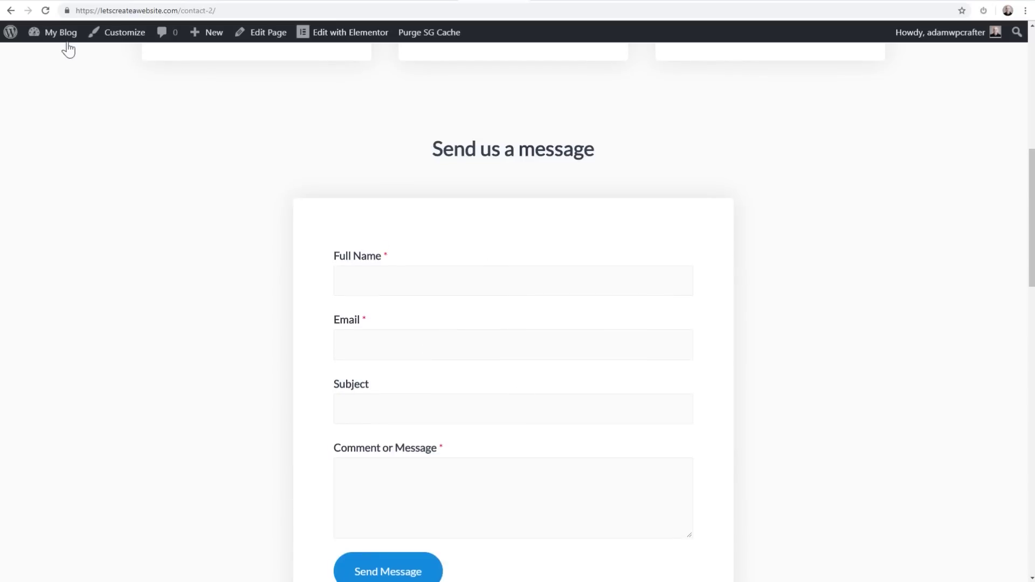
# Go to the WordPress dashboard and open the Contact Form in the WPForms builder.
pyautogui.moveTo(68, 42)
pyautogui.click(50, 59)
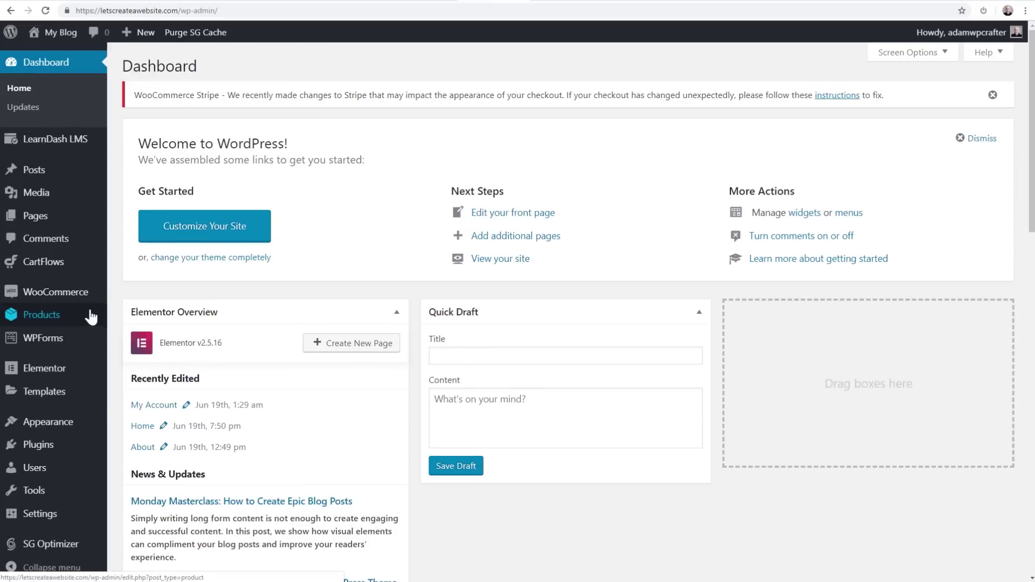
pyautogui.moveTo(52, 346)
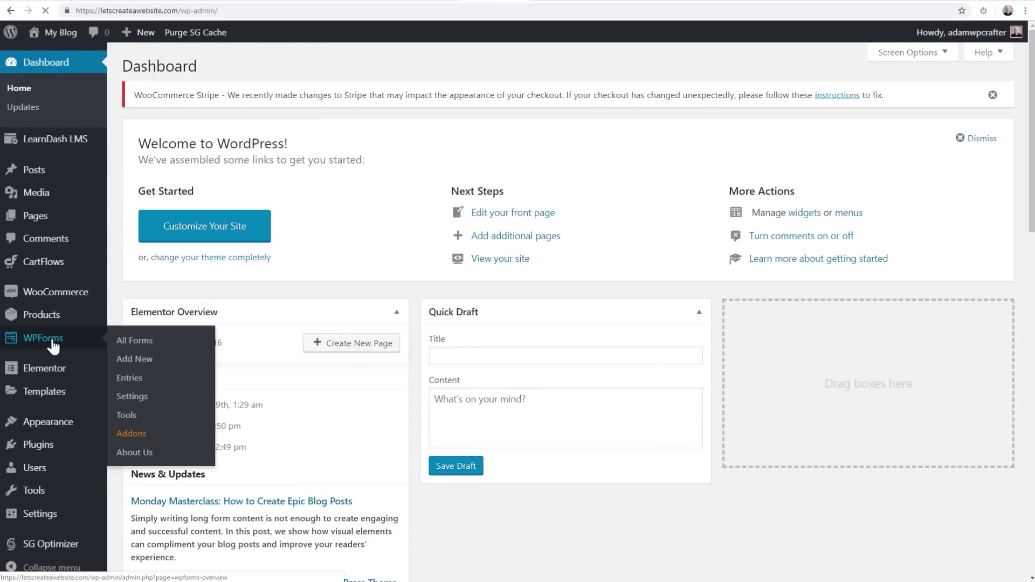
pyautogui.click(118, 340)
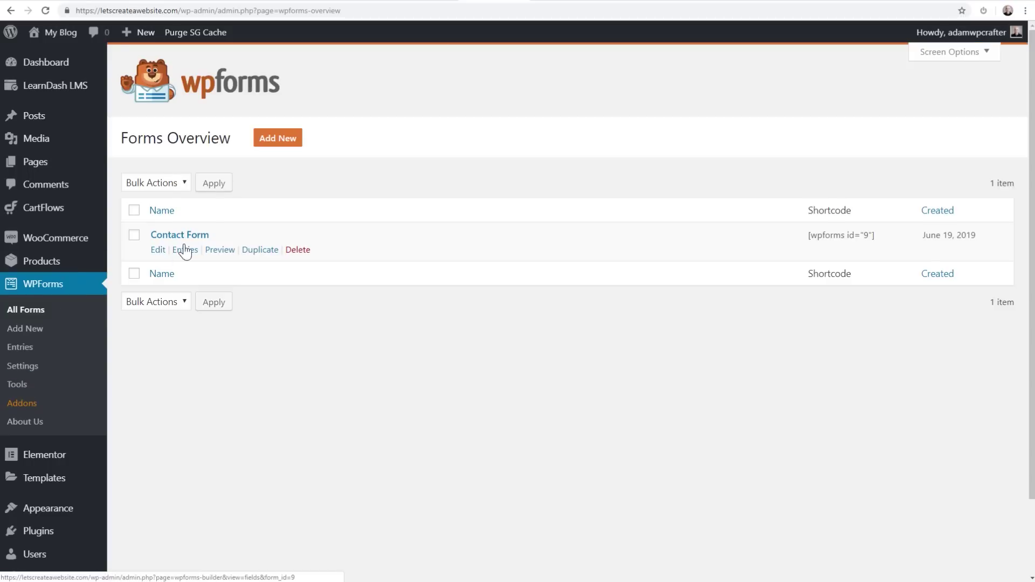
pyautogui.click(178, 235)
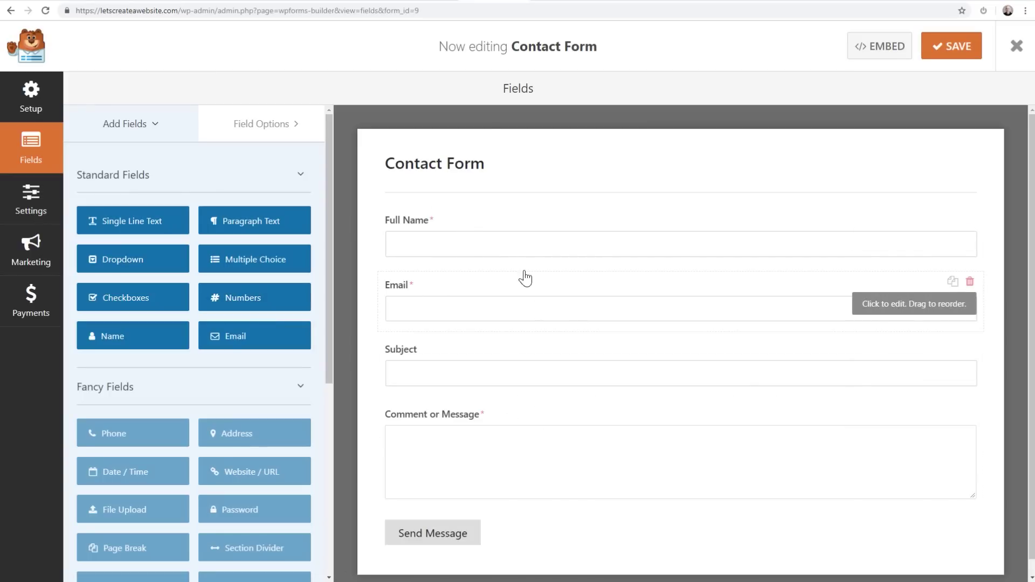
# Change the label of the form's name field to "Enter Your Name" and save the form.
pyautogui.click(456, 244)
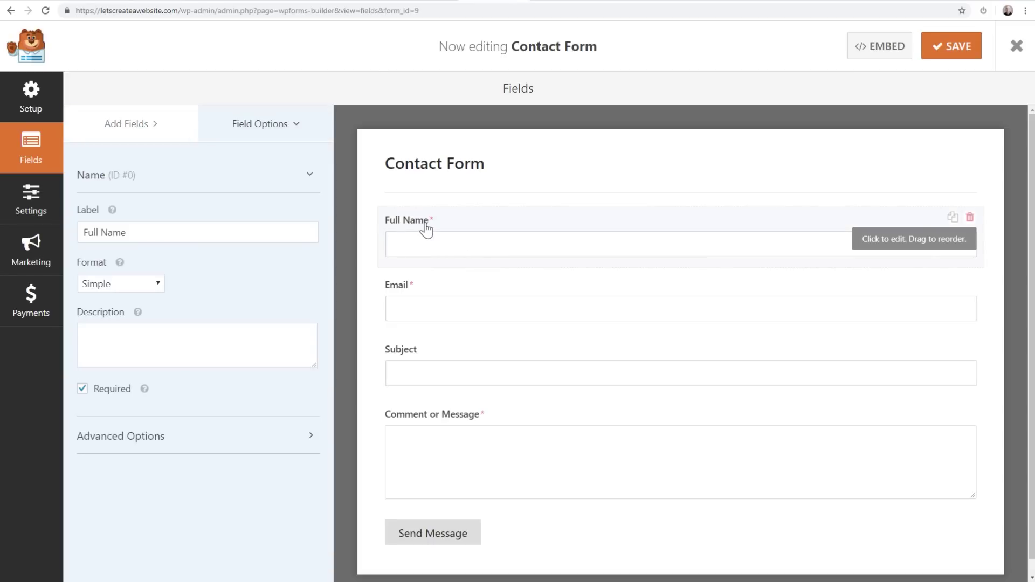
pyautogui.moveTo(128, 232); pyautogui.dragTo(52, 235)
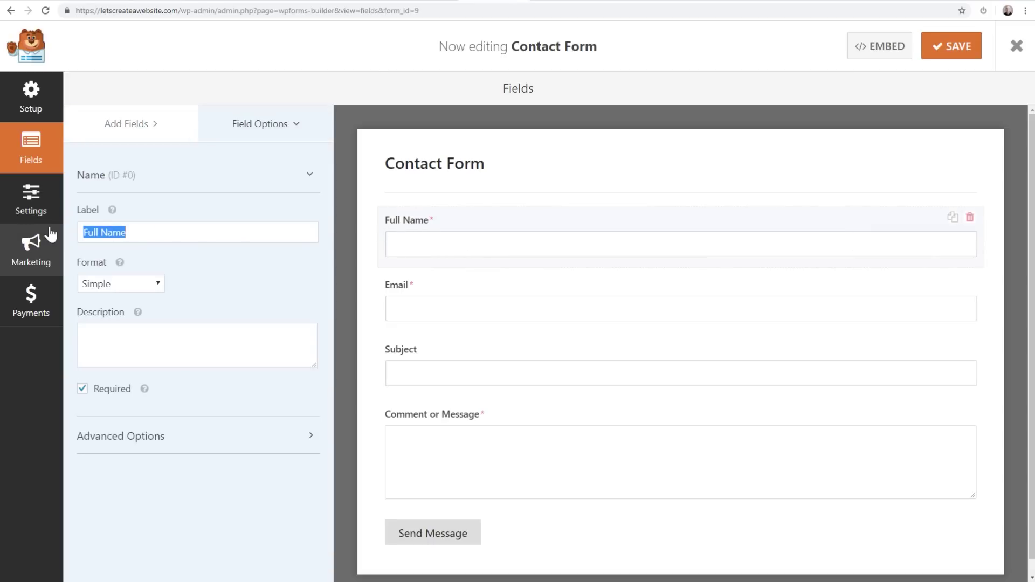
pyautogui.write('Enter Your Name')
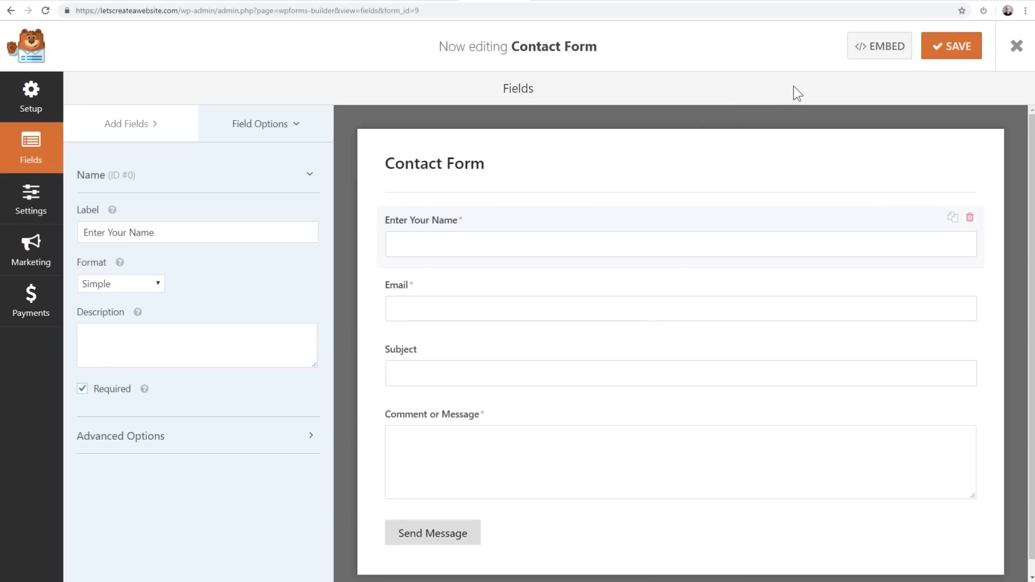
pyautogui.click(952, 47)
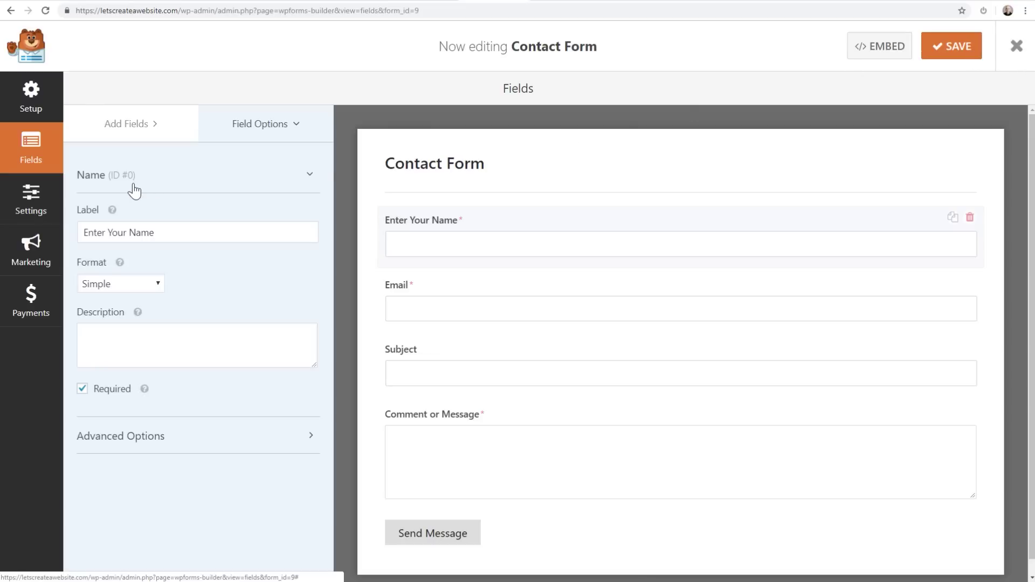
# Review the form's General, Notifications and Confirmation settings, and leave the builder for the forms overview.
pyautogui.click(24, 204)
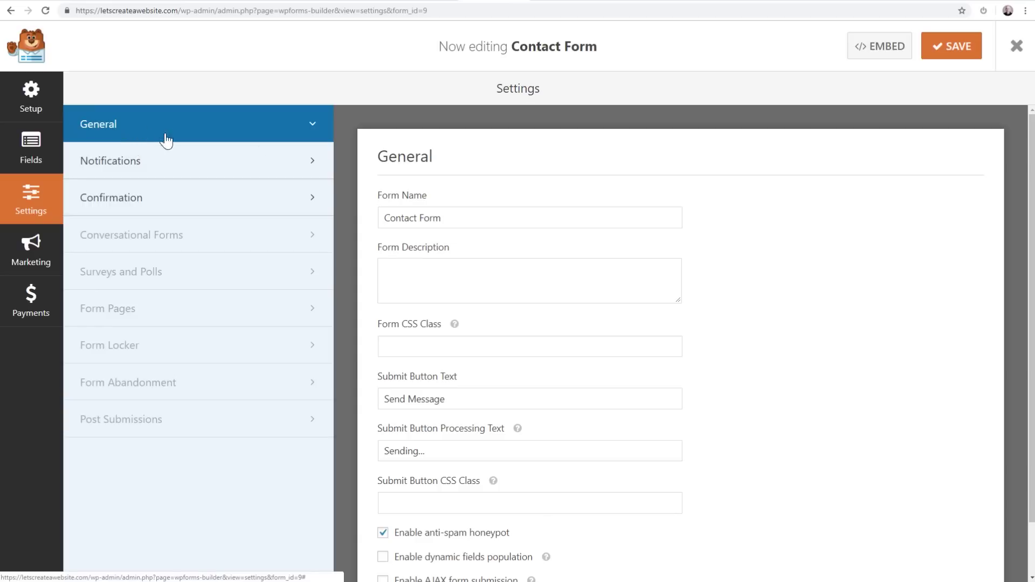
pyautogui.click(158, 170)
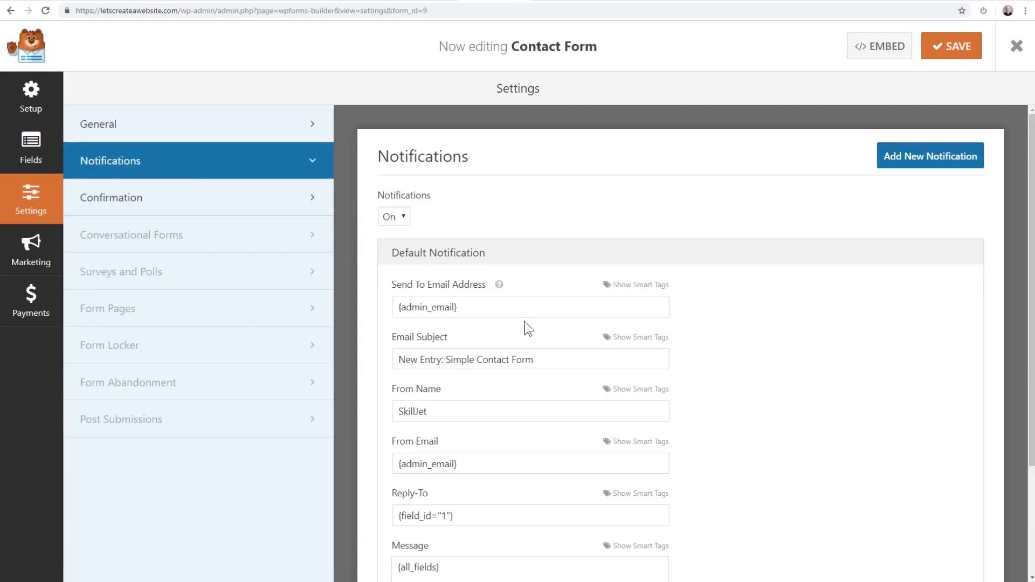
pyautogui.scroll(-2, 532, 339)
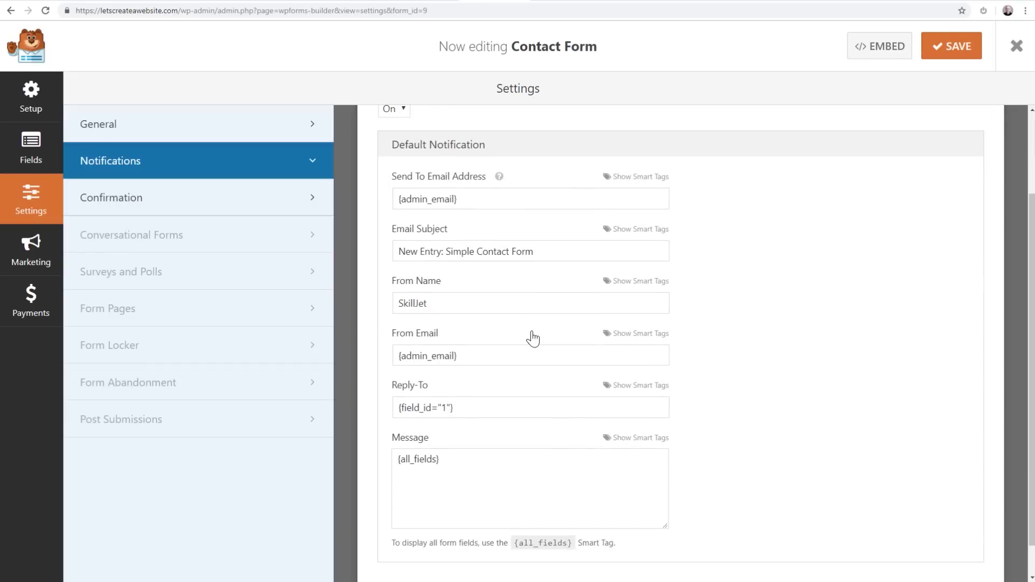
pyautogui.scroll(2, 532, 338)
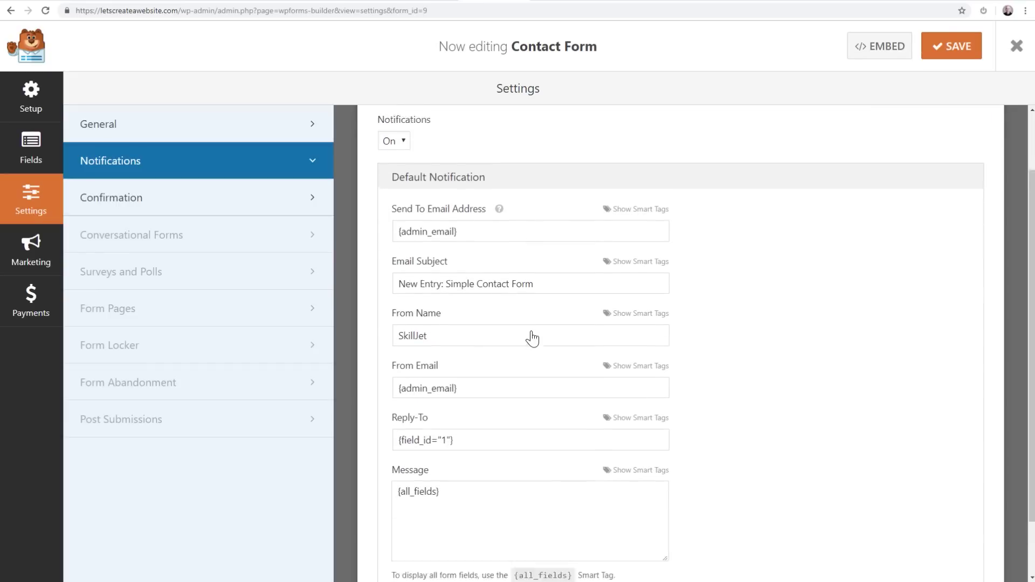
pyautogui.scroll(-3, 499, 293)
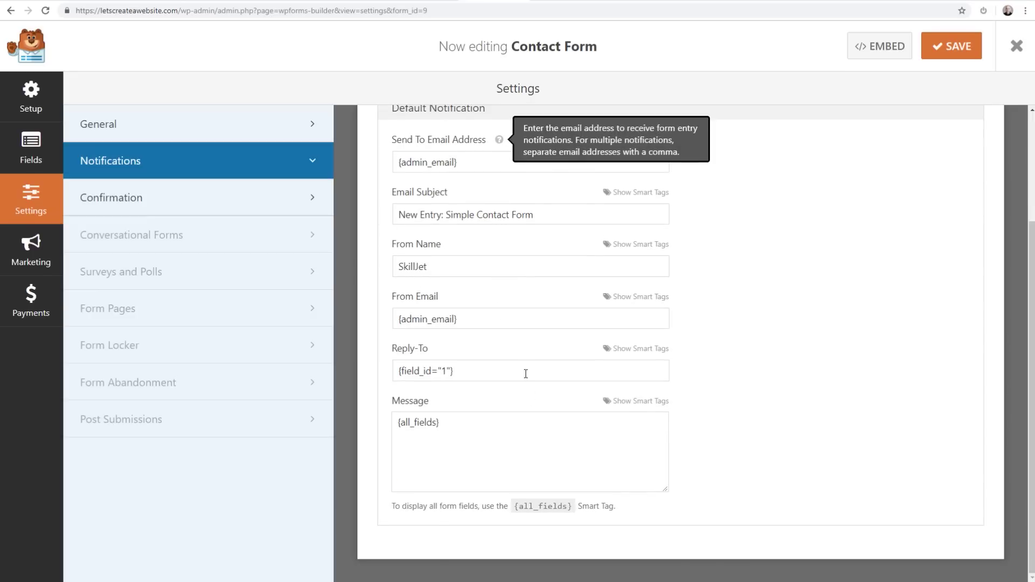
pyautogui.scroll(3, 474, 291)
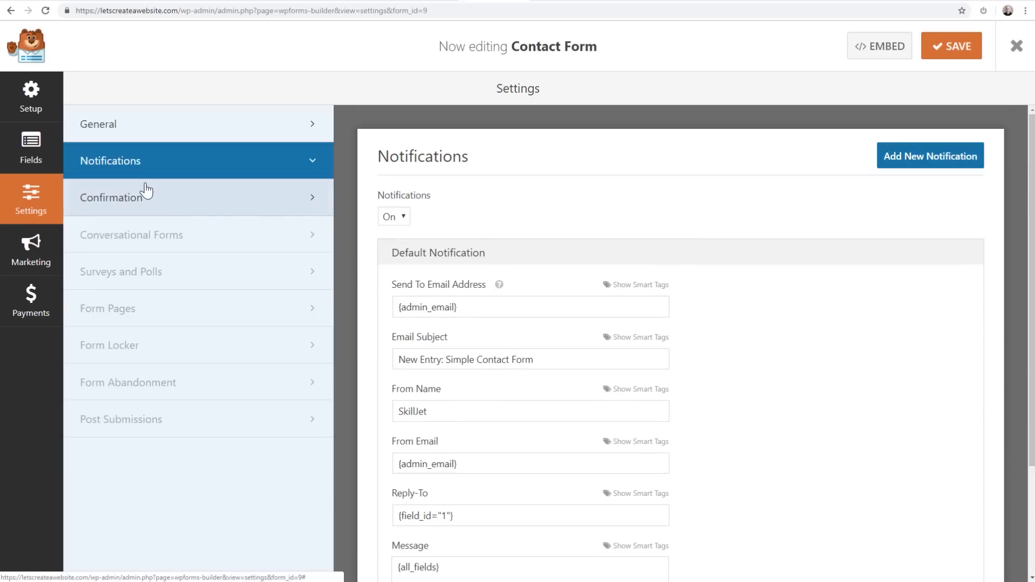
pyautogui.click(145, 202)
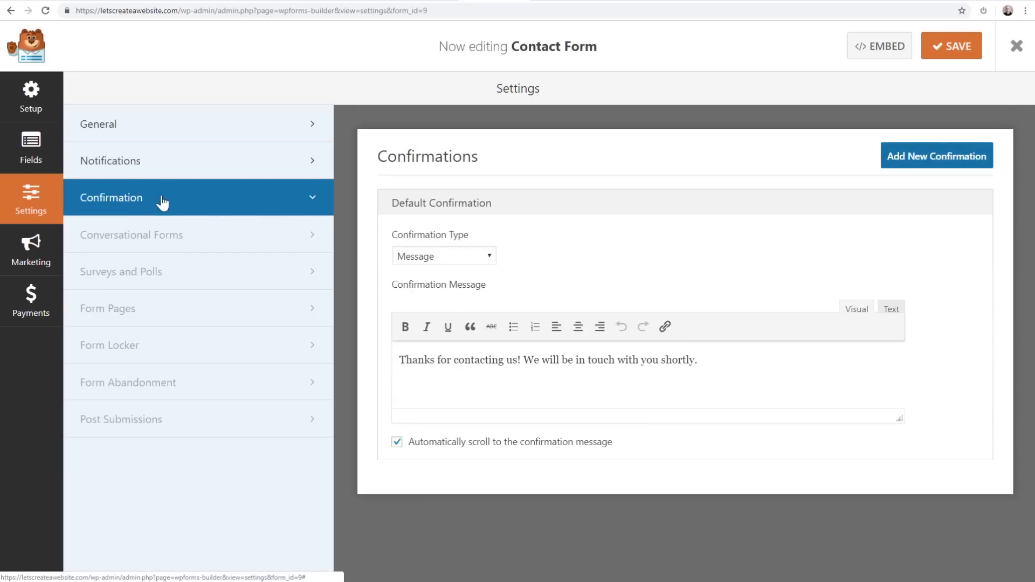
pyautogui.click(126, 130)
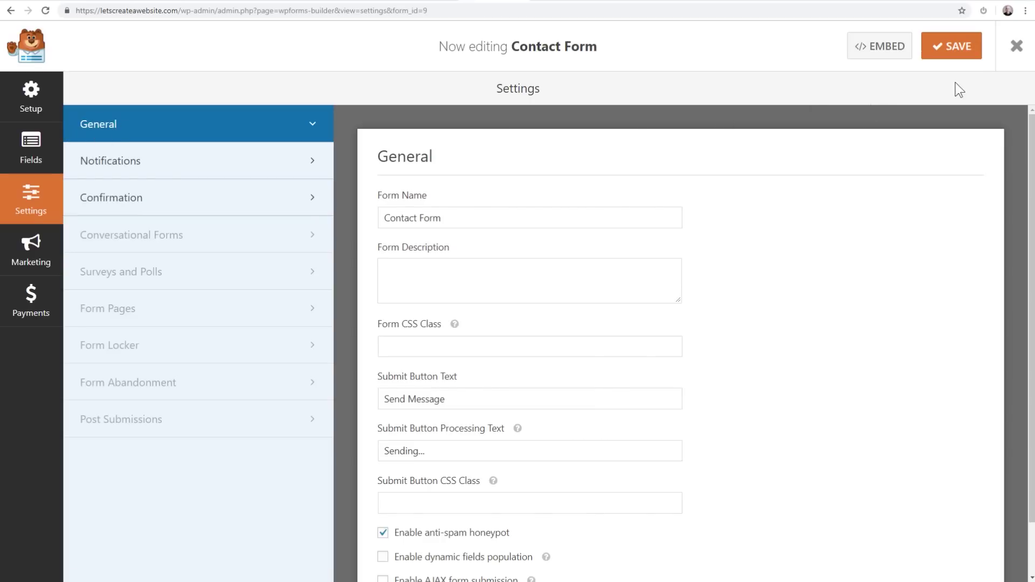
pyautogui.click(962, 59)
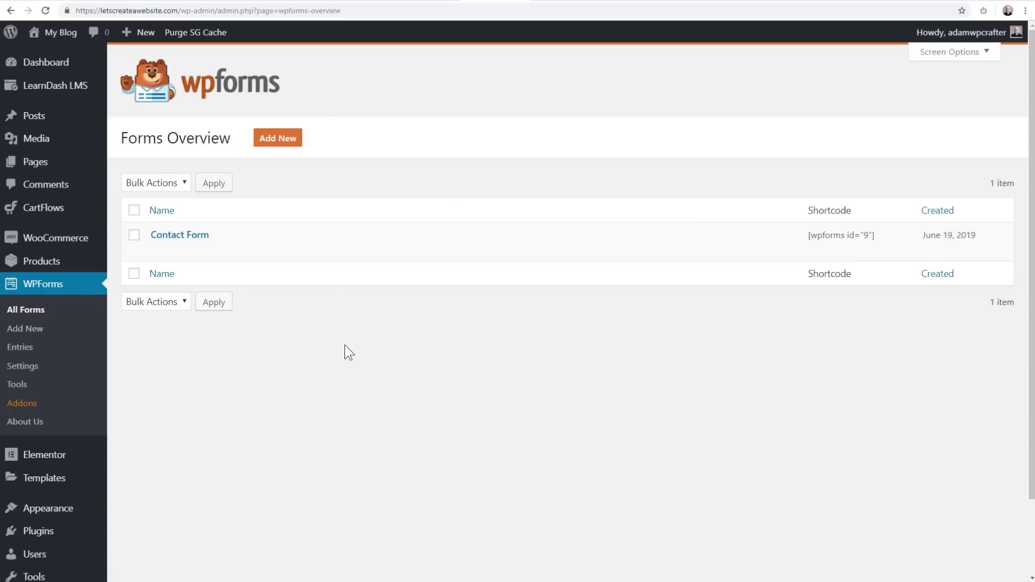
# Switch to the CartFlows website and look through its headline, testimonials, "CartFlows Is Perfect For Everyone" cards and sales funnel diagram.
pyautogui.click(873, 1)
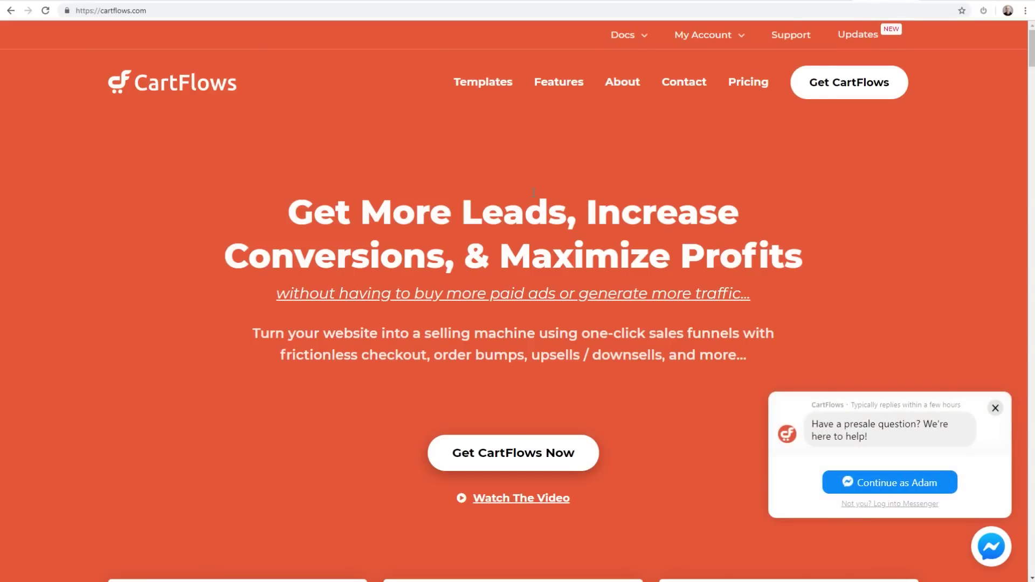
pyautogui.scroll(-1, 533, 193)
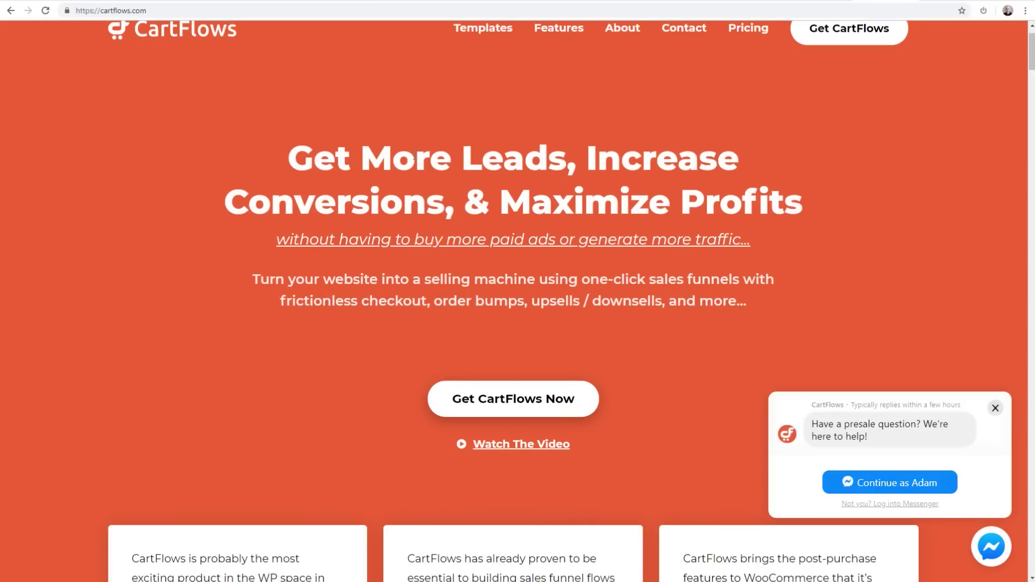
pyautogui.moveTo(291, 157); pyautogui.dragTo(622, 157)
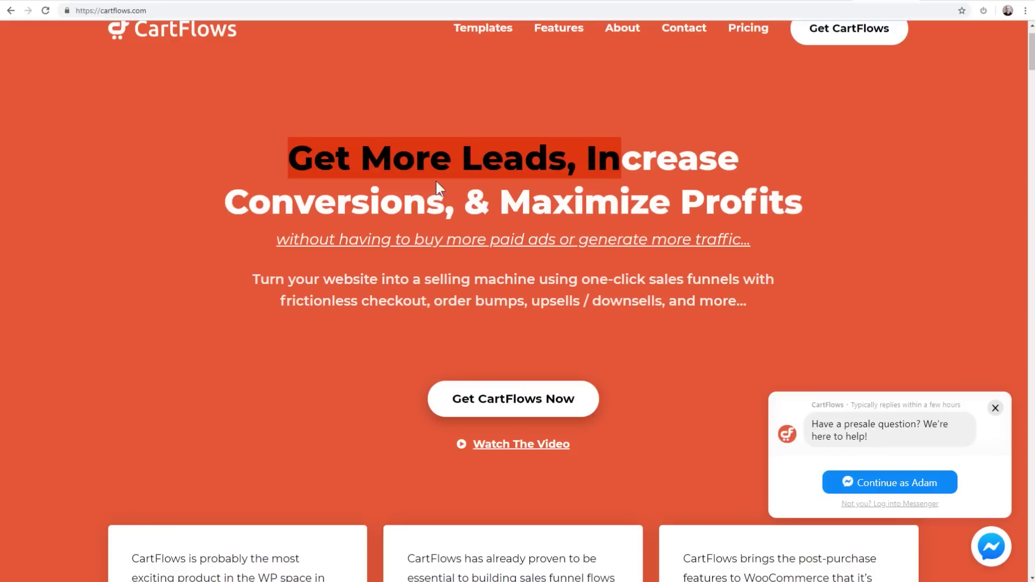
pyautogui.click(435, 190)
pyautogui.moveTo(434, 189); pyautogui.dragTo(577, 159)
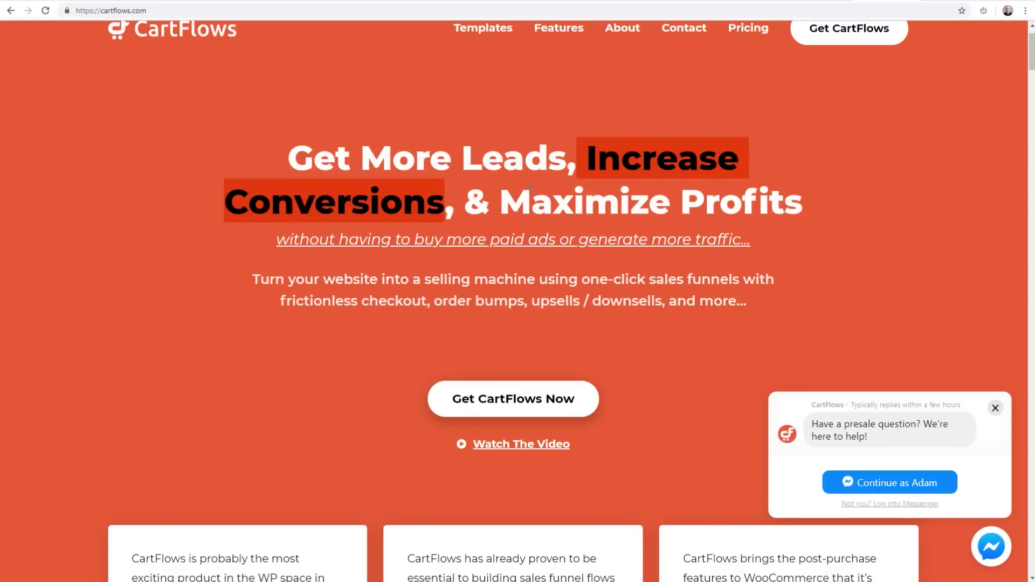
pyautogui.scroll(-5, 528, 188)
pyautogui.scroll(-5, 411, 206)
pyautogui.scroll(3, 411, 206)
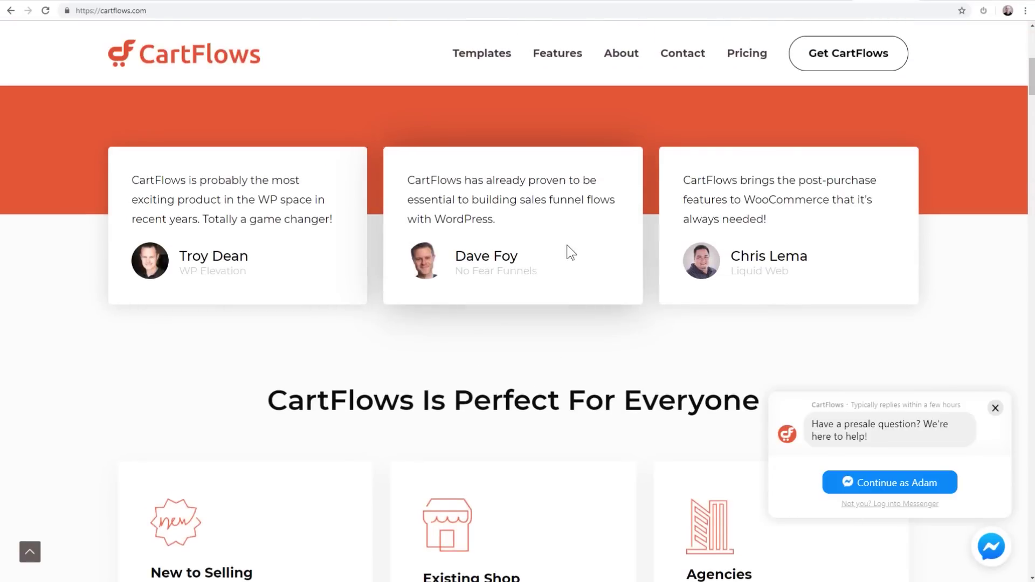
pyautogui.scroll(-10, 515, 245)
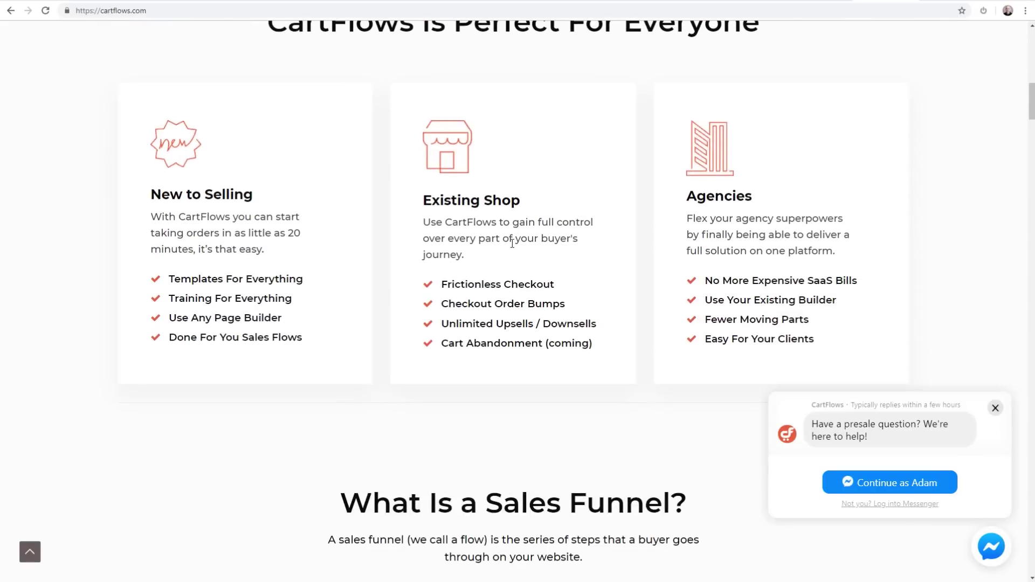
pyautogui.scroll(-6, 511, 243)
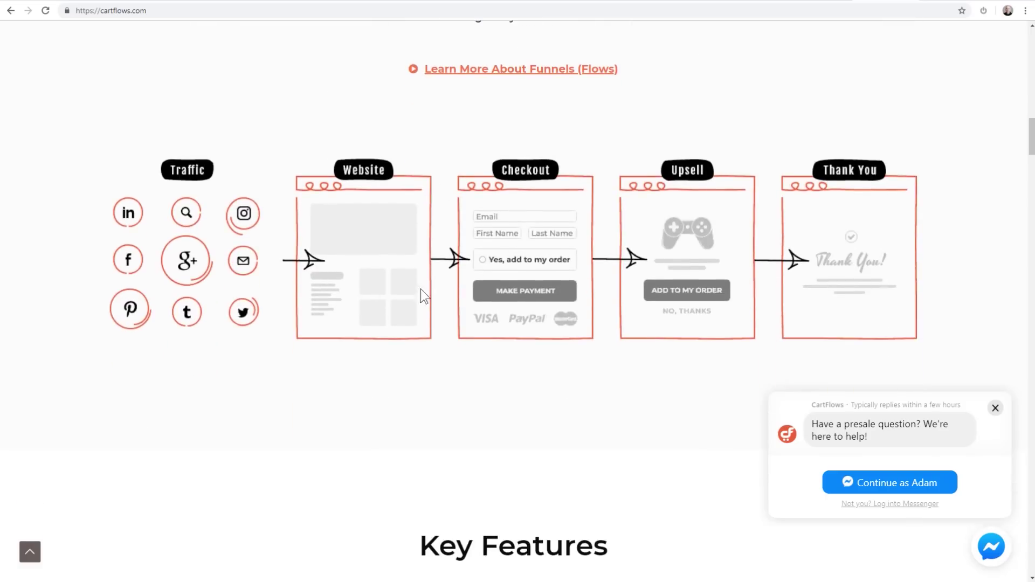
# Review the CartFlows key features, covering import templates, conversion tested checkout, one click order bumps, unlimited upsells / downsells and training.
pyautogui.scroll(-7, 487, 255)
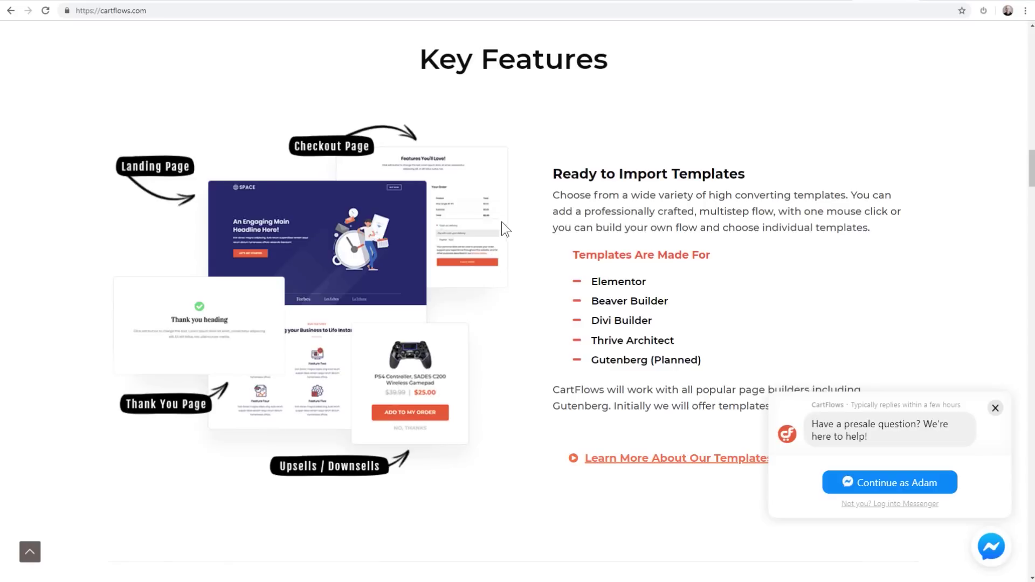
pyautogui.scroll(-10, 390, 216)
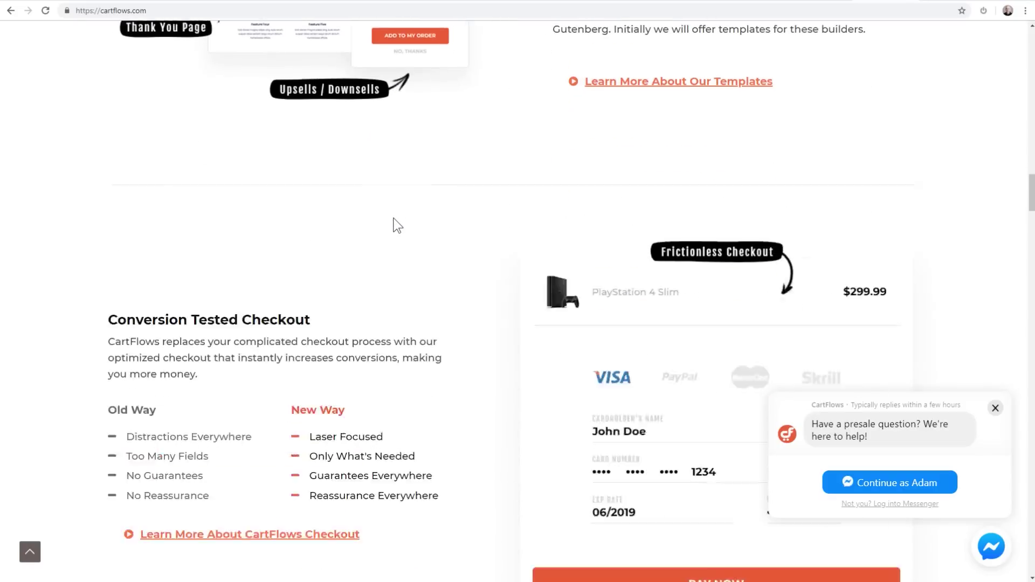
pyautogui.scroll(10, 462, 189)
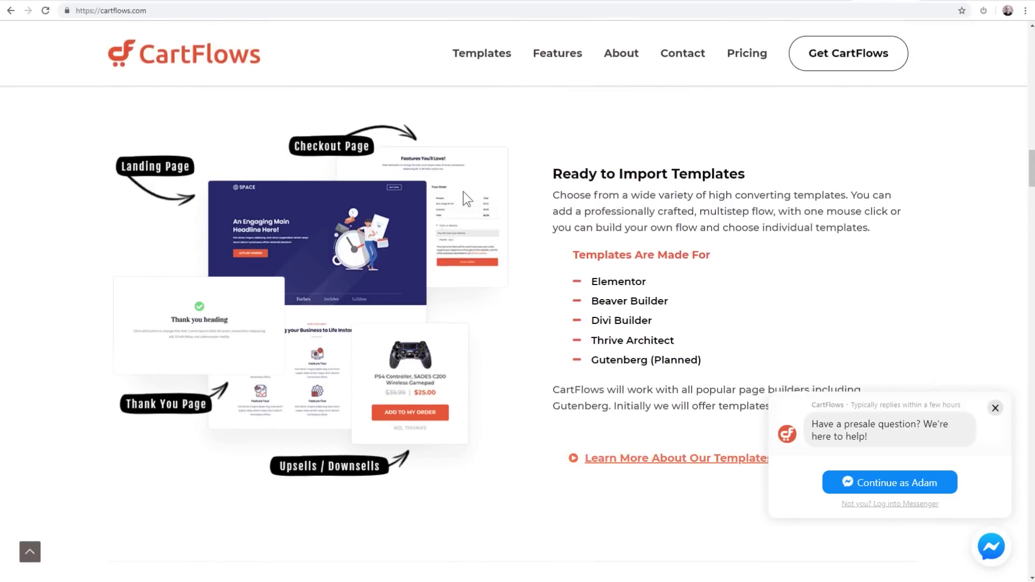
pyautogui.scroll(-4, 485, 246)
pyautogui.scroll(-7, 486, 246)
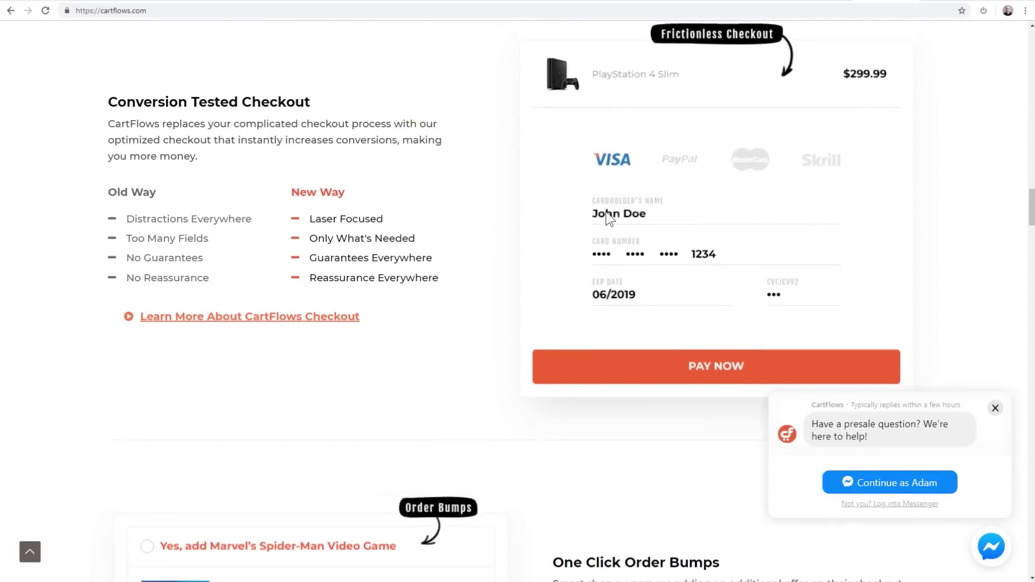
pyautogui.scroll(-8, 608, 218)
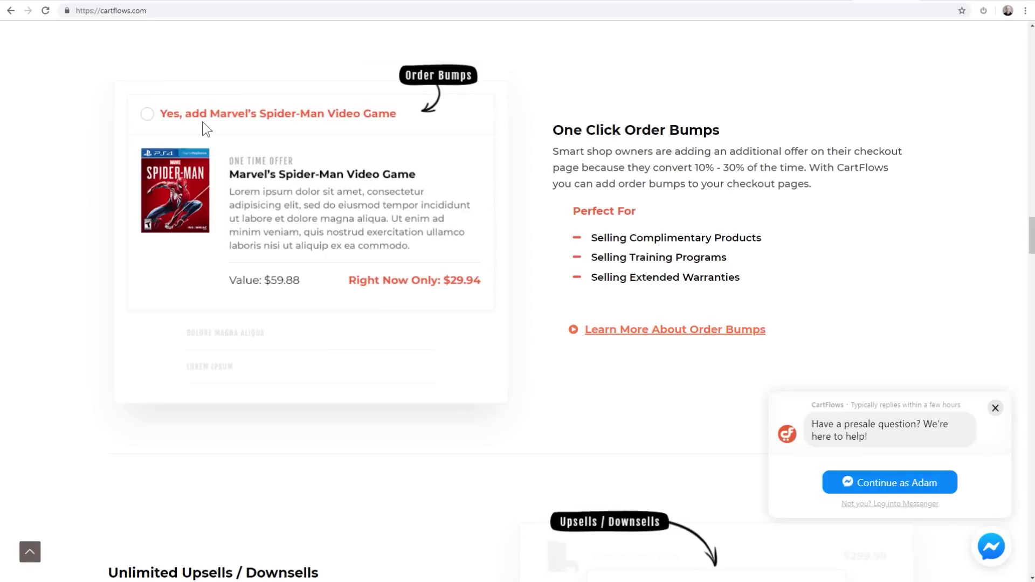
pyautogui.scroll(-7, 205, 125)
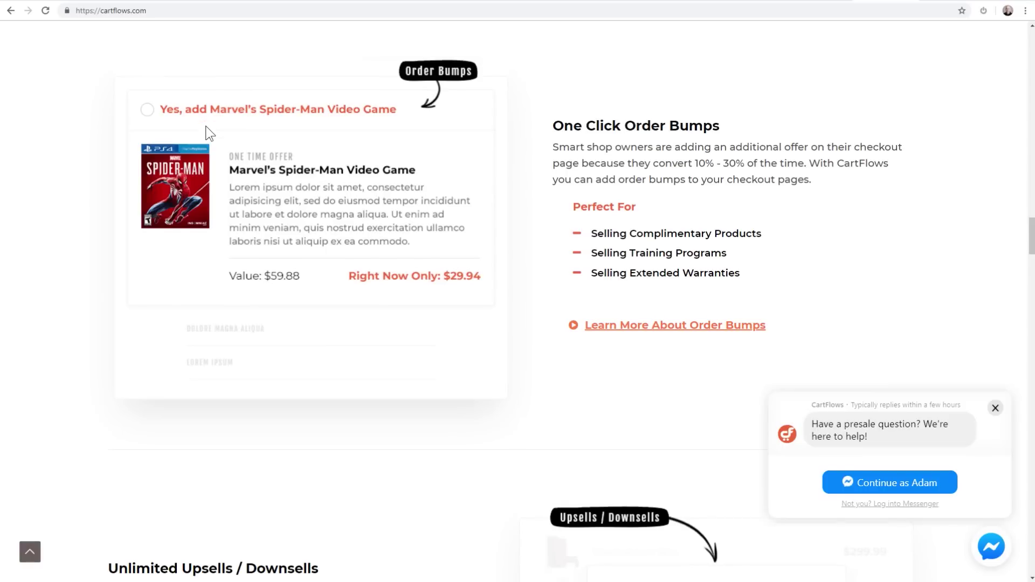
pyautogui.scroll(-1, 581, 224)
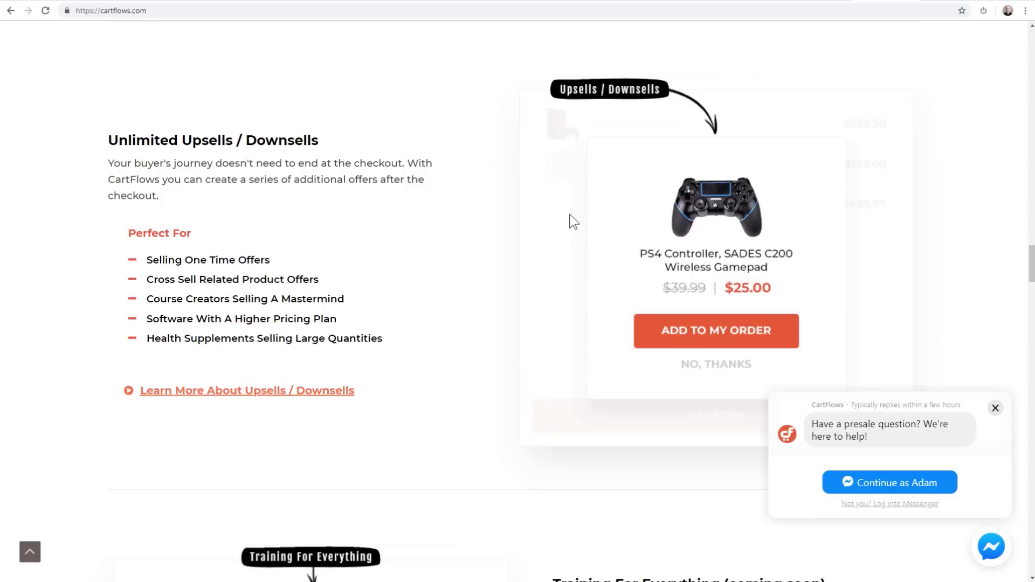
pyautogui.scroll(-1, 548, 209)
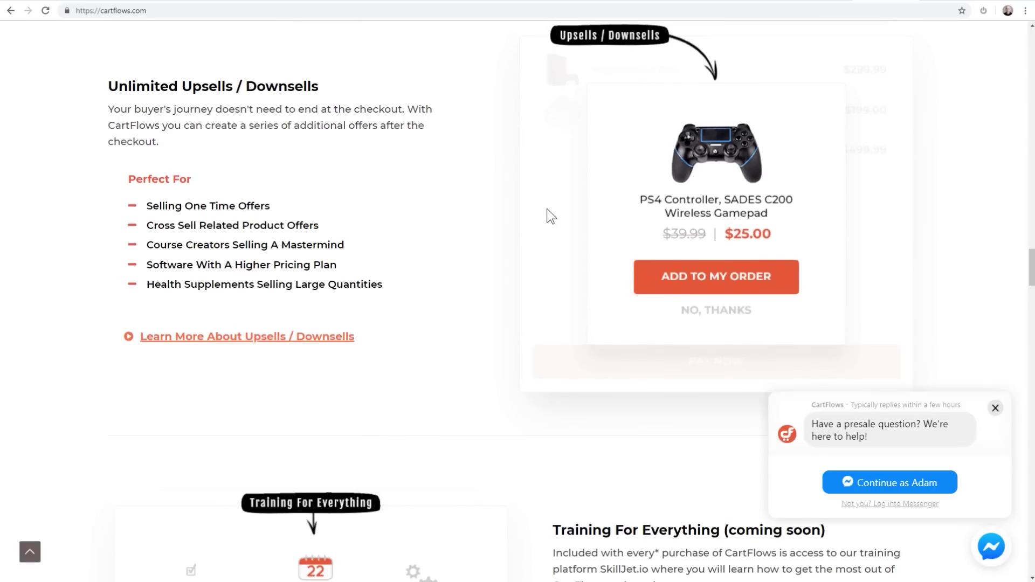
pyautogui.scroll(-1, 547, 209)
pyautogui.scroll(-6, 547, 210)
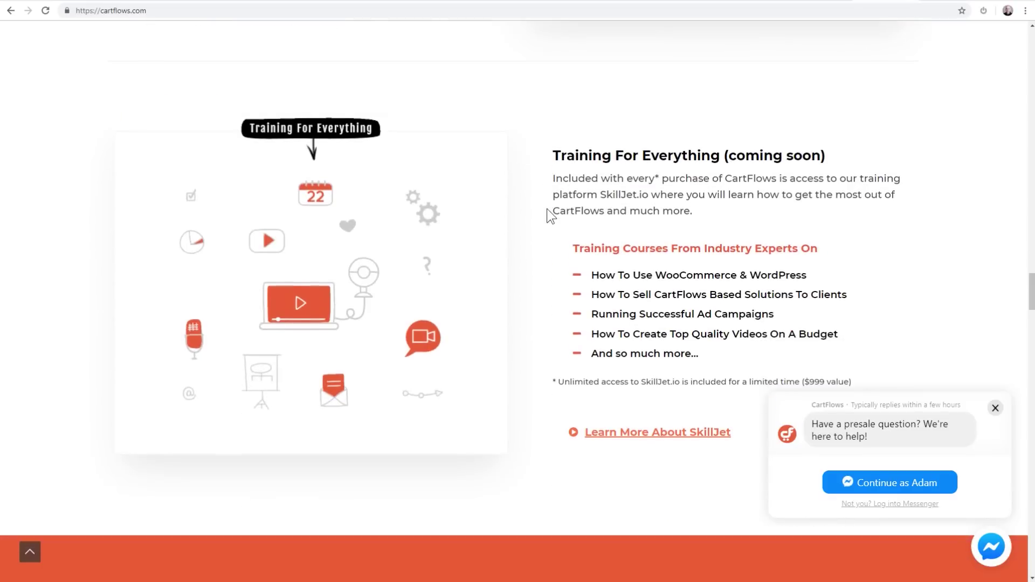
# Revisit the CartFlows upsells / downsells section, and return to the home page of the LearnDash Academy site.
pyautogui.scroll(10, 547, 209)
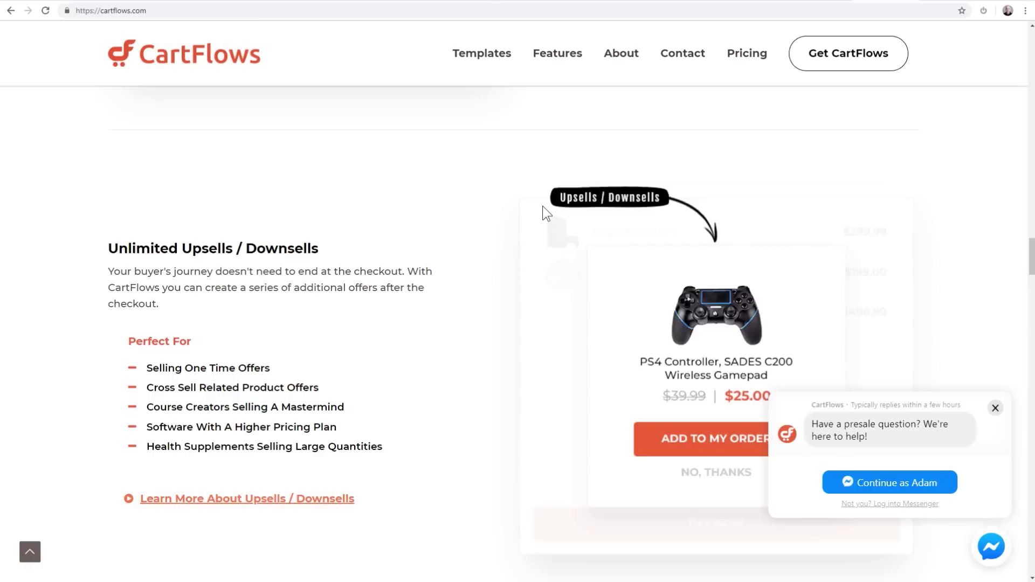
pyautogui.scroll(-1, 542, 206)
pyautogui.scroll(2, 542, 206)
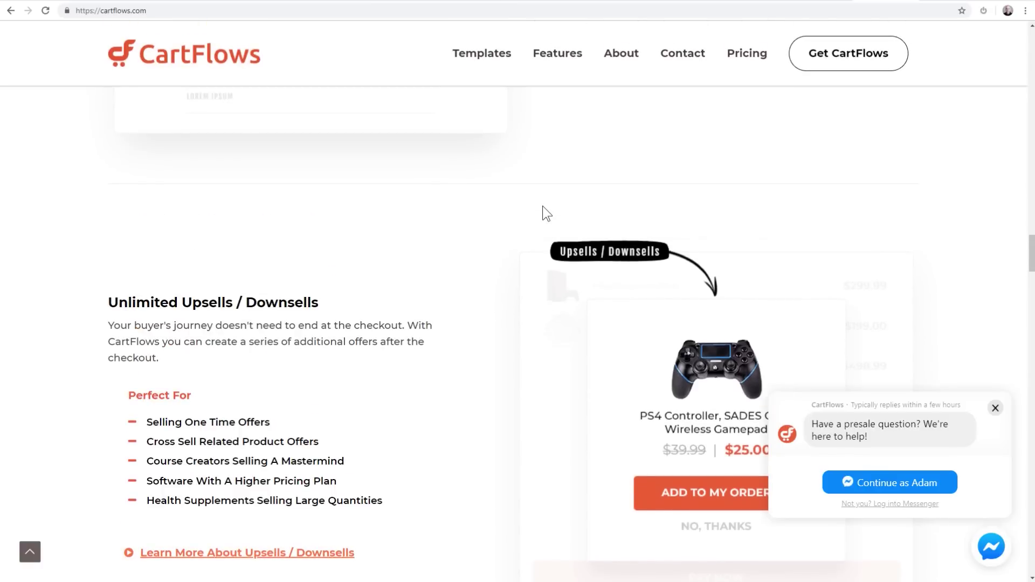
pyautogui.scroll(20, 542, 206)
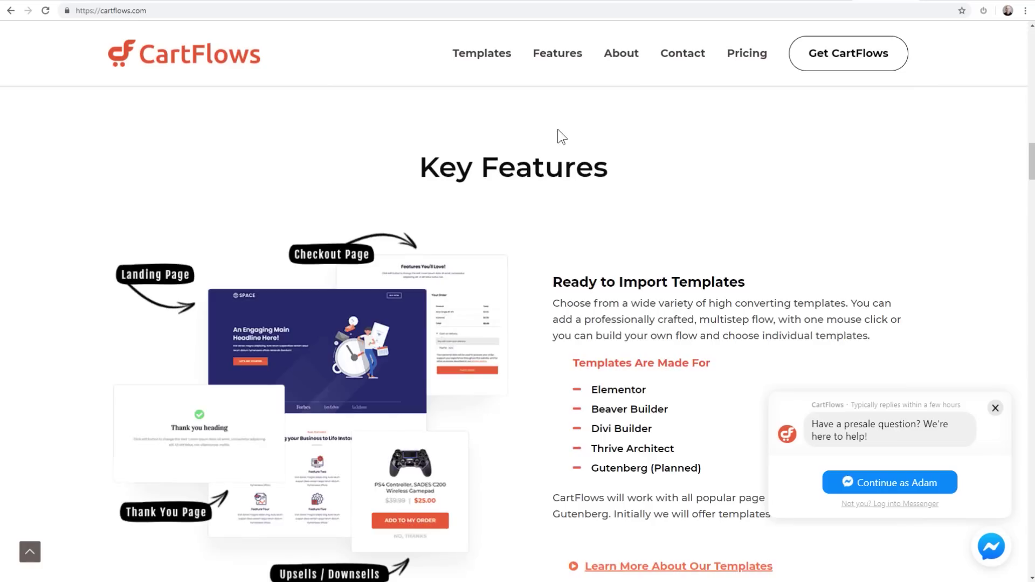
pyautogui.scroll(5, 558, 130)
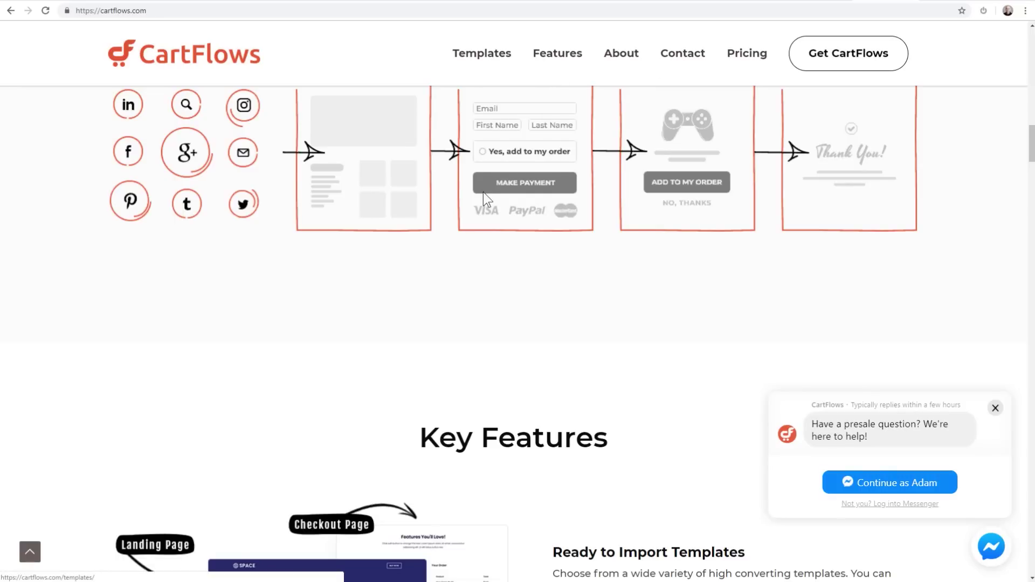
pyautogui.scroll(20, 481, 187)
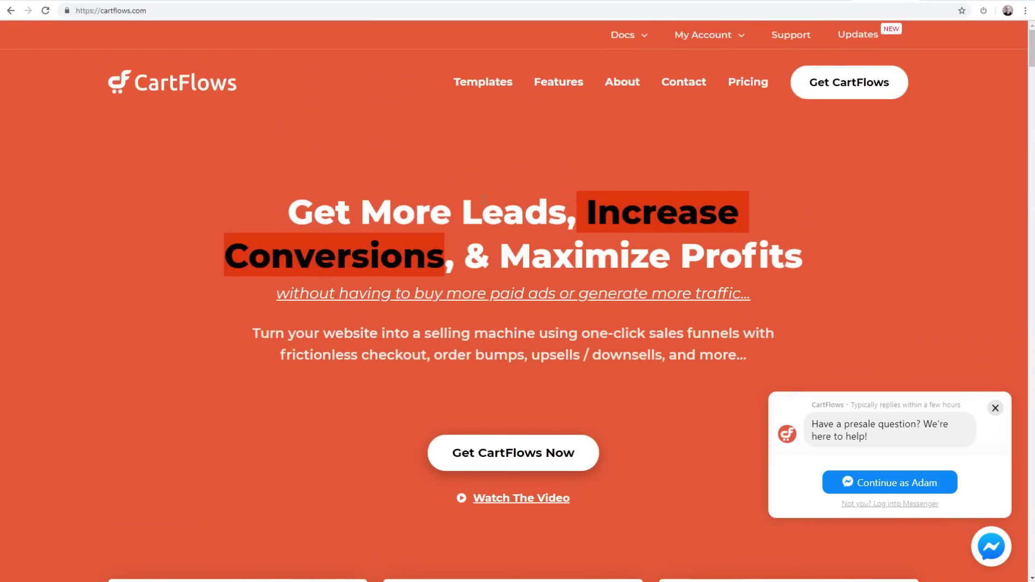
pyautogui.click(827, 3)
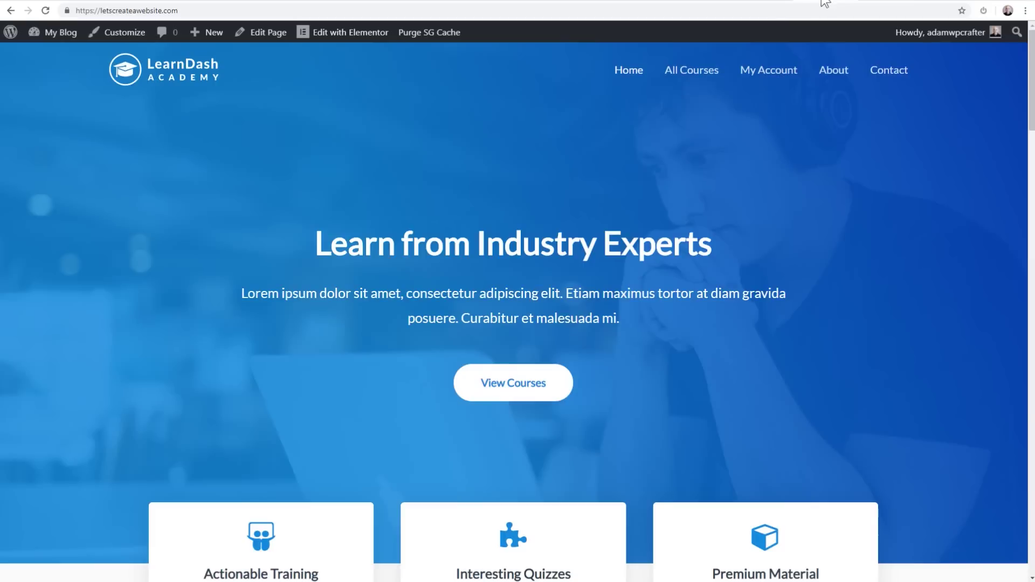